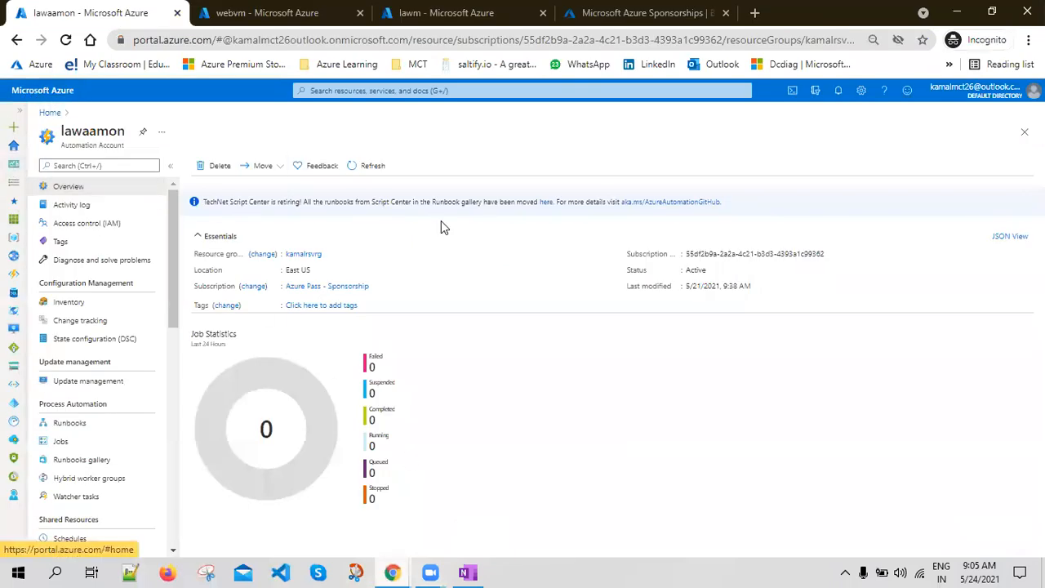
# Launch Paint from the Start menu search to get a blank canvas.
pyautogui.click(8, 571)
pyautogui.write('paint')
pyautogui.press('Return')
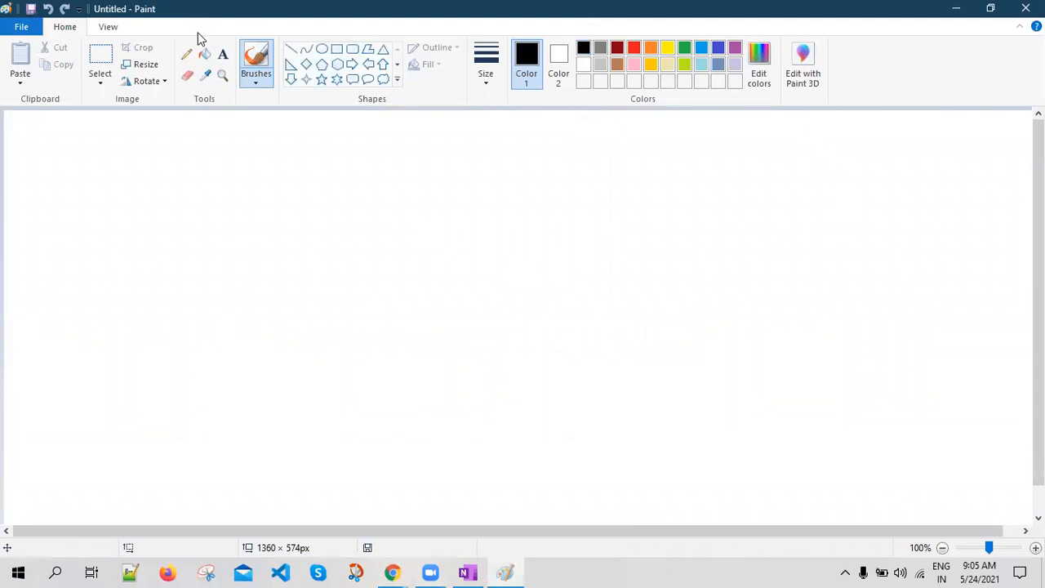
# Choose the Rounded rectangle shape, a thinner outline width, and blue as Color 1.
pyautogui.click(352, 49)
pyautogui.click(487, 72)
pyautogui.click(490, 136)
pyautogui.click(718, 49)
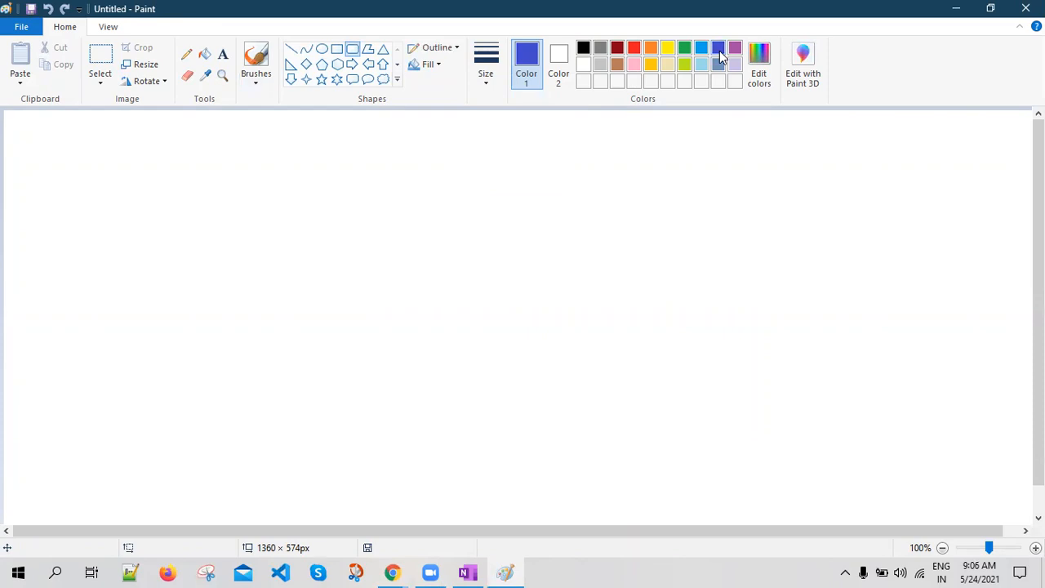
pyautogui.click(485, 65)
pyautogui.click(478, 119)
# Draw two stacked rounded boxes on the left of the canvas.
pyautogui.moveTo(172, 274); pyautogui.dragTo(255, 326)
pyautogui.click(169, 396)
pyautogui.moveTo(170, 368); pyautogui.dragTo(256, 421)
pyautogui.click(294, 401)
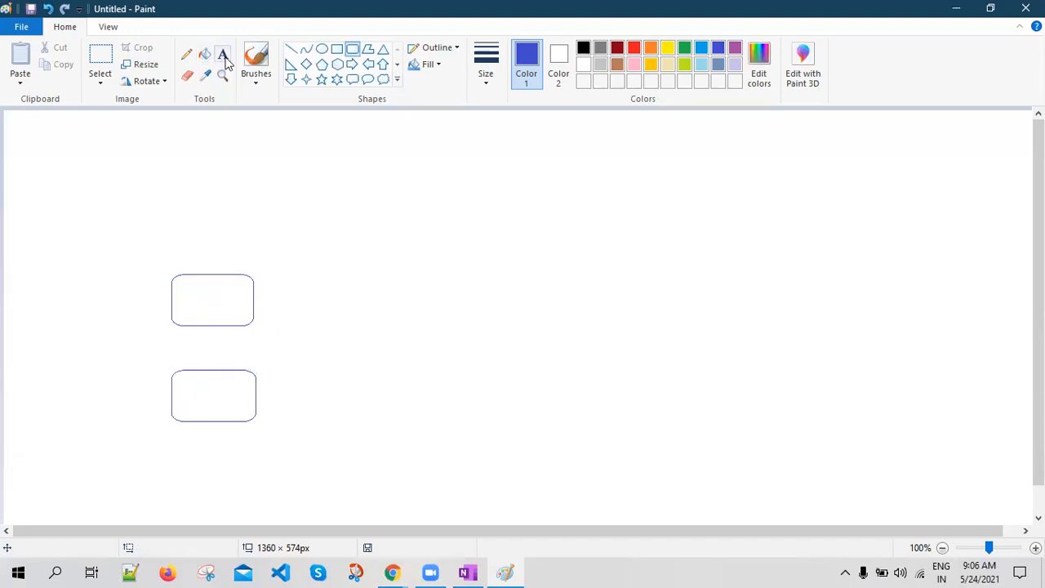
# Label the upper box 'Stop' and the lower box 'running'.
pyautogui.click(222, 54)
pyautogui.click(289, 291)
pyautogui.write('Stop')
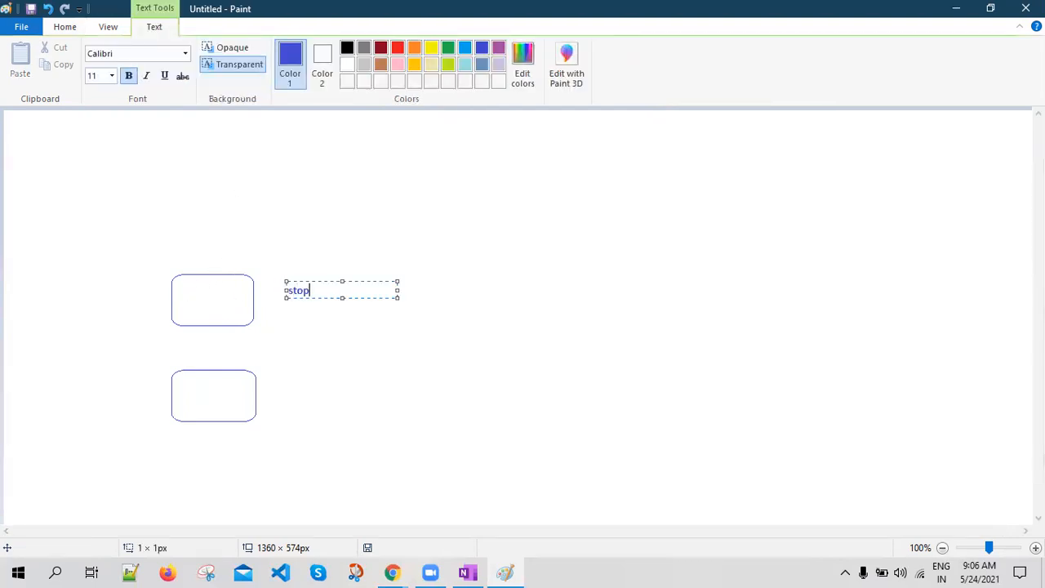
pyautogui.click(287, 384)
pyautogui.write('s')
pyautogui.write('unning')
pyautogui.click(308, 139)
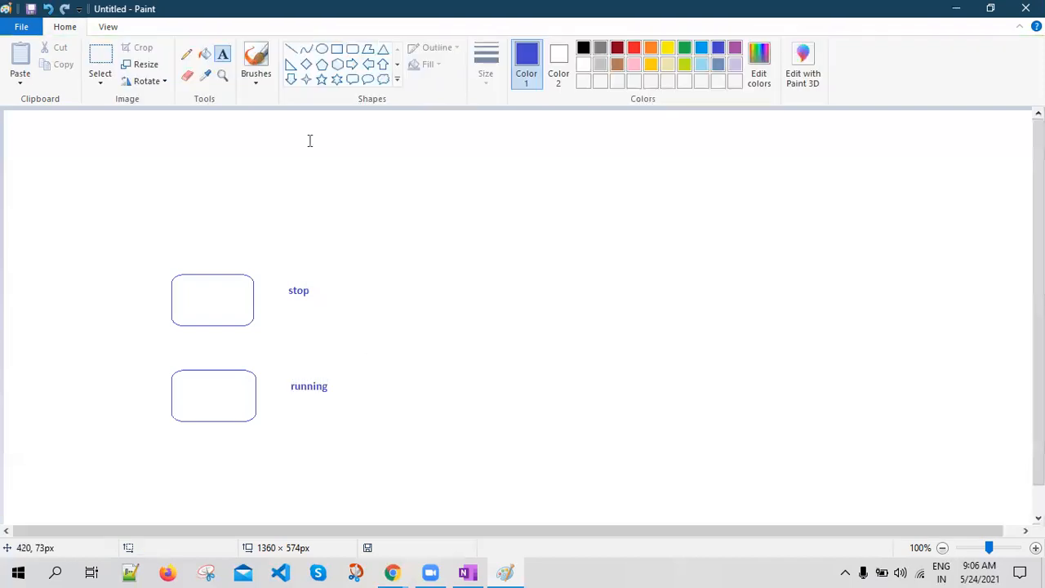
# Draw a tall rounded box in the centre labelled 'aaaccount'.
pyautogui.click(352, 49)
pyautogui.moveTo(469, 209); pyautogui.dragTo(528, 432)
pyautogui.click(223, 54)
pyautogui.click(482, 294)
pyautogui.write('aaaccount')
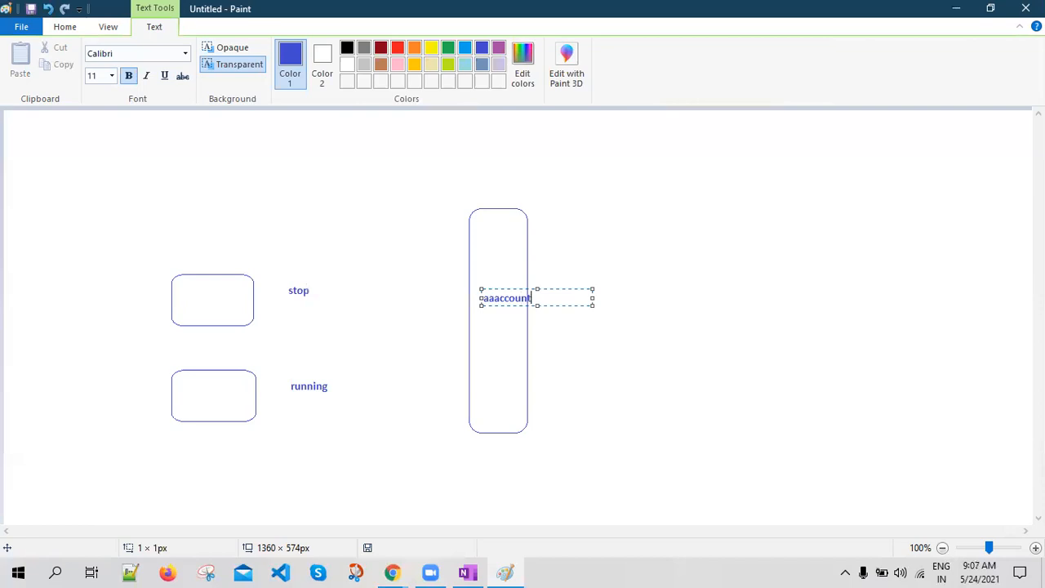
pyautogui.click(557, 250)
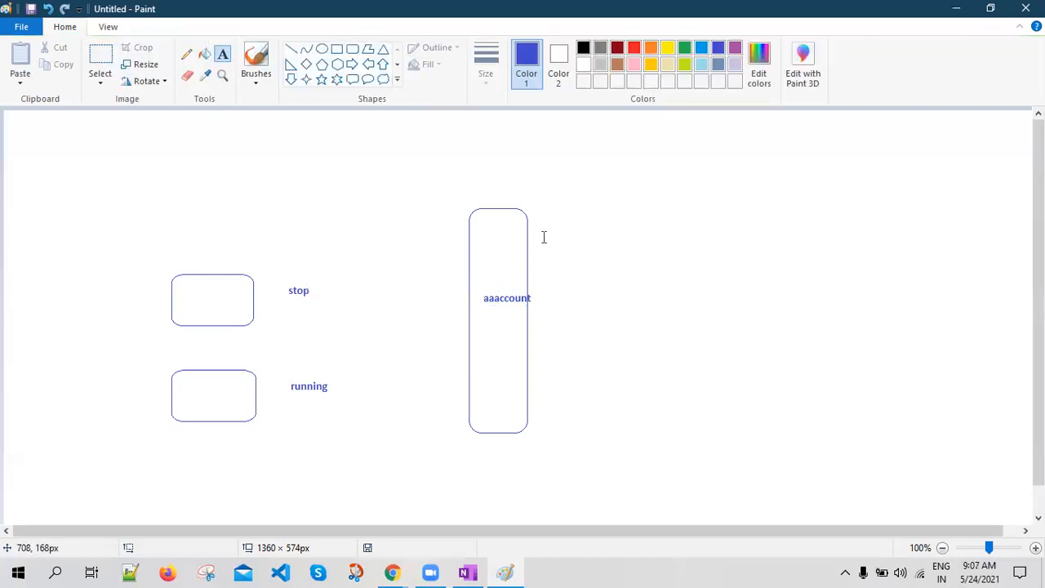
# Add a note right of the tall box: schedule, pre, '15 minutes (manual pathcing)', post.
pyautogui.click(537, 237)
pyautogui.write('schedule')
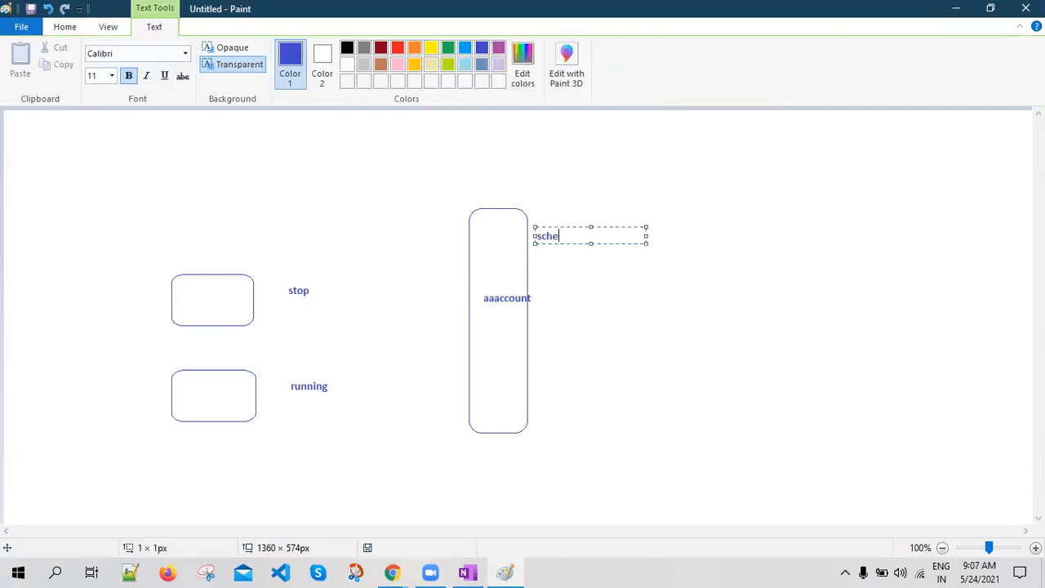
pyautogui.press('Return')
pyautogui.press('Return')
pyautogui.press('Return')
pyautogui.press('Return')
pyautogui.write('pre')
pyautogui.press('Return')
pyautogui.press('Return')
pyautogui.write('post')
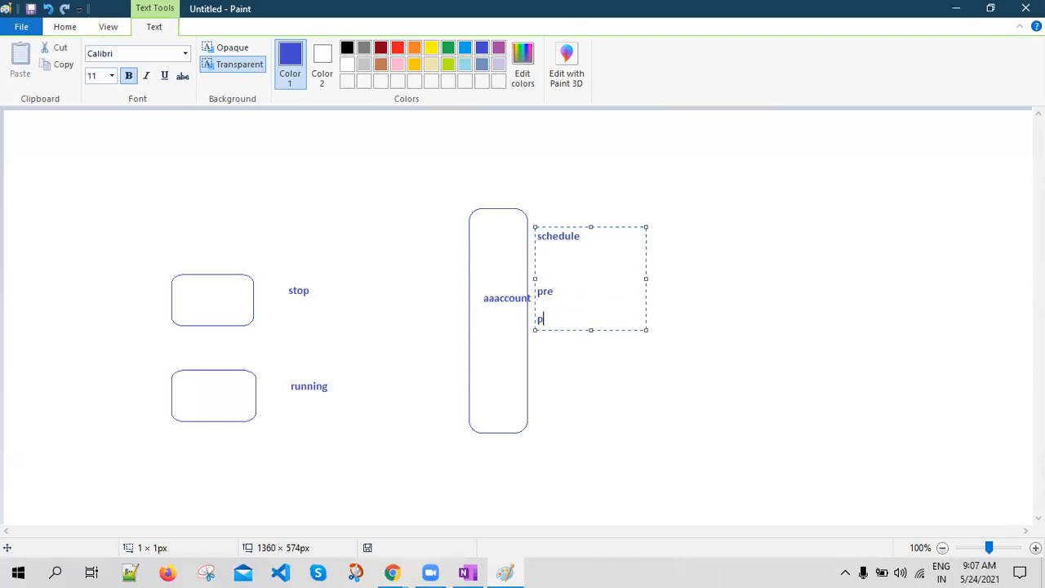
pyautogui.press('Return')
pyautogui.press('Return')
pyautogui.press('Up')
pyautogui.write('15 minu')
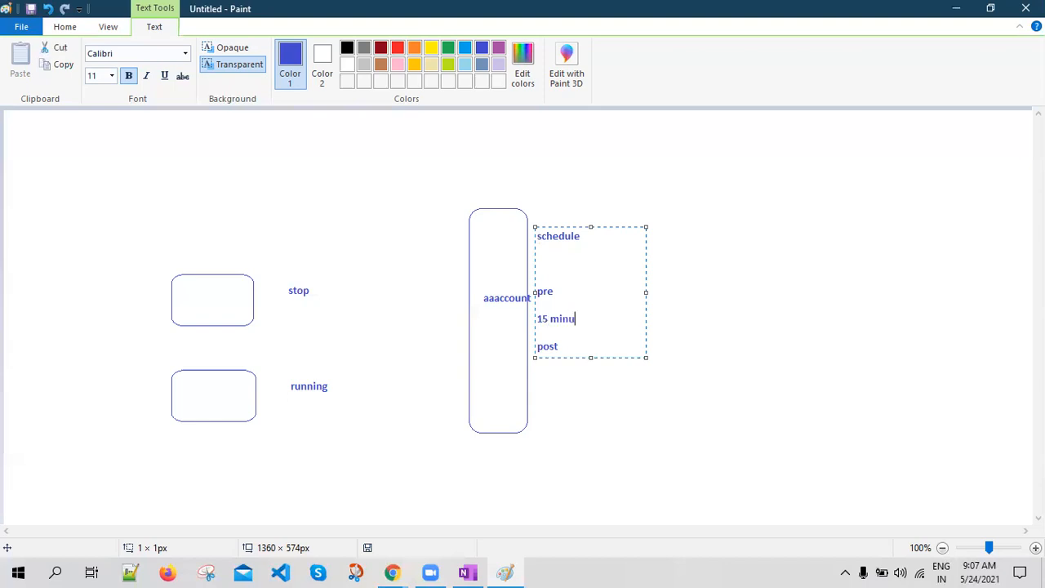
pyautogui.write('tes (manual pathcing_)')
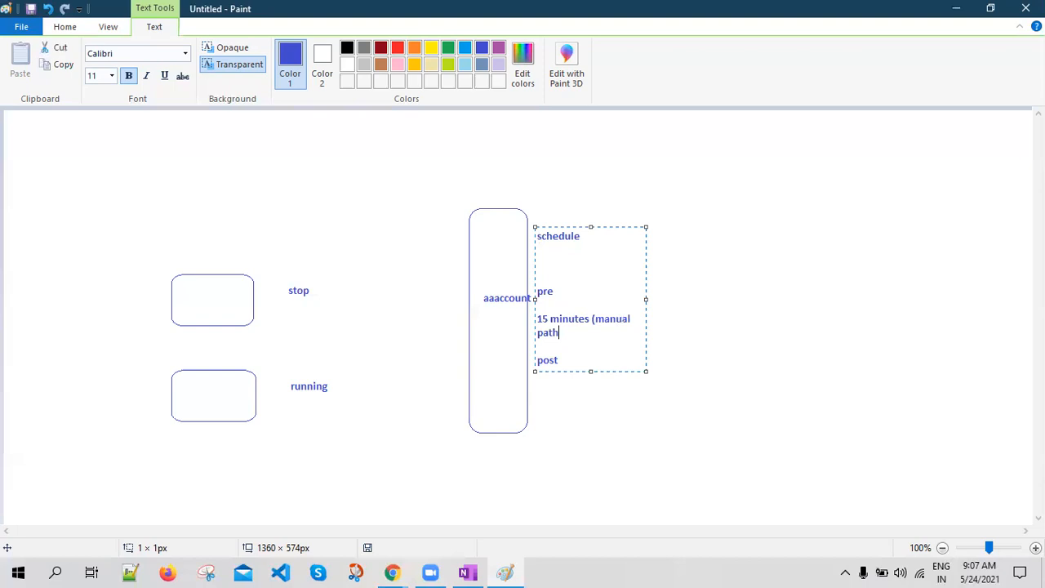
pyautogui.press('BackSpace')
pyautogui.press('BackSpace')
pyautogui.moveTo(646, 299); pyautogui.dragTo(768, 299)
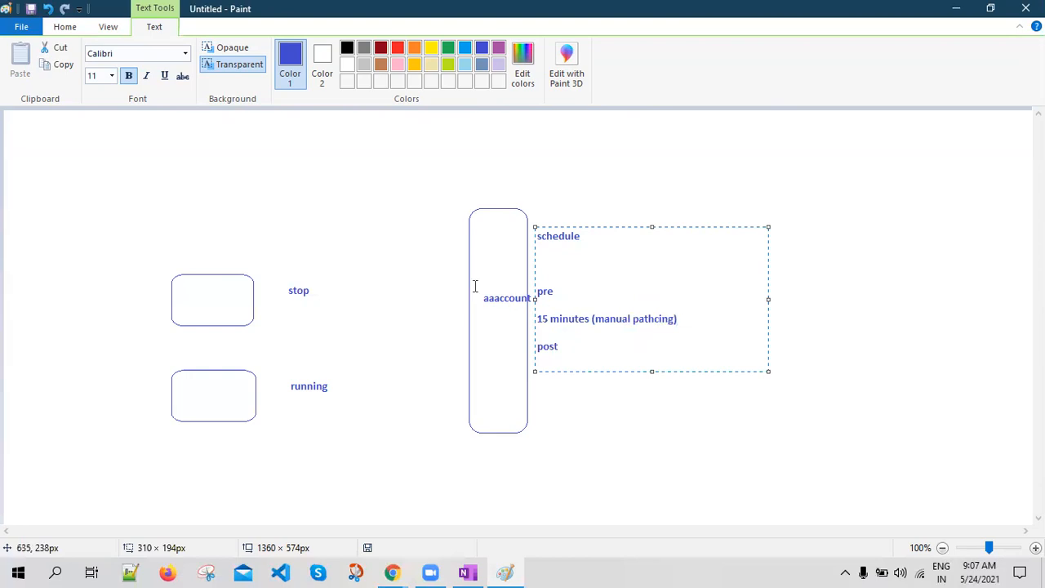
pyautogui.click(408, 273)
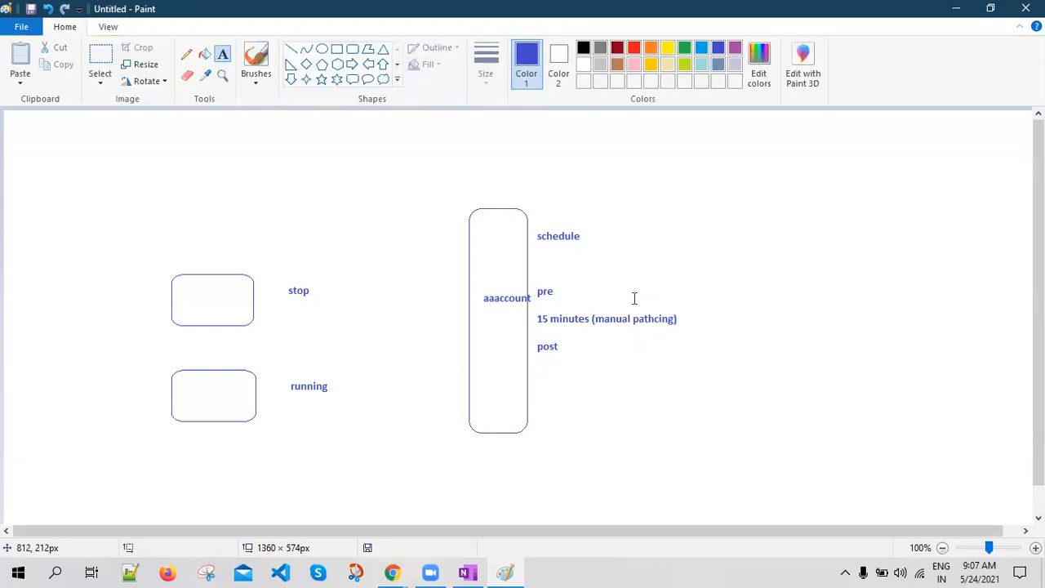
# Draw a connector line from the aaaccount box and label its end 'runbook'.
pyautogui.click(186, 54)
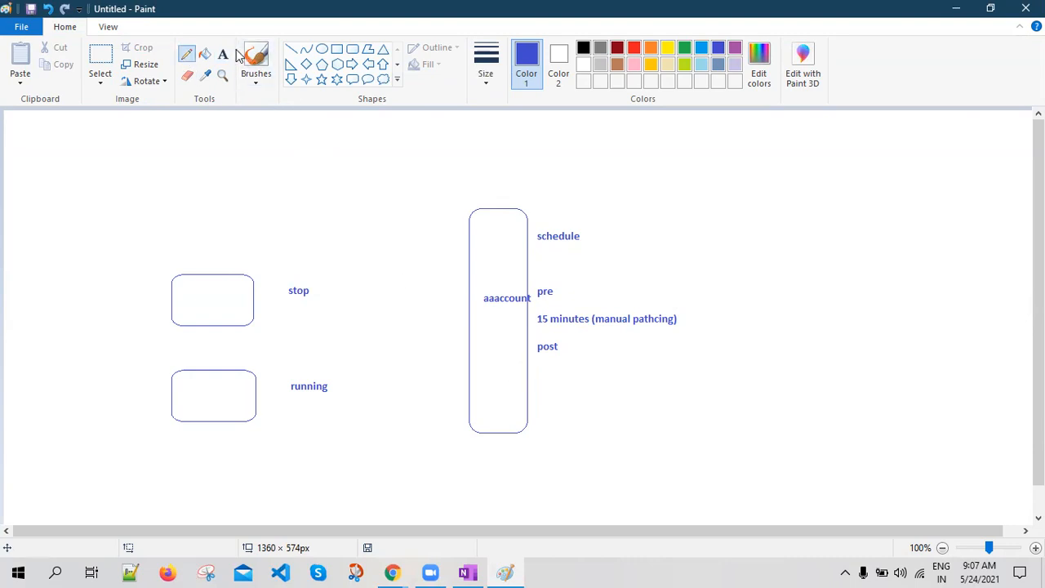
pyautogui.moveTo(523, 377); pyautogui.dragTo(576, 395)
pyautogui.click(222, 54)
pyautogui.click(594, 384)
pyautogui.write('r')
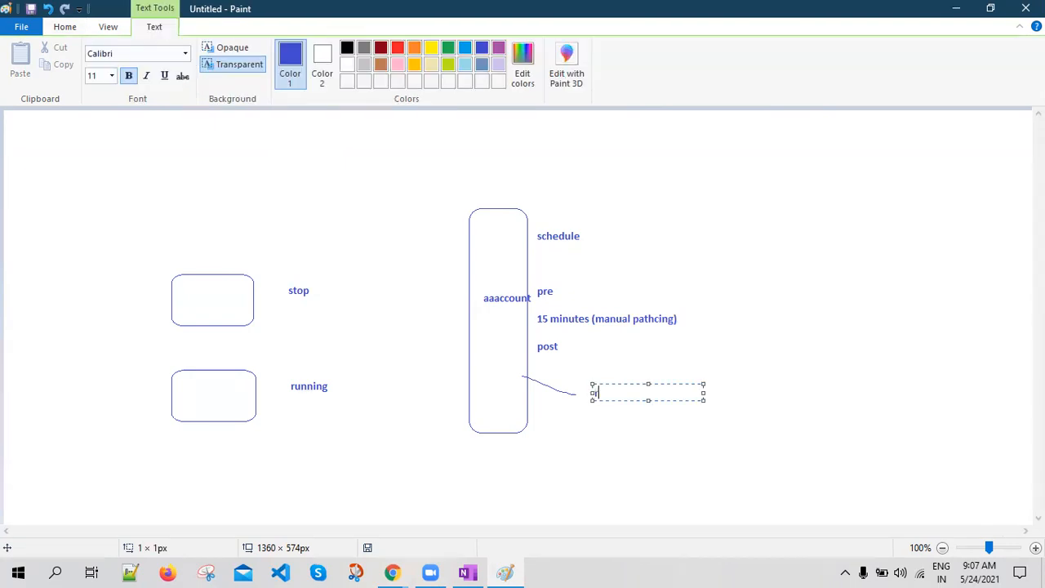
pyautogui.write('unbook')
pyautogui.press('Return')
# List two, auto start and auto stop under runbook, then bring up OneNote.
pyautogui.write('s')
pyautogui.write('two')
pyautogui.press('Return')
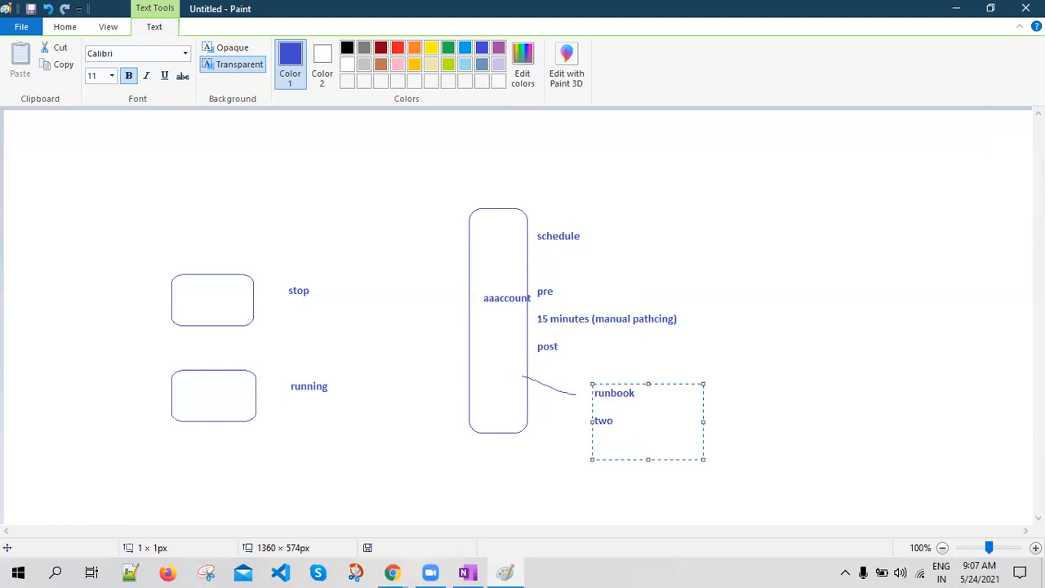
pyautogui.write('auto start')
pyautogui.press('Return')
pyautogui.write('auto st')
pyautogui.press('BackSpace')
pyautogui.press('BackSpace')
pyautogui.write('to stop')
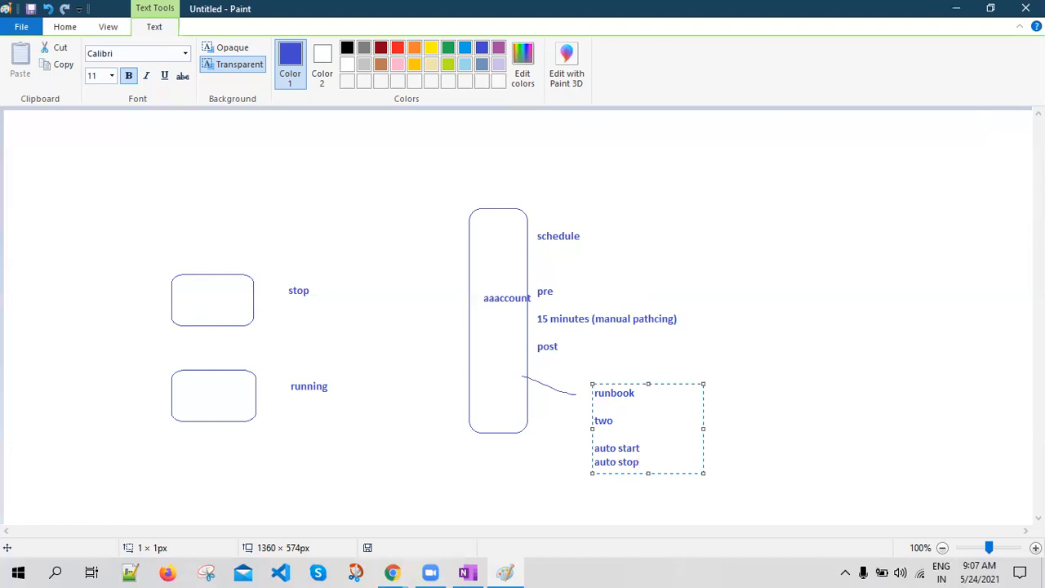
pyautogui.click(531, 474)
pyautogui.click(468, 573)
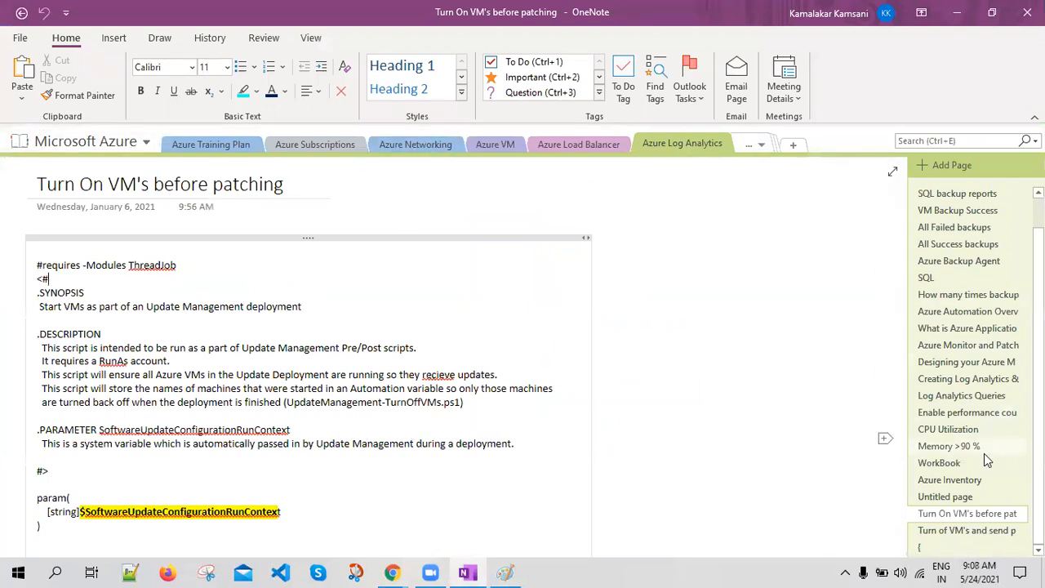
# Browse both runbook script pages and scroll through 'Turn On VM's before patching'.
pyautogui.click(960, 517)
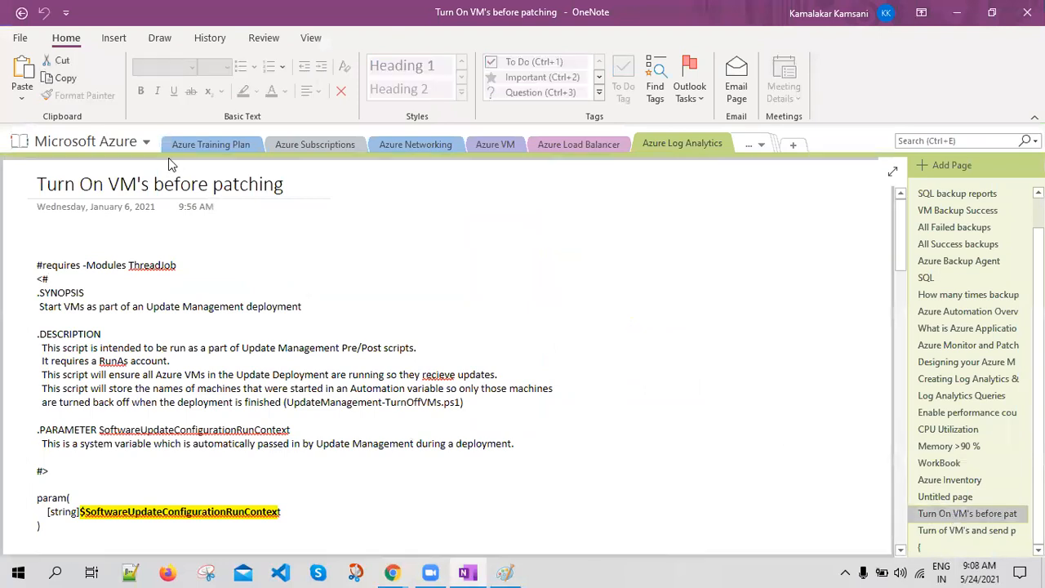
pyautogui.click(923, 530)
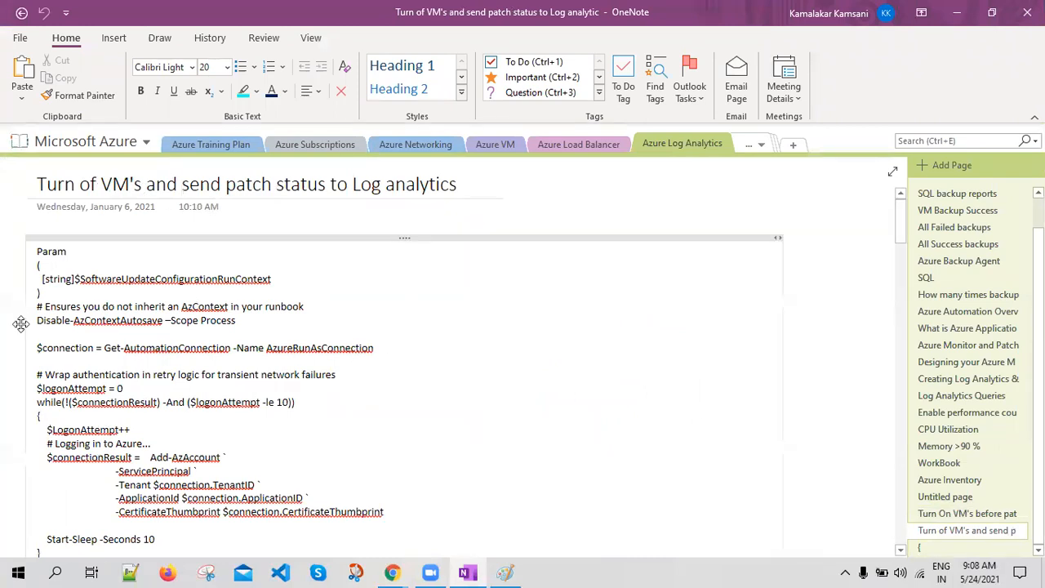
pyautogui.click(988, 516)
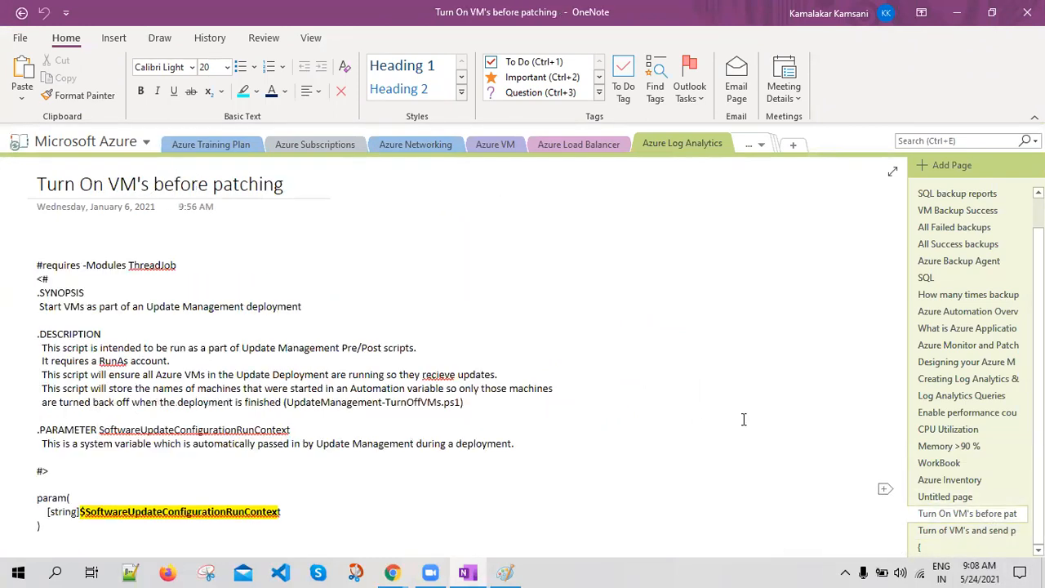
pyautogui.scroll(-1, 192, 351)
pyautogui.scroll(-8, 193, 351)
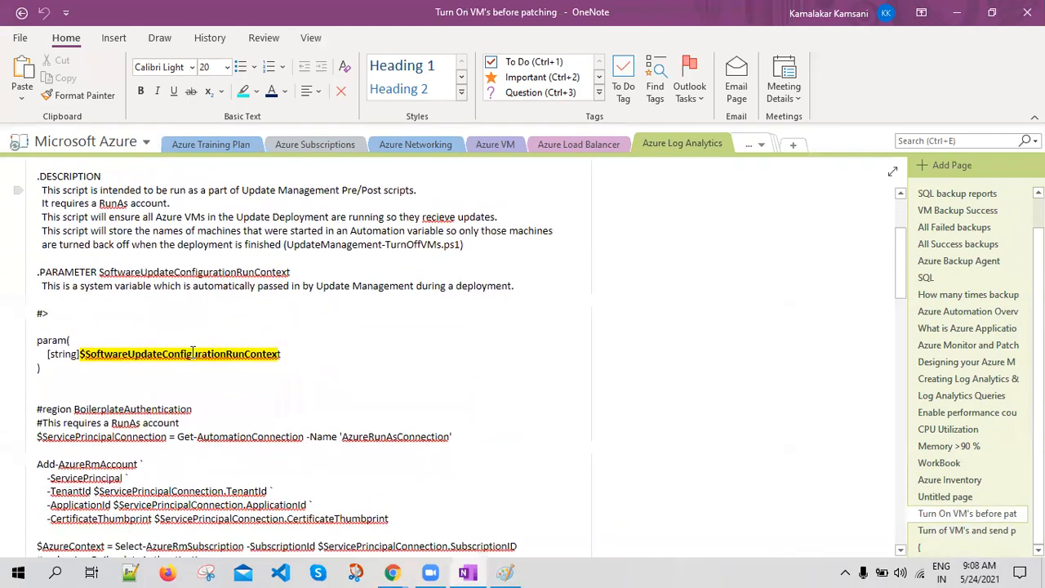
pyautogui.scroll(-14, 193, 356)
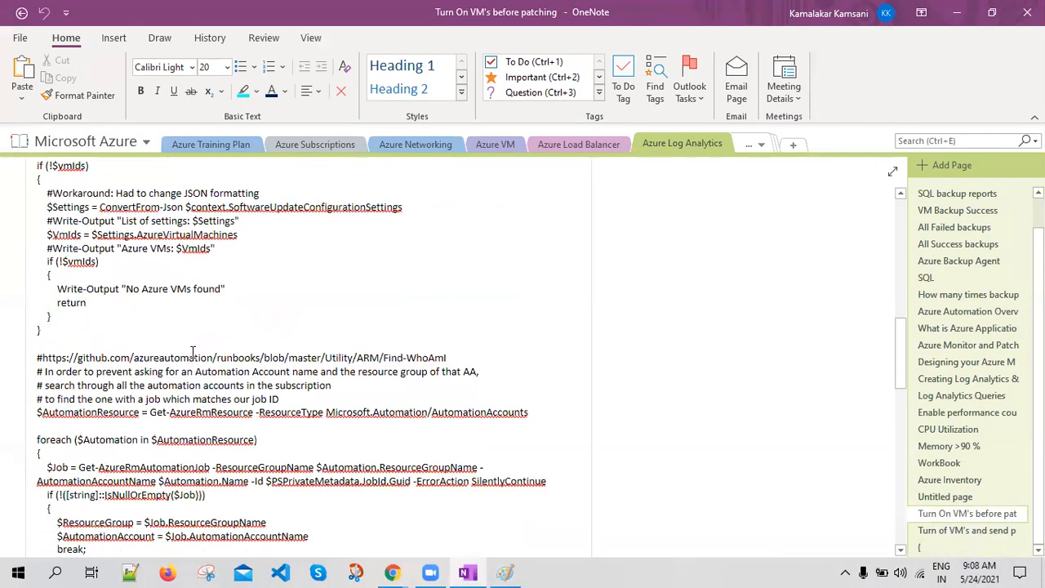
pyautogui.scroll(-7, 196, 360)
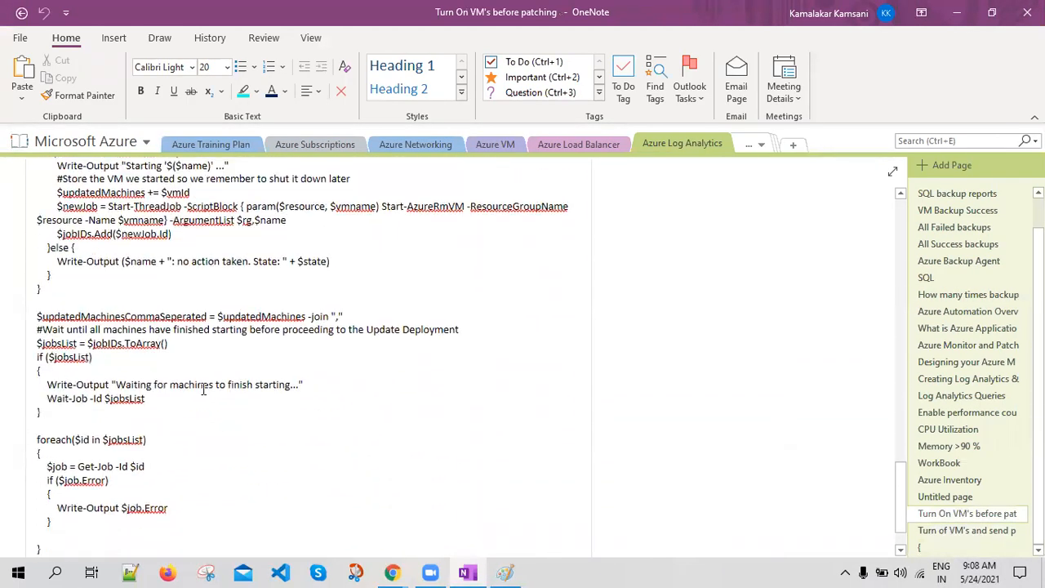
pyautogui.scroll(9, 223, 457)
pyautogui.scroll(20, 224, 459)
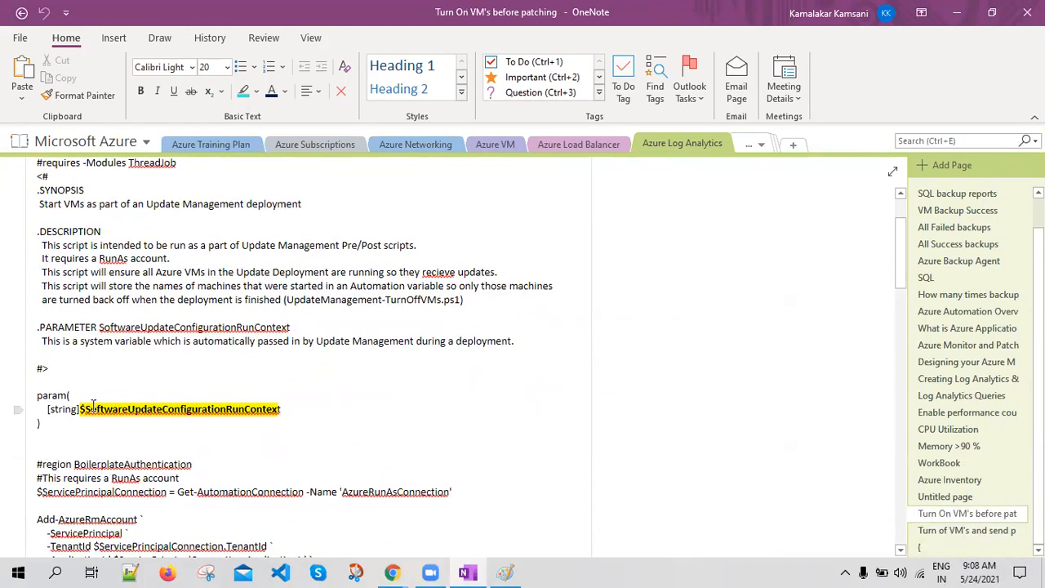
# Select the $SoftwareUpdateConfigurationRunContext parameter name, then switch back to Paint.
pyautogui.doubleClick(94, 408)
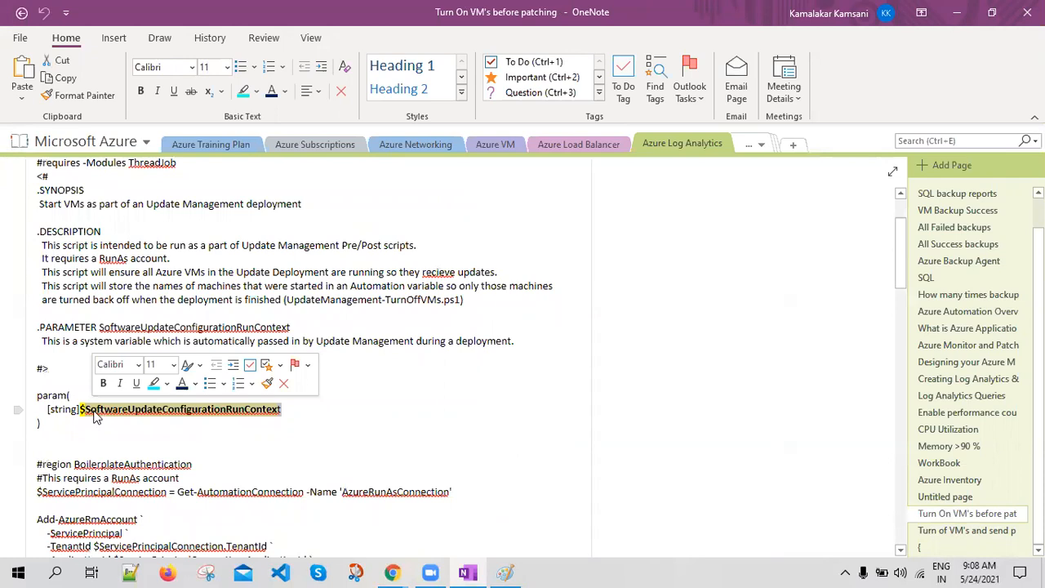
pyautogui.doubleClick(95, 411)
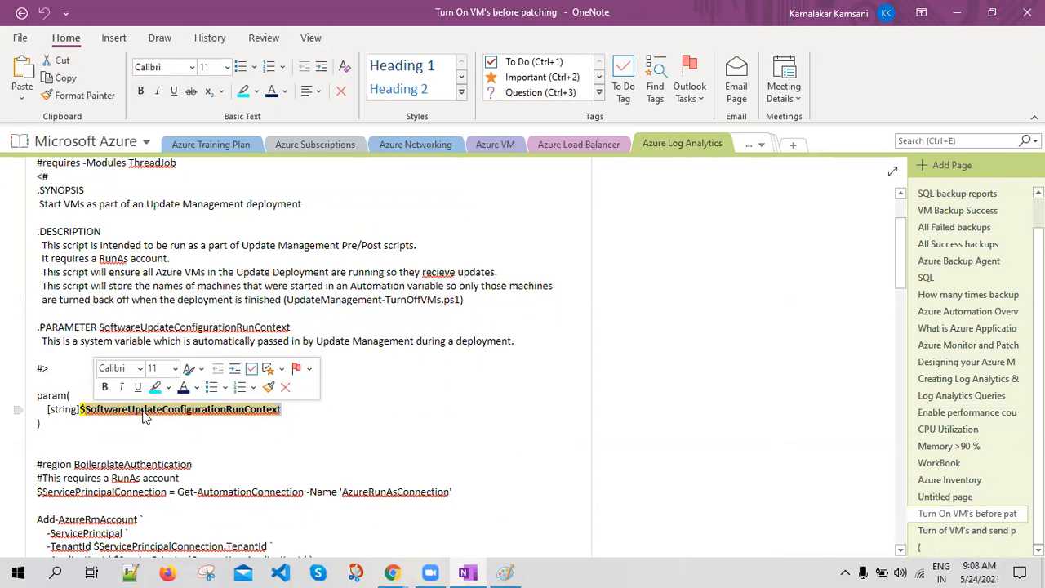
pyautogui.hotkey('alt', 'Tab')
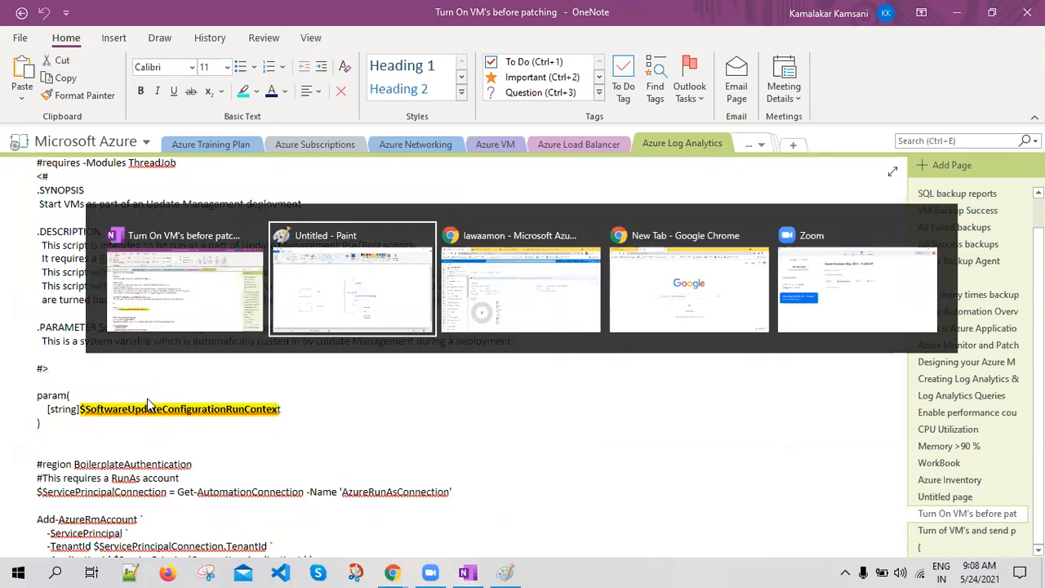
# Draw a line up from 'schedule' and label its end '5 vm's'.
pyautogui.click(186, 54)
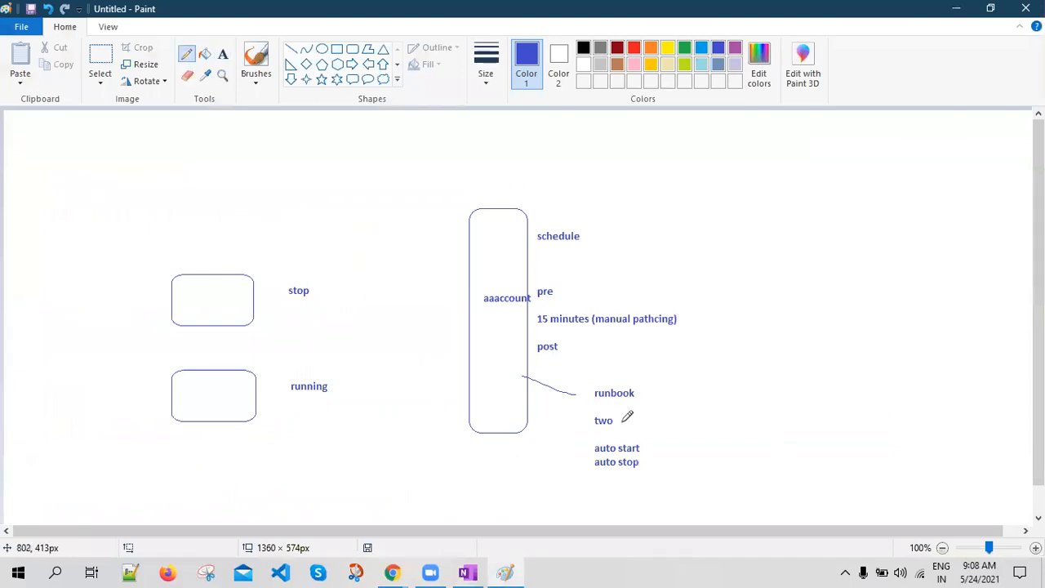
pyautogui.moveTo(583, 233); pyautogui.dragTo(659, 202)
pyautogui.click(224, 54)
pyautogui.click(679, 188)
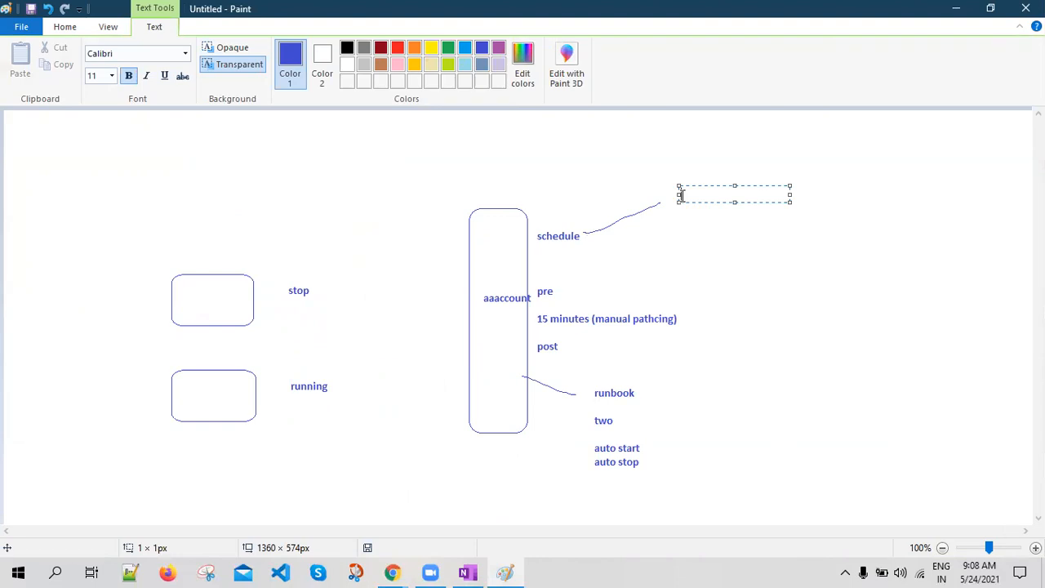
pyautogui.write("5 vm's")
pyautogui.hotkey('alt', 'Tab')
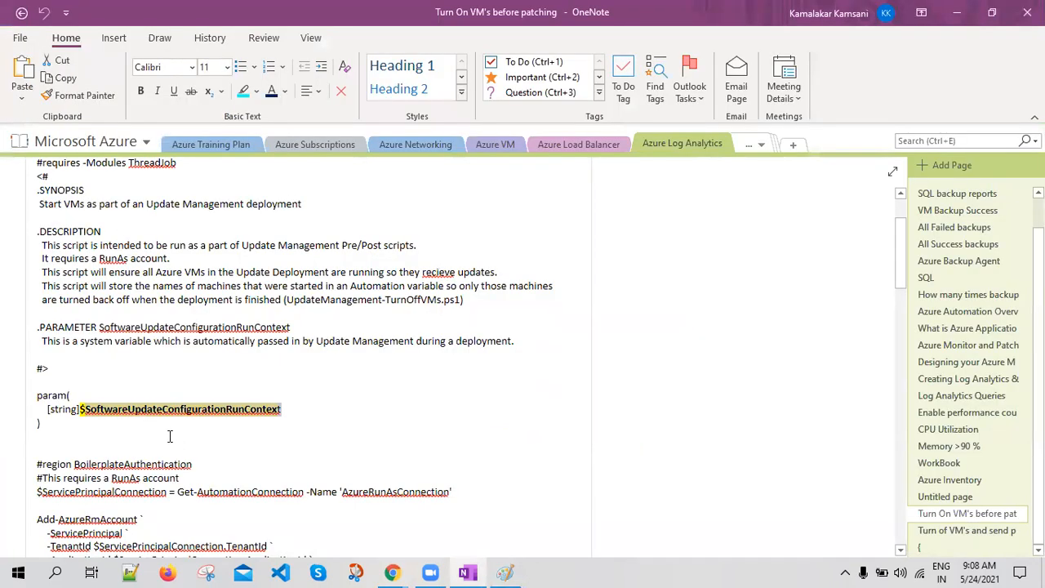
pyautogui.hotkey('alt', 'Tab')
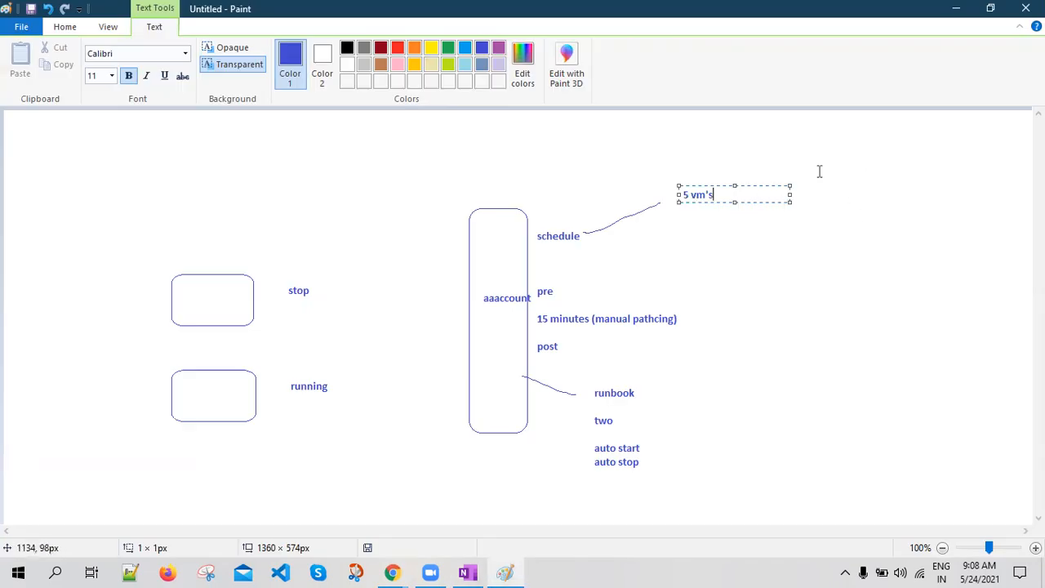
pyautogui.hotkey('alt', 'Tab')
pyautogui.scroll(-3, 98, 435)
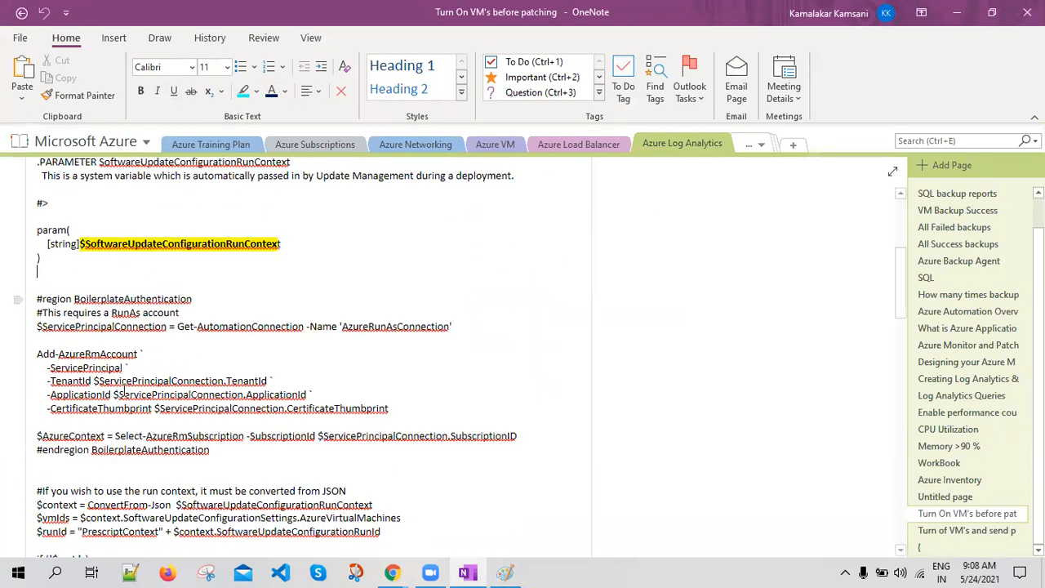
pyautogui.moveTo(37, 353)
pyautogui.mouseDown()
pyautogui.moveTo(430, 413)
pyautogui.moveTo(41, 378)
pyautogui.moveTo(38, 353)
pyautogui.mouseUp()
pyautogui.click(92, 384)
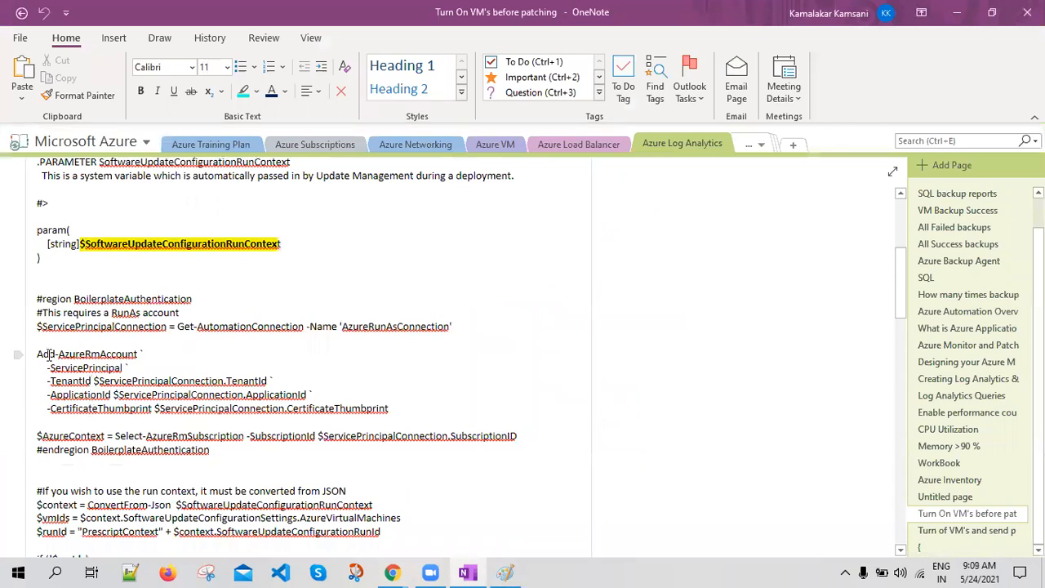
pyautogui.moveTo(37, 353); pyautogui.dragTo(391, 410)
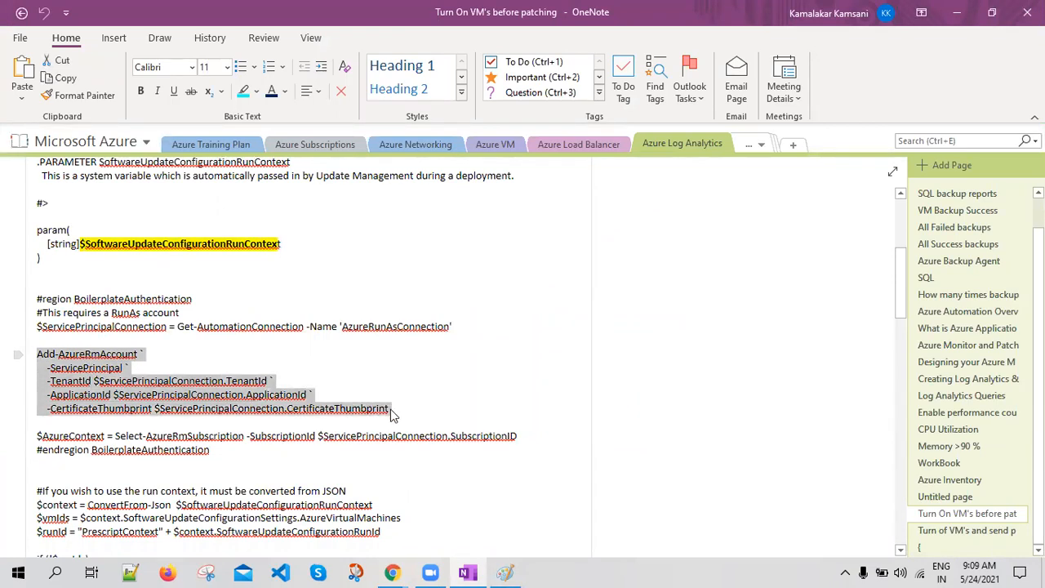
pyautogui.click(179, 398)
pyautogui.moveTo(37, 354); pyautogui.dragTo(419, 415)
pyautogui.click(384, 418)
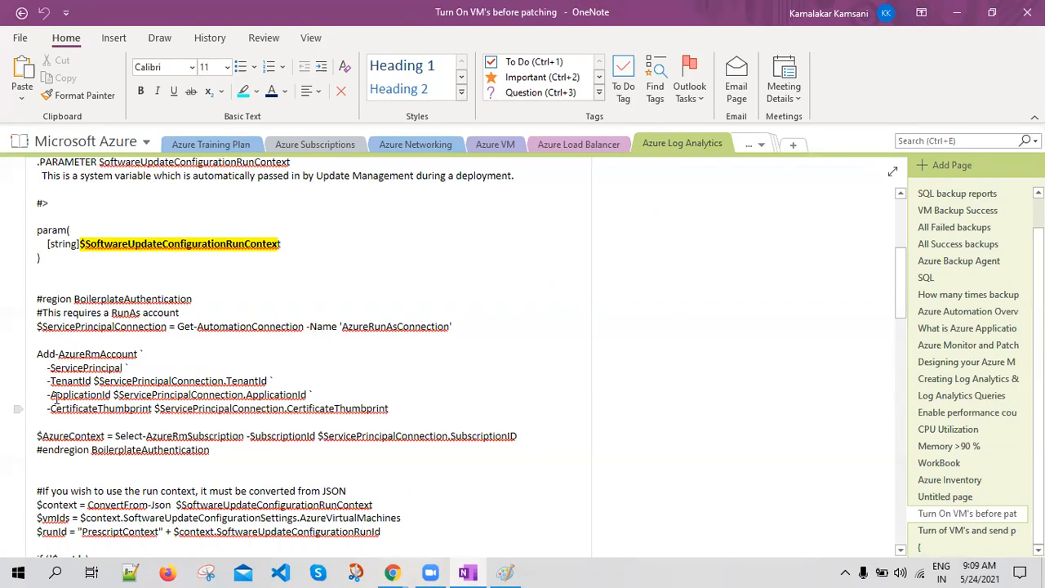
pyautogui.moveTo(38, 352); pyautogui.dragTo(359, 410)
pyautogui.click(131, 405)
pyautogui.moveTo(96, 381); pyautogui.dragTo(307, 399)
pyautogui.click(203, 408)
pyautogui.moveTo(409, 413); pyautogui.dragTo(36, 353)
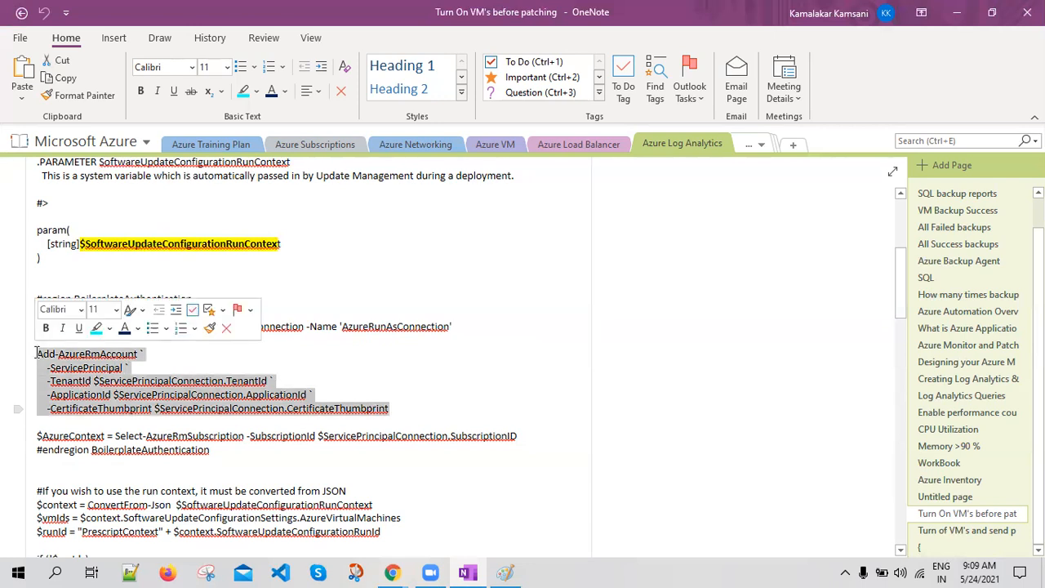
pyautogui.click(391, 408)
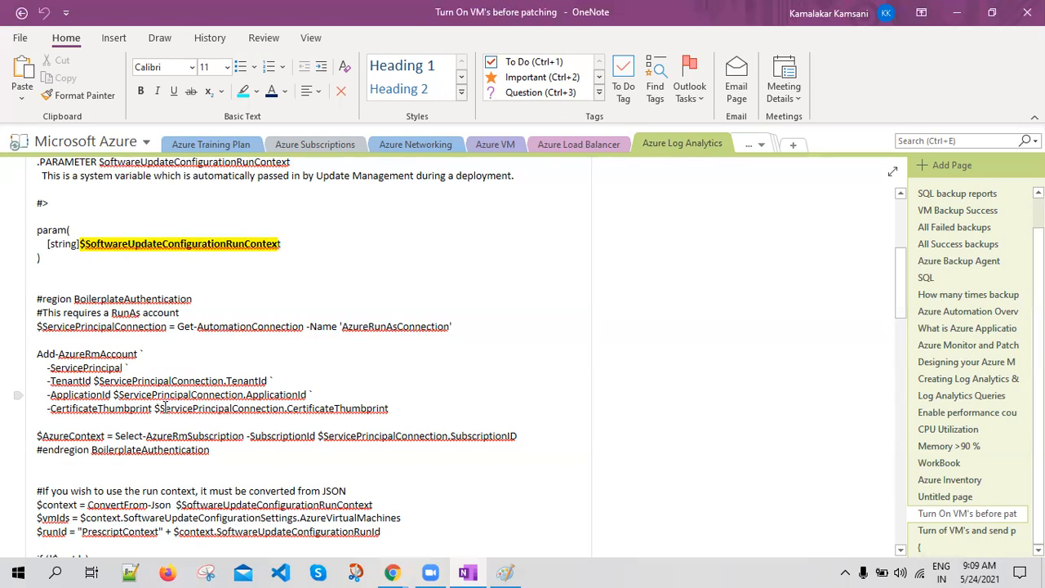
pyautogui.moveTo(390, 408); pyautogui.dragTo(30, 353)
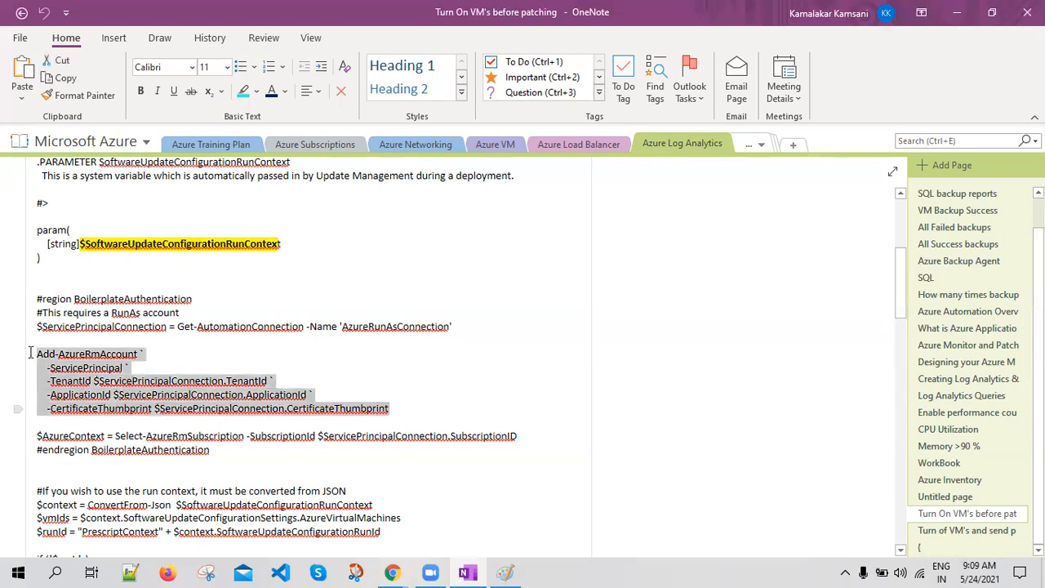
pyautogui.click(205, 380)
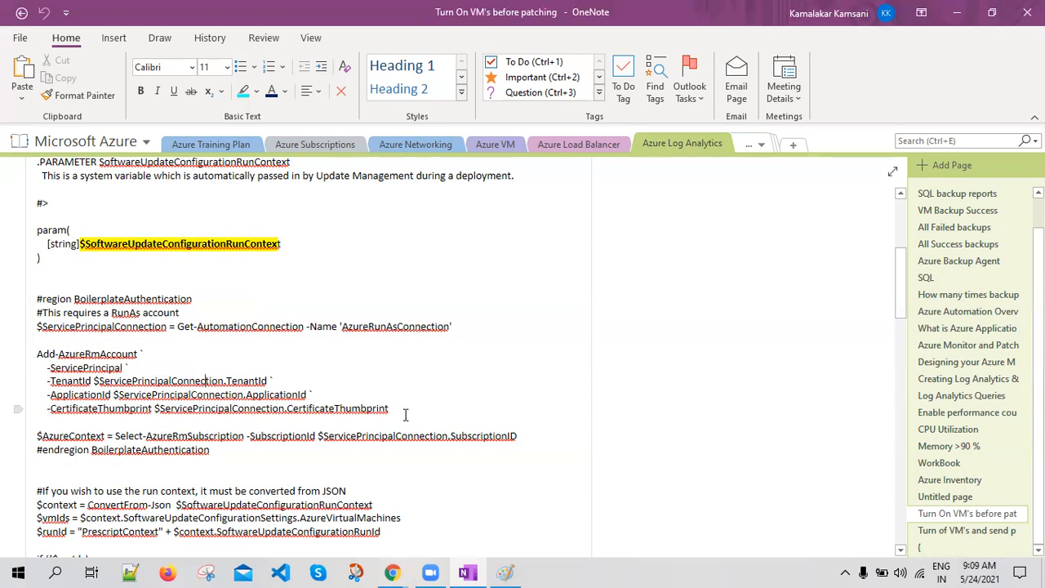
pyautogui.moveTo(389, 409); pyautogui.dragTo(345, 425)
pyautogui.click(69, 382)
pyautogui.scroll(-3, 347, 424)
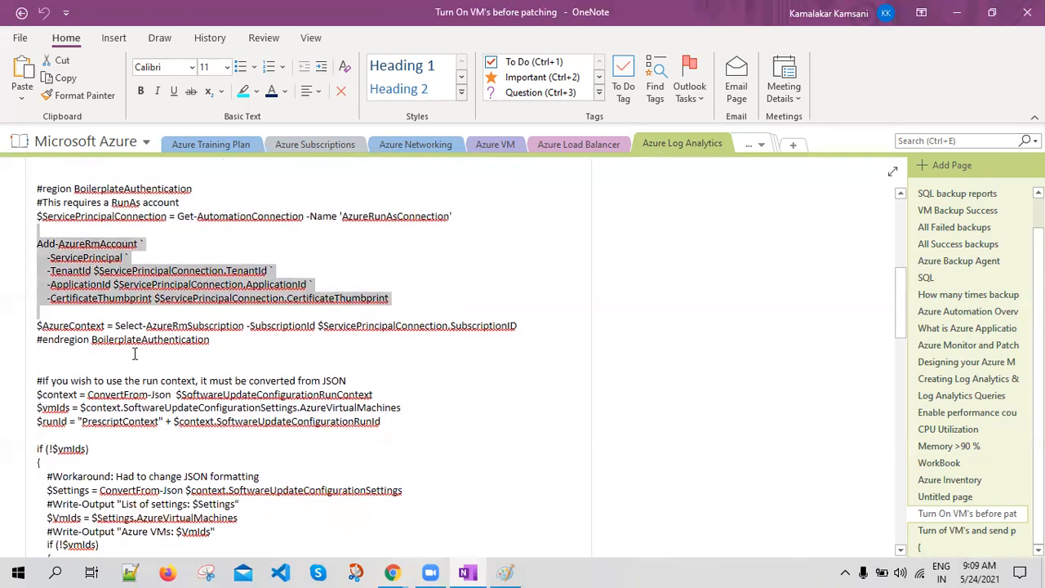
pyautogui.moveTo(68, 314); pyautogui.dragTo(264, 352)
pyautogui.scroll(-3, 278, 355)
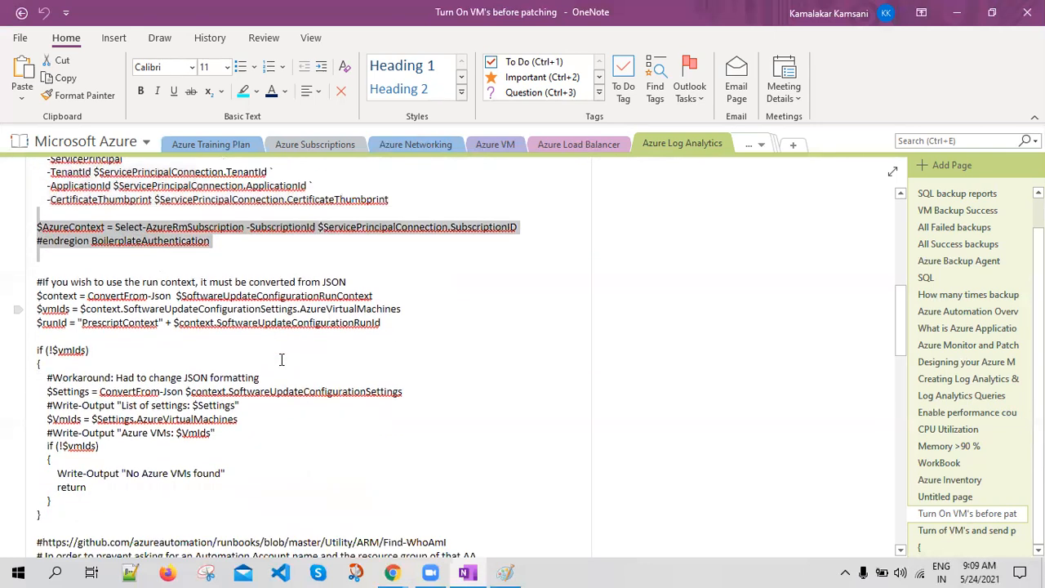
pyautogui.click(88, 270)
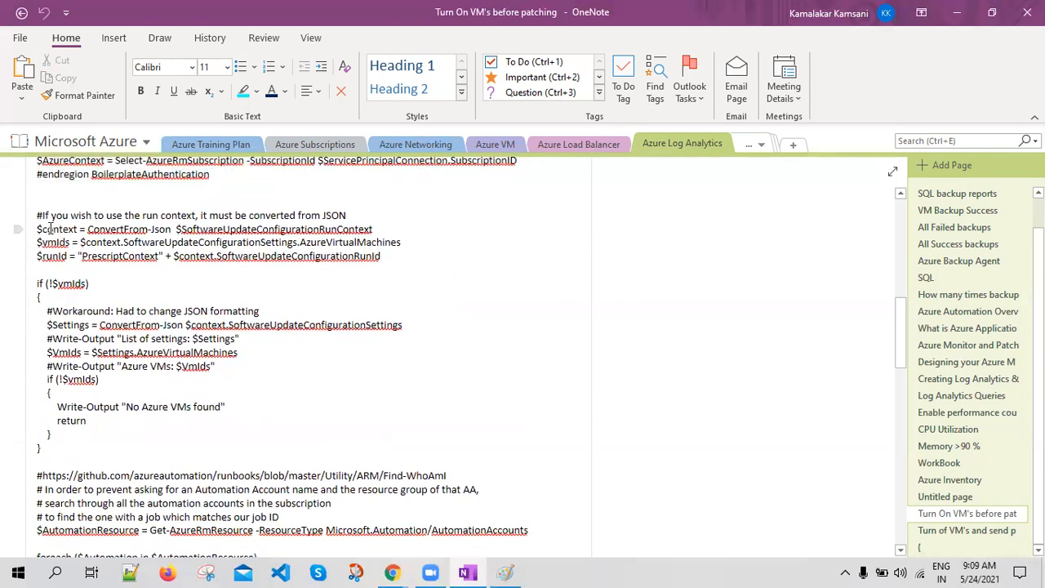
pyautogui.moveTo(86, 232); pyautogui.dragTo(314, 263)
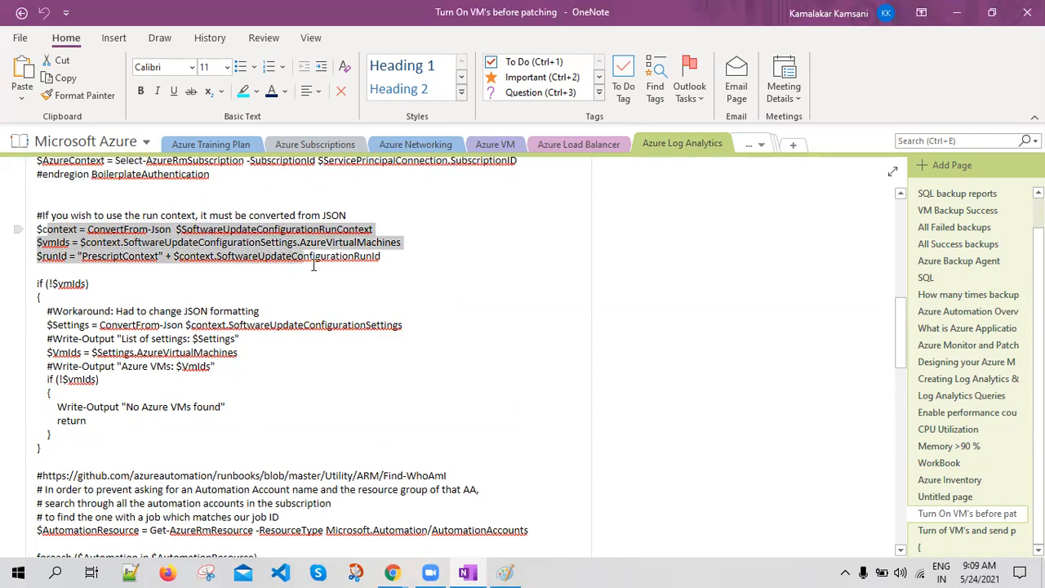
pyautogui.click(239, 225)
pyautogui.doubleClick(239, 229)
pyautogui.scroll(10, 148, 461)
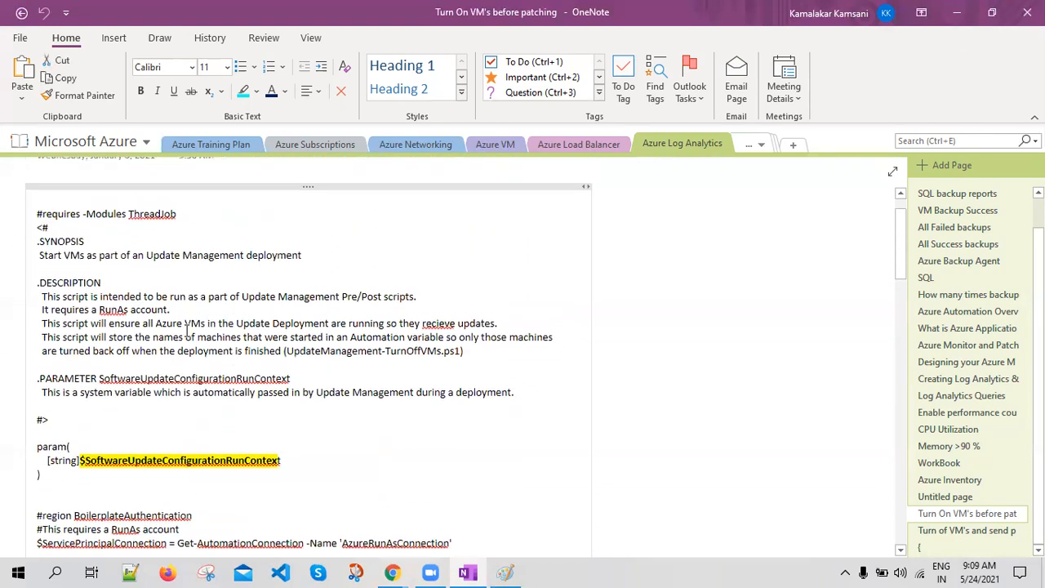
pyautogui.doubleClick(148, 462)
pyautogui.scroll(-5, 191, 252)
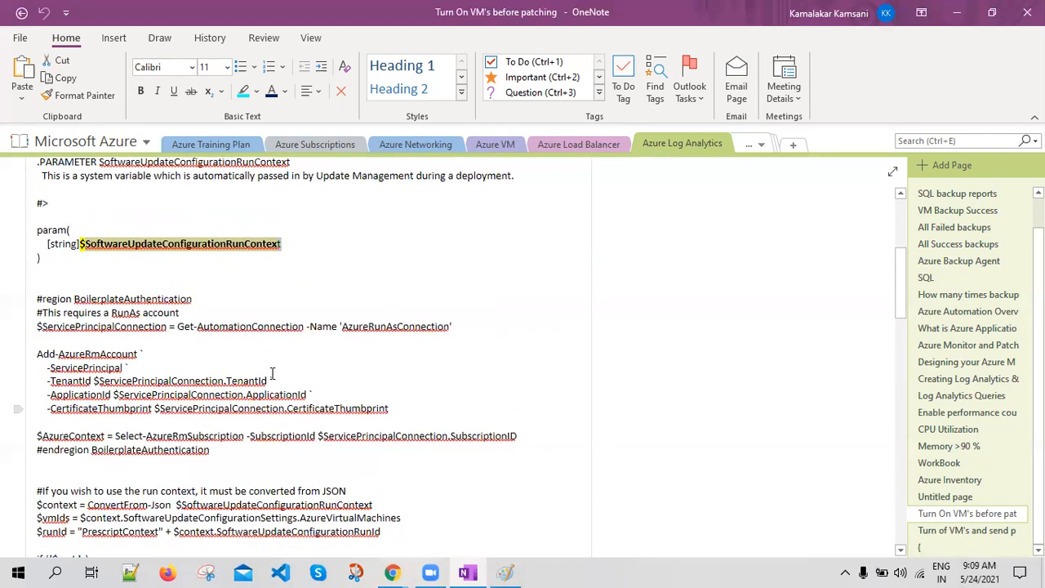
pyautogui.doubleClick(189, 245)
pyautogui.scroll(-4, 188, 251)
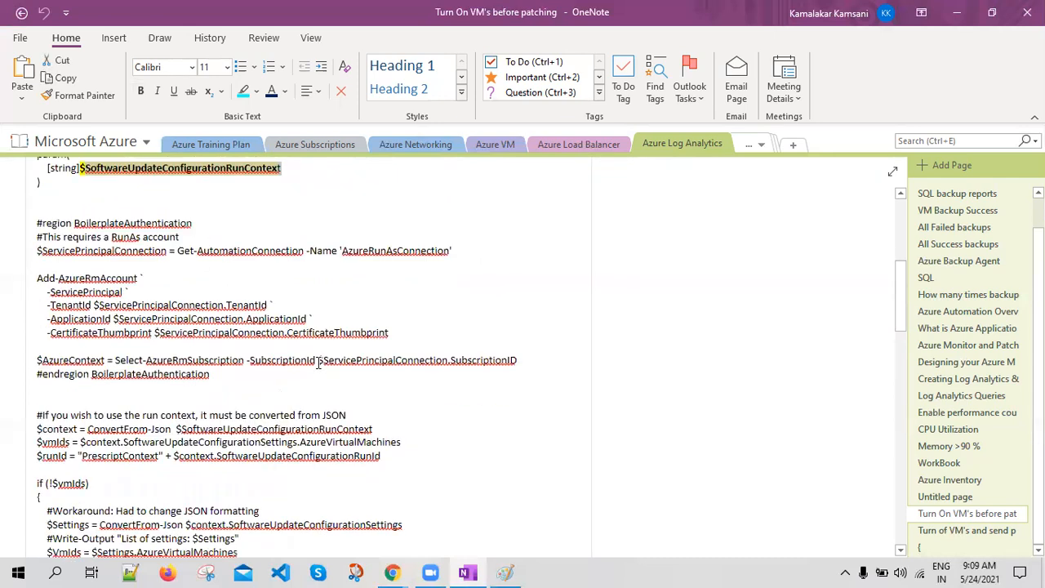
pyautogui.doubleClick(262, 339)
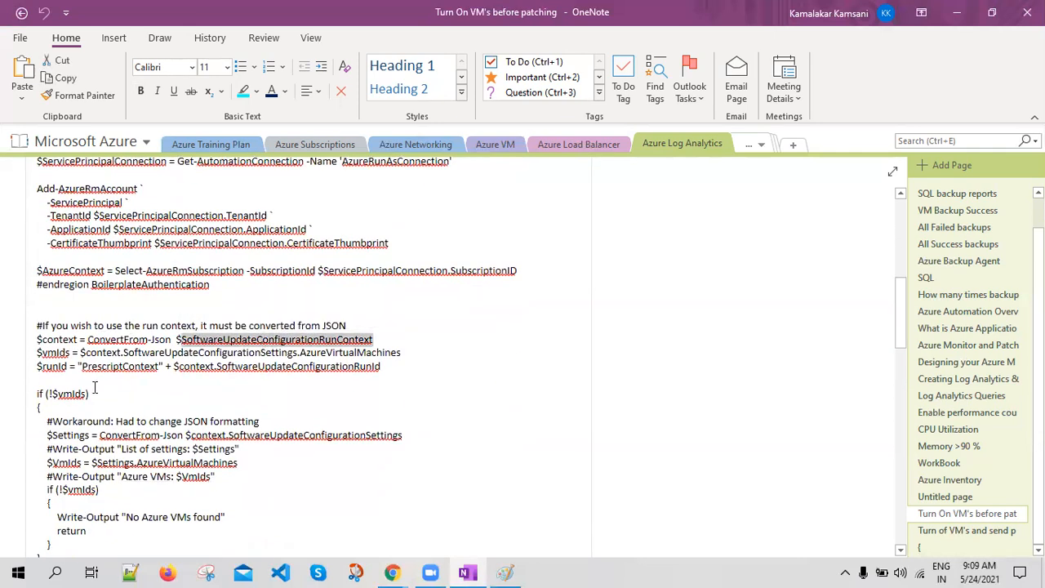
pyautogui.click(62, 372)
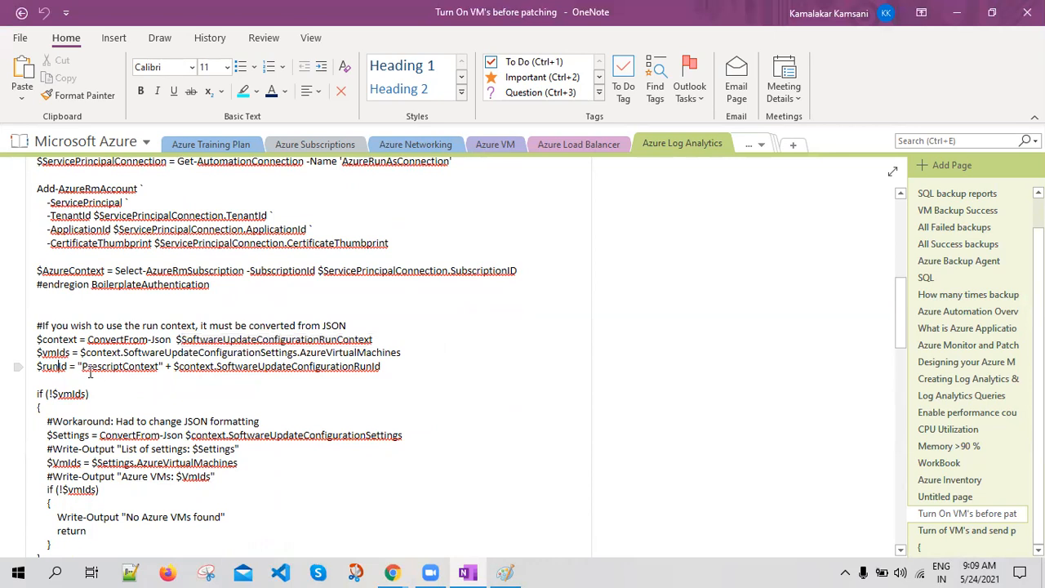
pyautogui.doubleClick(90, 369)
pyautogui.click(244, 377)
pyautogui.scroll(-1, 19, 436)
pyautogui.moveTo(46, 348); pyautogui.dragTo(168, 506)
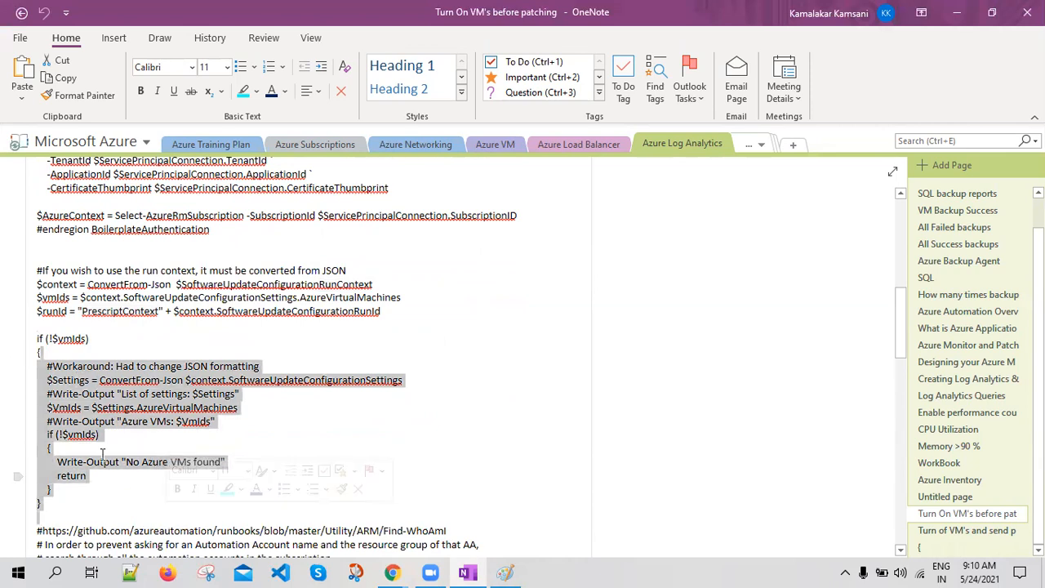
pyautogui.click(94, 437)
pyautogui.scroll(-5, 101, 433)
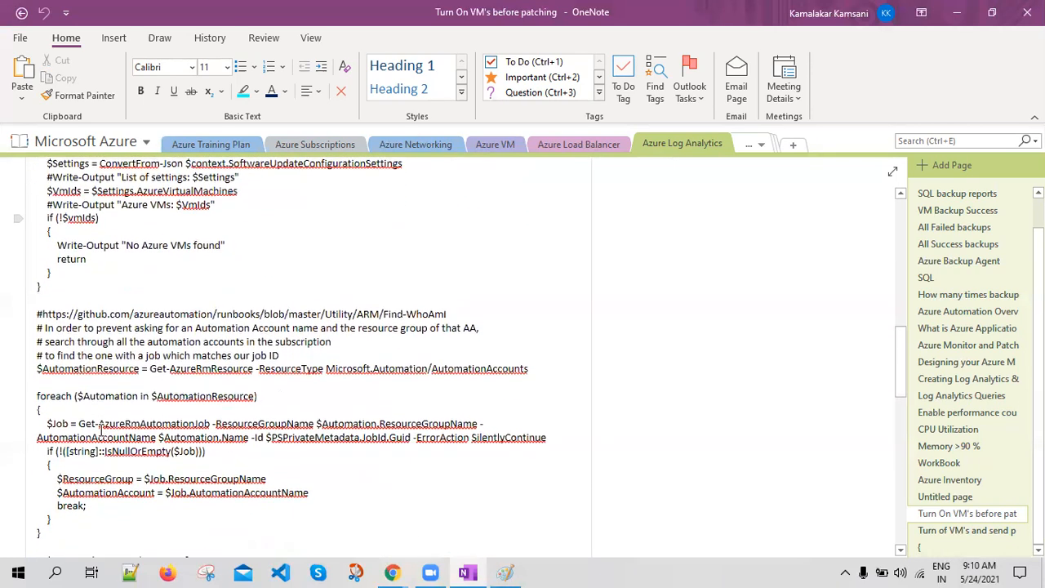
pyautogui.scroll(3, 102, 431)
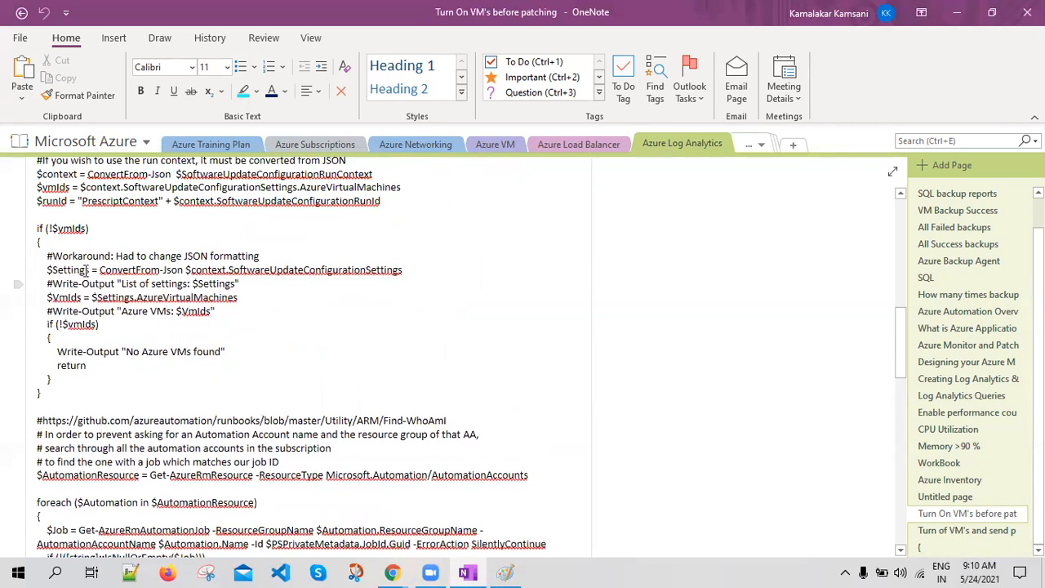
pyautogui.moveTo(70, 256); pyautogui.dragTo(130, 353)
pyautogui.click(138, 409)
pyautogui.moveTo(76, 201); pyautogui.dragTo(339, 188)
pyautogui.click(129, 313)
pyautogui.scroll(-3, 141, 326)
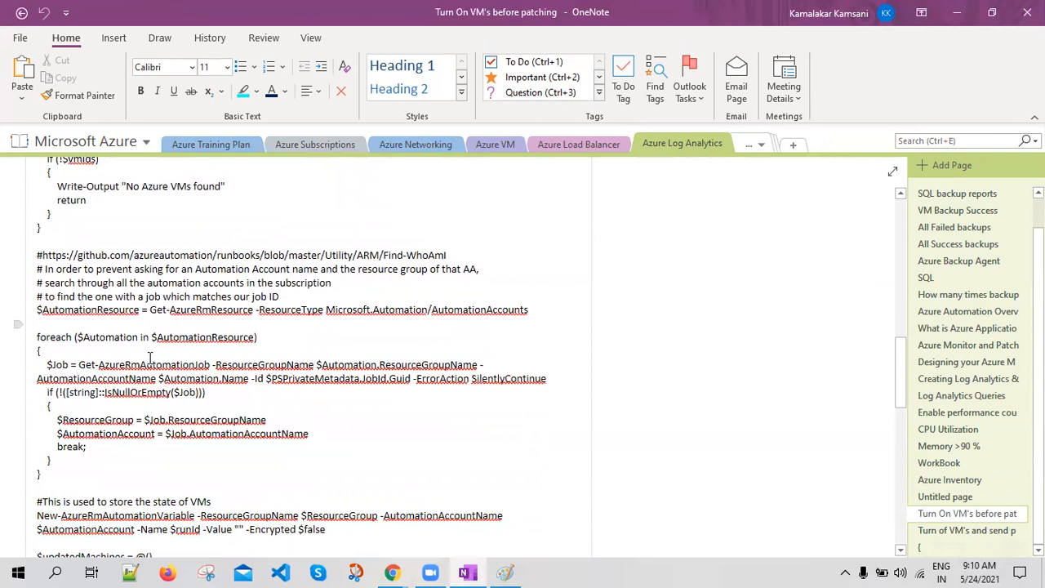
# Scroll to the script's end and highlight the final Set-AutomationVariable lines.
pyautogui.scroll(-3, 180, 371)
pyautogui.scroll(-4, 211, 350)
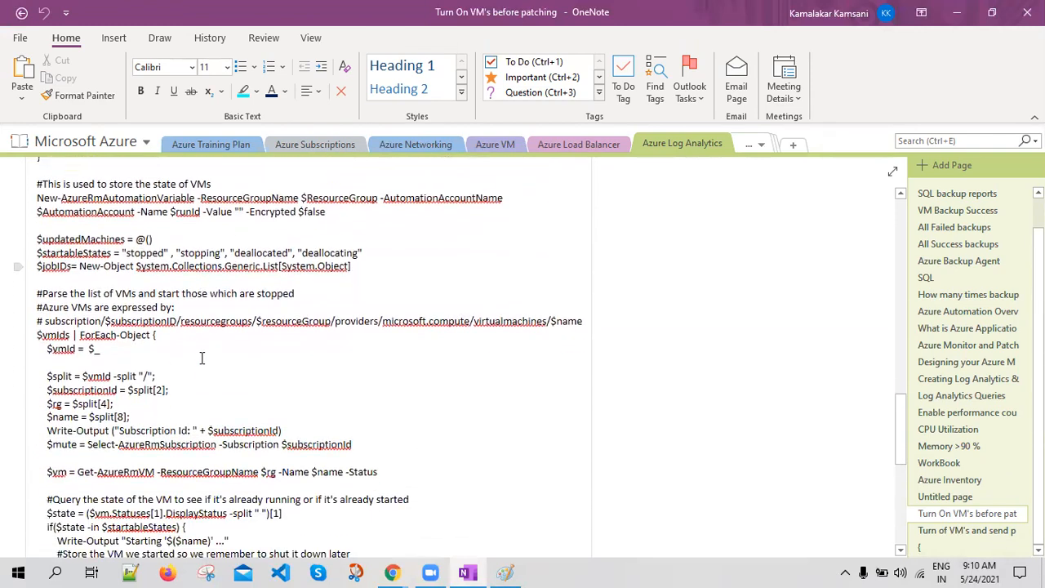
pyautogui.scroll(-1, 169, 317)
pyautogui.scroll(-2, 170, 316)
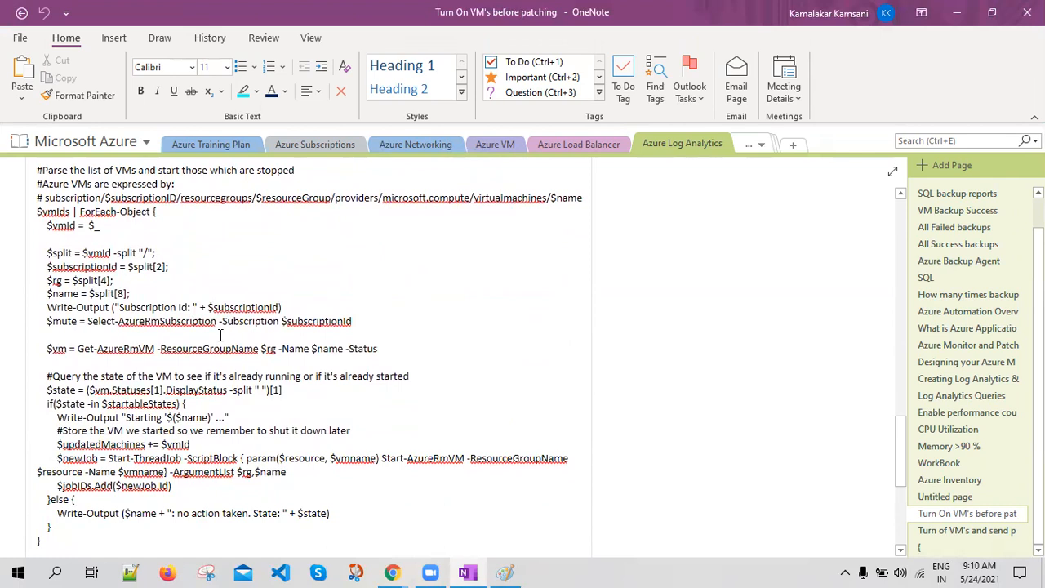
pyautogui.scroll(-5, 221, 335)
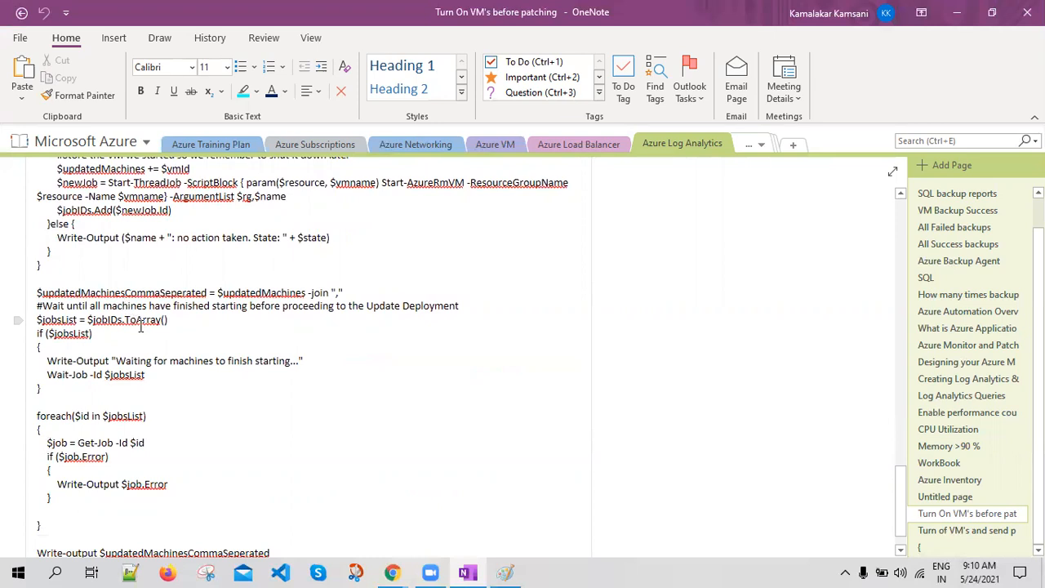
pyautogui.scroll(-1, 140, 326)
pyautogui.moveTo(37, 525); pyautogui.dragTo(423, 525)
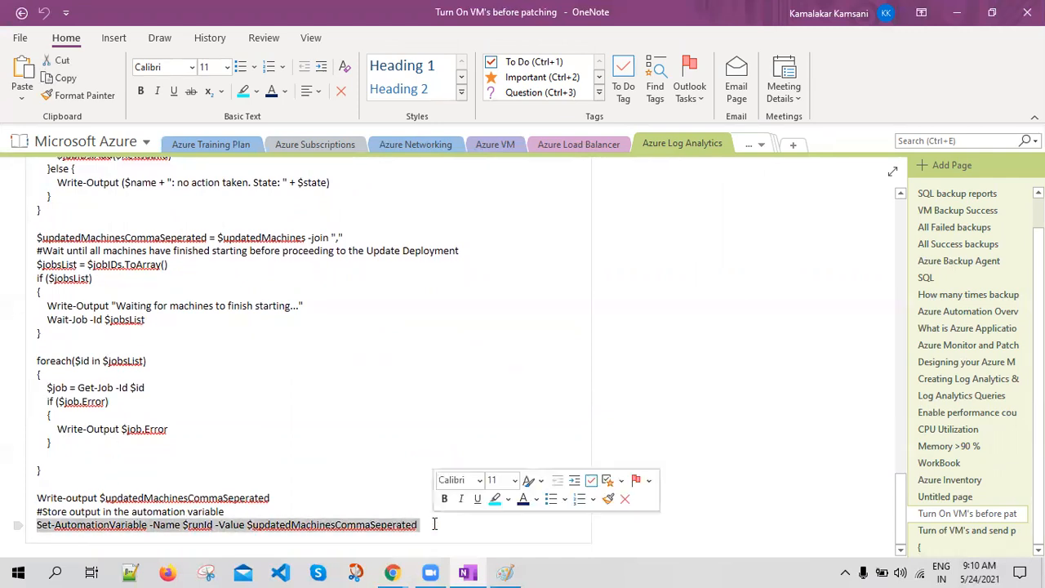
pyautogui.click(433, 525)
pyautogui.moveTo(432, 525); pyautogui.dragTo(35, 513)
pyautogui.click(523, 317)
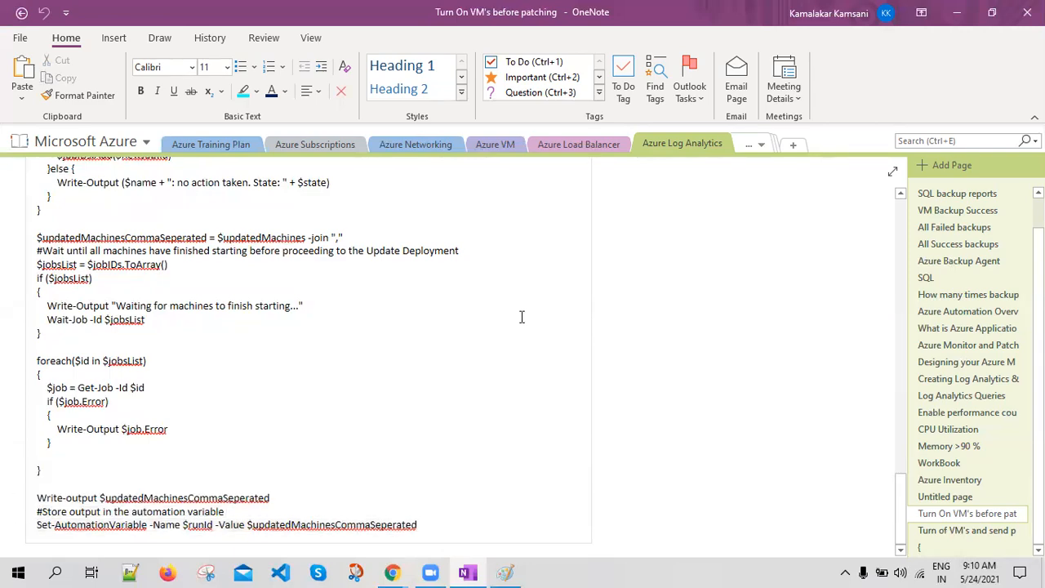
# Scroll back to the top and open 'Turn of VM's and send patch status to Log analytics'.
pyautogui.scroll(15, 242, 333)
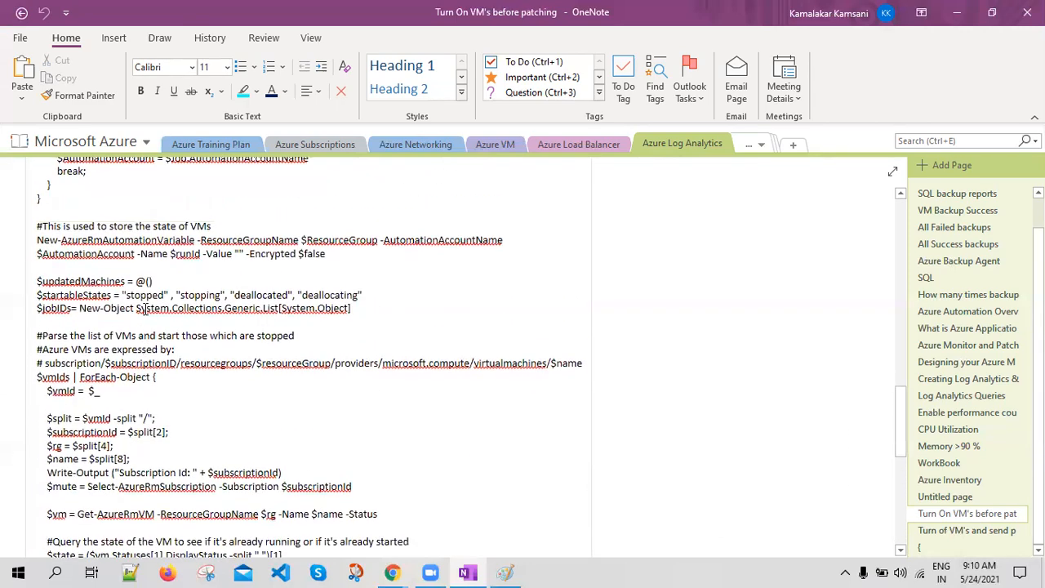
pyautogui.scroll(8, 163, 314)
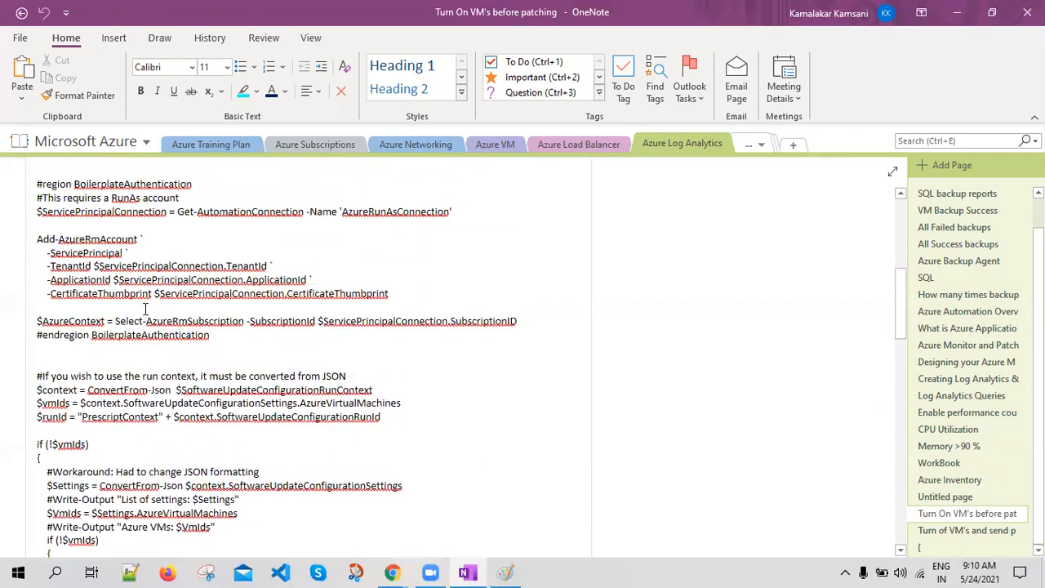
pyautogui.scroll(4, 198, 321)
pyautogui.scroll(-4, 196, 360)
pyautogui.scroll(5, 180, 376)
pyautogui.scroll(3, 165, 379)
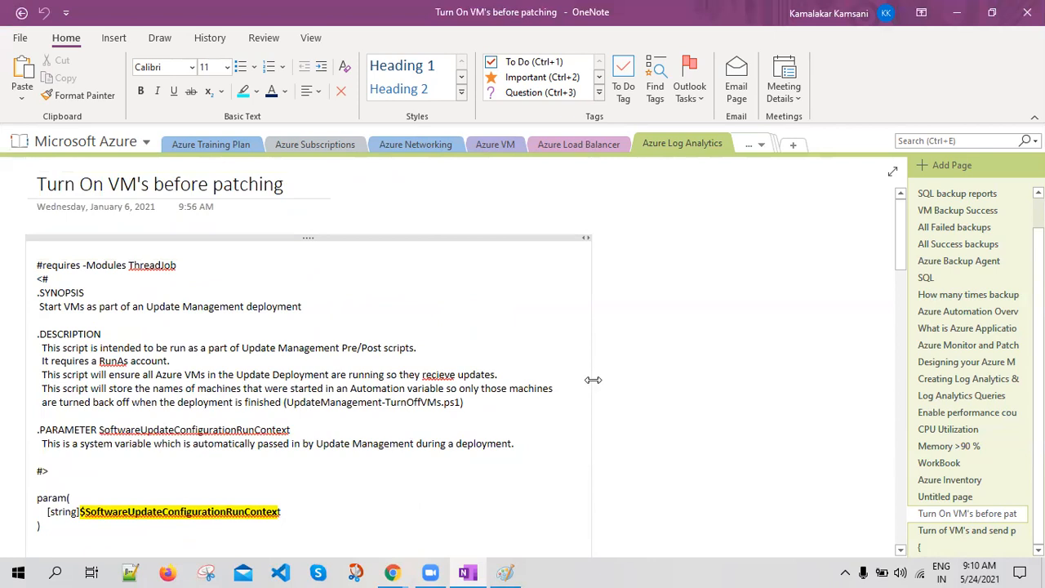
pyautogui.click(961, 531)
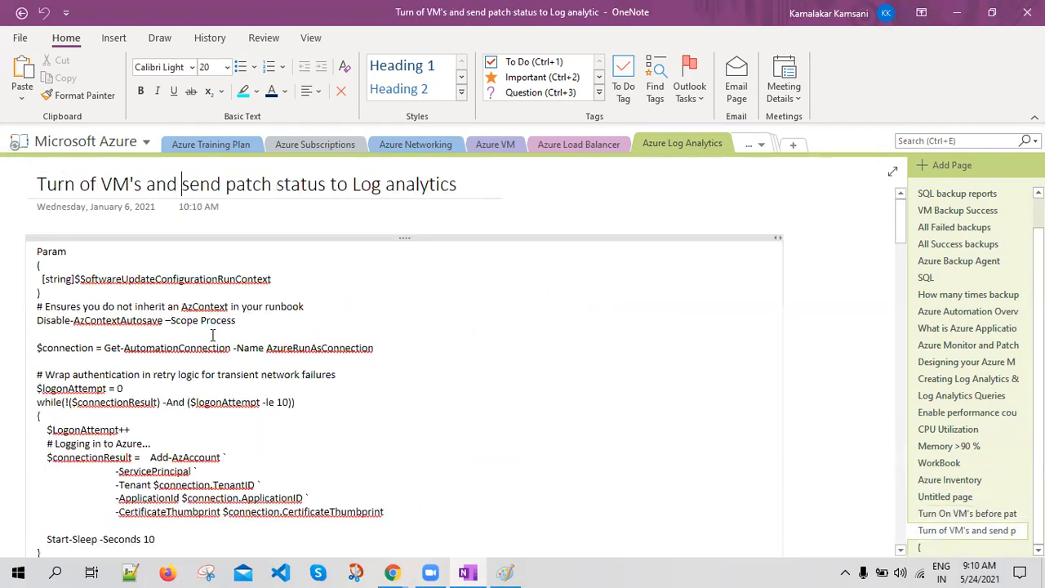
pyautogui.scroll(-2, 212, 335)
pyautogui.scroll(-6, 212, 335)
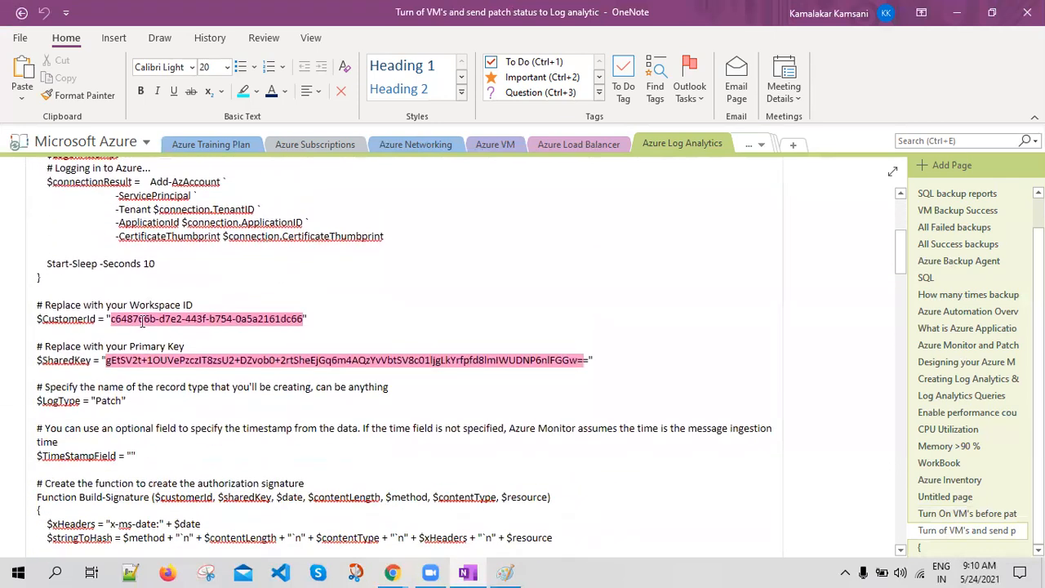
pyautogui.moveTo(112, 318); pyautogui.dragTo(307, 319)
pyautogui.moveTo(106, 360); pyautogui.dragTo(619, 379)
pyautogui.click(164, 357)
pyautogui.moveTo(112, 319); pyautogui.dragTo(302, 319)
pyautogui.moveTo(107, 360); pyautogui.dragTo(589, 363)
pyautogui.scroll(7, 233, 394)
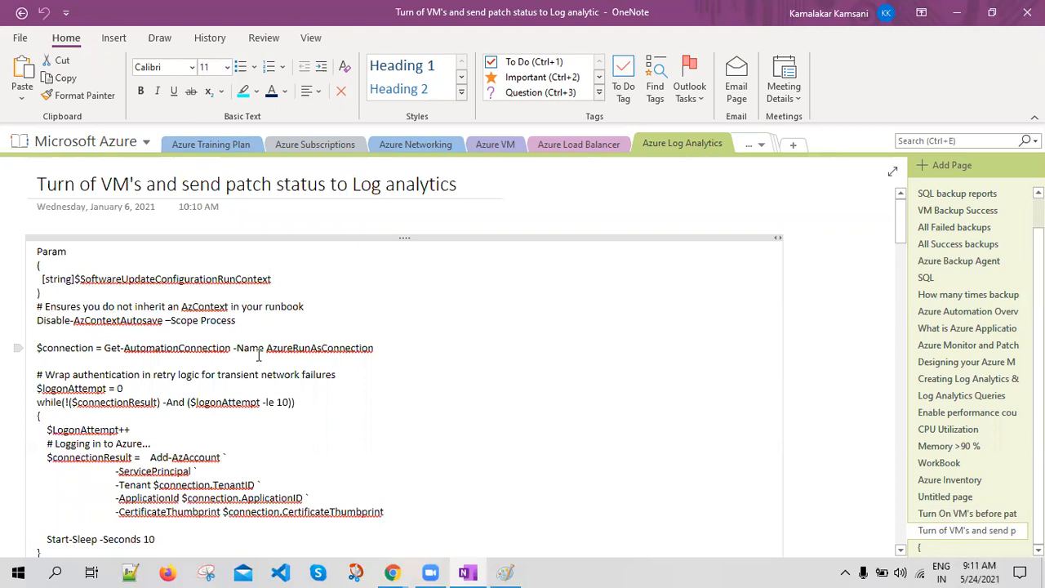
pyautogui.scroll(-6, 33, 307)
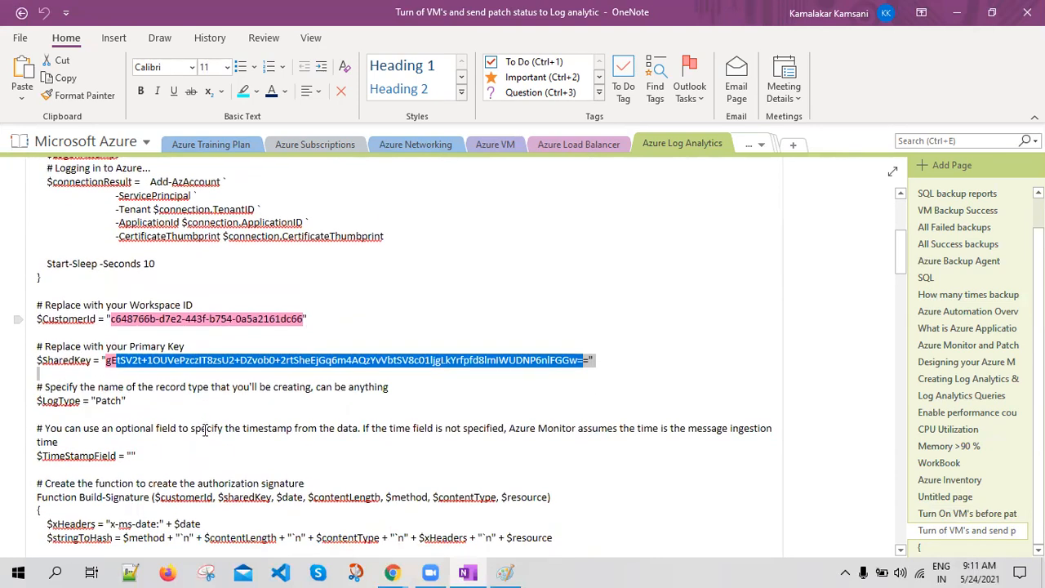
pyautogui.click(157, 365)
pyautogui.click(157, 396)
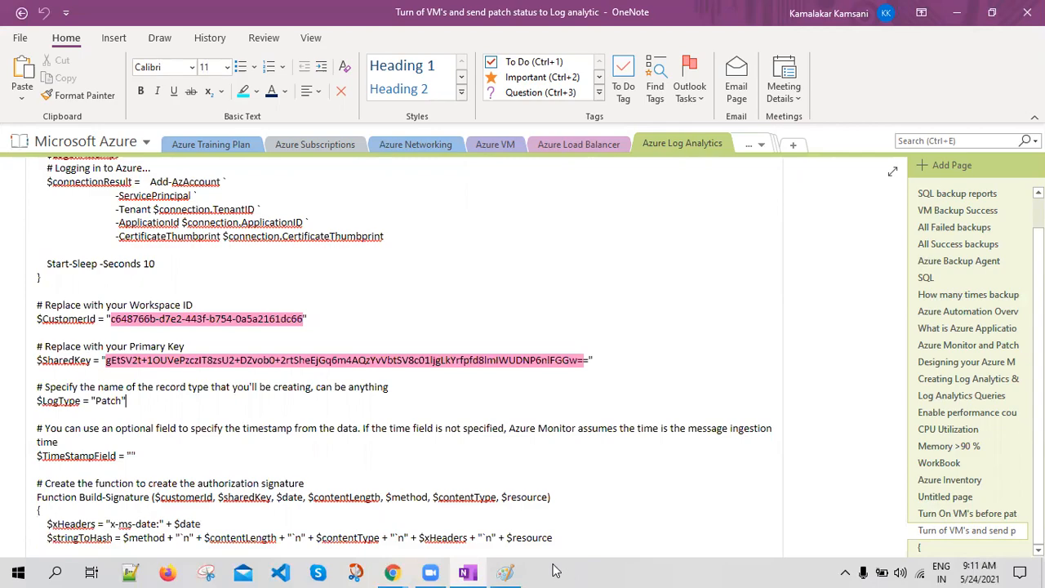
pyautogui.scroll(5, 505, 527)
pyautogui.scroll(-15, 359, 495)
pyautogui.scroll(-10, 381, 496)
pyautogui.scroll(2, 381, 496)
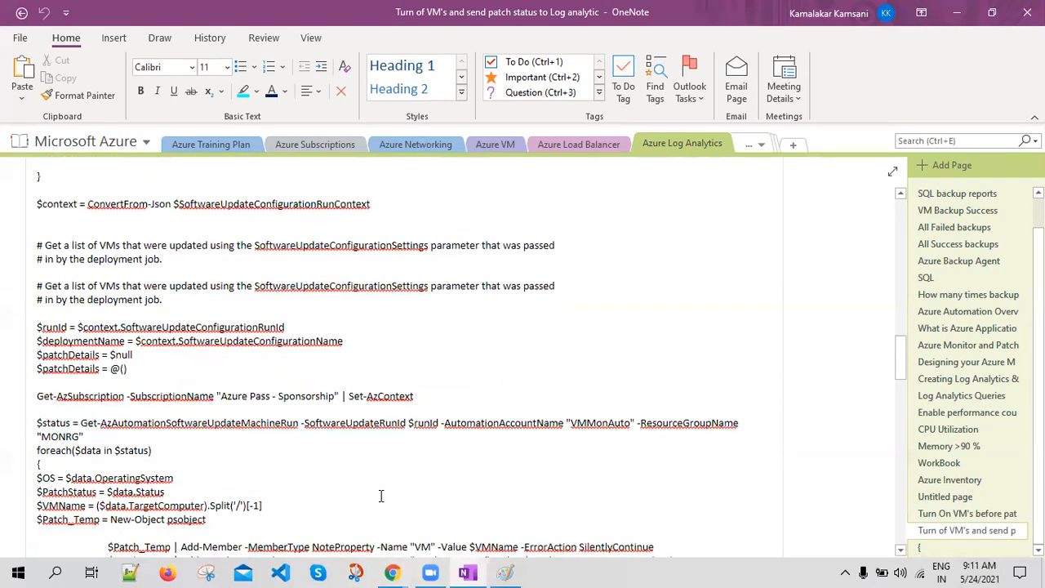
pyautogui.scroll(-3, 113, 419)
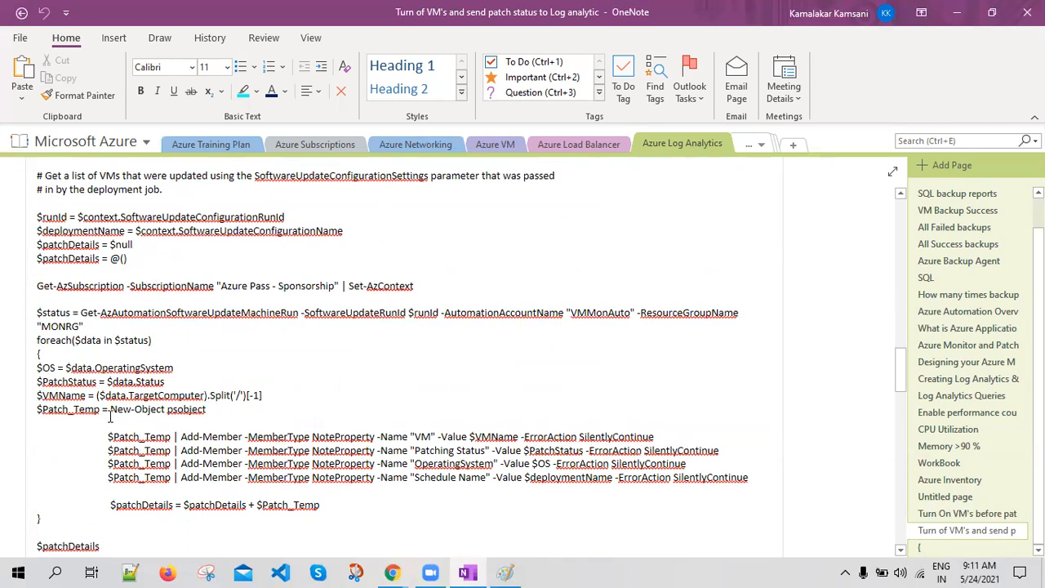
pyautogui.moveTo(97, 313); pyautogui.dragTo(260, 321)
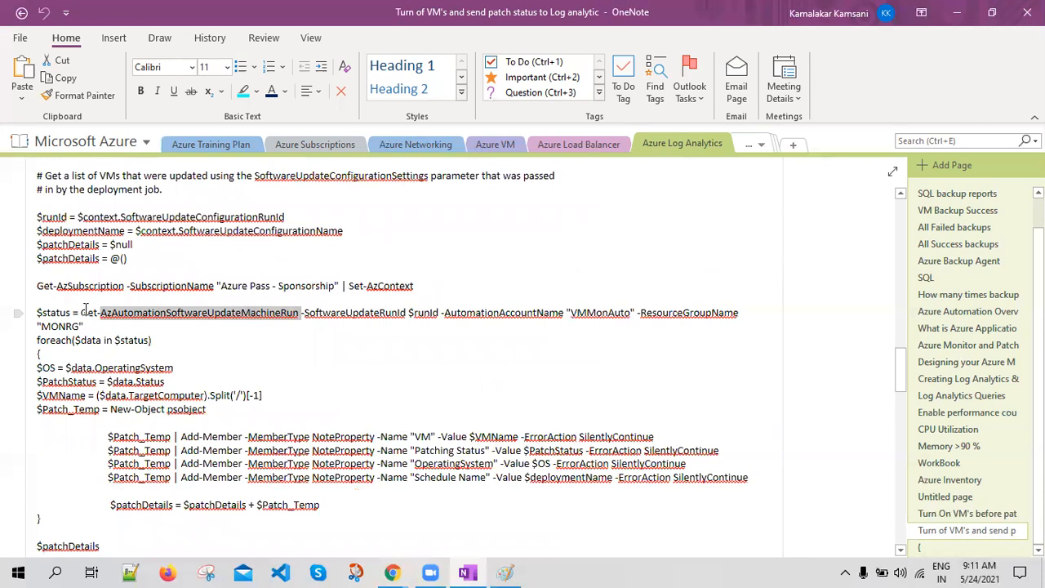
pyautogui.click(83, 312)
pyautogui.moveTo(82, 312); pyautogui.dragTo(270, 313)
pyautogui.click(196, 302)
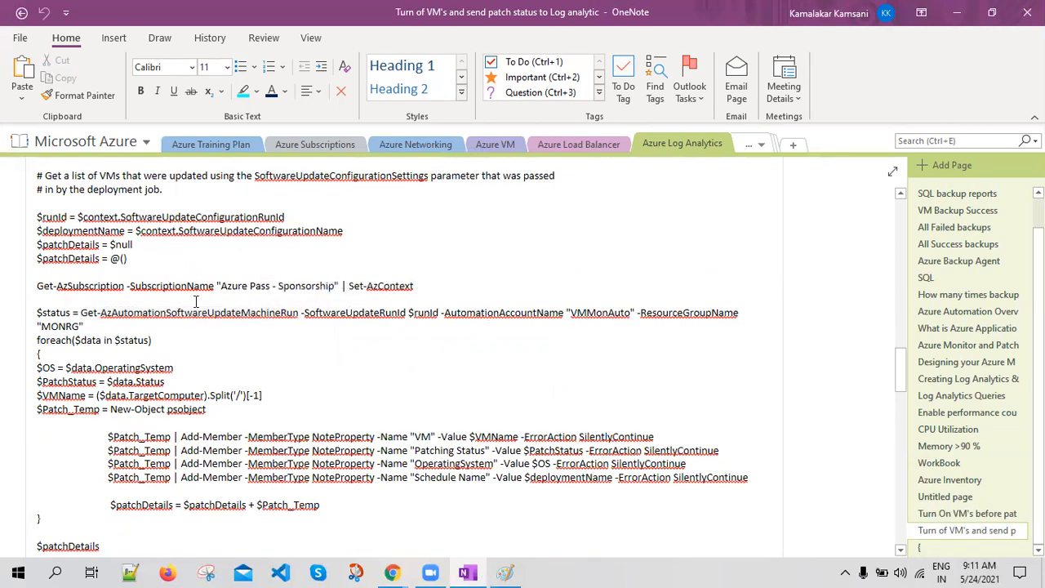
pyautogui.moveTo(173, 303); pyautogui.dragTo(416, 447)
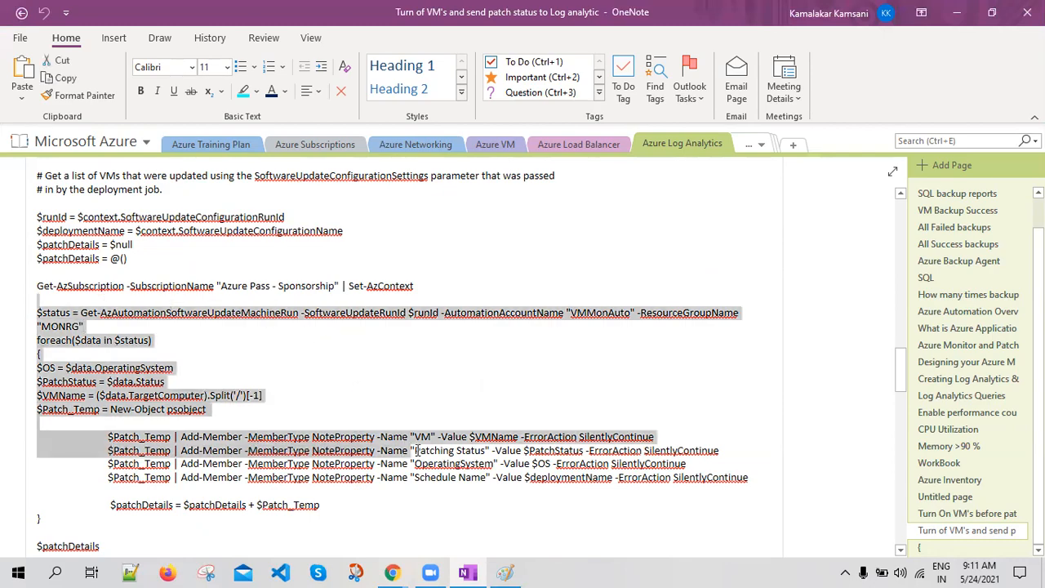
# Scroll through the rest of the patch-status script, then open 'Turn On VM's before patching'.
pyautogui.click(228, 452)
pyautogui.scroll(-3, 231, 445)
pyautogui.scroll(-7, 231, 445)
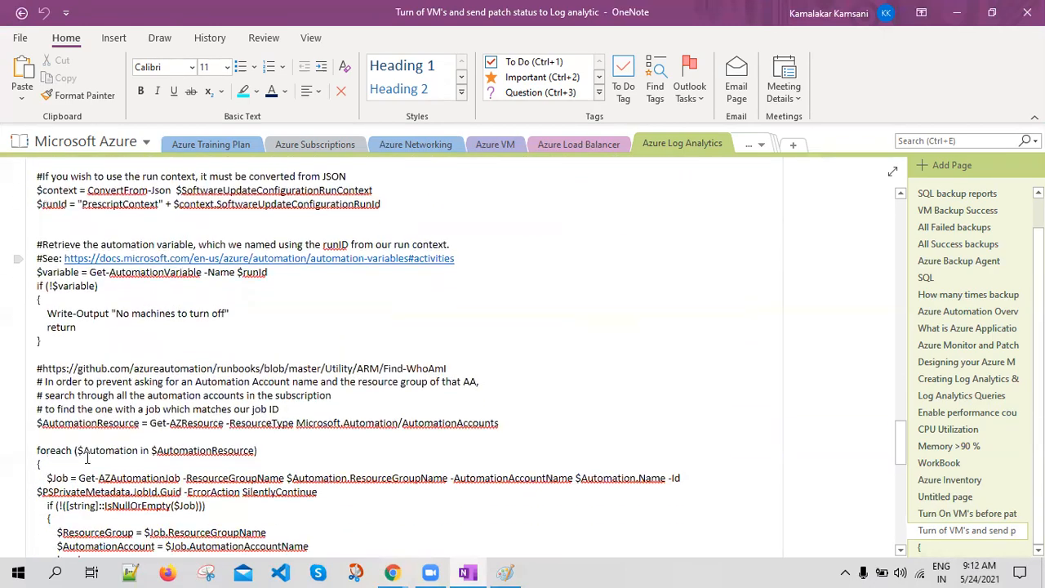
pyautogui.scroll(-10, 77, 401)
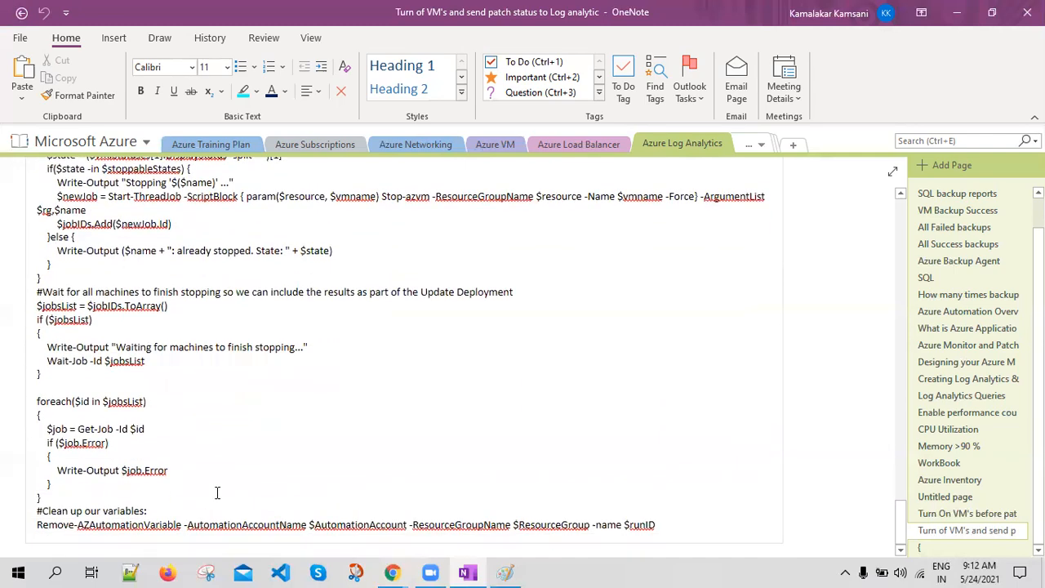
pyautogui.scroll(2, 668, 535)
pyautogui.scroll(-2, 148, 498)
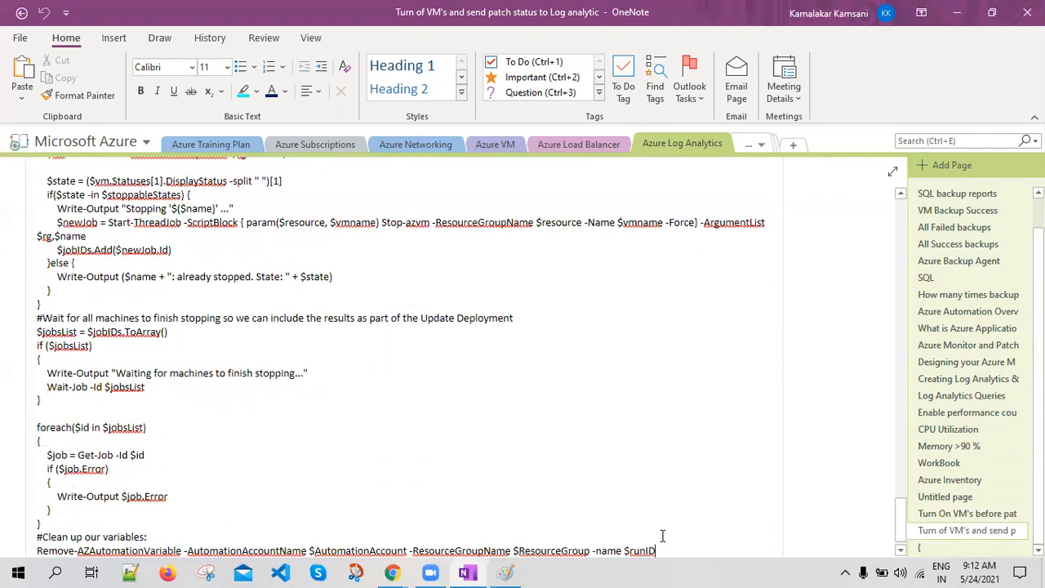
pyautogui.scroll(15, 144, 428)
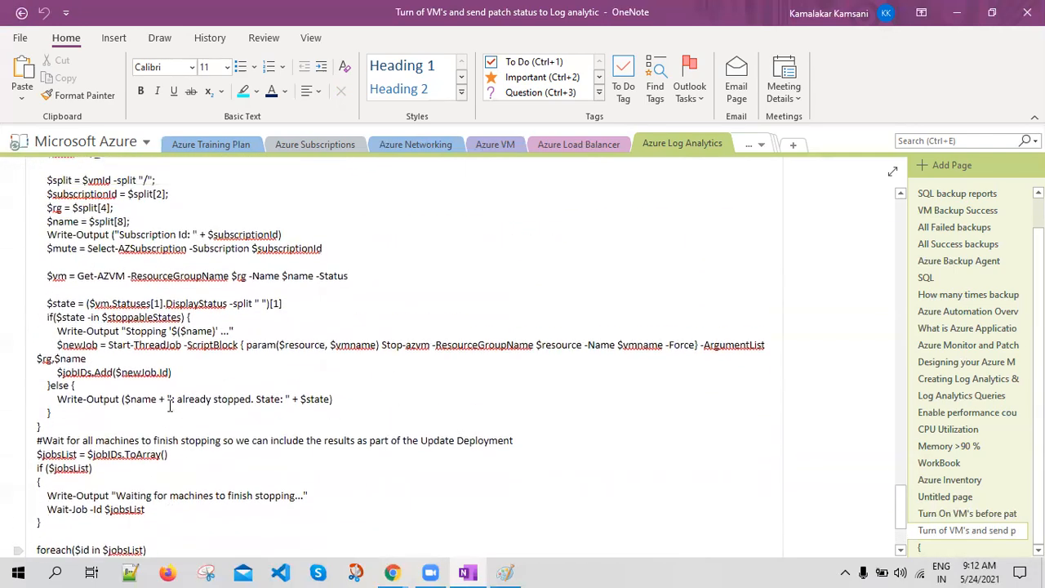
pyautogui.scroll(20, 567, 478)
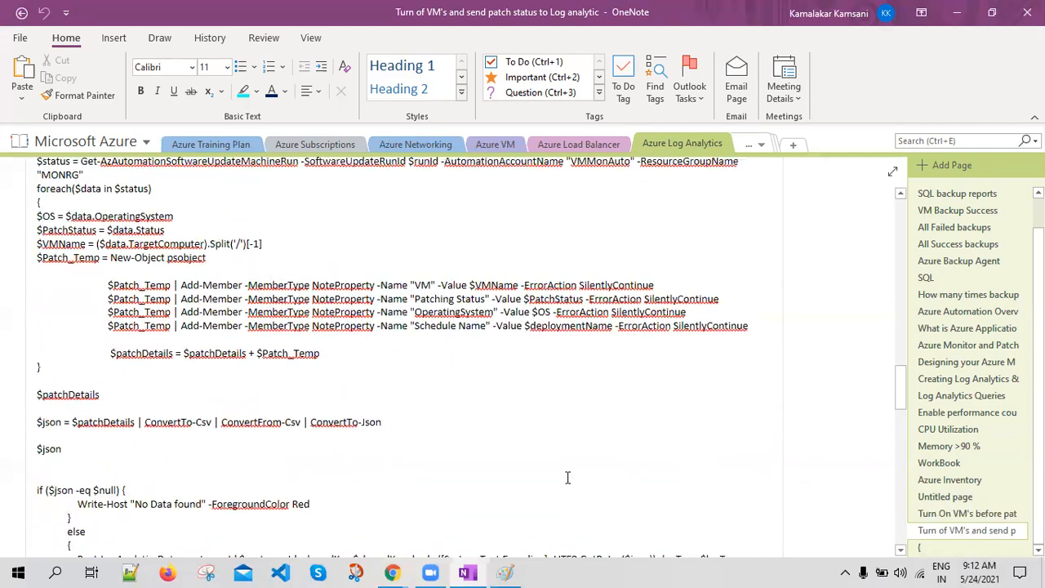
pyautogui.scroll(15, 567, 476)
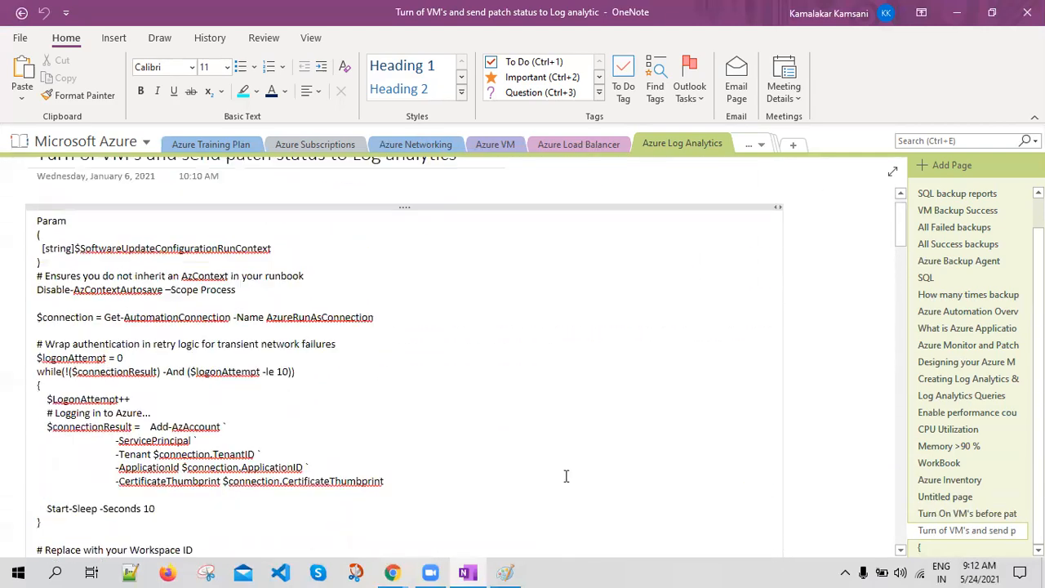
pyautogui.click(998, 515)
# Commit '5 vm's' and add a note by runbook: 'modules - imported', 'az modules', 'thread jobs'.
pyautogui.click(505, 572)
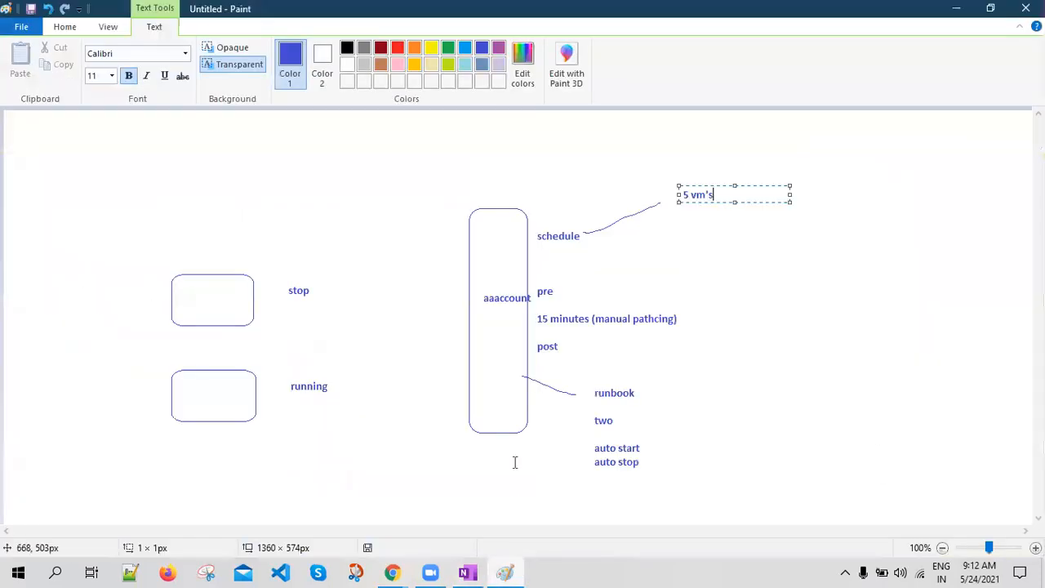
pyautogui.click(65, 28)
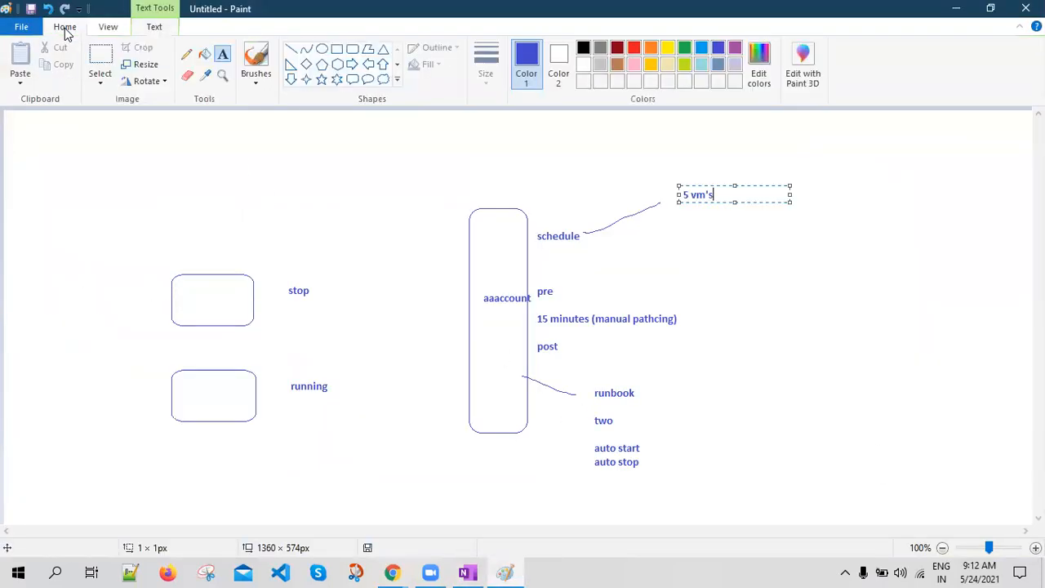
pyautogui.click(723, 396)
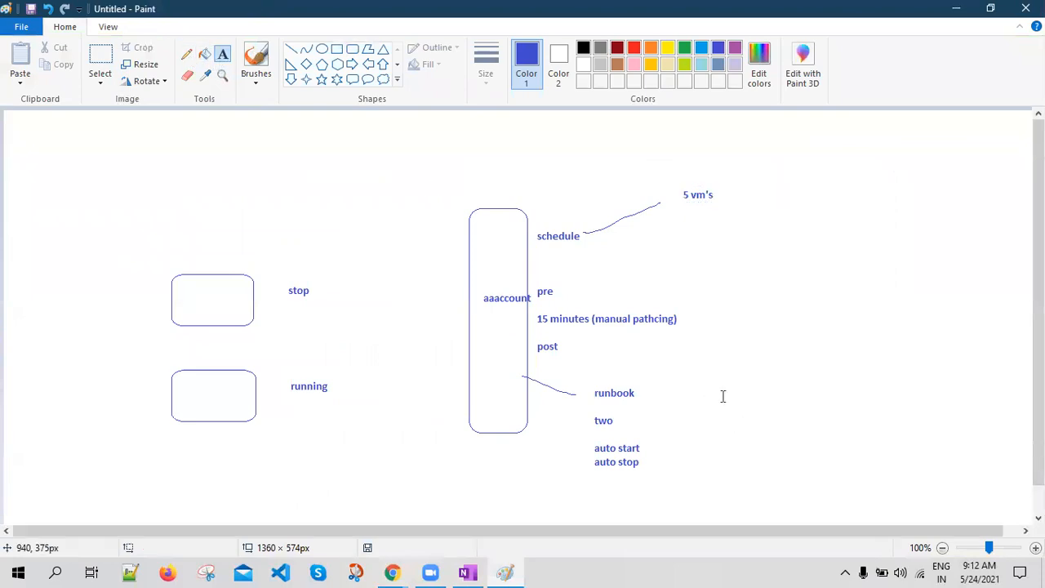
pyautogui.click(722, 396)
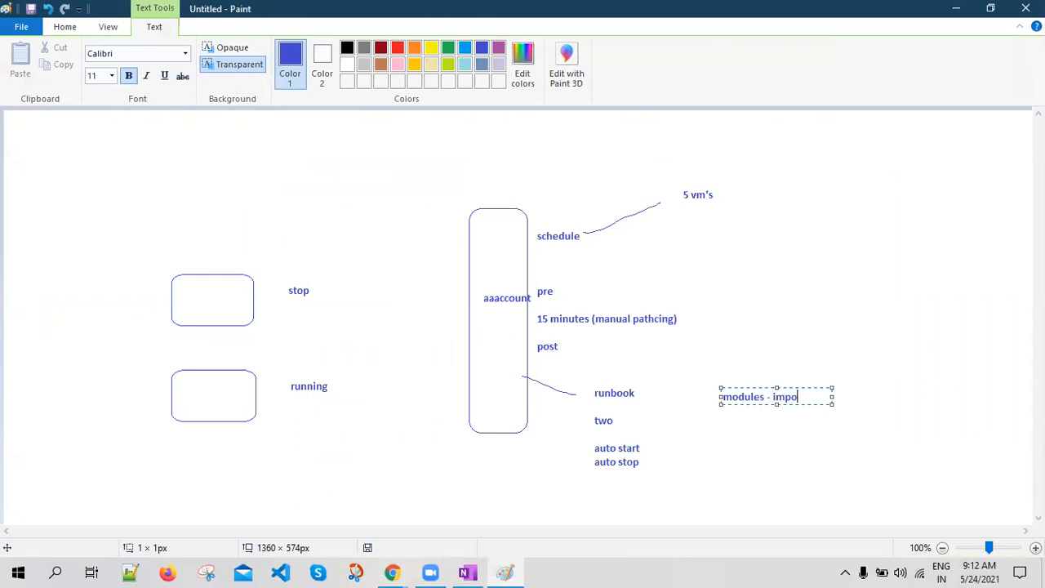
pyautogui.press('Return')
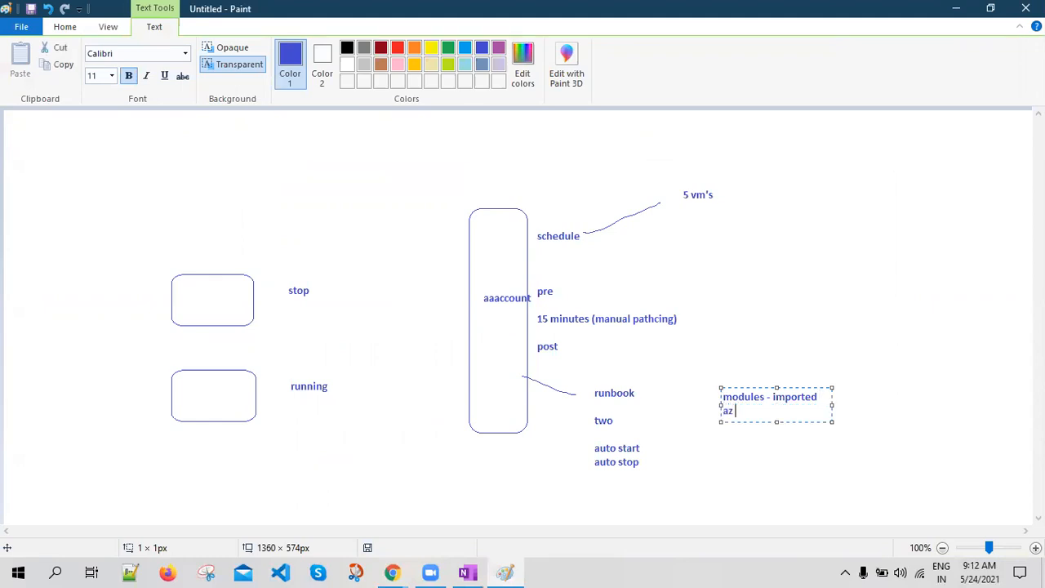
pyautogui.write('az modules')
pyautogui.press('Return')
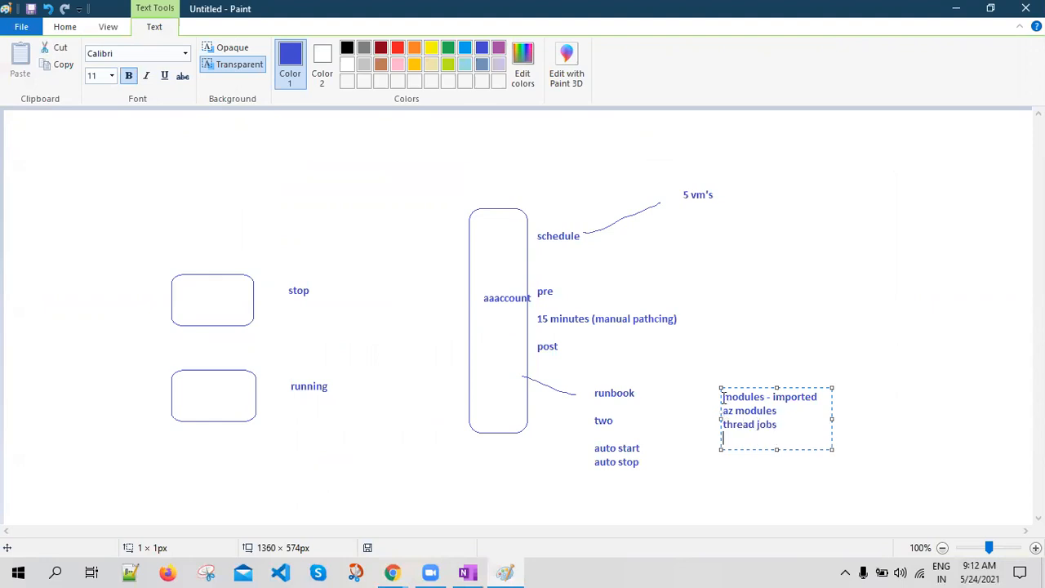
pyautogui.hotkey('alt', 'Tab')
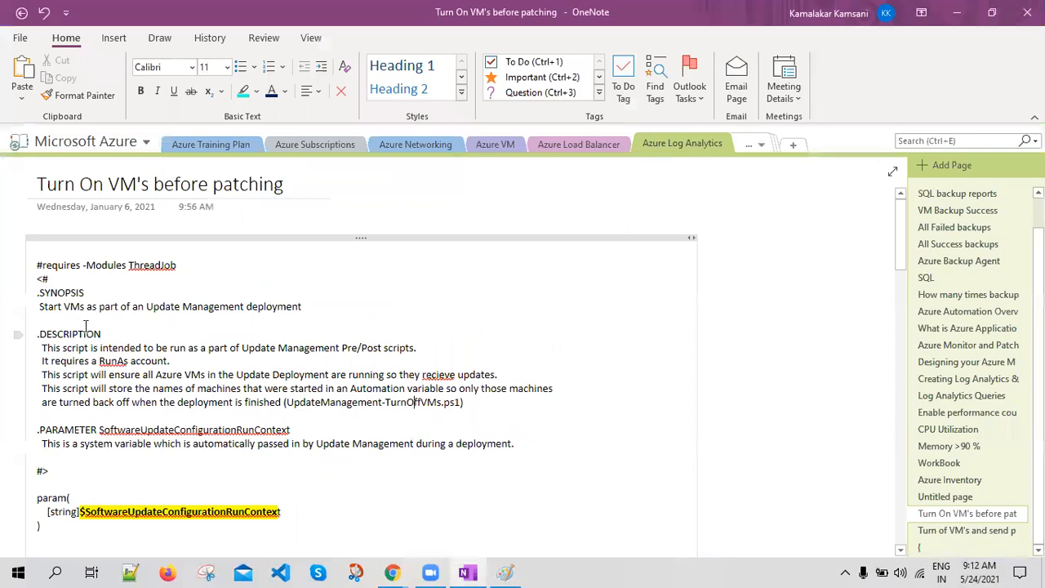
# Scroll over the 'Turn On VM's before patching' script, then return to the lawaamon Automation Account.
pyautogui.scroll(-7, 75, 427)
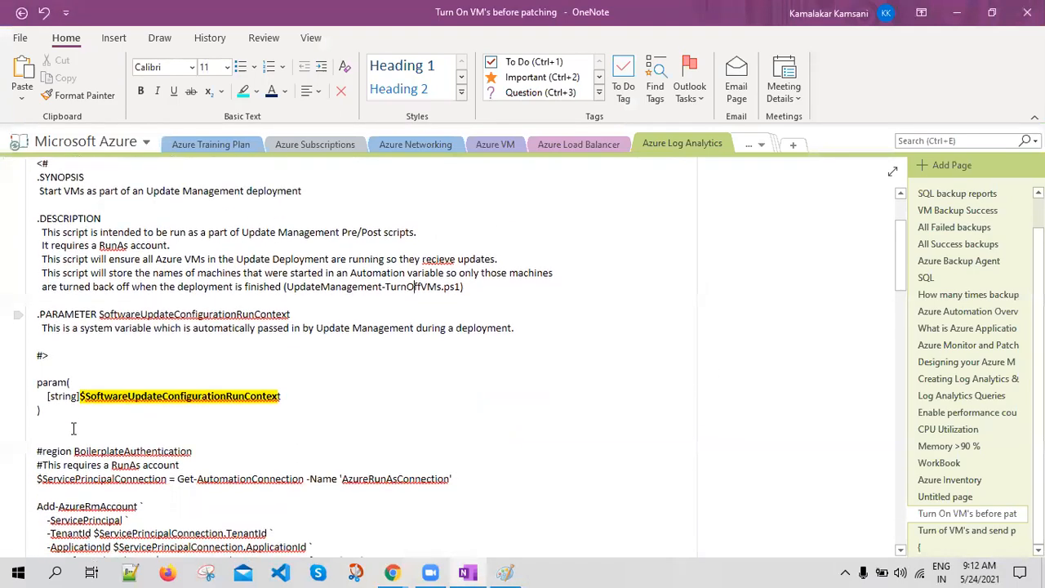
pyautogui.scroll(-11, 77, 458)
pyautogui.scroll(7, 122, 394)
pyautogui.scroll(12, 122, 394)
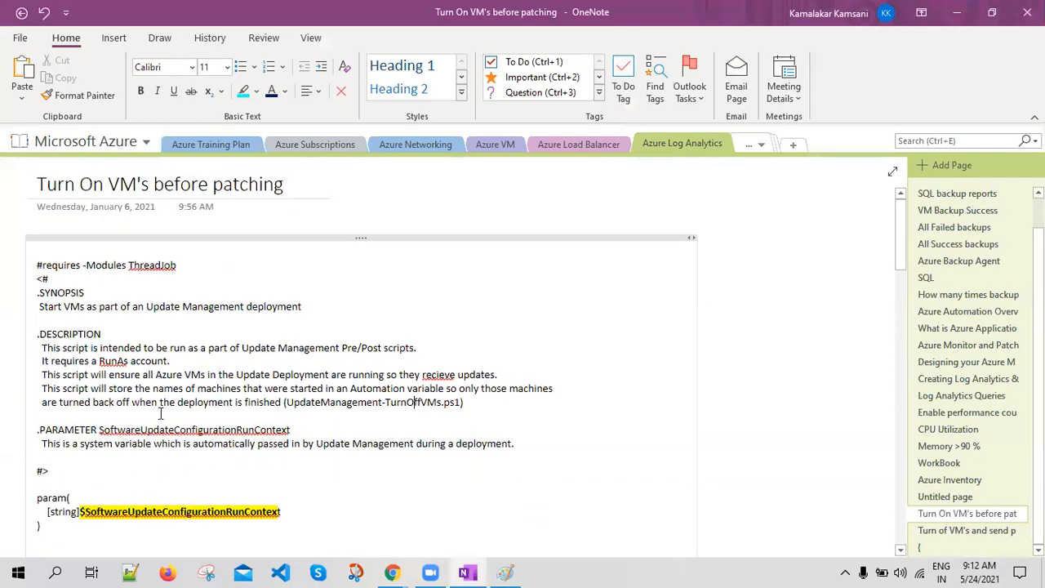
pyautogui.hotkey('alt', 'Tab')
pyautogui.hotkey('alt', 'Tab')
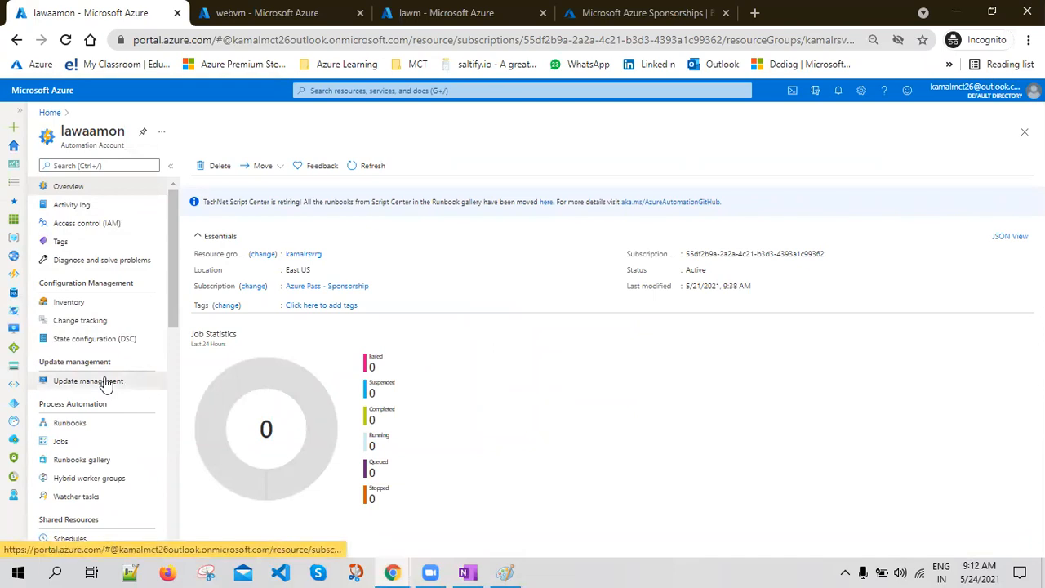
# Open lawaamon's Update management and review the machines' missing update counts and Ready agent status.
pyautogui.click(72, 381)
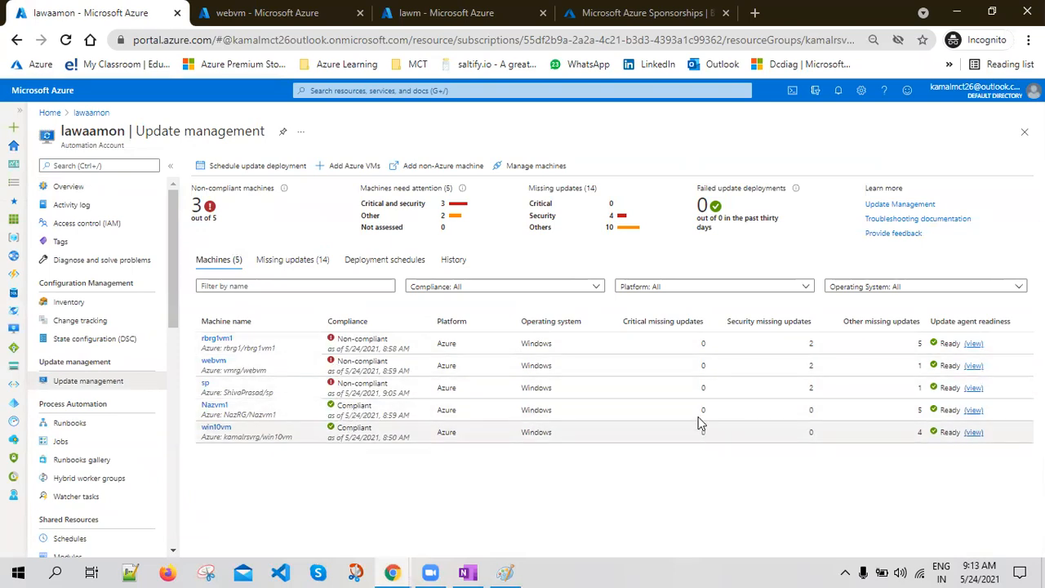
pyautogui.moveTo(698, 411); pyautogui.dragTo(711, 418)
pyautogui.click(813, 410)
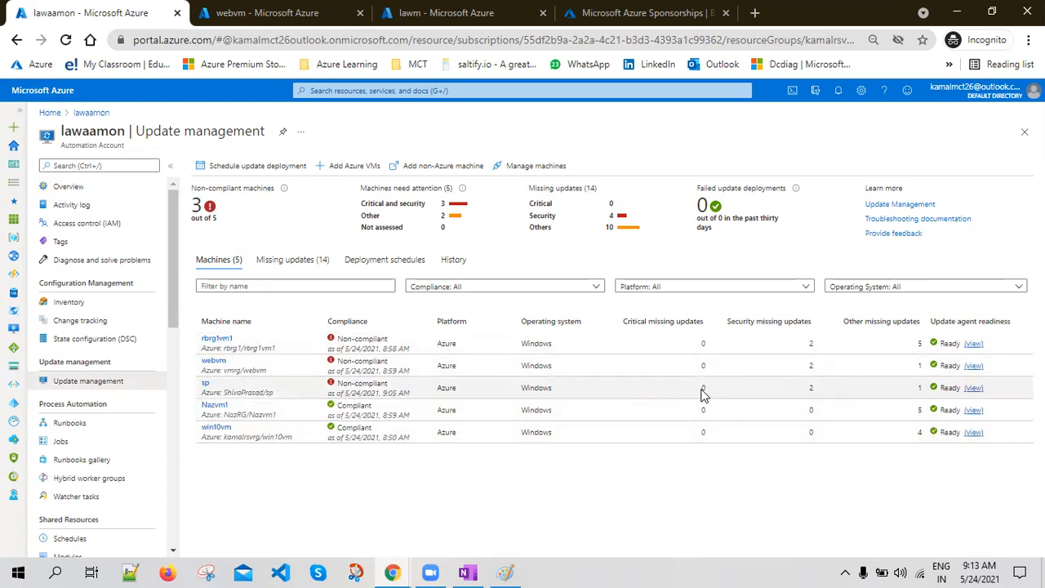
pyautogui.moveTo(808, 366); pyautogui.dragTo(819, 345)
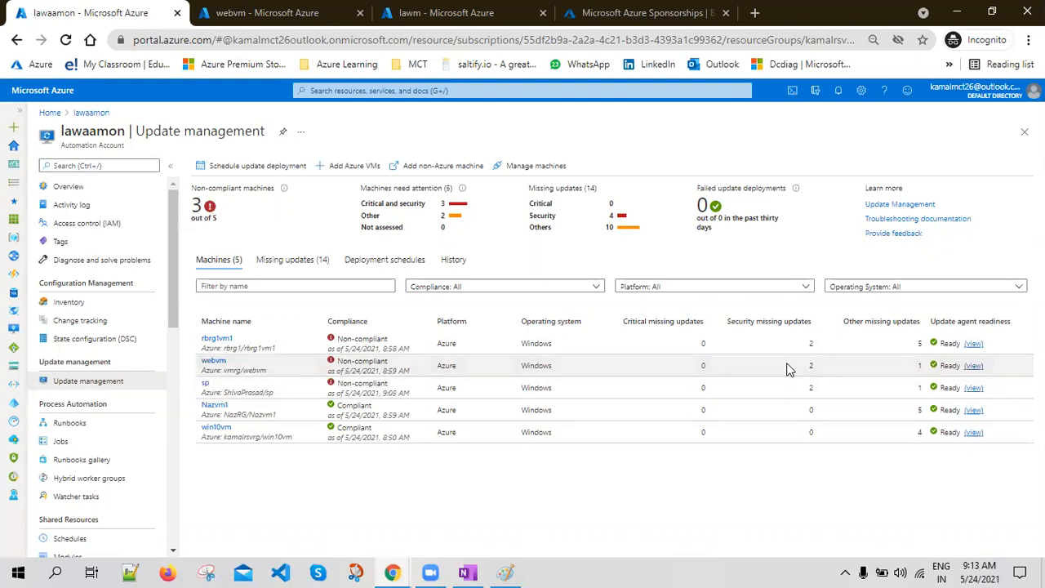
pyautogui.click(814, 345)
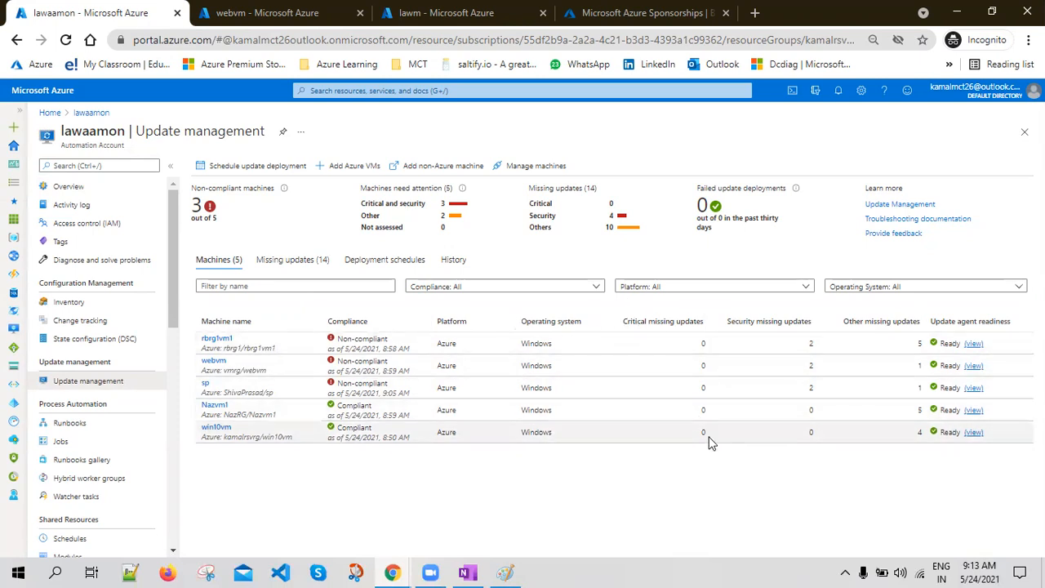
pyautogui.doubleClick(811, 432)
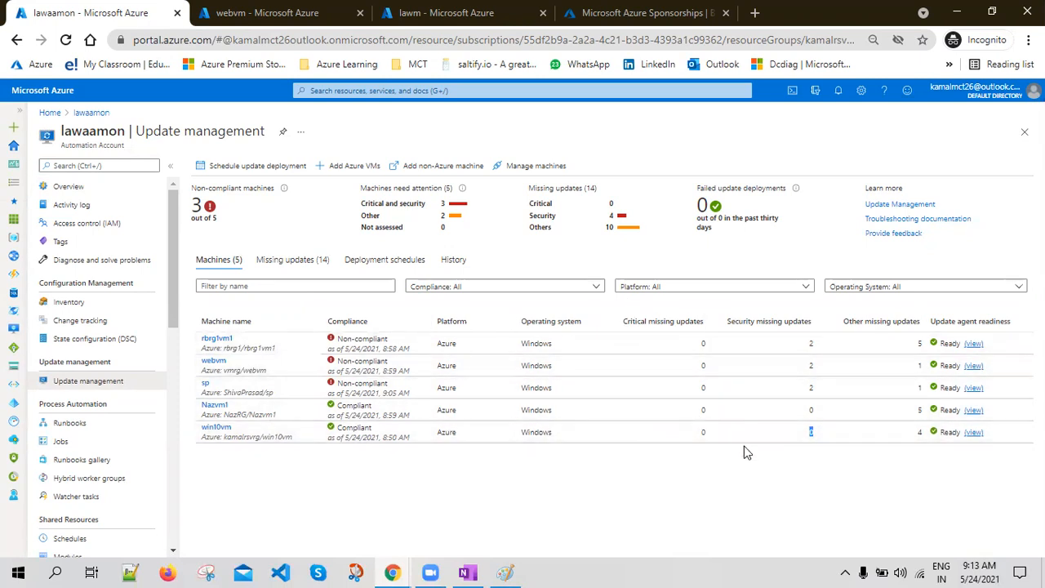
pyautogui.click(828, 433)
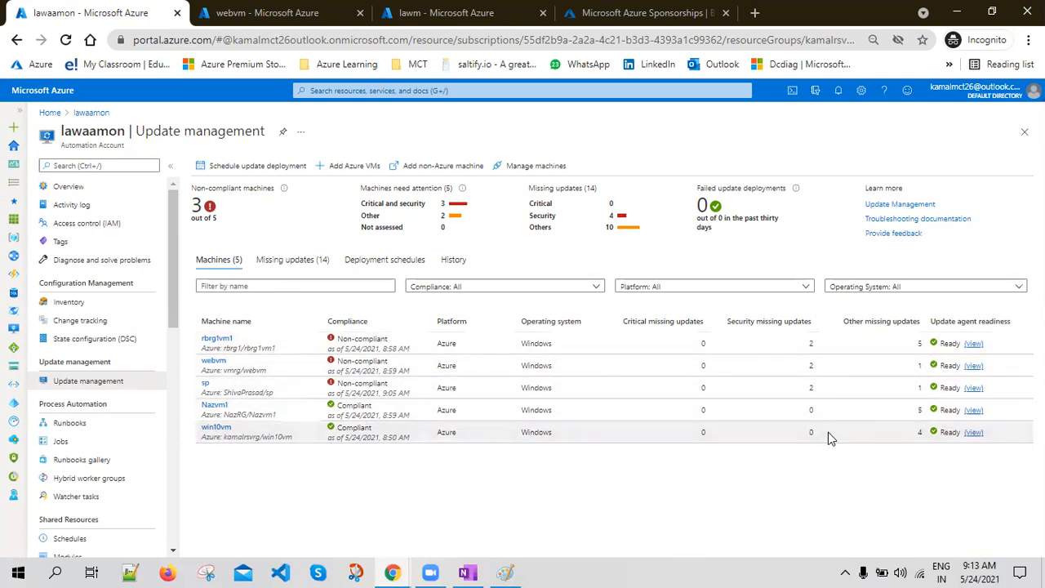
pyautogui.doubleClick(945, 347)
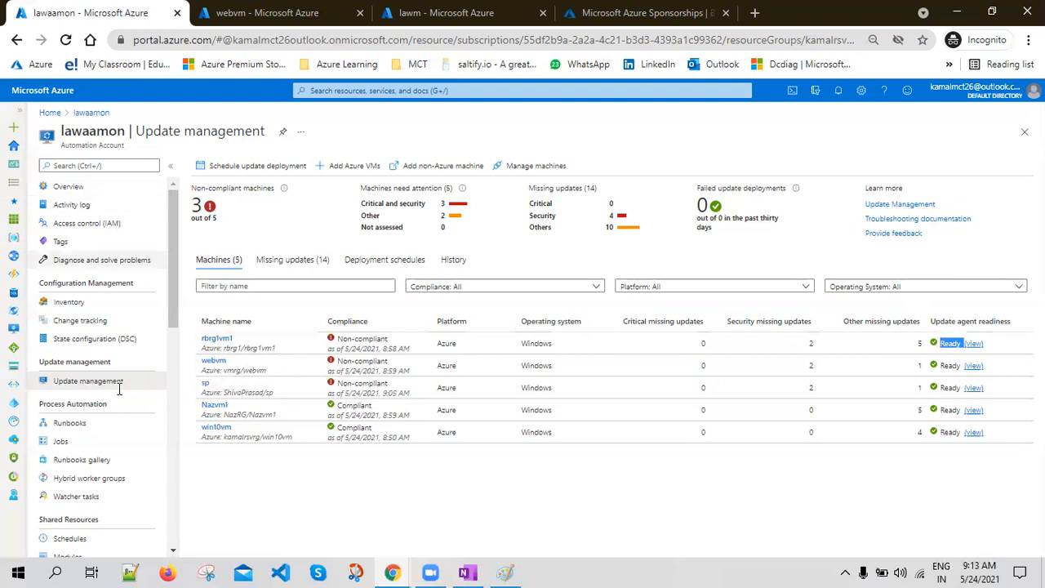
pyautogui.click(952, 357)
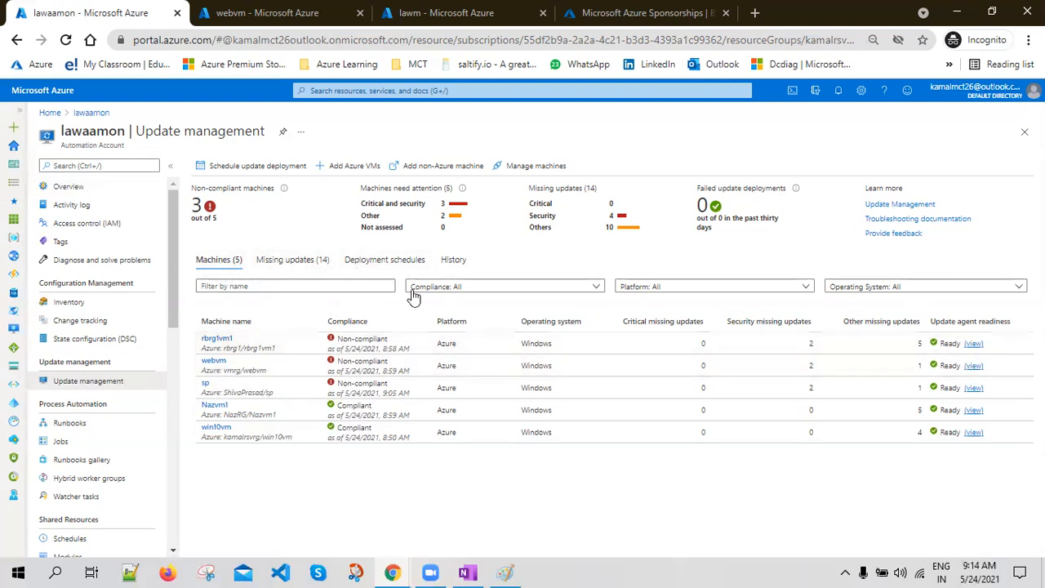
pyautogui.scroll(-2, 81, 424)
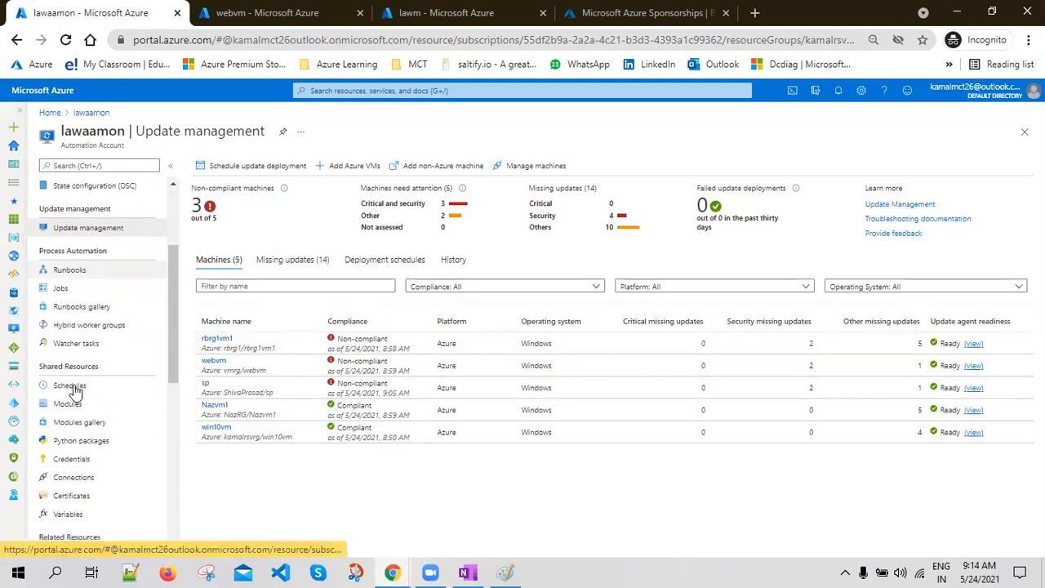
# Start a new PowerShell runbook named vm_auto_turn_on in the Runbooks list.
pyautogui.click(67, 274)
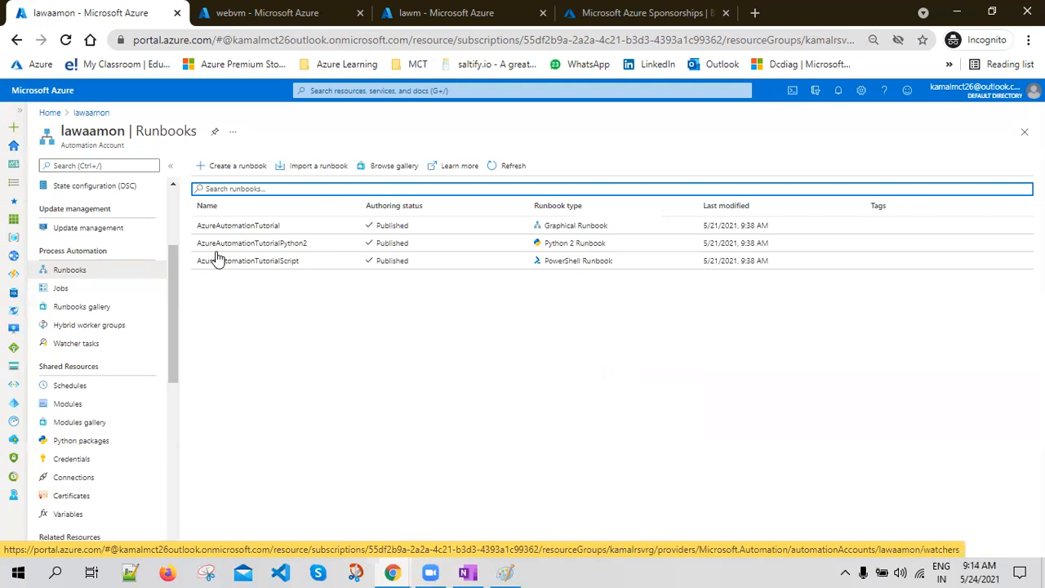
pyautogui.click(219, 166)
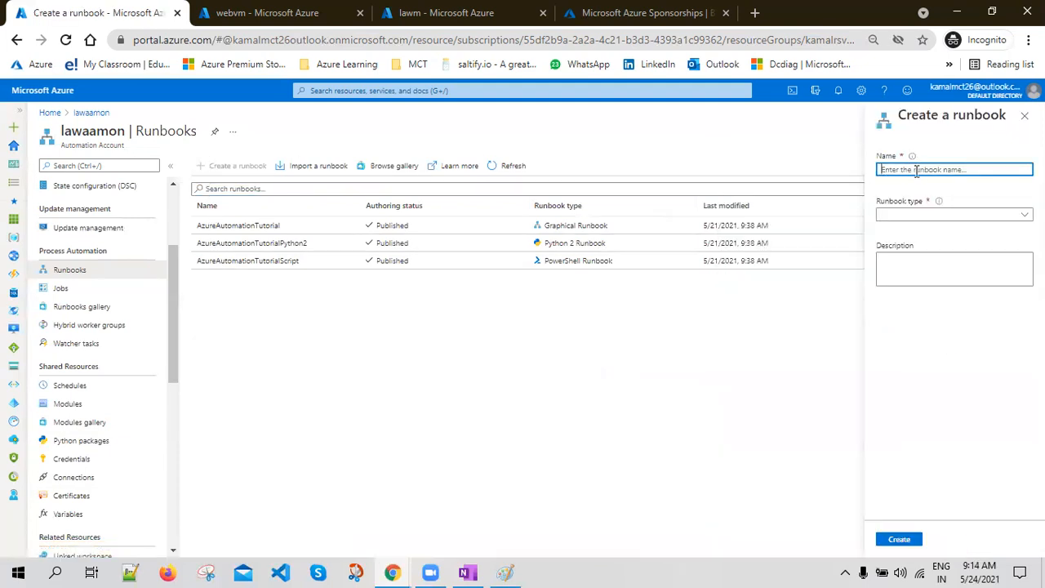
pyautogui.write('vm')
pyautogui.write('_auto_')
pyautogui.write('t')
pyautogui.write('m')
pyautogui.click(912, 215)
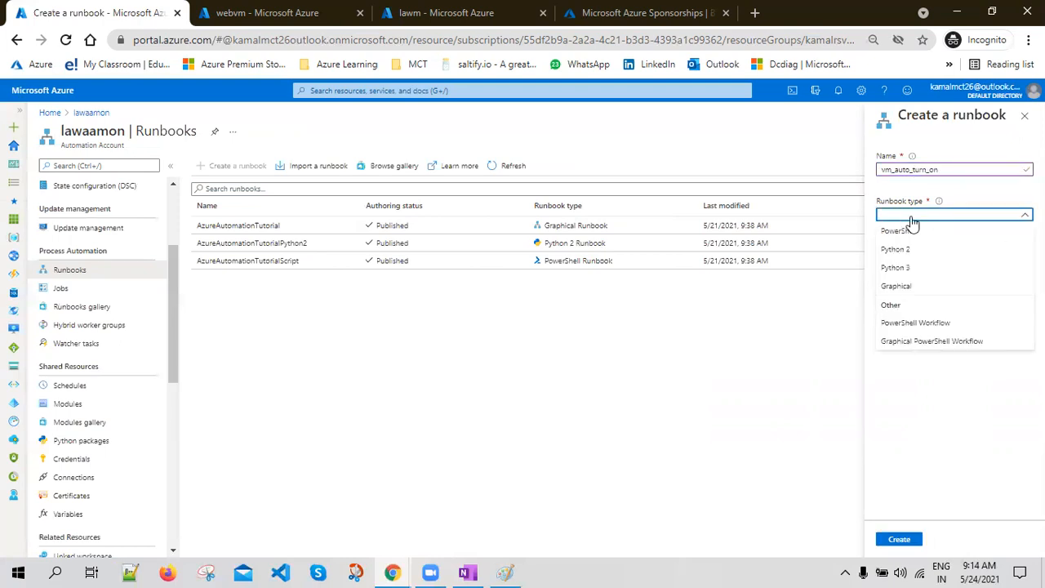
pyautogui.click(912, 237)
# Copy the runbook name into its description, create it, and bring up OneNote.
pyautogui.click(921, 167)
pyautogui.doubleClick(921, 167)
pyautogui.hotkey('ctrl', 'c')
pyautogui.click(941, 274)
pyautogui.hotkey('ctrl', 'v')
pyautogui.click(899, 539)
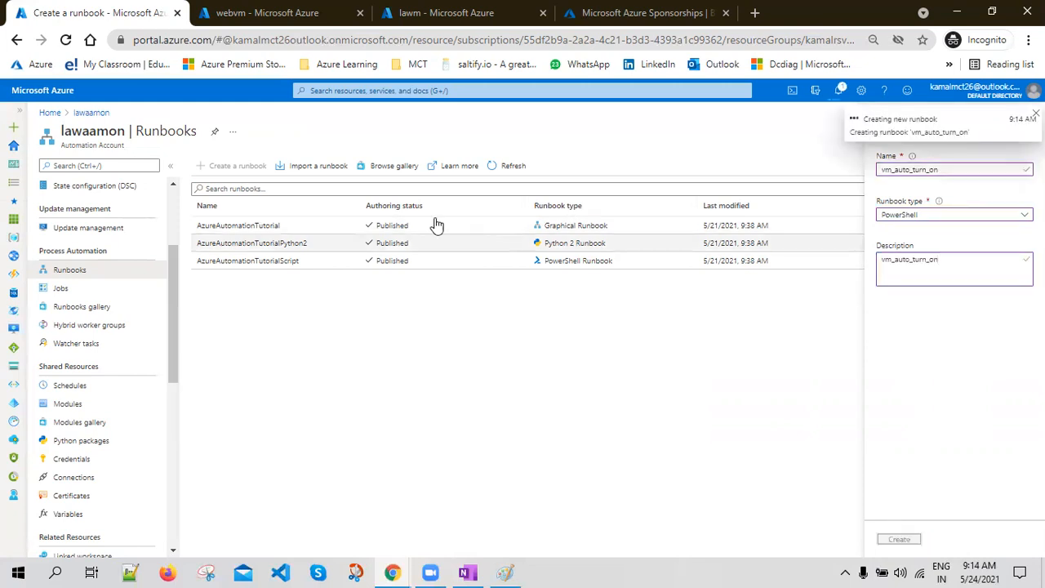
pyautogui.click(467, 573)
# Copy the start-VMs script from OneNote and paste it into the empty vm_auto_turn_on runbook.
pyautogui.hotkey('ctrl', 'a')
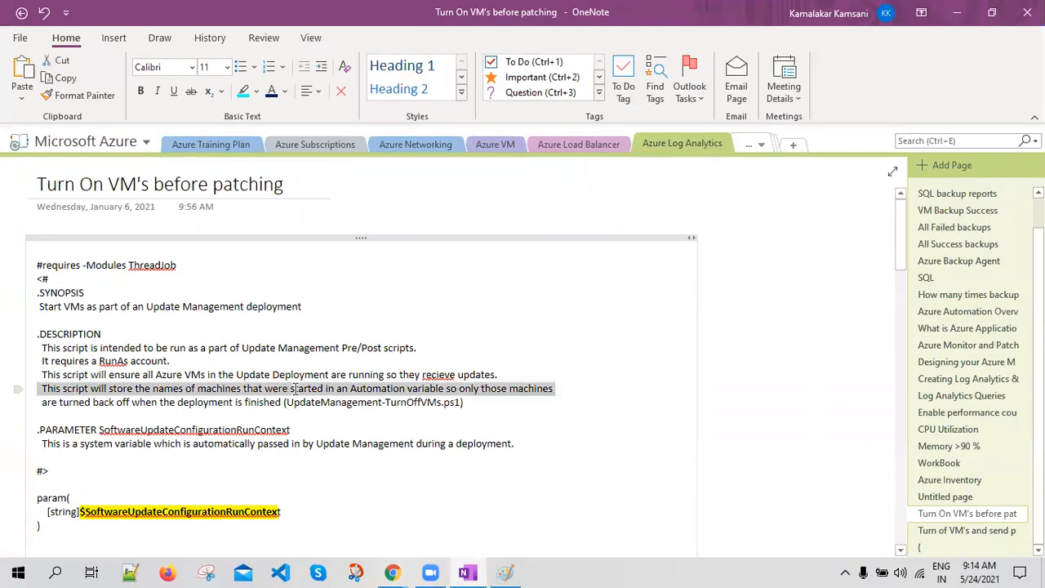
pyautogui.hotkey('ctrl', 'a')
pyautogui.scroll(-2, 296, 389)
pyautogui.scroll(2, 296, 389)
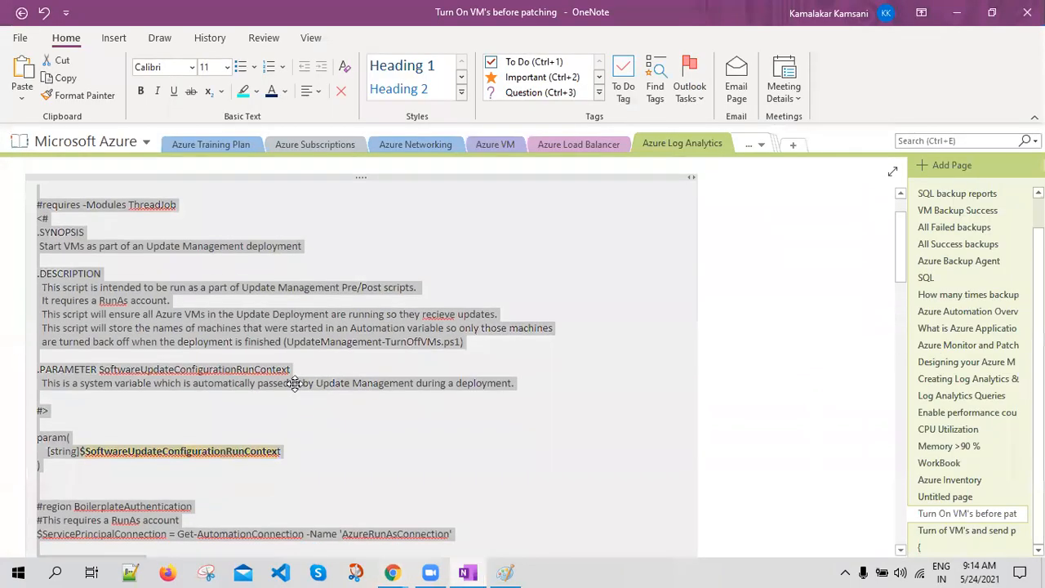
pyautogui.click(176, 265)
pyautogui.moveTo(176, 264); pyautogui.dragTo(44, 264)
pyautogui.hotkey('alt', 'Tab')
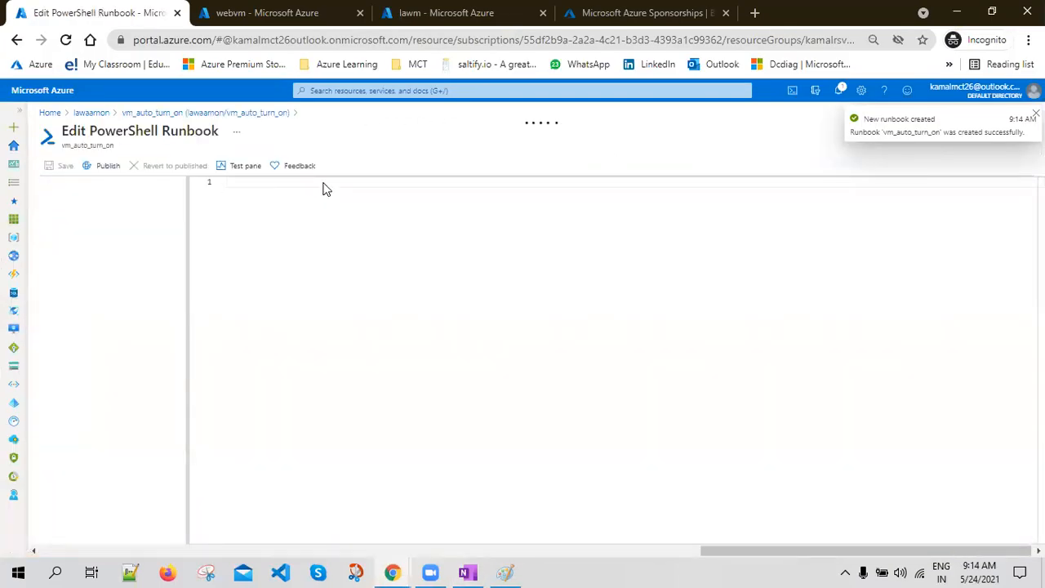
pyautogui.click(336, 184)
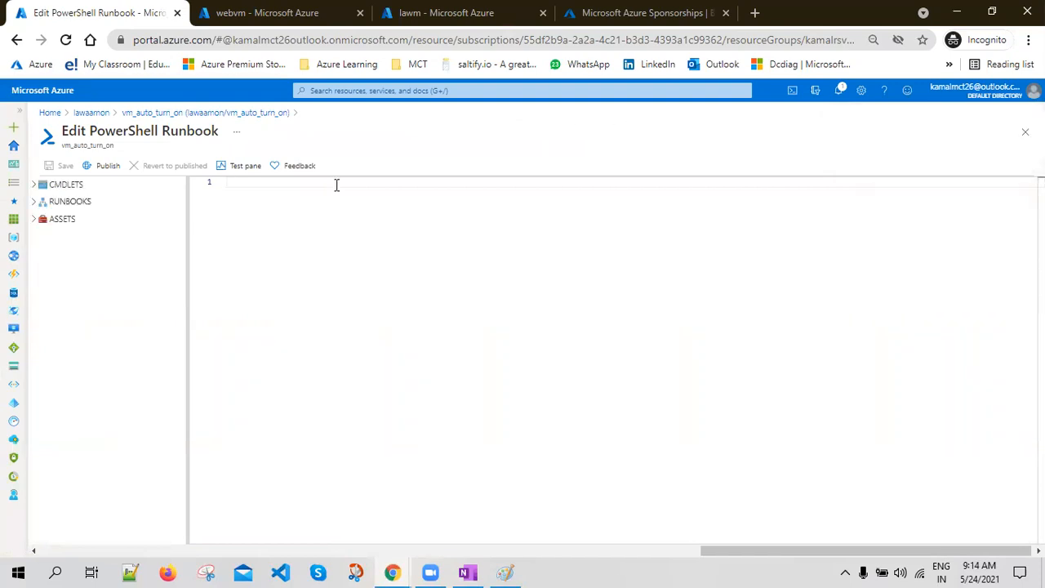
pyautogui.hotkey('ctrl', 'v')
# Save and publish vm_auto_turn_on, then return to the lawaamon account.
pyautogui.scroll(15, 356, 233)
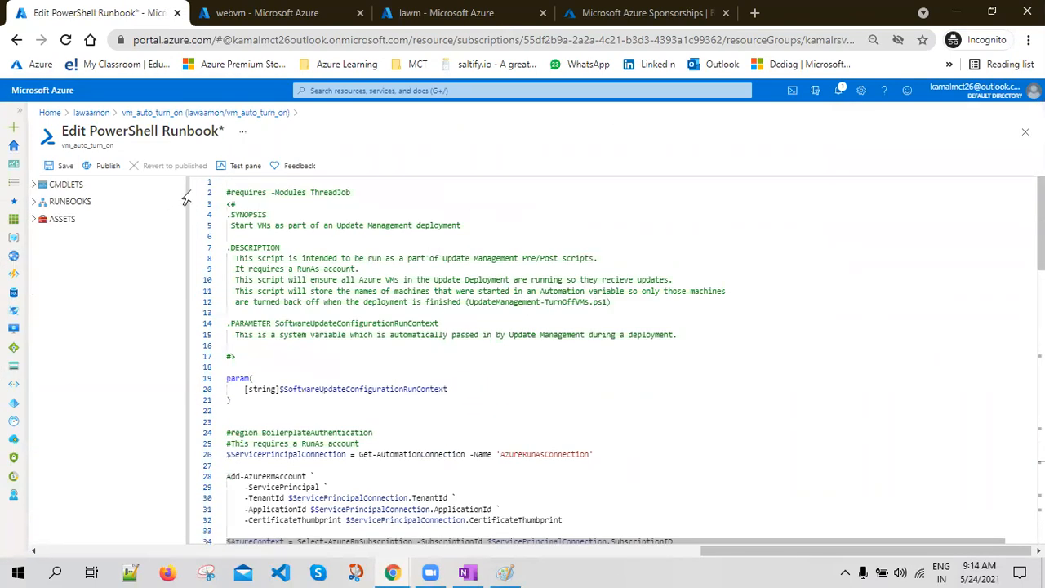
pyautogui.click(51, 166)
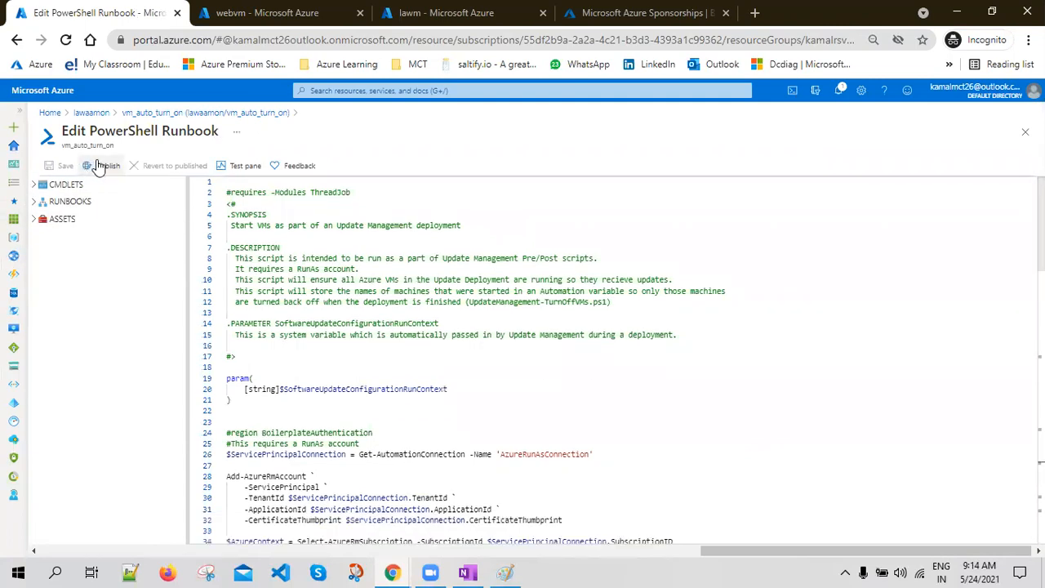
pyautogui.click(98, 166)
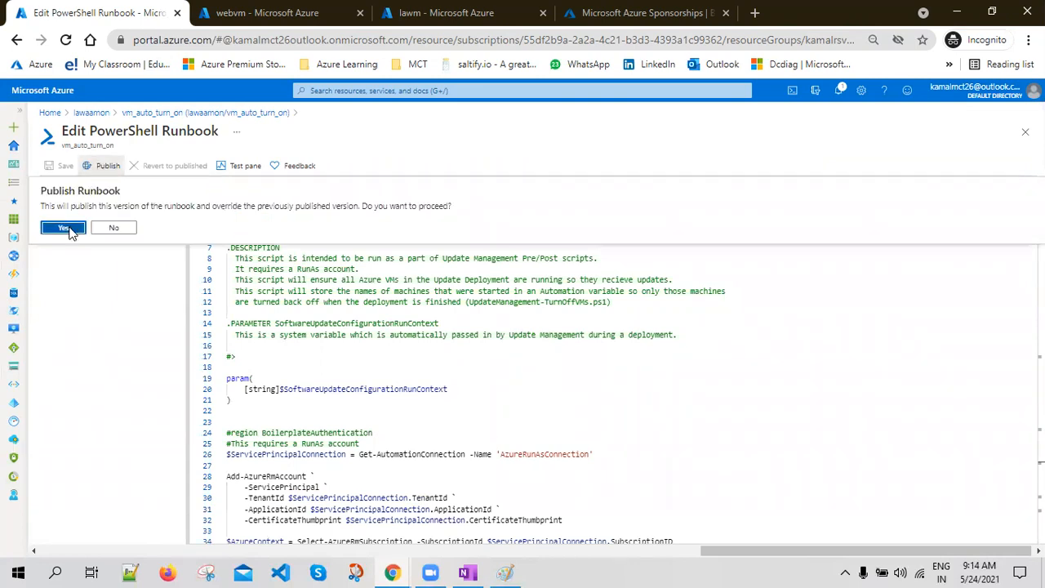
pyautogui.click(69, 227)
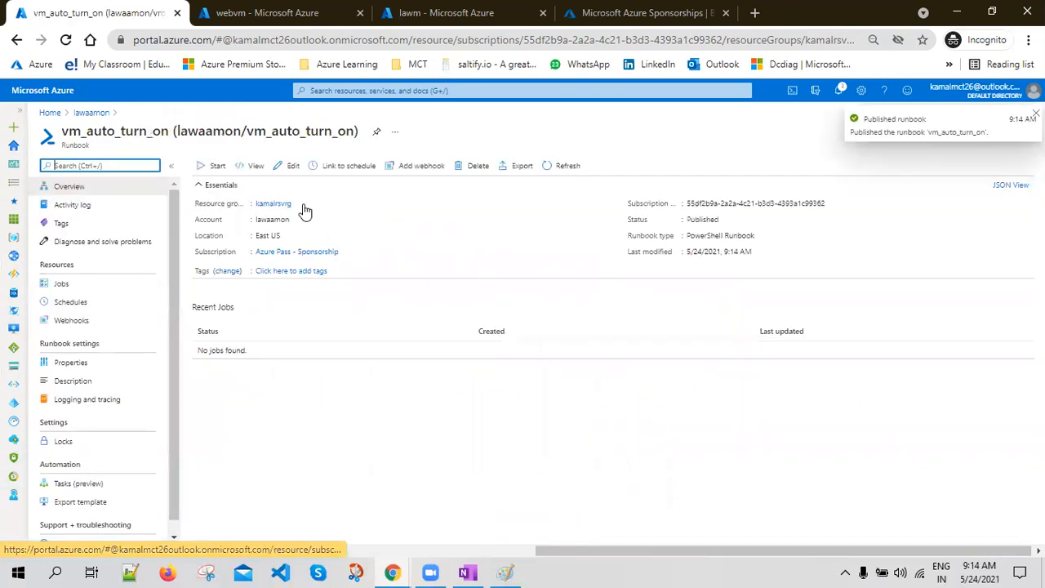
pyautogui.click(94, 114)
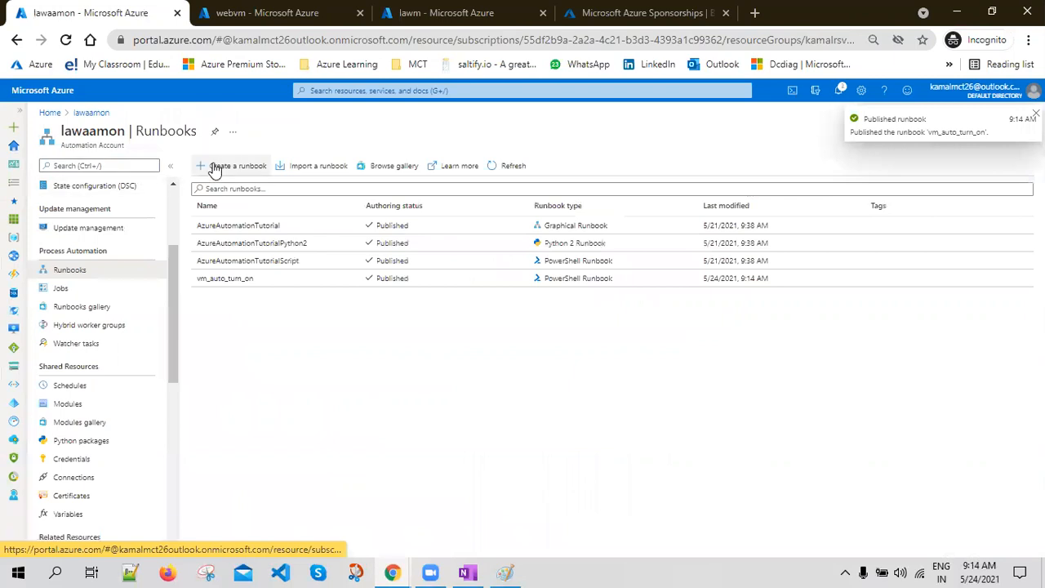
# Create the PowerShell runbook vm_auto_turn_off, then bring OneNote forward.
pyautogui.click(219, 166)
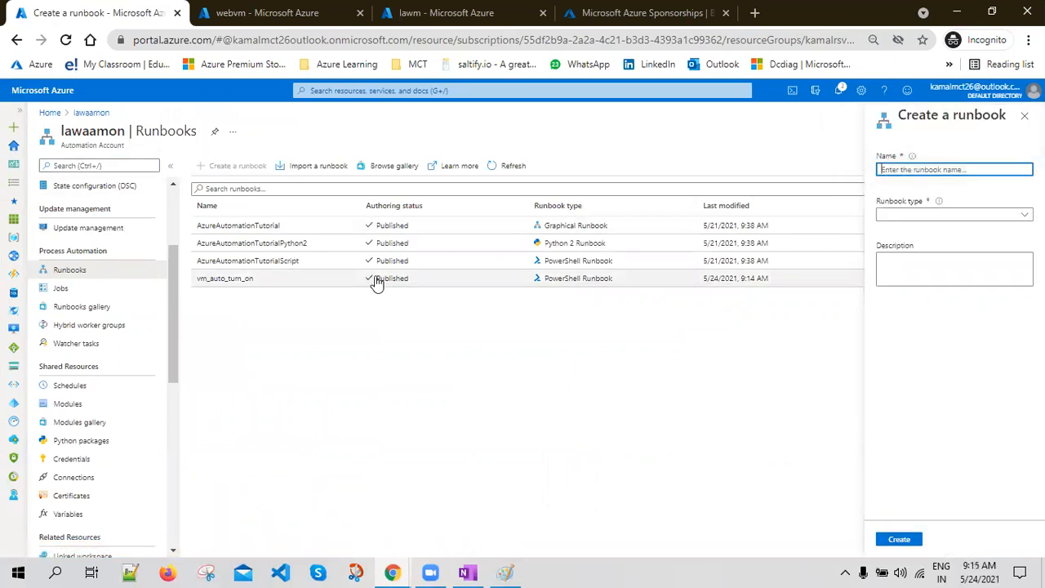
pyautogui.write('c')
pyautogui.press('BackSpace')
pyautogui.write('vm_a')
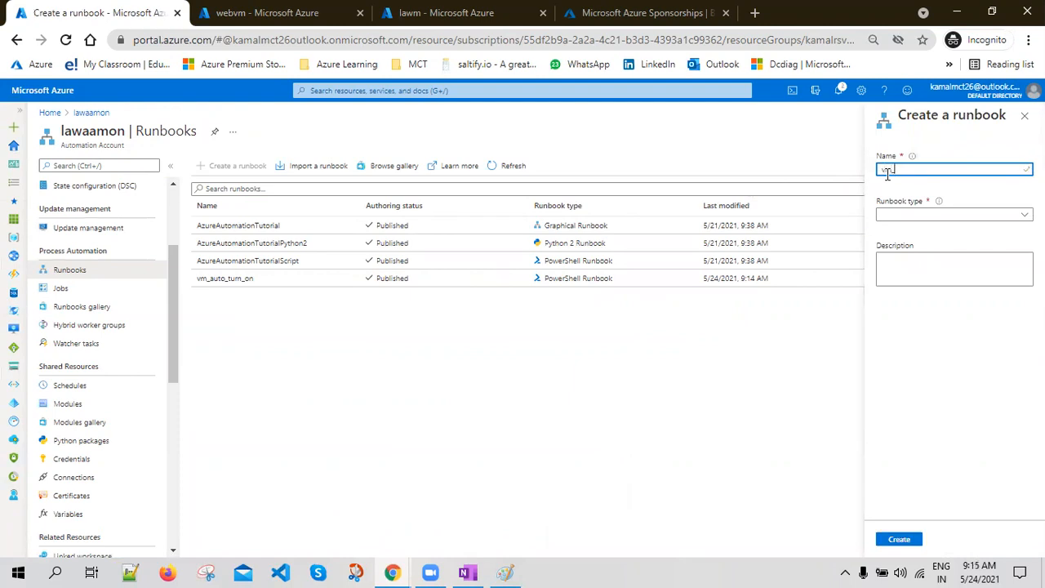
pyautogui.write('uto_turn_off')
pyautogui.click(912, 218)
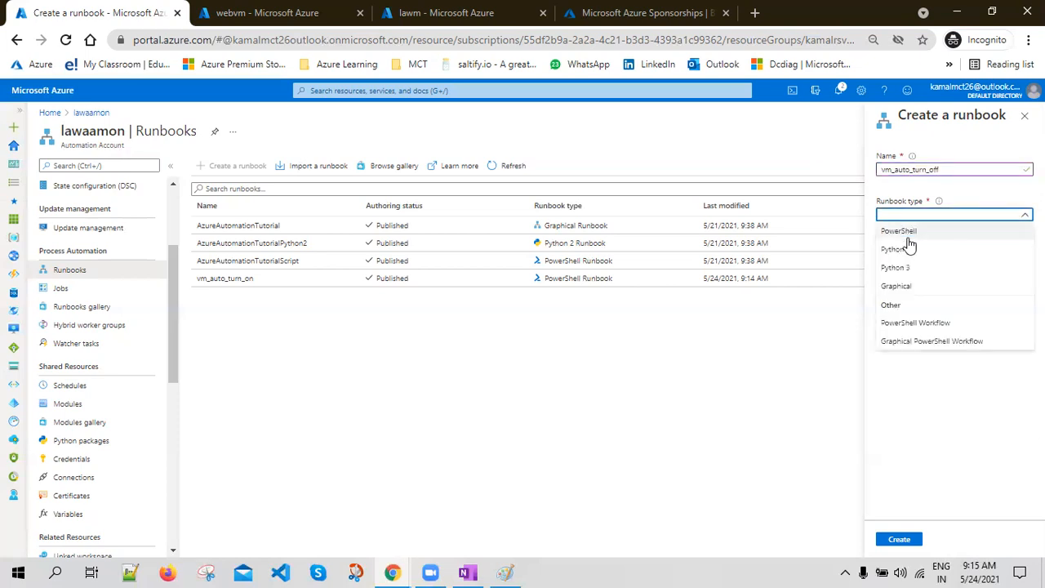
pyautogui.click(909, 229)
pyautogui.click(909, 265)
pyautogui.click(899, 539)
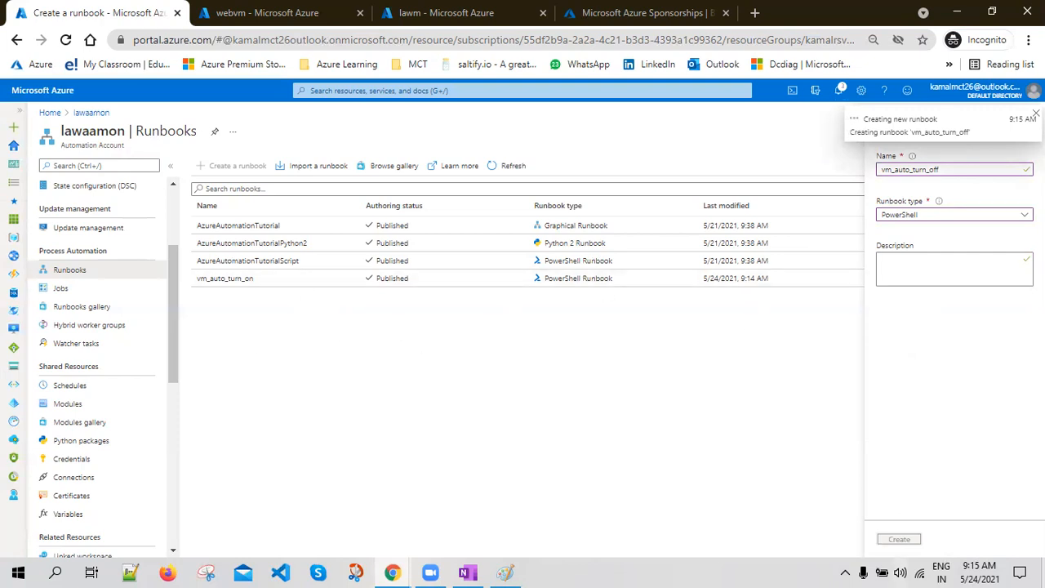
pyautogui.click(466, 573)
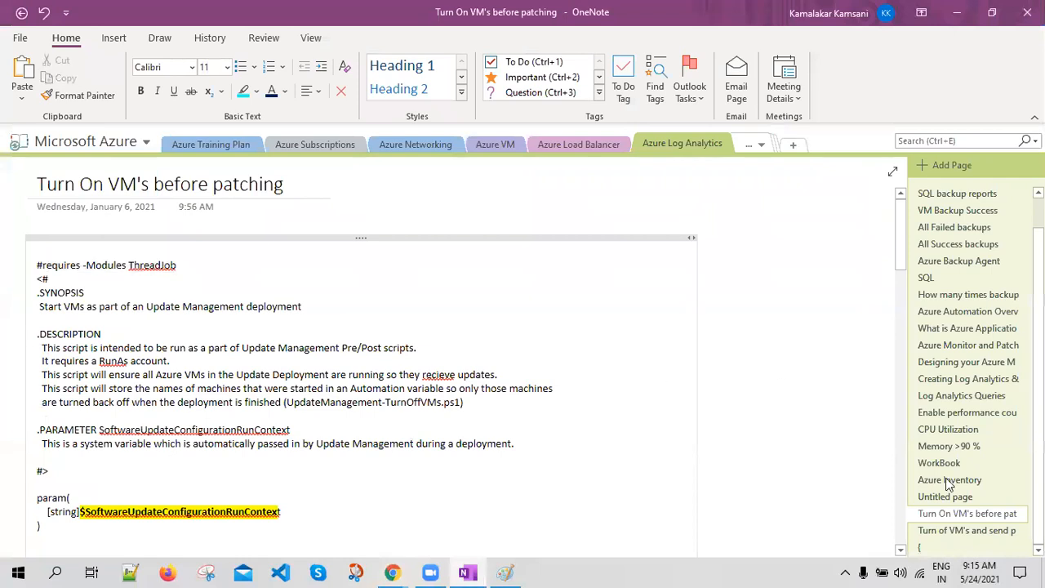
# Open the 'Turn of VM's and send patch status' page and select its entire script.
pyautogui.click(949, 530)
pyautogui.click(467, 388)
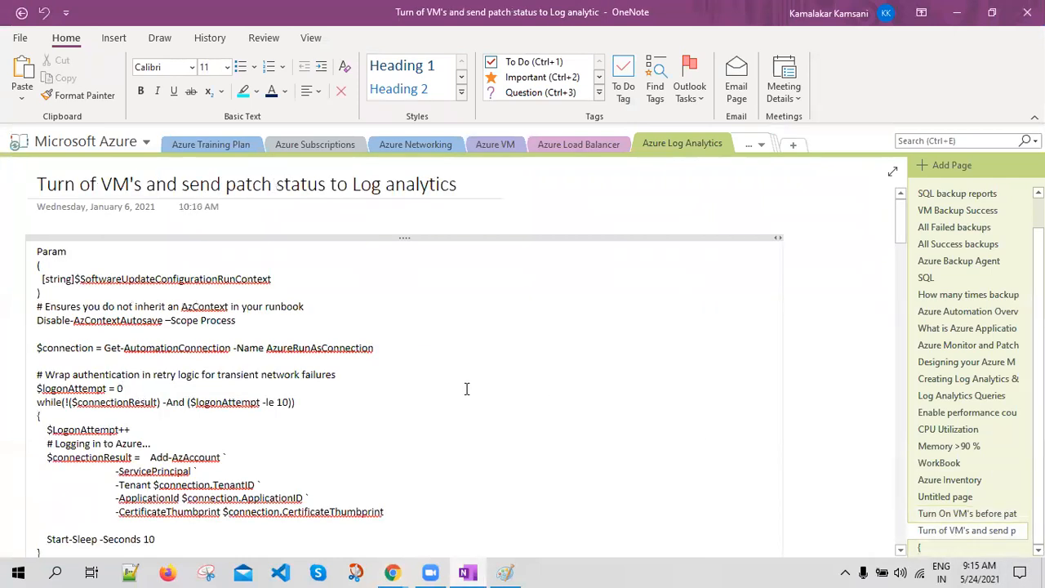
pyautogui.tripleClick(467, 389)
pyautogui.scroll(-3, 467, 389)
pyautogui.scroll(2, 467, 389)
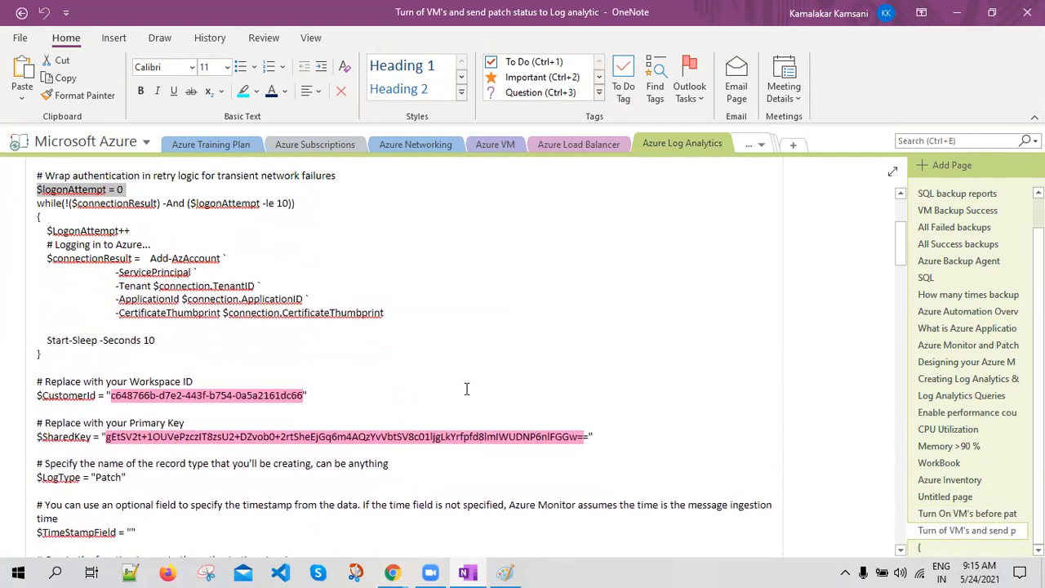
pyautogui.hotkey('ctrl', 'a')
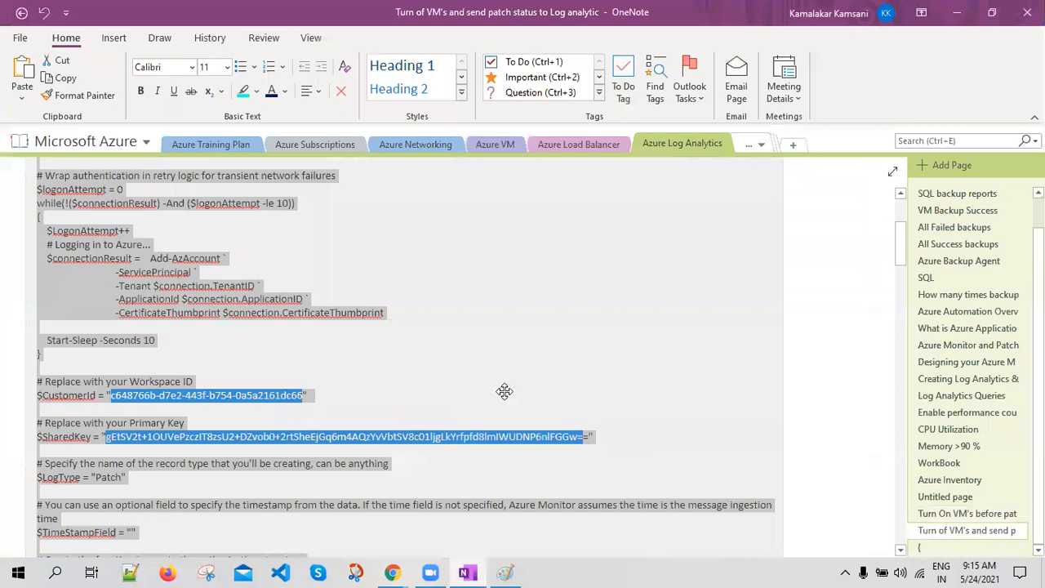
# Check the script's workspace ID, shared key, ApplicationID and thumbprint lines, then return to the runbook editor.
pyautogui.click(499, 392)
pyautogui.scroll(-2, 490, 401)
pyautogui.scroll(-1, 405, 430)
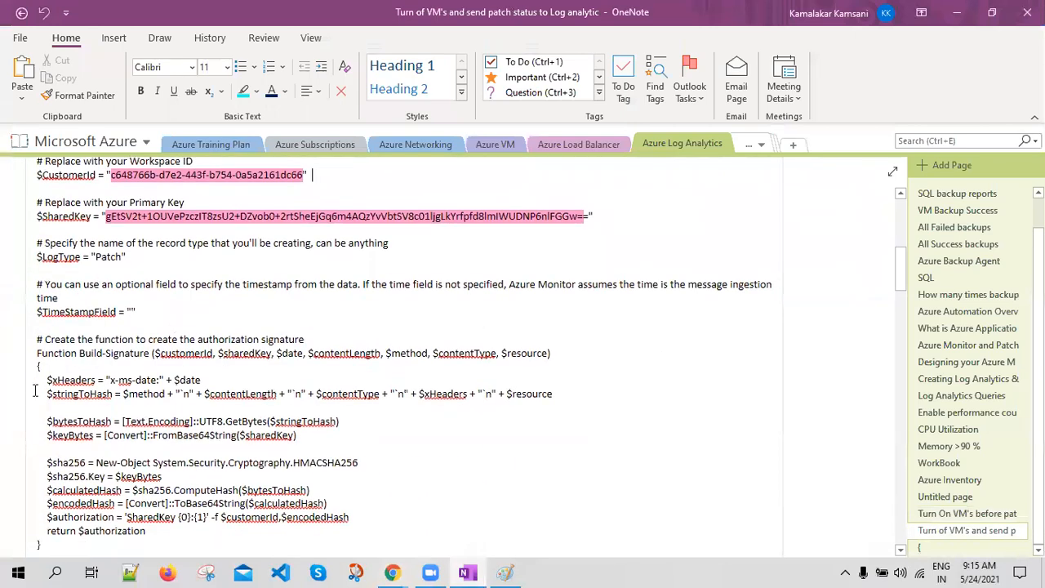
pyautogui.scroll(3, 124, 410)
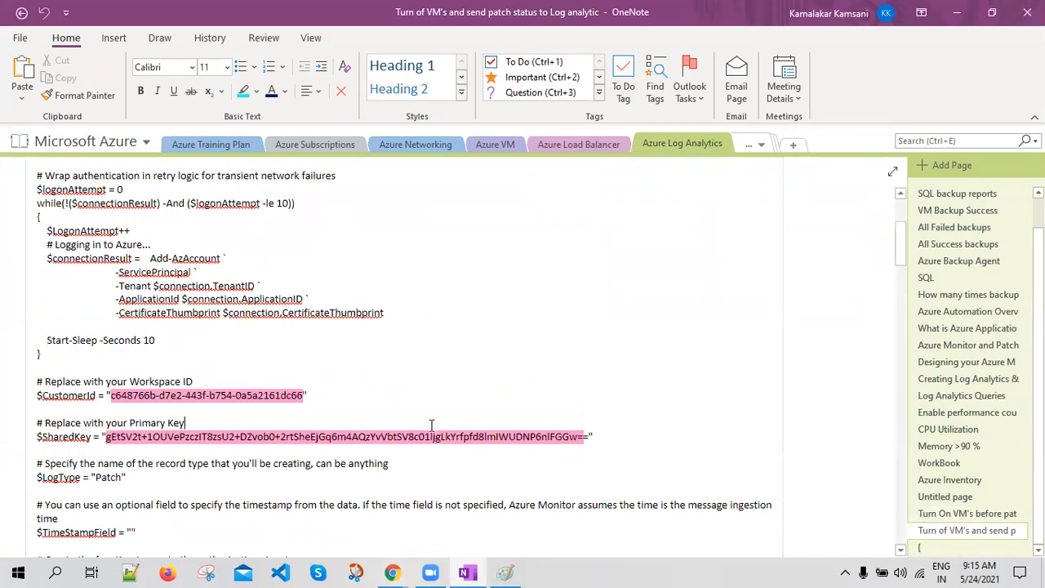
pyautogui.click(218, 437)
pyautogui.click(414, 317)
pyautogui.click(319, 295)
pyautogui.click(401, 318)
pyautogui.scroll(5, 410, 372)
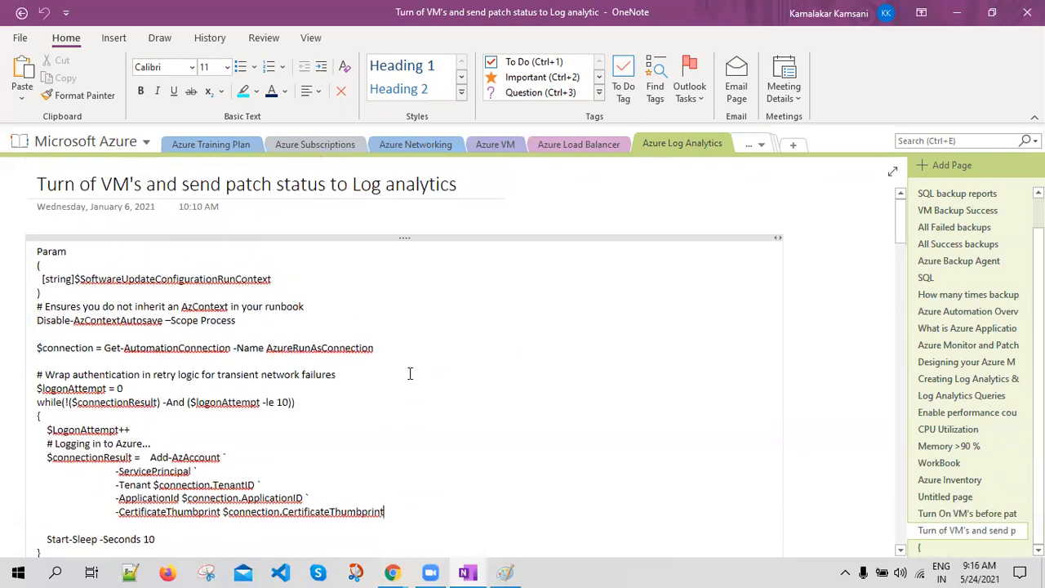
pyautogui.hotkey('alt', 'Tab')
# Paste the stop-VMs script into vm_auto_turn_off and locate its workspace ID and shared key values.
pyautogui.write('v')
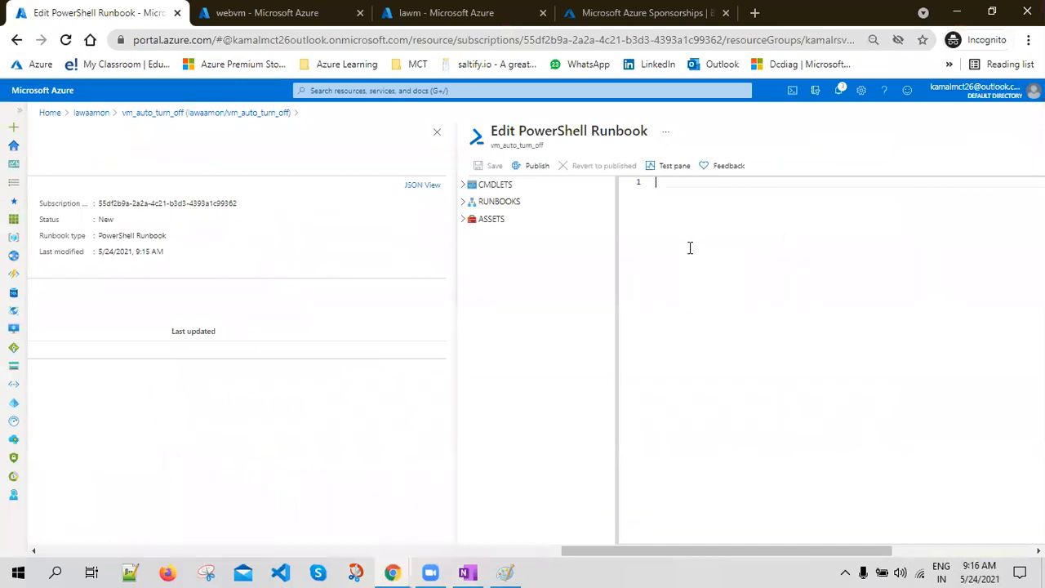
pyautogui.hotkey('ctrl', 'v')
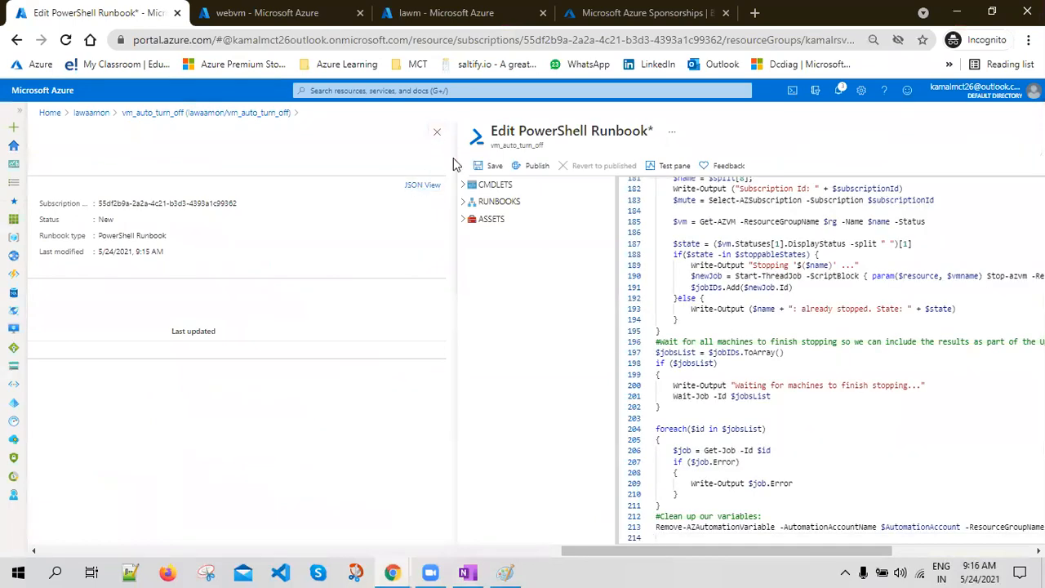
pyautogui.moveTo(591, 549); pyautogui.dragTo(766, 565)
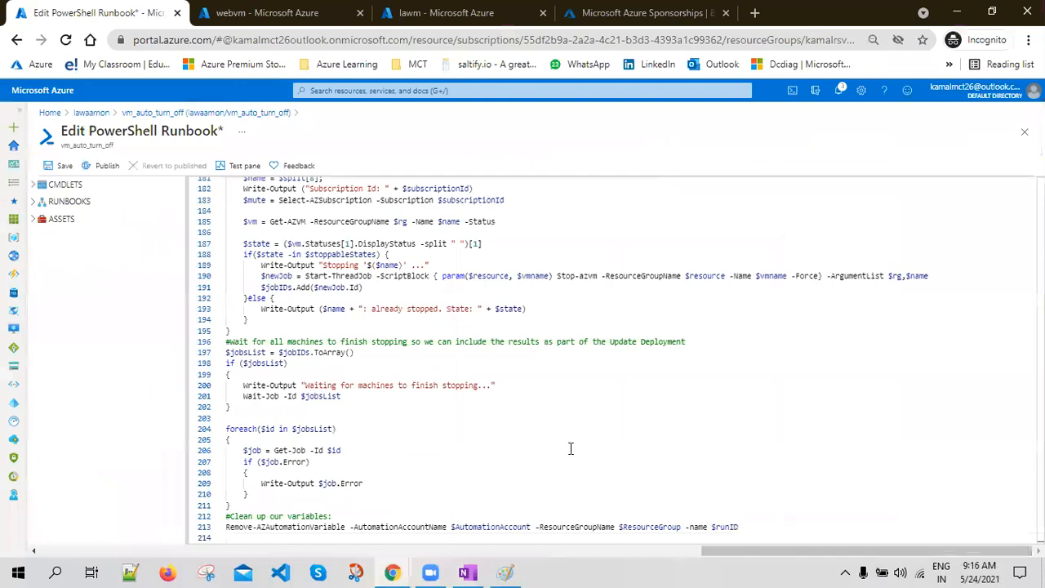
pyautogui.click(502, 409)
pyautogui.scroll(20, 502, 409)
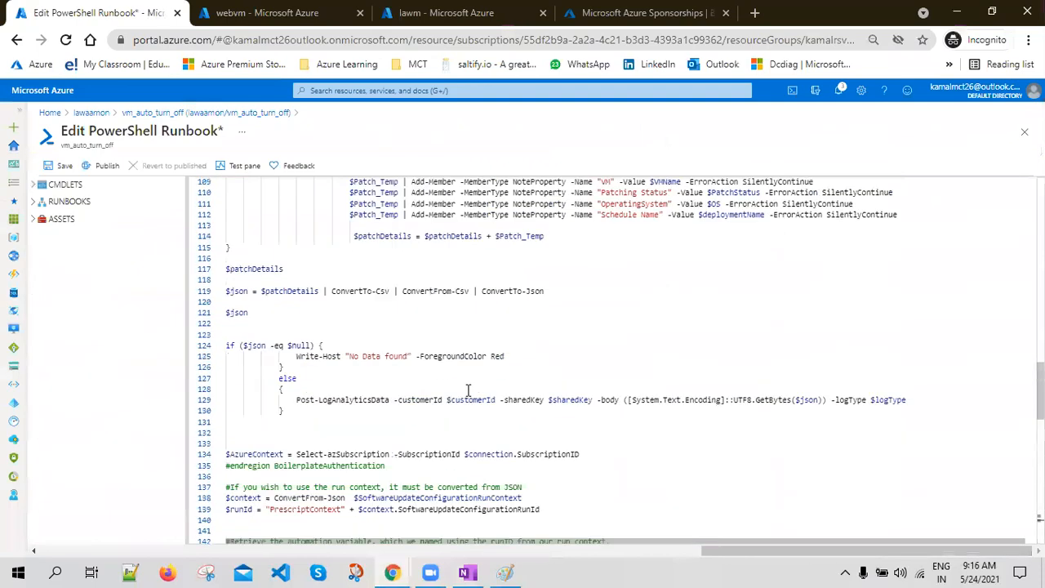
pyautogui.scroll(3, 468, 389)
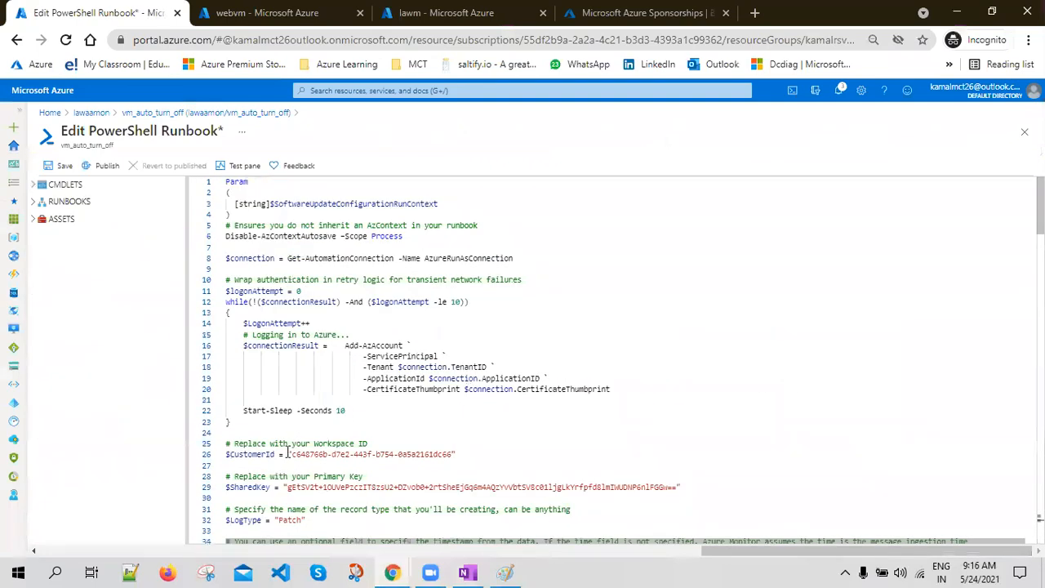
pyautogui.moveTo(291, 456); pyautogui.dragTo(449, 446)
pyautogui.click(296, 485)
pyautogui.moveTo(295, 487); pyautogui.dragTo(444, 486)
pyautogui.click(408, 12)
# Replace the old workspace ID on line 26 with the lawm workspace ID.
pyautogui.scroll(5, 112, 237)
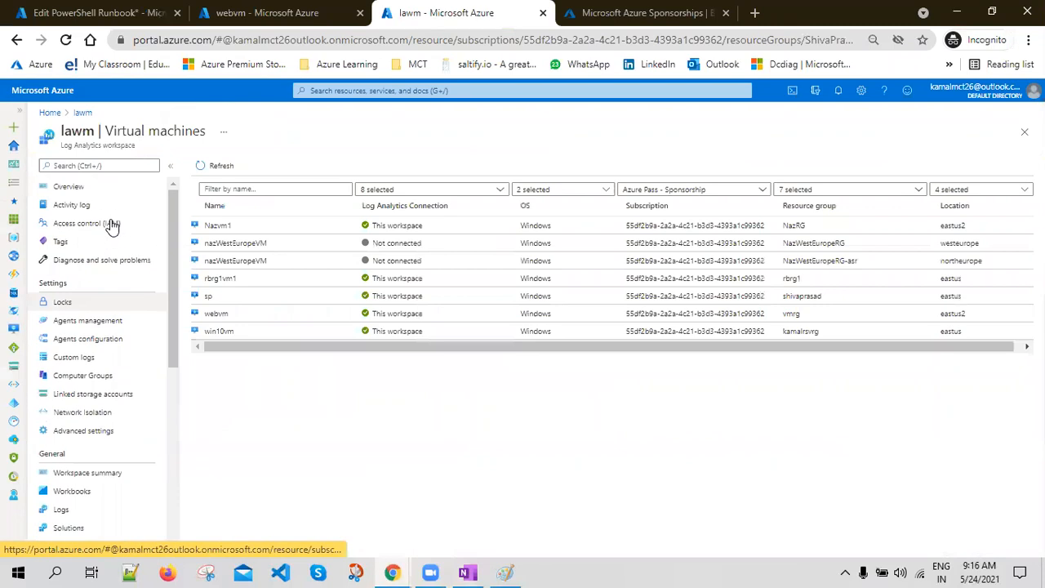
pyautogui.click(103, 187)
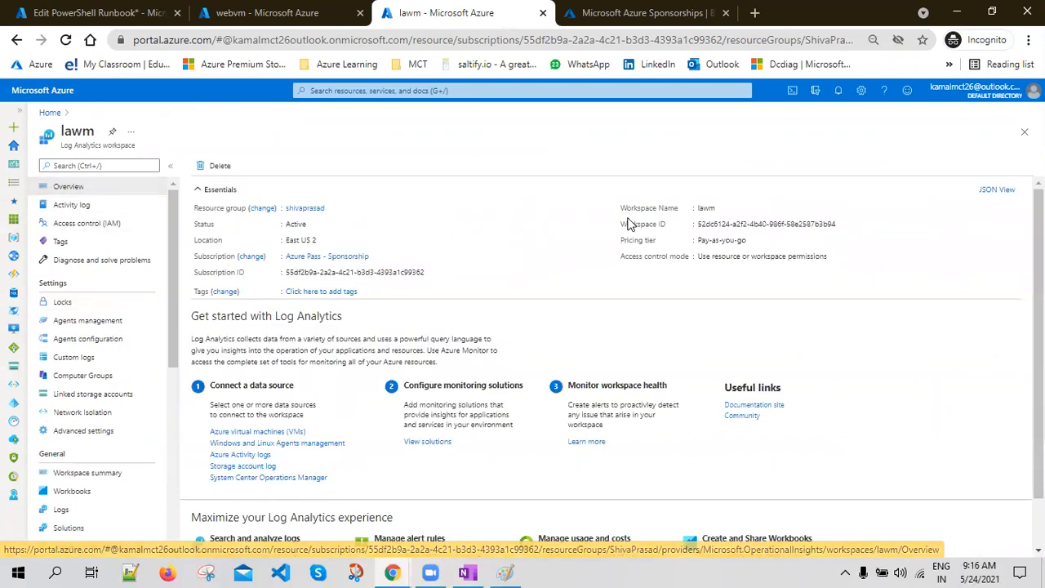
pyautogui.click(840, 227)
pyautogui.click(75, 8)
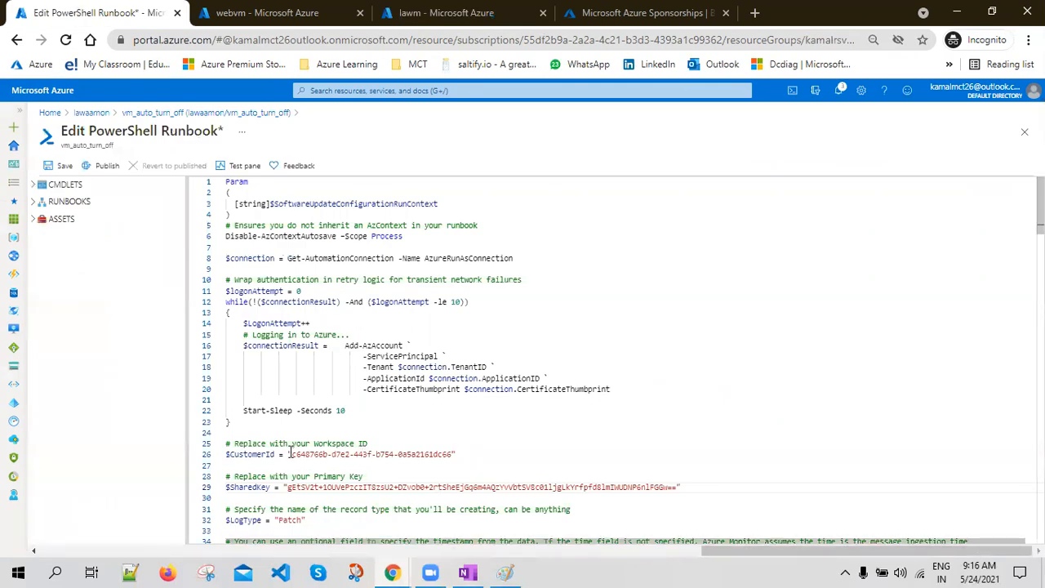
pyautogui.moveTo(292, 454); pyautogui.dragTo(452, 457)
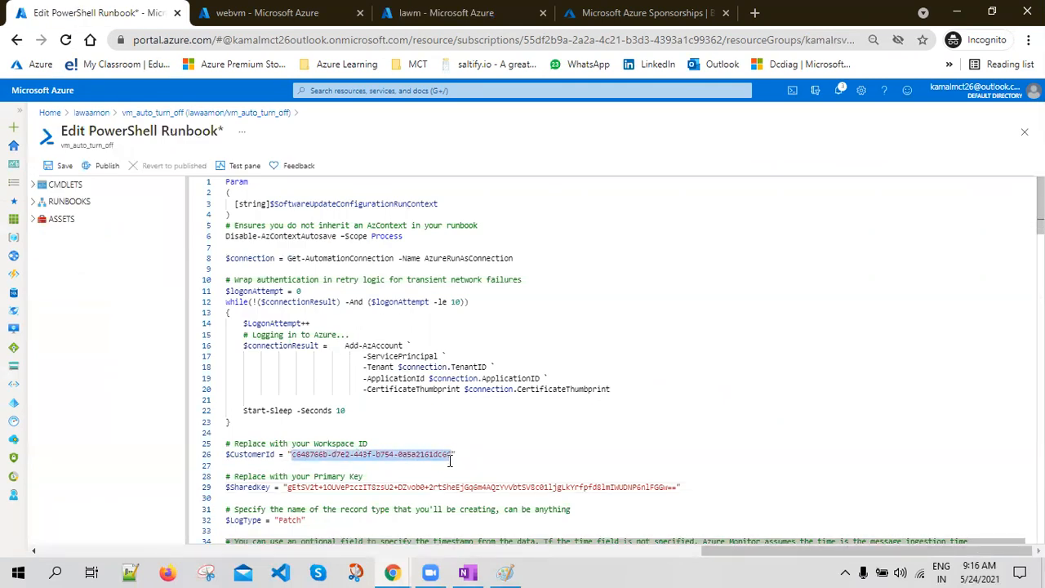
pyautogui.hotkey('ctrl', 'v')
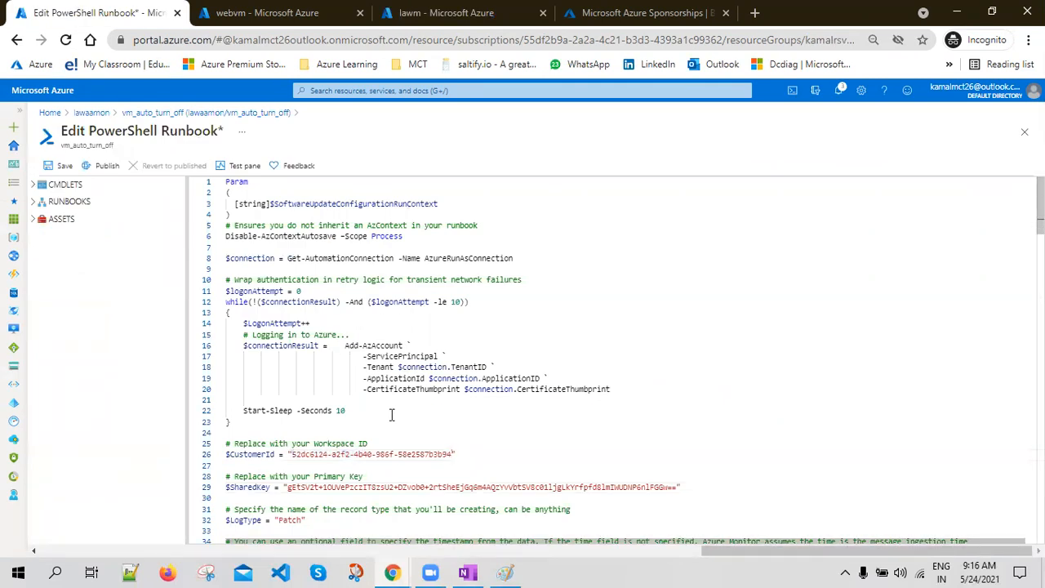
# Replace the old shared key on line 29 with lawm's primary key from agents management.
pyautogui.click(441, 12)
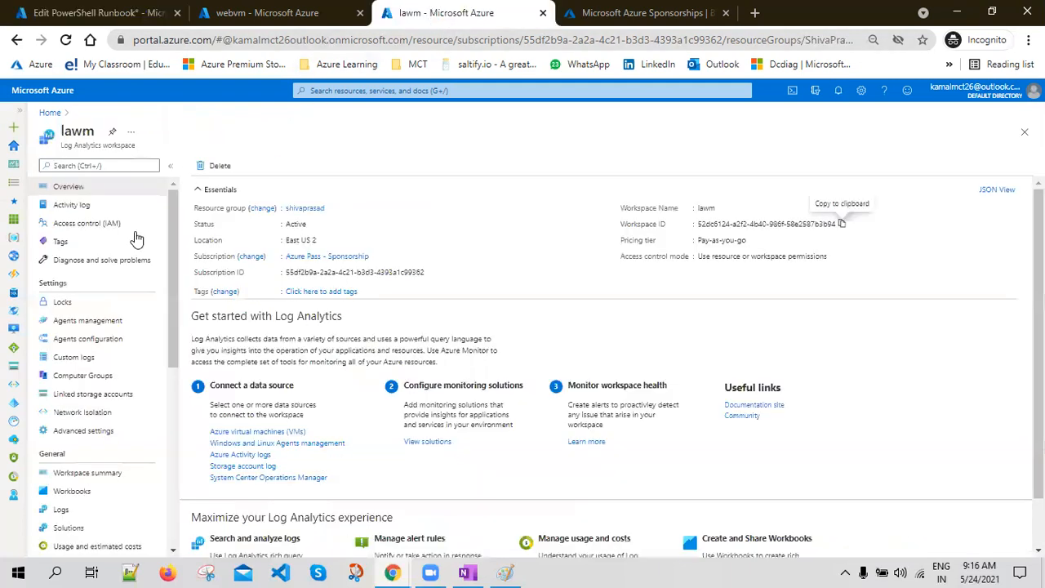
pyautogui.click(106, 325)
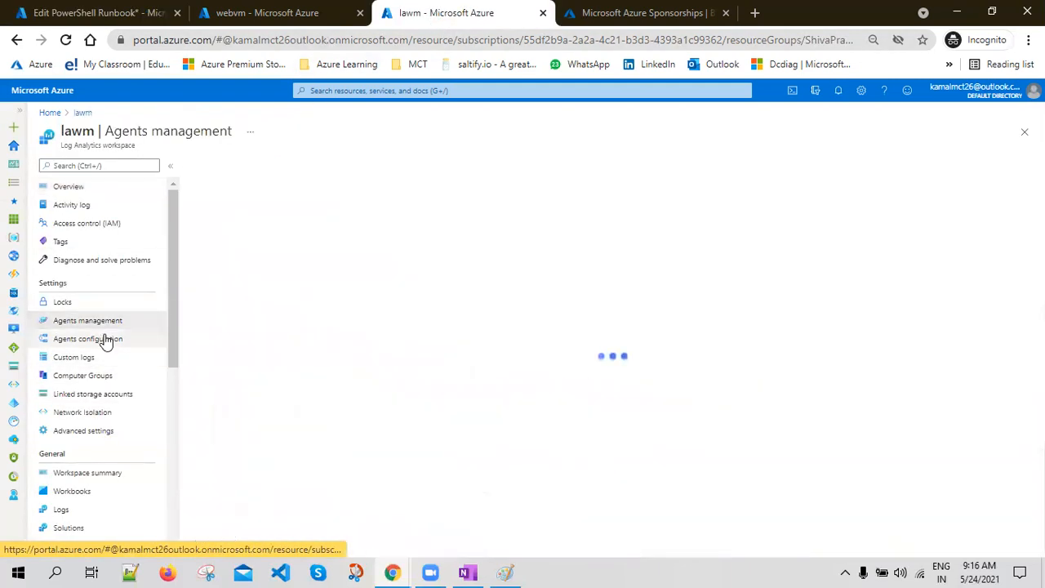
pyautogui.click(392, 321)
pyautogui.click(499, 343)
pyautogui.click(616, 342)
pyautogui.click(98, 13)
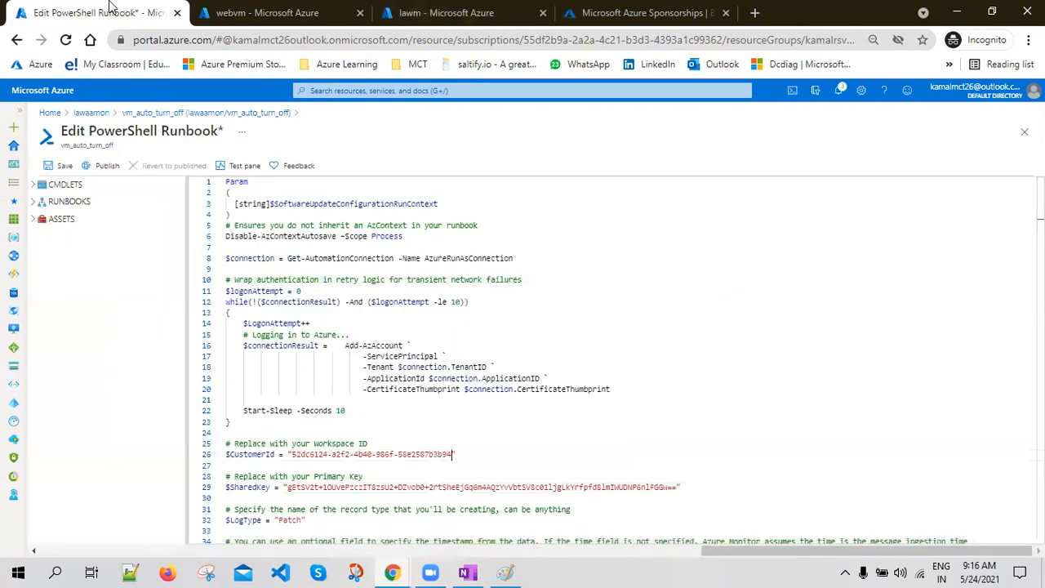
pyautogui.click(289, 488)
pyautogui.moveTo(289, 488); pyautogui.dragTo(679, 488)
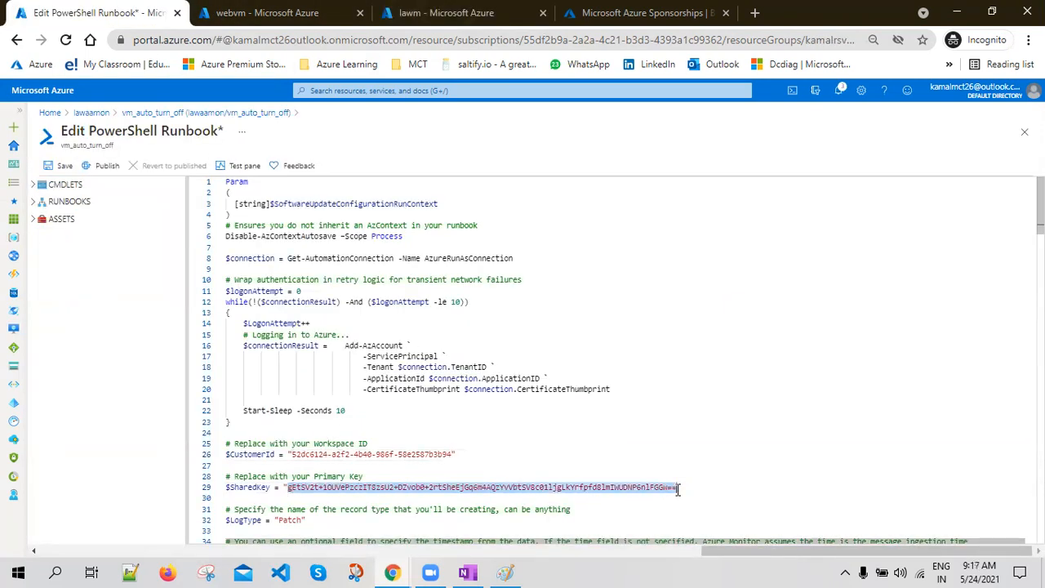
pyautogui.hotkey('ctrl', 'v')
# Check the Patch log type on line 32, then save and publish the runbook.
pyautogui.scroll(-2, 407, 444)
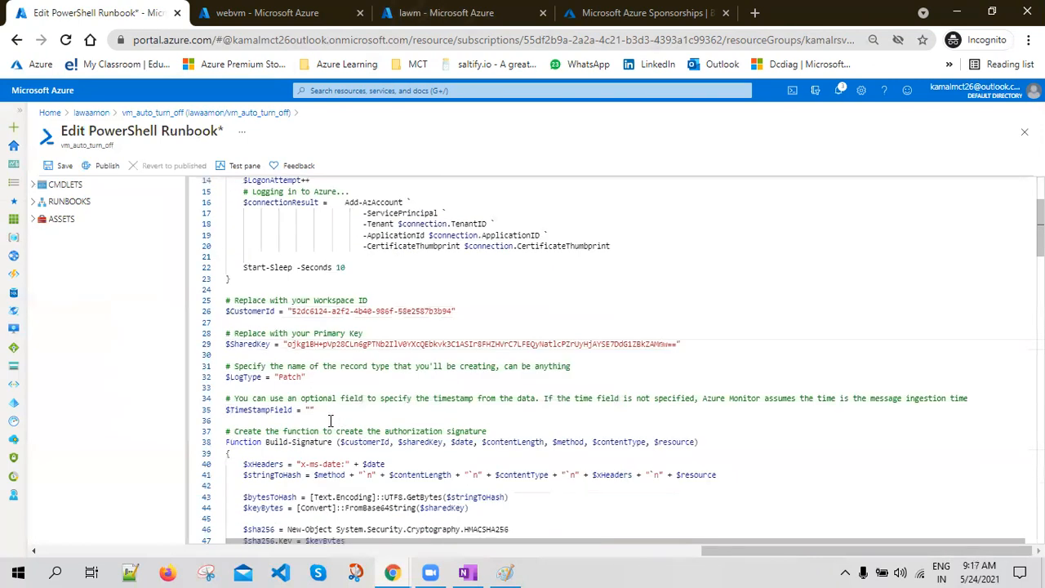
pyautogui.moveTo(288, 378); pyautogui.dragTo(305, 377)
pyautogui.doubleClick(292, 379)
pyautogui.click(293, 380)
pyautogui.doubleClick(292, 380)
pyautogui.click(292, 380)
pyautogui.doubleClick(293, 380)
pyautogui.scroll(-4, 292, 380)
pyautogui.scroll(-20, 292, 380)
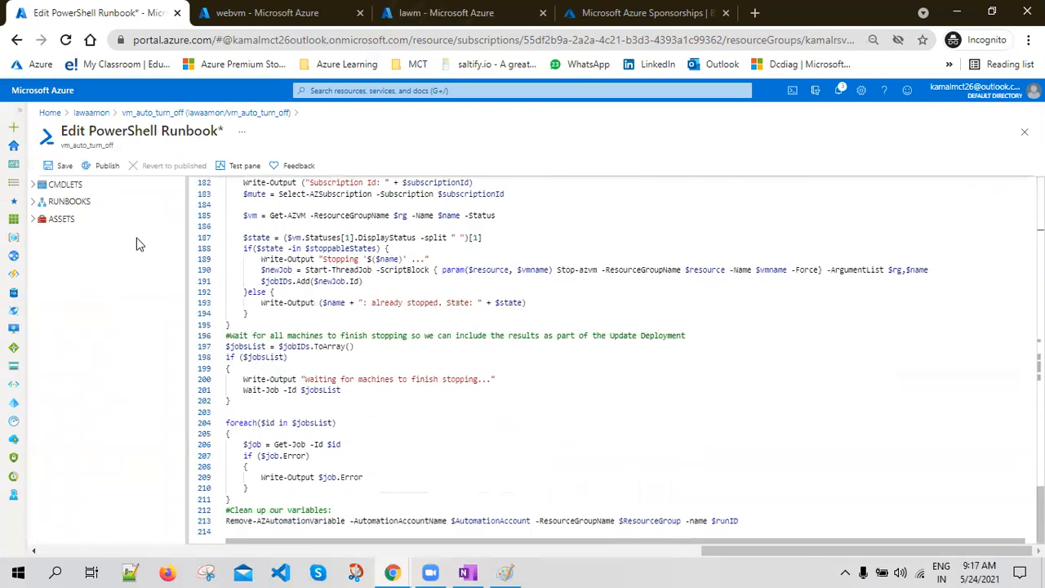
pyautogui.click(65, 164)
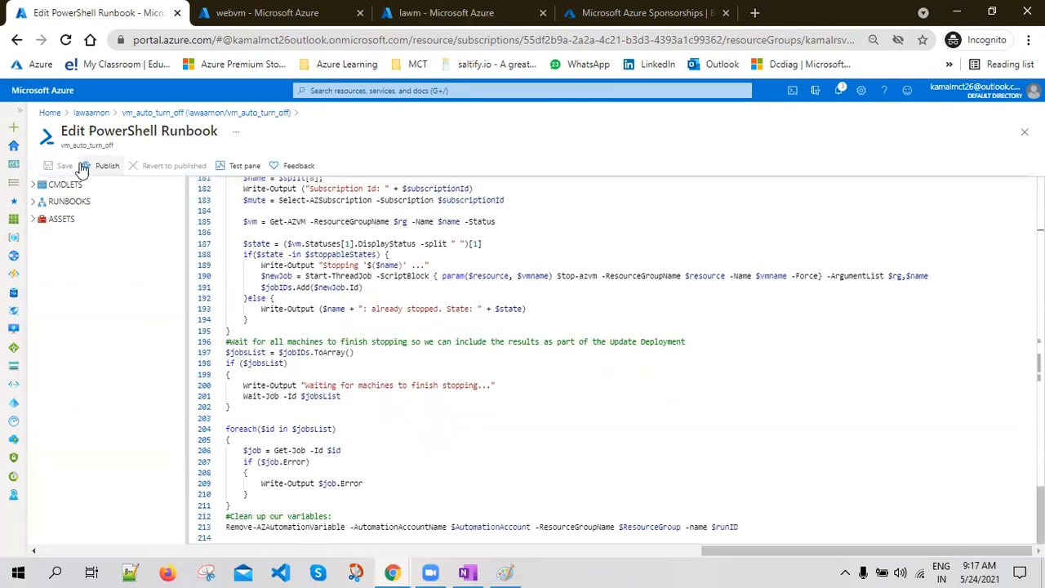
pyautogui.click(104, 165)
pyautogui.click(62, 228)
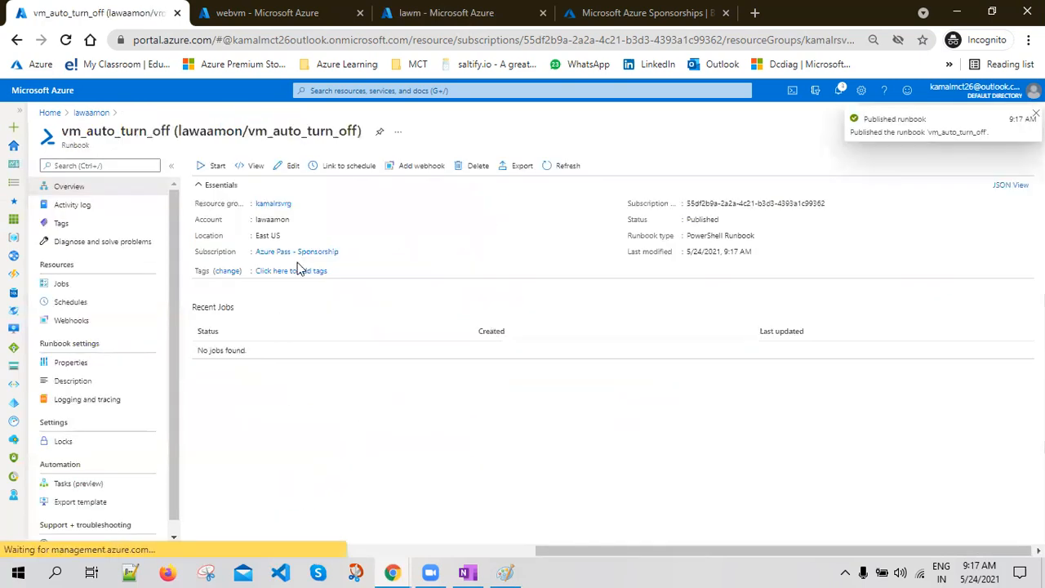
# Go from lawaamon's runbooks to its Modules list and open the Modules gallery.
pyautogui.click(90, 113)
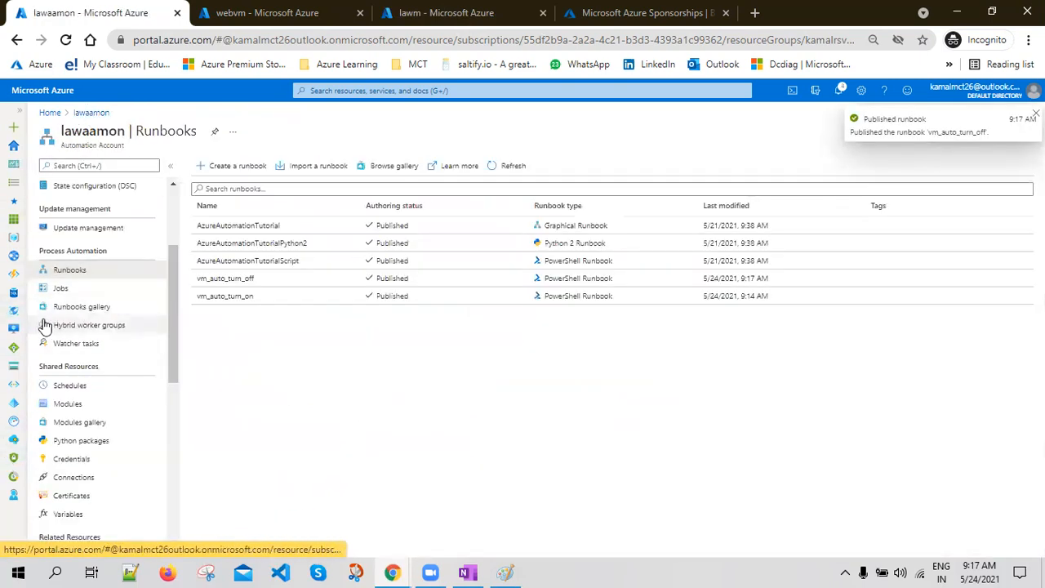
pyautogui.scroll(-2, 76, 372)
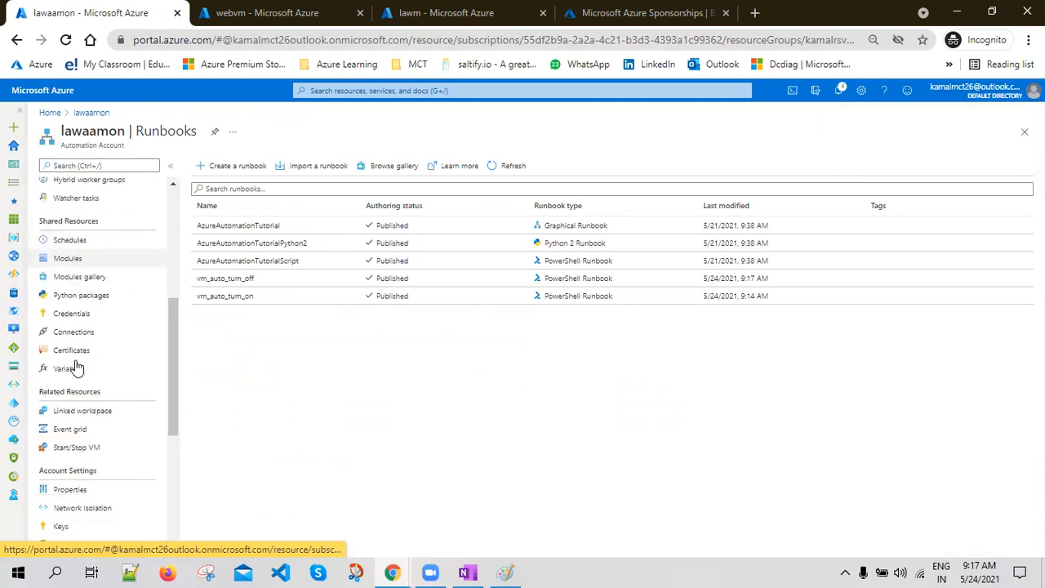
pyautogui.click(83, 253)
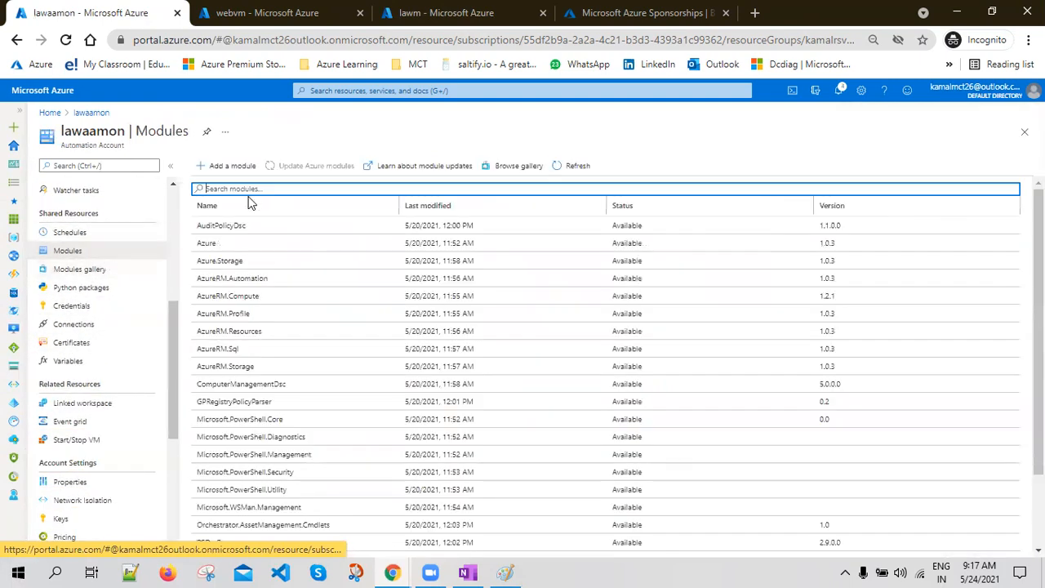
pyautogui.click(231, 168)
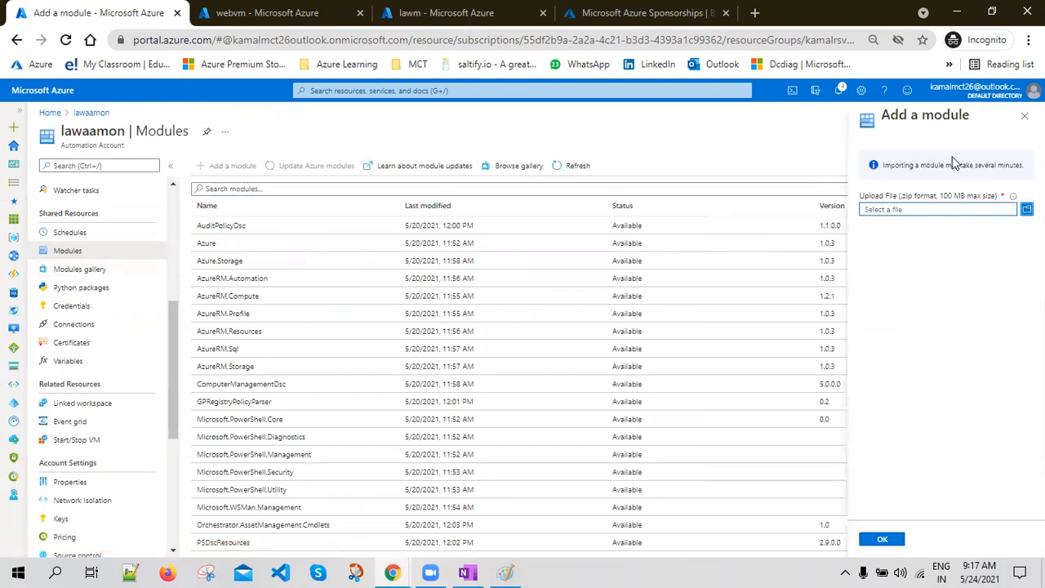
pyautogui.click(81, 269)
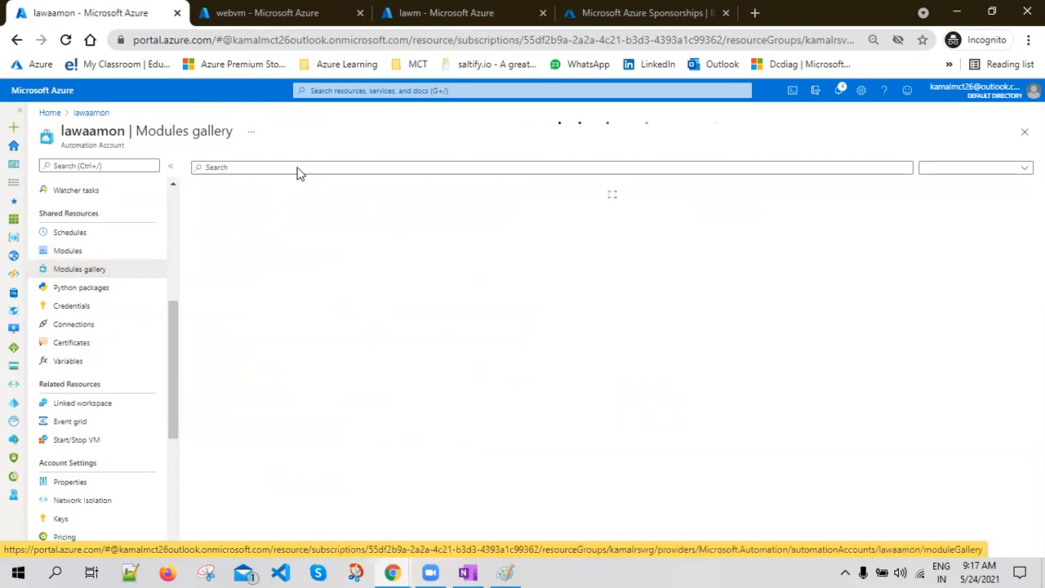
# Search the gallery for 'az' and open the Az module's details.
pyautogui.write('az.accounts')
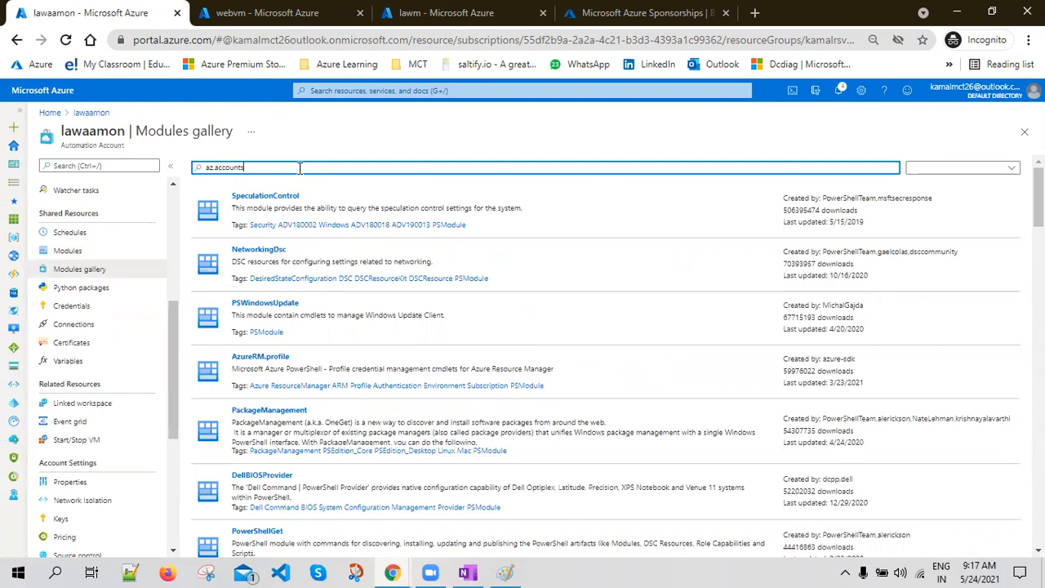
pyautogui.press('Return')
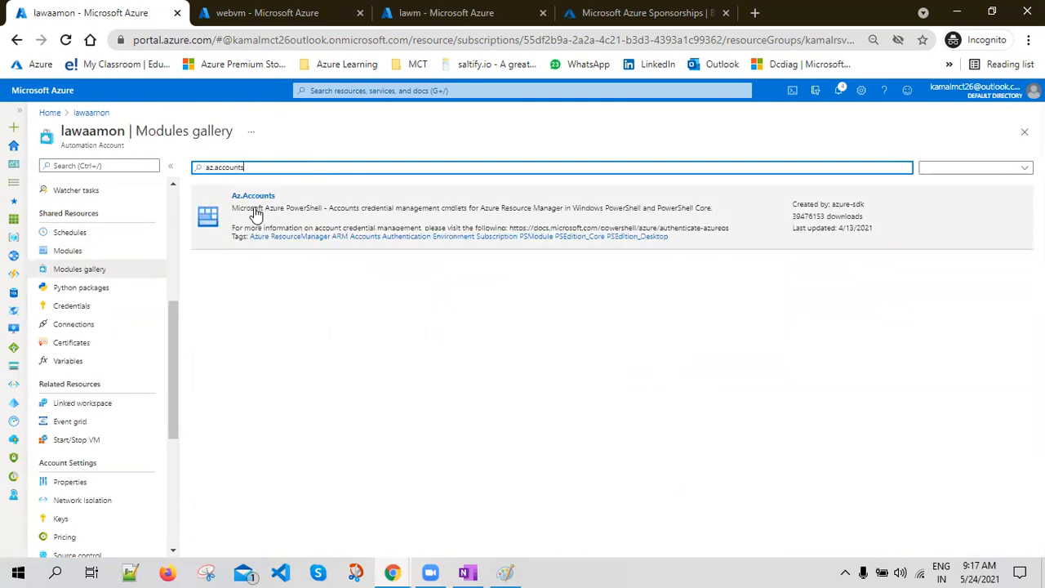
pyautogui.doubleClick(219, 170)
pyautogui.write('az')
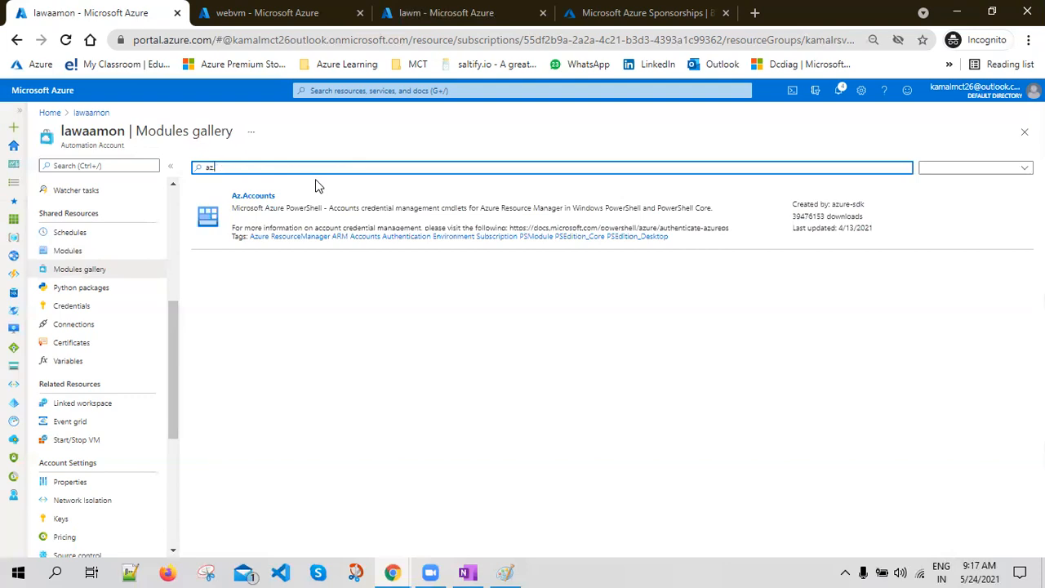
pyautogui.press('Return')
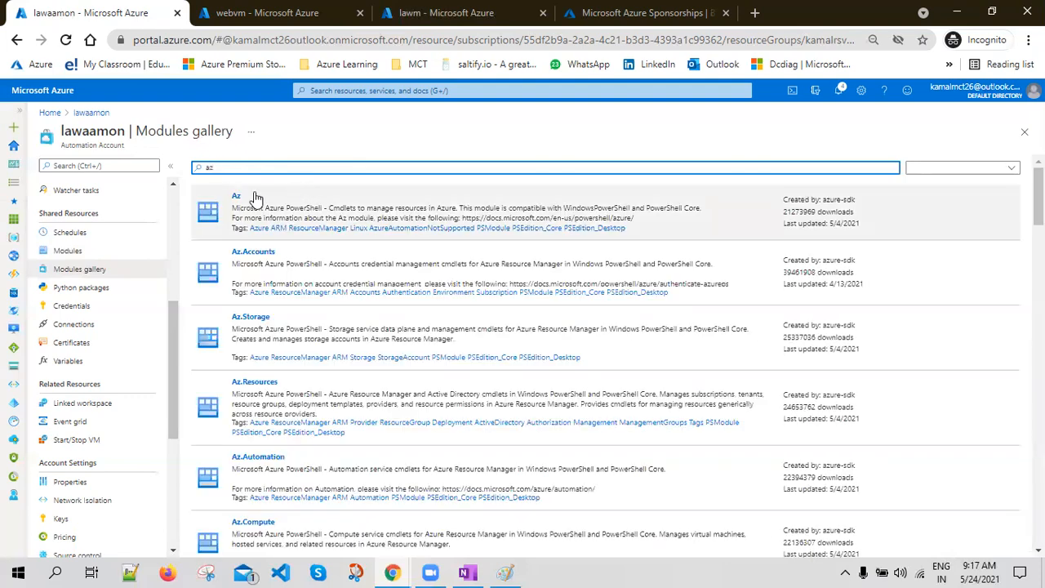
pyautogui.click(310, 214)
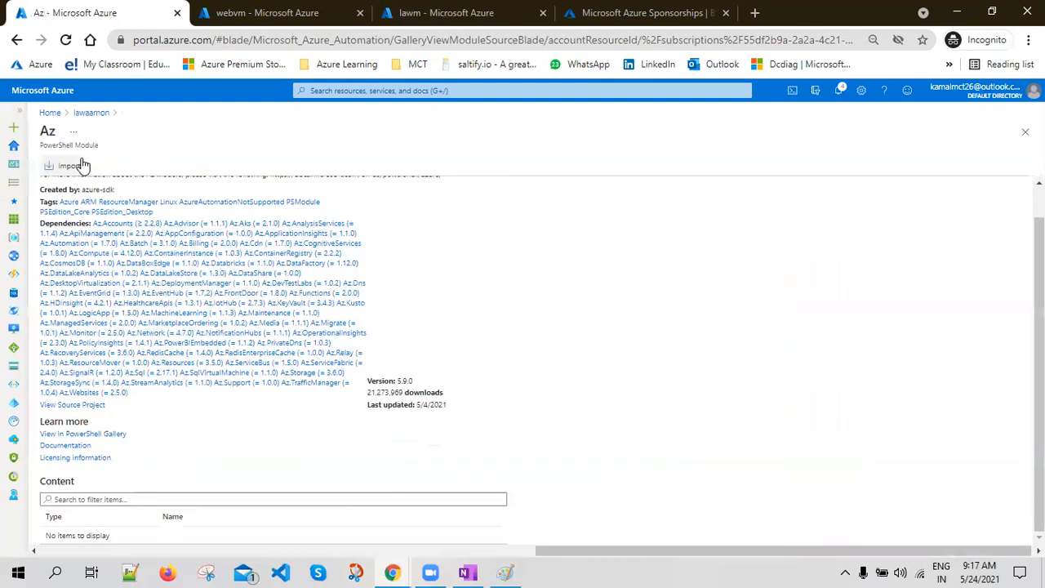
# Attempt to import the Az module, then back out to the gallery results.
pyautogui.click(58, 168)
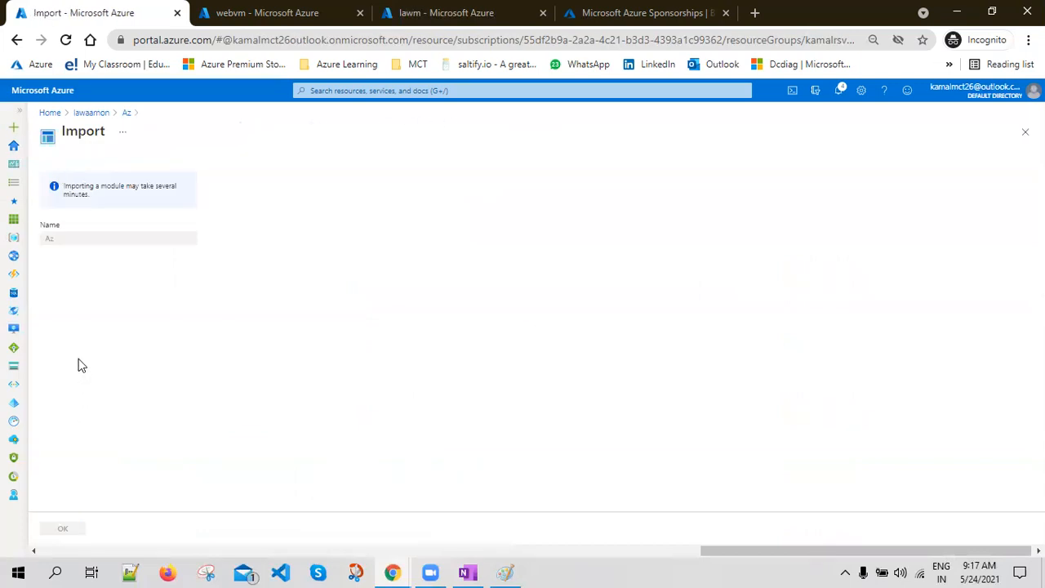
pyautogui.click(126, 113)
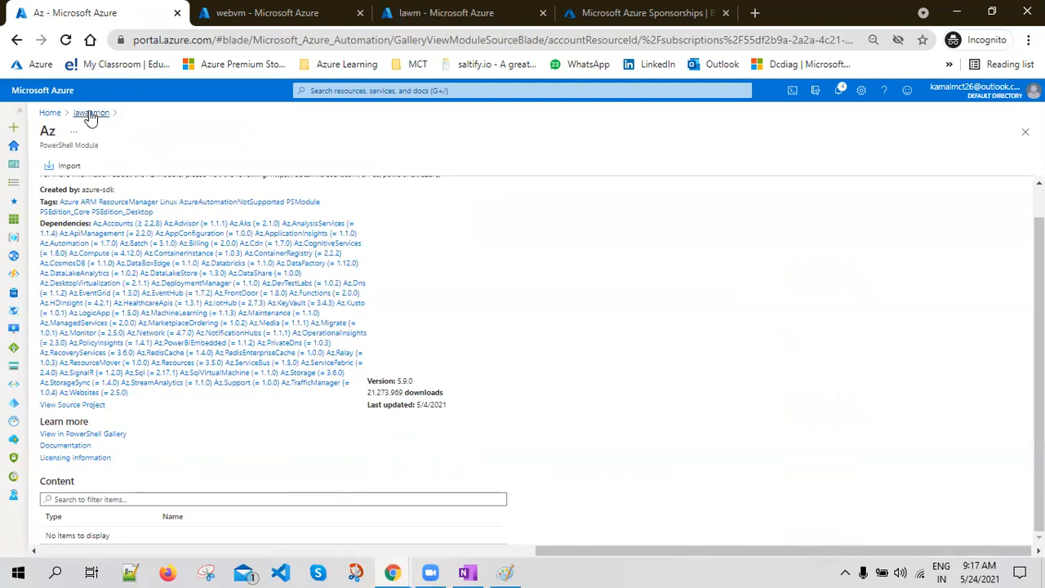
pyautogui.click(90, 113)
# Import the Az.Accounts module with OK, then return to the gallery.
pyautogui.click(298, 274)
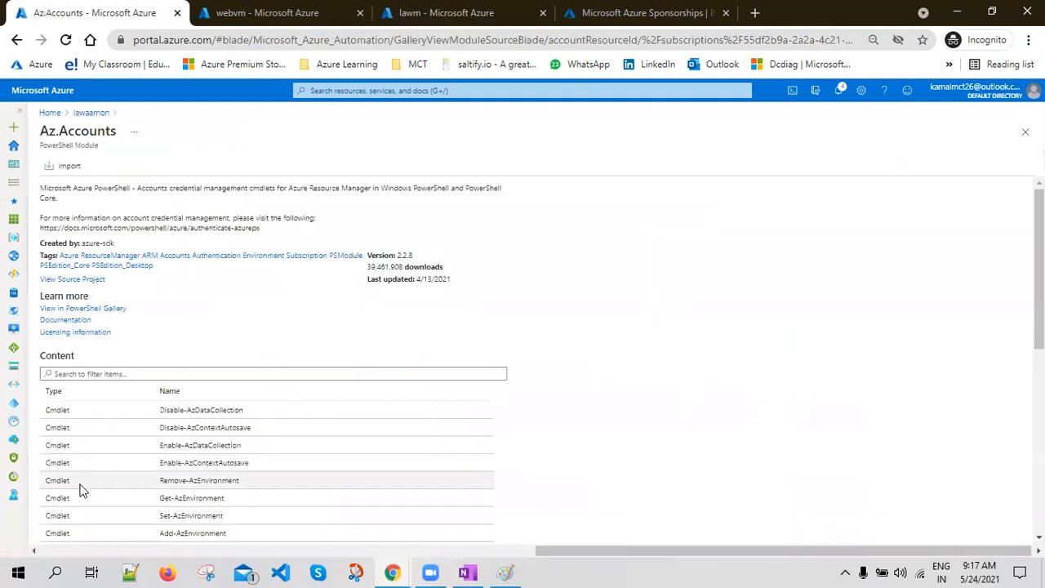
pyautogui.click(66, 166)
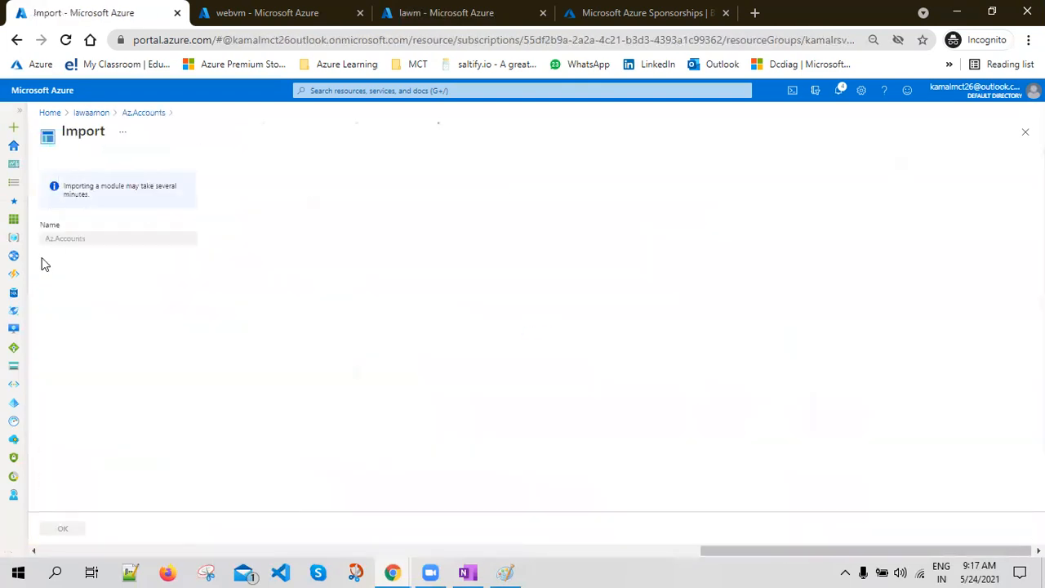
pyautogui.click(61, 530)
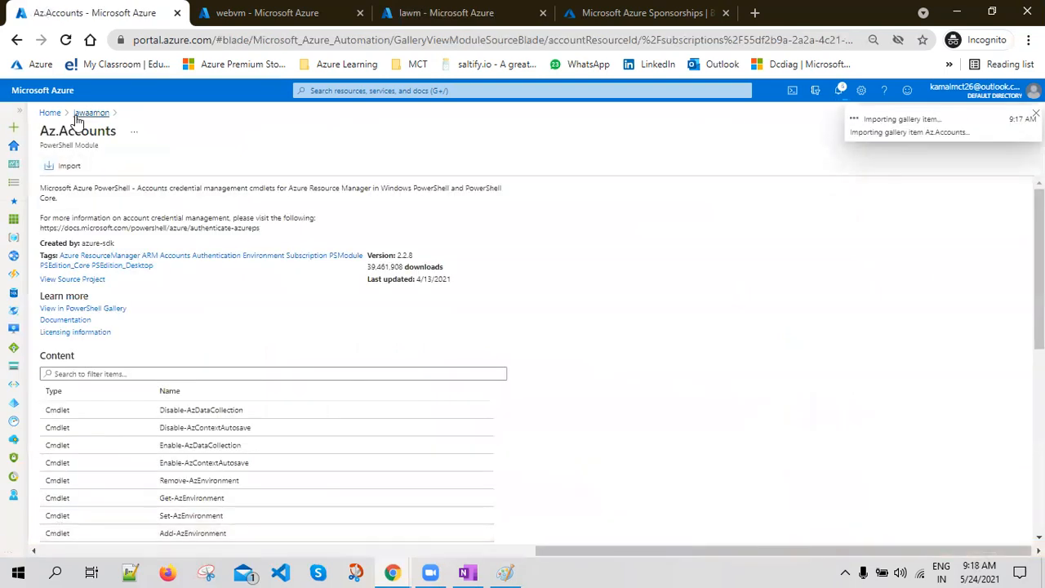
pyautogui.click(89, 112)
pyautogui.click(467, 572)
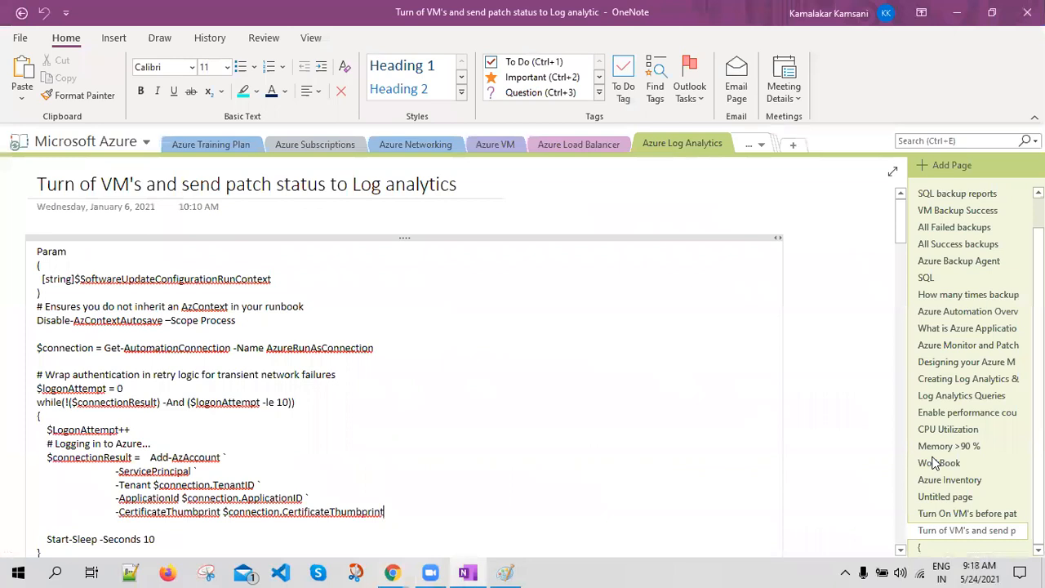
# Open OneNote's 'Turn On VM's before patching' page, then search the gallery for thread modules.
pyautogui.click(960, 515)
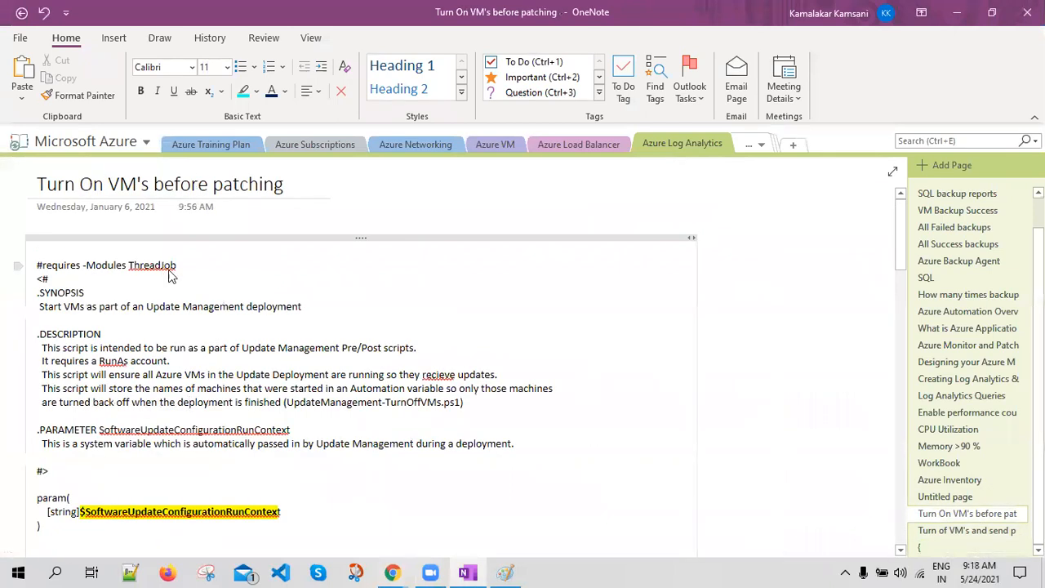
pyautogui.hotkey('alt', 'Tab')
pyautogui.click(235, 167)
pyautogui.moveTo(214, 166); pyautogui.dragTo(188, 168)
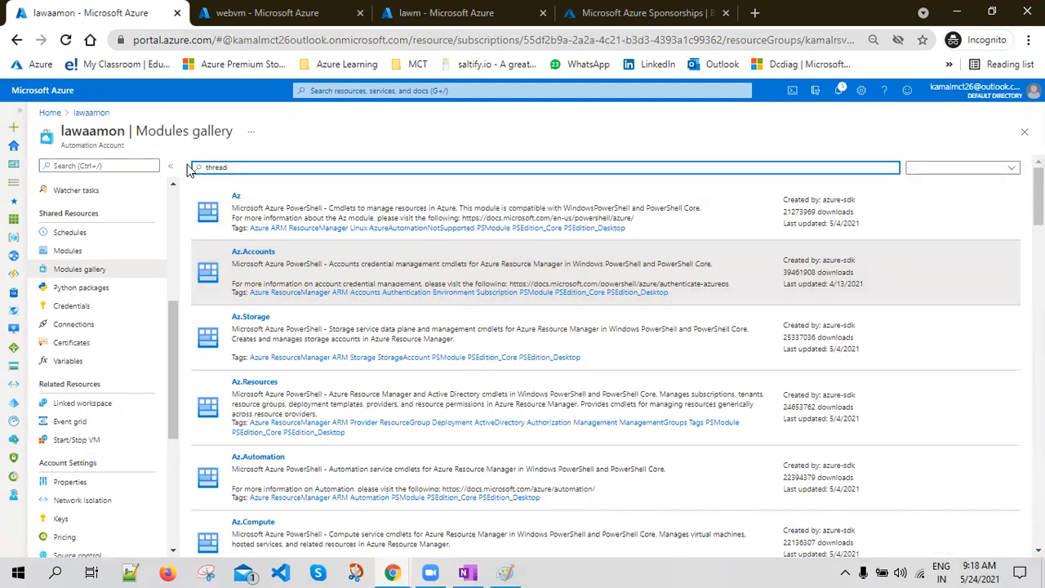
pyautogui.click(355, 133)
pyautogui.click(315, 167)
pyautogui.press('Return')
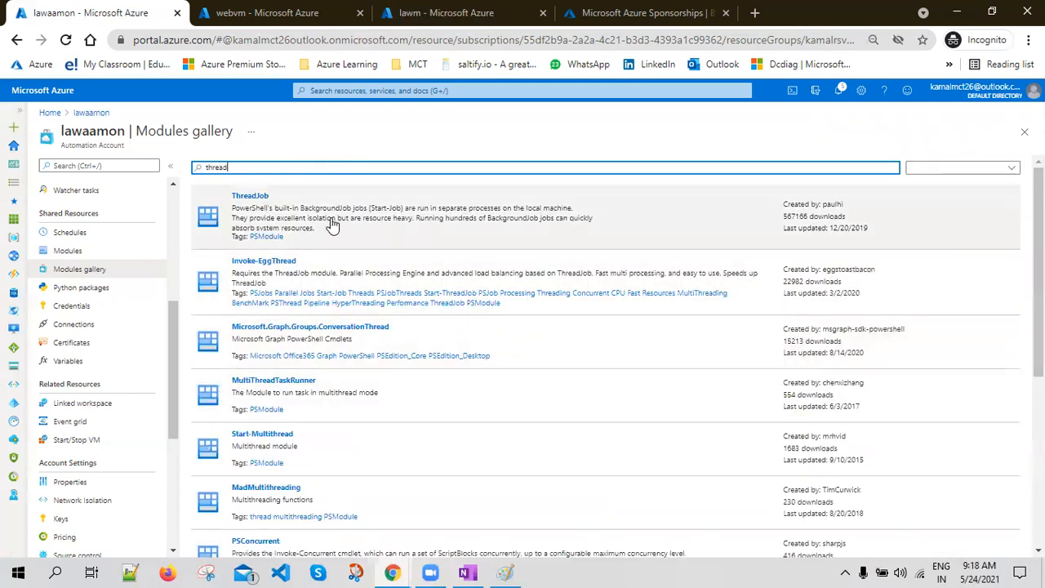
# Import the ThreadJob module and confirm with OK.
pyautogui.click(326, 219)
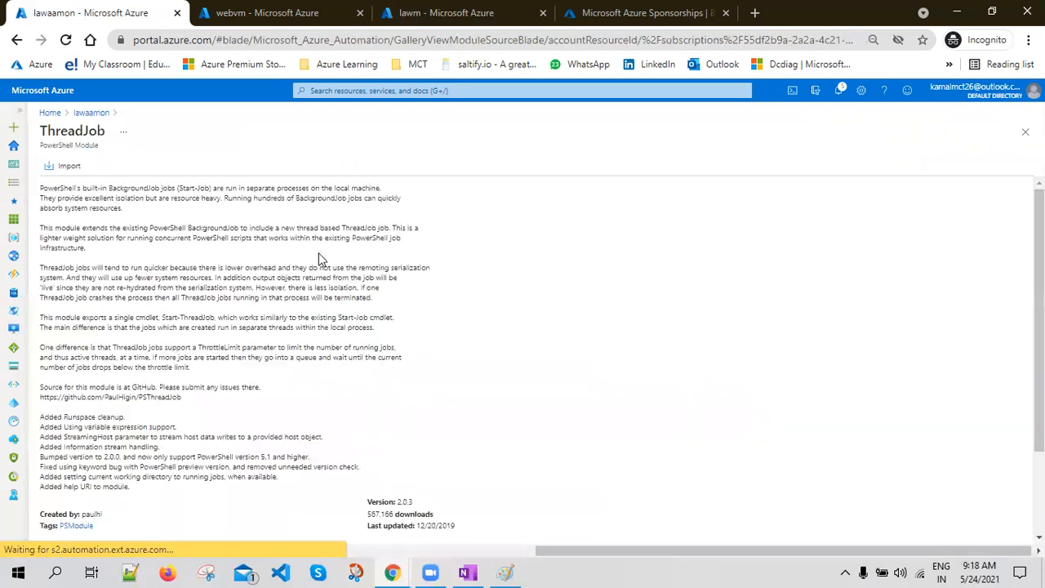
pyautogui.click(67, 166)
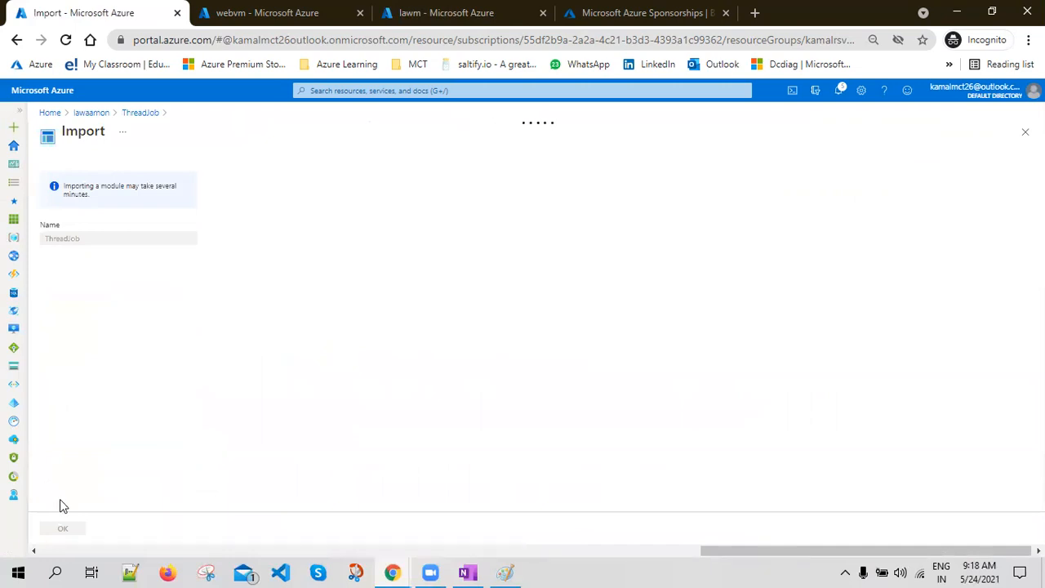
pyautogui.click(65, 529)
# Review the OneNote start-VMs script, inspecting the AutomationConnection and Get-AzureRmResource lines.
pyautogui.hotkey('alt', 'Tab')
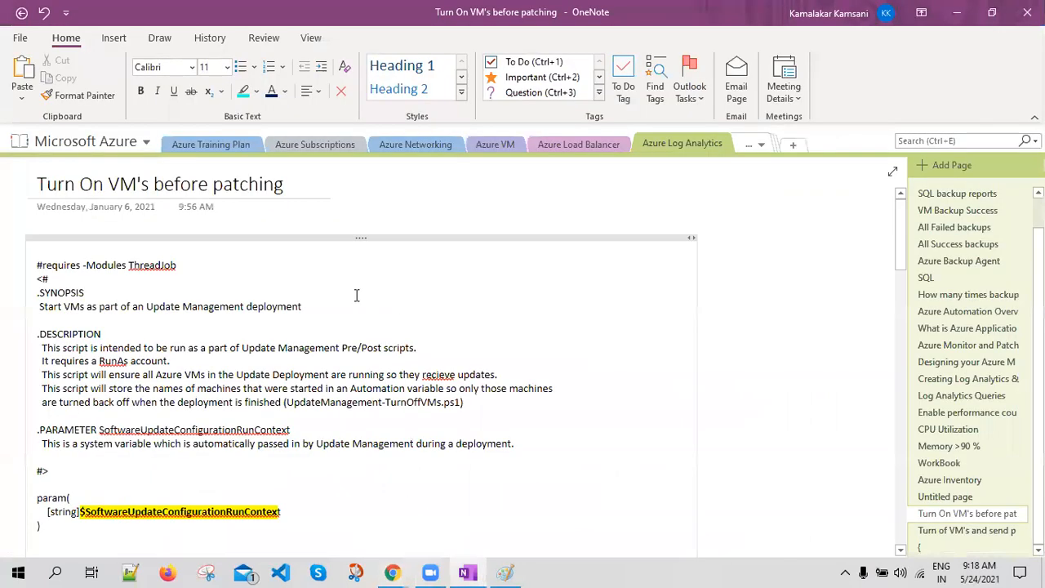
pyautogui.scroll(-3, 87, 251)
pyautogui.scroll(-5, 87, 252)
pyautogui.moveTo(75, 319); pyautogui.dragTo(366, 418)
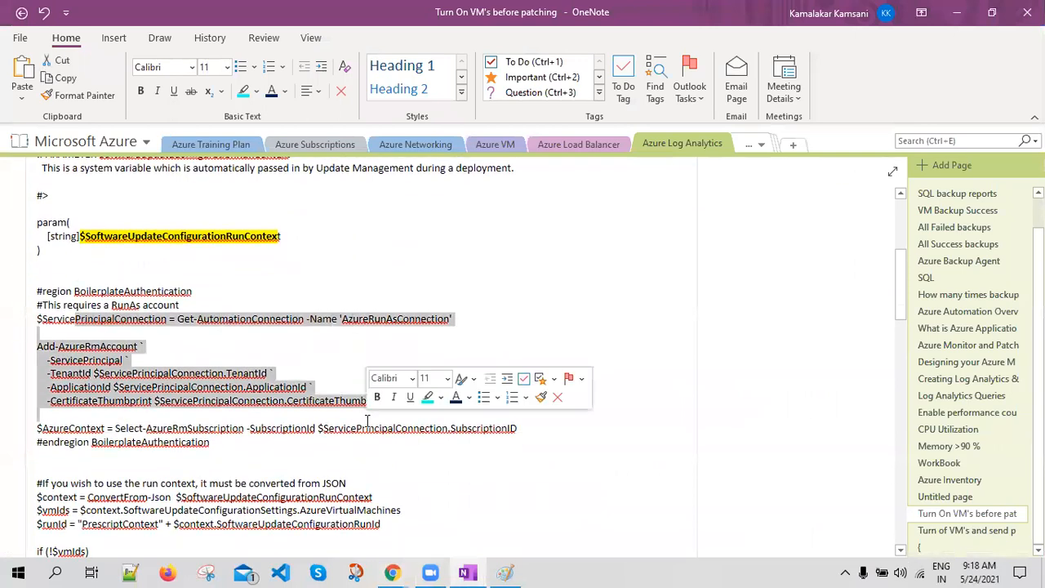
pyautogui.doubleClick(228, 322)
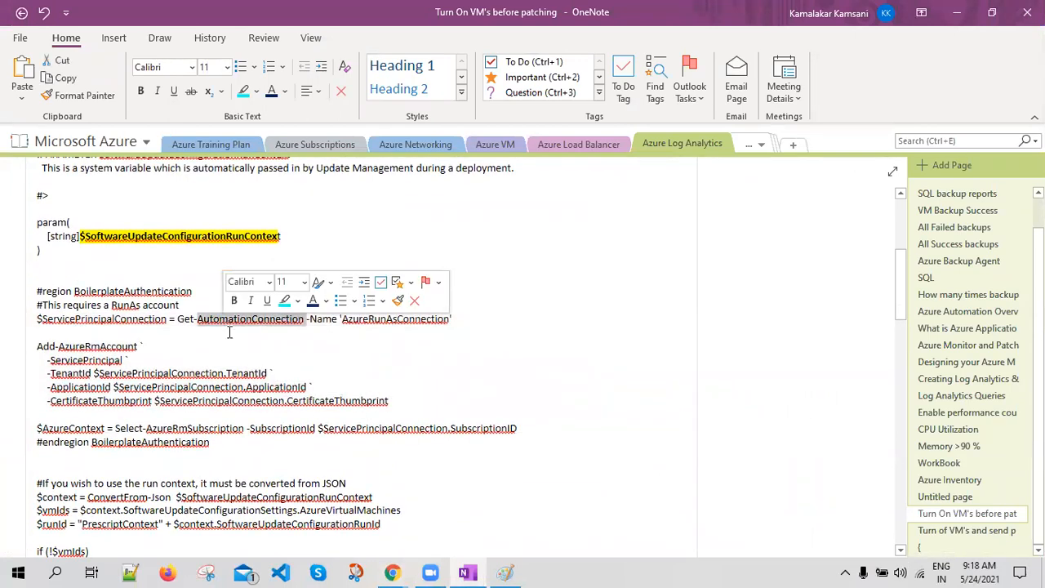
pyautogui.scroll(-4, 229, 332)
pyautogui.click(196, 362)
pyautogui.scroll(-5, 151, 362)
pyautogui.scroll(-4, 151, 361)
pyautogui.moveTo(171, 361); pyautogui.dragTo(380, 362)
pyautogui.click(205, 362)
pyautogui.doubleClick(206, 362)
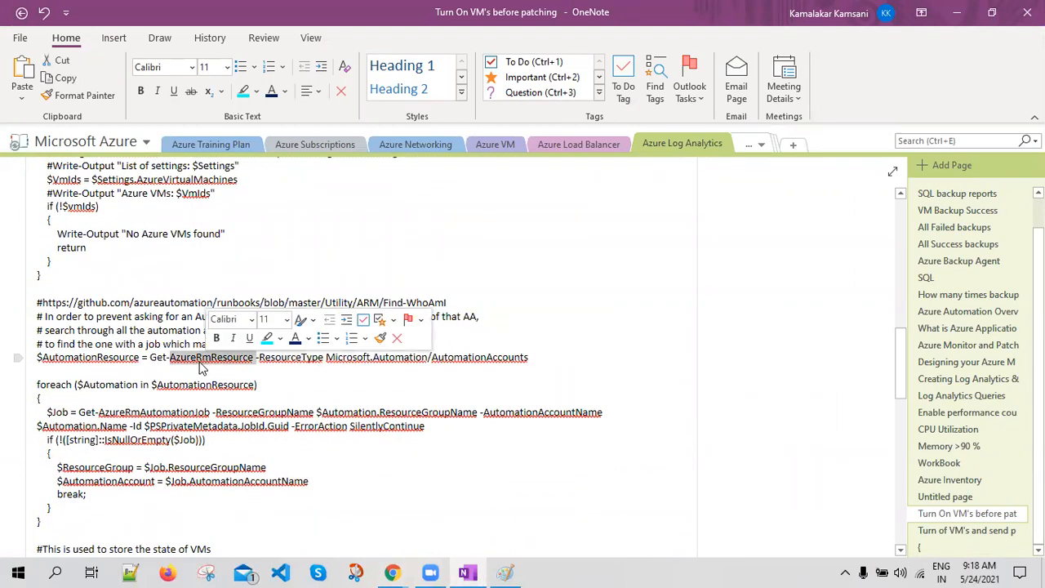
pyautogui.click(189, 368)
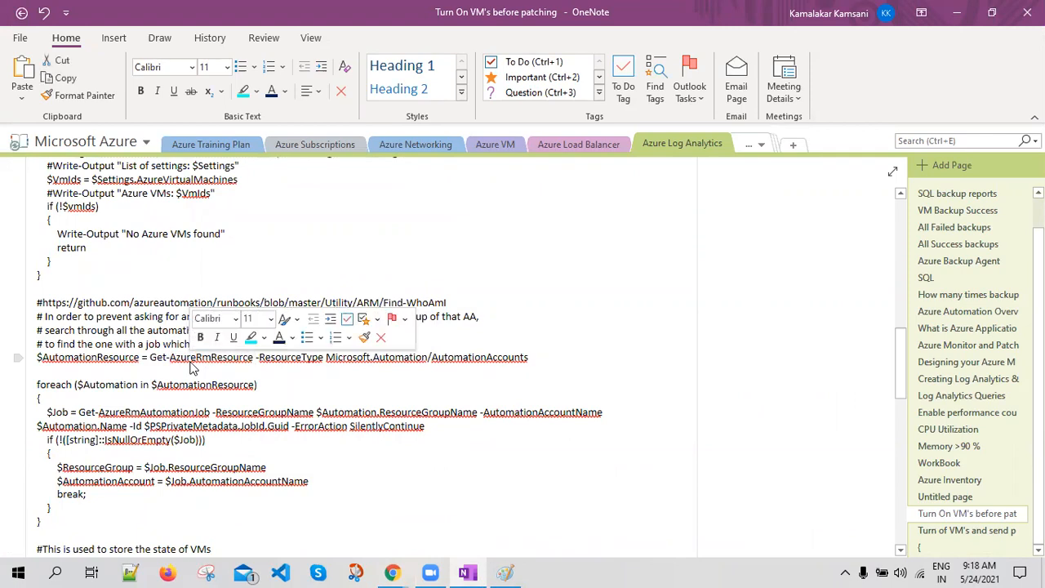
pyautogui.tripleClick(189, 368)
# Select the whole 'Turn On VM's before patching' script, then bring up Notepad++.
pyautogui.scroll(-15, 199, 377)
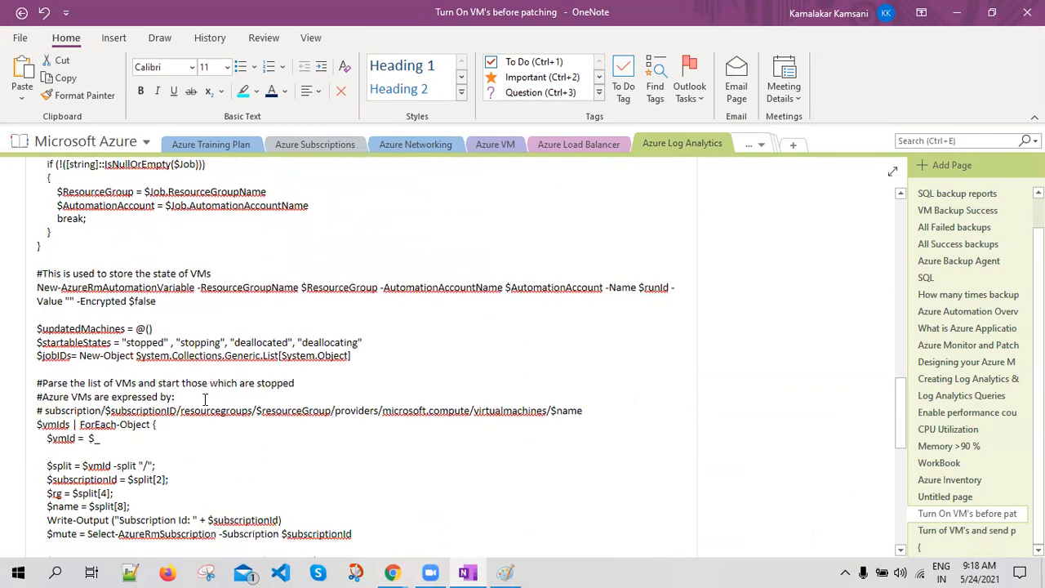
pyautogui.scroll(-4, 206, 400)
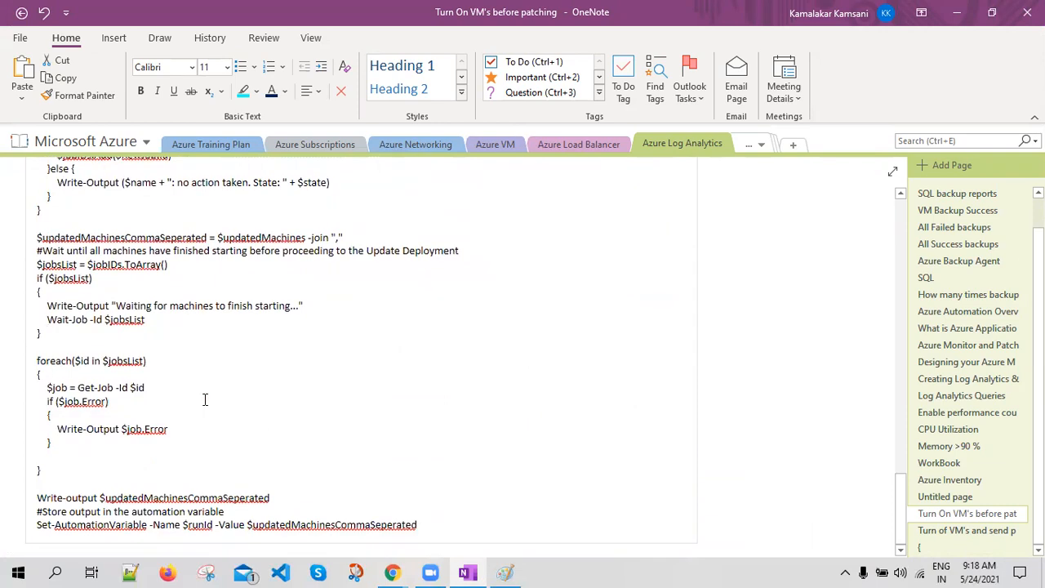
pyautogui.scroll(16, 205, 400)
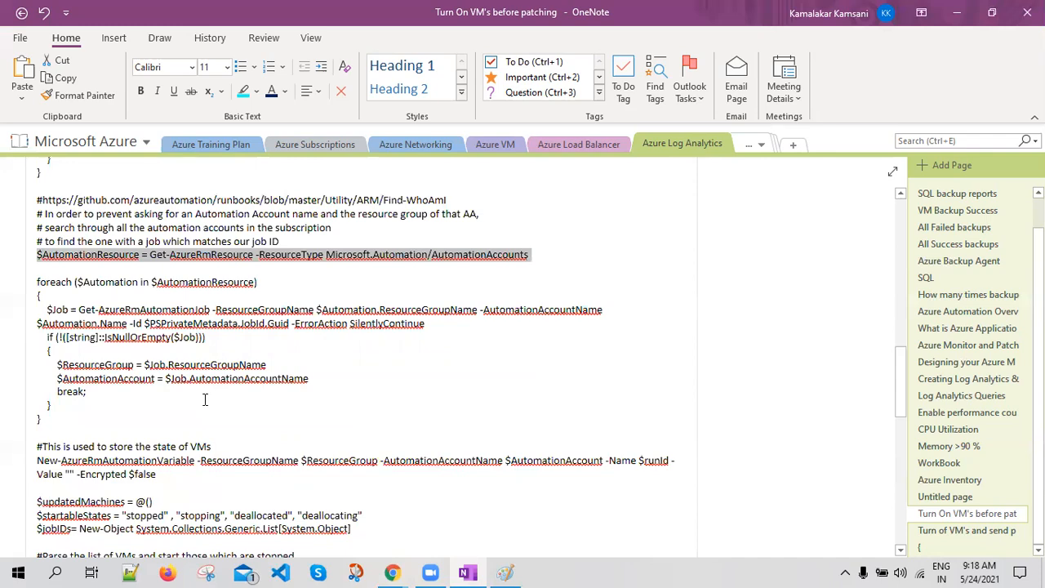
pyautogui.scroll(6, 216, 396)
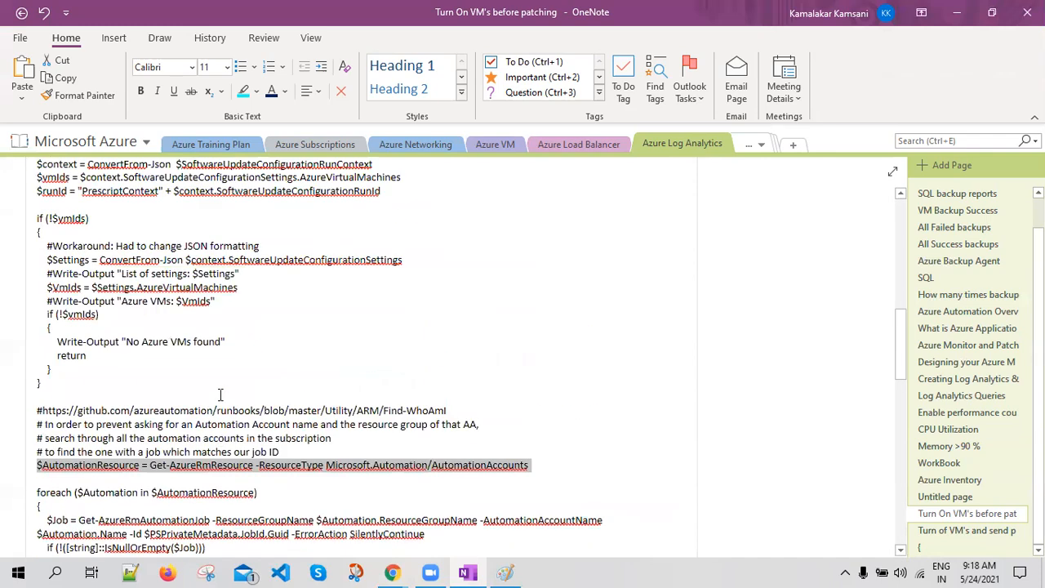
pyautogui.scroll(6, 220, 394)
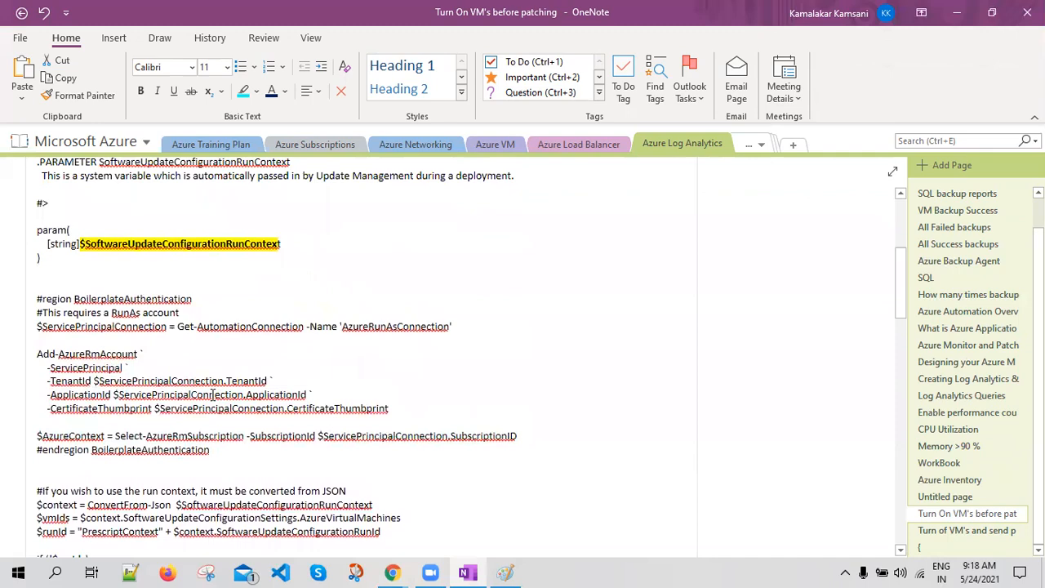
pyautogui.scroll(5, 206, 394)
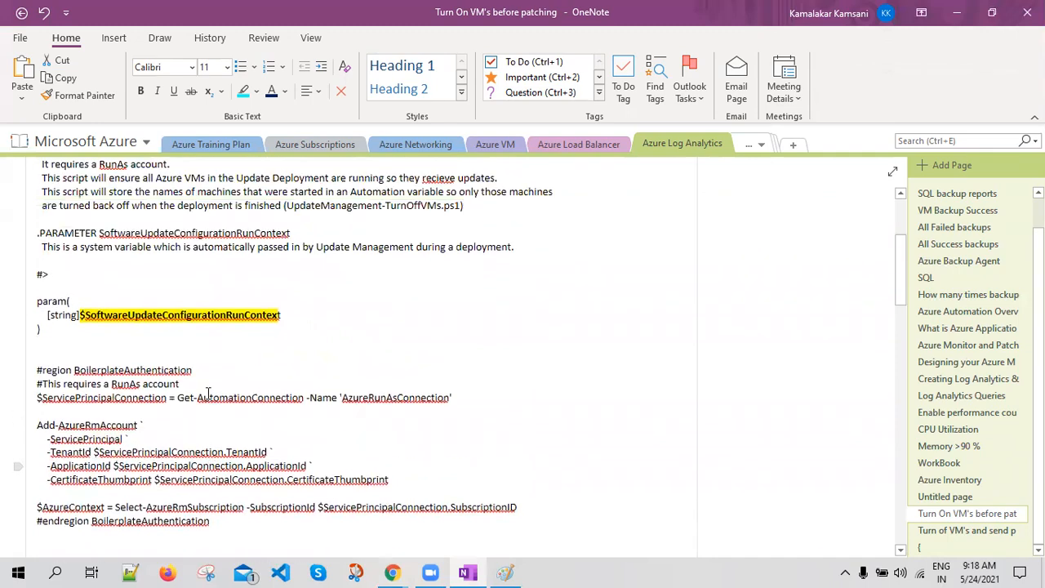
pyautogui.scroll(-4, 206, 395)
pyautogui.scroll(-2, 207, 394)
pyautogui.click(208, 390)
pyautogui.hotkey('ctrl', 'a')
pyautogui.hotkey('ctrl', 'a')
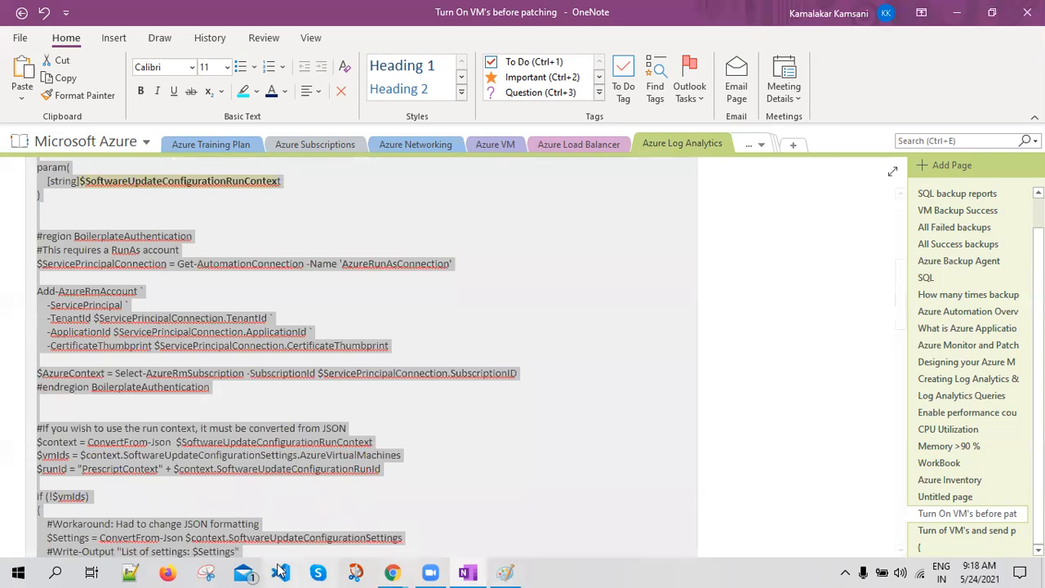
pyautogui.click(129, 573)
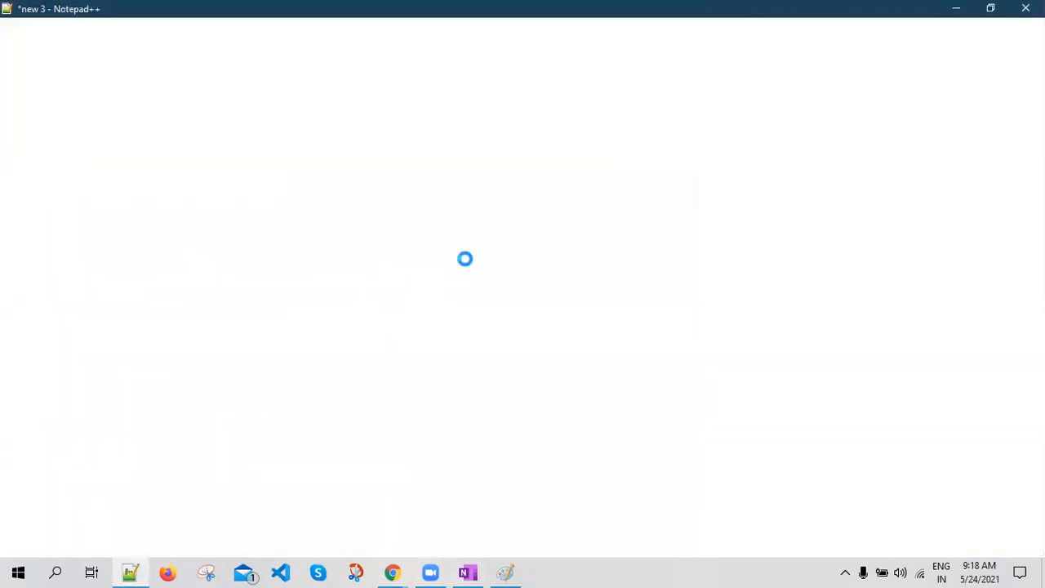
# Paste the copied start-VMs script into a new Notepad++ tab and look it over.
pyautogui.click(466, 260)
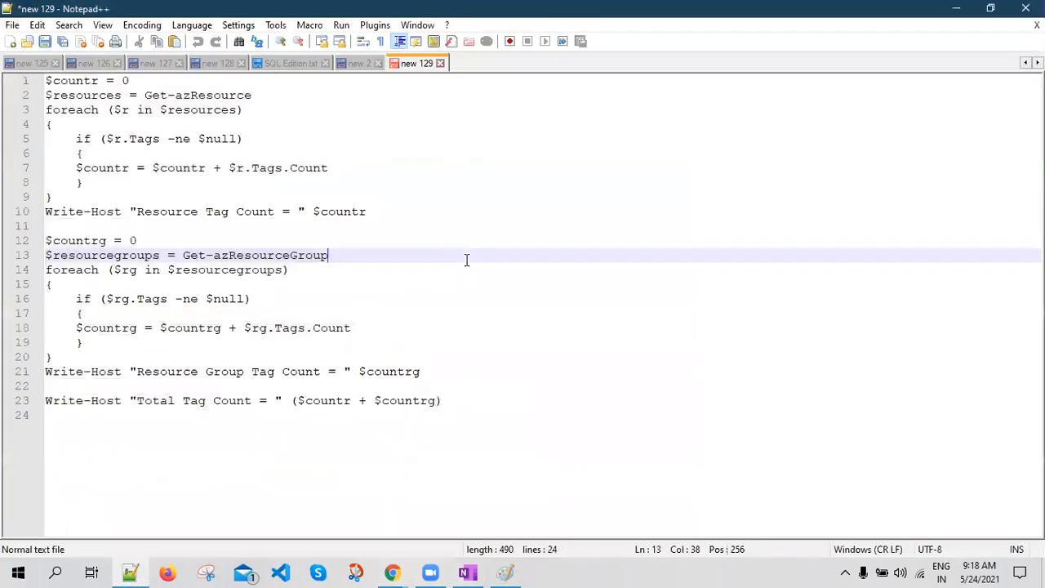
pyautogui.hotkey('ctrl', 'n')
pyautogui.hotkey('ctrl', 'v')
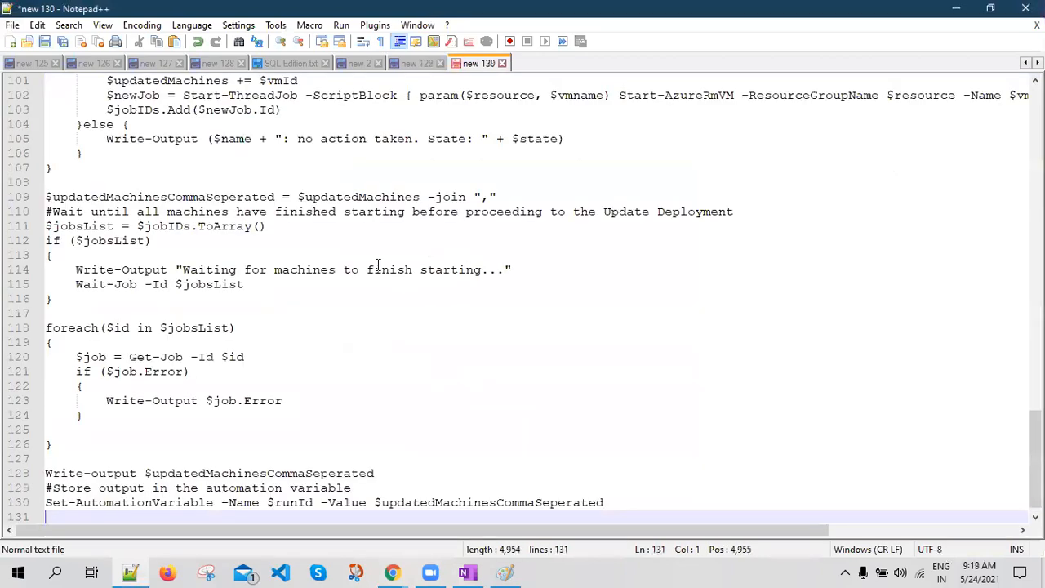
pyautogui.moveTo(1036, 459); pyautogui.dragTo(1035, 130)
pyautogui.click(199, 415)
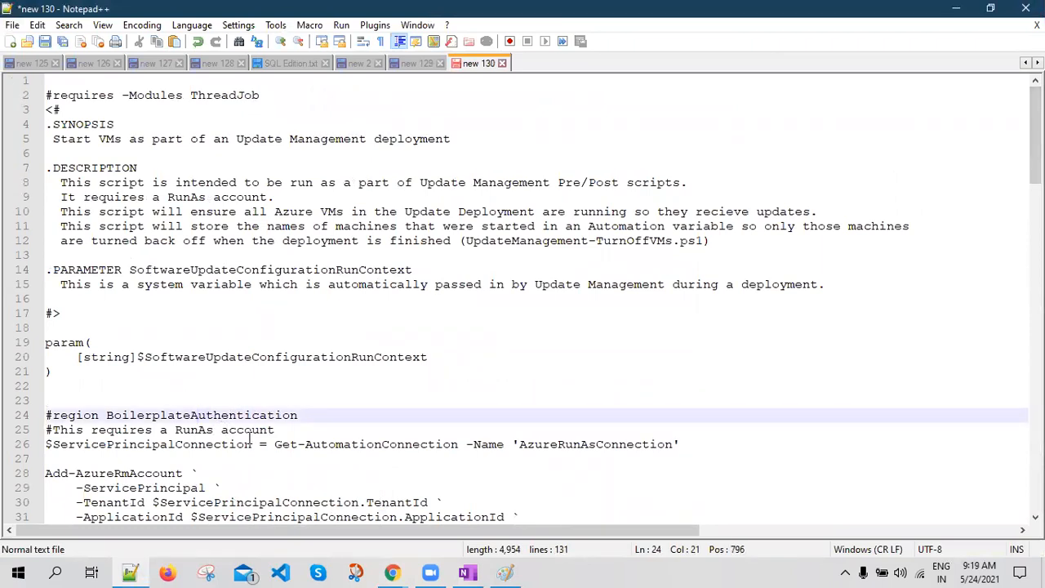
pyautogui.hotkey('ctrl', 'f')
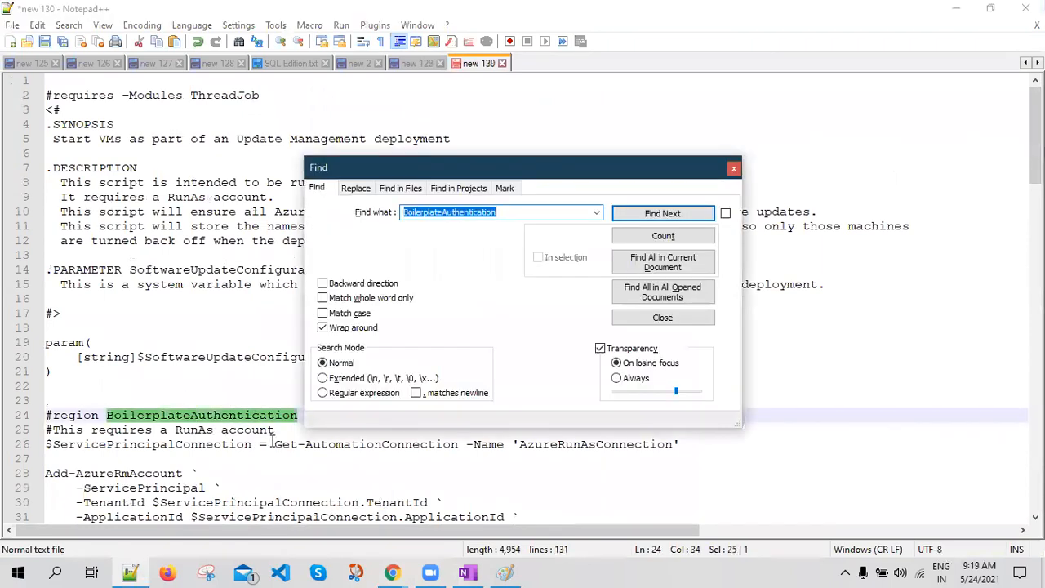
pyautogui.click(733, 168)
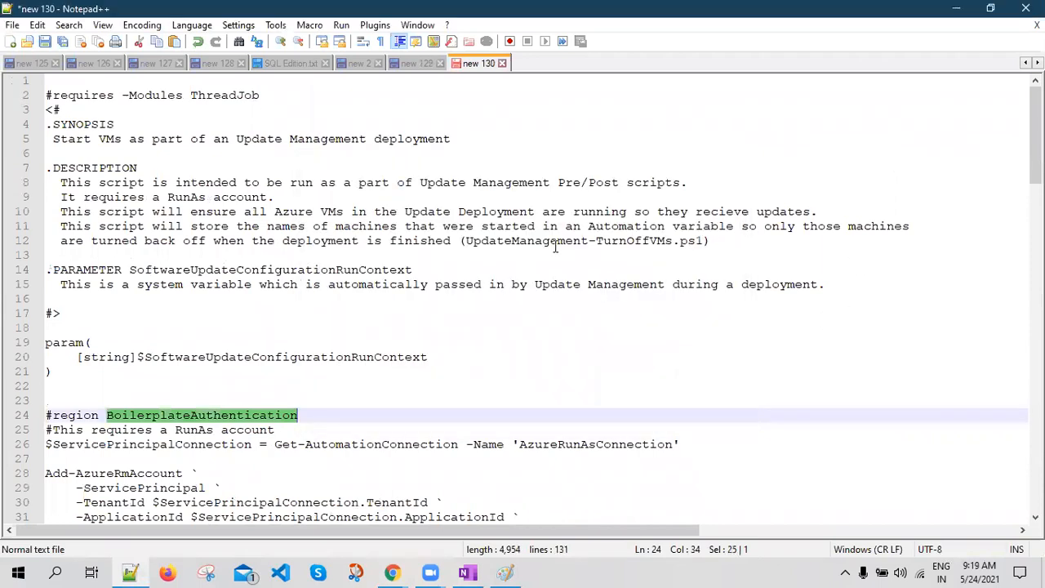
# Replace all 8 'azurerm' occurrences with 'az', then select the whole updated script.
pyautogui.doubleClick(553, 240)
pyautogui.hotkey('ctrl', 'h')
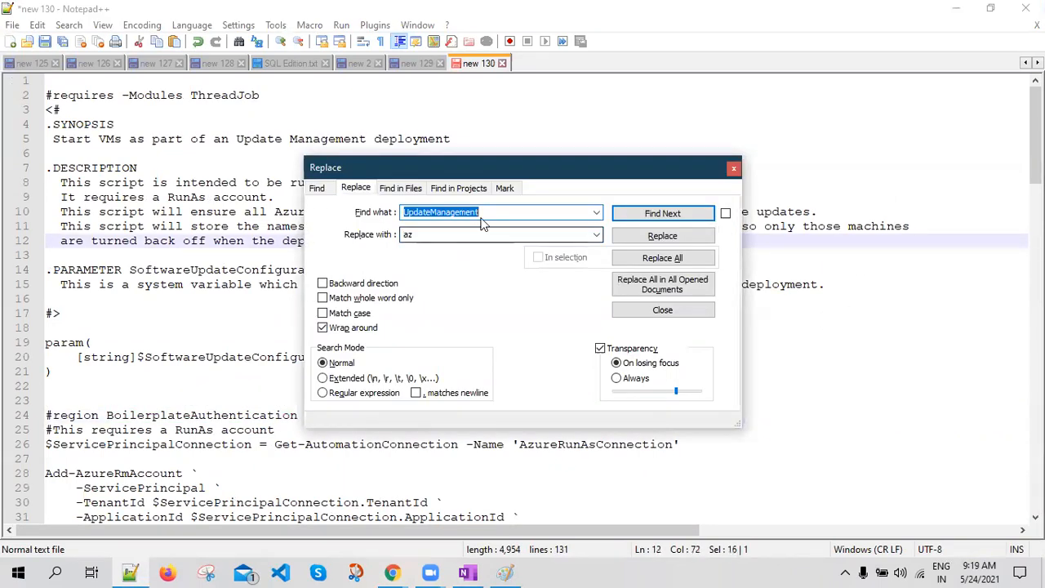
pyautogui.write('azurerm')
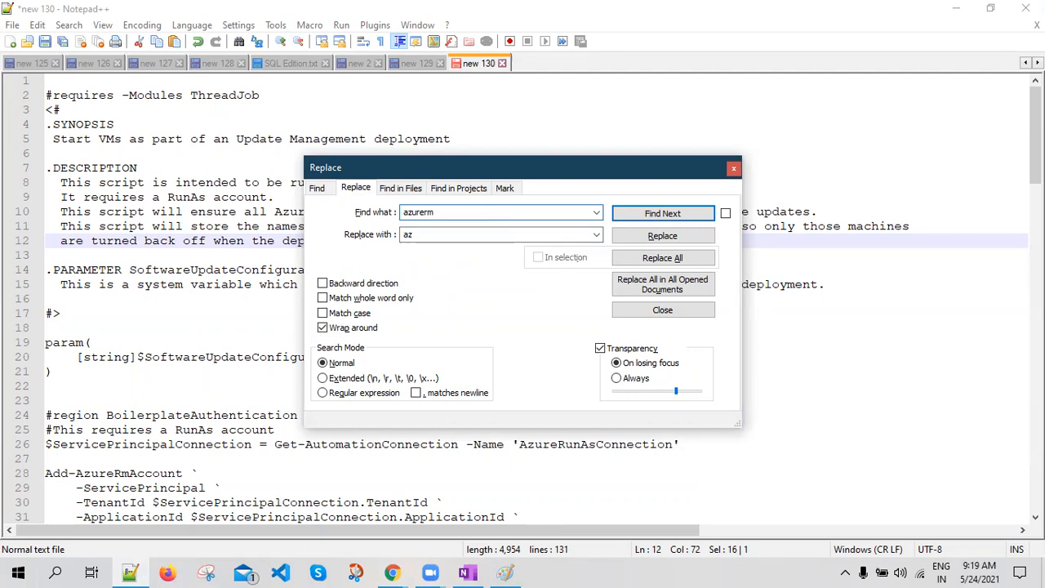
pyautogui.click(655, 258)
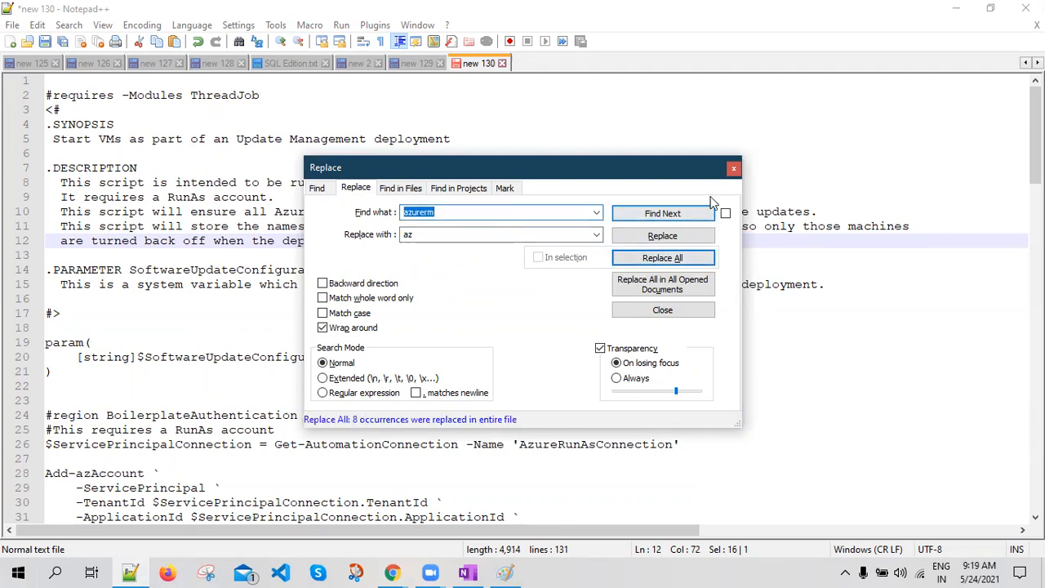
pyautogui.click(733, 169)
pyautogui.hotkey('ctrl', 'a')
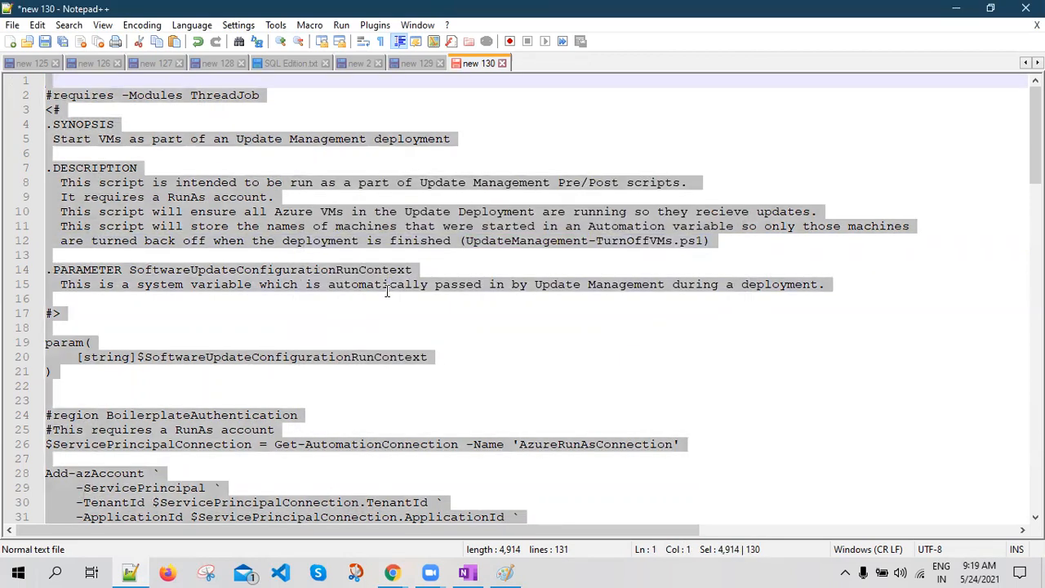
# Return to Chrome and open vm_auto_turn_off from lawaamon's Runbooks list in the editor.
pyautogui.hotkey('alt', 'Tab')
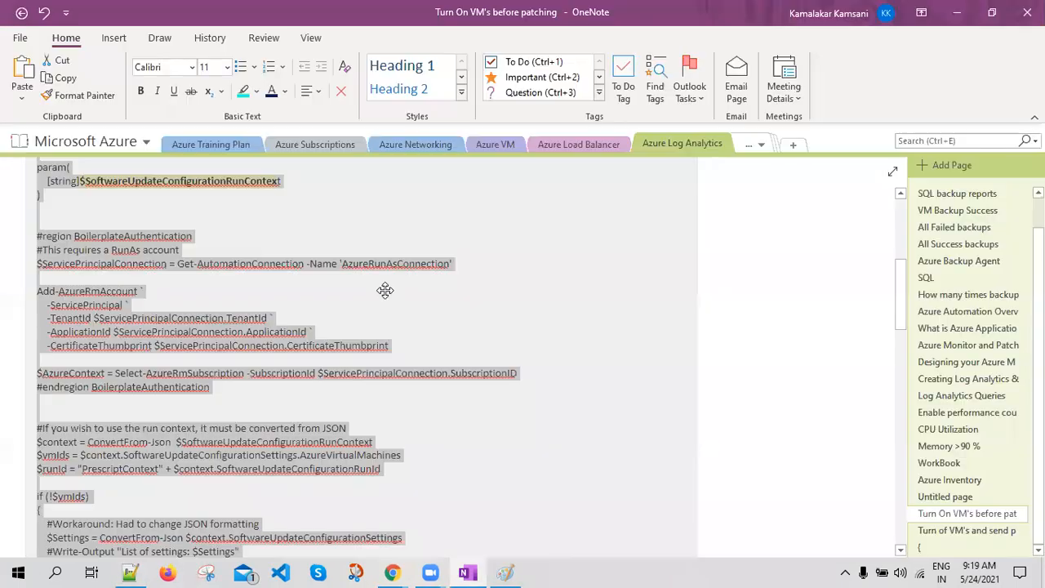
pyautogui.hotkey('alt', 'Tab')
pyautogui.press('Tab')
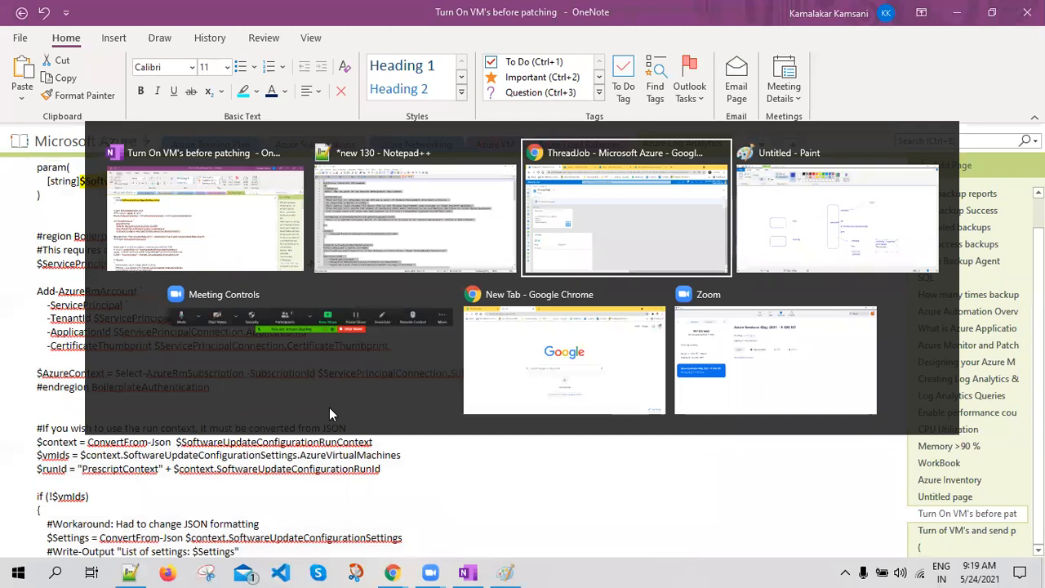
pyautogui.click(90, 113)
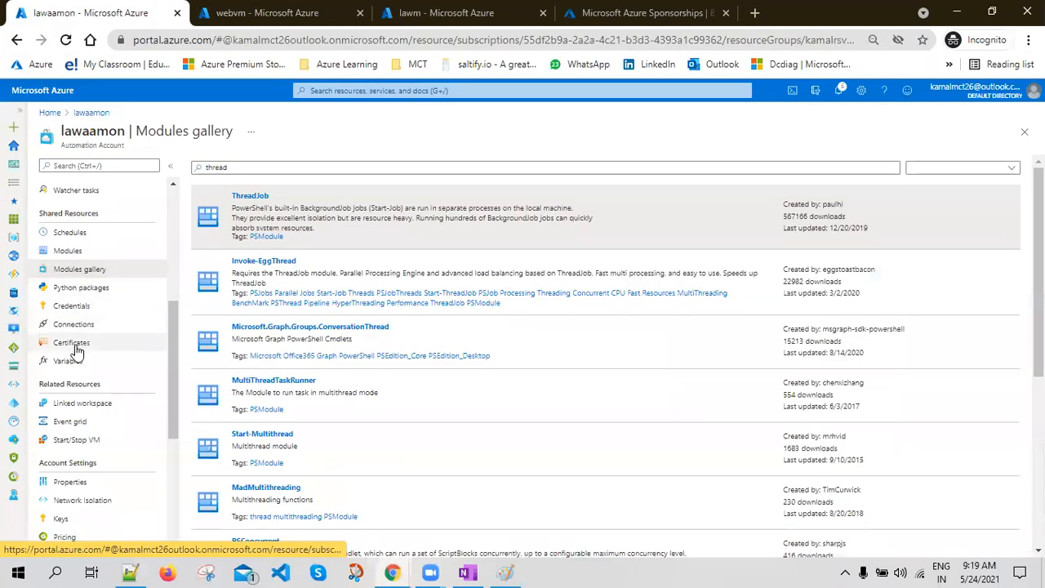
pyautogui.scroll(3, 79, 459)
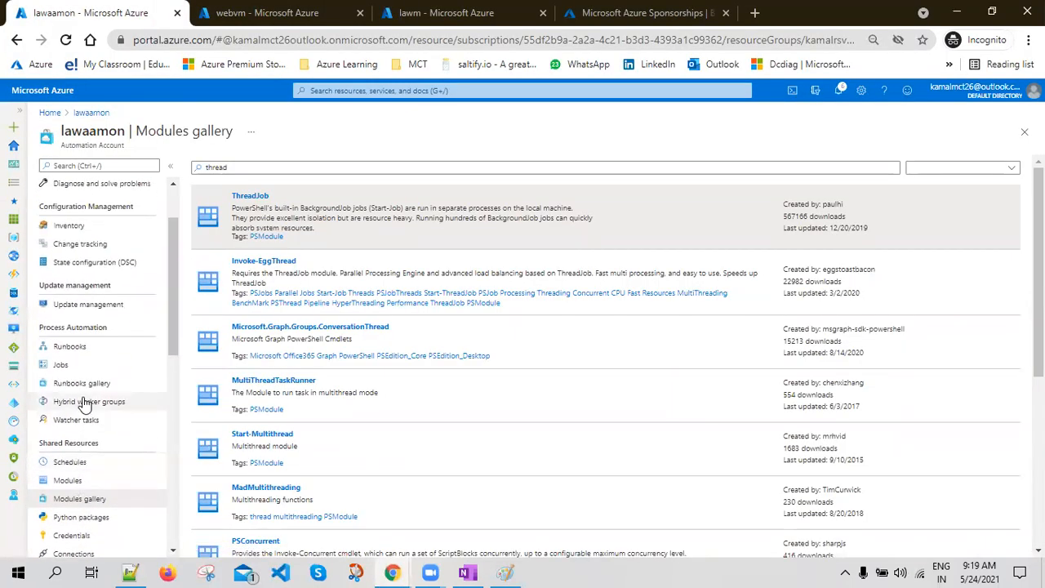
pyautogui.click(72, 344)
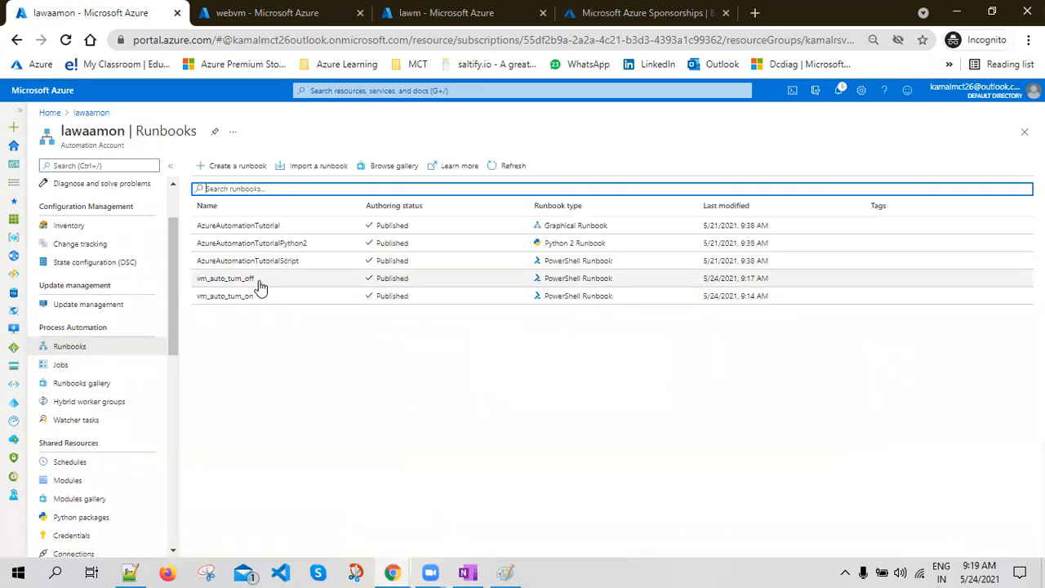
pyautogui.click(260, 286)
pyautogui.click(275, 172)
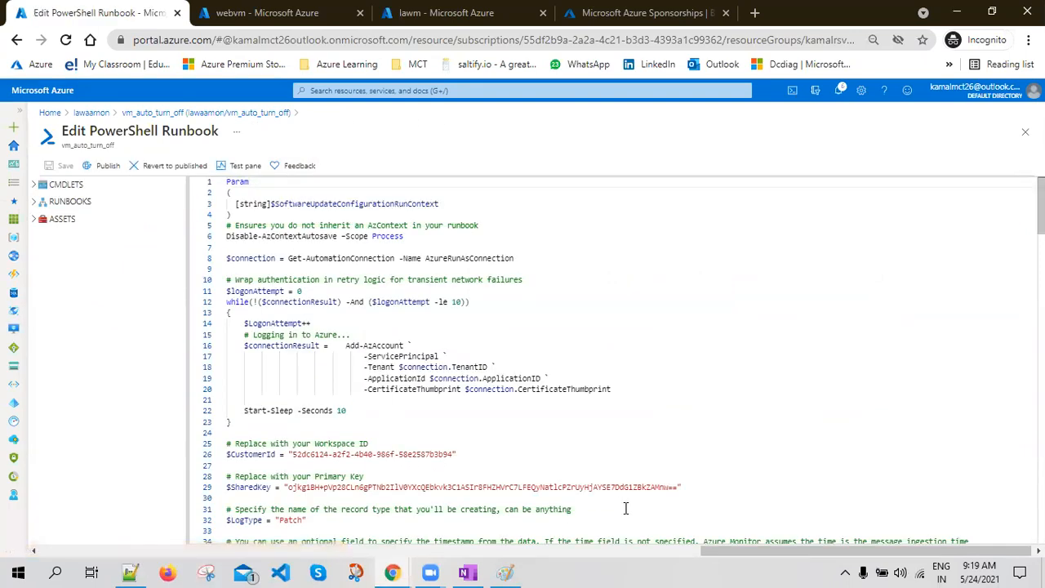
# Clear everything below line 30 and paste the az-based start-VMs script there.
pyautogui.click(607, 498)
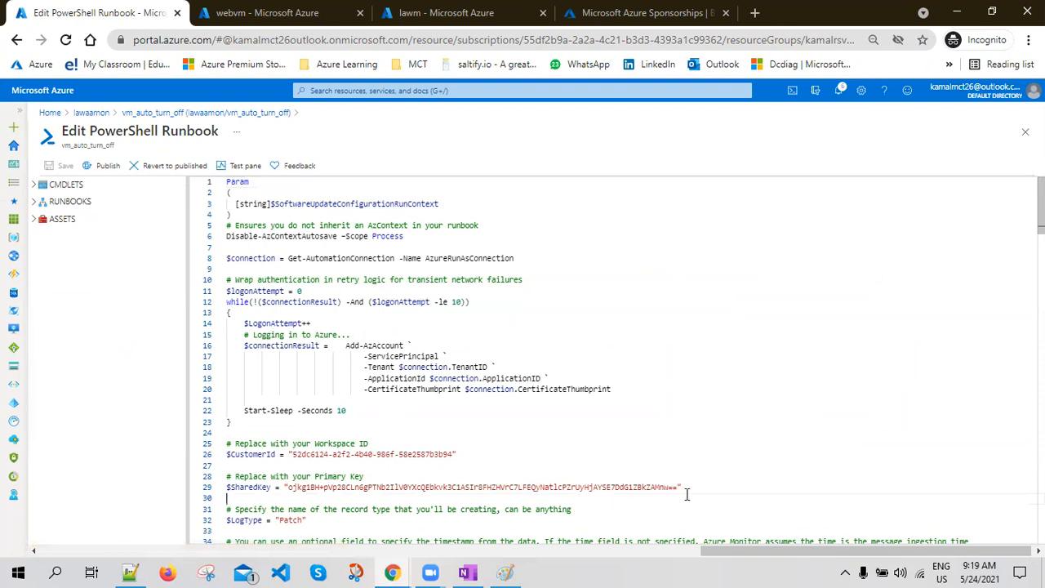
pyautogui.hotkey('ctrl', 'shift', 'End')
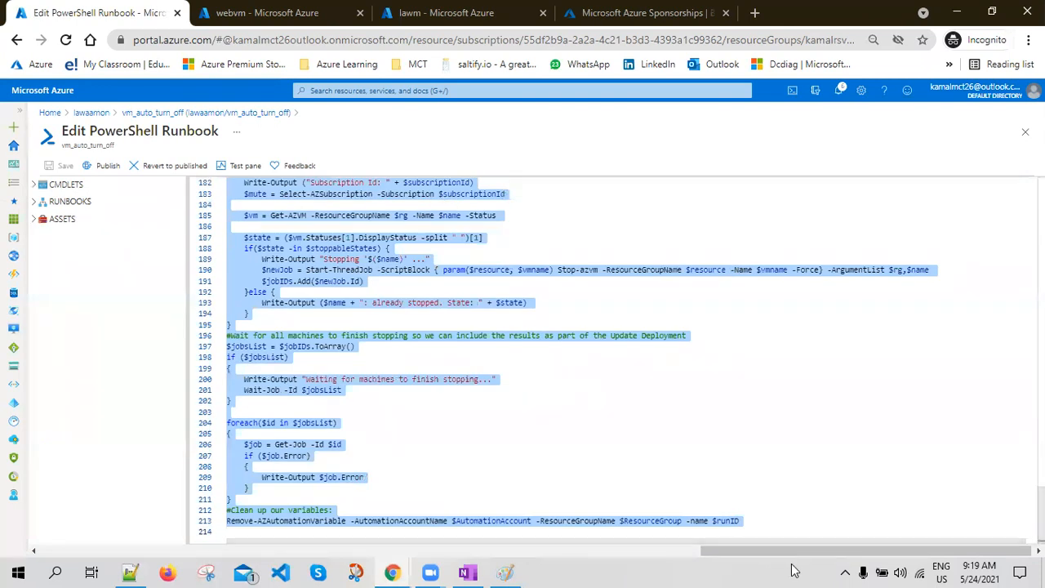
pyautogui.press('Delete')
pyautogui.press('Return')
pyautogui.press('Return')
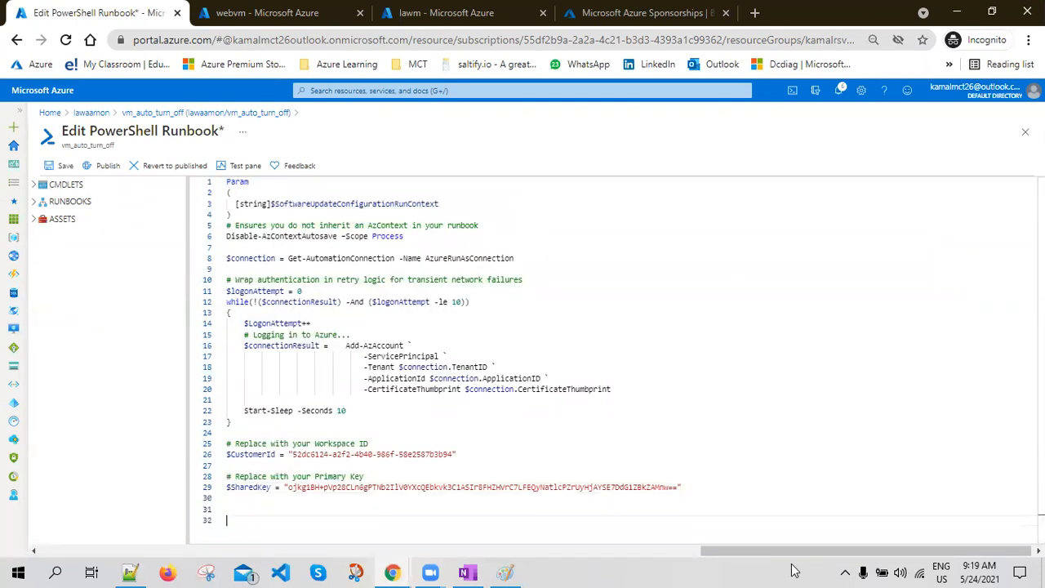
pyautogui.hotkey('ctrl', 'v')
# Delete the old Param/login block, the Workspace ID and Primary Key lines, and the leftover blank lines.
pyautogui.scroll(20, 796, 338)
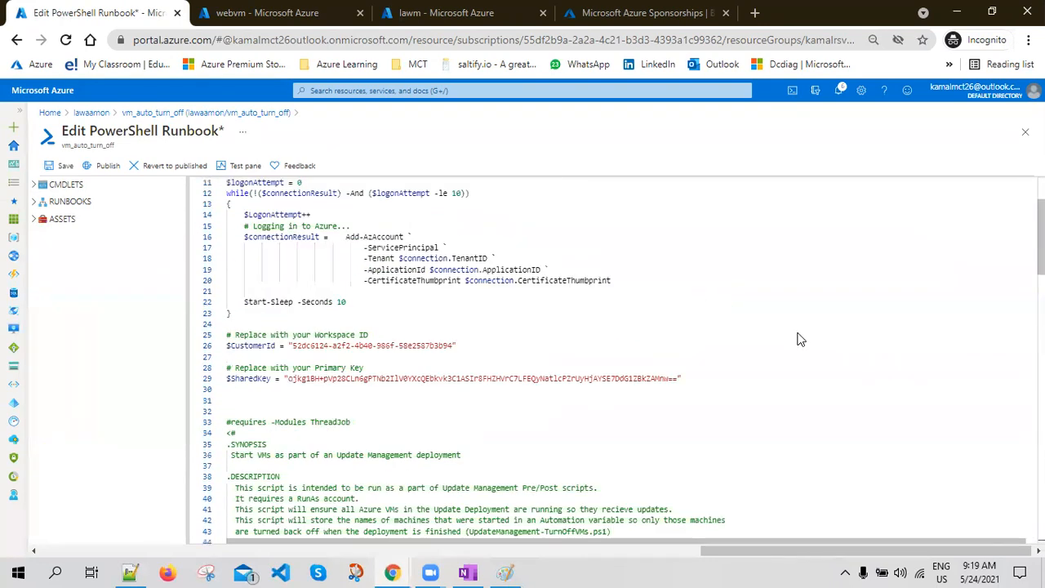
pyautogui.scroll(3, 799, 339)
pyautogui.moveTo(315, 424); pyautogui.dragTo(227, 176)
pyautogui.press('BackSpace')
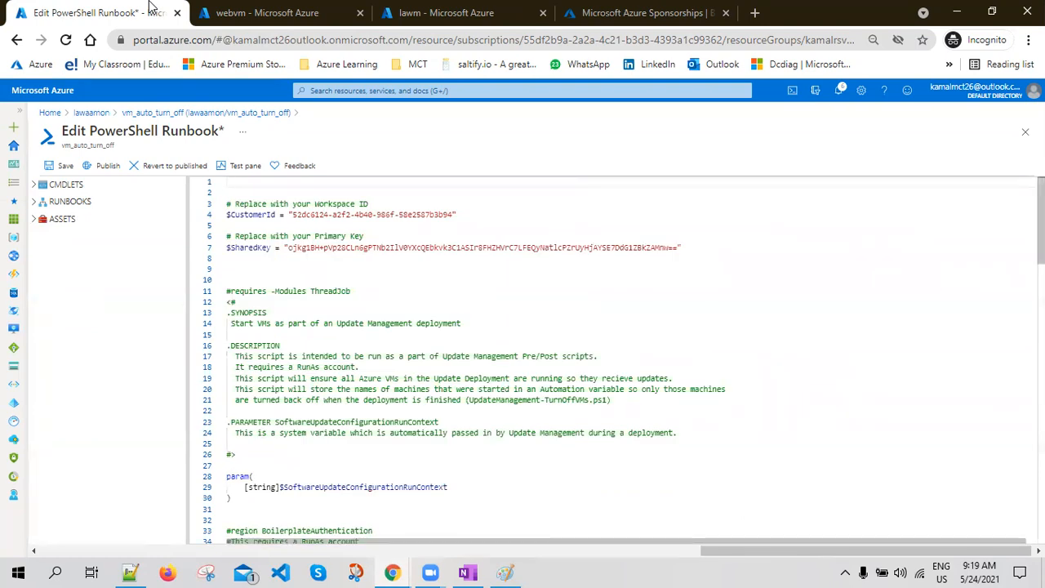
pyautogui.moveTo(717, 254); pyautogui.dragTo(227, 195)
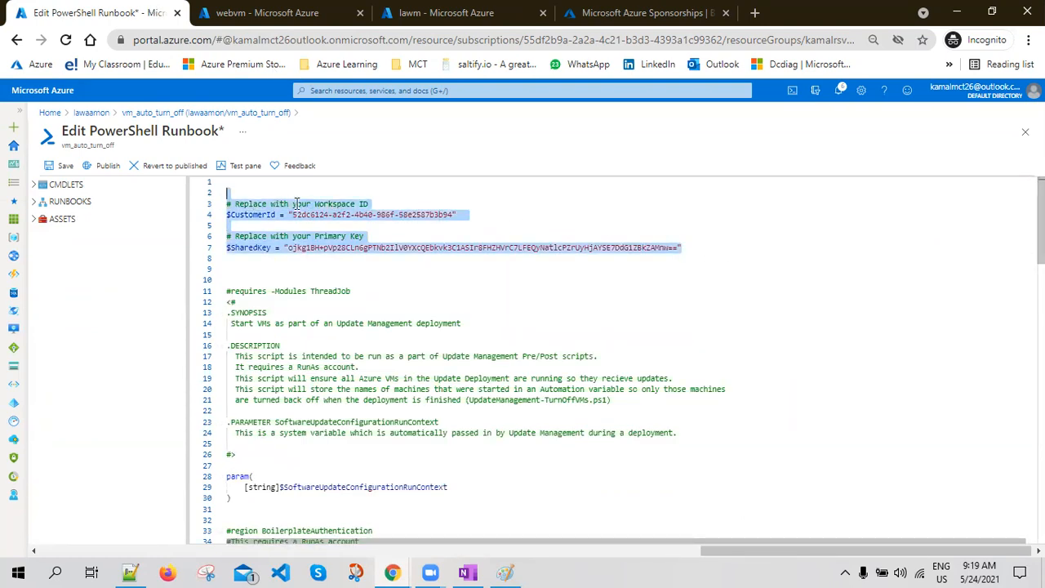
pyautogui.press('BackSpace')
pyautogui.press('Delete')
pyautogui.press('Delete')
pyautogui.press('Delete')
pyautogui.press('Delete')
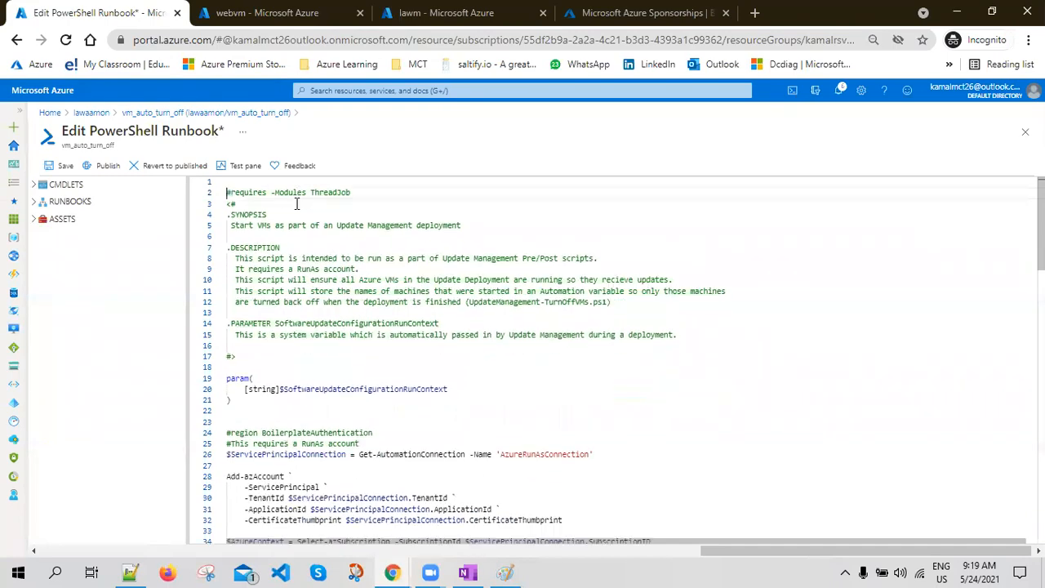
# Scroll through the resulting 131-line script to check it.
pyautogui.scroll(-15, 296, 204)
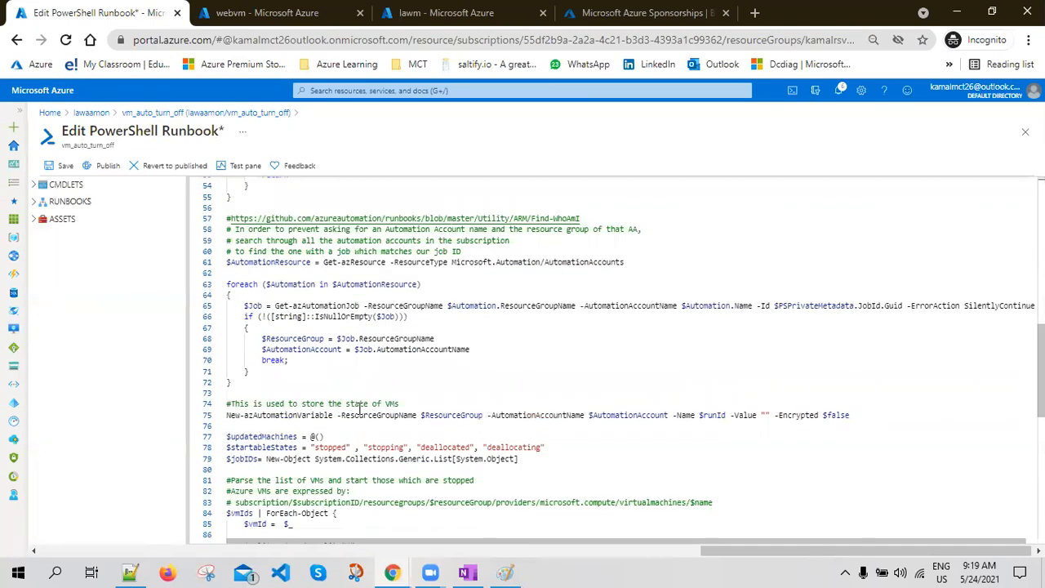
pyautogui.scroll(-8, 359, 408)
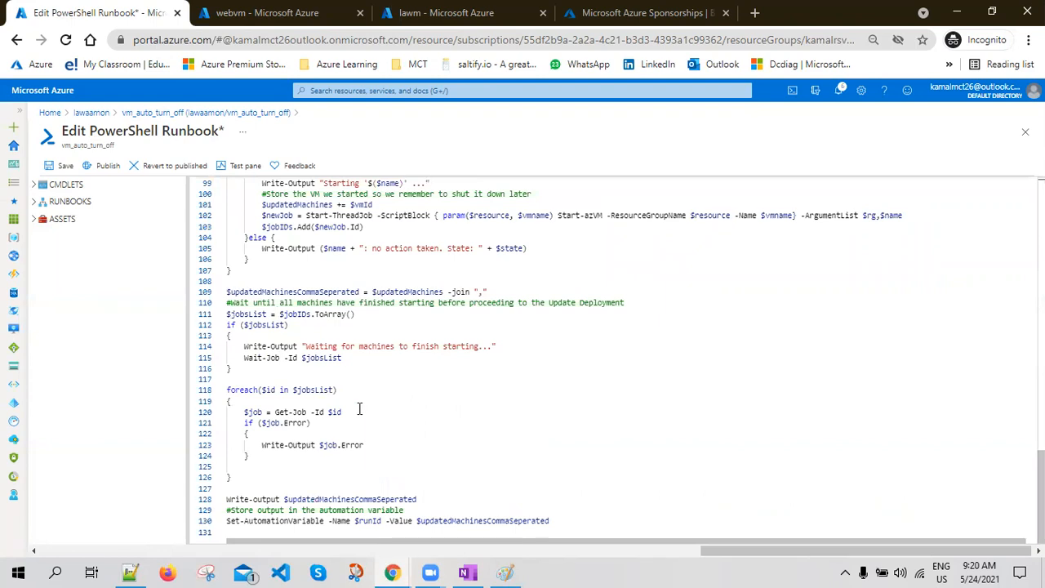
pyautogui.scroll(12, 359, 409)
pyautogui.scroll(7, 359, 409)
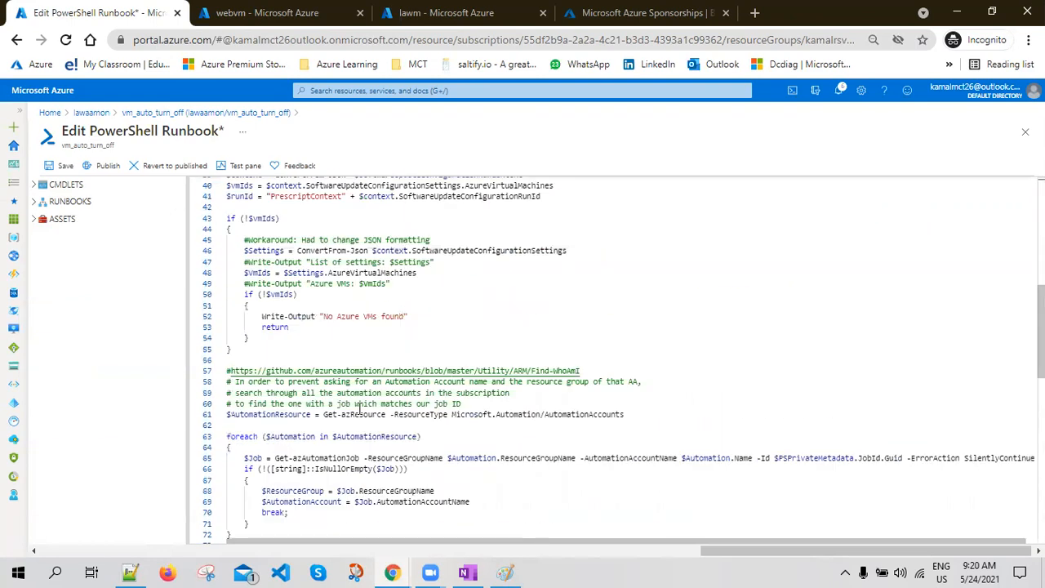
pyautogui.scroll(4, 367, 403)
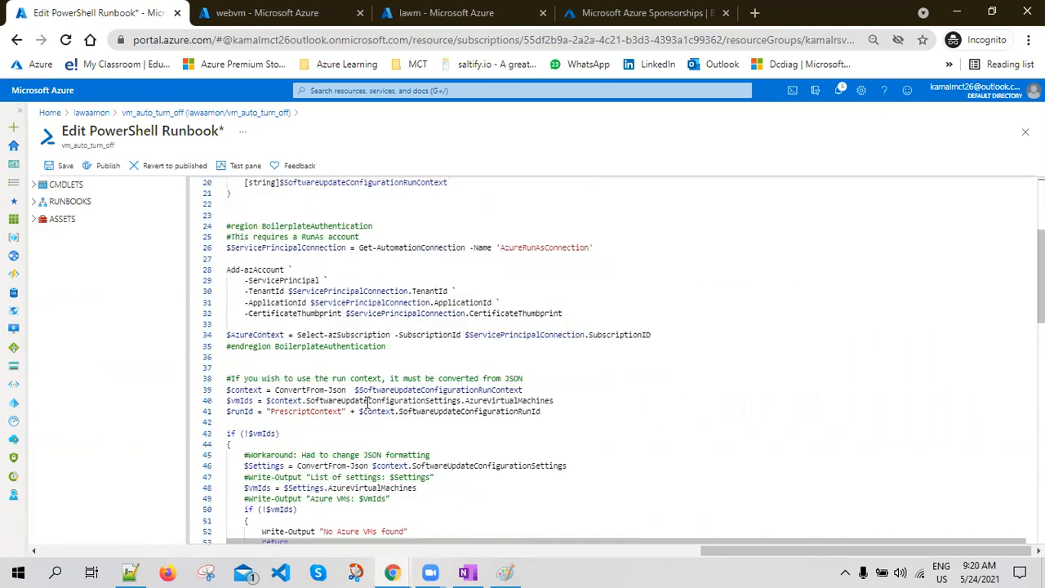
pyautogui.scroll(2, 537, 384)
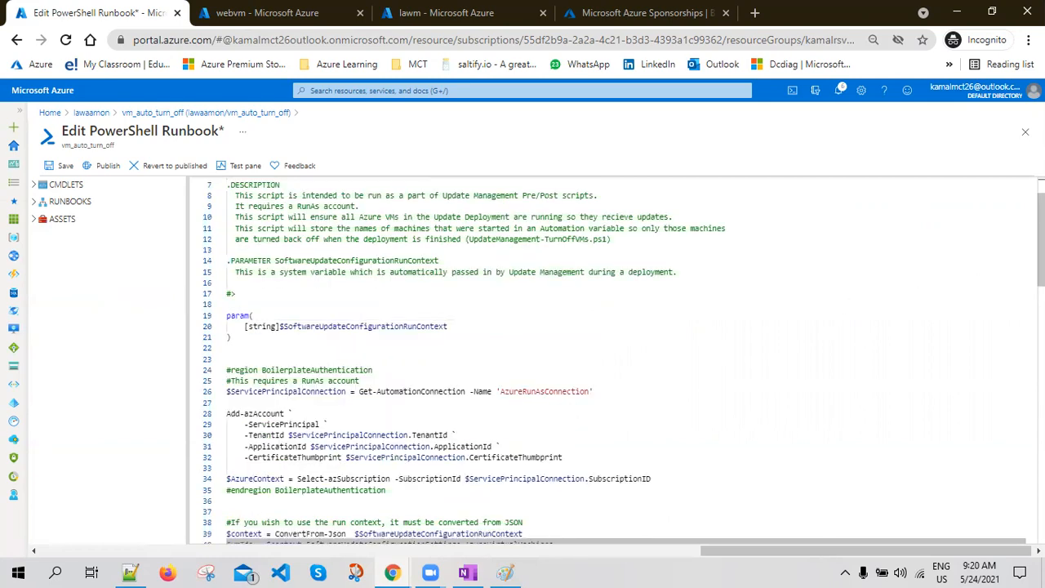
pyautogui.scroll(-7, 538, 384)
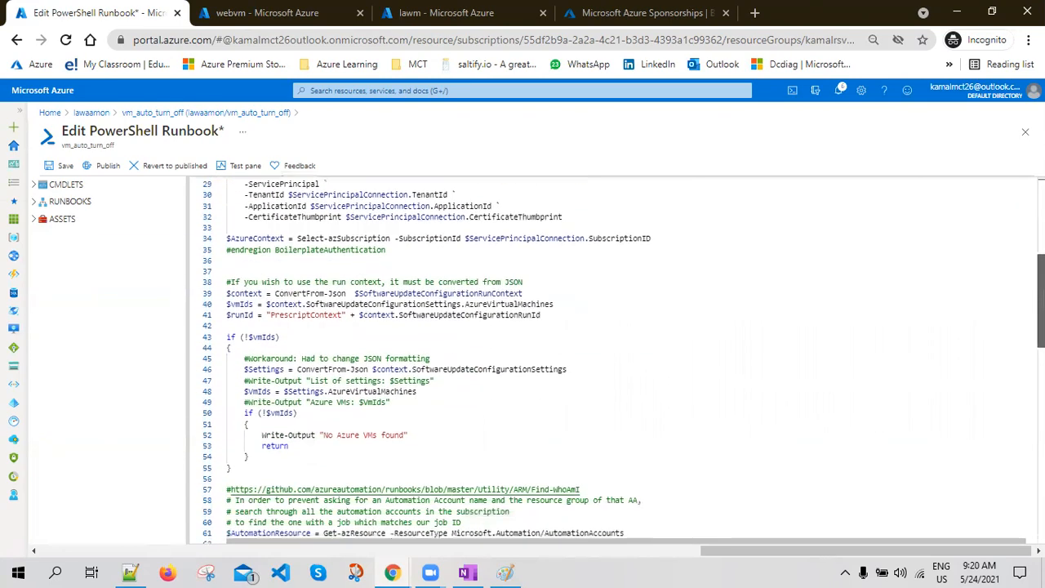
pyautogui.scroll(-8, 612, 360)
pyautogui.scroll(-14, 613, 359)
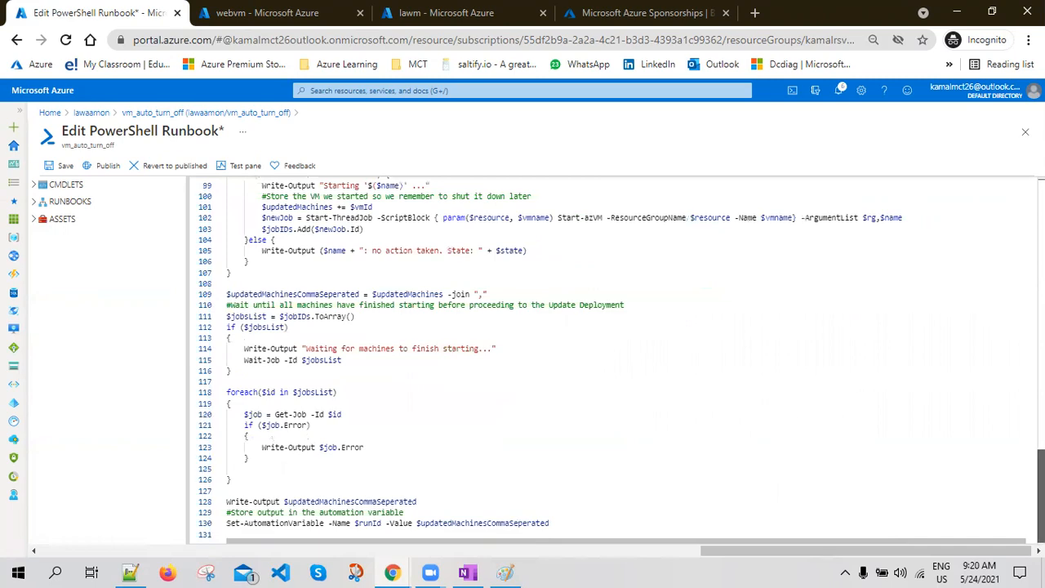
pyautogui.moveTo(1041, 499); pyautogui.dragTo(1041, 223)
pyautogui.scroll(-20, 975, 266)
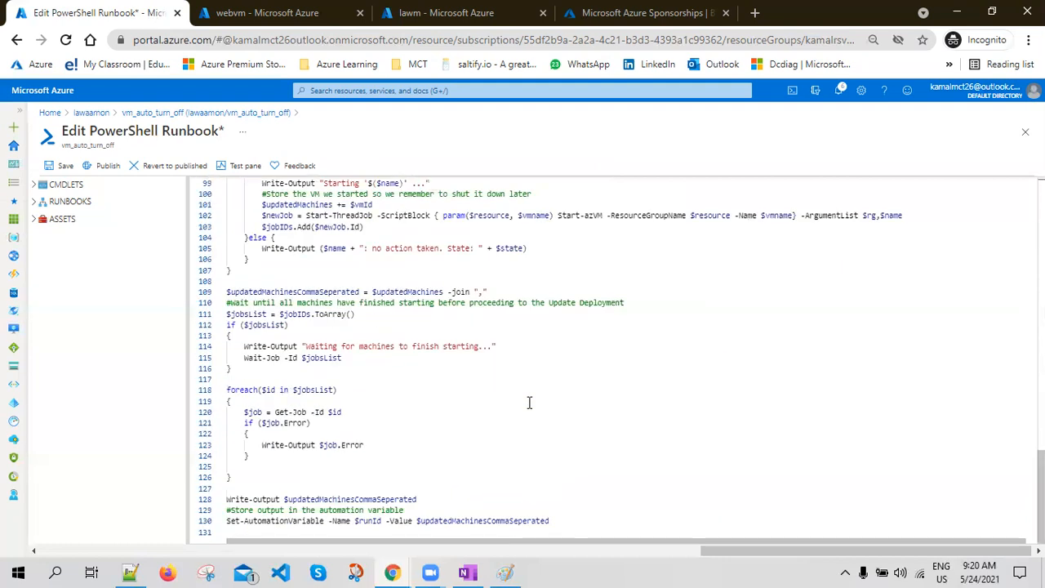
pyautogui.scroll(7, 529, 401)
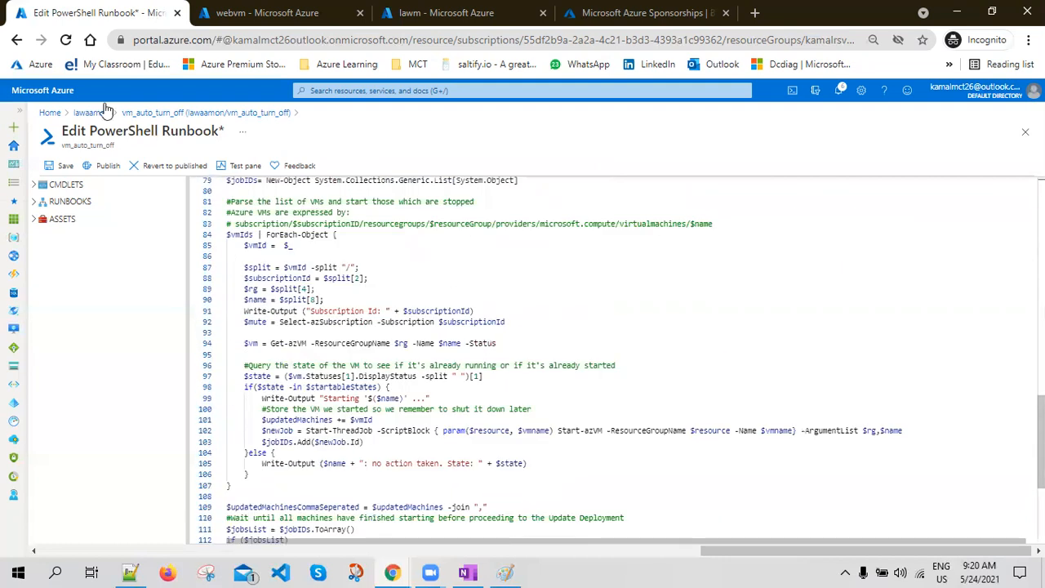
# Revert vm_auto_turn_off to its published version, discarding the unsaved edits.
pyautogui.click(173, 167)
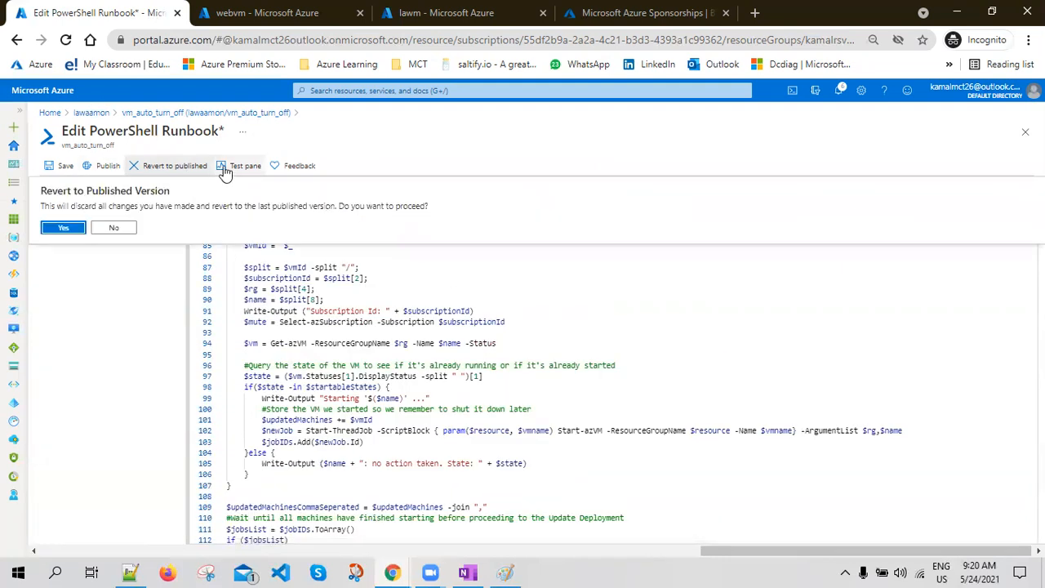
pyautogui.click(65, 229)
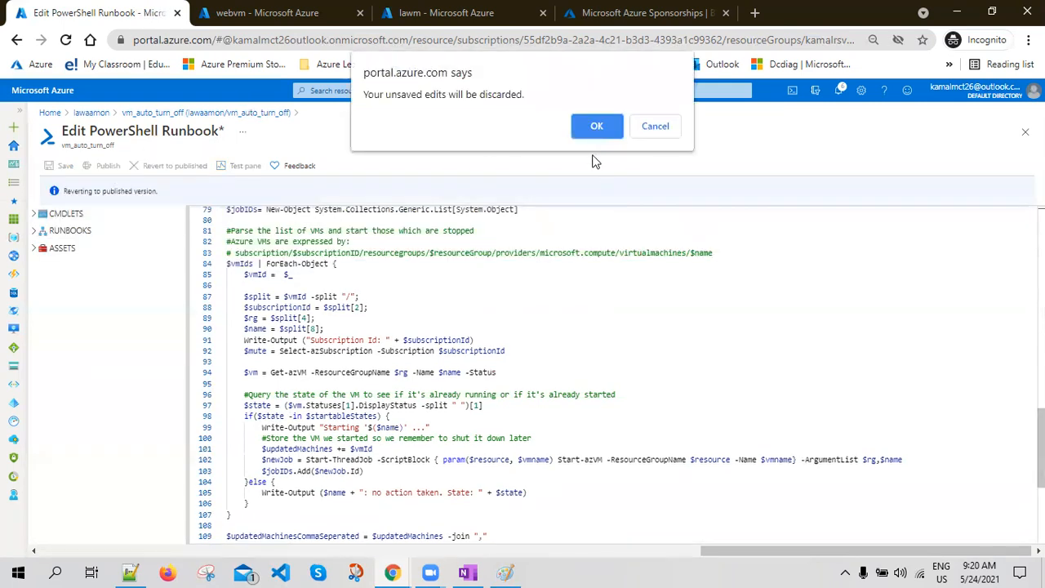
pyautogui.click(597, 125)
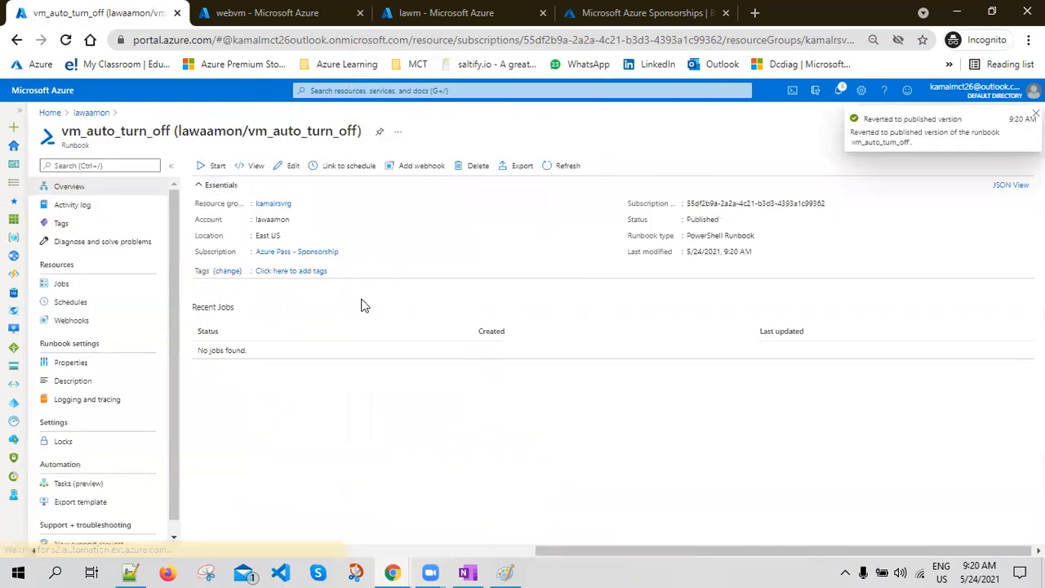
# Inspect the published source, reopen the runbook for editing, and bring up the OneNote script page.
pyautogui.click(249, 166)
pyautogui.scroll(-8, 972, 352)
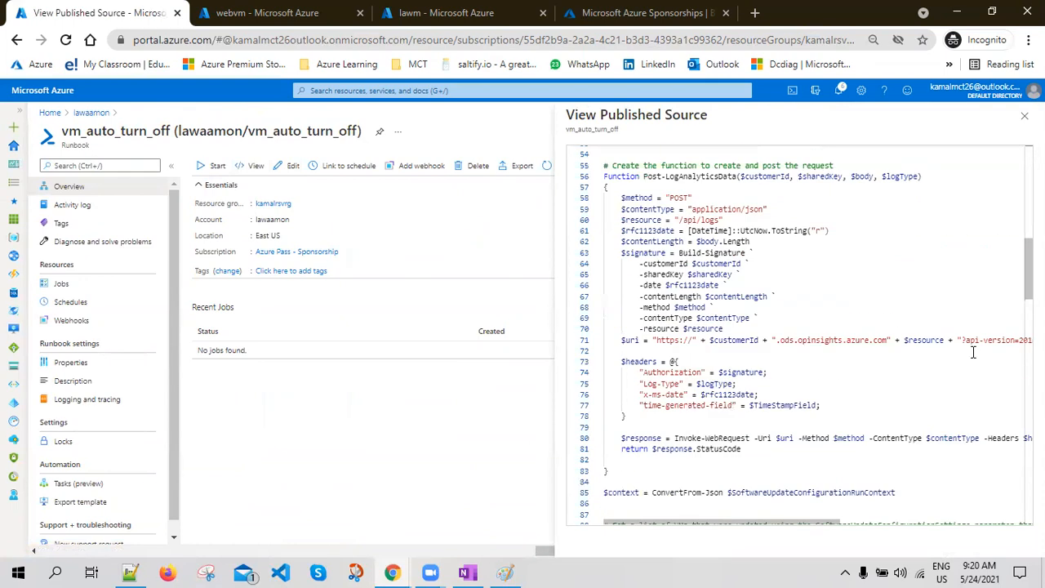
pyautogui.scroll(7, 974, 353)
pyautogui.scroll(2, 729, 353)
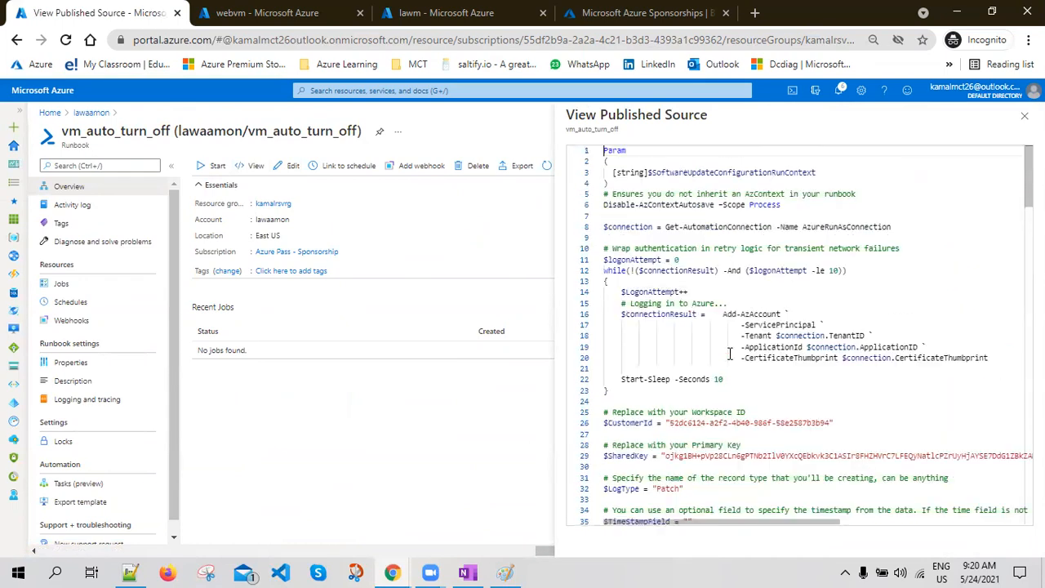
pyautogui.click(773, 370)
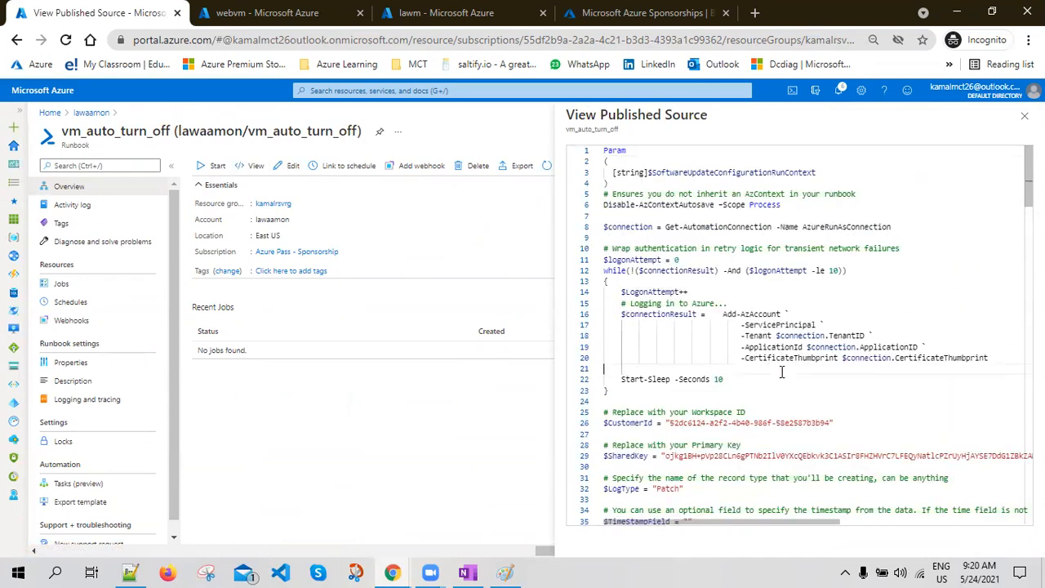
pyautogui.click(290, 166)
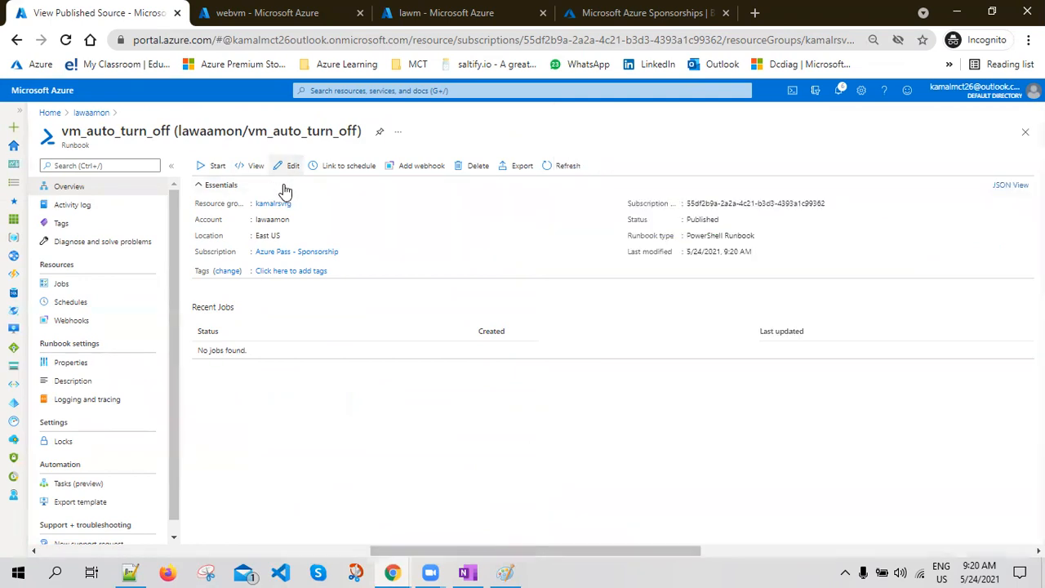
pyautogui.click(467, 572)
# Look over the saved start-VMs script in OneNote.
pyautogui.hotkey('ctrl', 'a')
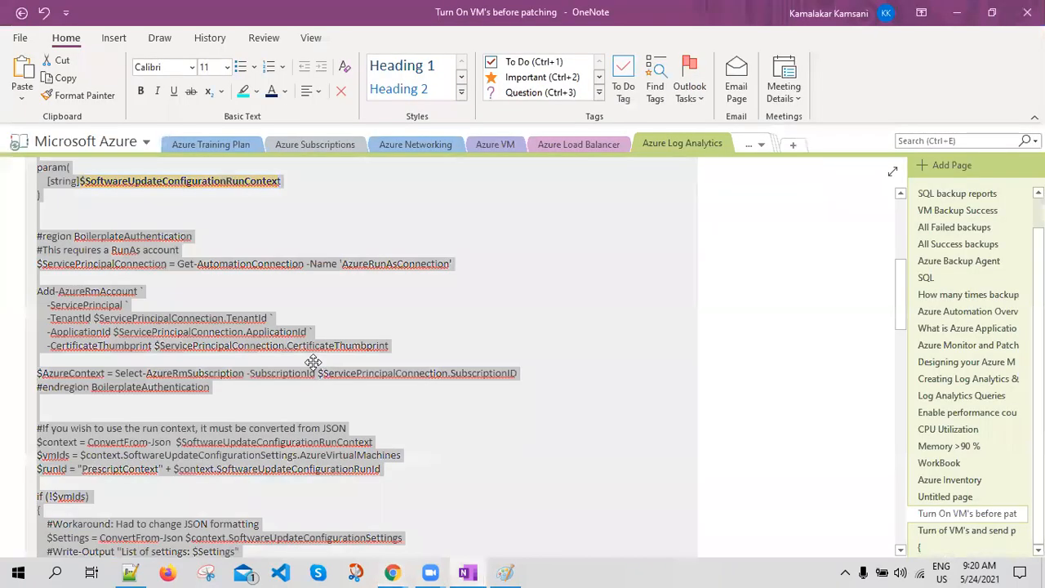
pyautogui.click(415, 450)
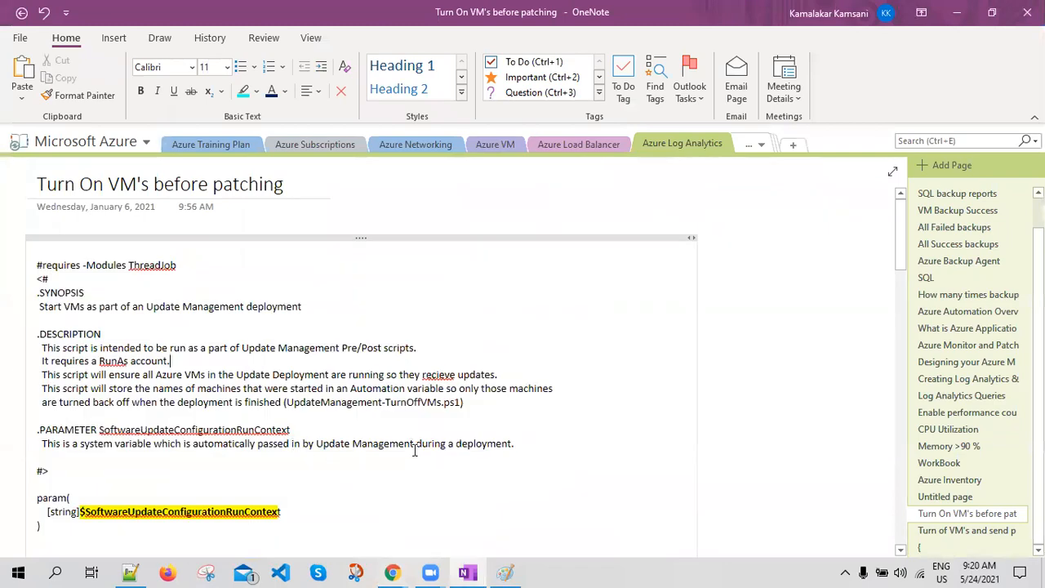
pyautogui.scroll(-3, 418, 451)
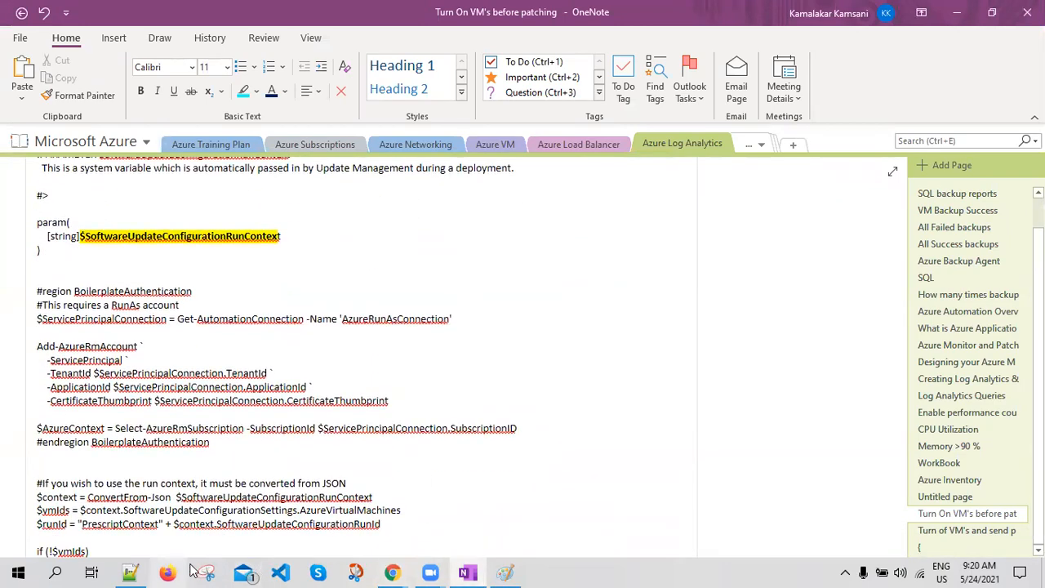
# Select the whole az-based script in Notepad++ and bring back the Azure runbook editor window.
pyautogui.click(130, 573)
pyautogui.scroll(-20, 252, 349)
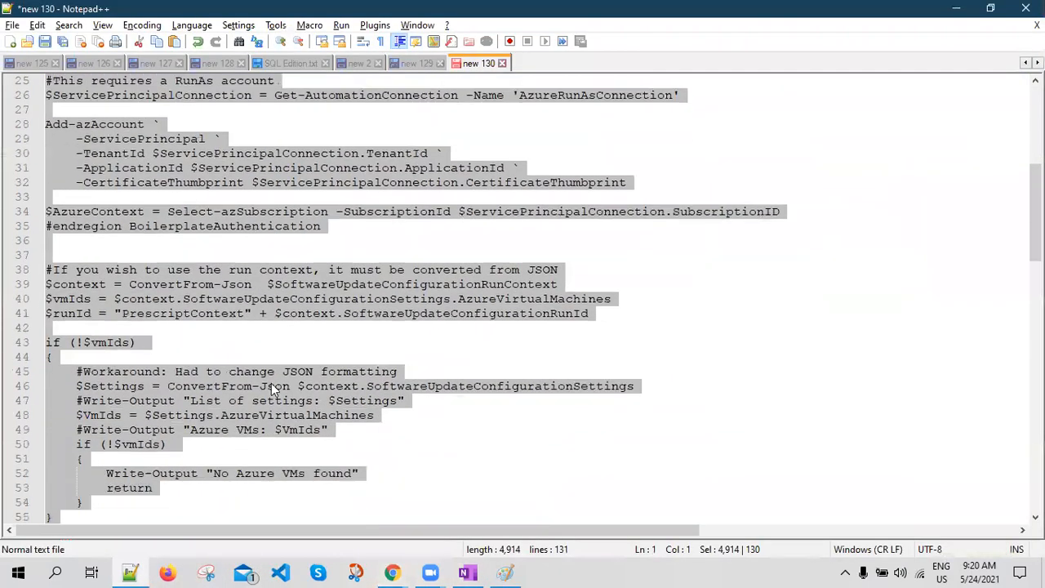
pyautogui.click(301, 403)
pyautogui.scroll(-11, 310, 424)
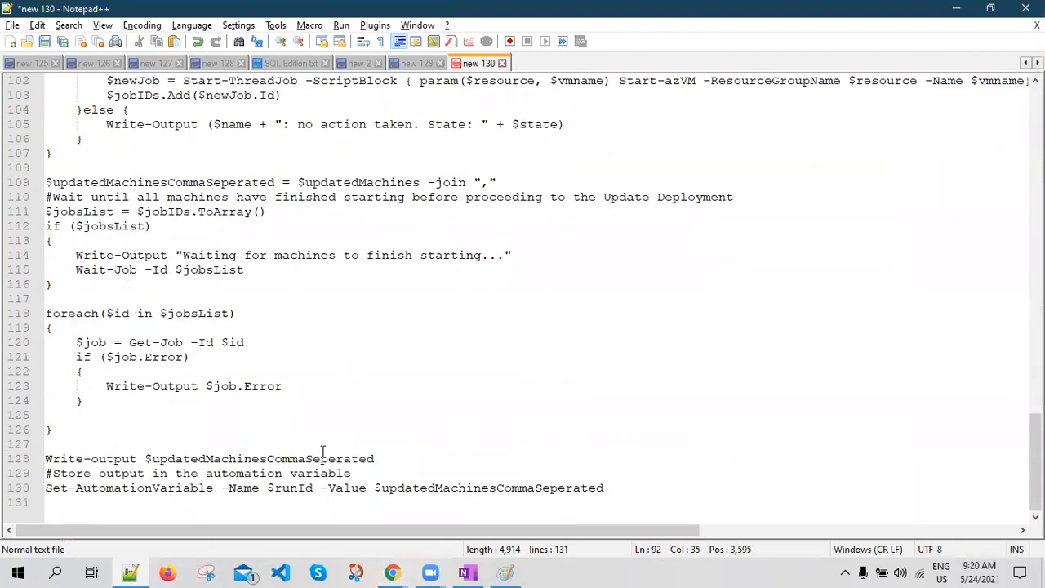
pyautogui.hotkey('ctrl', 'a')
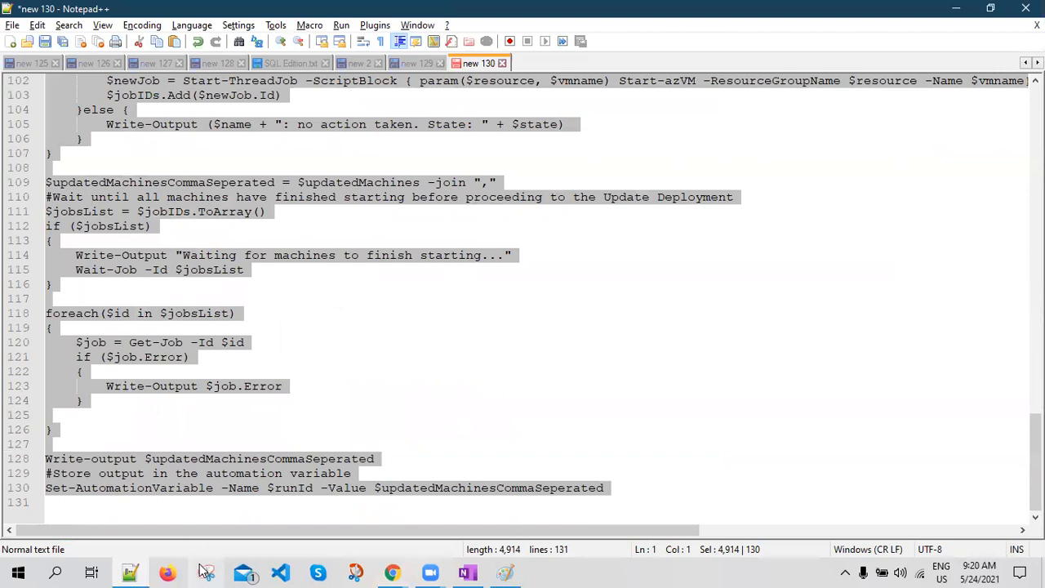
pyautogui.click(392, 572)
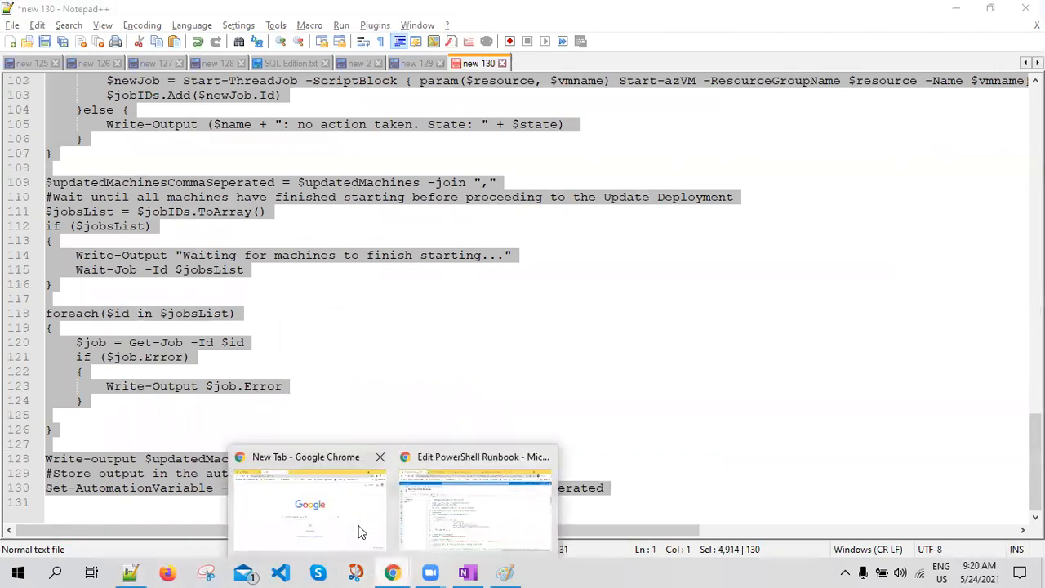
pyautogui.click(432, 483)
# Replace the vm_auto_turn_on draft code with the copied az-based start-VMs script.
pyautogui.click(115, 113)
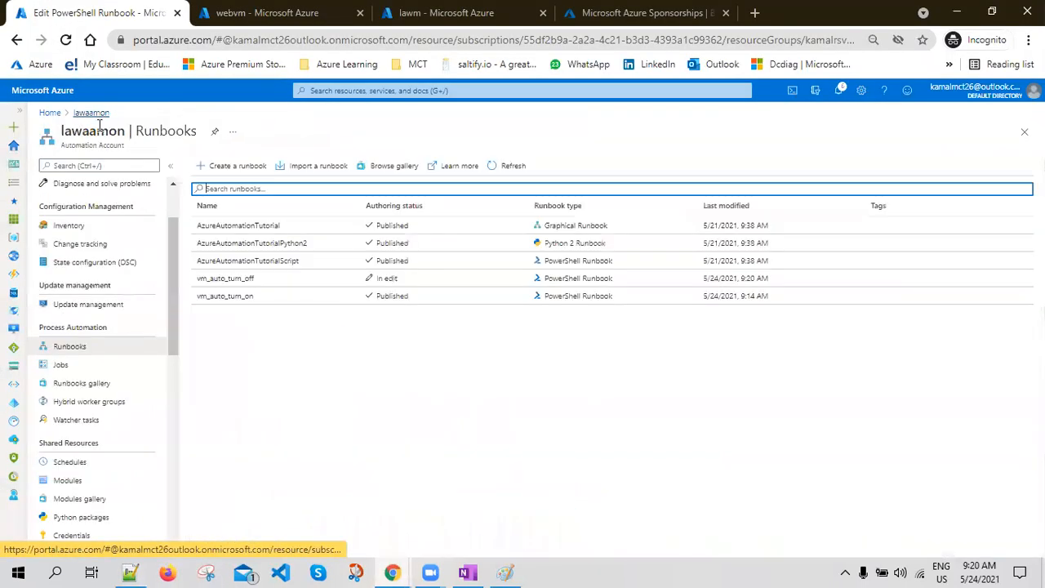
pyautogui.click(229, 296)
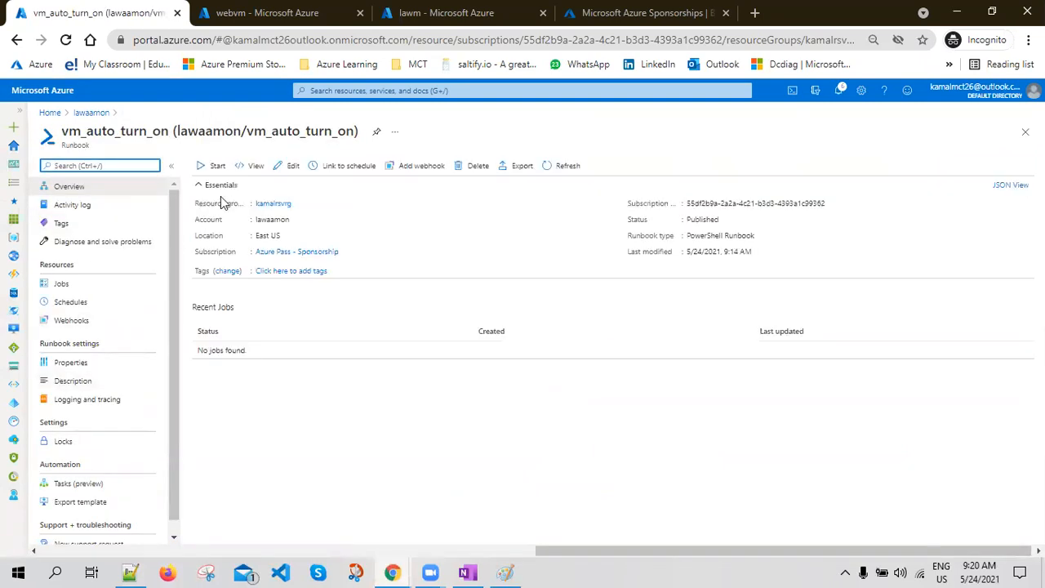
pyautogui.click(283, 170)
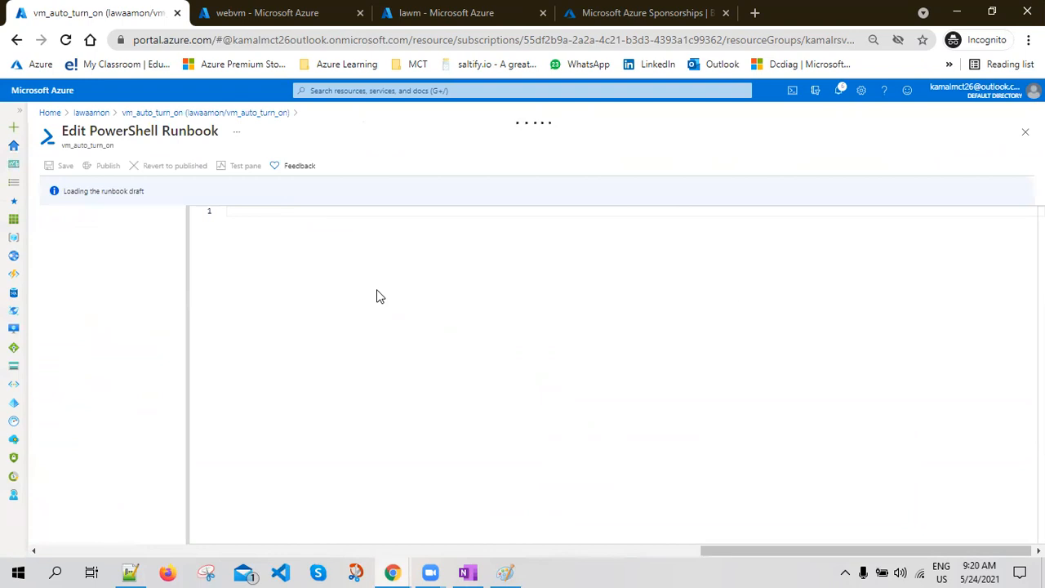
pyautogui.hotkey('ctrl', 'a')
pyautogui.press('Delete')
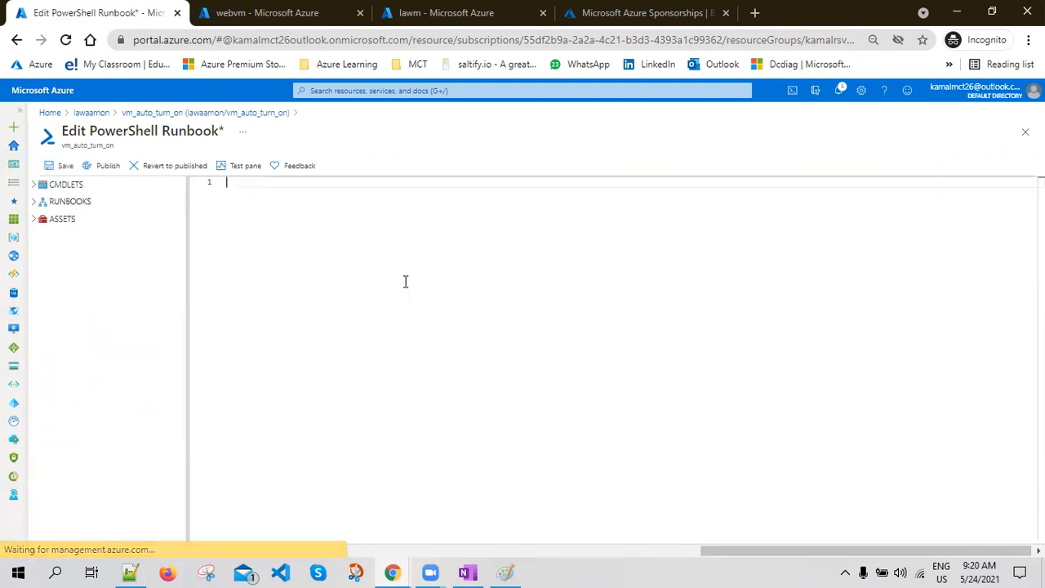
pyautogui.hotkey('ctrl', 'v')
pyautogui.scroll(20, 477, 392)
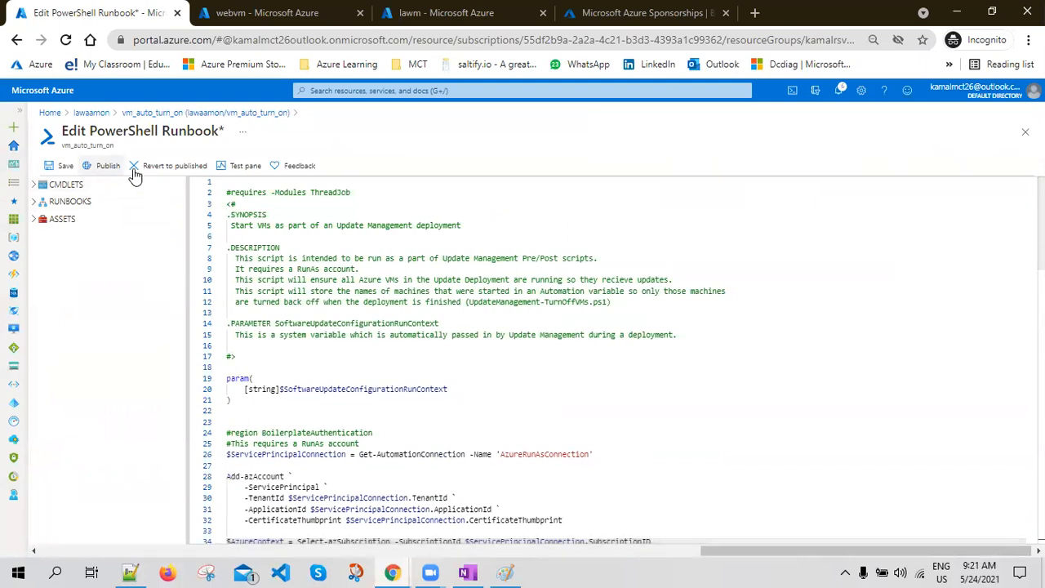
# Publish vm_auto_turn_on, then bring the OneNote notes to the front.
pyautogui.click(102, 165)
pyautogui.click(56, 232)
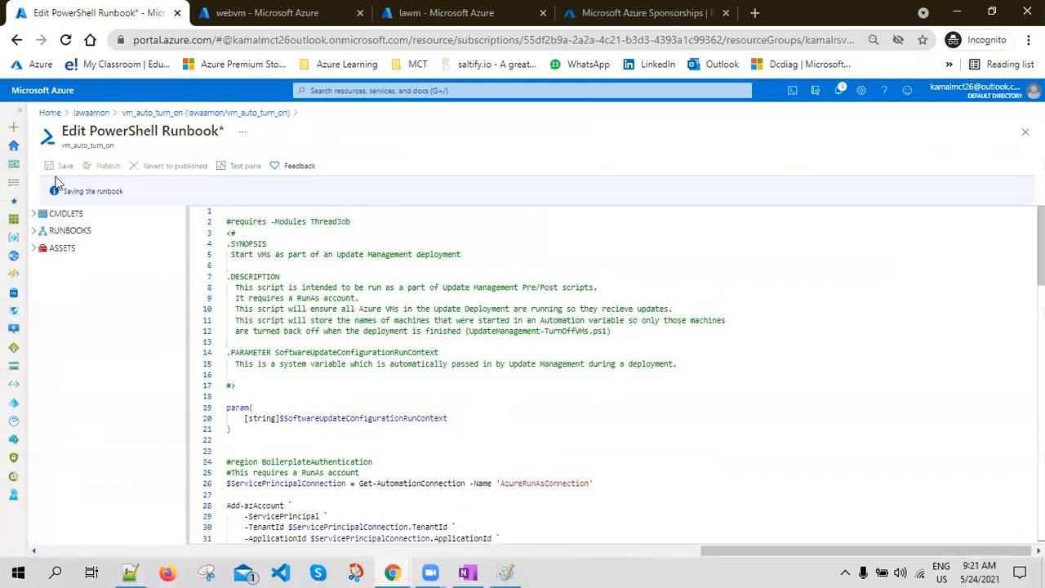
pyautogui.hotkey('alt', 'Tab')
pyautogui.click(463, 571)
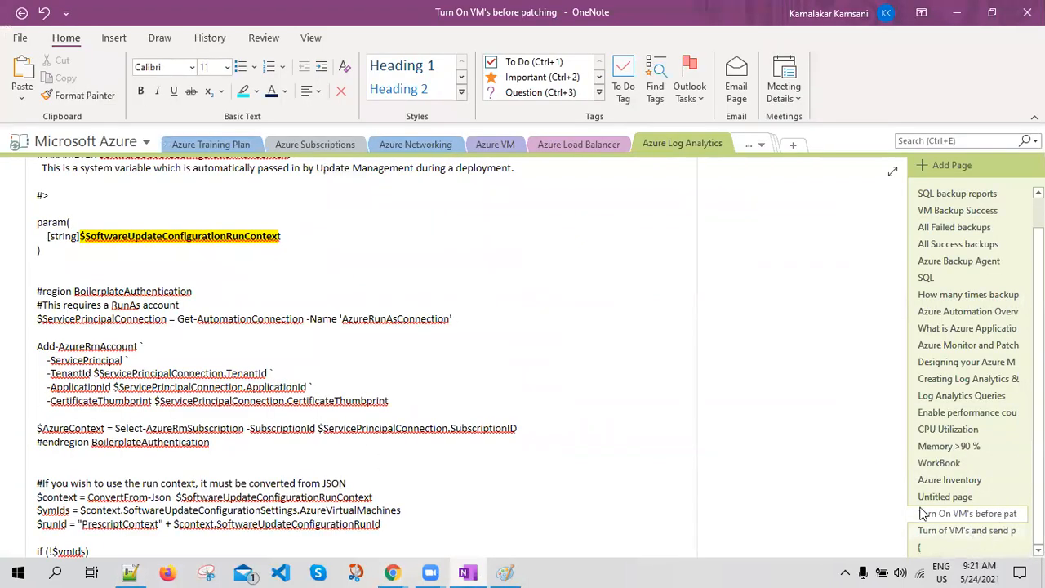
# Copy the stop-VMs script from the OneNote page and paste it over Notepad++'s existing text.
pyautogui.click(939, 530)
pyautogui.click(397, 411)
pyautogui.hotkey('ctrl', 'a')
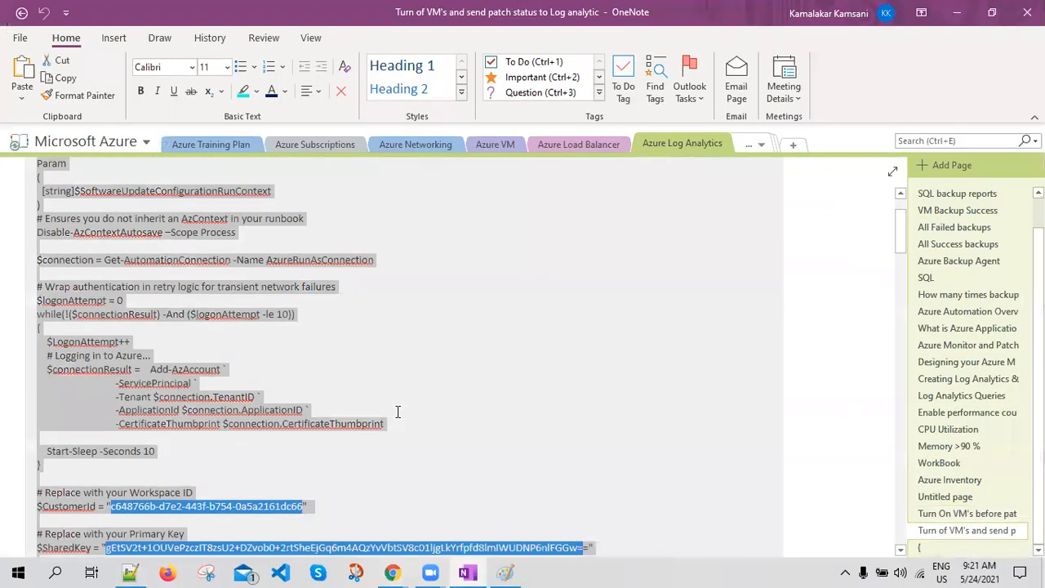
pyautogui.hotkey('alt', 'Tab')
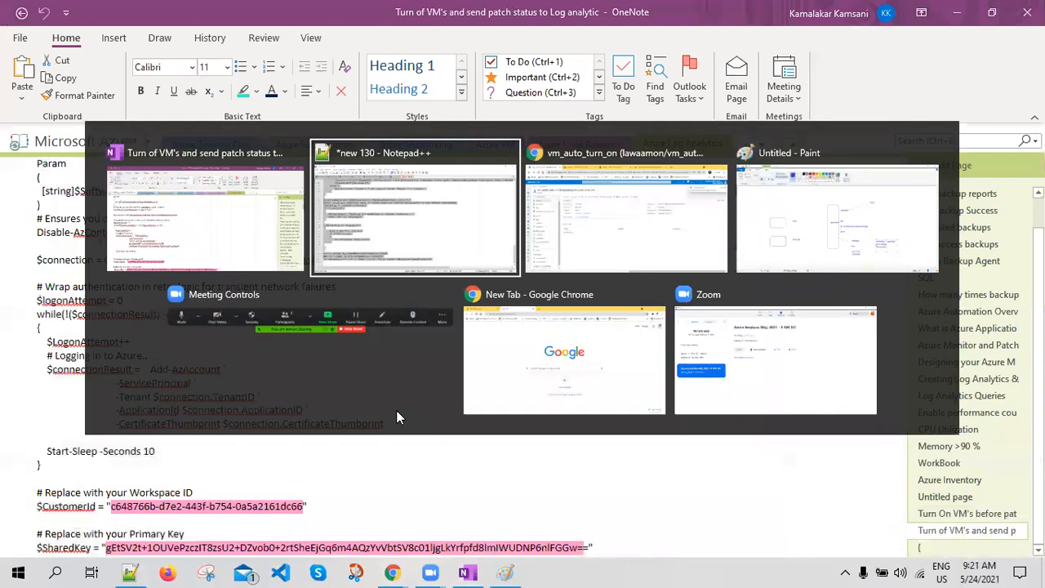
pyautogui.press('Delete')
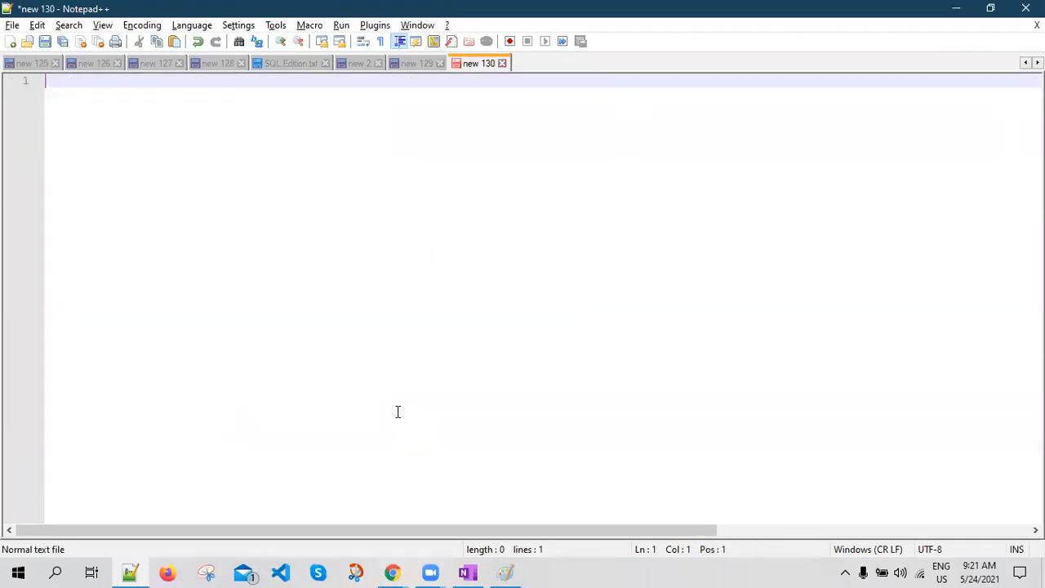
pyautogui.hotkey('ctrl', 'v')
# Run Replace All for 'azurerm' → 'az', finding none, then minimize Notepad++.
pyautogui.hotkey('ctrl', 'h')
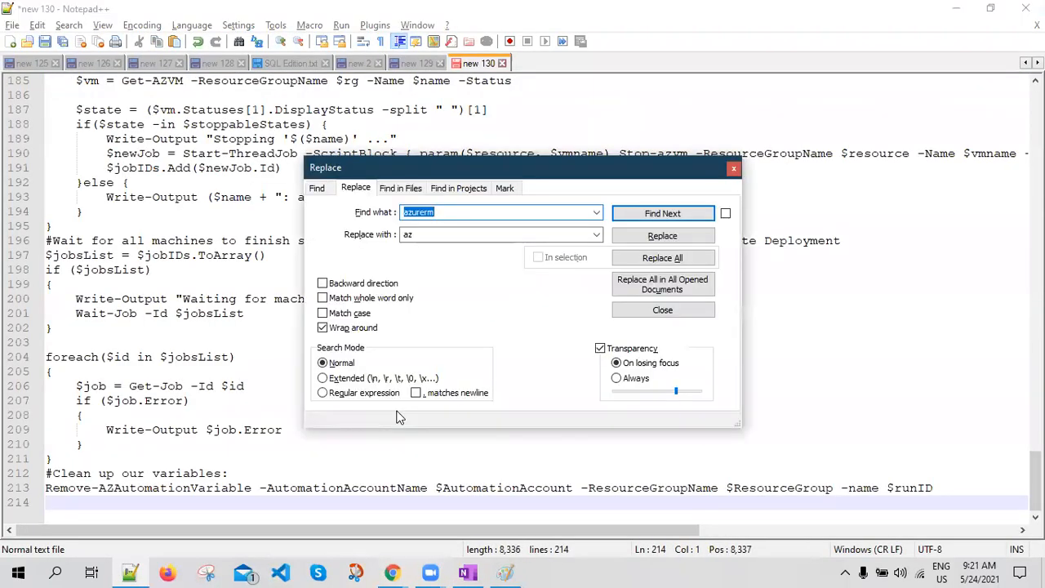
pyautogui.click(670, 257)
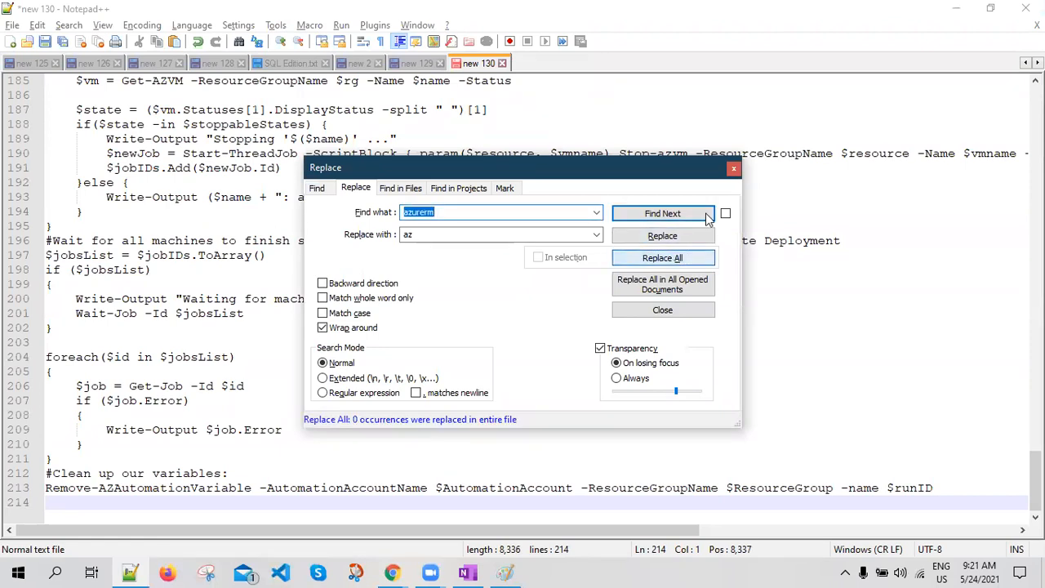
pyautogui.click(733, 170)
pyautogui.click(635, 285)
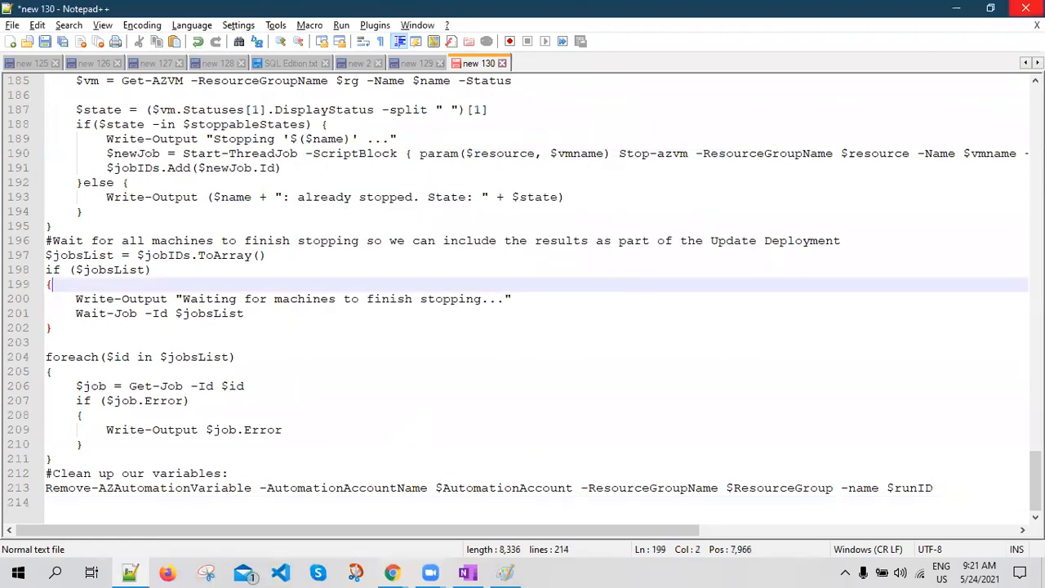
pyautogui.click(957, 9)
pyautogui.click(241, 444)
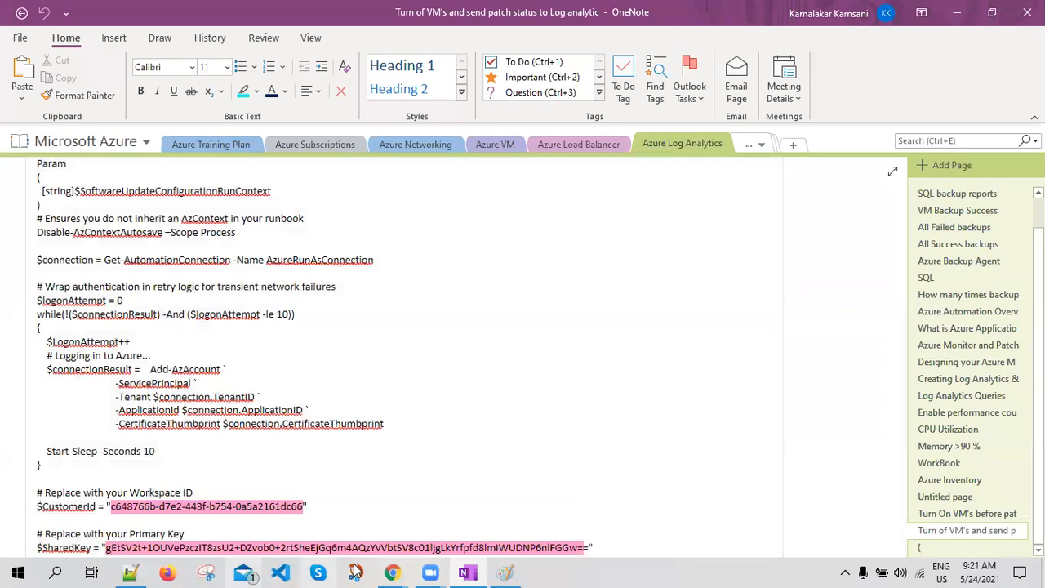
# Open lawaamon's Update management overview from the runbook page.
pyautogui.moveTo(389, 572)
pyautogui.click(420, 522)
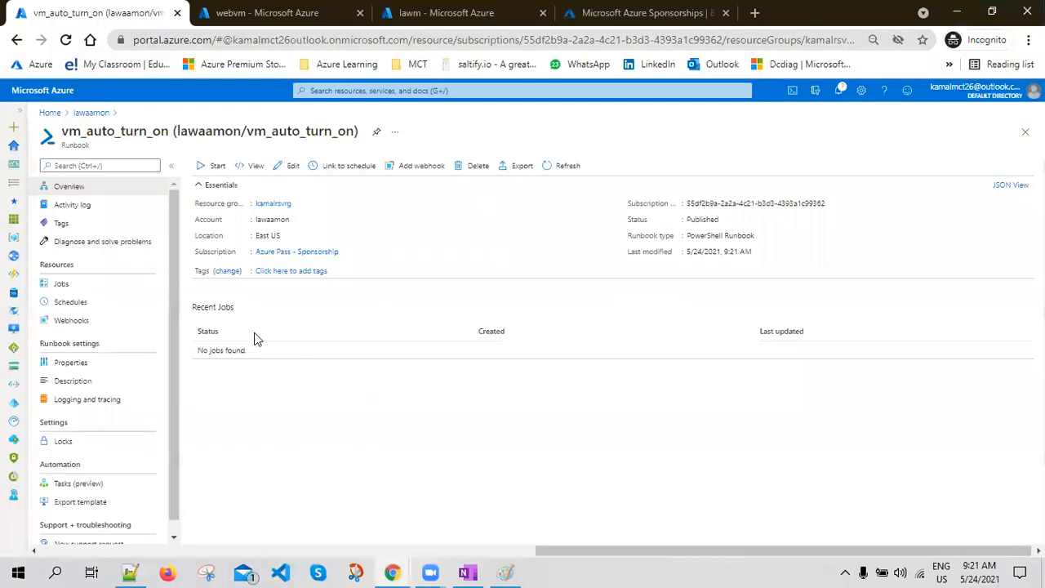
pyautogui.click(97, 113)
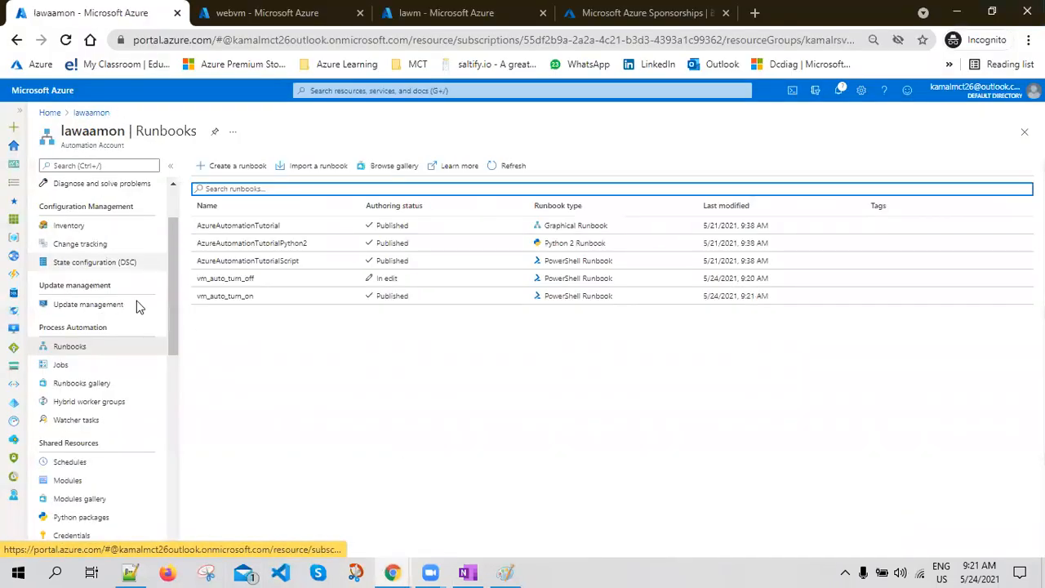
pyautogui.click(645, 356)
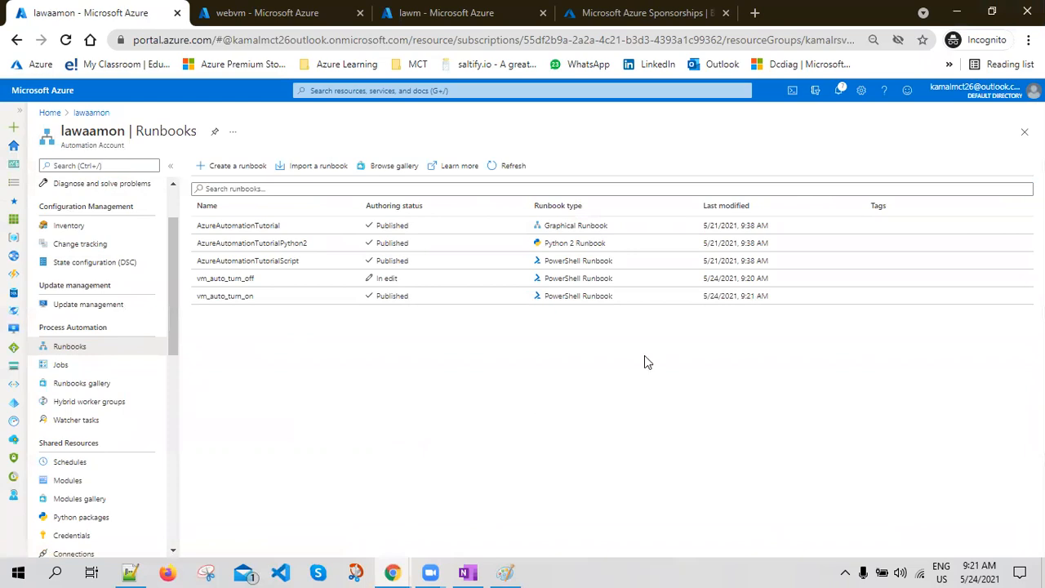
pyautogui.click(88, 304)
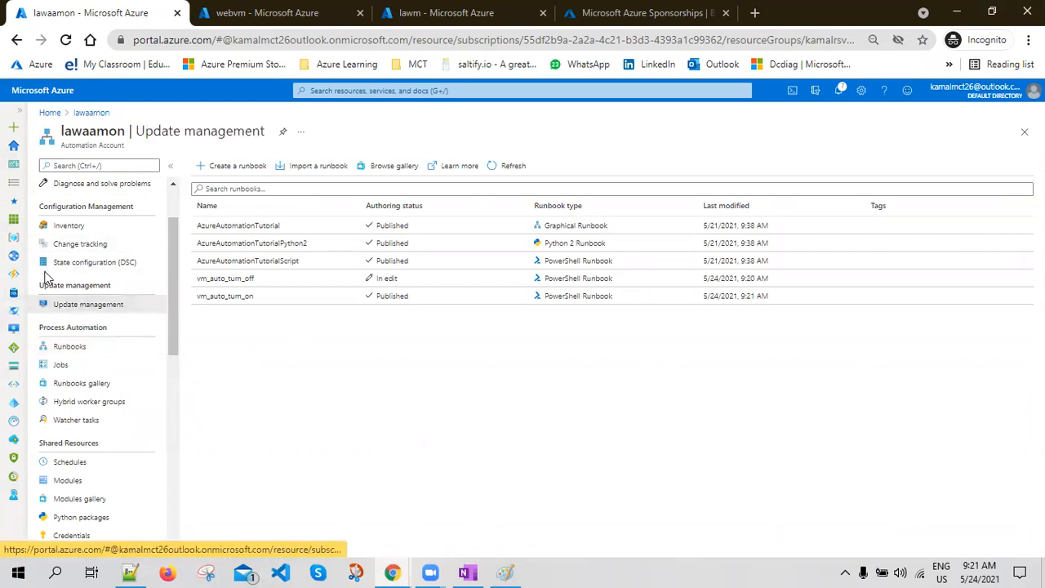
# Tick webvm and win10vm in the Virtual machines list, then return to the Update management tab.
pyautogui.click(331, 8)
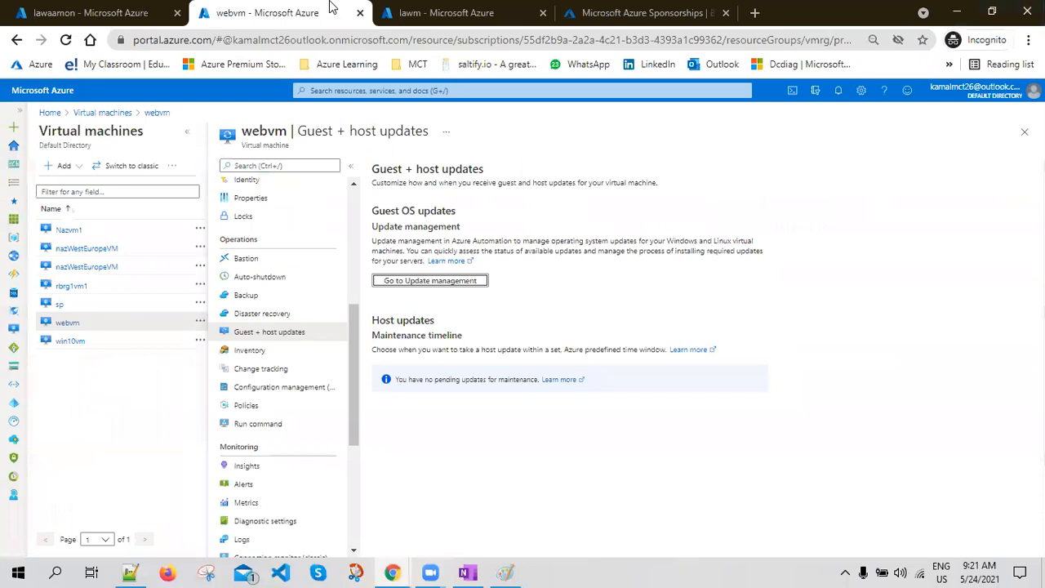
pyautogui.click(104, 112)
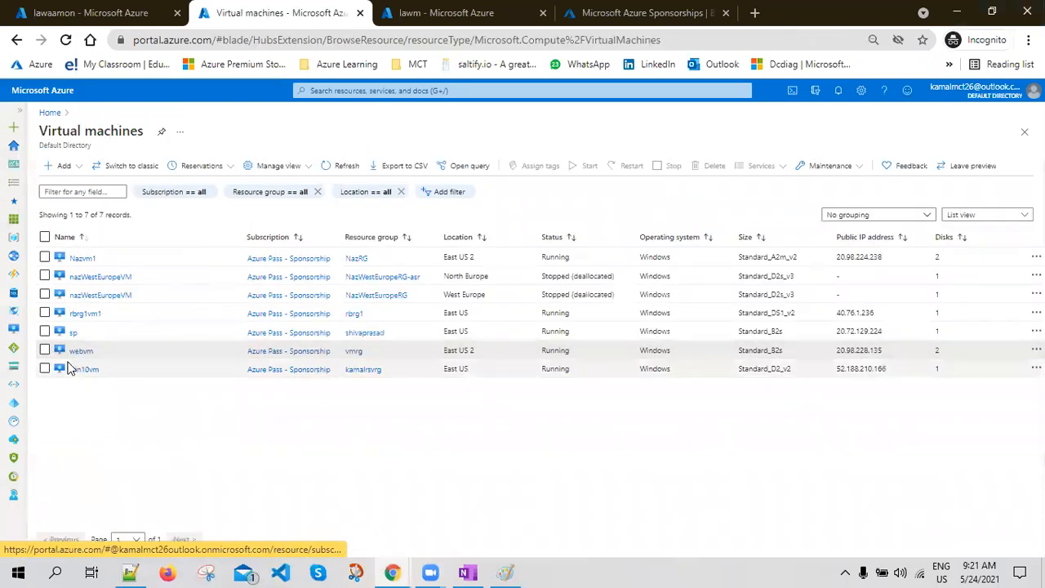
pyautogui.click(44, 350)
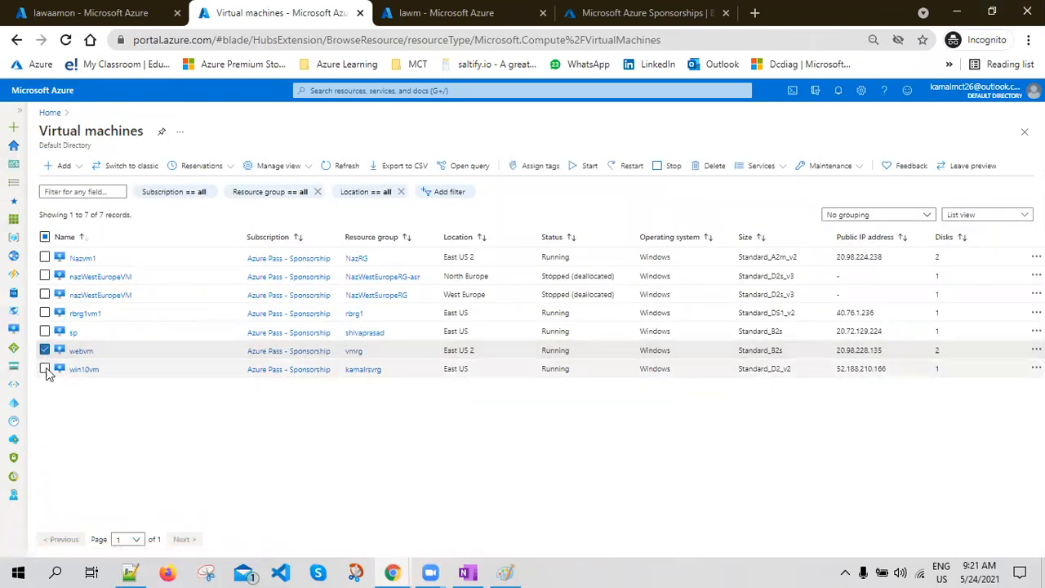
pyautogui.click(44, 368)
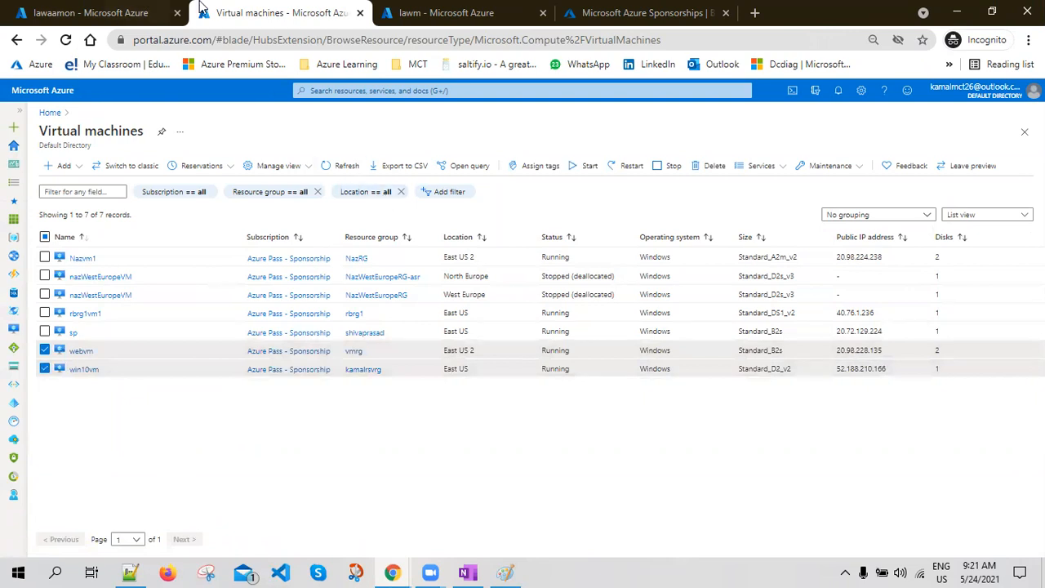
pyautogui.click(119, 10)
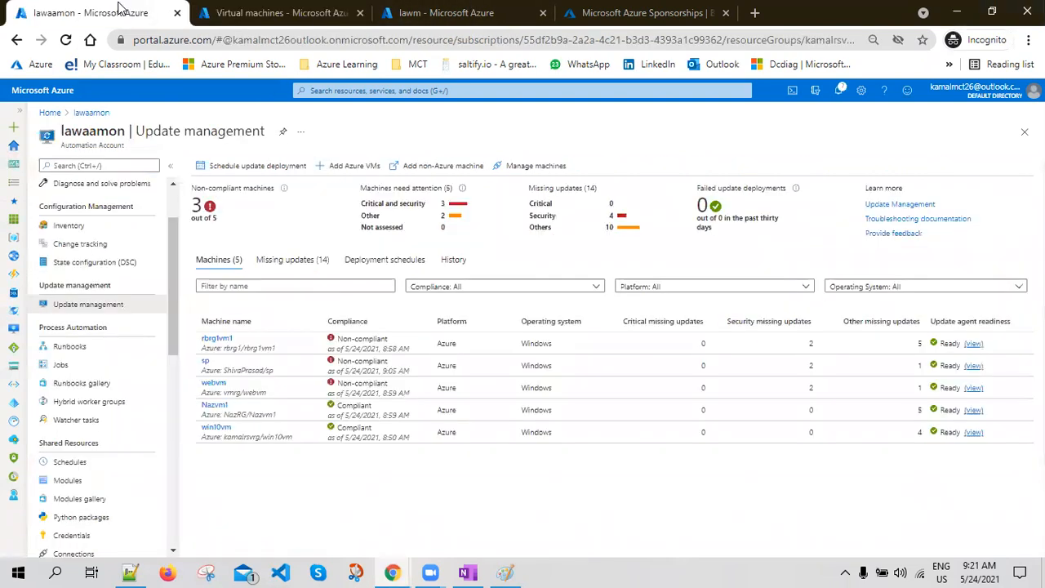
# Start a new update deployment named 'testschedule' and list individual machines to update.
pyautogui.click(249, 166)
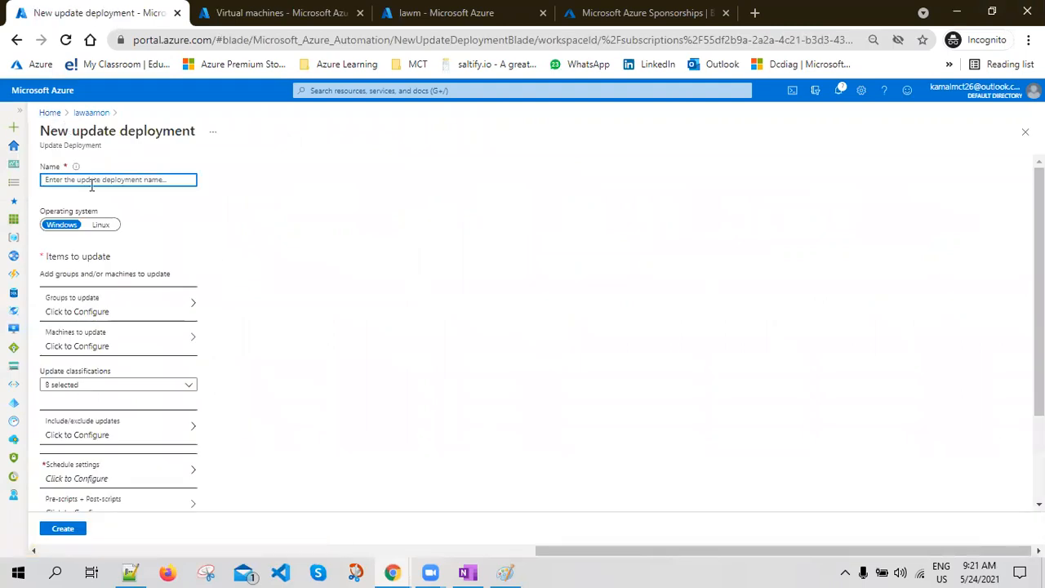
pyautogui.write('testschedule')
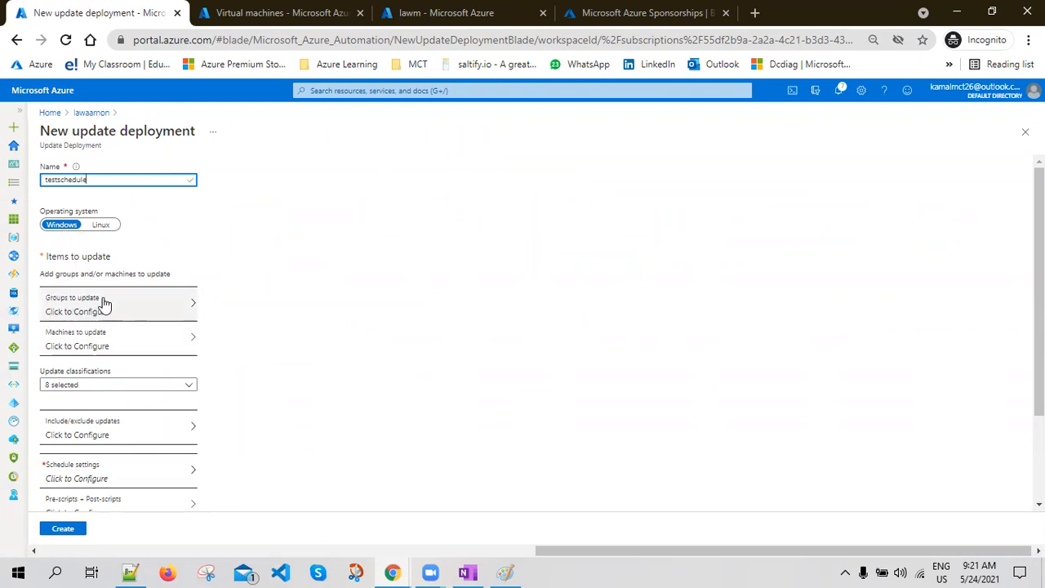
pyautogui.click(57, 346)
pyautogui.click(97, 210)
pyautogui.click(86, 261)
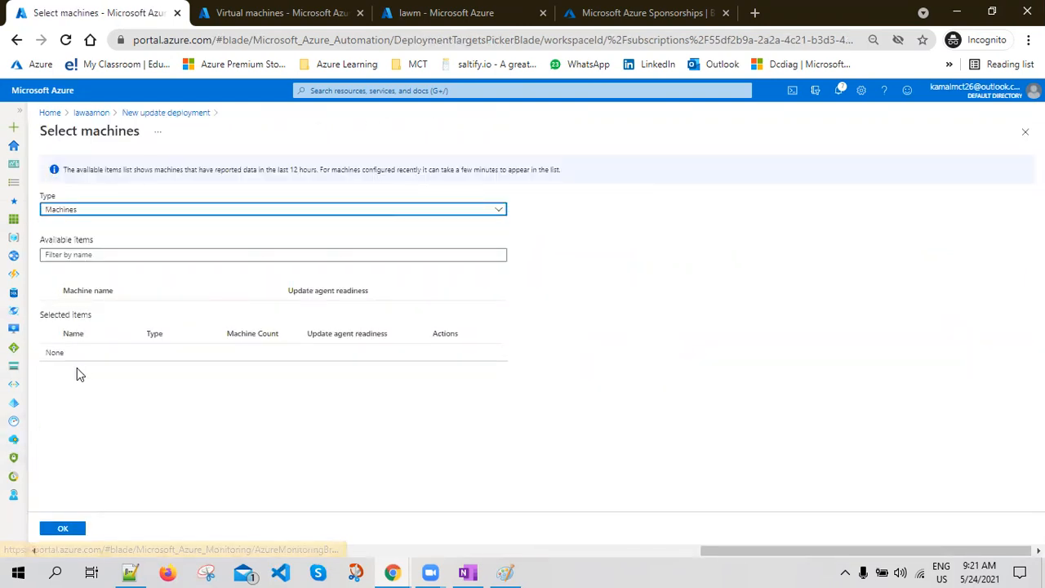
# Select machines Nazvm1, sp, rbrg1vm1, webvm and win10vm for the deployment.
pyautogui.click(73, 310)
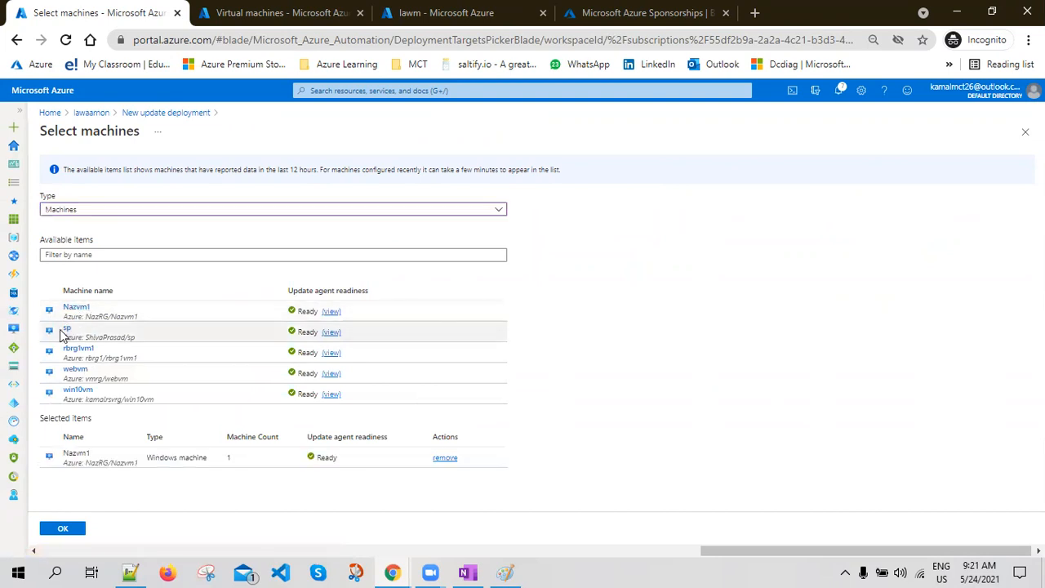
pyautogui.click(68, 334)
pyautogui.click(70, 353)
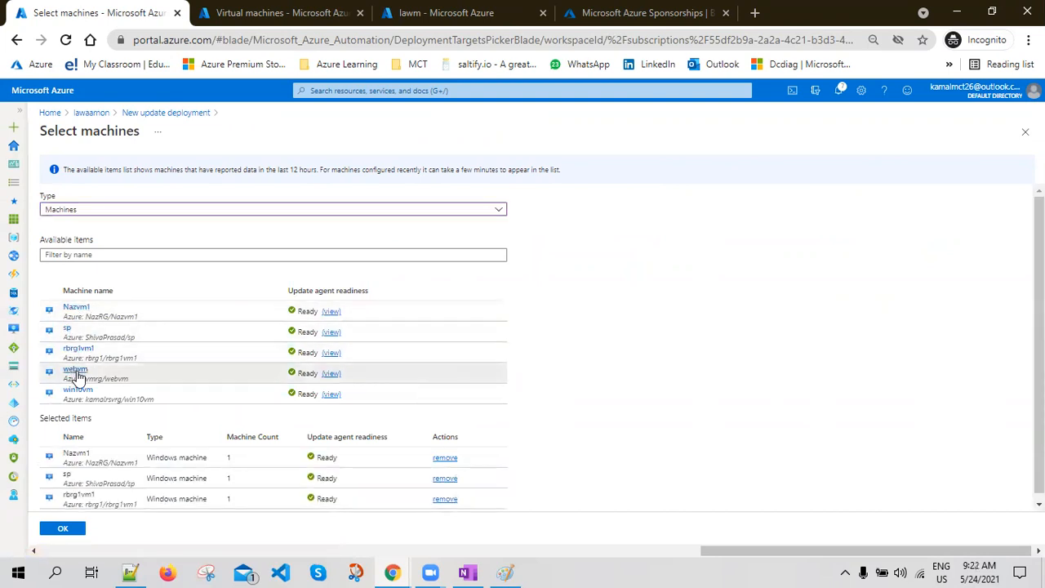
pyautogui.click(75, 374)
pyautogui.click(77, 395)
pyautogui.click(65, 528)
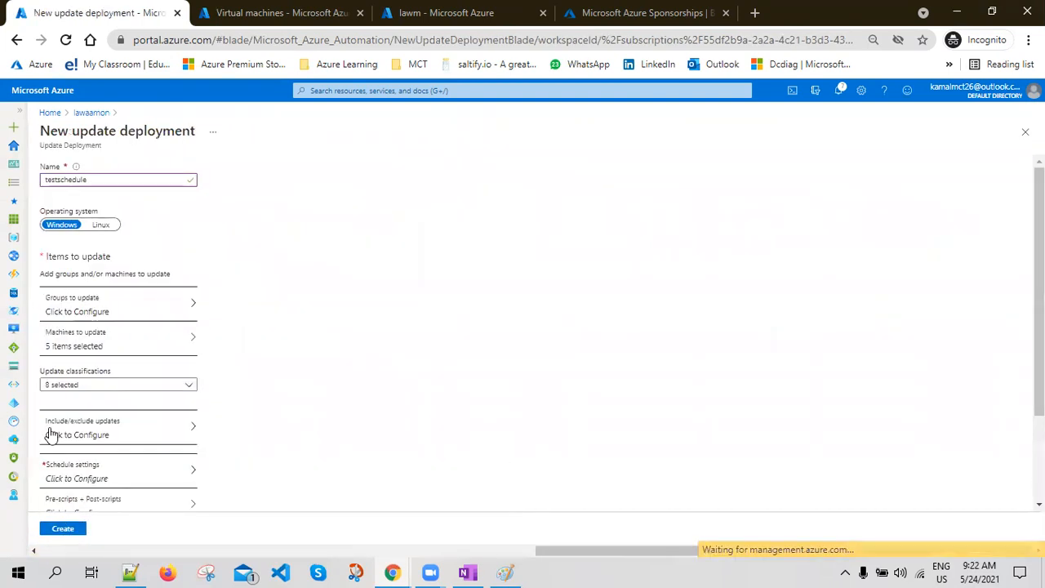
# Leave classifications and include/exclude updates unchanged, then edit the schedule start time.
pyautogui.click(90, 384)
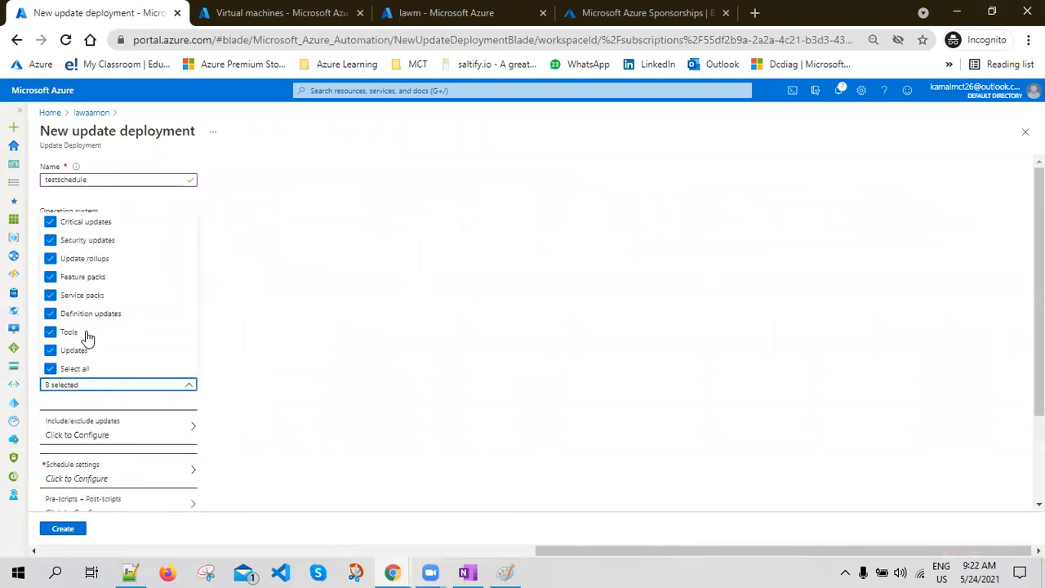
pyautogui.click(357, 327)
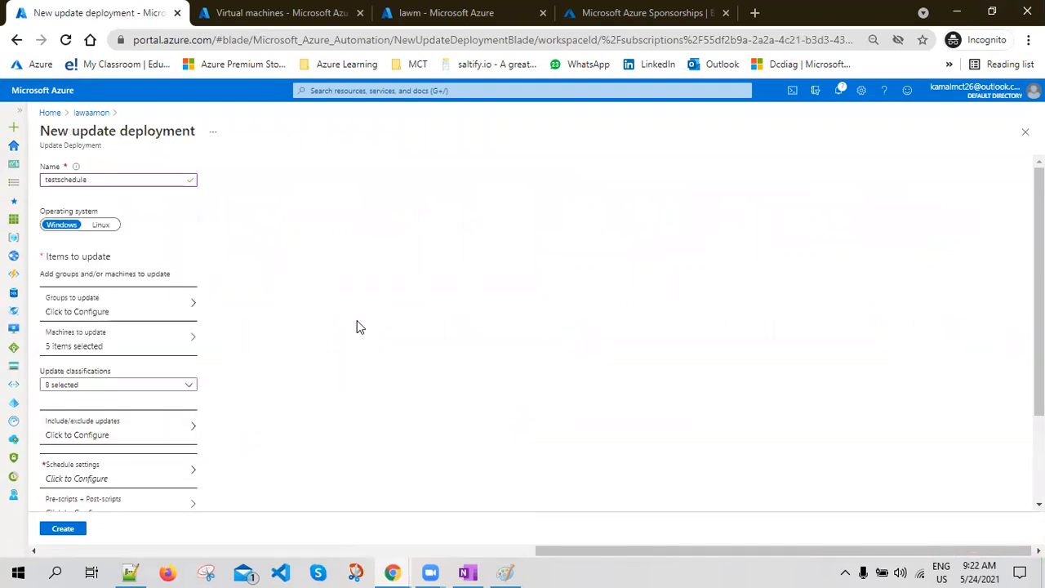
pyautogui.scroll(-3, 357, 327)
pyautogui.click(107, 321)
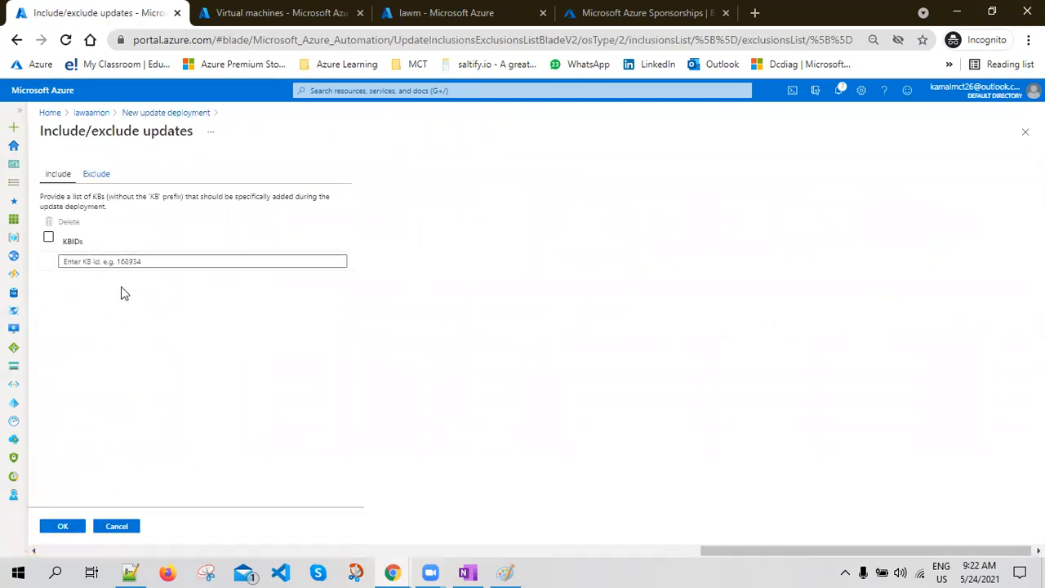
pyautogui.click(118, 527)
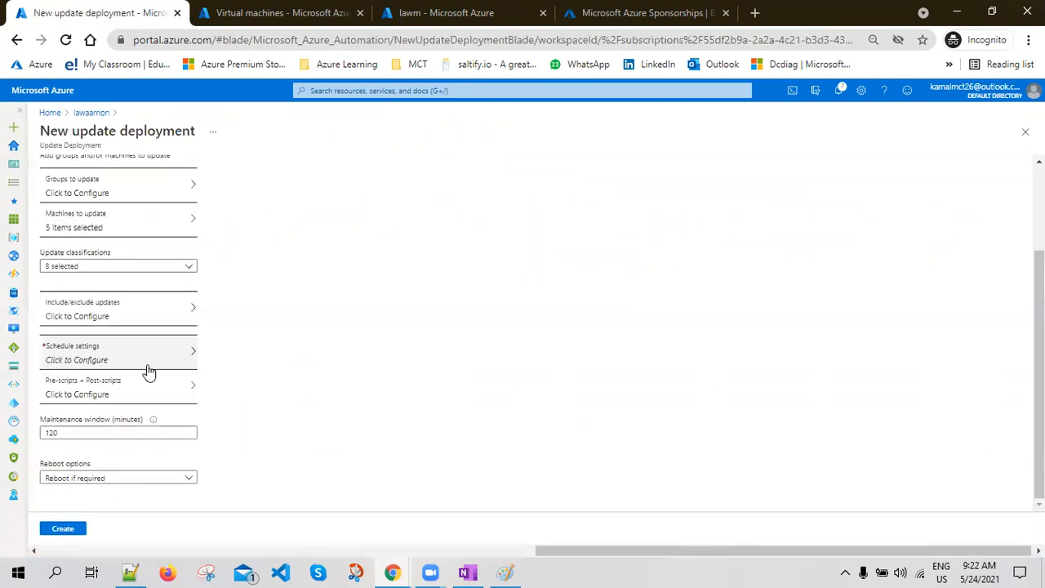
pyautogui.click(80, 356)
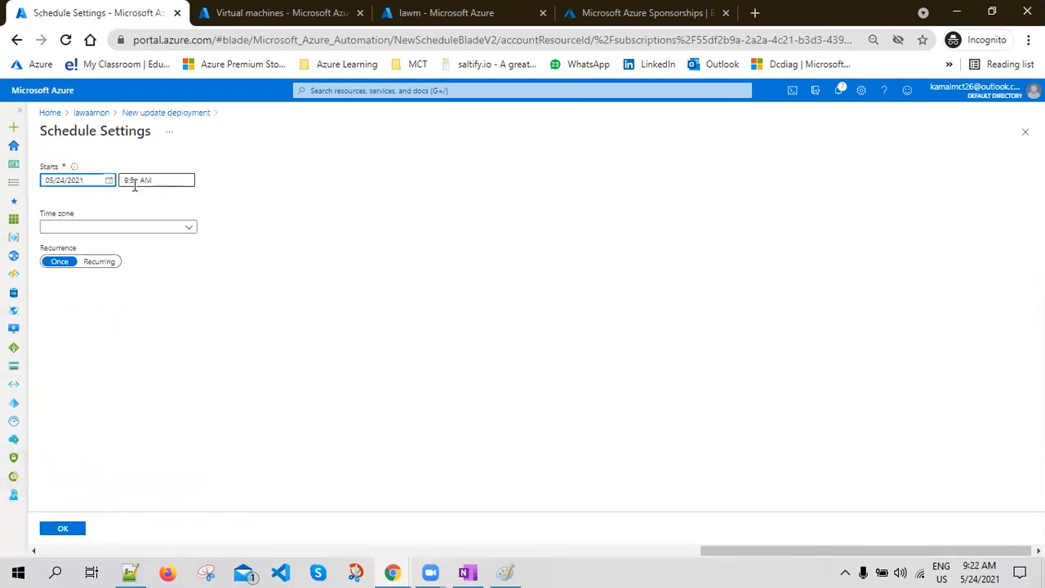
pyautogui.click(125, 176)
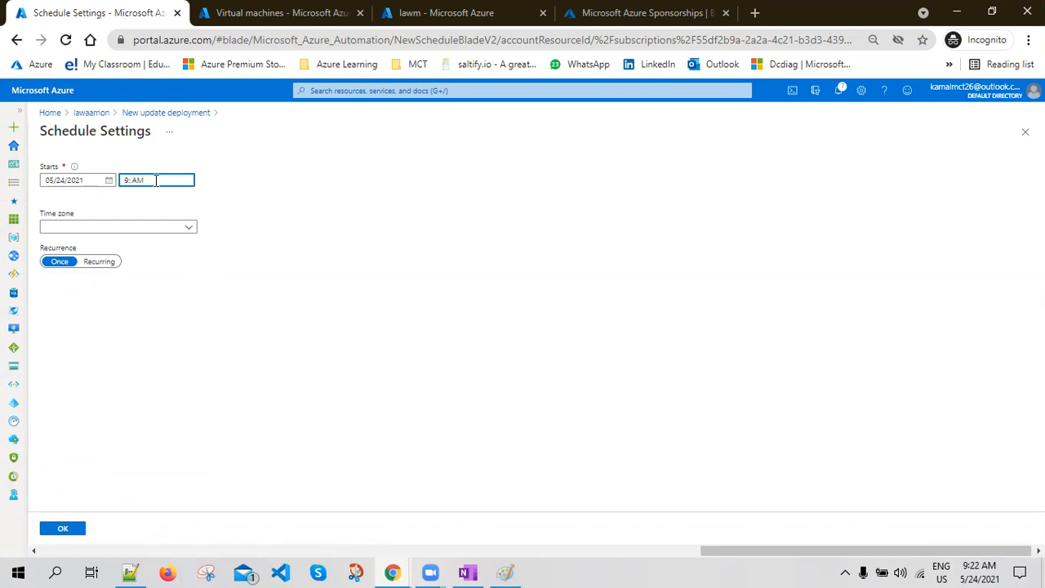
# Set the one-time schedule's time zone to India Standard Time, then bring up the pre- and post-script picker.
pyautogui.click(180, 228)
pyautogui.scroll(-20, 144, 438)
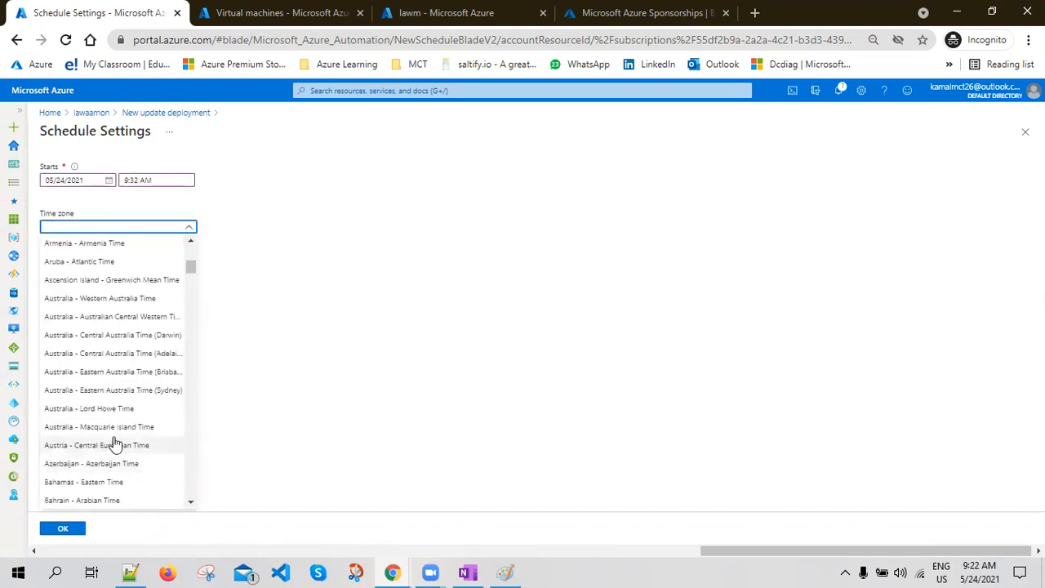
pyautogui.scroll(-15, 115, 390)
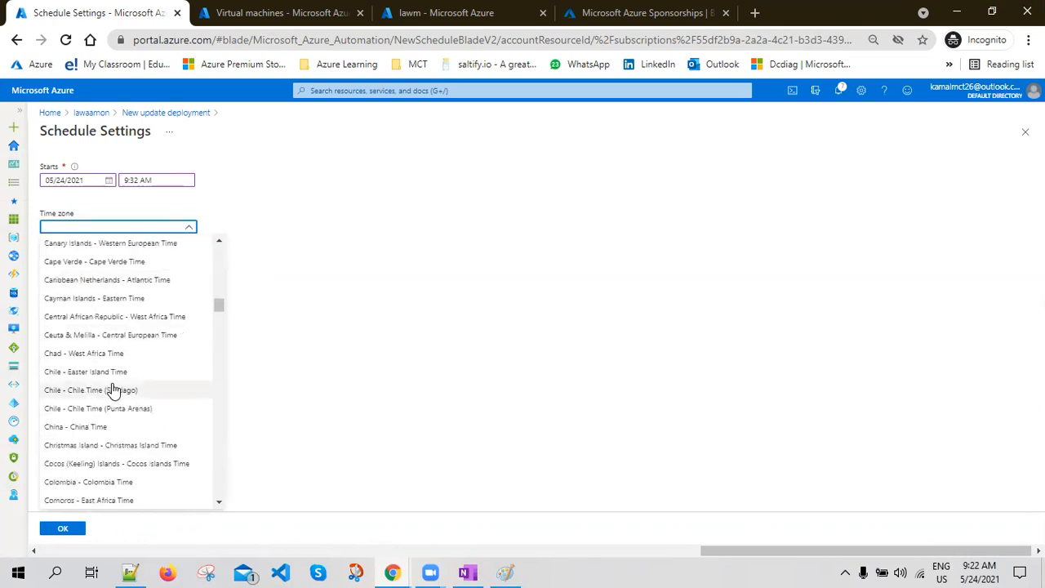
pyautogui.scroll(-12, 124, 409)
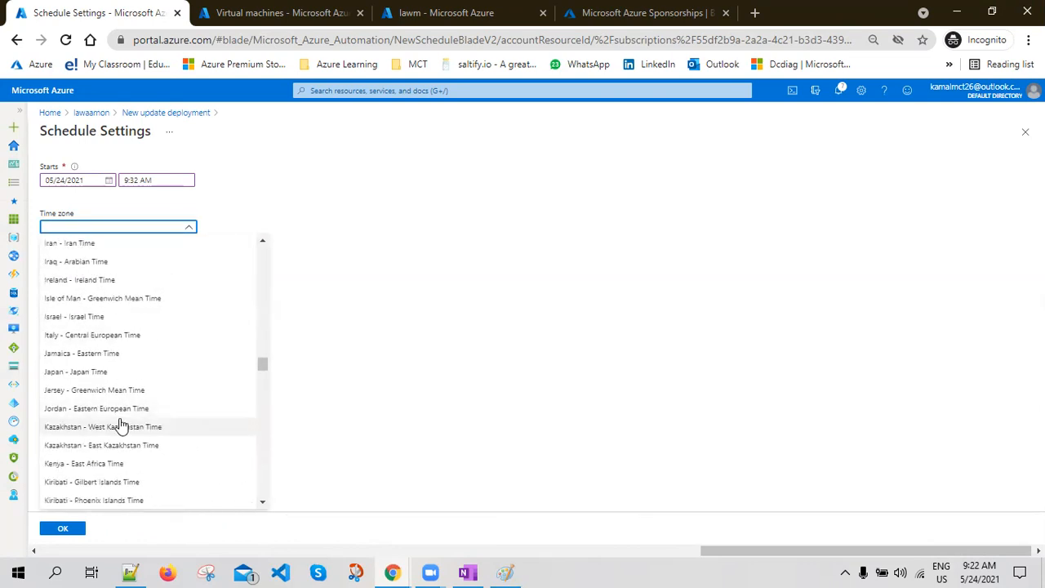
pyautogui.scroll(1, 120, 423)
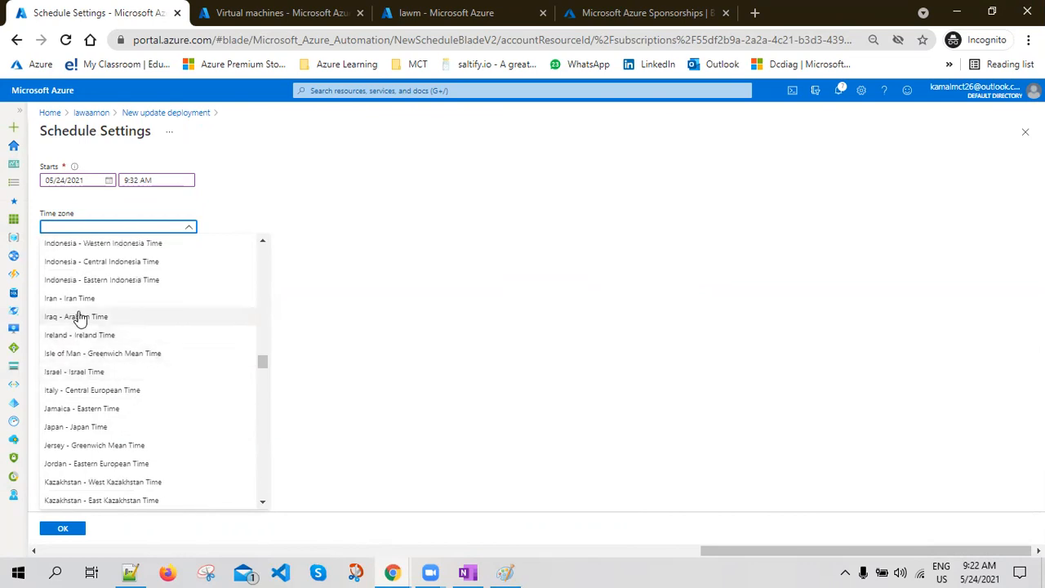
pyautogui.scroll(1, 79, 279)
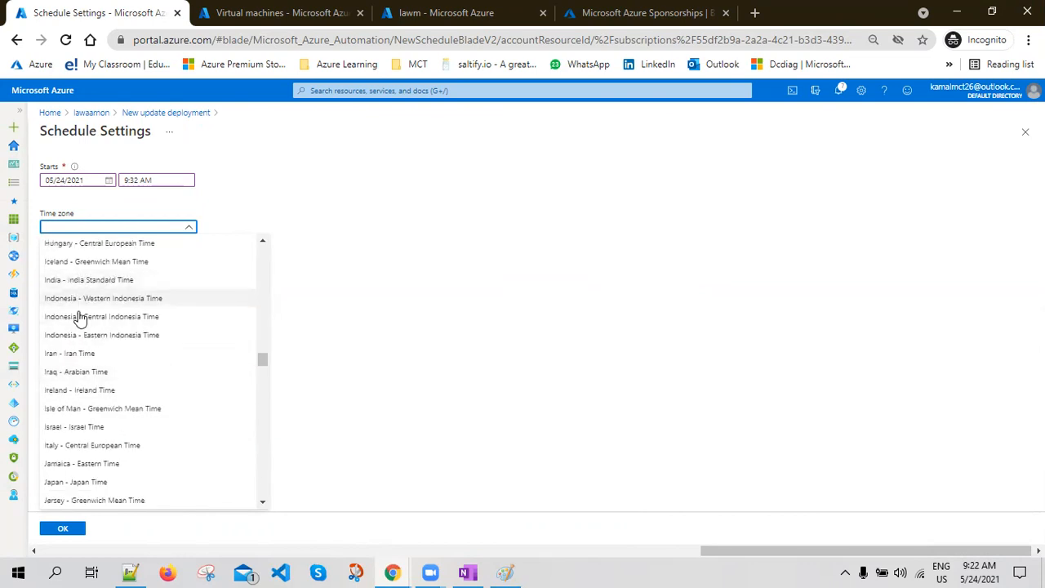
pyautogui.click(81, 280)
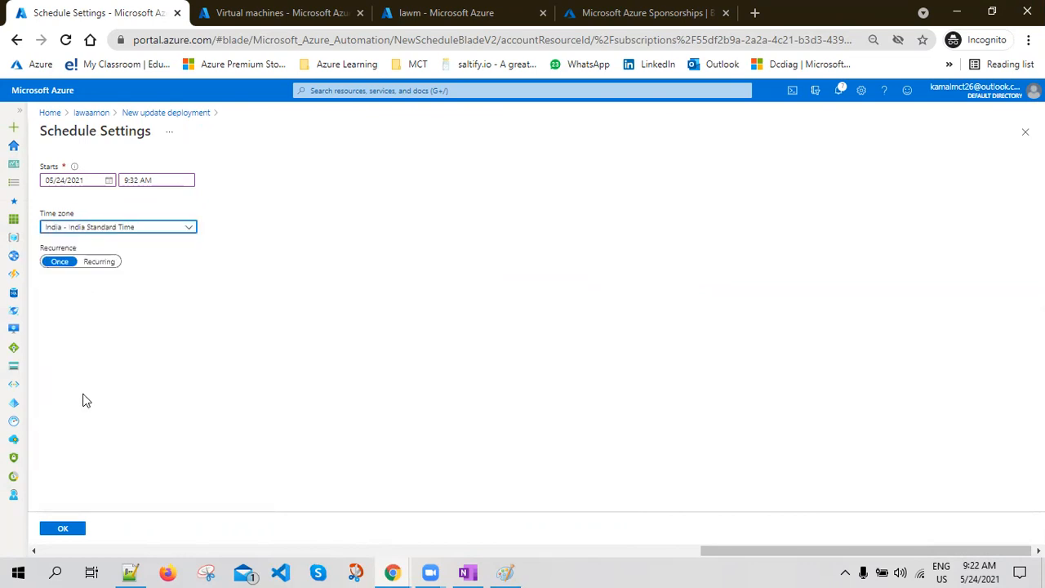
pyautogui.click(63, 530)
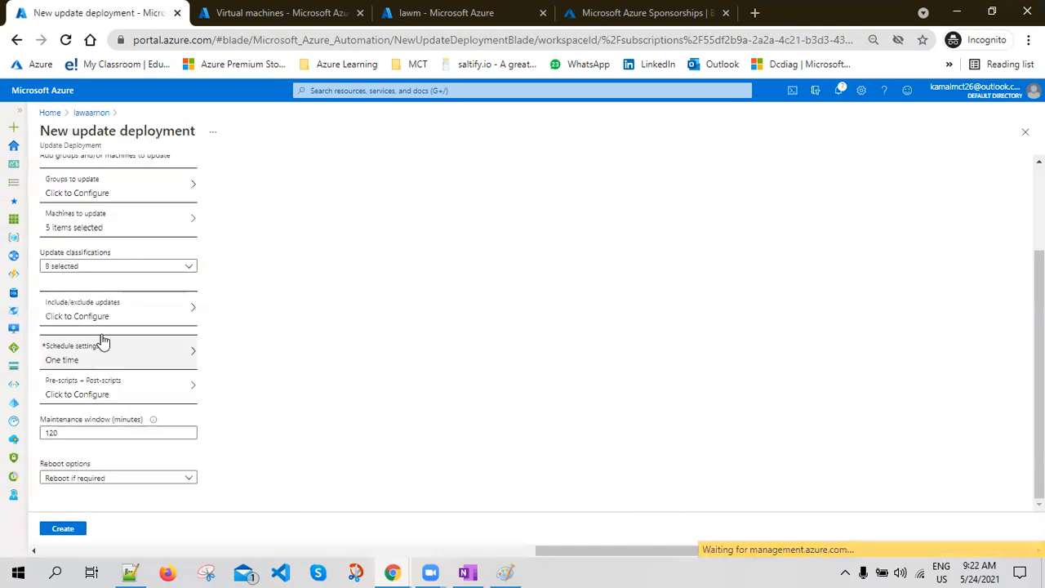
pyautogui.click(93, 392)
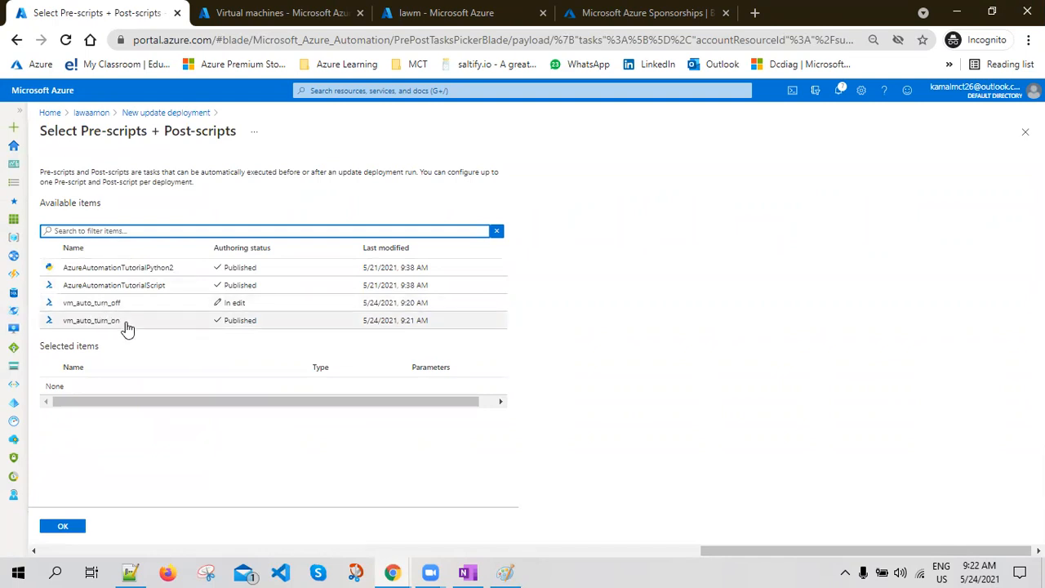
# Set vm_auto_turn_on as the pre-script and vm_auto_turn_off as the post-script.
pyautogui.click(126, 321)
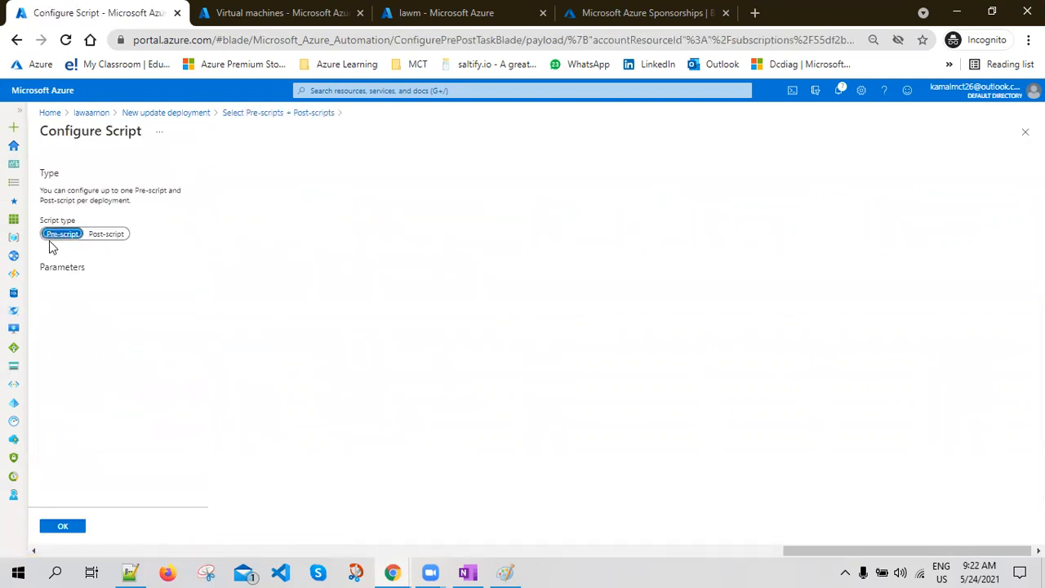
pyautogui.click(66, 526)
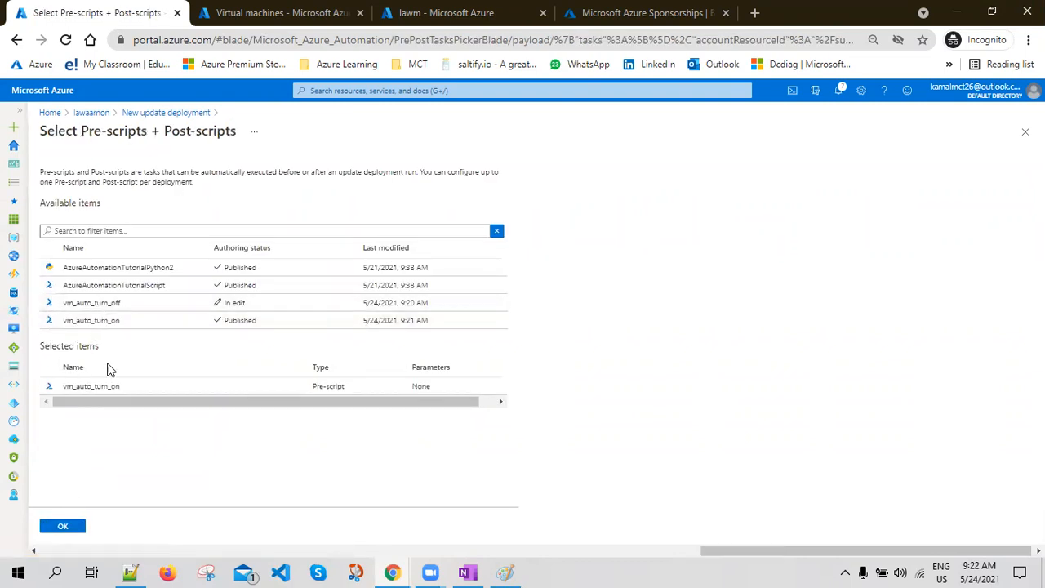
pyautogui.click(126, 306)
pyautogui.click(110, 235)
pyautogui.click(78, 527)
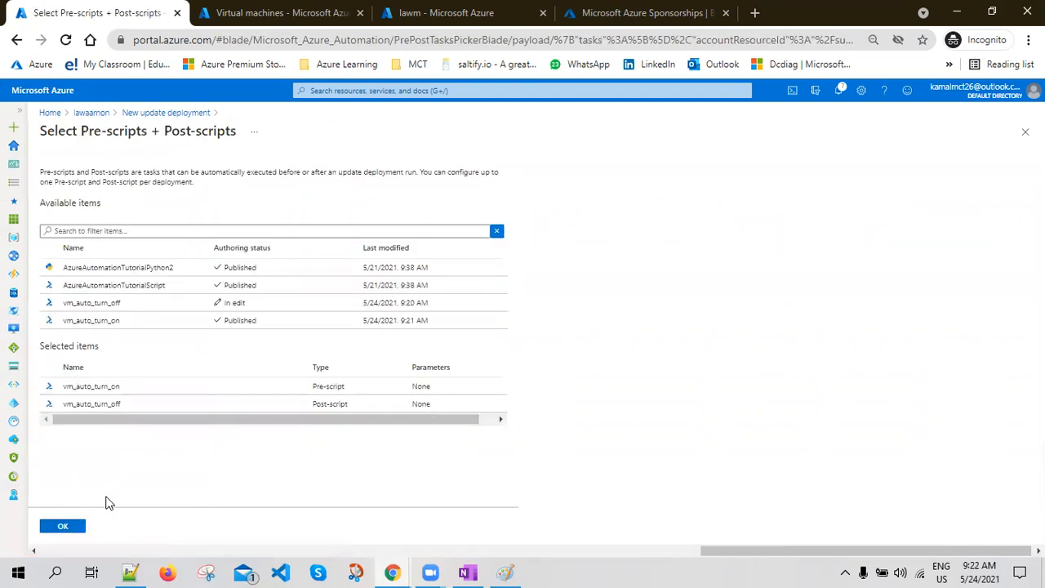
pyautogui.click(72, 527)
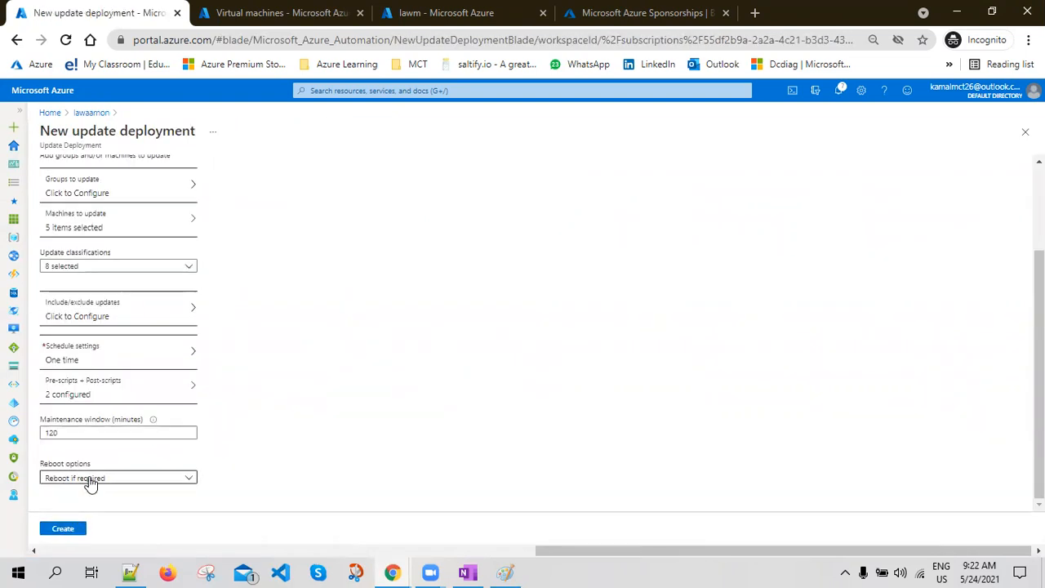
# Choose Always reboot, keep the 120-minute maintenance window, and create the deployment.
pyautogui.click(90, 482)
pyautogui.click(90, 439)
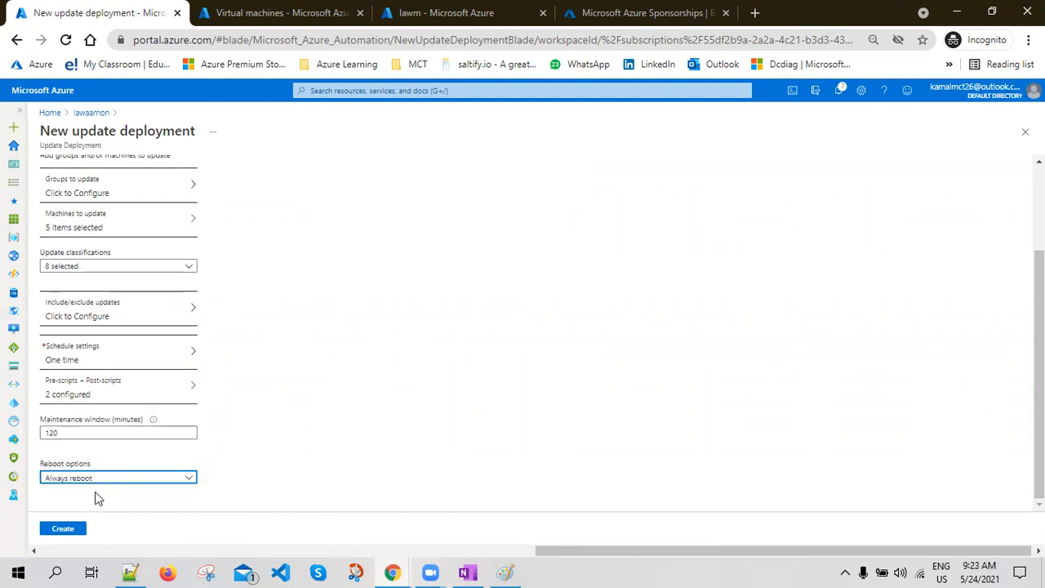
pyautogui.moveTo(78, 430); pyautogui.dragTo(51, 439)
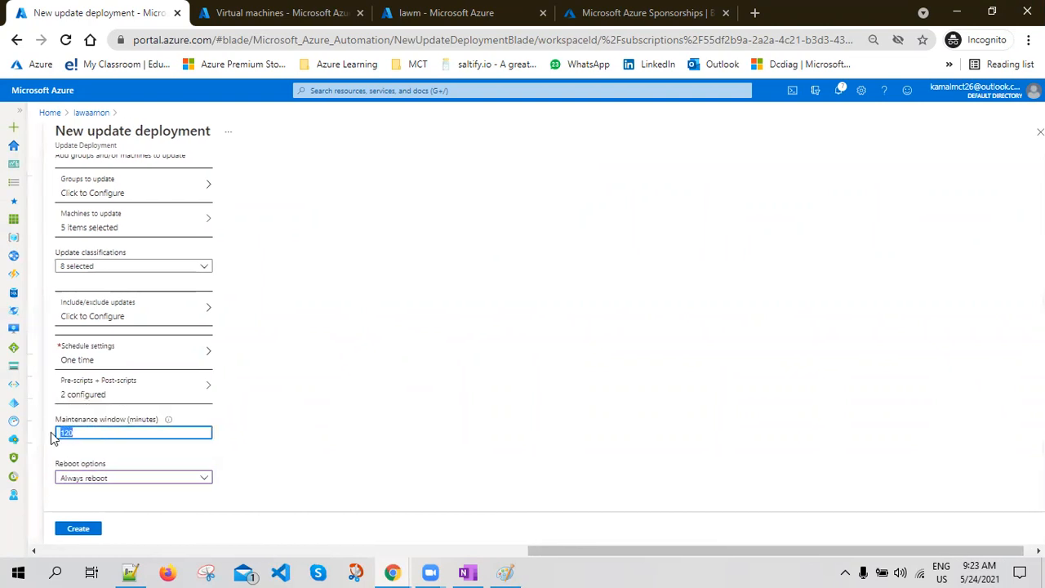
pyautogui.click(93, 530)
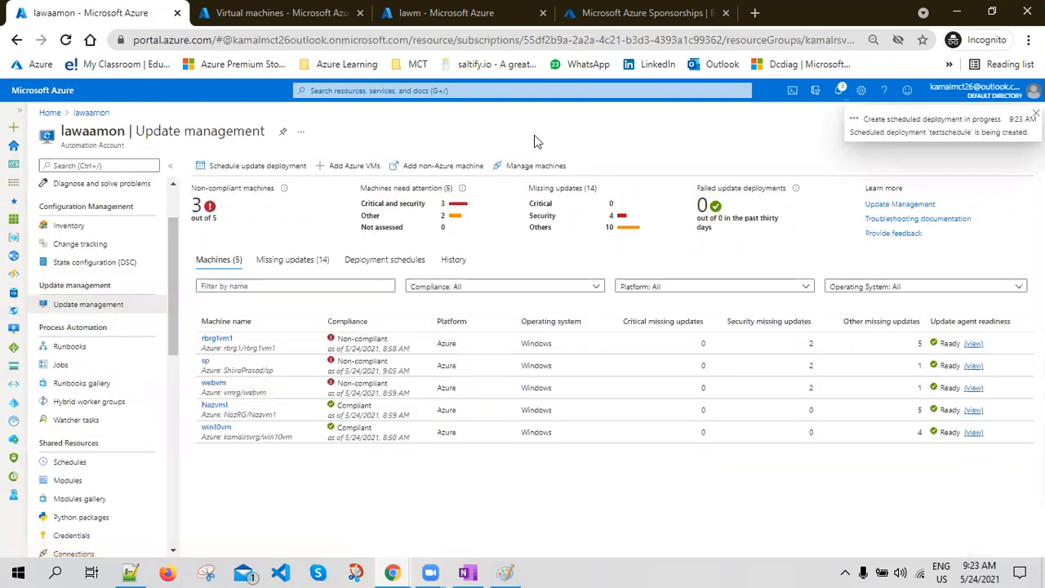
# Stop the selected webvm and win10vm virtual machines.
pyautogui.click(277, 12)
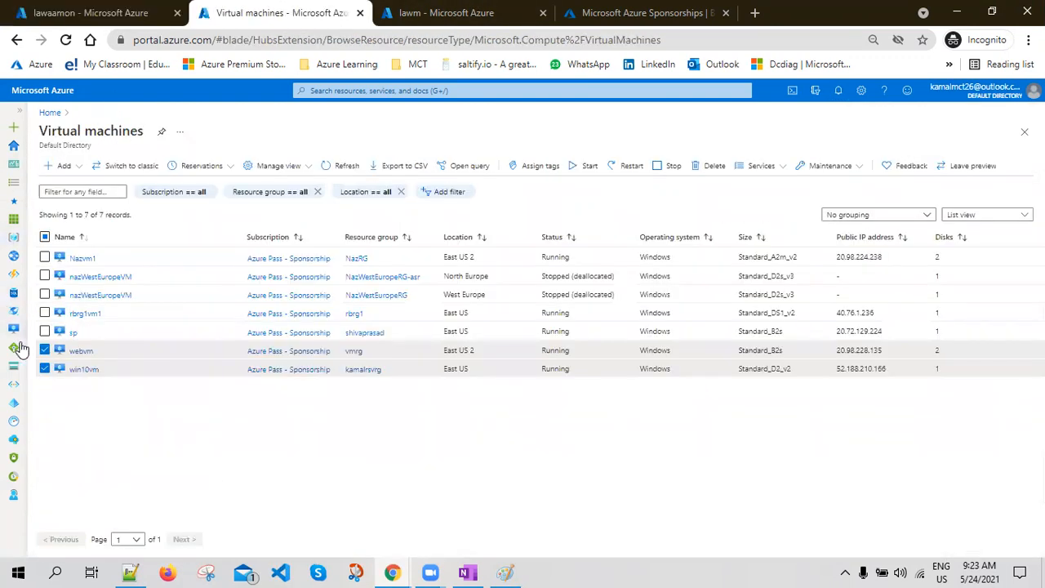
pyautogui.click(668, 168)
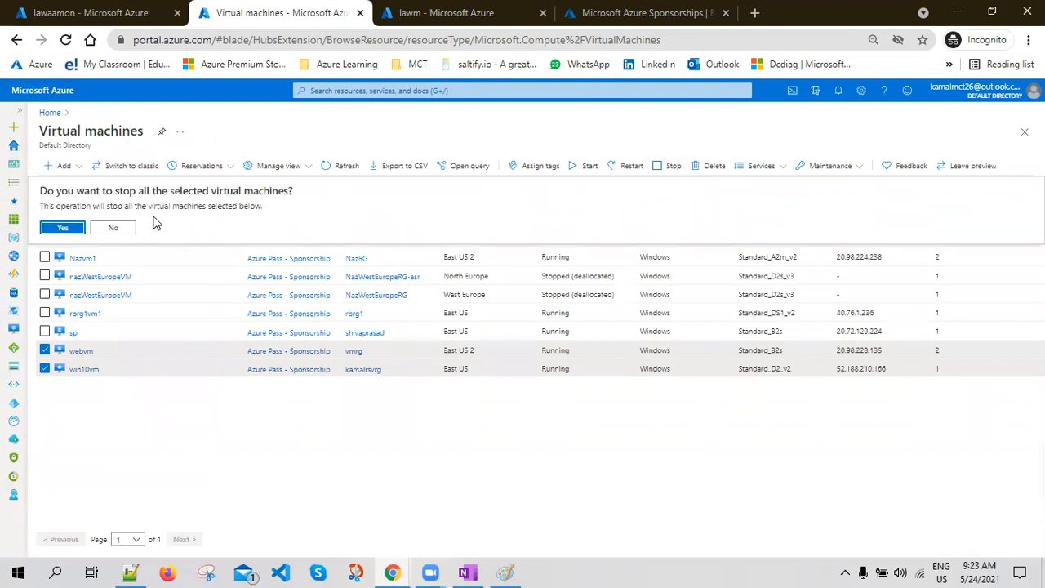
pyautogui.click(71, 231)
# Glance at the lawm and Sponsorships pages, then return to the lawaamon update management page.
pyautogui.click(446, 12)
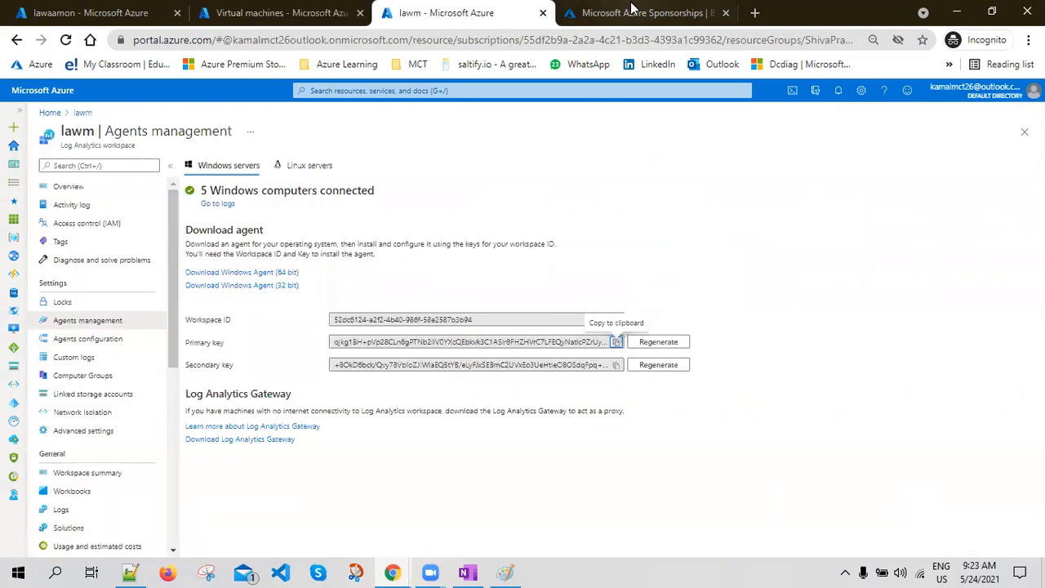
pyautogui.click(644, 10)
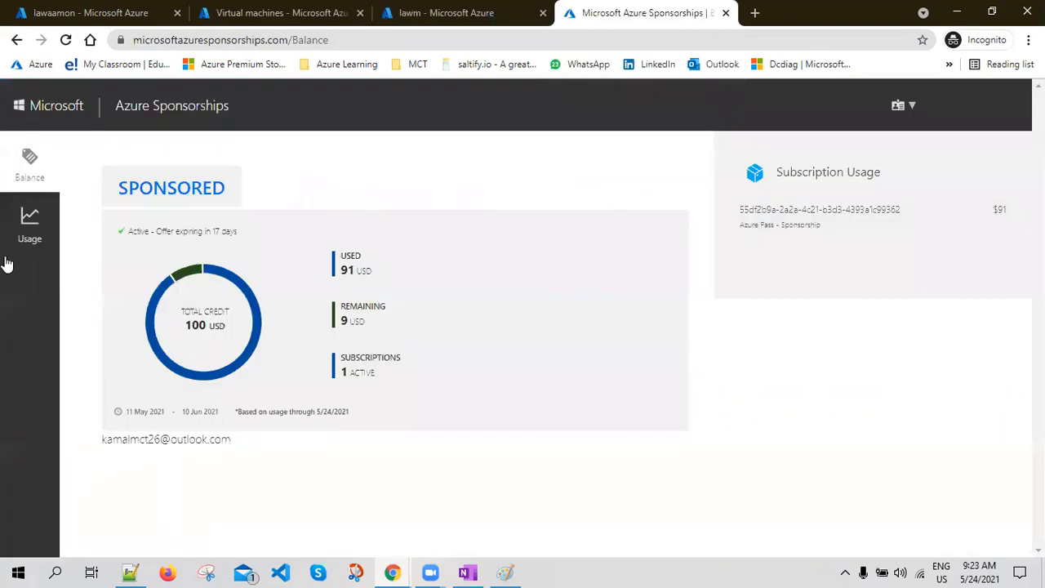
pyautogui.click(295, 10)
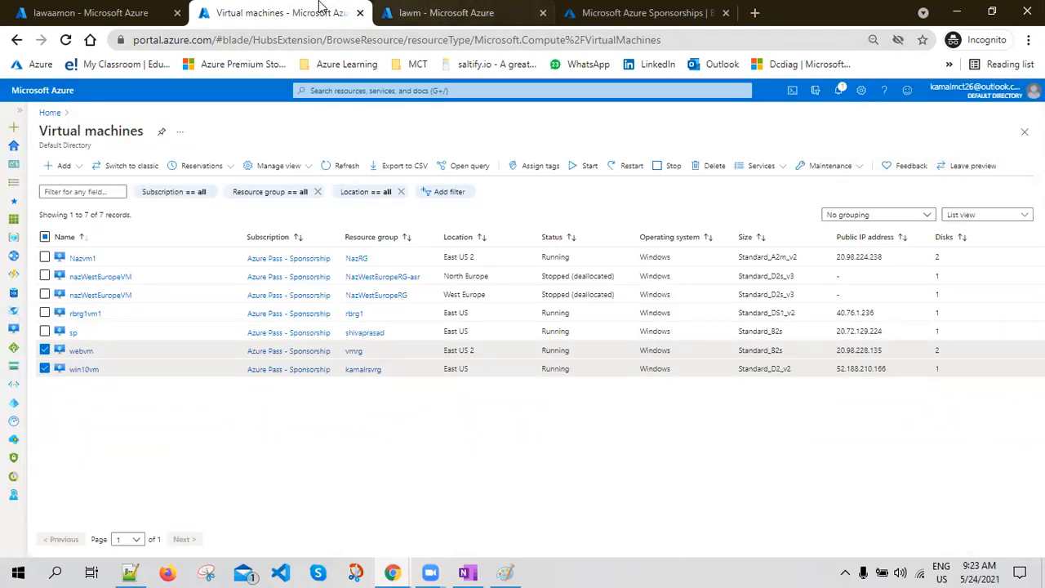
pyautogui.click(124, 8)
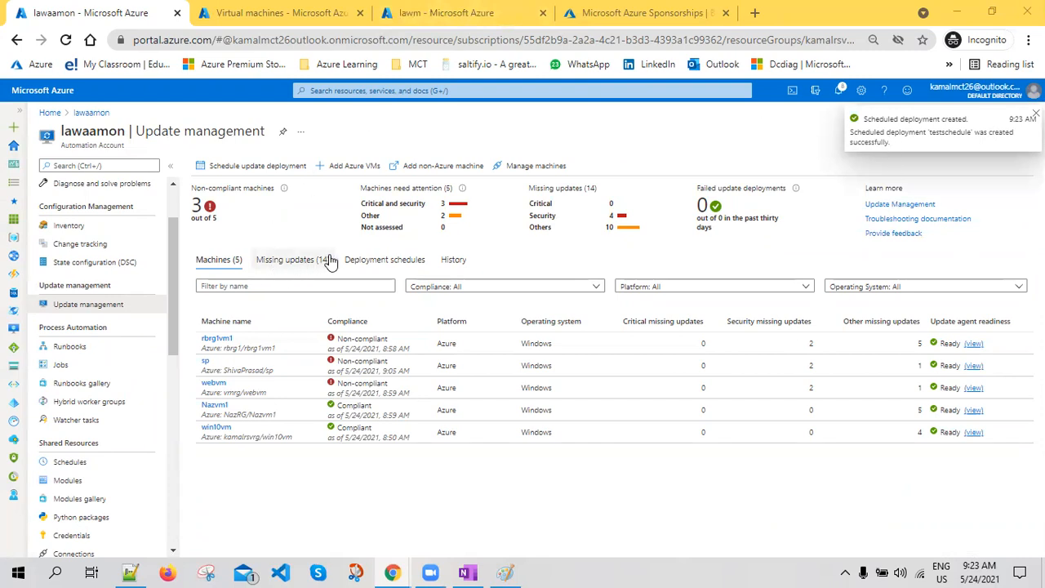
# Browse the Missing updates, History and Deployment schedules tabs.
pyautogui.click(330, 260)
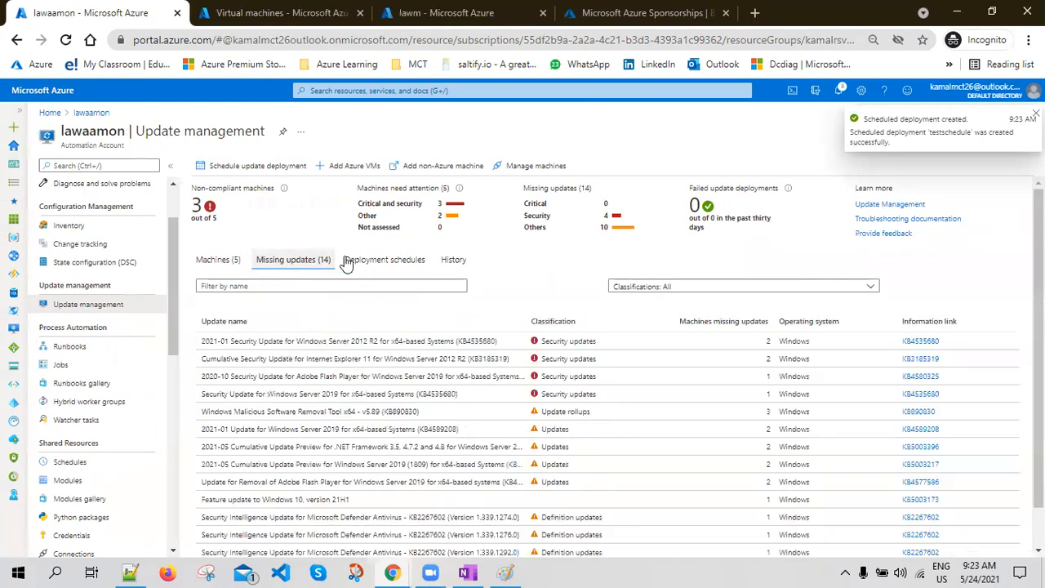
pyautogui.click(359, 260)
pyautogui.click(454, 259)
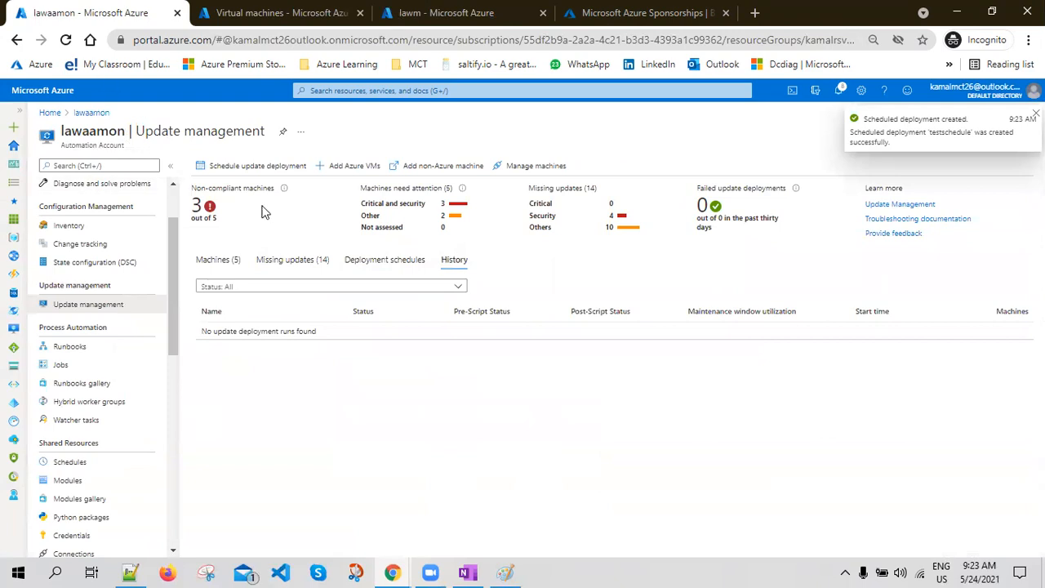
pyautogui.click(352, 259)
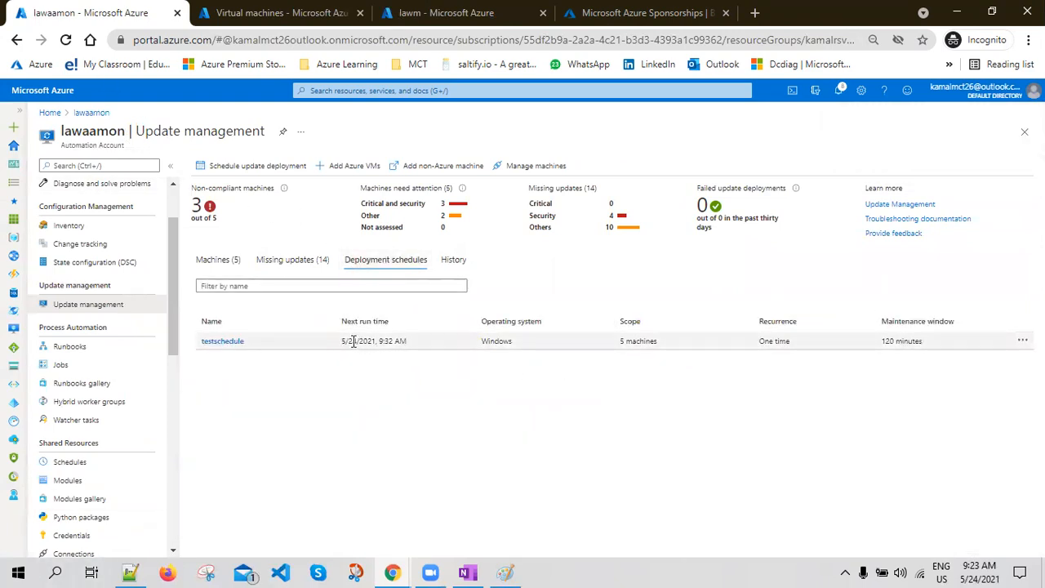
# Inspect testschedule's next run time and 120-minute window, then open testschedule's settings.
pyautogui.moveTo(343, 340); pyautogui.dragTo(404, 349)
pyautogui.click(410, 353)
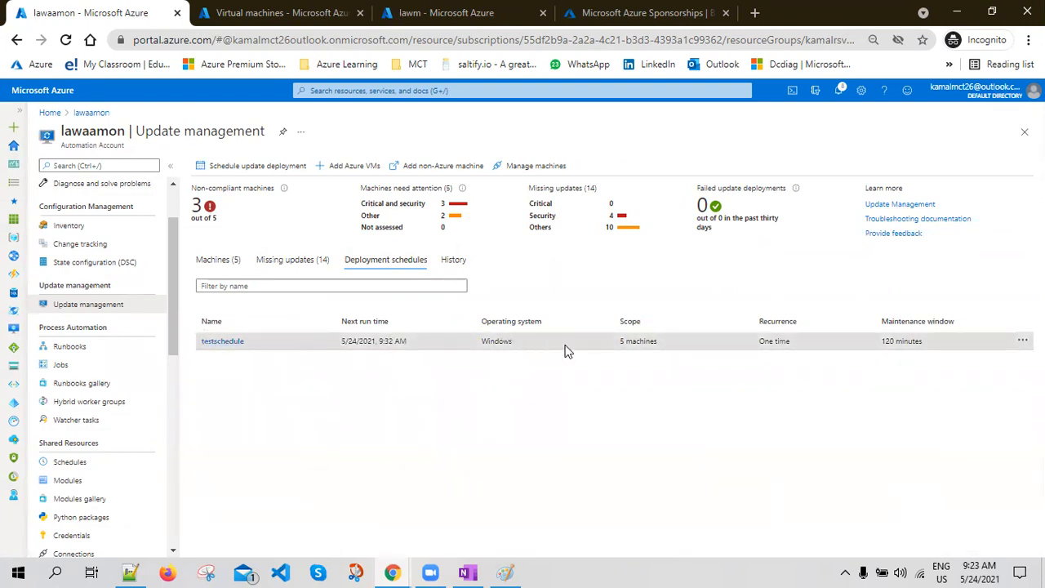
pyautogui.moveTo(889, 341); pyautogui.dragTo(926, 340)
pyautogui.click(926, 340)
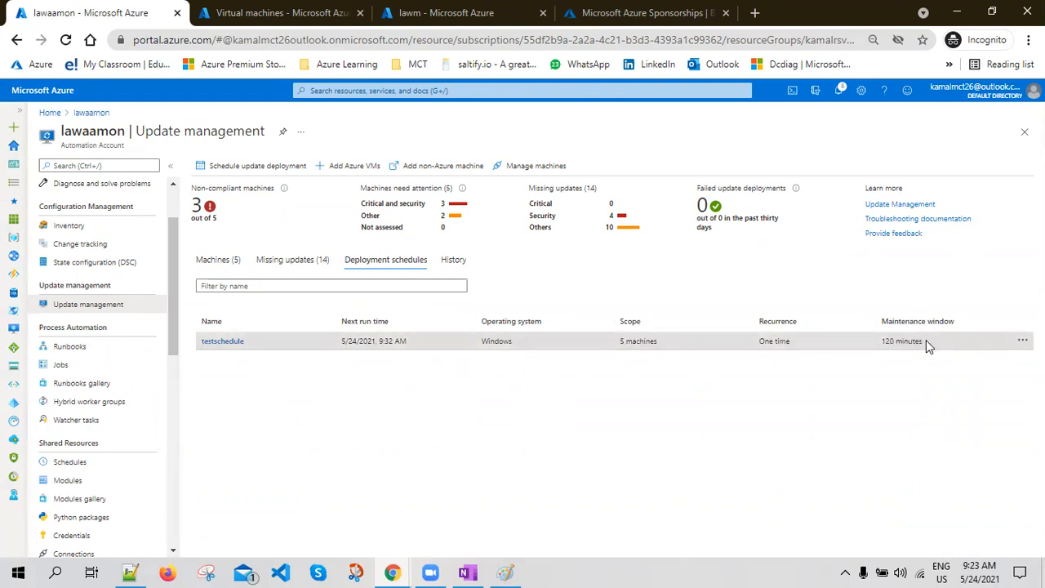
pyautogui.click(221, 341)
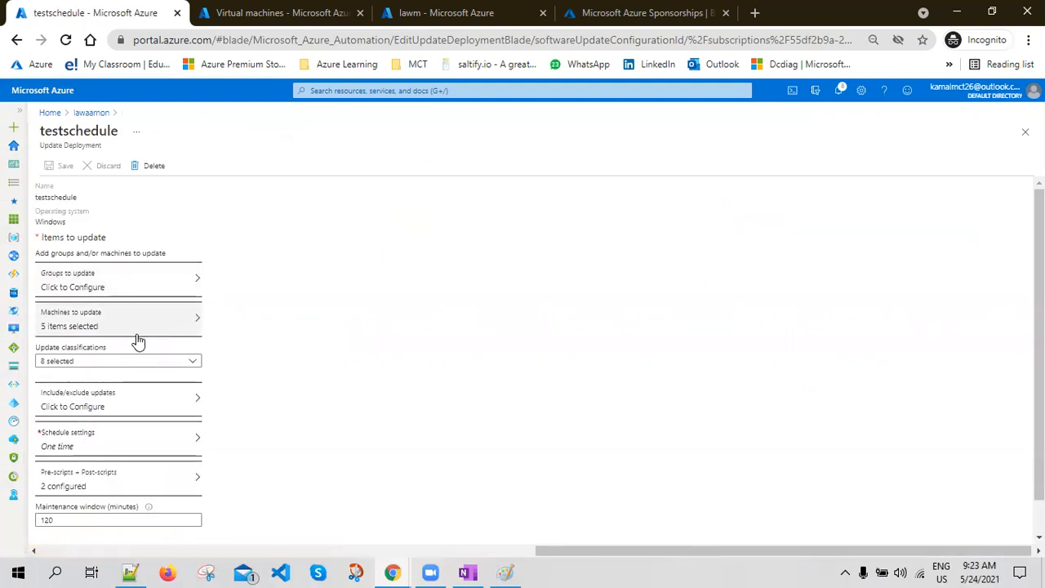
# Change testschedule's start time to 9:30 AM on 05/24/2021 and save the deployment.
pyautogui.click(127, 441)
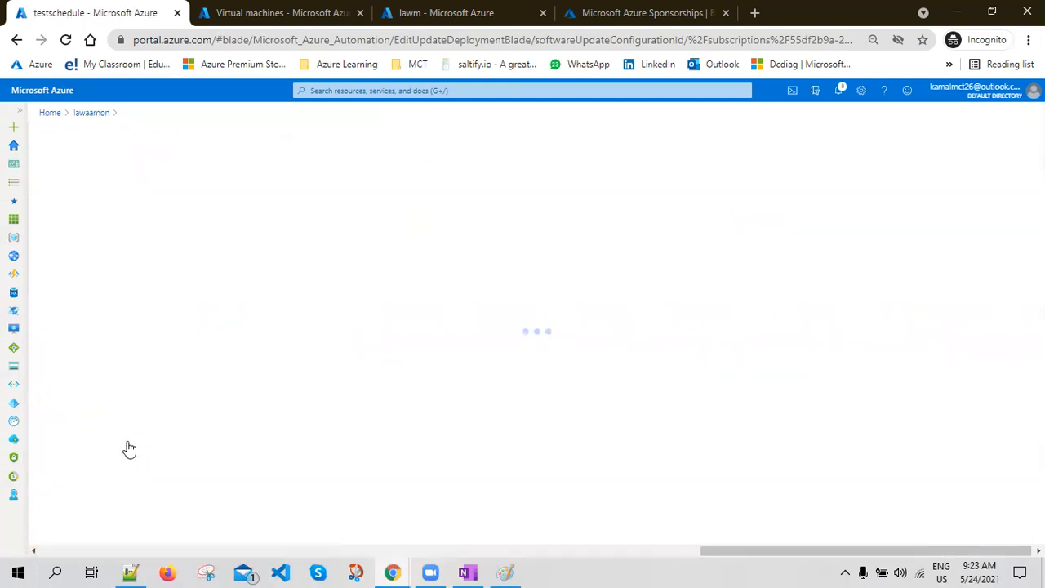
pyautogui.click(138, 180)
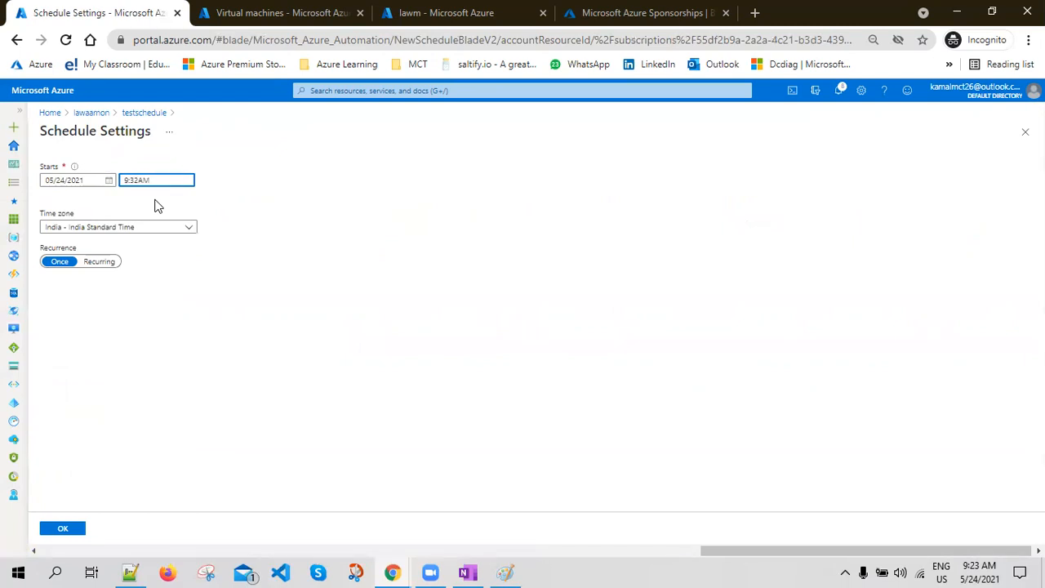
pyautogui.click(161, 360)
pyautogui.click(139, 181)
pyautogui.write('8')
pyautogui.click(302, 190)
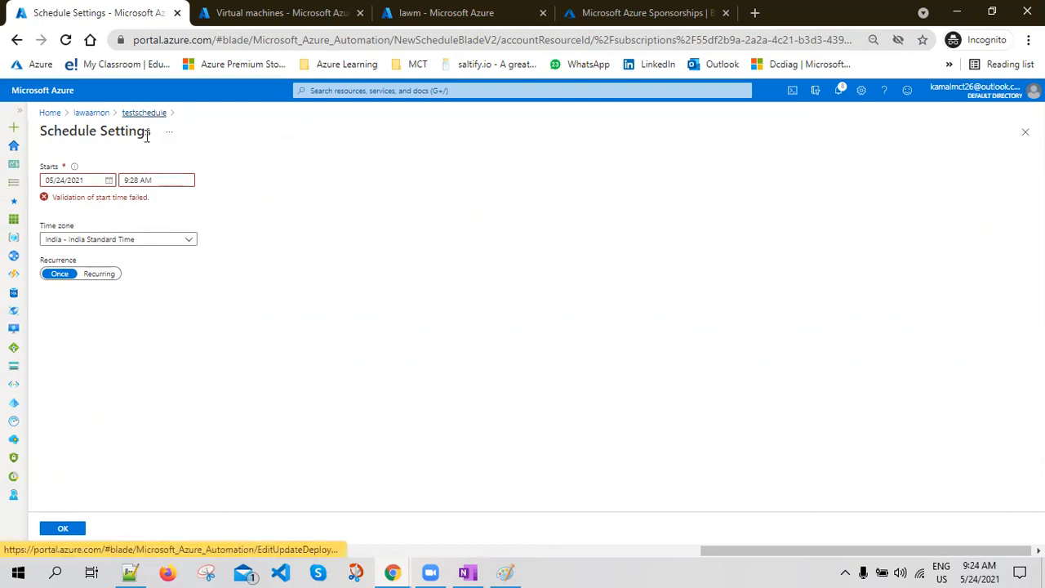
pyautogui.click(136, 180)
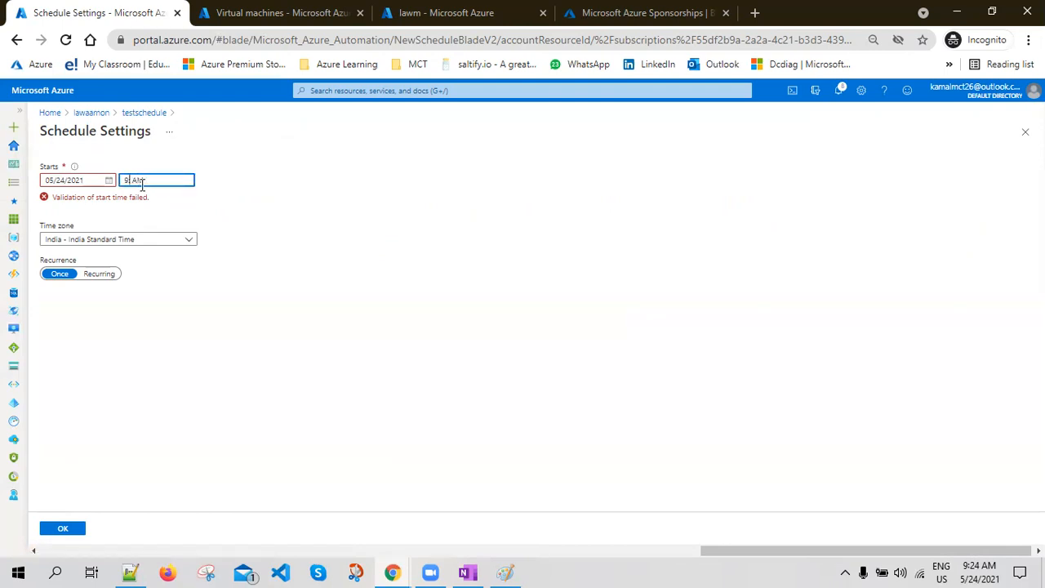
pyautogui.click(350, 285)
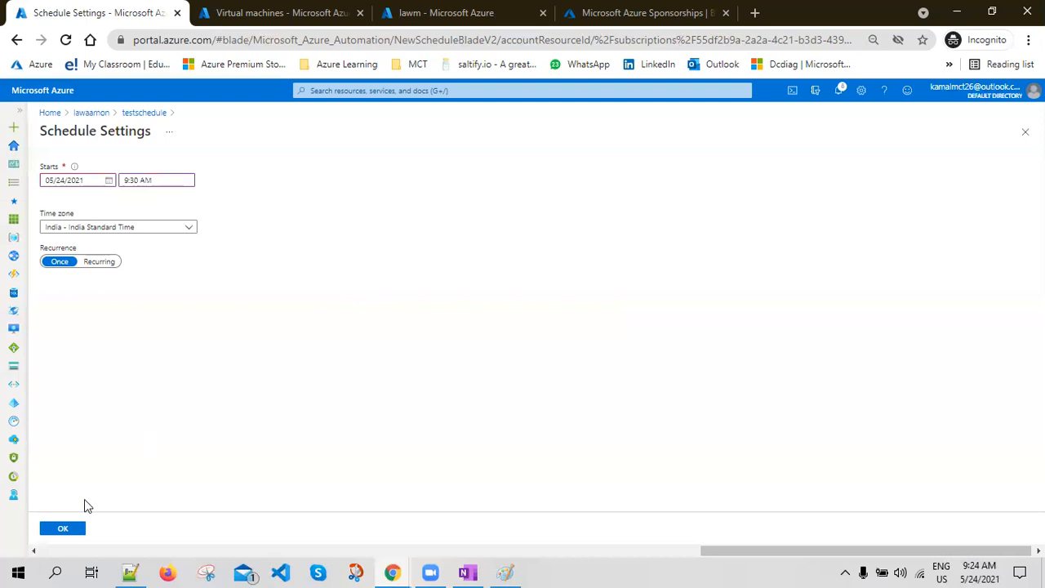
pyautogui.click(63, 531)
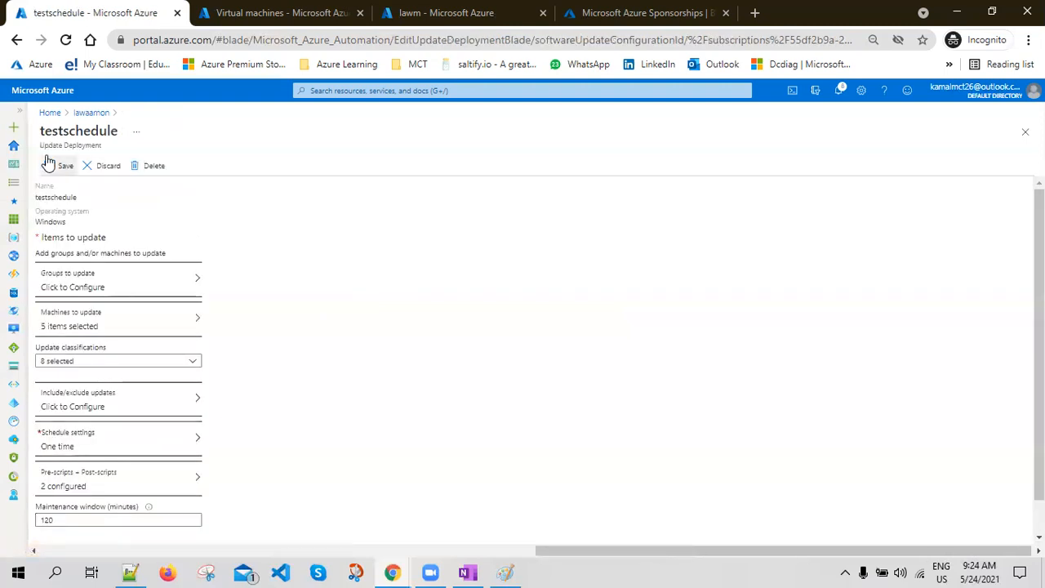
pyautogui.click(46, 160)
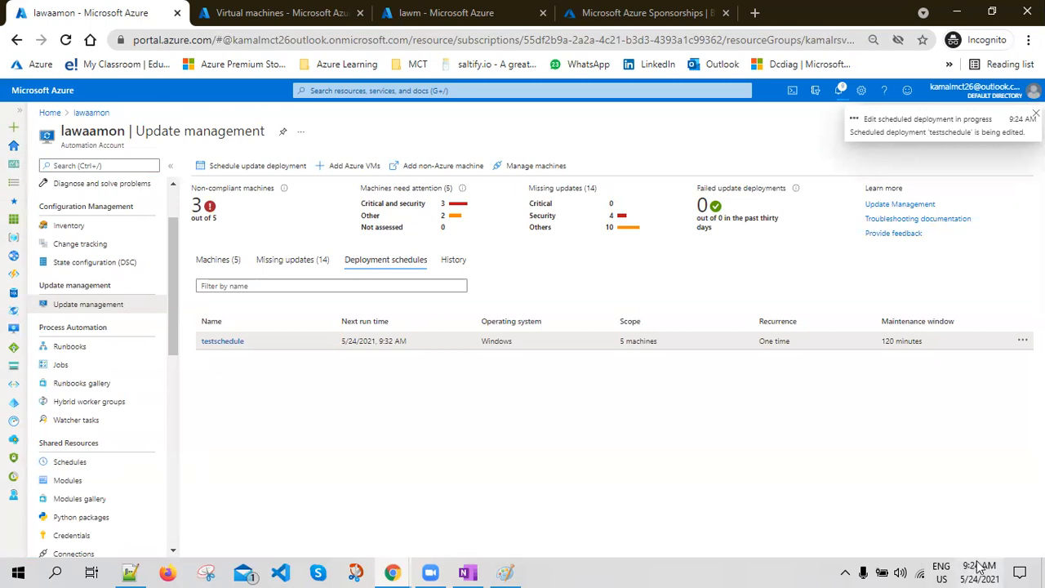
pyautogui.moveTo(984, 569)
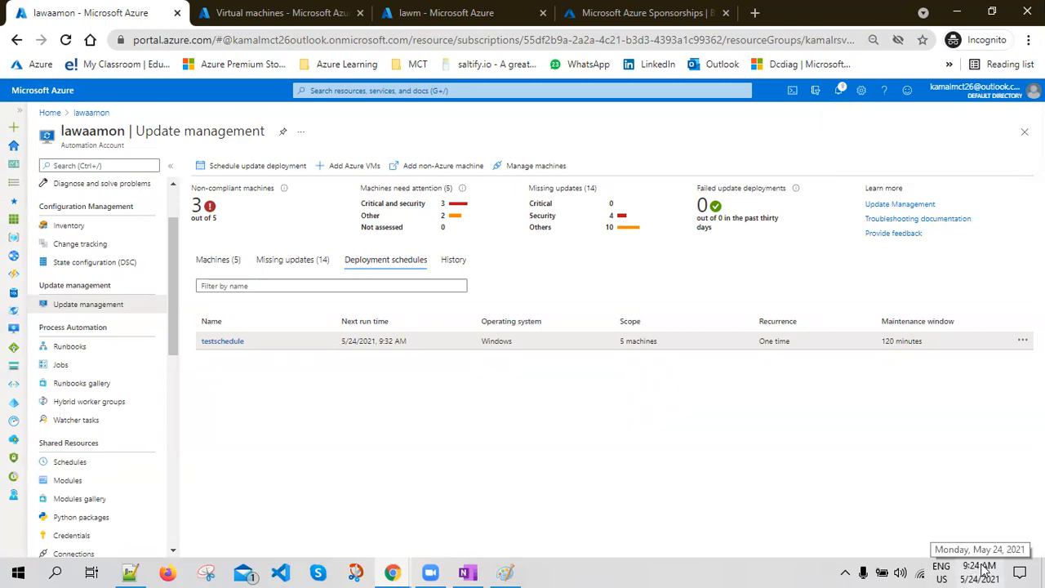
# Check the current time and the notifications for the testschedule edit's progress.
pyautogui.click(983, 569)
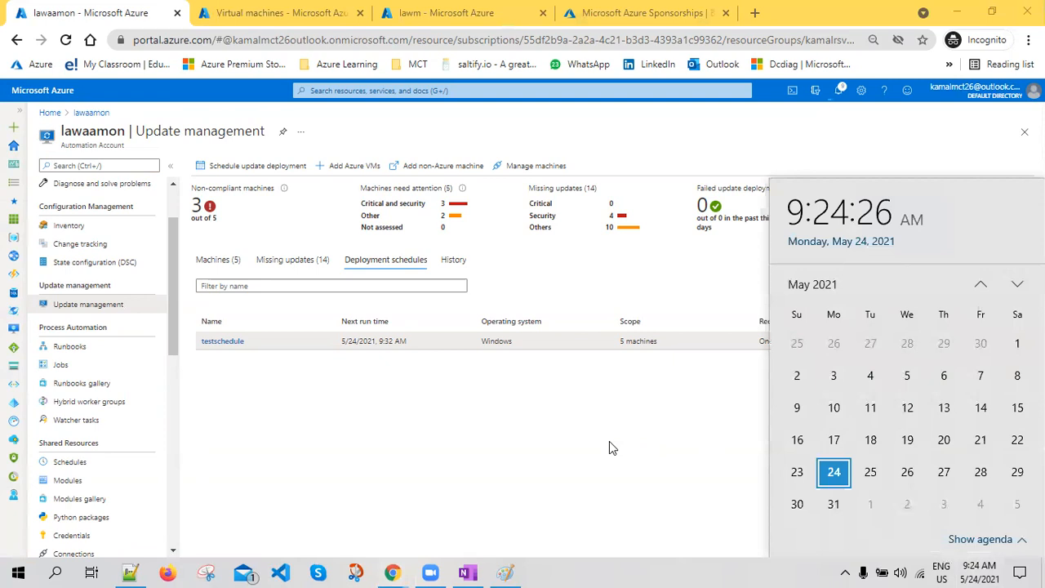
pyautogui.click(609, 447)
pyautogui.click(827, 100)
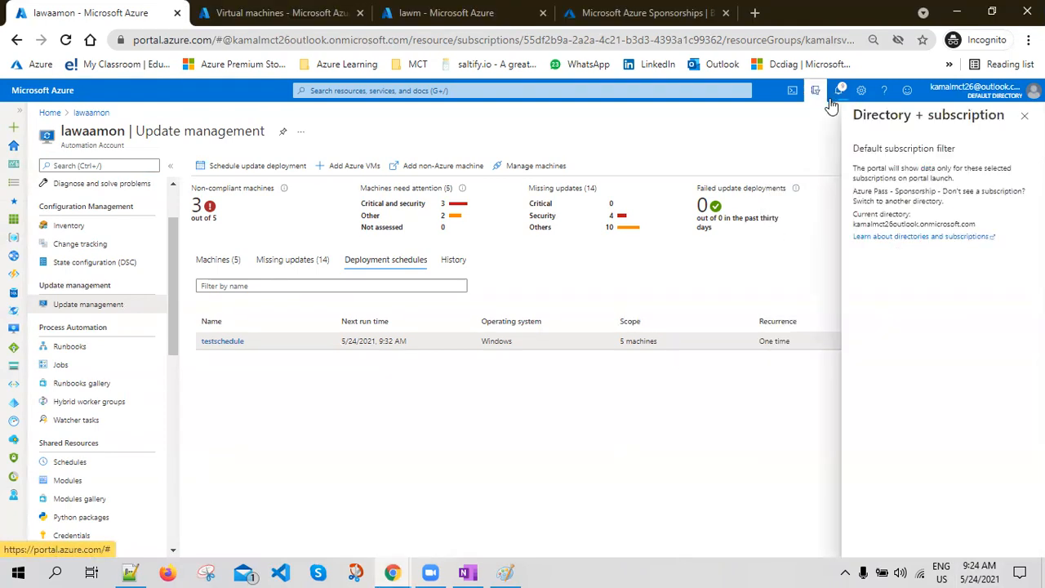
pyautogui.click(837, 96)
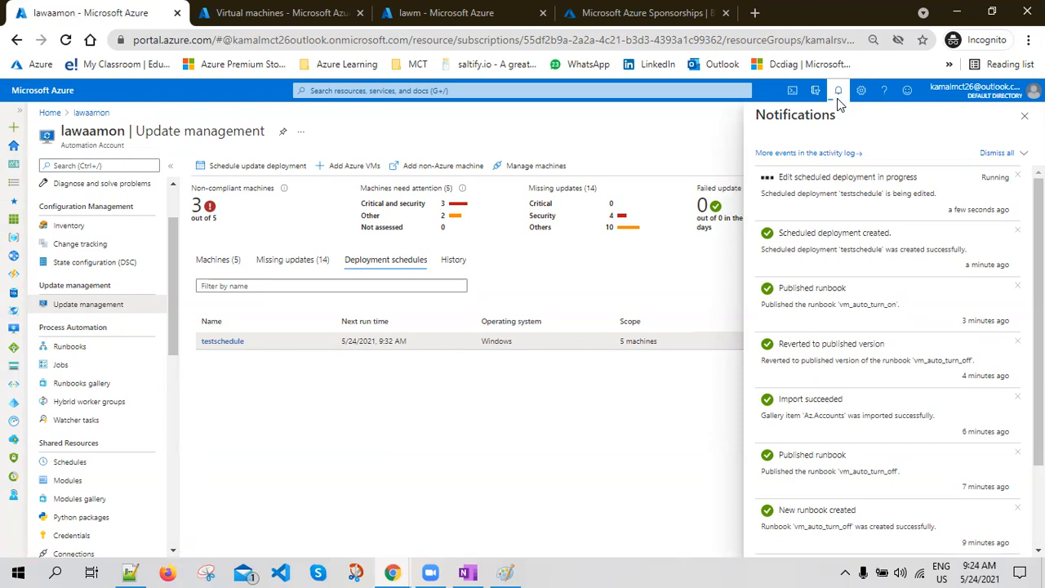
# Confirm testschedule now runs at 9:30 AM, then open lawaamon's Runbooks list.
pyautogui.click(219, 261)
pyautogui.click(401, 261)
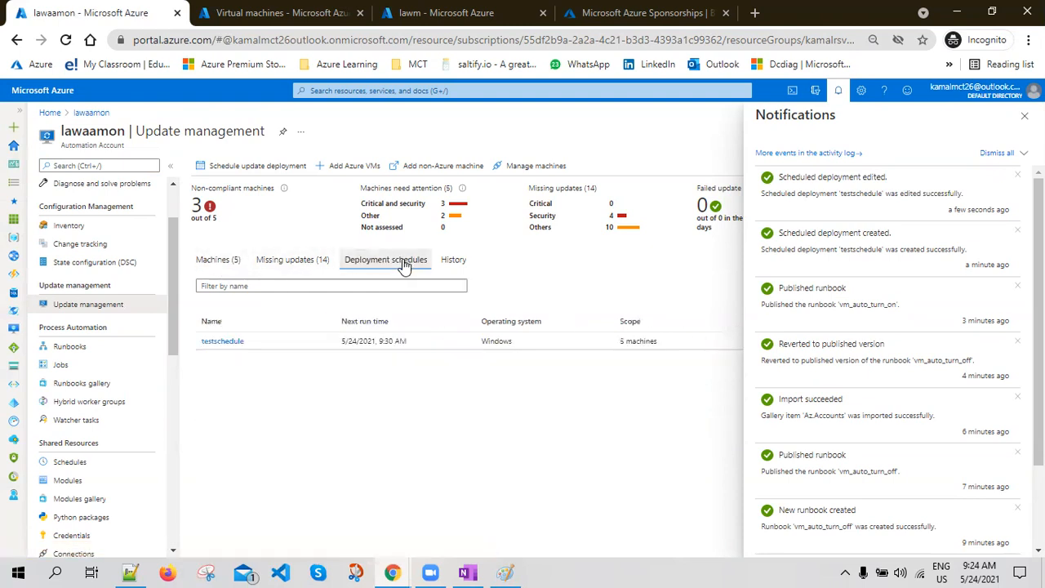
pyautogui.click(840, 92)
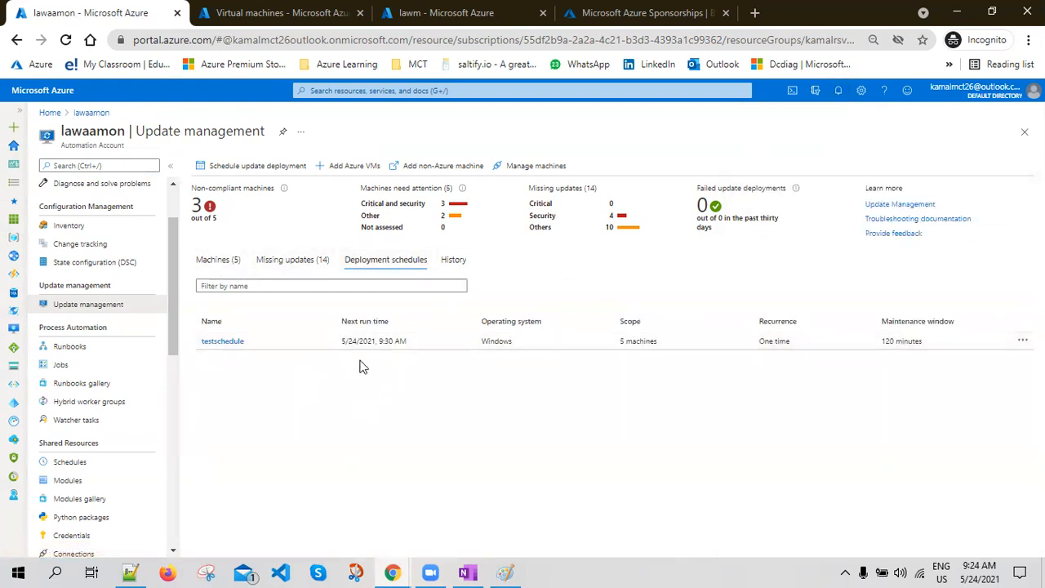
pyautogui.click(82, 351)
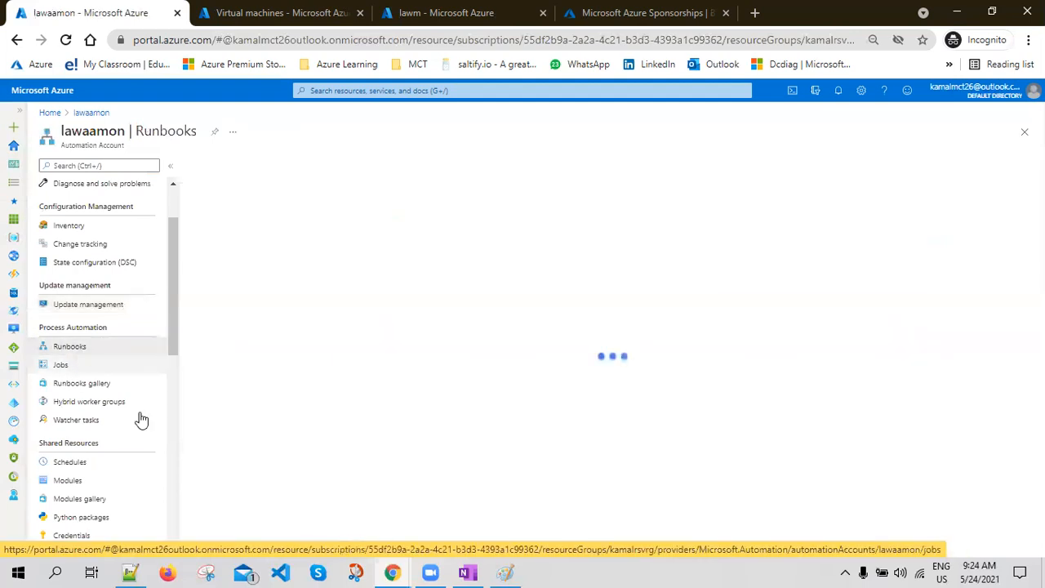
# Read the start-VMs PowerShell script on OneNote's 'Turn On VM's before patching' page, then return to Chrome.
pyautogui.click(463, 572)
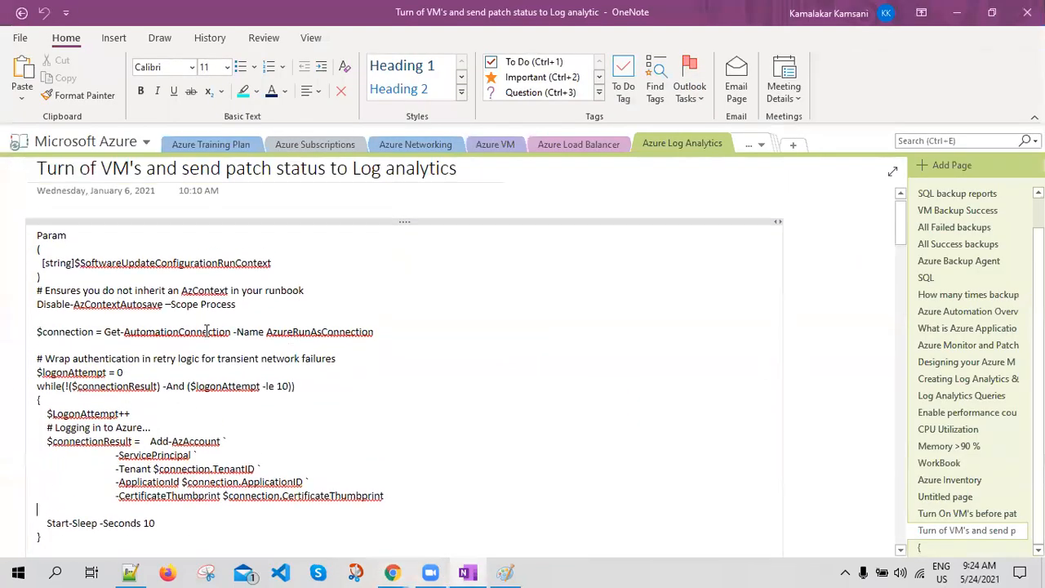
pyautogui.click(966, 516)
pyautogui.scroll(5, 128, 317)
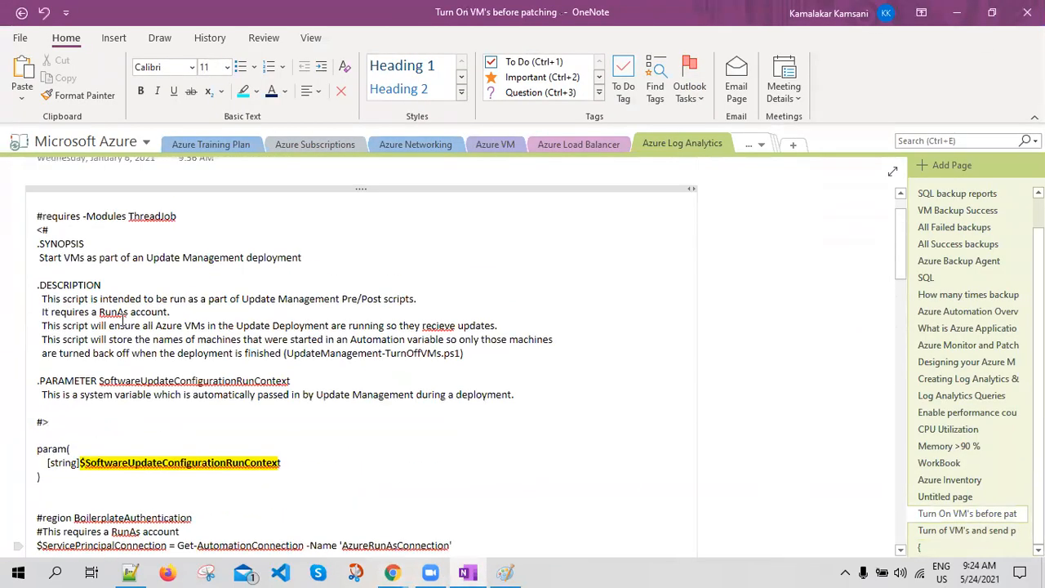
pyautogui.scroll(-5, 127, 334)
pyautogui.scroll(-1, 127, 335)
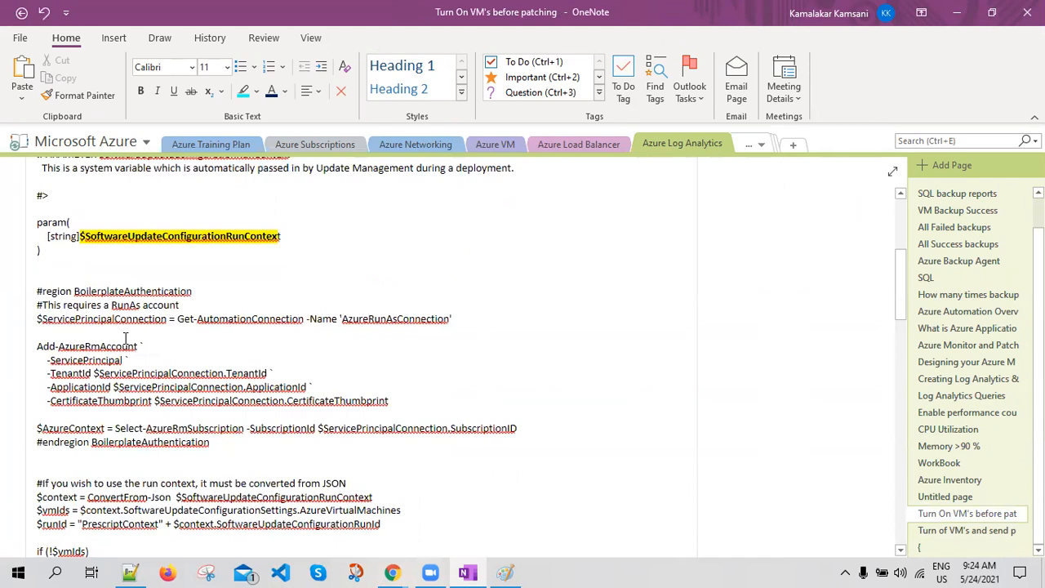
pyautogui.scroll(-5, 125, 337)
pyautogui.moveTo(392, 571)
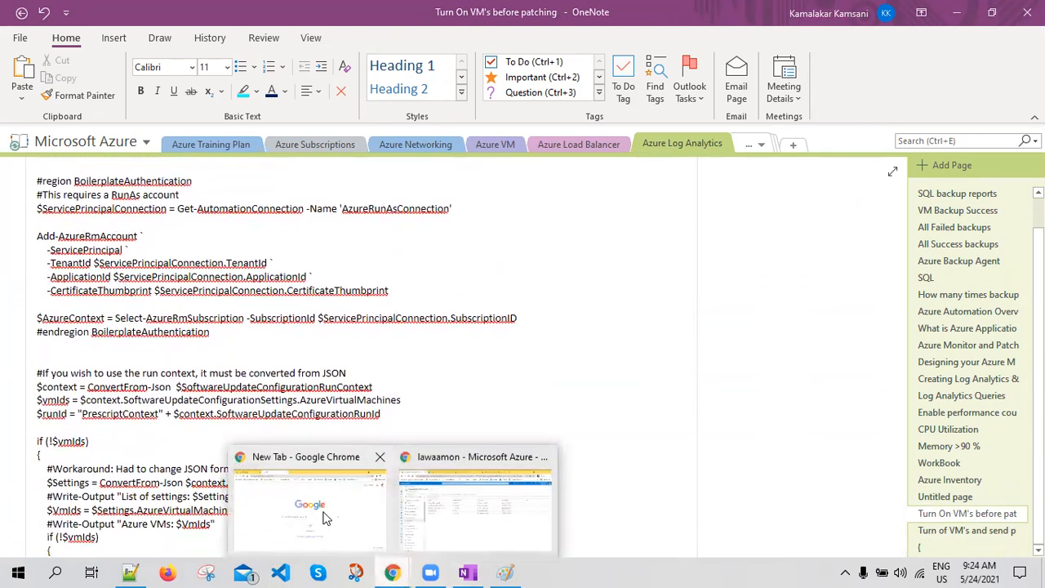
pyautogui.click(324, 517)
# Import the Az.Resources module from lawaamon's modules gallery.
pyautogui.click(446, 518)
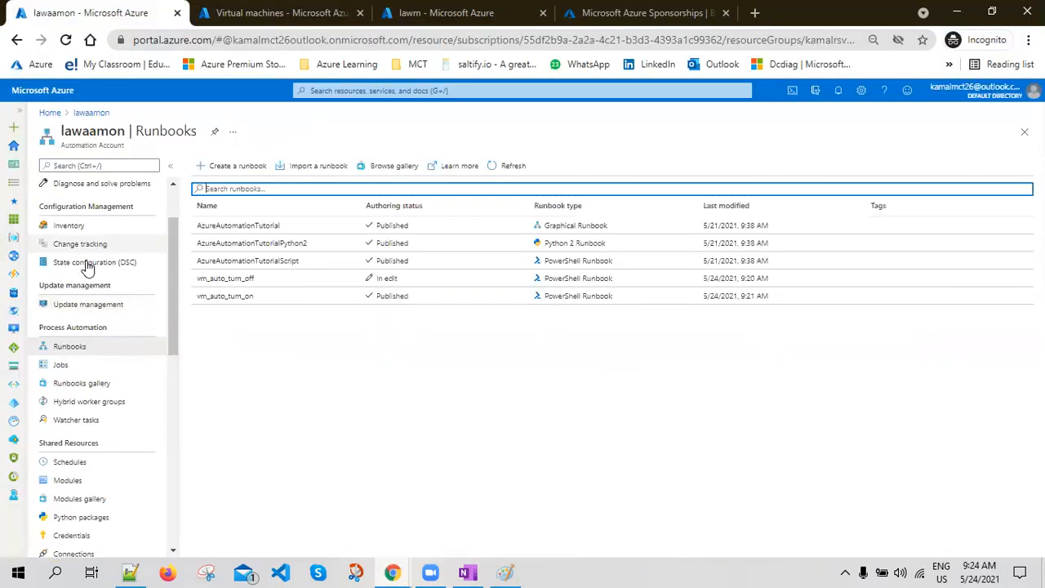
pyautogui.click(86, 482)
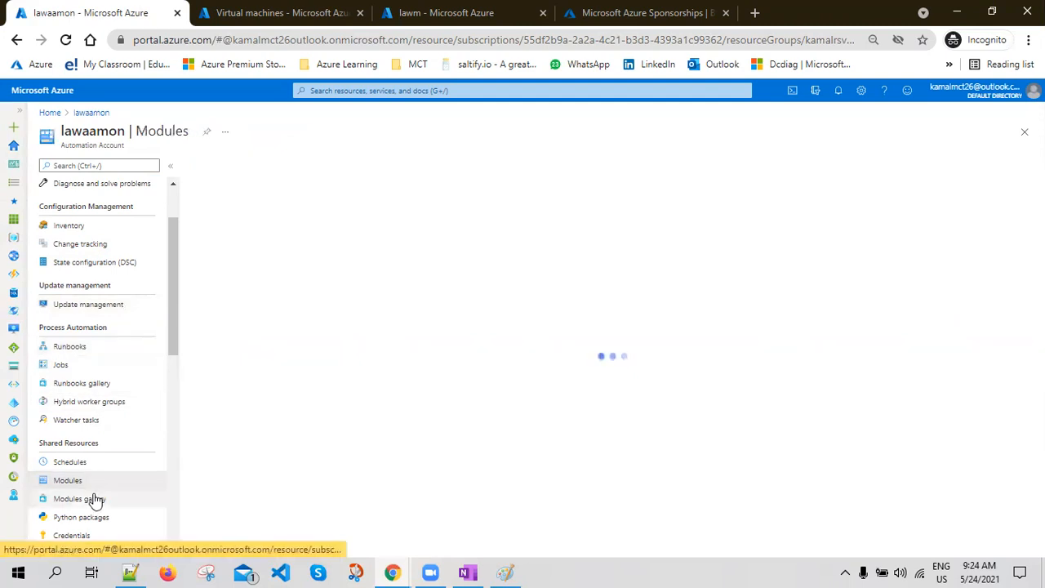
pyautogui.click(94, 499)
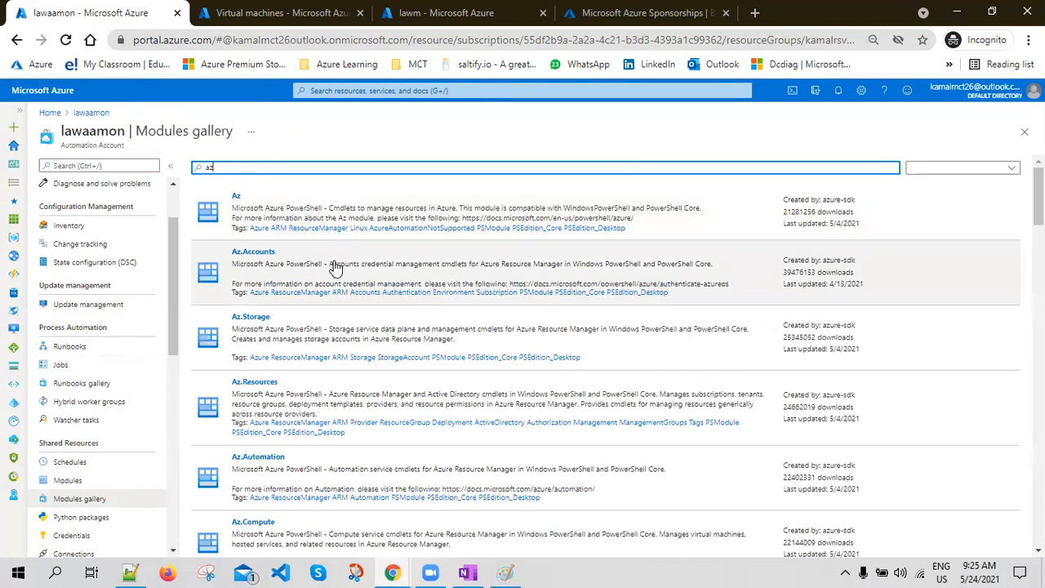
pyautogui.click(344, 390)
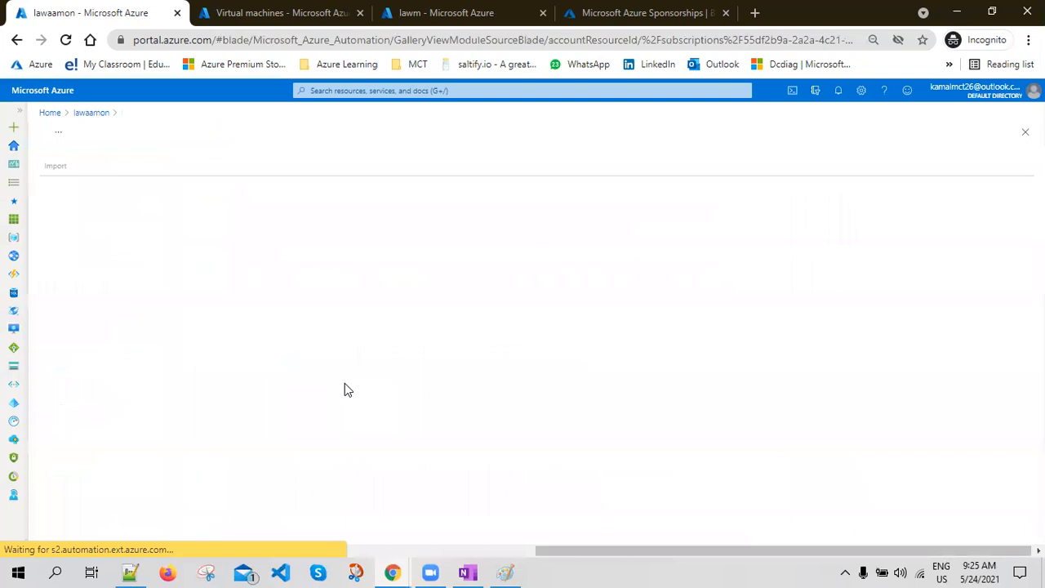
pyautogui.click(62, 166)
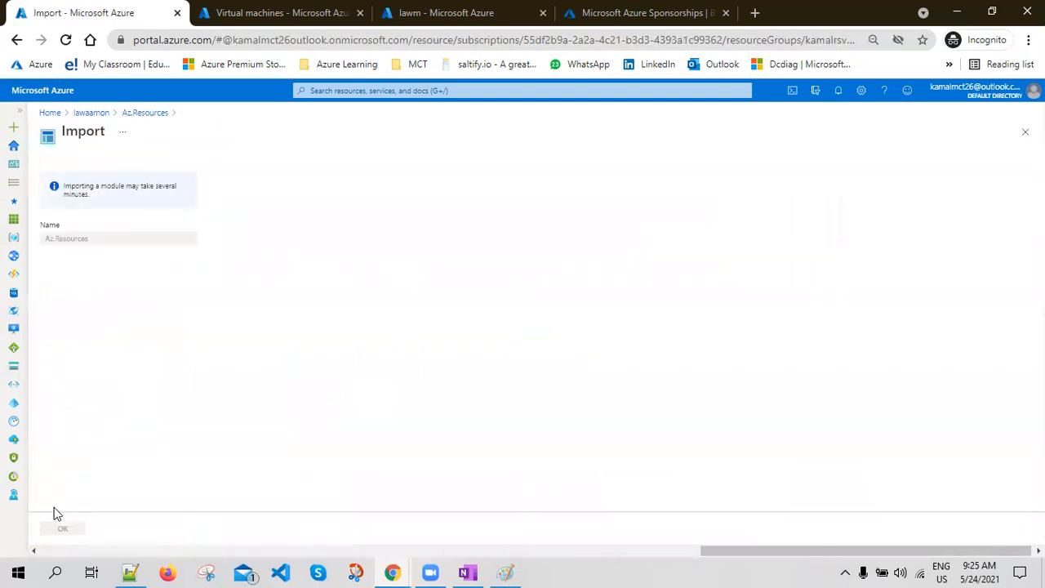
pyautogui.click(62, 529)
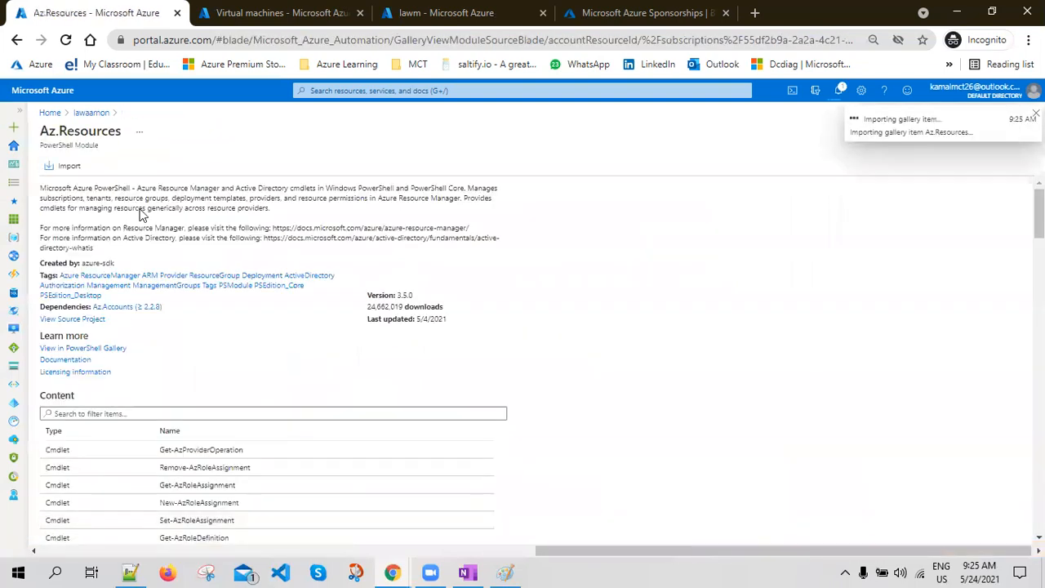
pyautogui.click(96, 113)
# Import the Az.Automation module from the gallery.
pyautogui.scroll(-3, 339, 327)
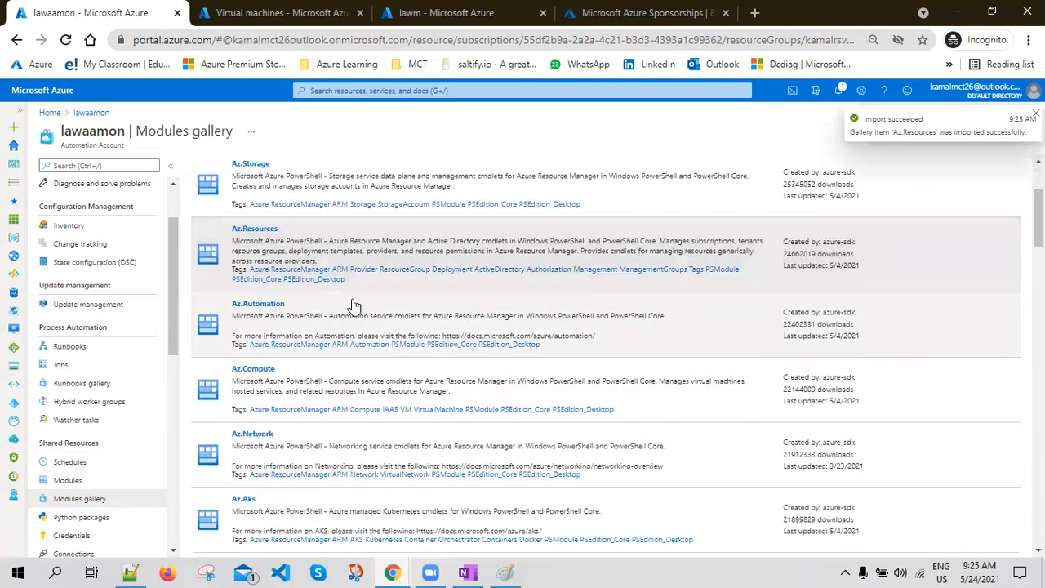
pyautogui.click(338, 327)
pyautogui.click(49, 166)
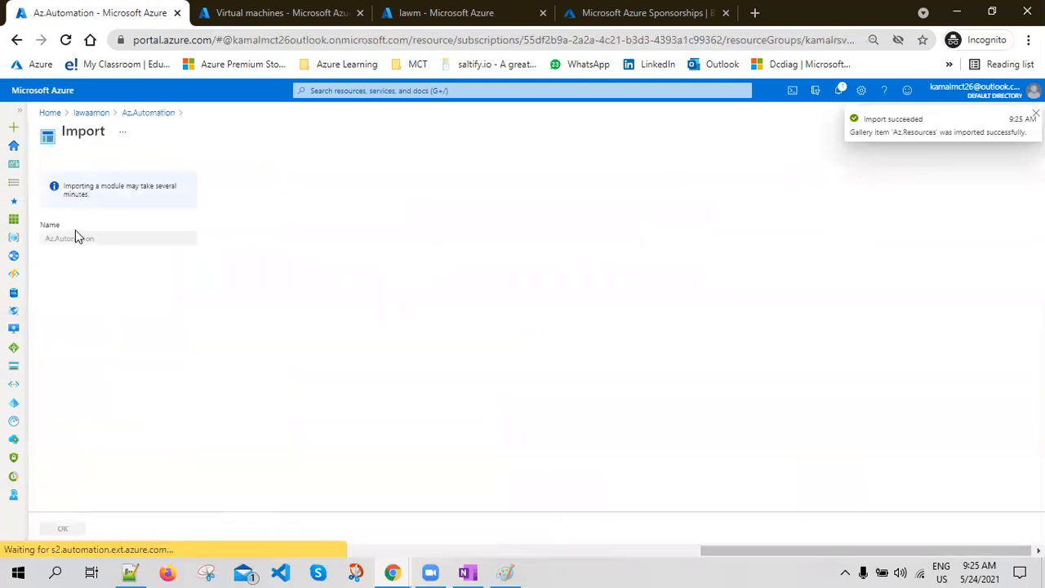
pyautogui.click(62, 529)
pyautogui.click(96, 113)
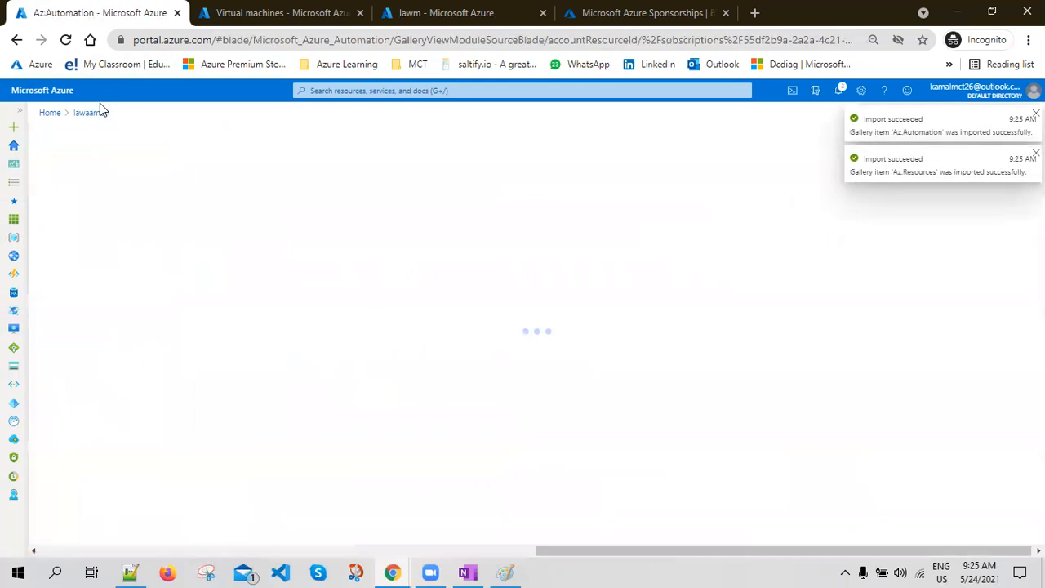
pyautogui.click(96, 114)
# Scroll through the modules gallery list.
pyautogui.scroll(-1, 332, 377)
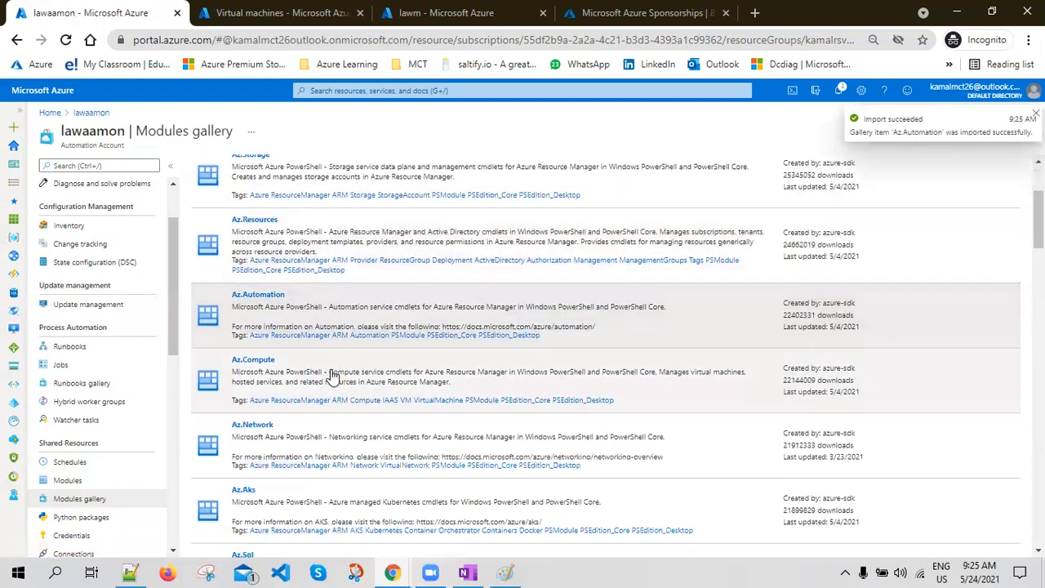
pyautogui.scroll(-7, 333, 376)
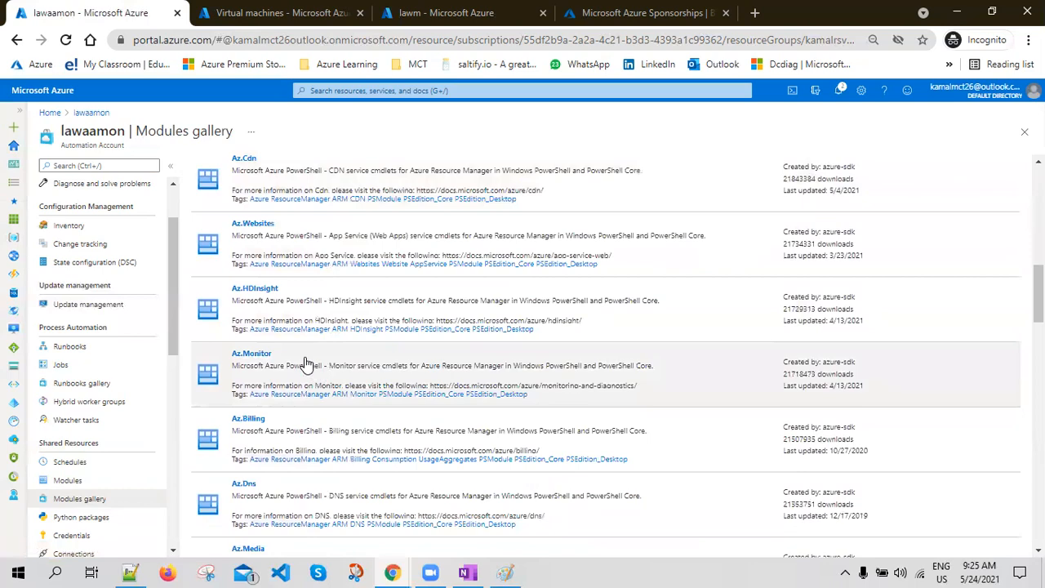
pyautogui.scroll(-10, 304, 364)
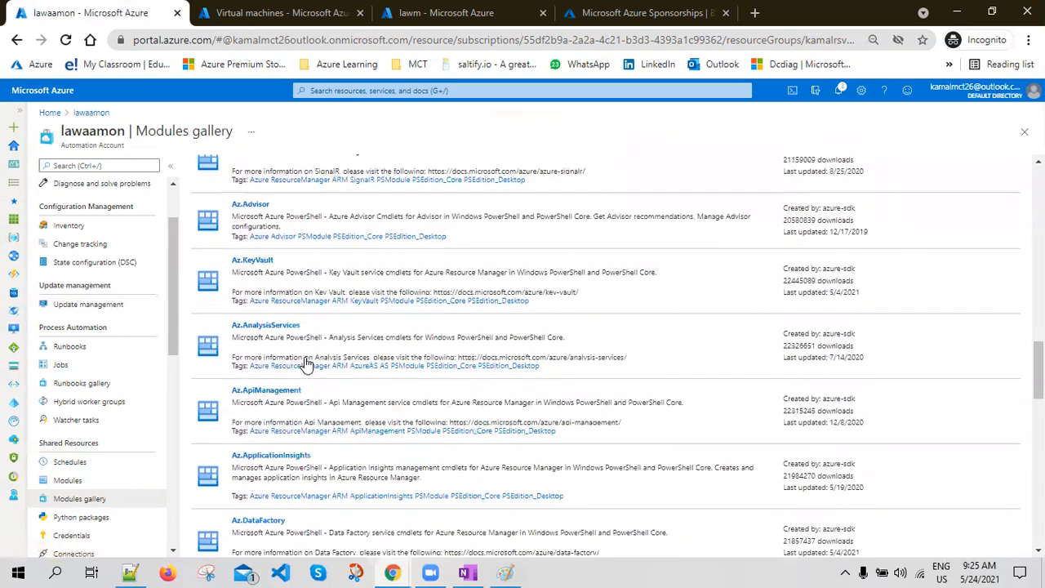
pyautogui.scroll(-2, 305, 363)
pyautogui.scroll(-2, 304, 363)
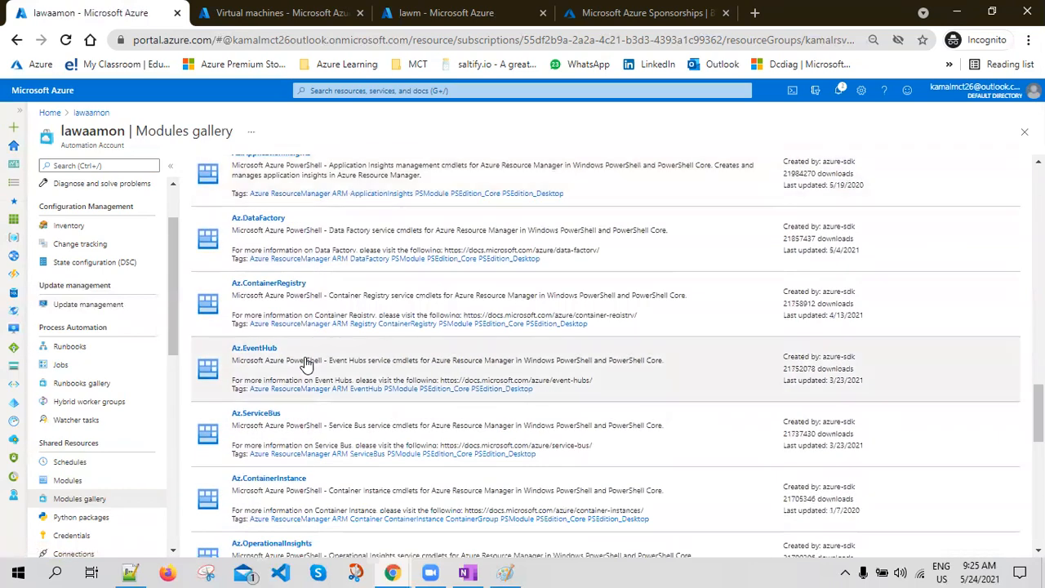
pyautogui.scroll(15, 307, 363)
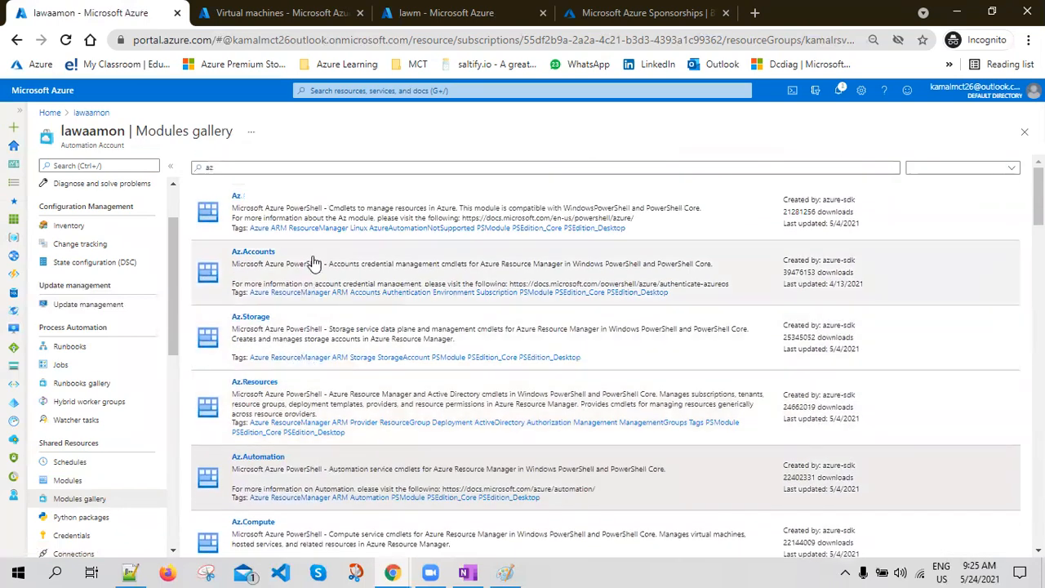
# Refine the az module search, browse the results, and open lawaamon's Runbooks list.
pyautogui.click(298, 162)
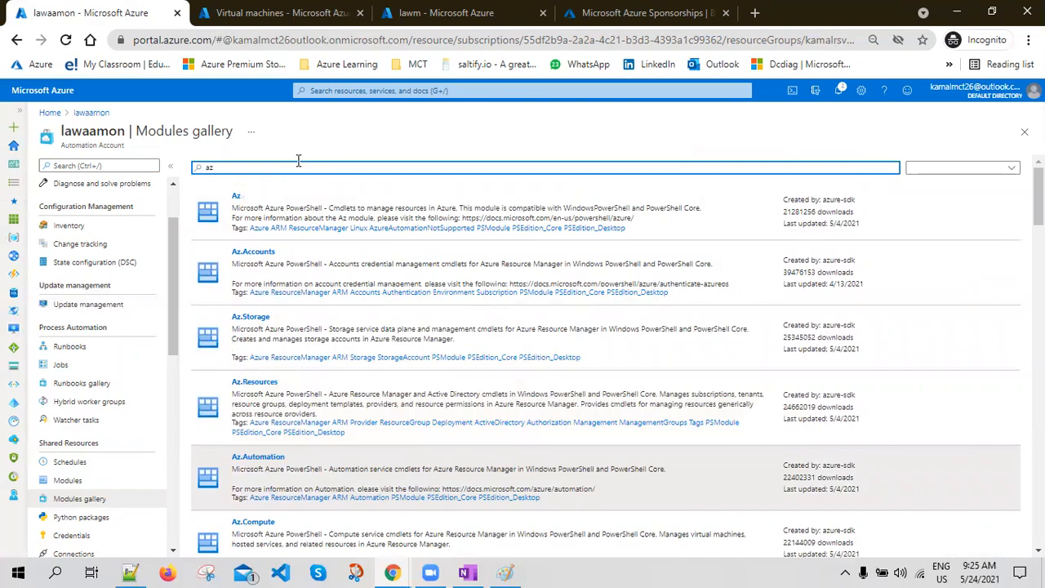
pyautogui.scroll(-7, 388, 344)
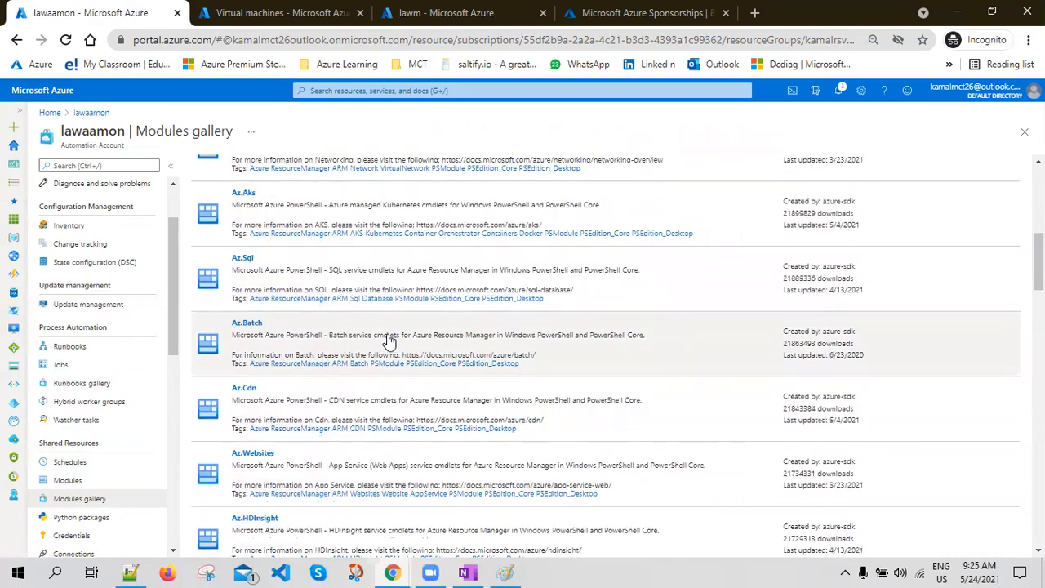
pyautogui.scroll(-15, 388, 342)
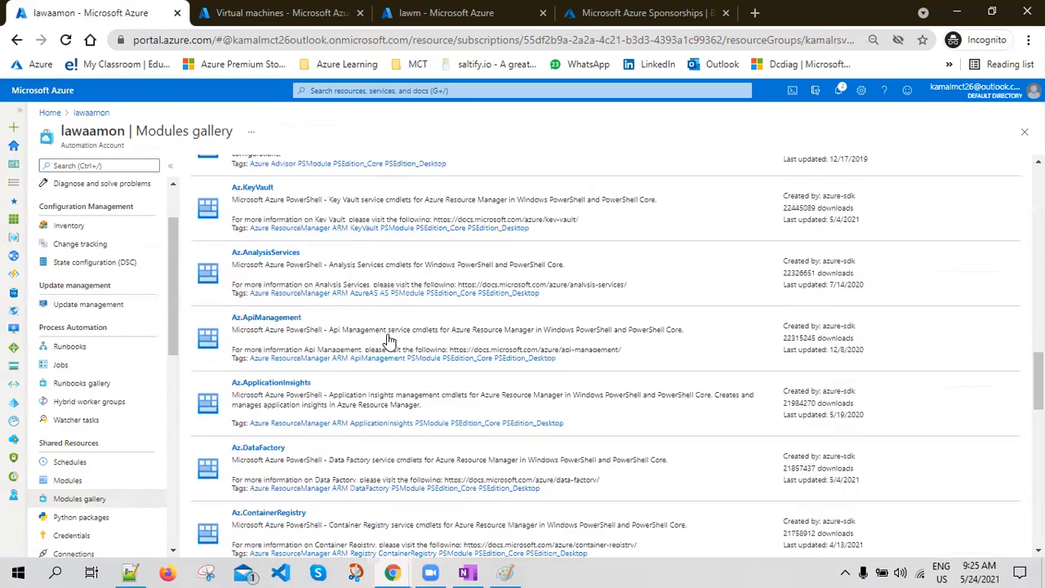
pyautogui.scroll(-5, 389, 341)
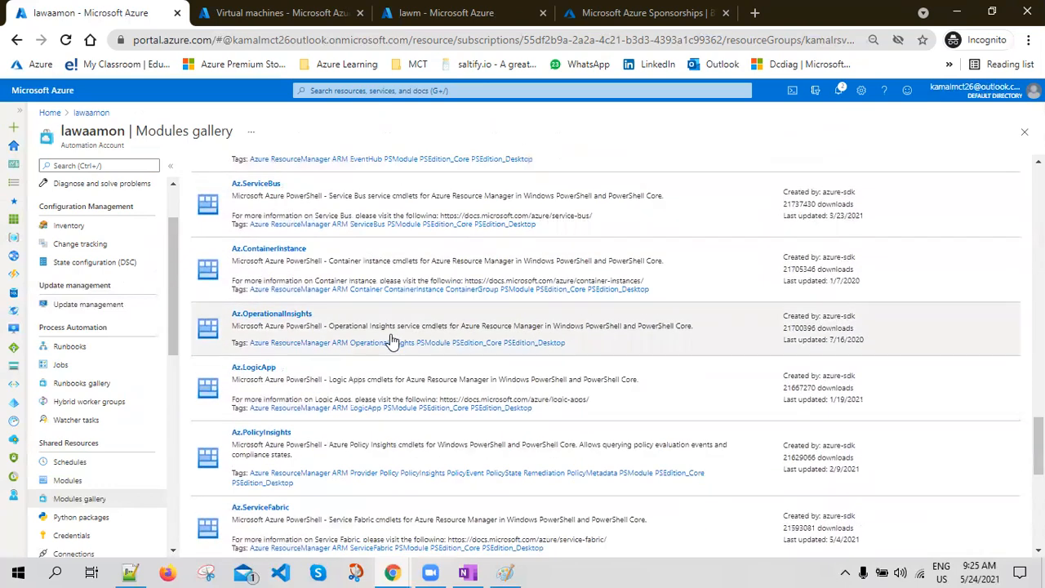
pyautogui.scroll(-5, 389, 343)
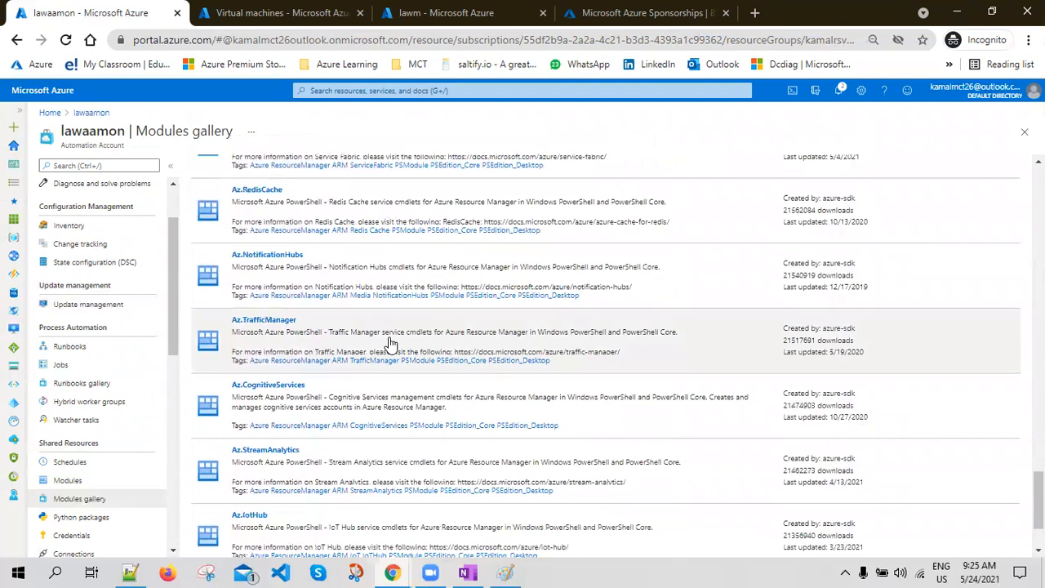
pyautogui.scroll(-2, 389, 343)
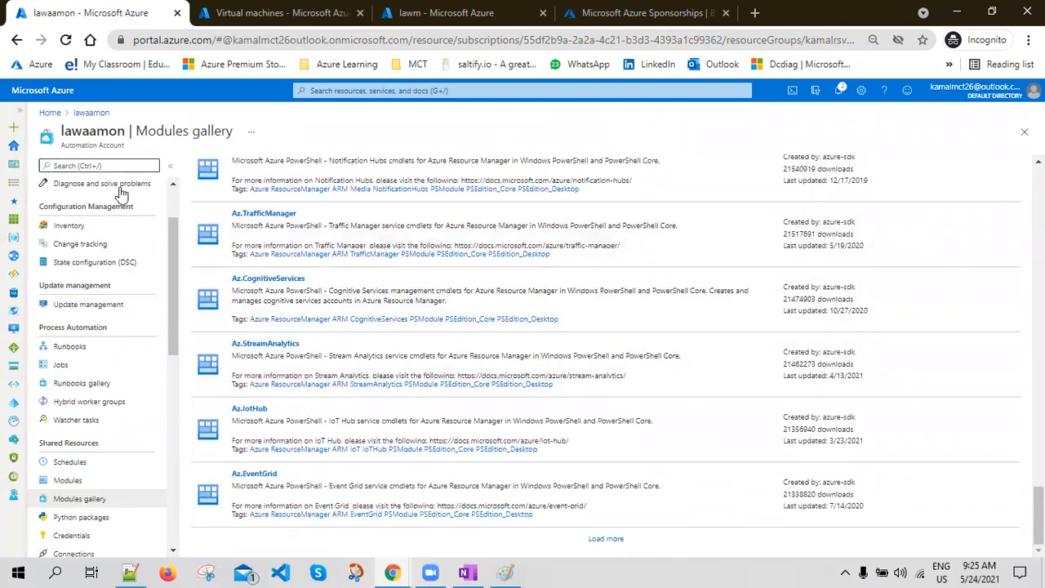
pyautogui.scroll(3, 240, 334)
pyautogui.click(114, 349)
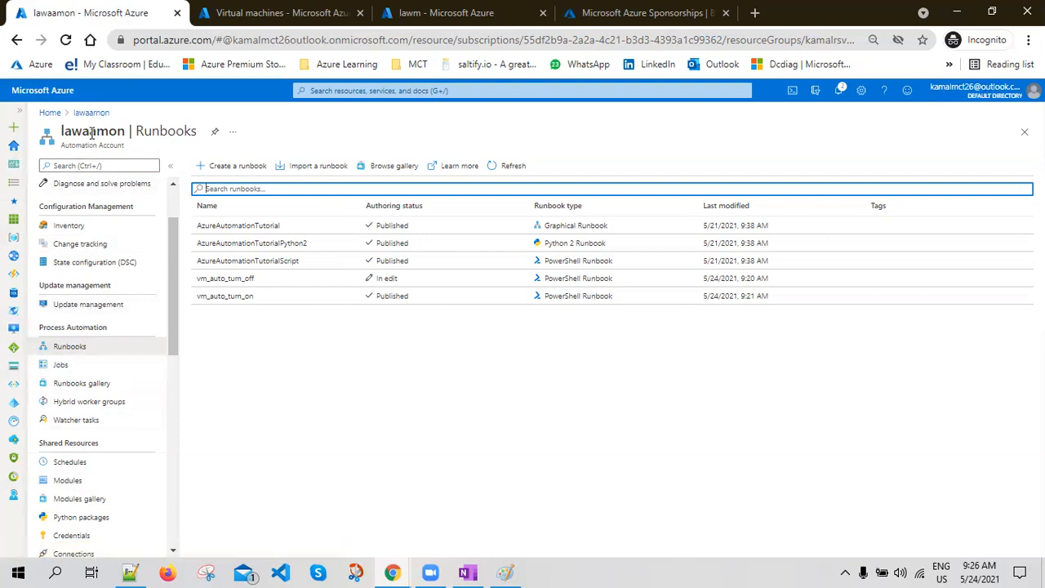
# Open lawaamon's Update management page showing 3 of 5 machines non-compliant and 14 missing updates.
pyautogui.click(82, 311)
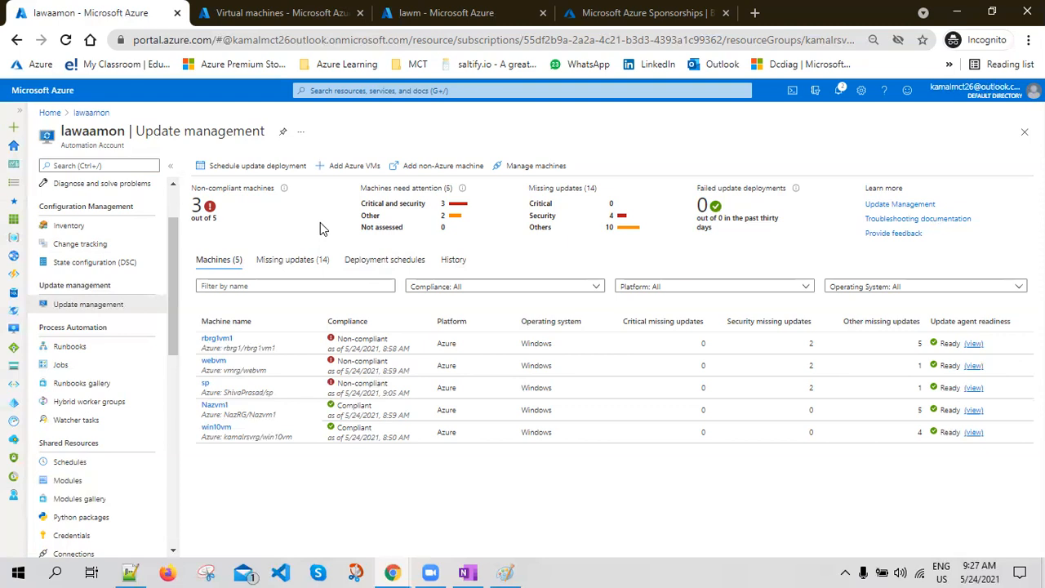
# Show the Deployment schedules tab, listing testschedule next running 5/24/2021 at 9:30 AM.
pyautogui.doubleClick(95, 133)
pyautogui.doubleClick(95, 137)
pyautogui.click(95, 137)
pyautogui.click(343, 261)
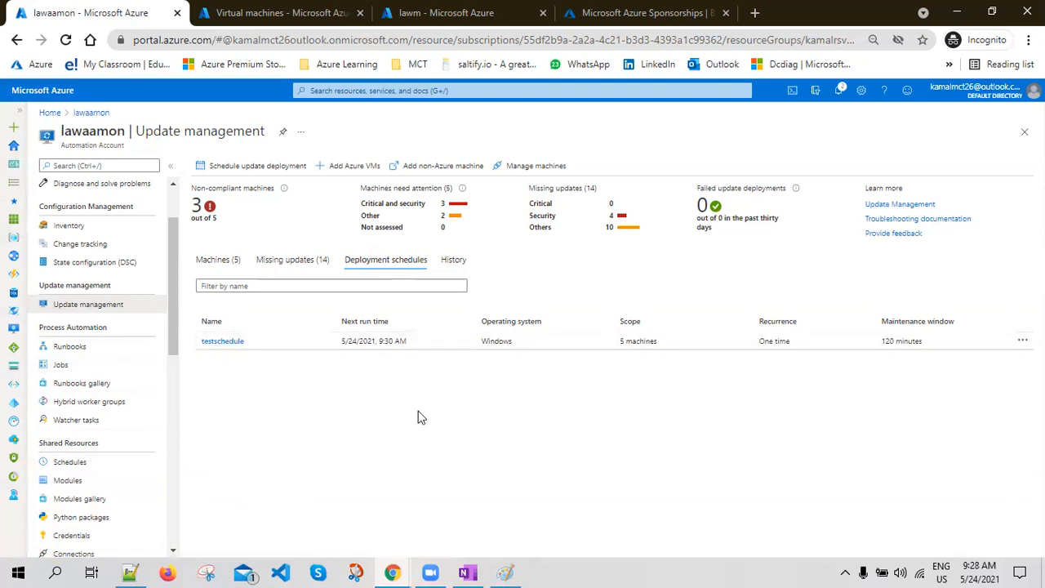
pyautogui.click(214, 341)
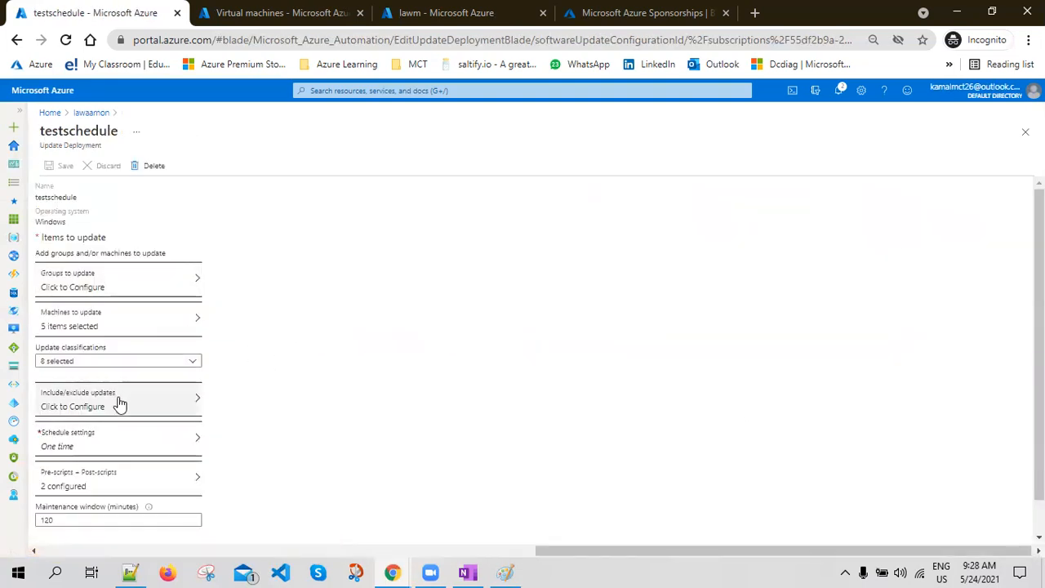
pyautogui.scroll(-1, 121, 416)
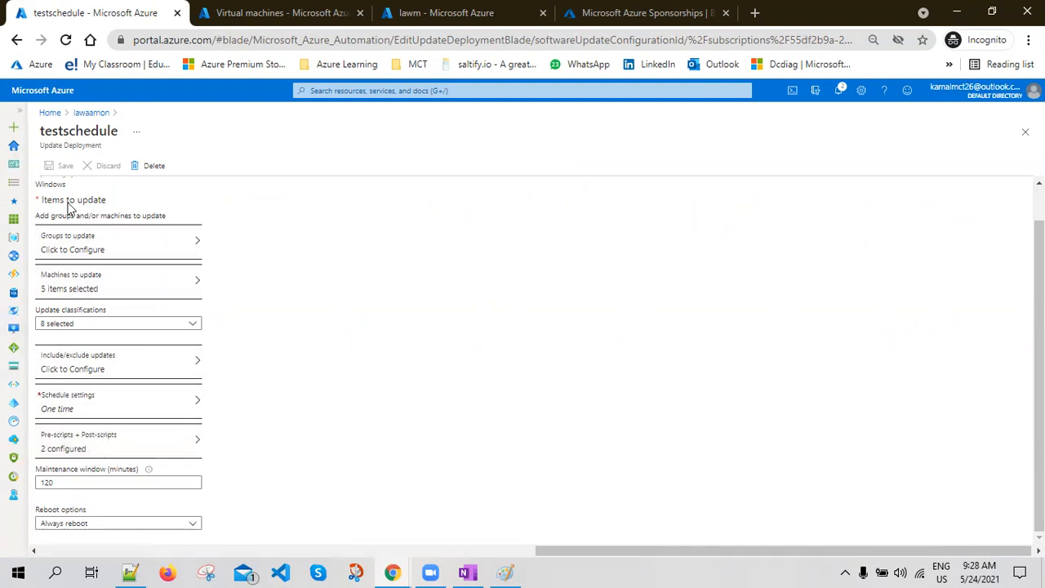
pyautogui.click(93, 115)
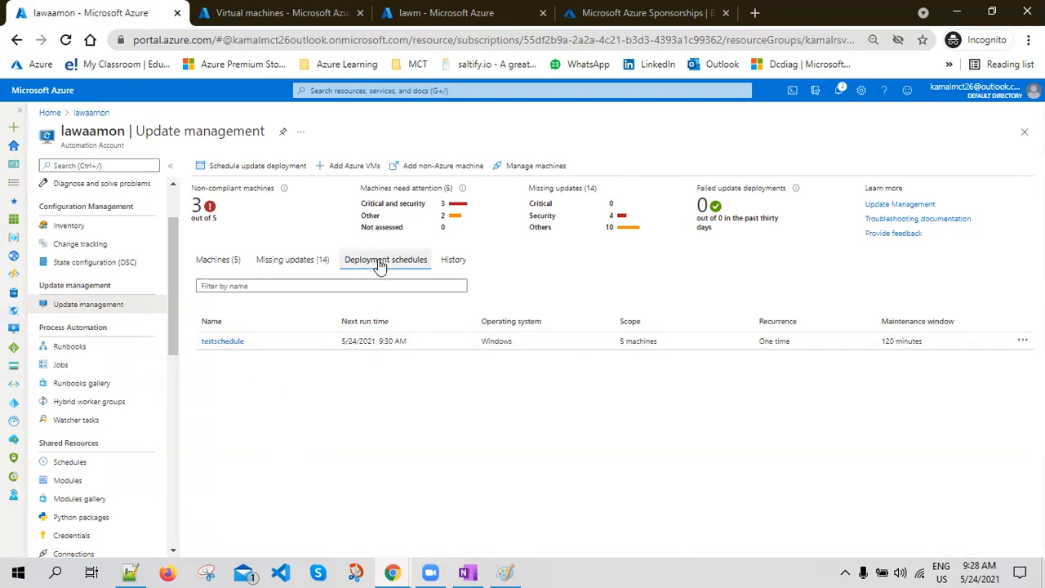
pyautogui.click(453, 260)
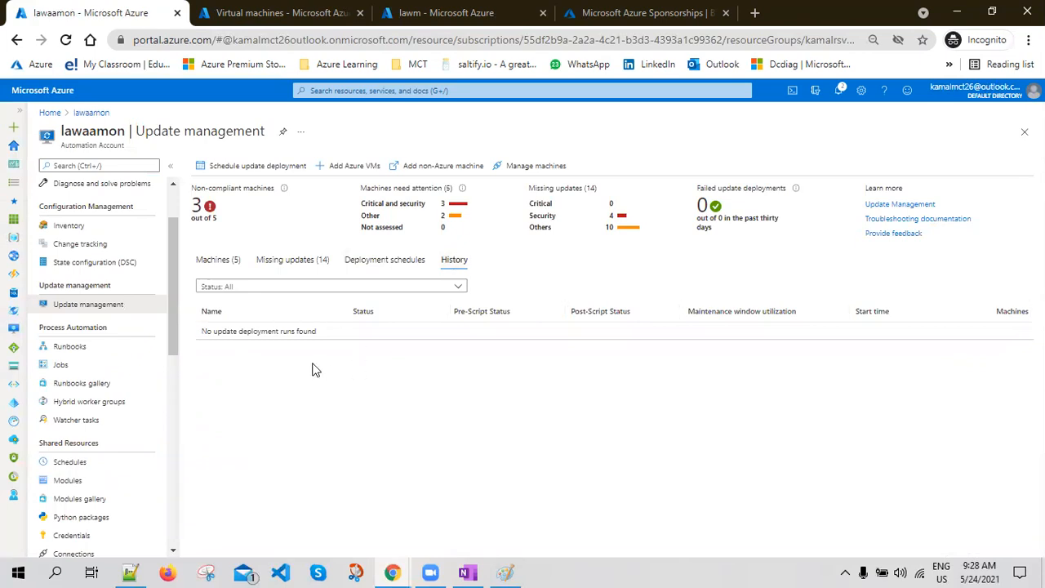
pyautogui.click(372, 259)
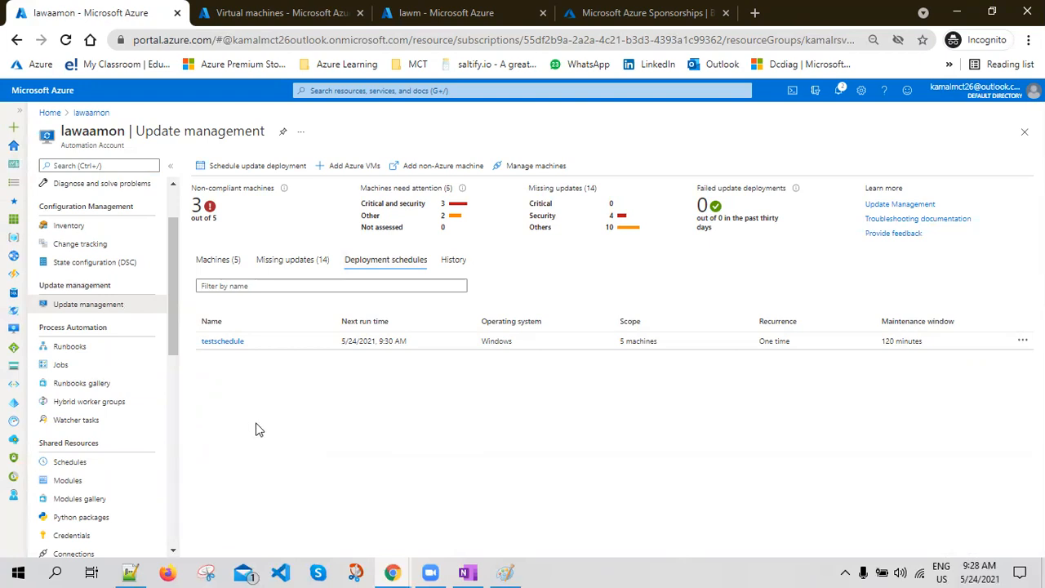
pyautogui.click(278, 12)
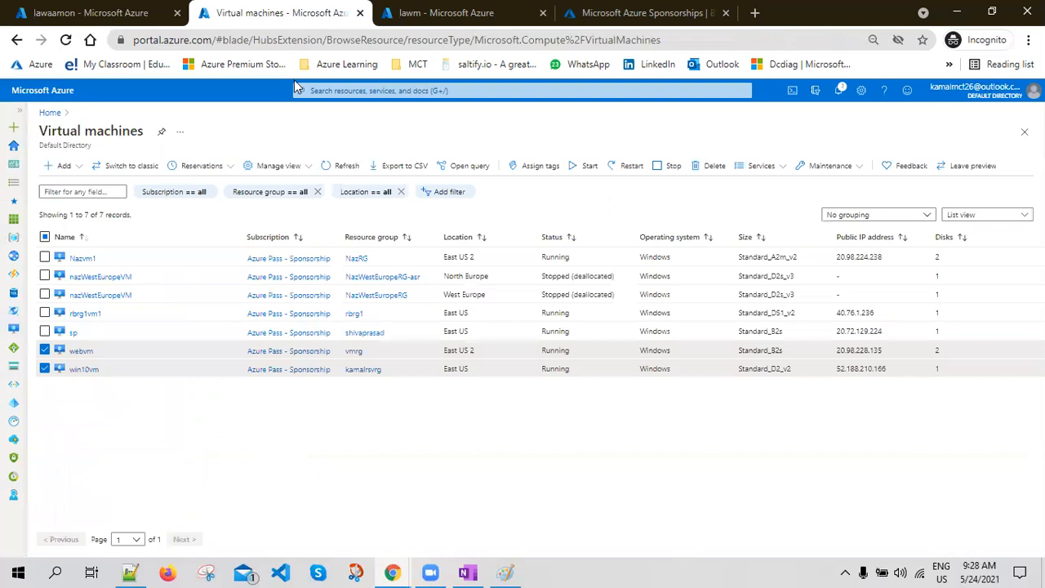
pyautogui.click(339, 171)
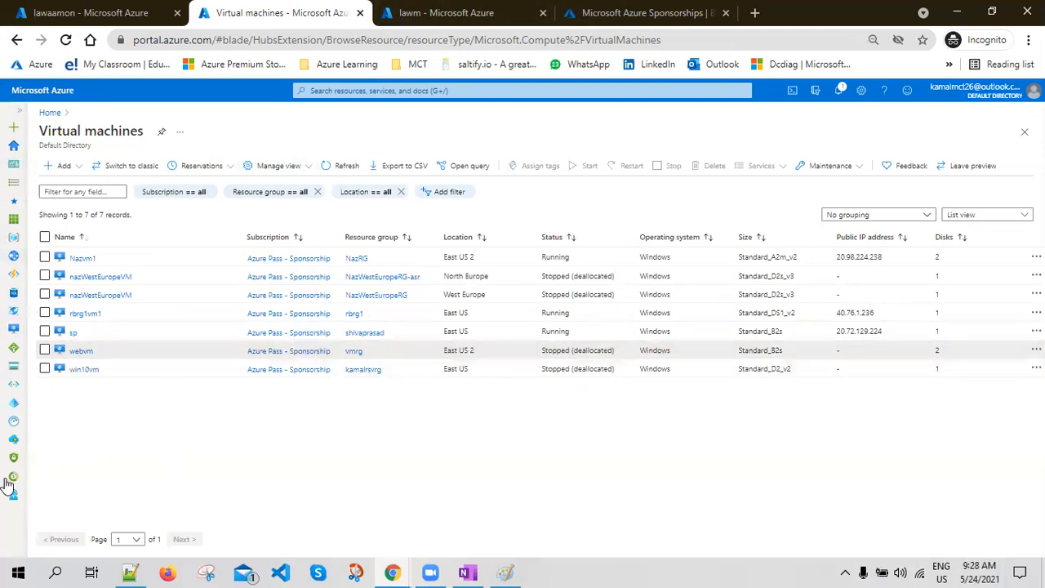
pyautogui.click(94, 8)
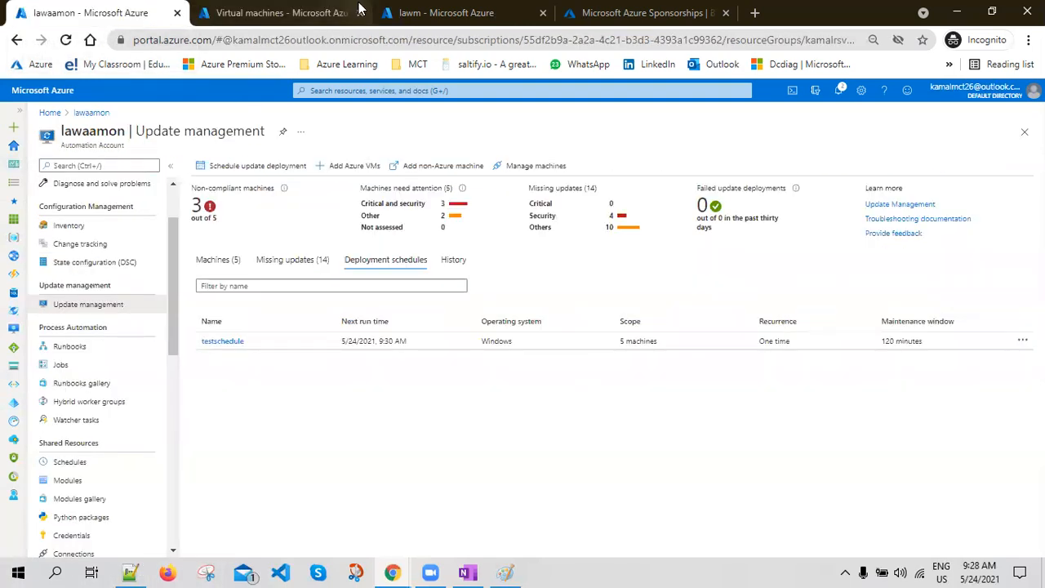
# Open Logs for the lawm workspace, dismiss the welcome, Queries and tip popups, and expand LogManagement.
pyautogui.click(485, 16)
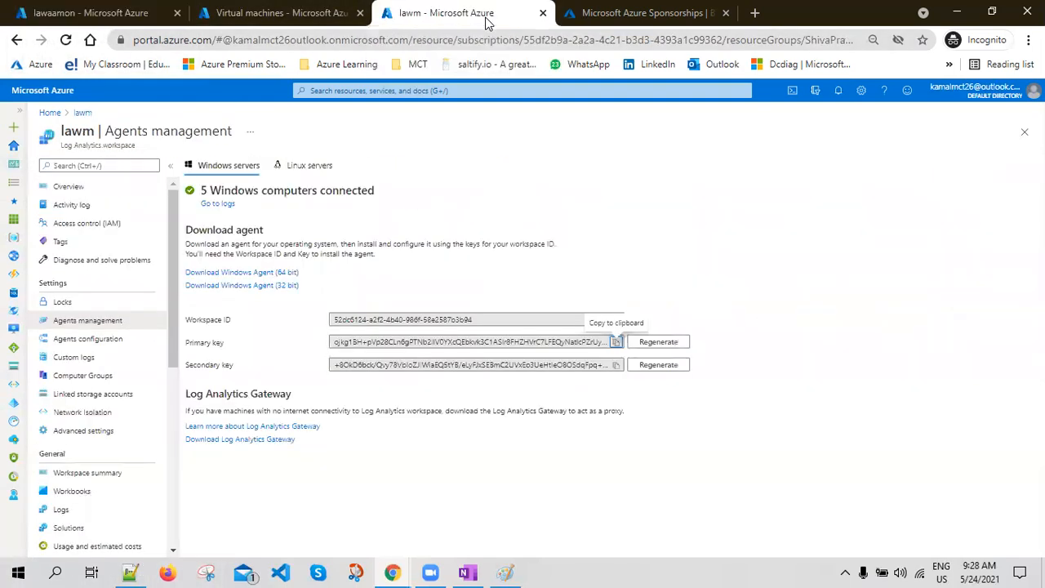
pyautogui.click(83, 113)
pyautogui.scroll(-4, 74, 490)
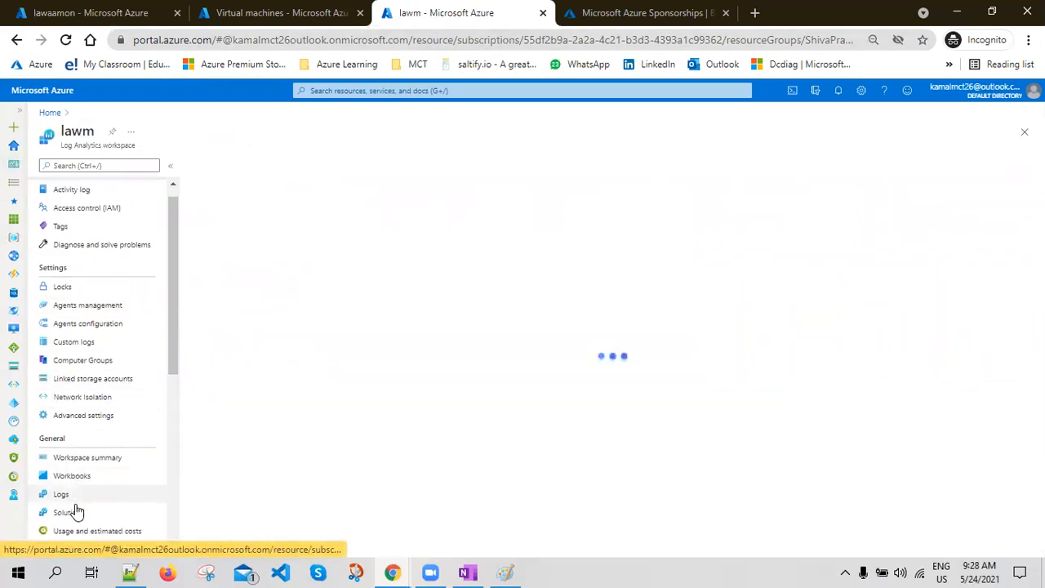
pyautogui.click(74, 357)
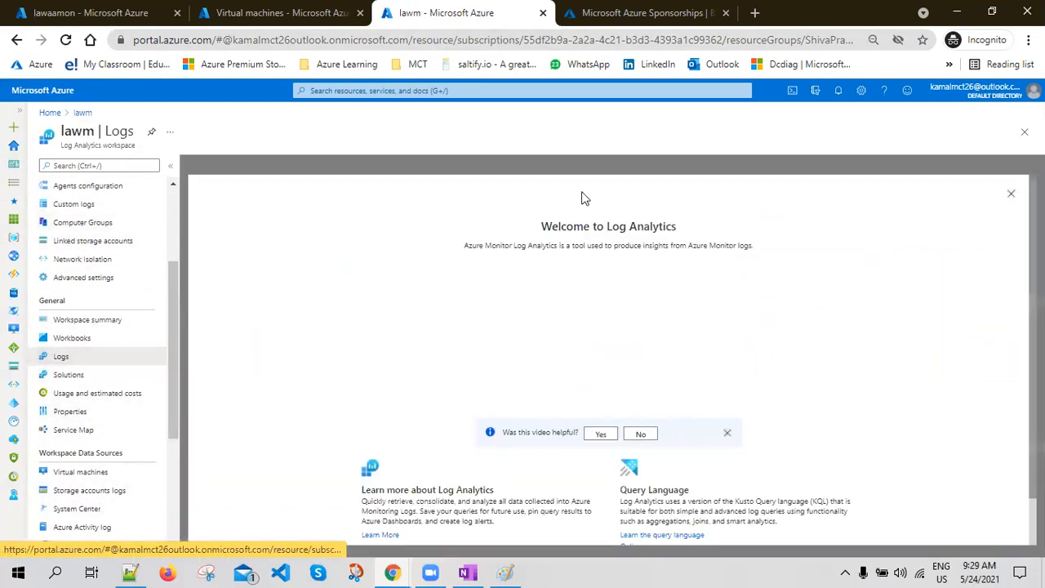
pyautogui.click(1012, 199)
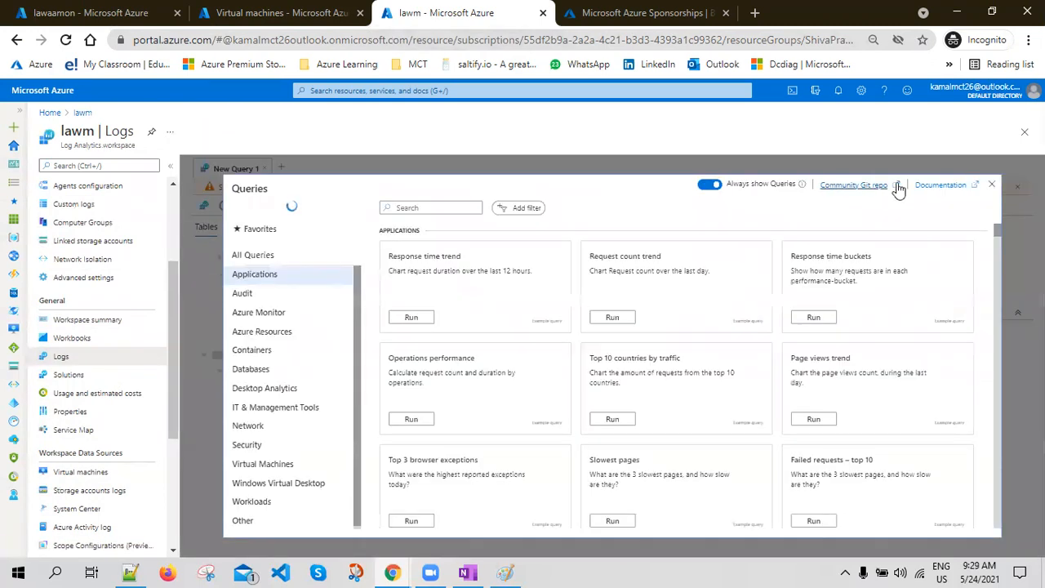
pyautogui.click(993, 184)
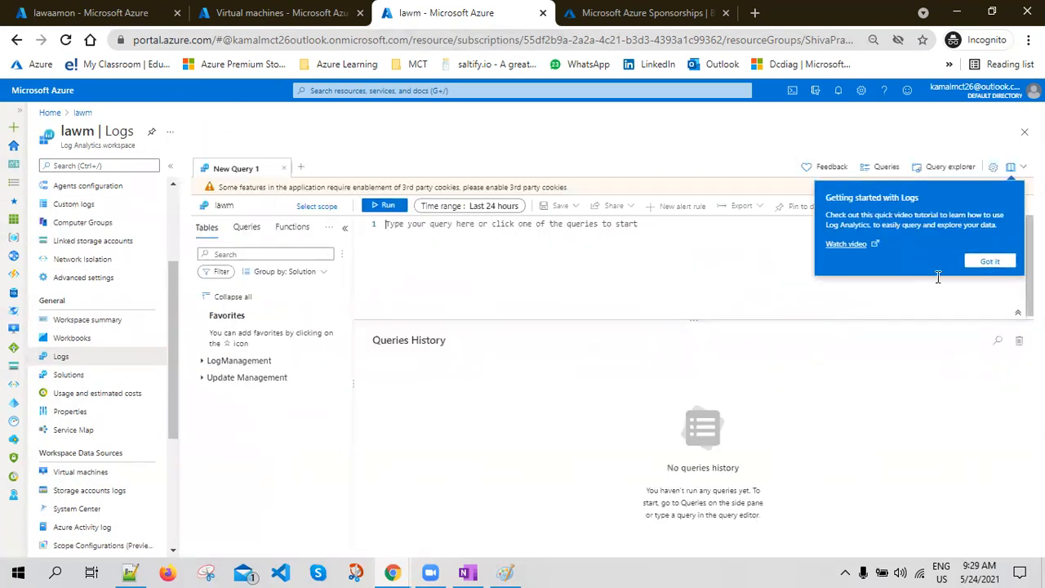
pyautogui.click(992, 263)
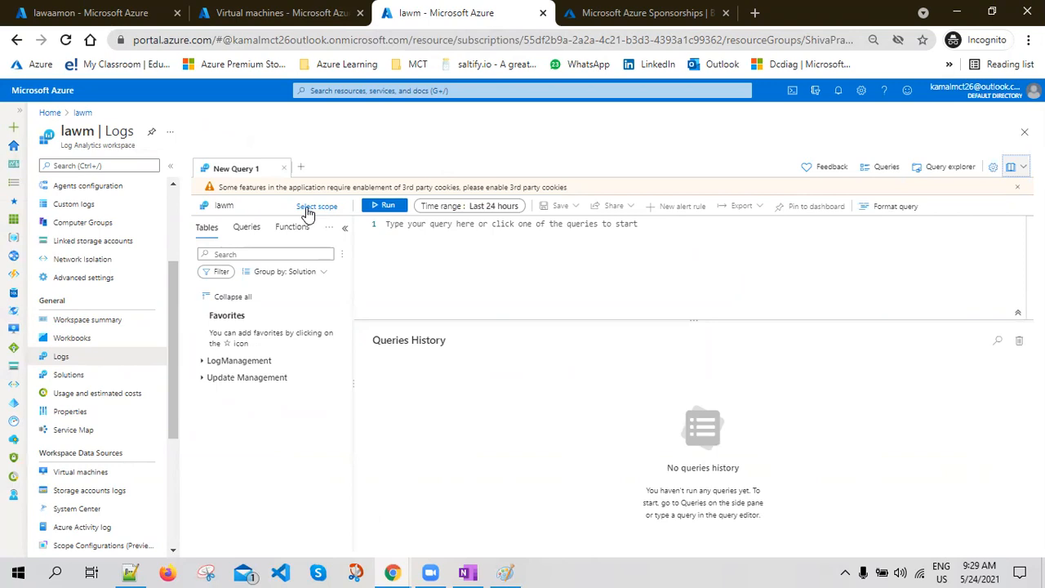
pyautogui.click(200, 362)
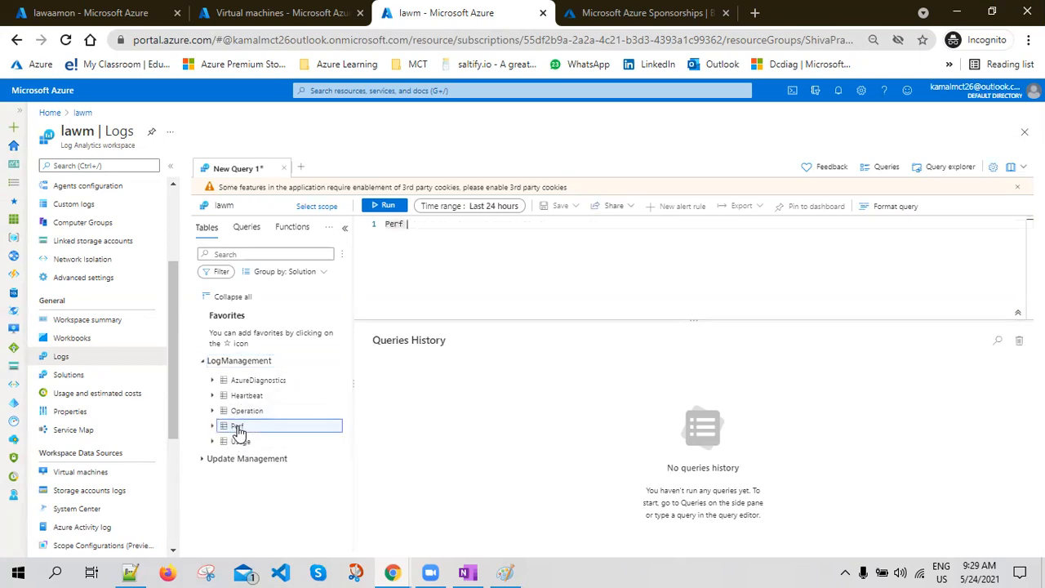
# Run a Perf table query over the last 30 minutes and enlarge the results grid.
pyautogui.doubleClick(237, 426)
pyautogui.click(486, 206)
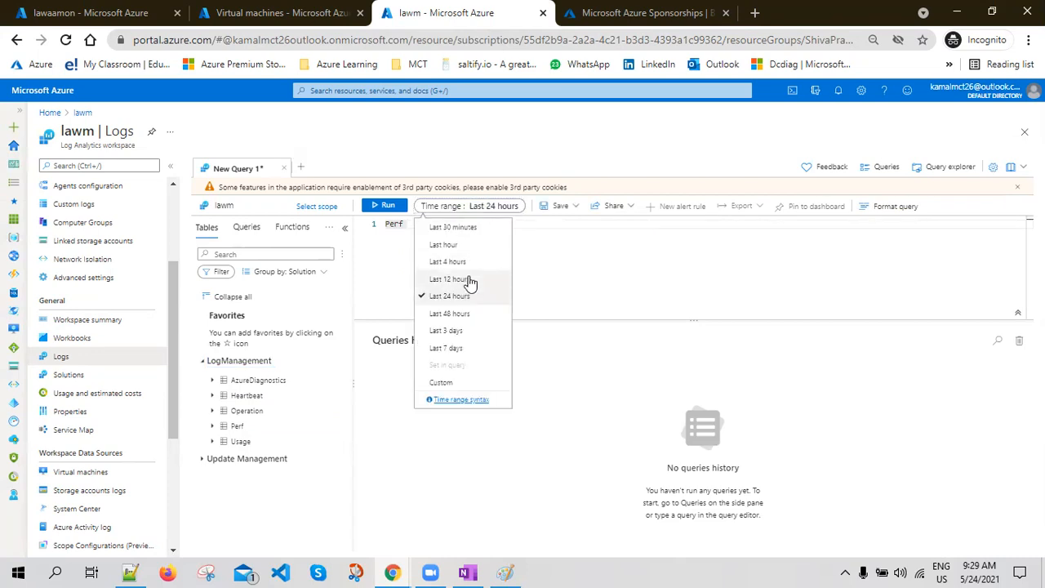
pyautogui.click(462, 228)
pyautogui.click(389, 206)
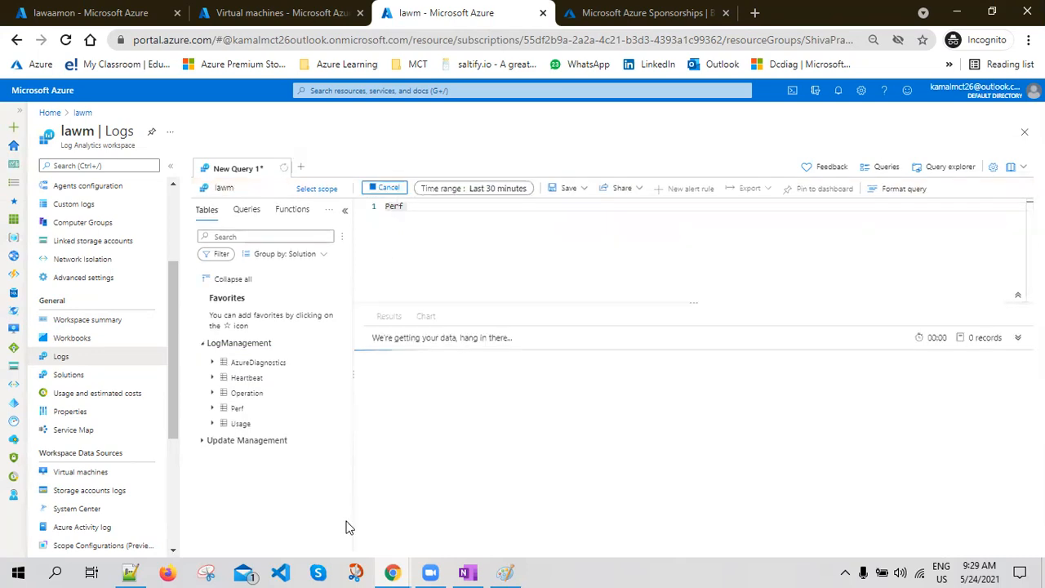
pyautogui.click(170, 167)
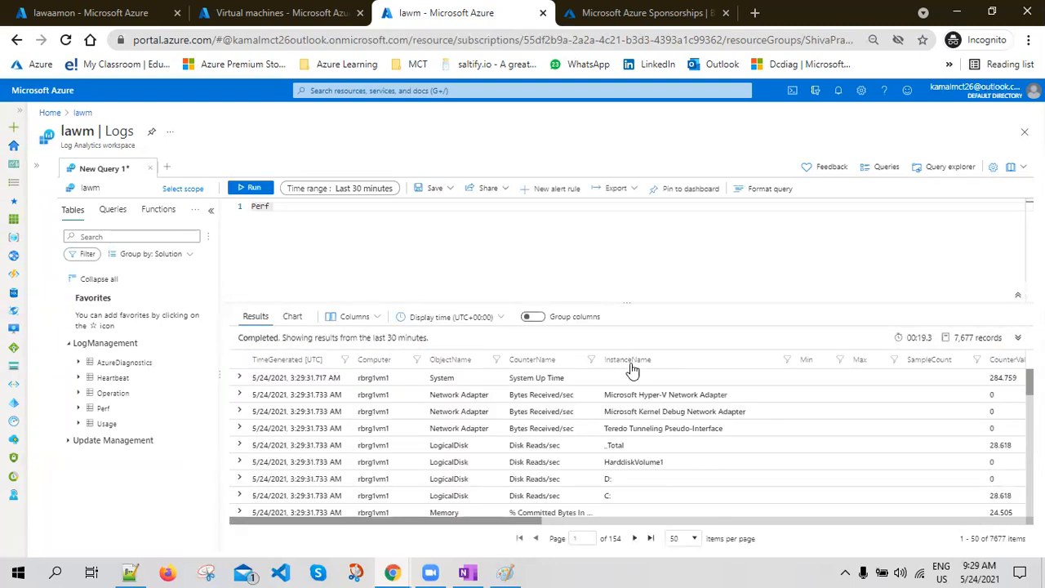
pyautogui.moveTo(621, 303); pyautogui.dragTo(613, 245)
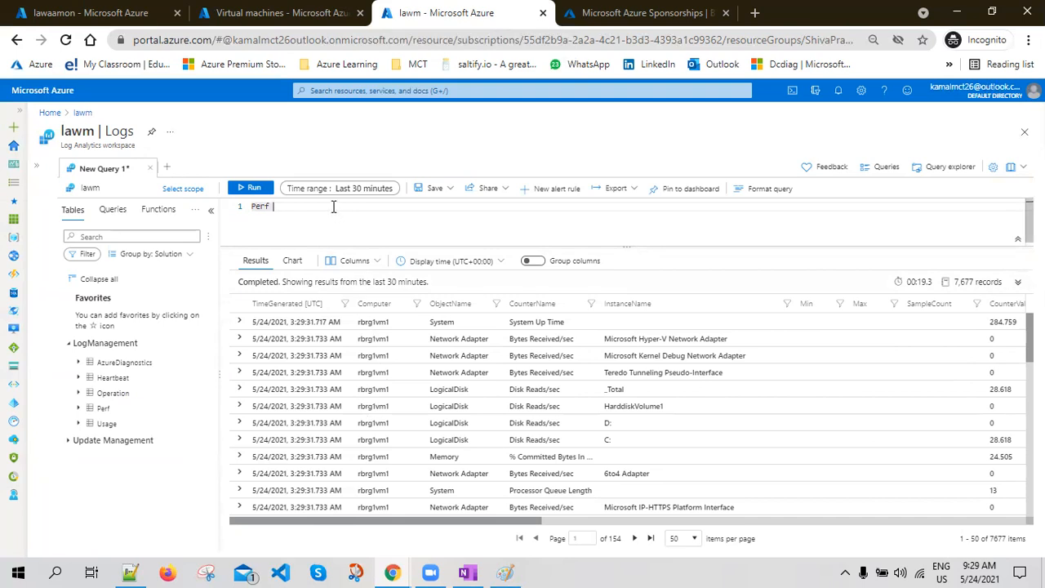
# Add '| summarize by Computer' under Perf and run the query.
pyautogui.press('Return')
pyautogui.write('|')
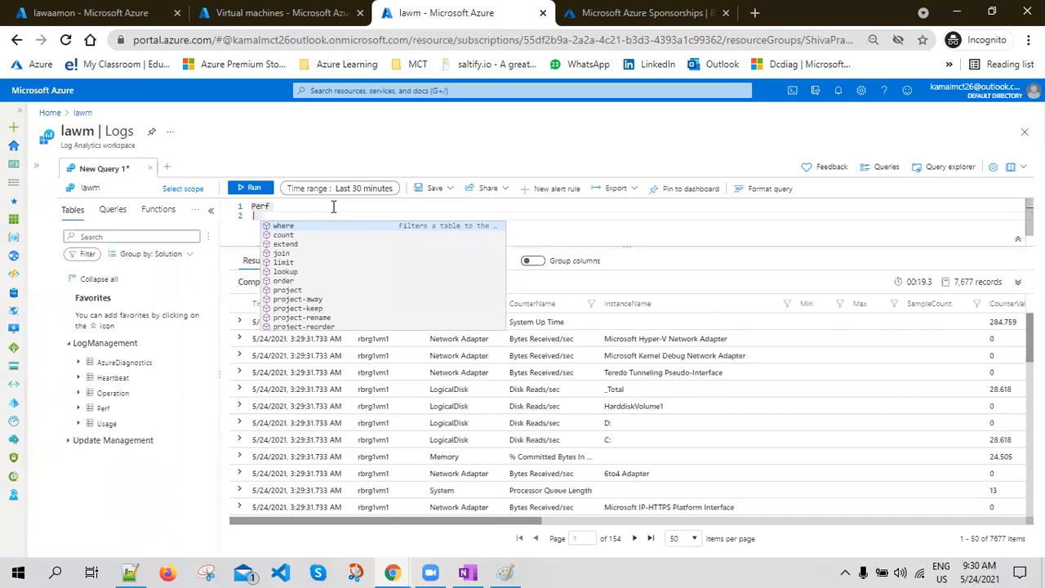
pyautogui.write(' su')
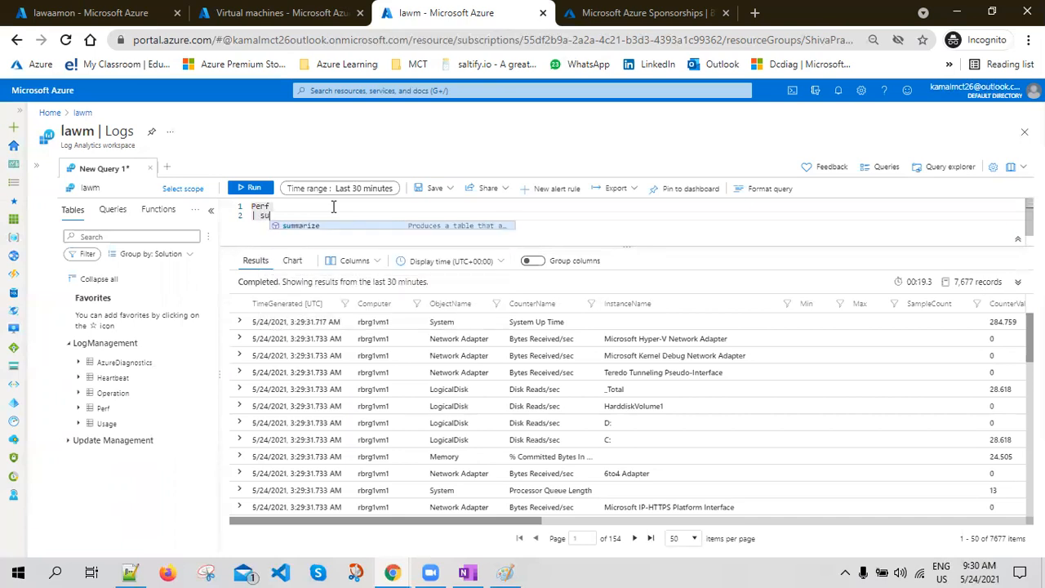
pyautogui.press('Tab')
pyautogui.write('by')
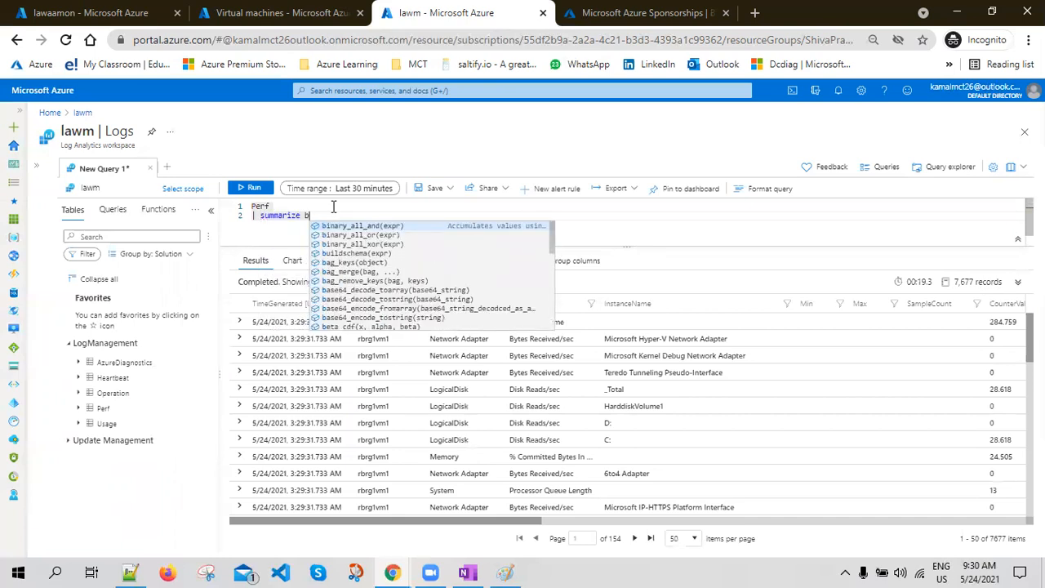
pyautogui.click(375, 426)
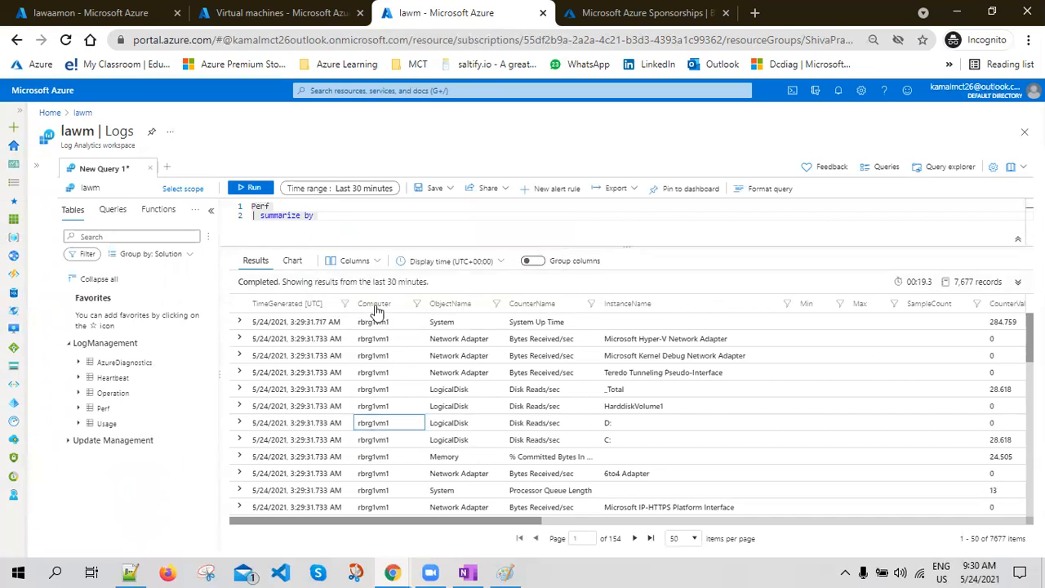
pyautogui.click(350, 225)
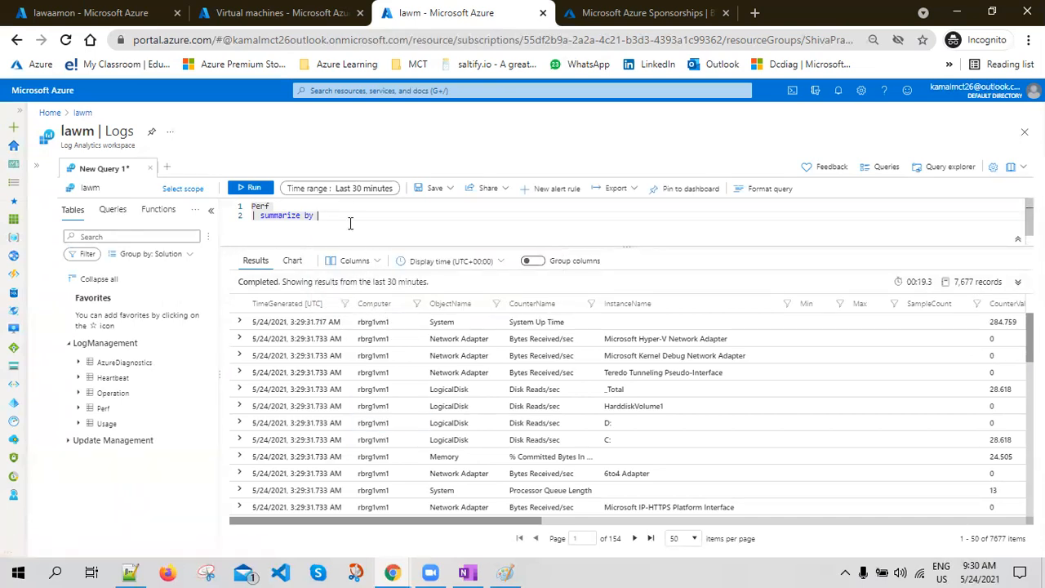
pyautogui.write('Computer')
pyautogui.click(260, 188)
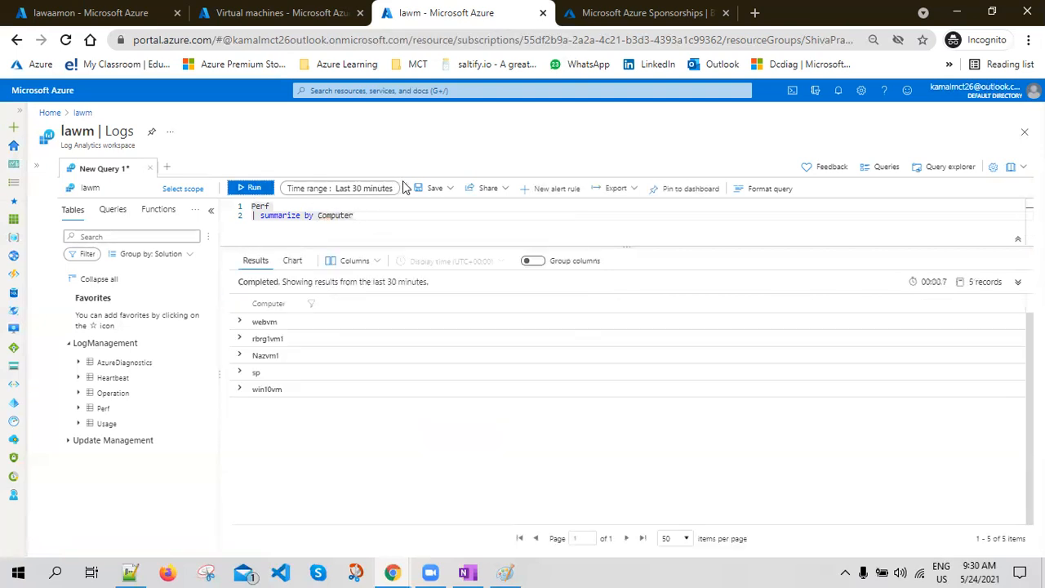
# Review the listed computers, such as webvm and rbrg1vm1, and select the webvm name.
pyautogui.click(265, 321)
pyautogui.press('Down')
pyautogui.press('Down')
pyautogui.press('Down')
pyautogui.press('Down')
pyautogui.click(282, 361)
pyautogui.click(272, 333)
pyautogui.click(276, 321)
pyautogui.click(287, 340)
pyautogui.click(279, 325)
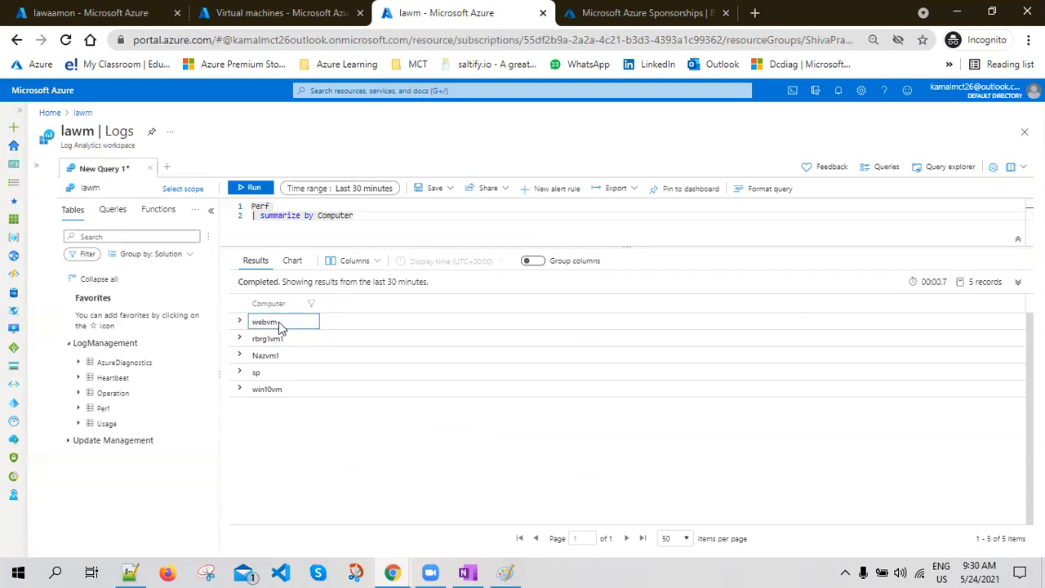
pyautogui.doubleClick(276, 321)
# Start a new line above summarize reading '| where Computer contains "'.
pyautogui.click(321, 202)
pyautogui.press('Return')
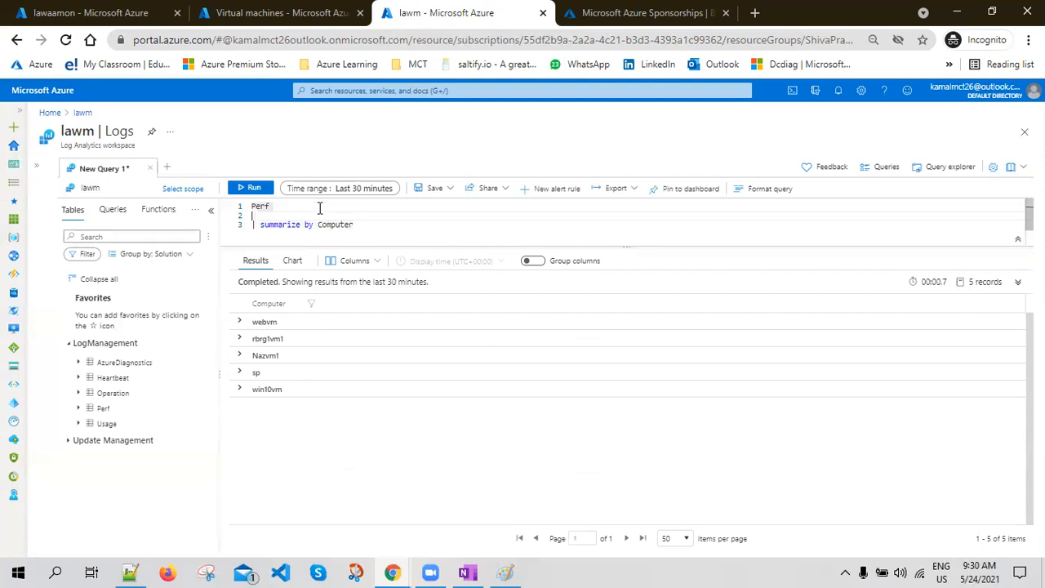
pyautogui.write('| ')
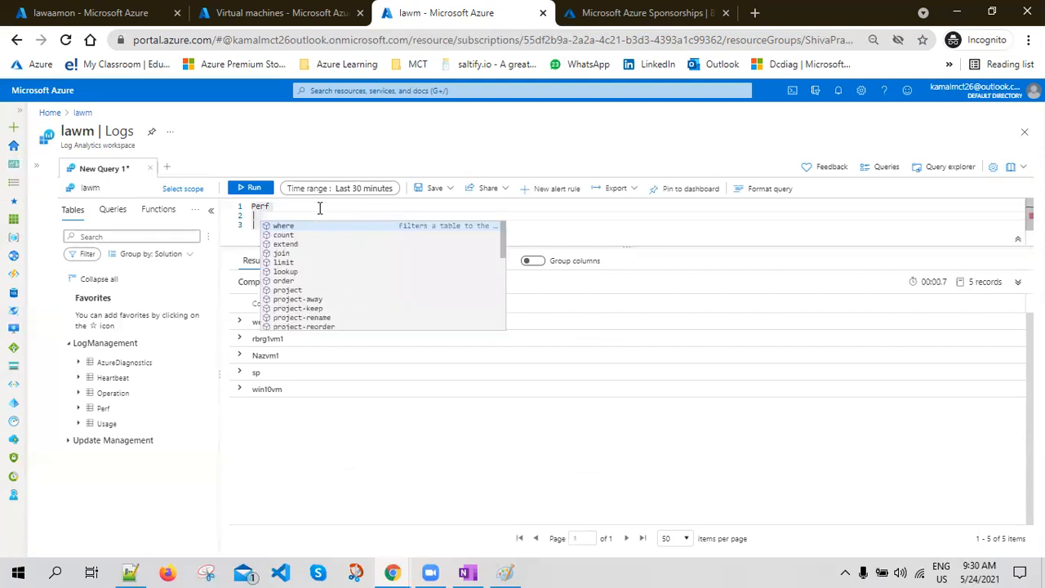
pyautogui.write('where Computer ')
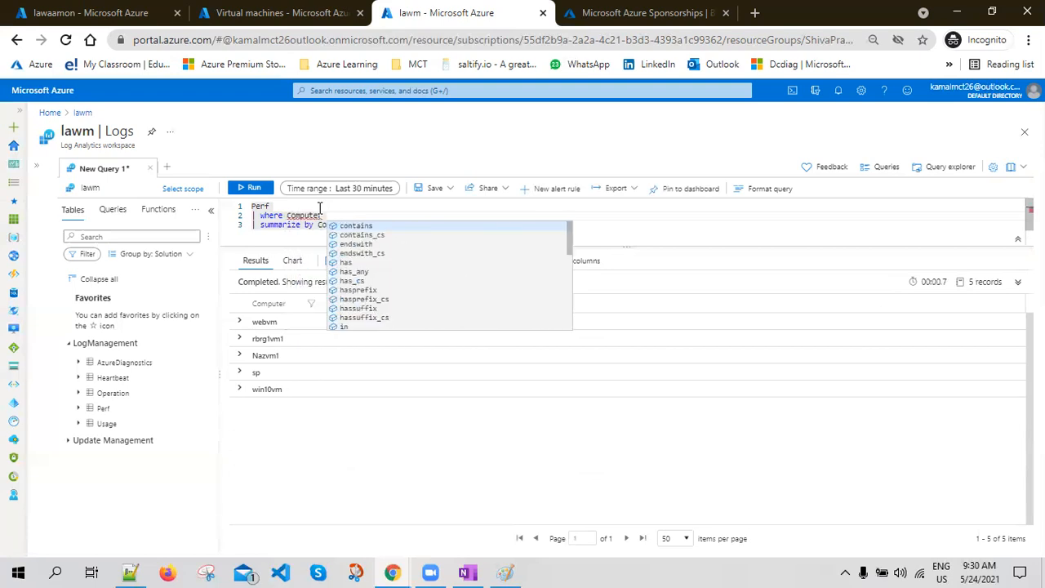
pyautogui.write('contains "')
# Filter to Computer contains "webvm", comment out the summarize line, and run the query.
pyautogui.hotkey('ctrl', 'v')
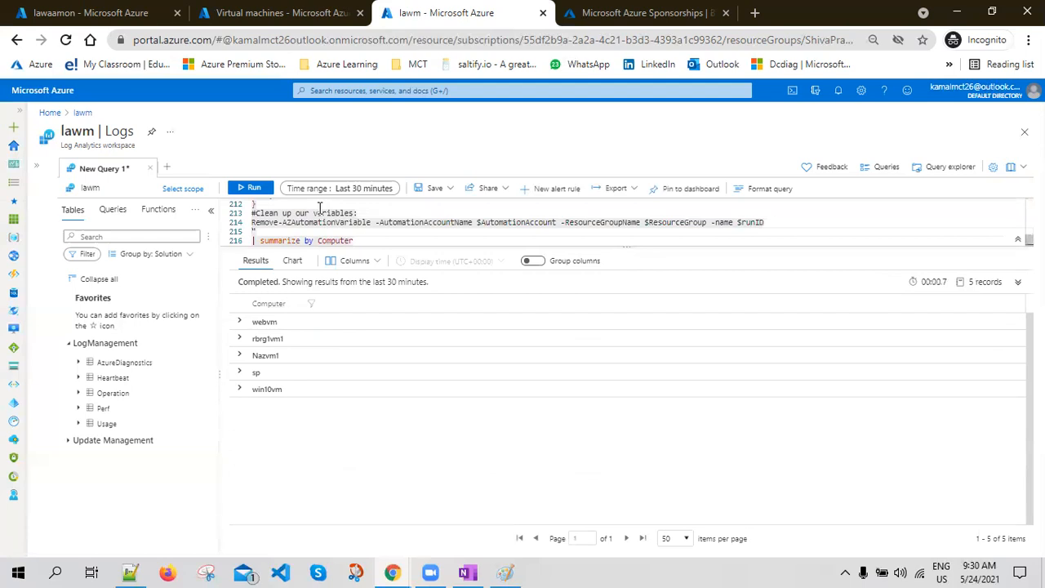
pyautogui.hotkey('ctrl', 'z')
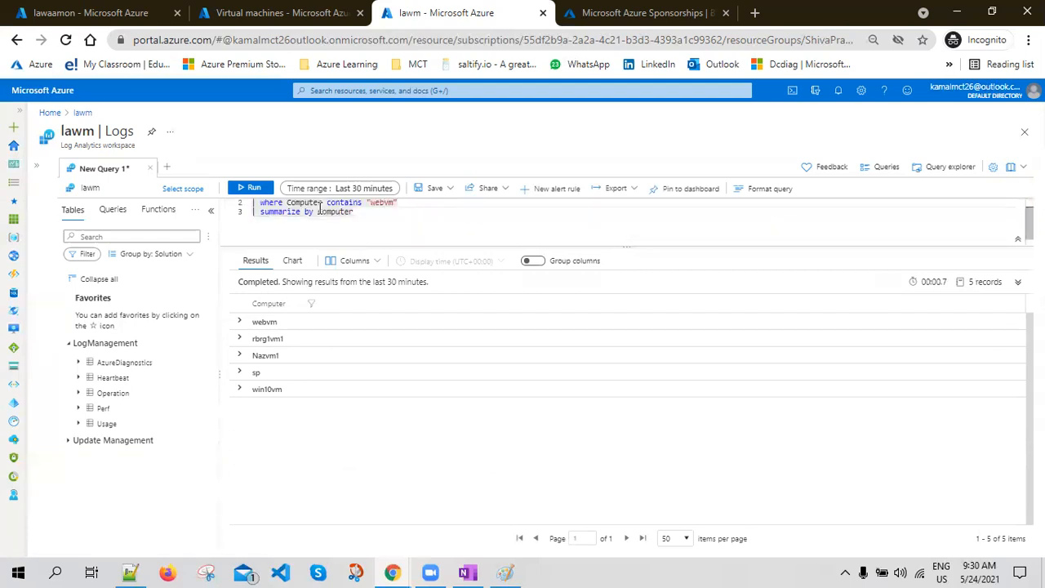
pyautogui.hotkey('ctrl', '/')
pyautogui.hotkey('shift', 'Return')
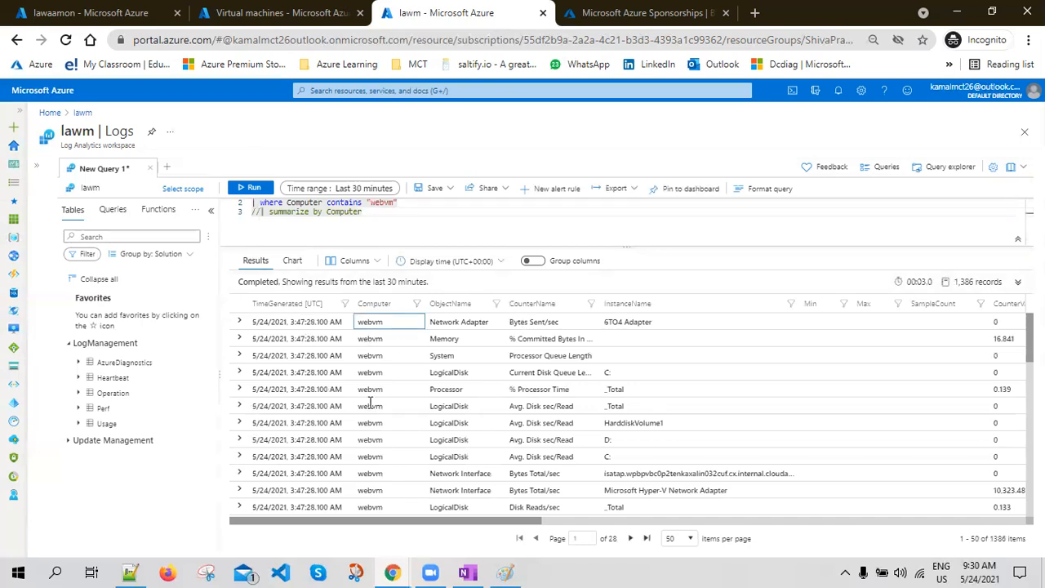
pyautogui.scroll(-7, 367, 404)
pyautogui.scroll(7, 388, 490)
# Uncomment the summarize line, change it to summarize by ObjectName, and run it.
pyautogui.click(263, 209)
pyautogui.press('BackSpace')
pyautogui.press('BackSpace')
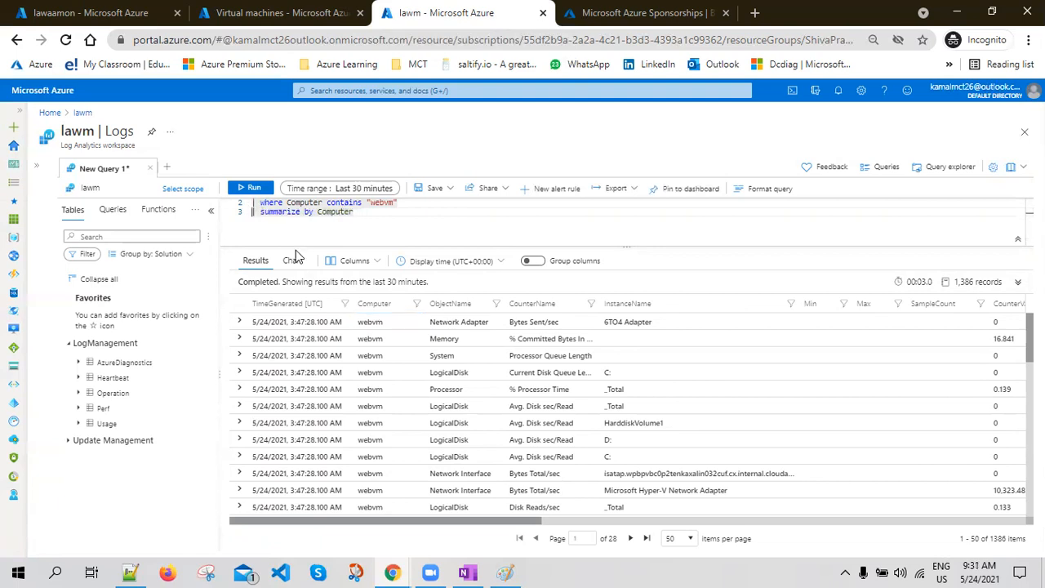
pyautogui.click(346, 215)
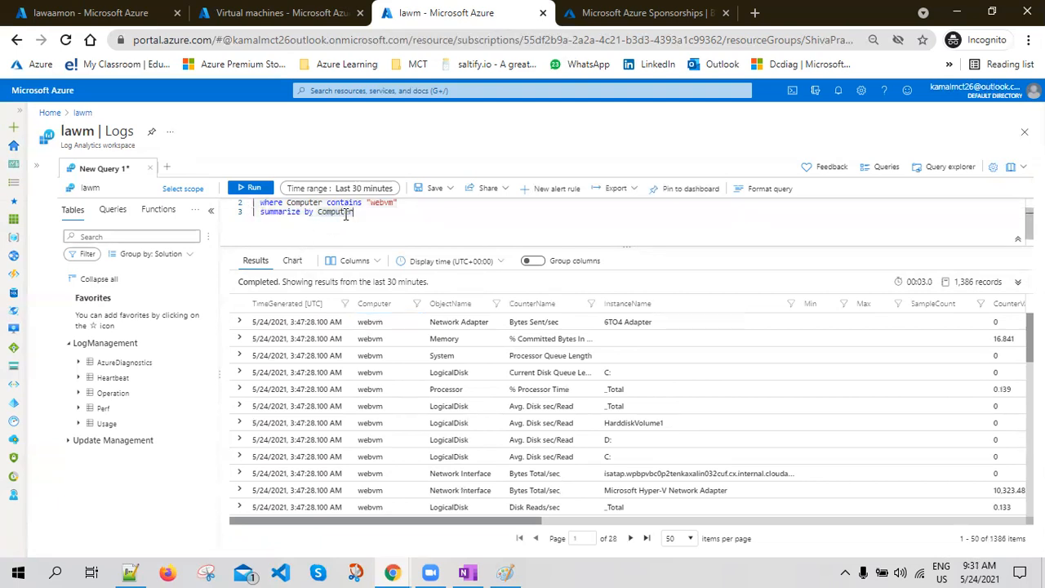
pyautogui.press('BackSpace')
pyautogui.press('BackSpace')
pyautogui.press('BackSpace')
pyautogui.press('BackSpace')
pyautogui.press('BackSpace')
pyautogui.press('BackSpace')
pyautogui.press('BackSpace')
pyautogui.press('BackSpace')
pyautogui.write('ObjectName')
pyautogui.hotkey('shift', 'Return')
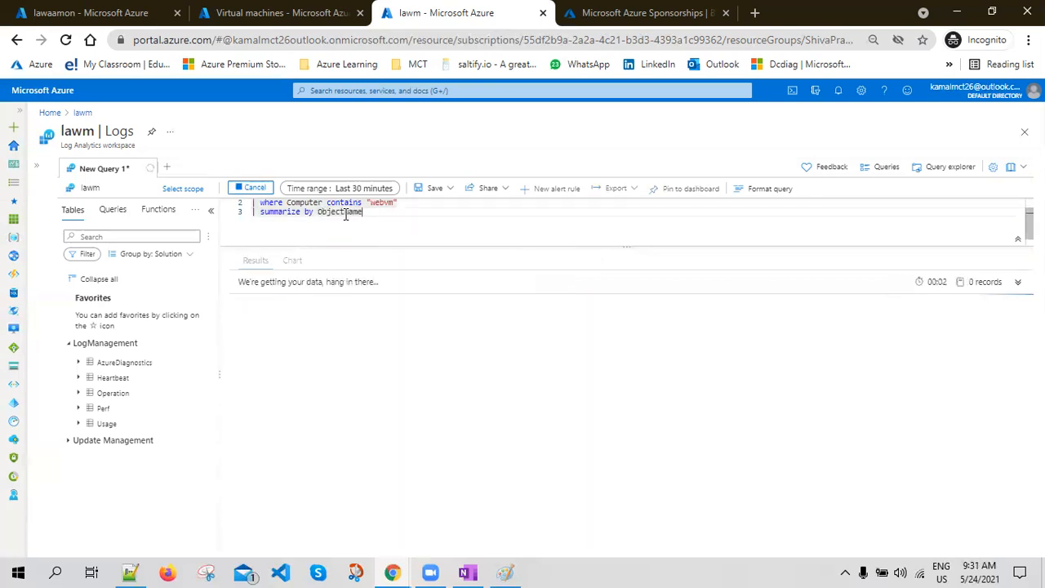
# Inspect the Network Adapter, LogicalDisk, Memory and Network Interface object results.
pyautogui.doubleClick(296, 323)
pyautogui.click(274, 337)
pyautogui.moveTo(275, 338); pyautogui.dragTo(340, 379)
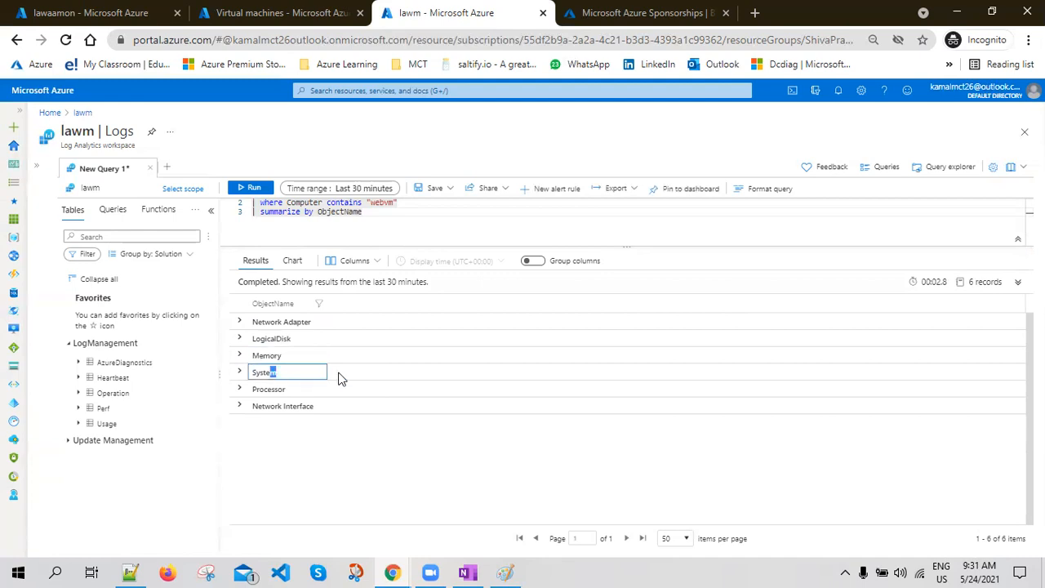
pyautogui.moveTo(258, 390); pyautogui.dragTo(354, 415)
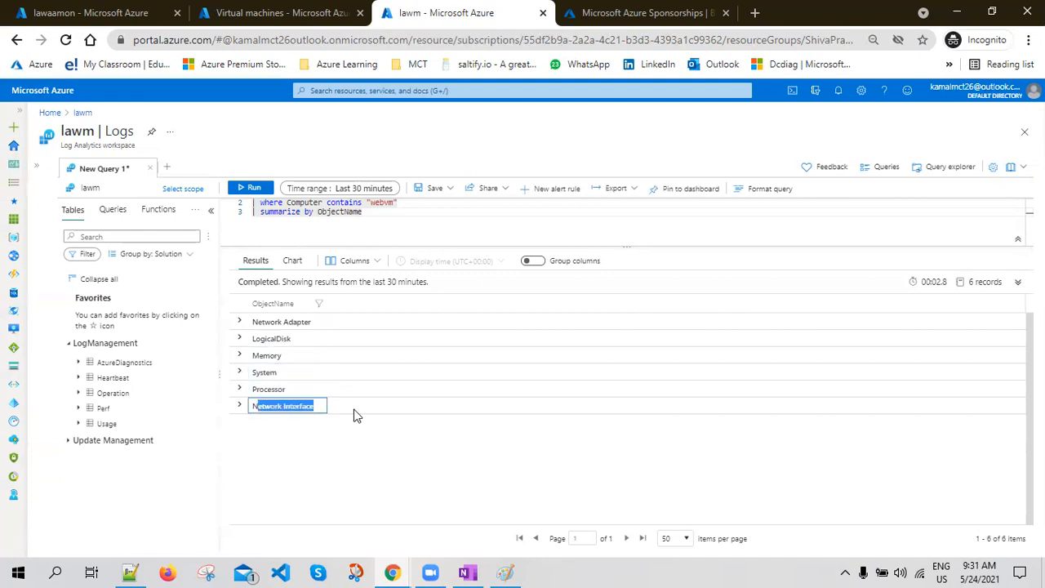
# Extend the summarize to ObjectName, CounterName and rerun the query.
pyautogui.click(373, 212)
pyautogui.write(', ')
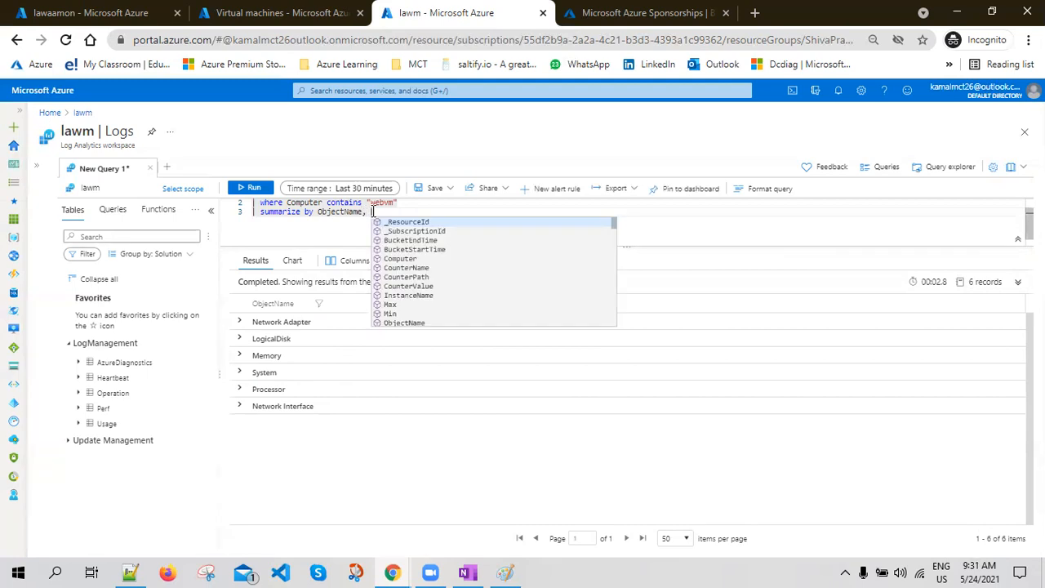
pyautogui.write('coun')
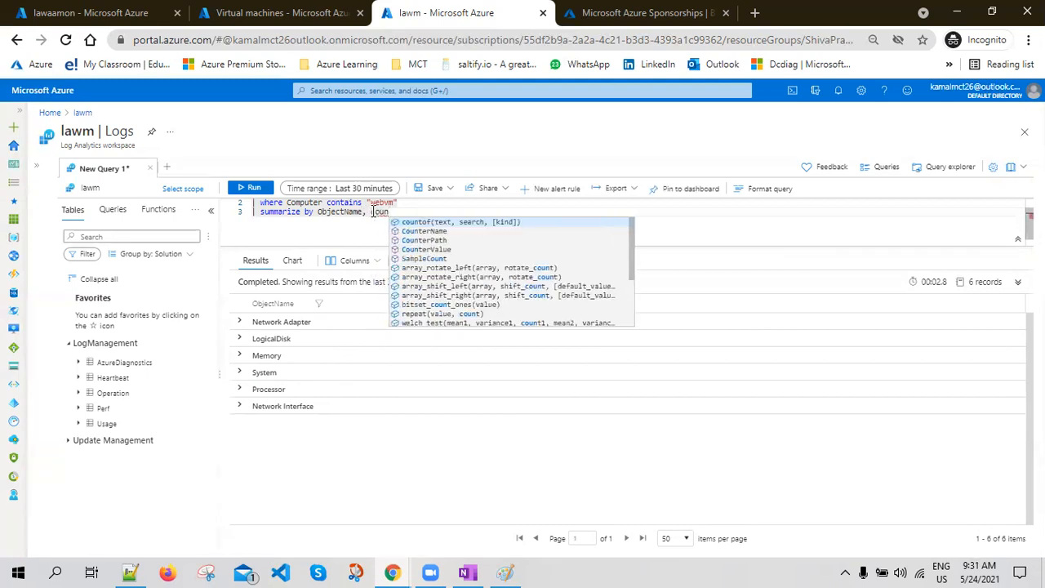
pyautogui.press('Down')
pyautogui.press('Return')
pyautogui.hotkey('shift', 'Return')
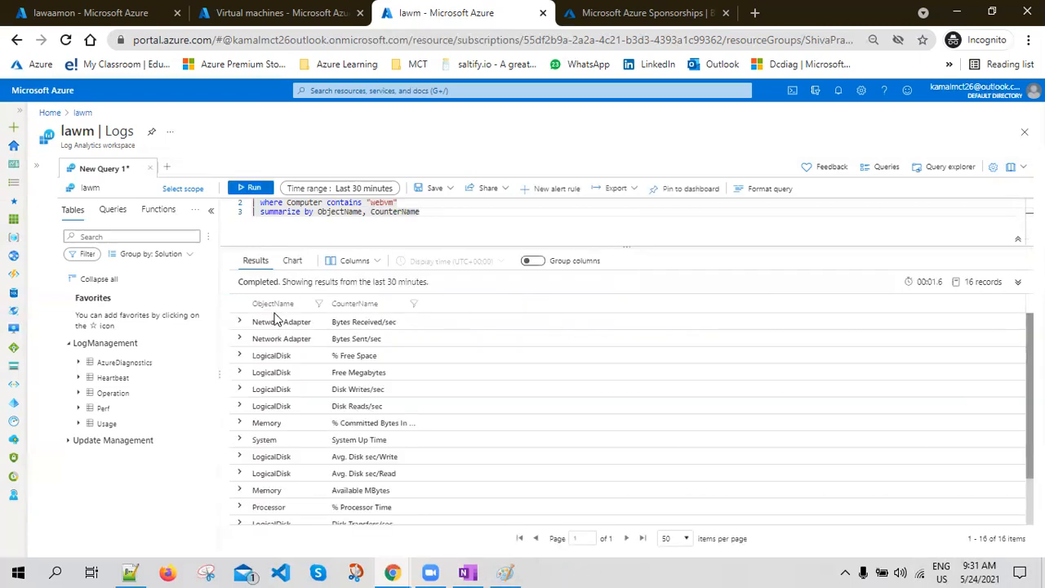
# Sort by ObjectName and review the LogicalDisk counters, like % Free Space and Disk Reads/sec.
pyautogui.click(274, 303)
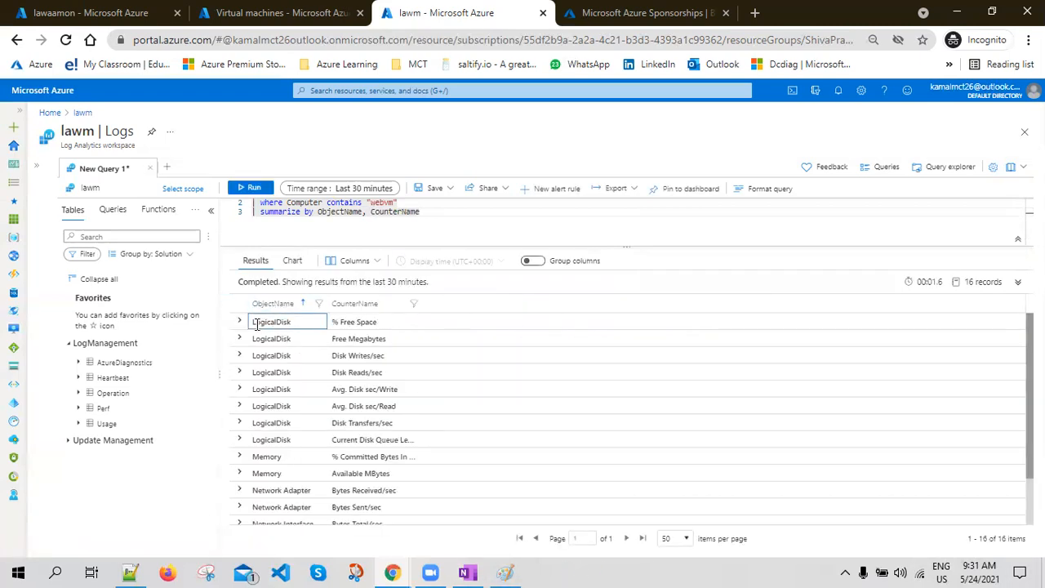
pyautogui.moveTo(342, 322); pyautogui.dragTo(385, 329)
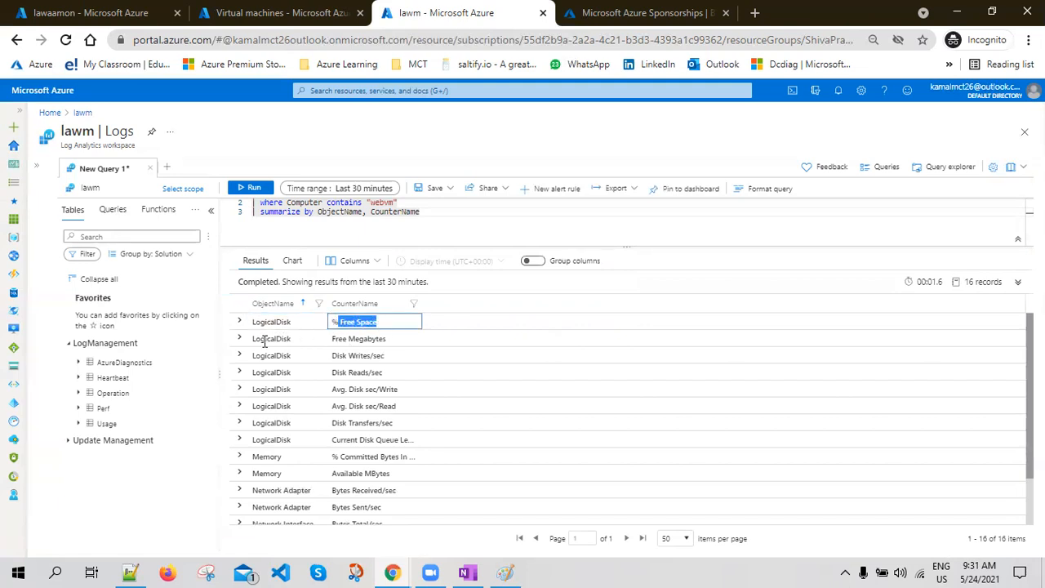
pyautogui.moveTo(338, 339); pyautogui.dragTo(388, 347)
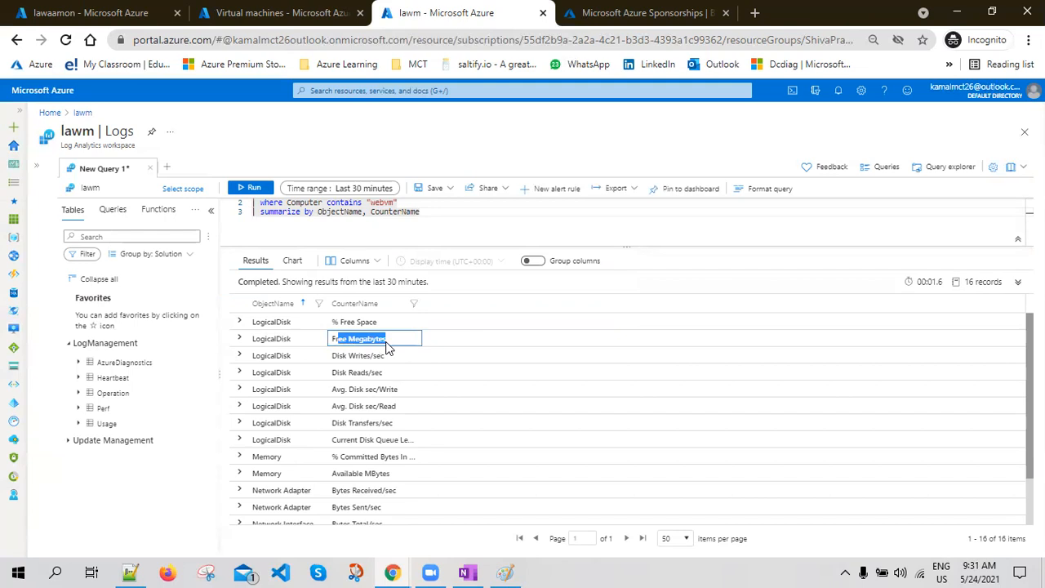
pyautogui.click(388, 344)
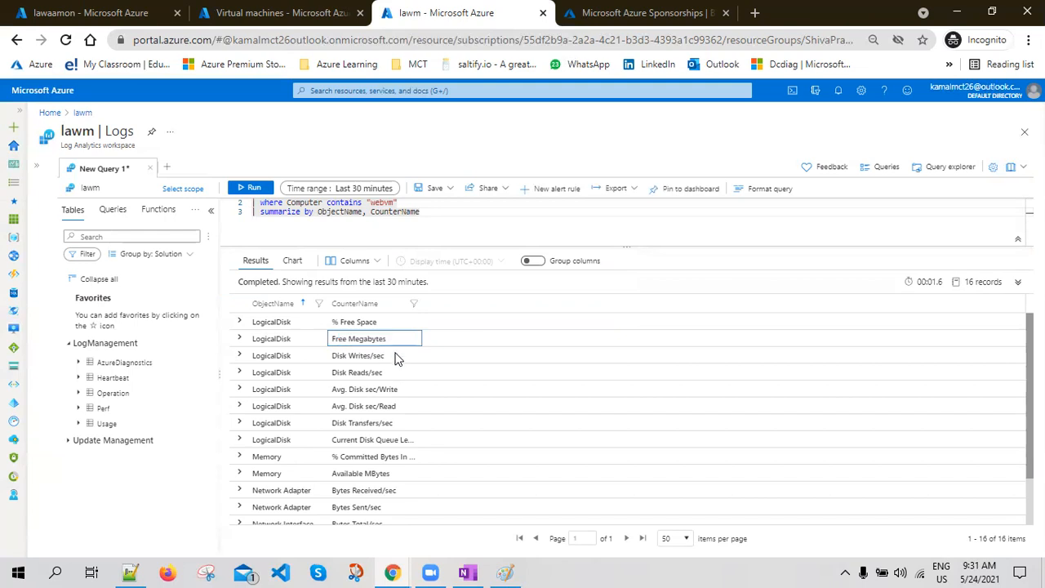
pyautogui.click(339, 355)
pyautogui.click(335, 372)
pyautogui.moveTo(334, 372); pyautogui.dragTo(410, 378)
pyautogui.moveTo(335, 394); pyautogui.dragTo(410, 398)
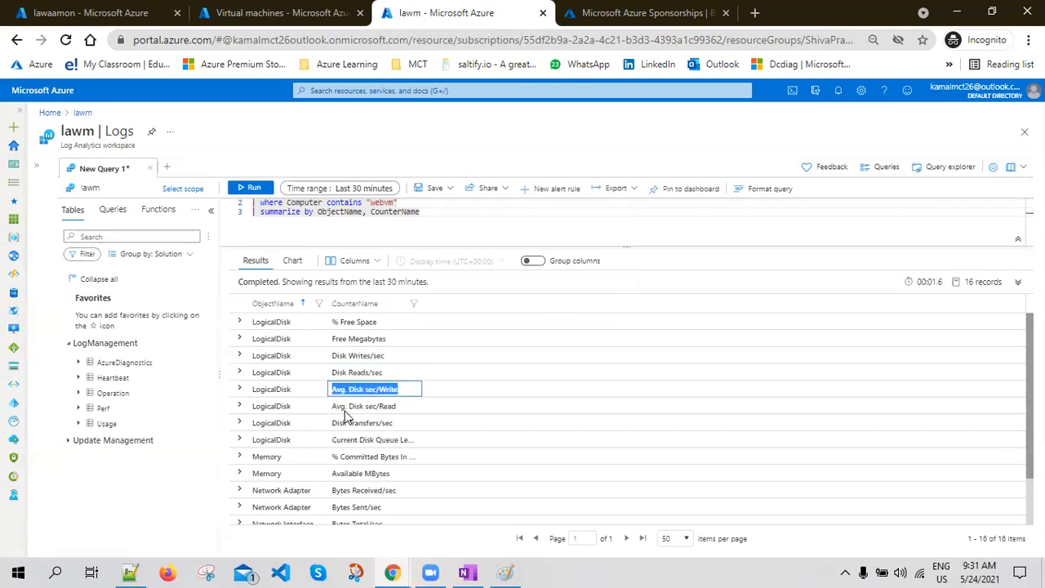
pyautogui.moveTo(336, 407); pyautogui.dragTo(411, 411)
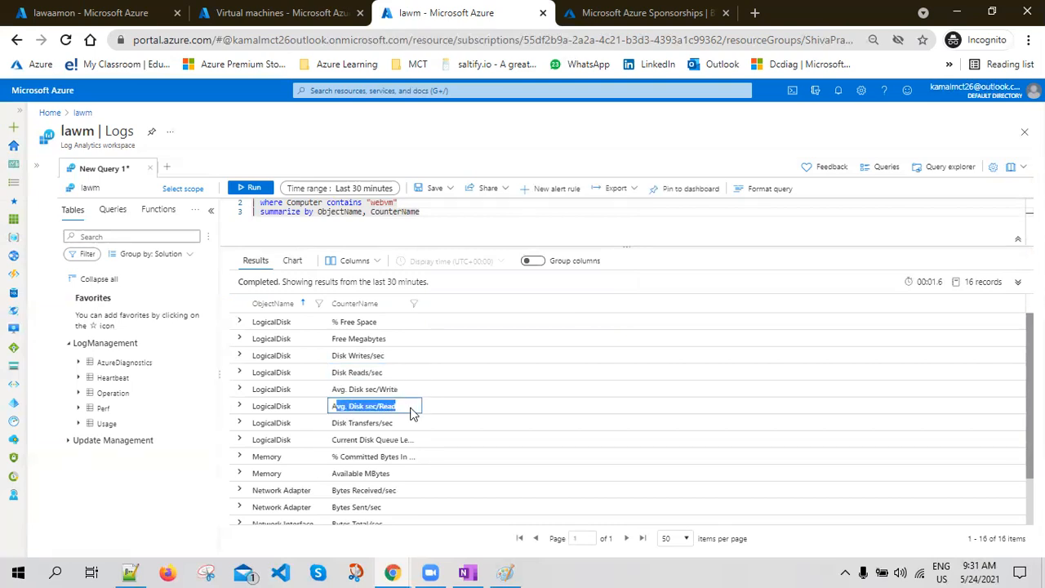
pyautogui.click(350, 416)
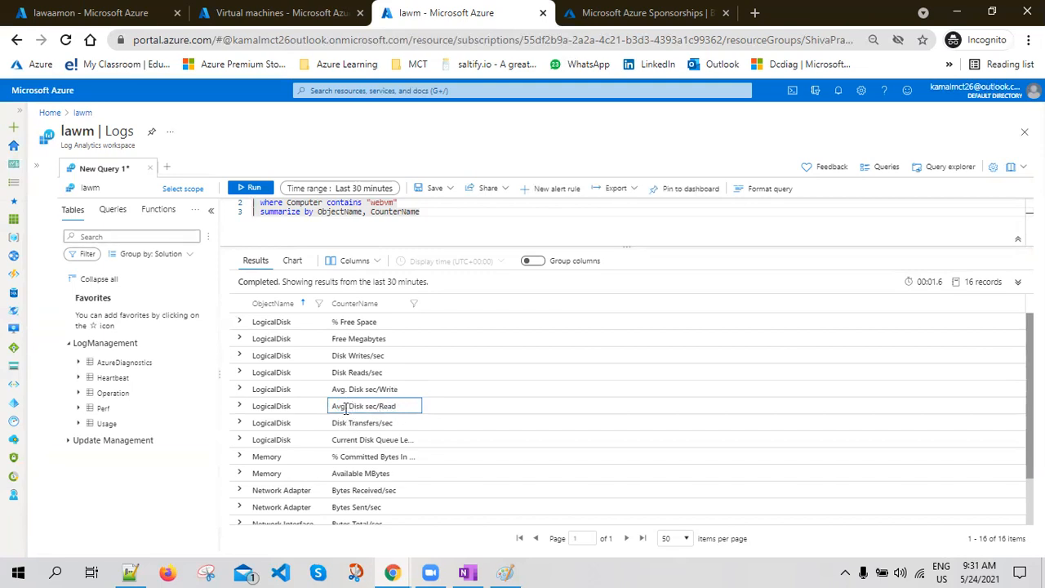
pyautogui.moveTo(351, 416); pyautogui.dragTo(401, 420)
pyautogui.click(399, 390)
pyautogui.moveTo(347, 389); pyautogui.dragTo(389, 439)
pyautogui.click(365, 421)
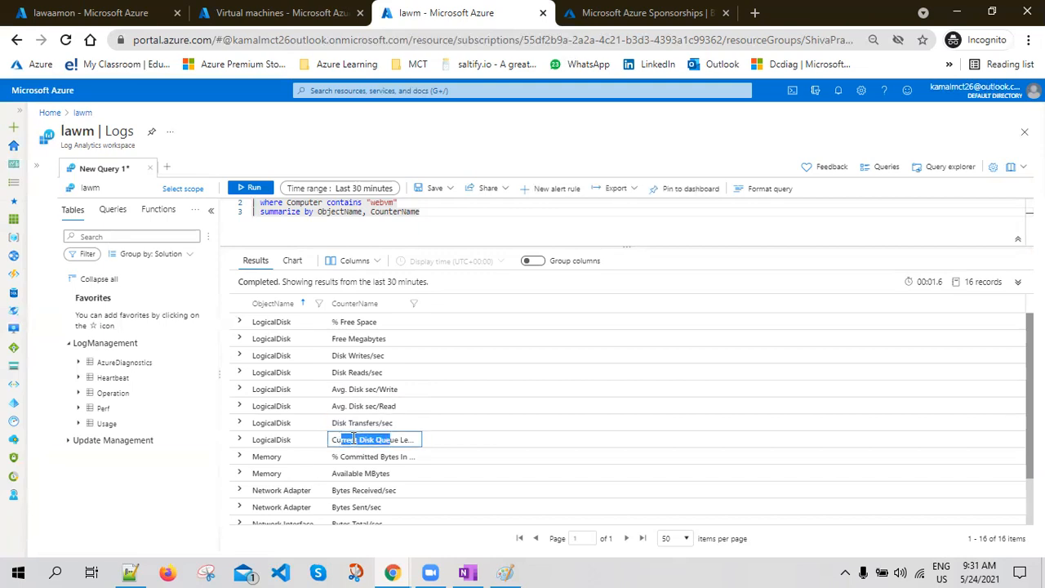
pyautogui.moveTo(260, 324); pyautogui.dragTo(405, 441)
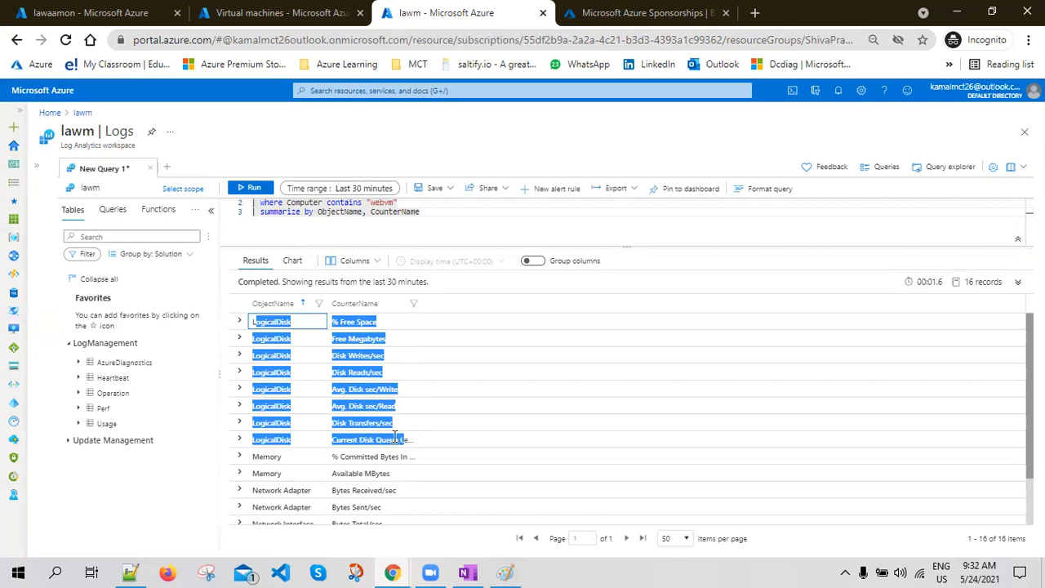
pyautogui.click(395, 439)
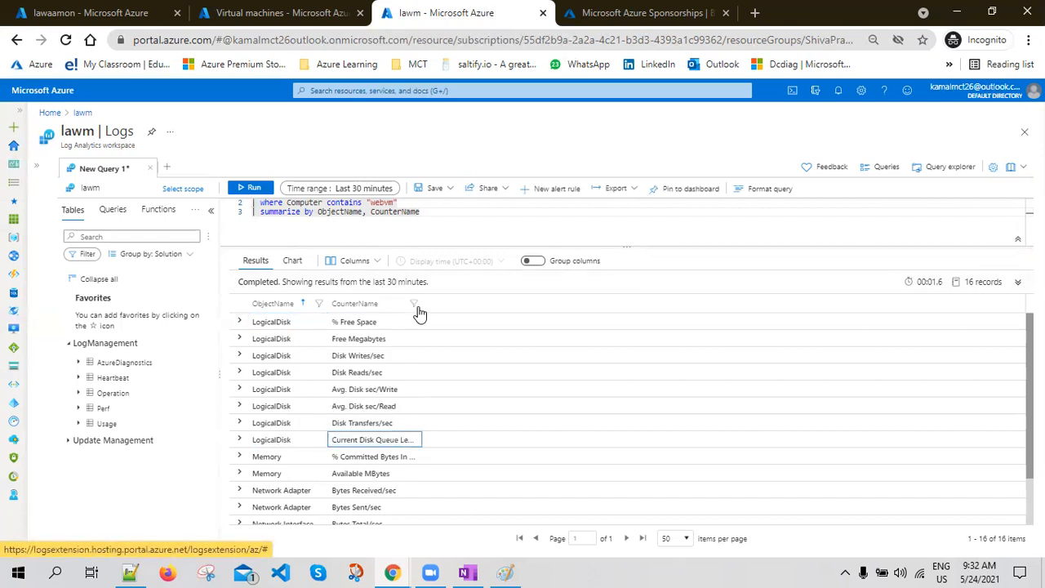
pyautogui.moveTo(419, 303); pyautogui.dragTo(495, 305)
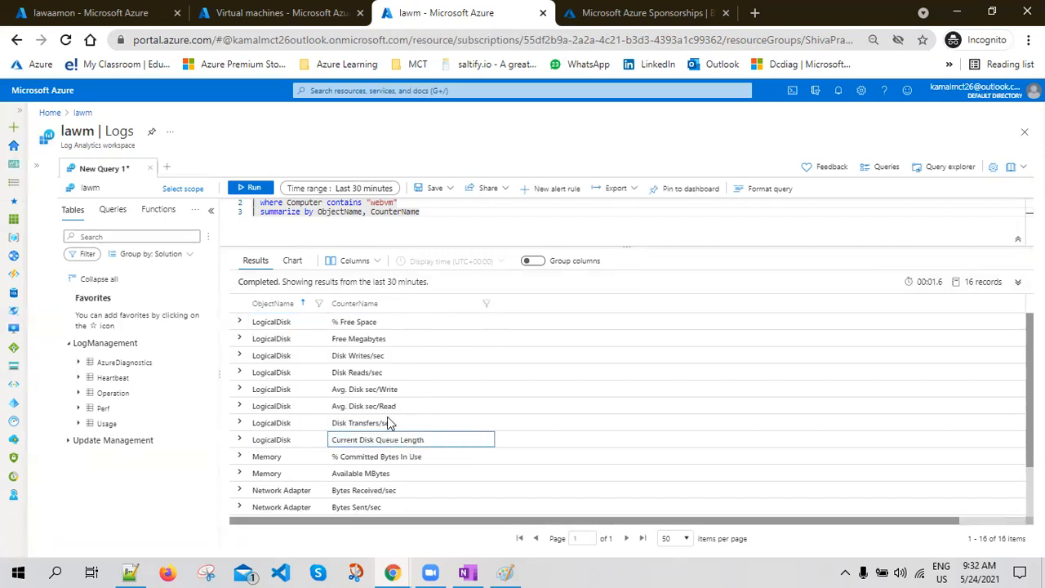
pyautogui.scroll(-2, 388, 423)
# Review the Memory, network, % Processor Time and System Up Time counters.
pyautogui.click(260, 393)
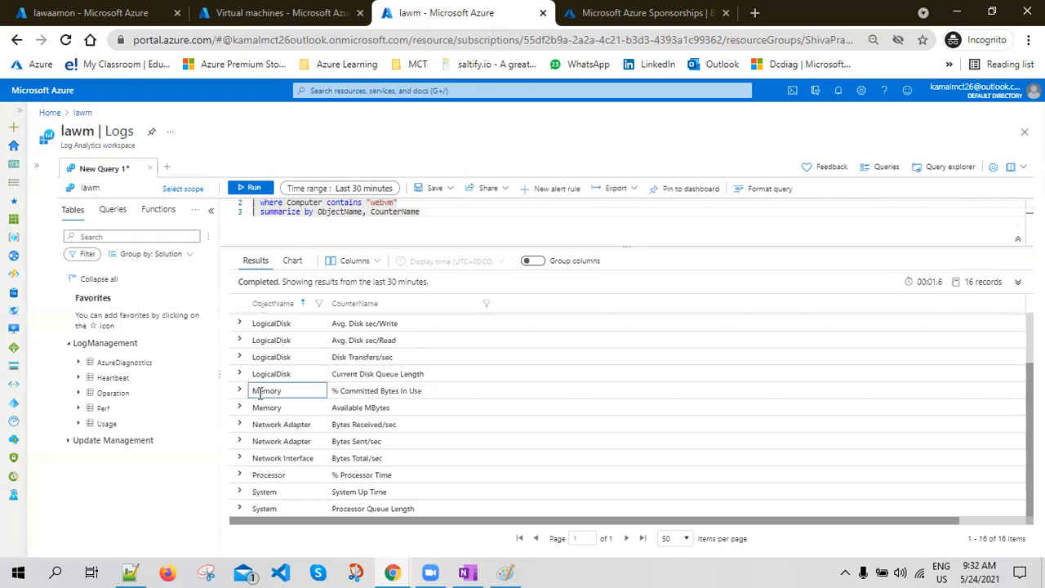
pyautogui.click(339, 391)
pyautogui.moveTo(339, 391); pyautogui.dragTo(416, 391)
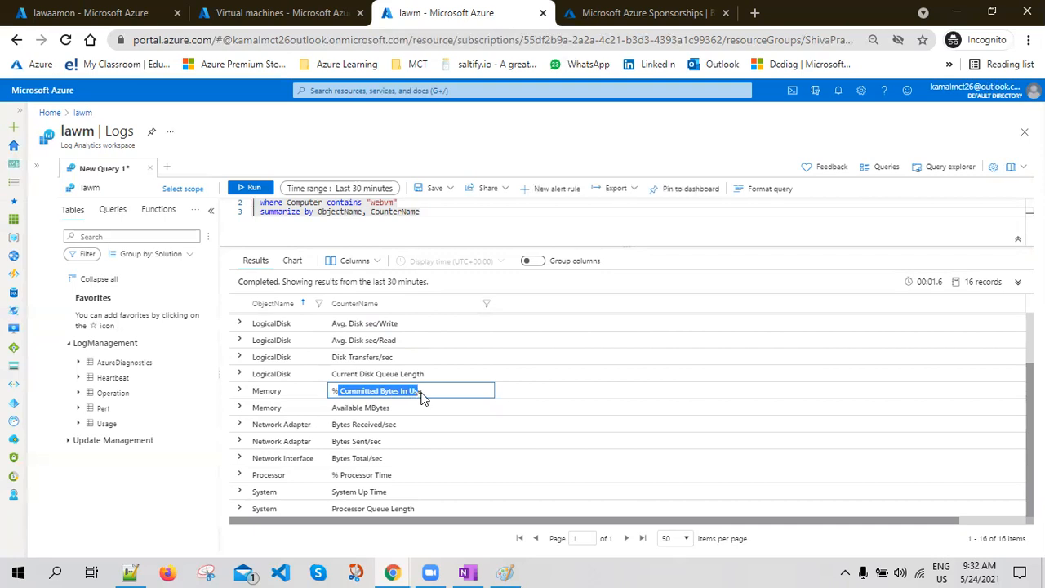
pyautogui.moveTo(341, 410); pyautogui.dragTo(386, 425)
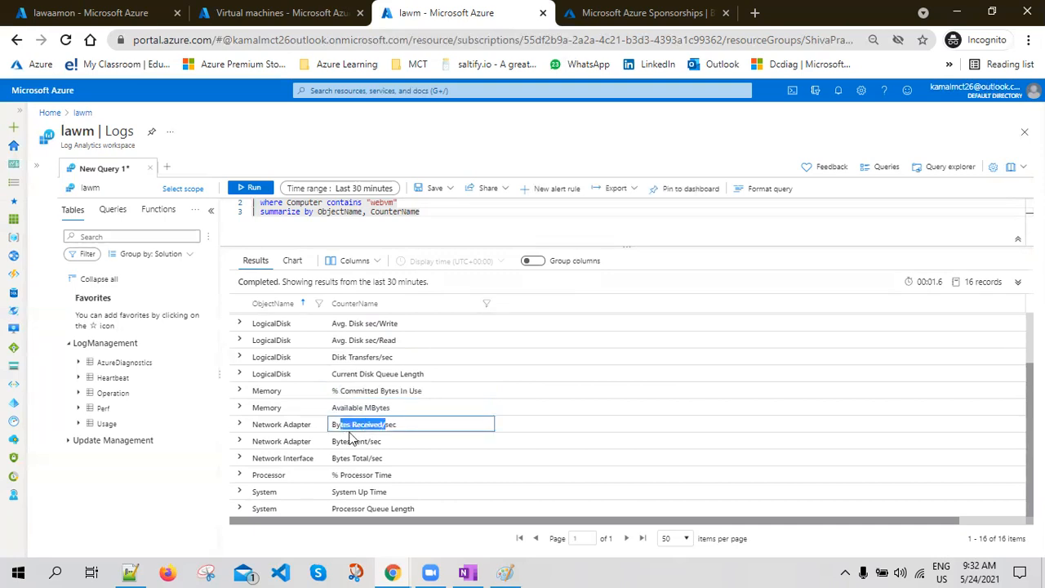
pyautogui.moveTo(265, 427); pyautogui.dragTo(289, 427)
pyautogui.click(359, 425)
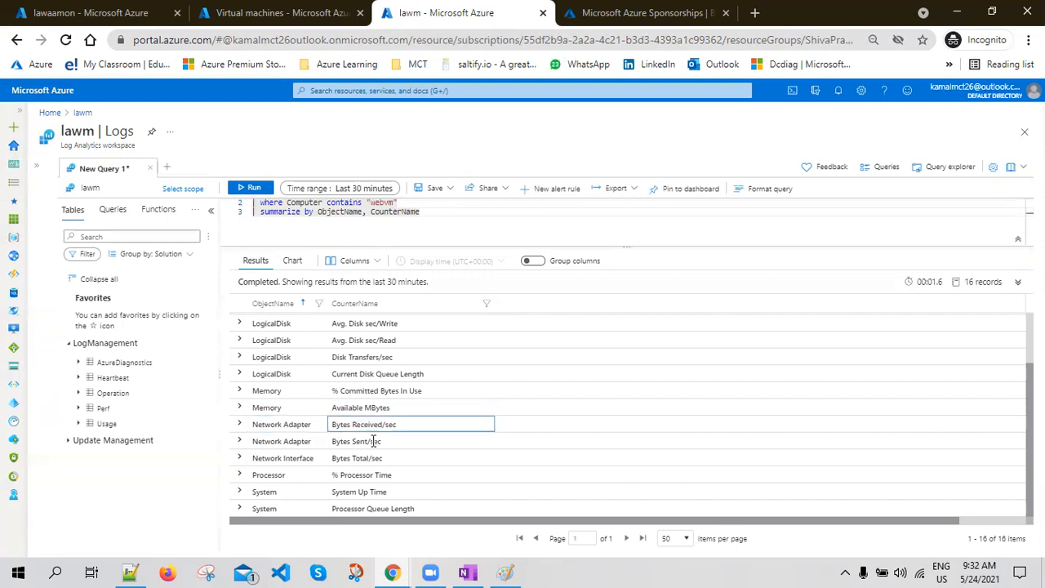
pyautogui.moveTo(322, 429); pyautogui.dragTo(266, 420)
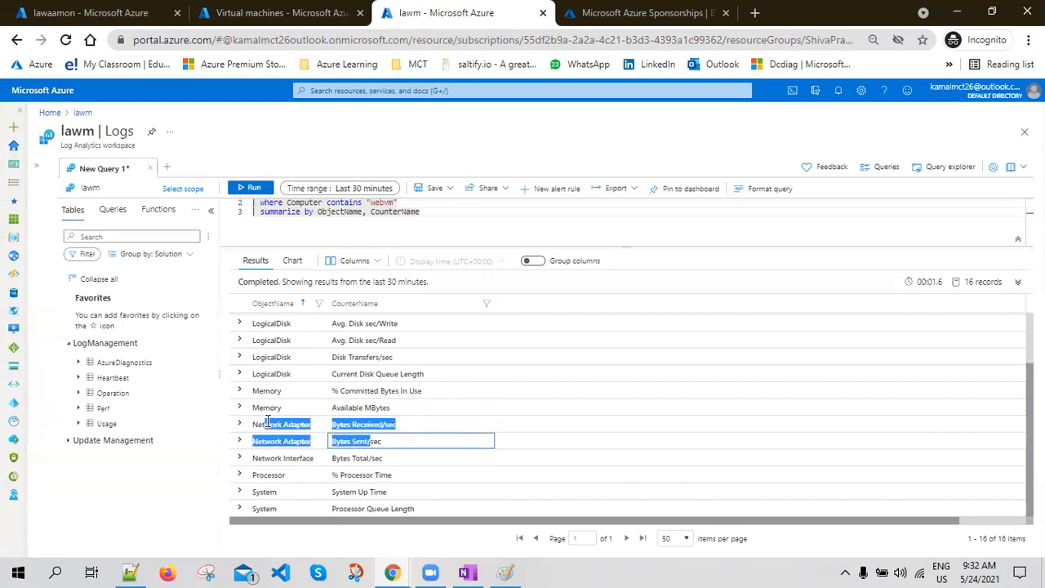
pyautogui.click(361, 457)
pyautogui.moveTo(384, 459); pyautogui.dragTo(266, 425)
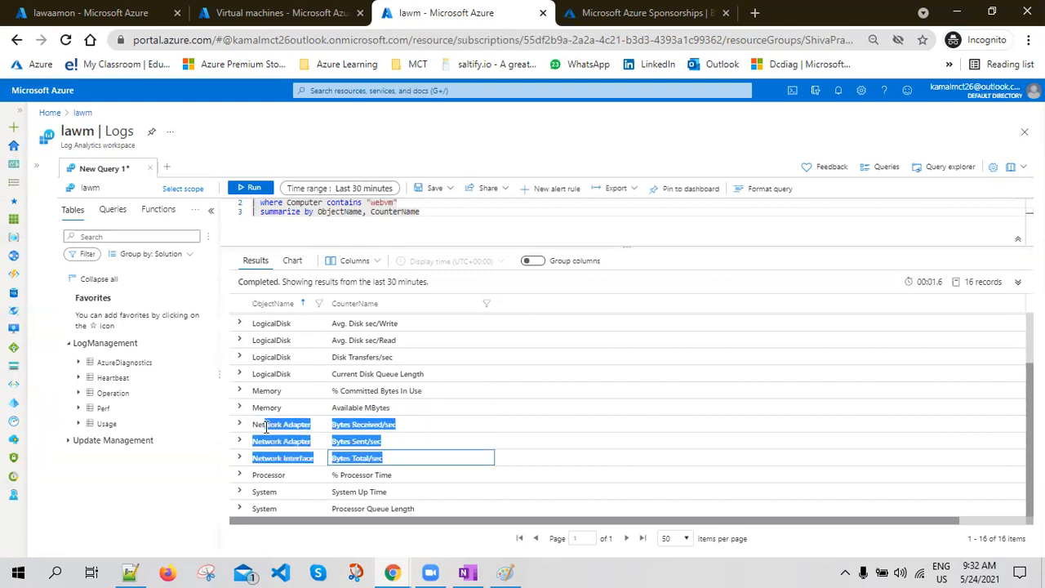
pyautogui.click(341, 459)
pyautogui.doubleClick(266, 475)
pyautogui.click(335, 474)
pyautogui.doubleClick(360, 476)
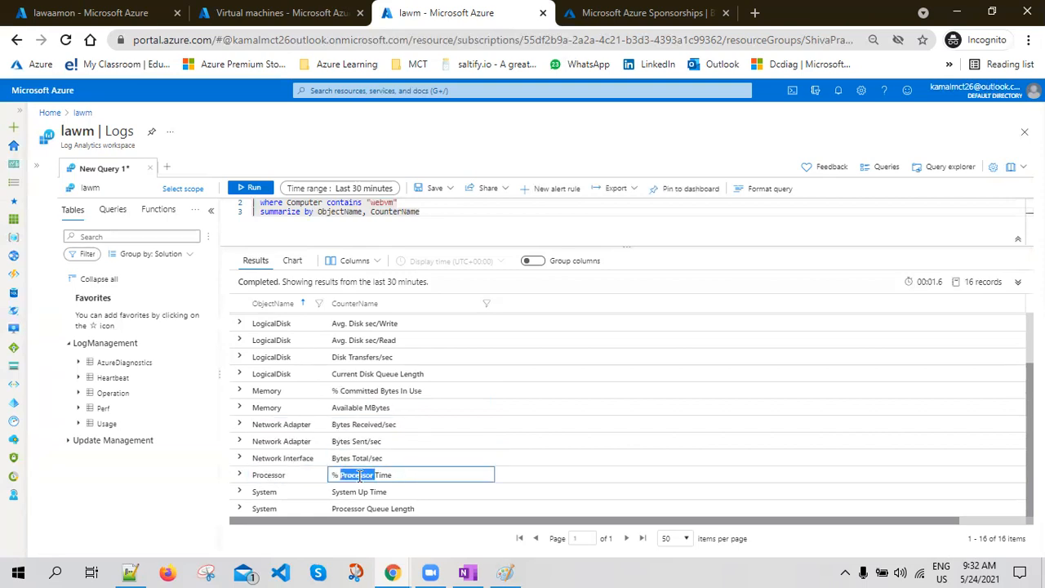
pyautogui.moveTo(250, 508); pyautogui.dragTo(303, 499)
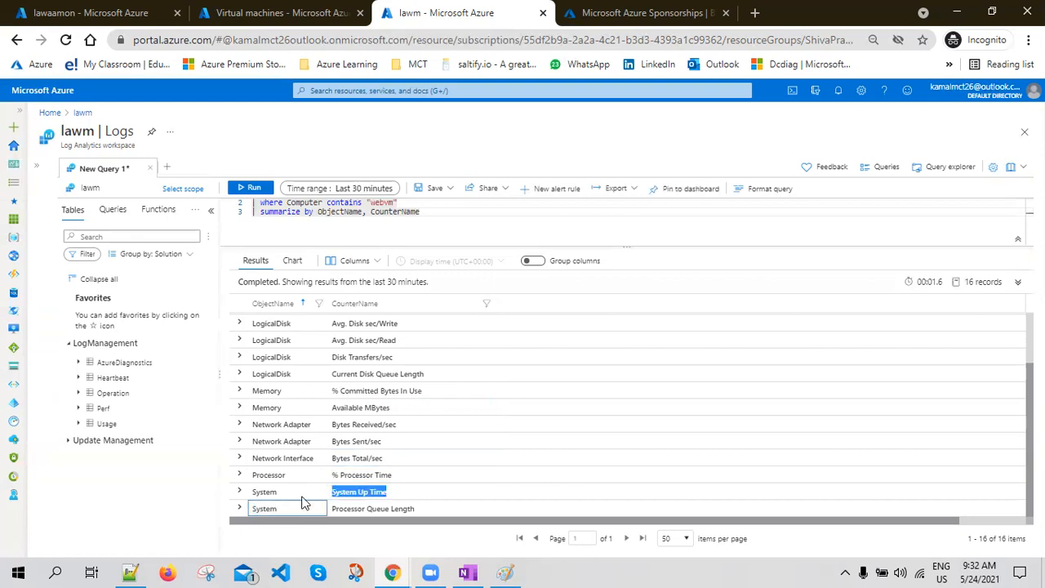
pyautogui.click(346, 494)
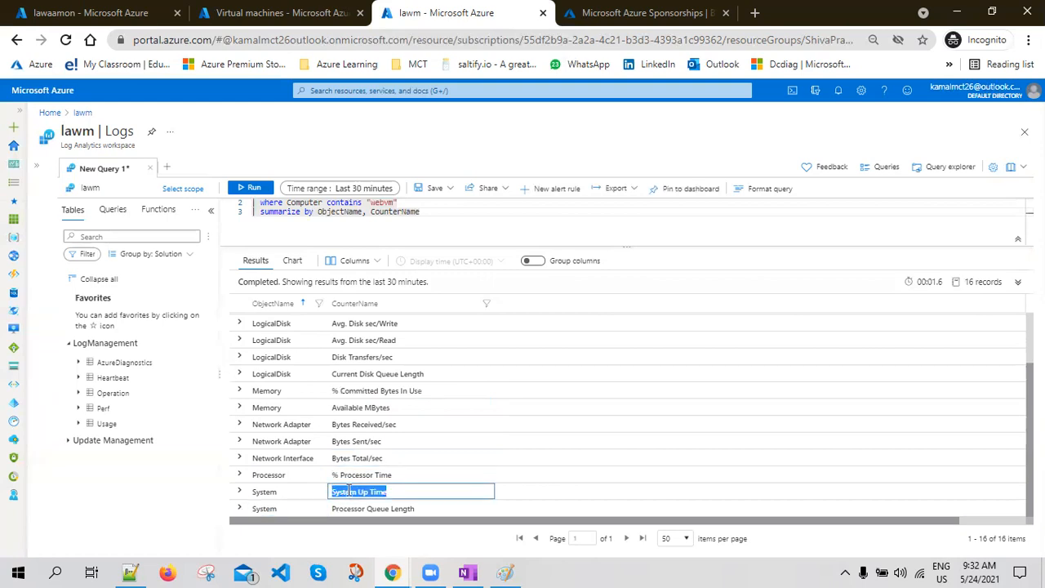
pyautogui.click(412, 208)
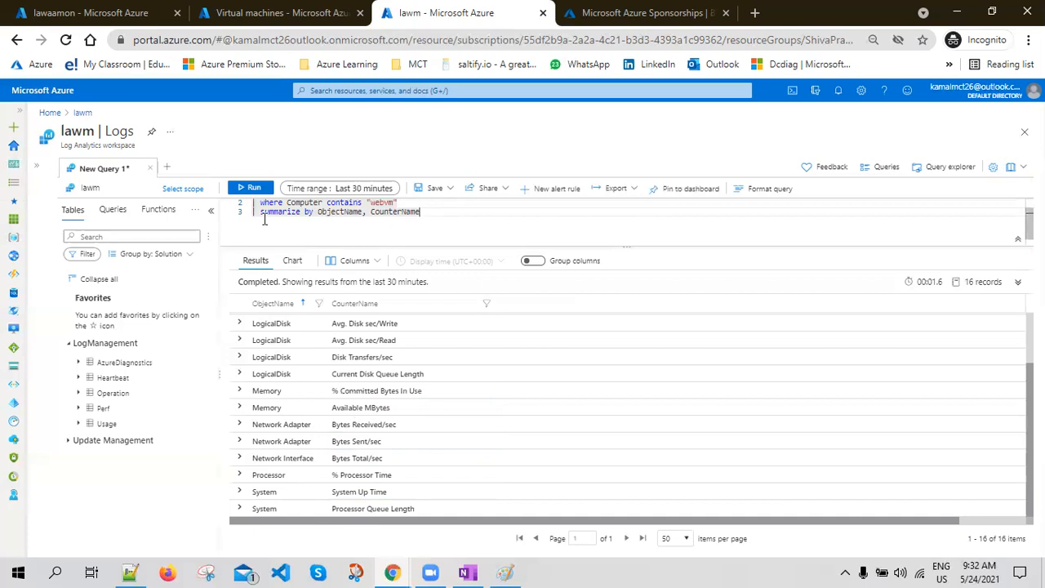
# Add a '| where ObjectName contains "system"' filter to the query.
pyautogui.write('| ')
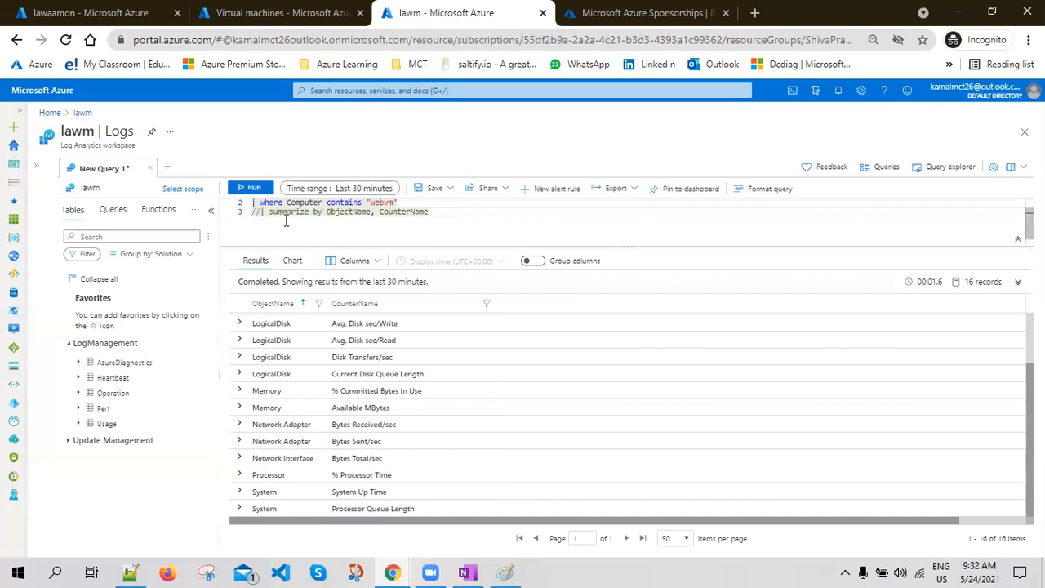
pyautogui.write(' where ')
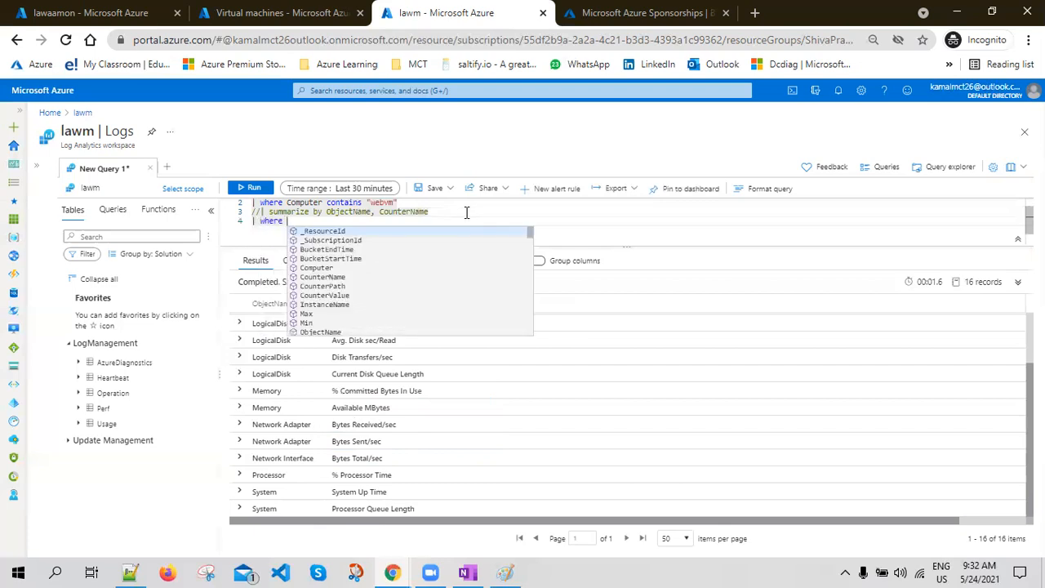
pyautogui.write('ob')
pyautogui.press('Tab')
pyautogui.write('contains "')
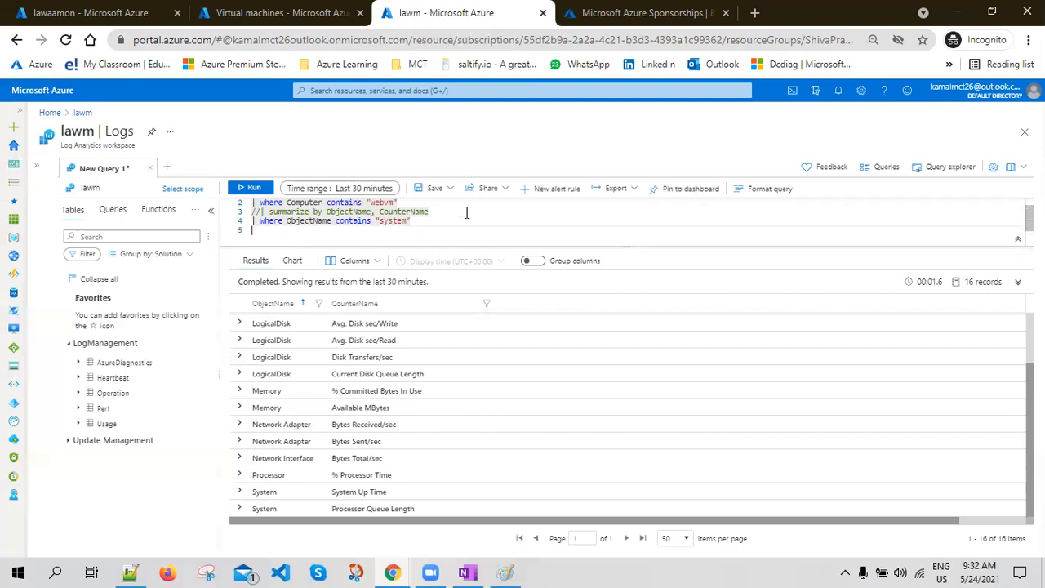
# Add a CounterName contains "uptime" filter and run the query, which returns no records.
pyautogui.write('| where ')
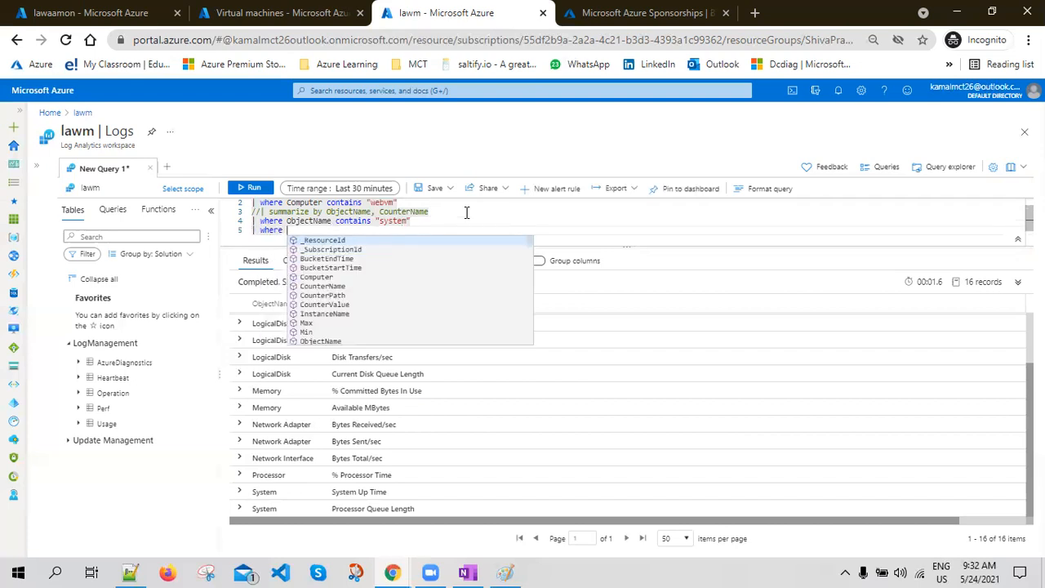
pyautogui.write('coun')
pyautogui.press('Down')
pyautogui.press('Down')
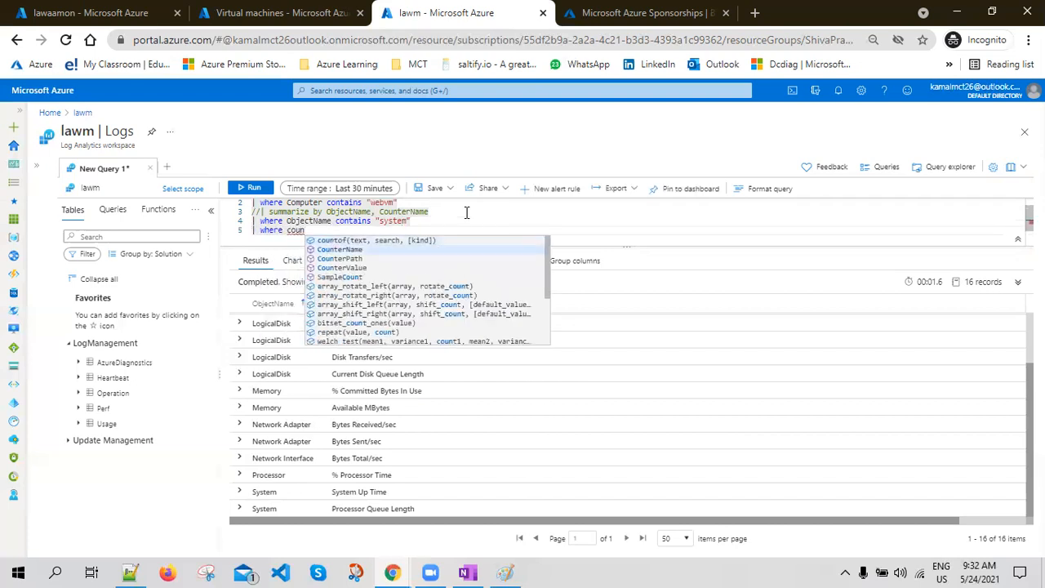
pyautogui.press('Up')
pyautogui.press('Return')
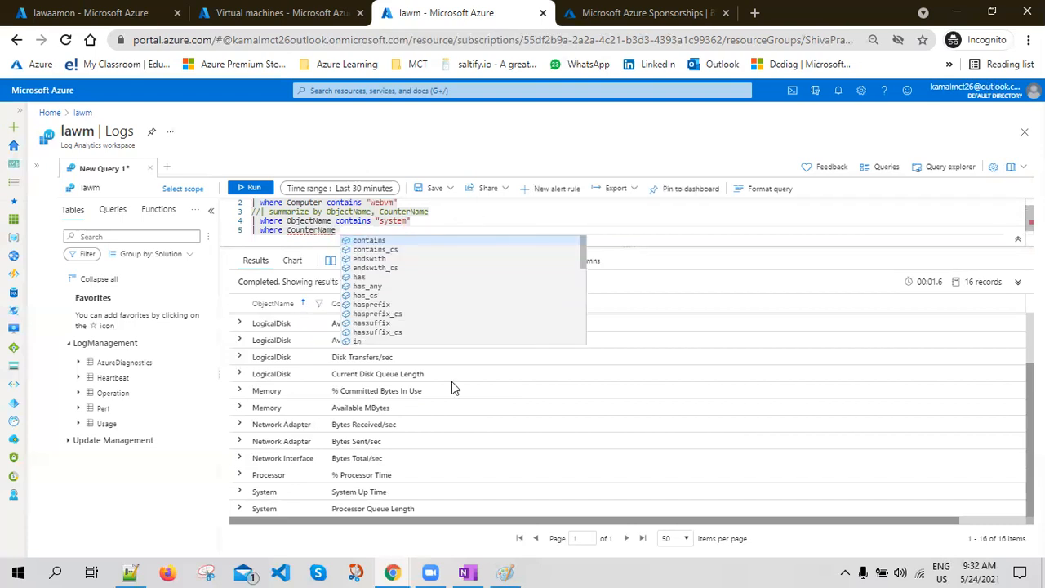
pyautogui.click(390, 241)
pyautogui.write('"uptime')
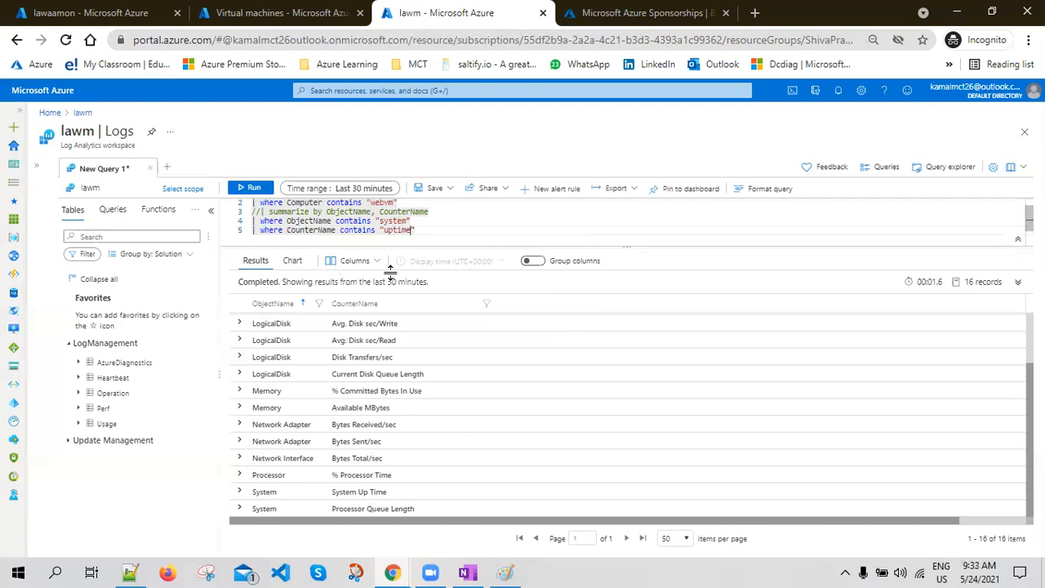
pyautogui.moveTo(334, 492); pyautogui.dragTo(391, 494)
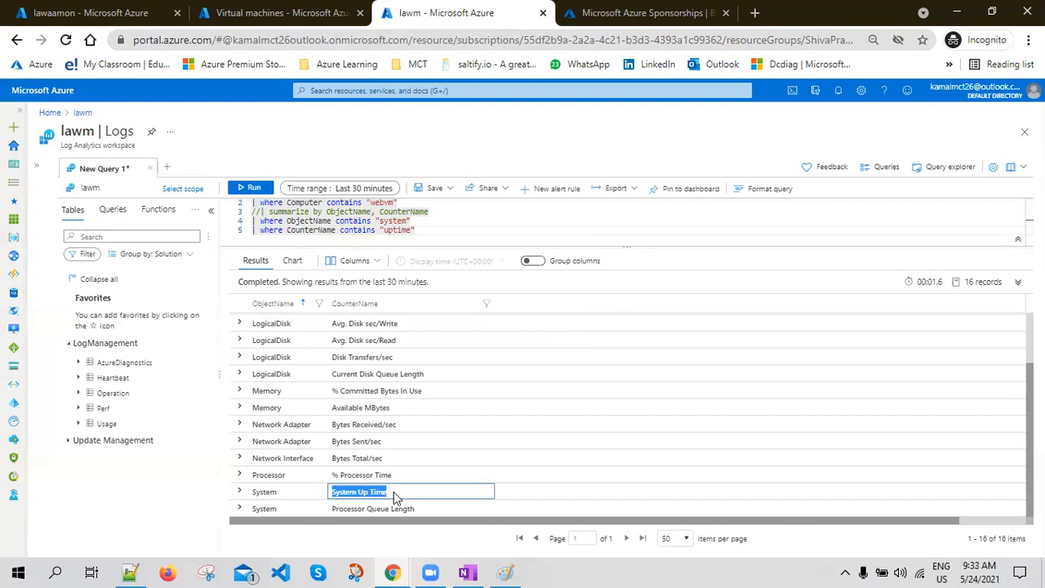
pyautogui.click(368, 222)
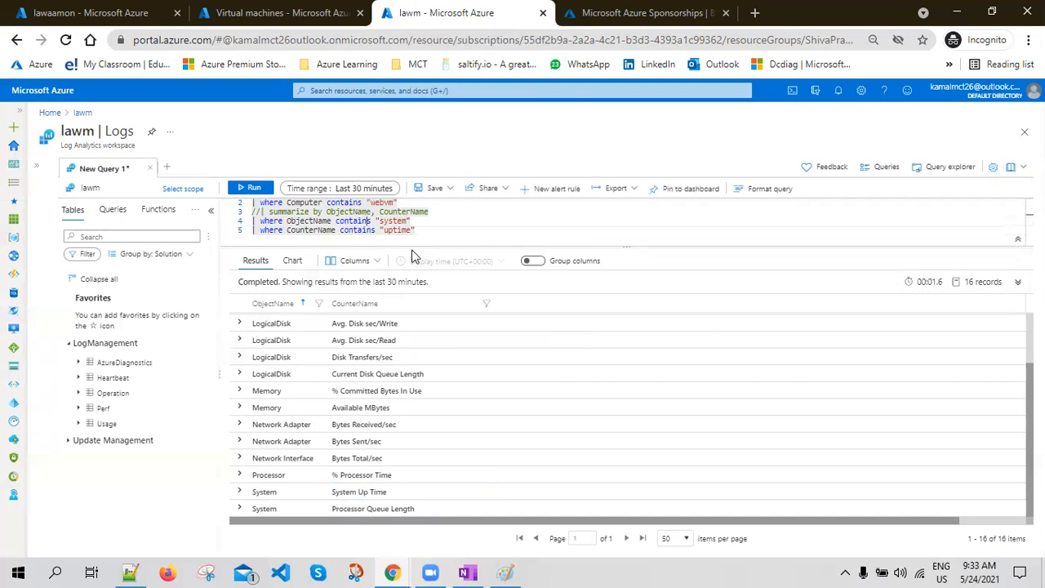
pyautogui.click(243, 191)
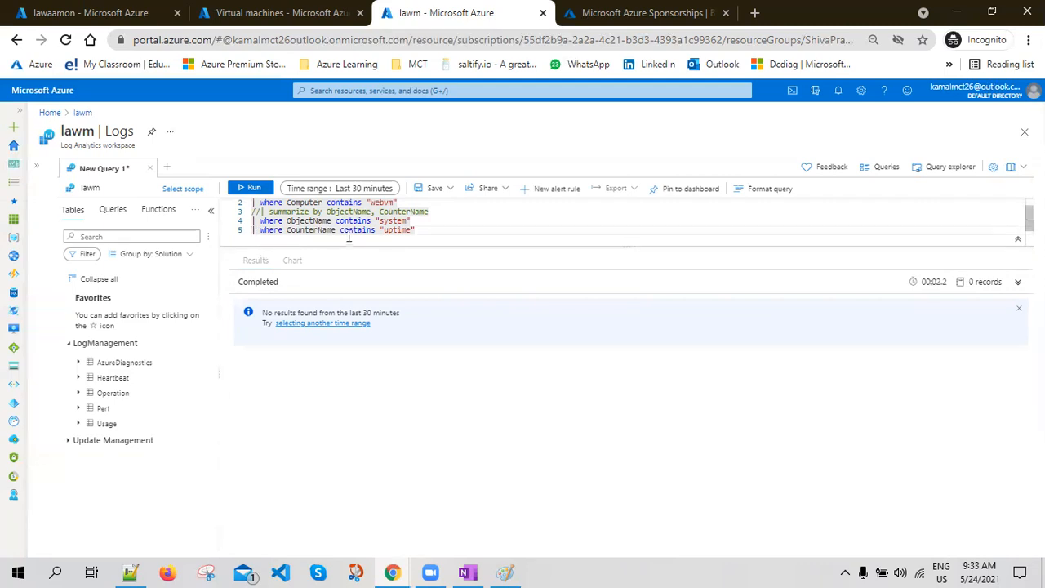
# Change the counter filter to "system up time" and rerun it over the last 48 hours.
pyautogui.click(385, 232)
pyautogui.write('system')
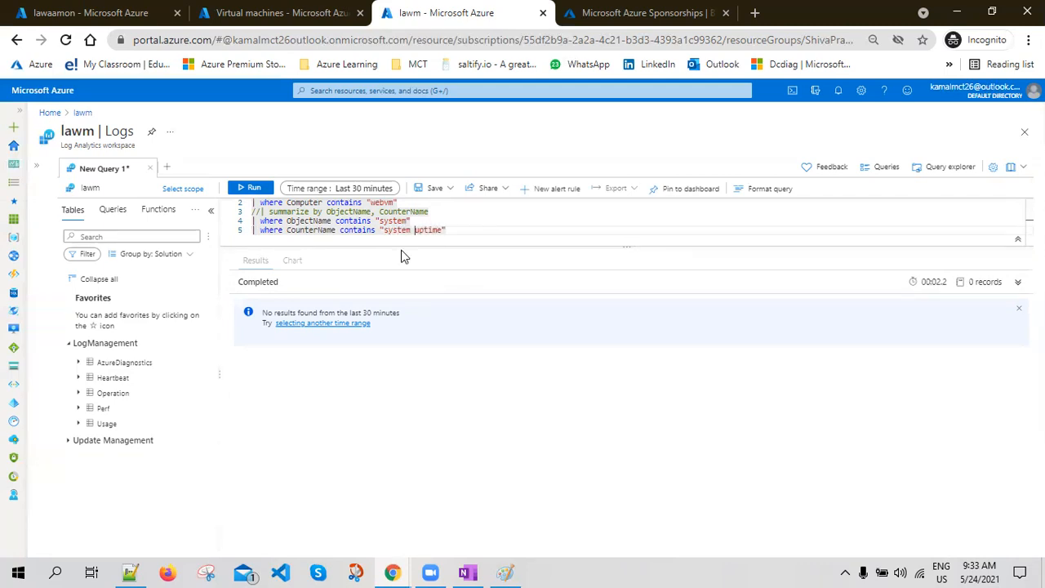
pyautogui.hotkey('shift', 'Return')
pyautogui.click(339, 188)
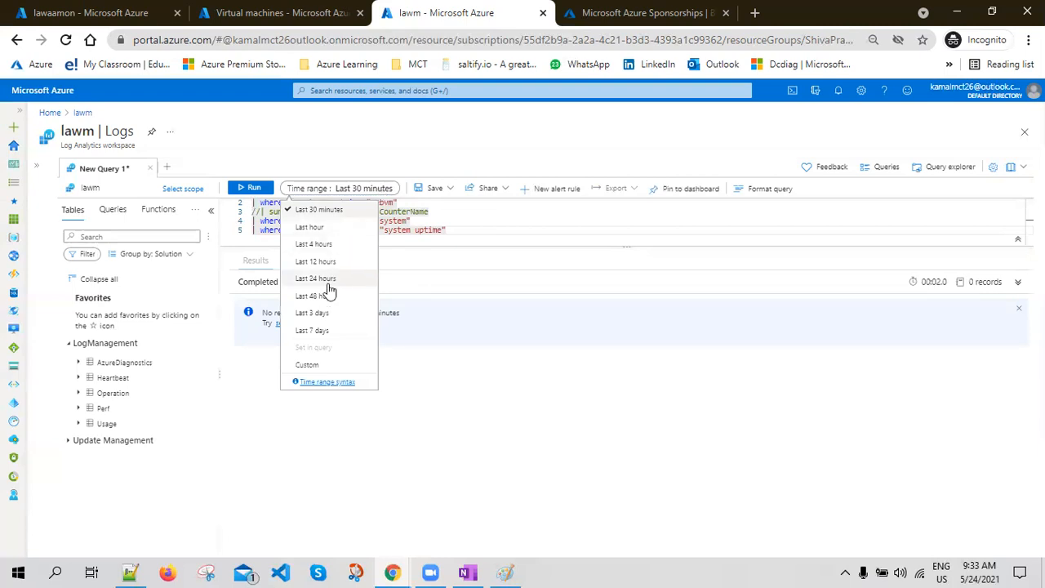
pyautogui.click(327, 293)
pyautogui.click(247, 189)
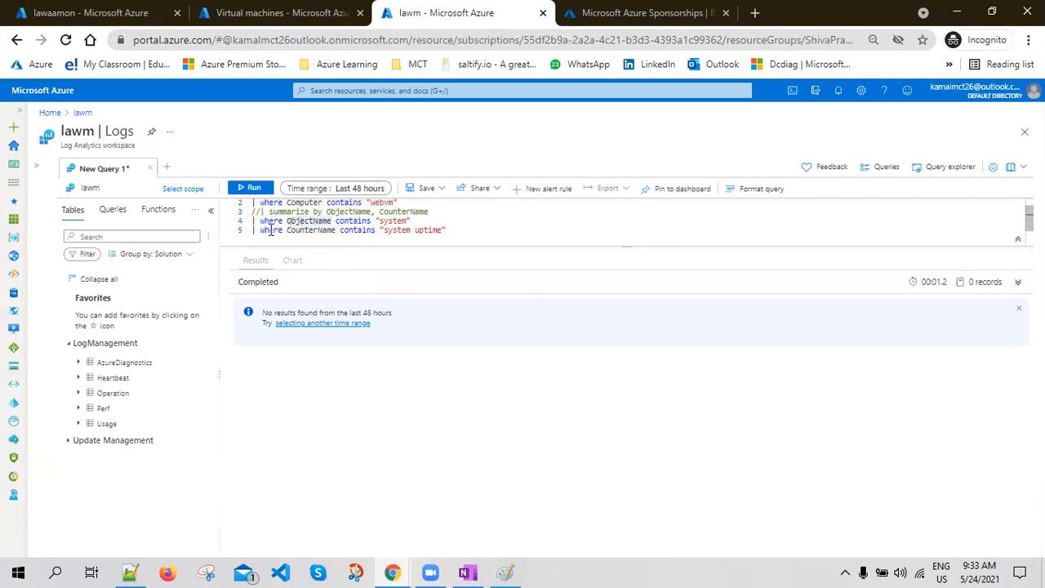
pyautogui.click(423, 231)
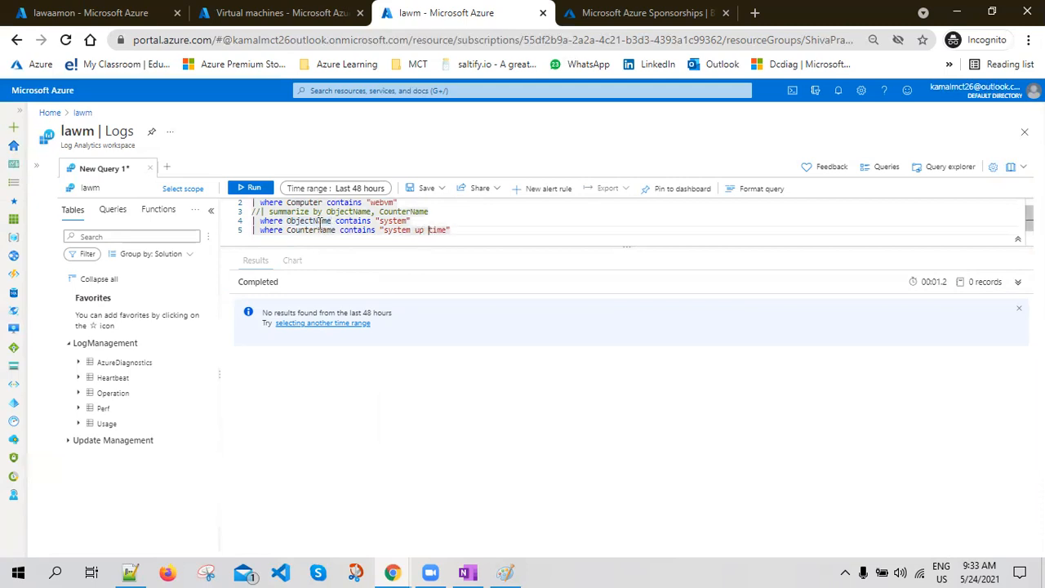
pyautogui.click(250, 189)
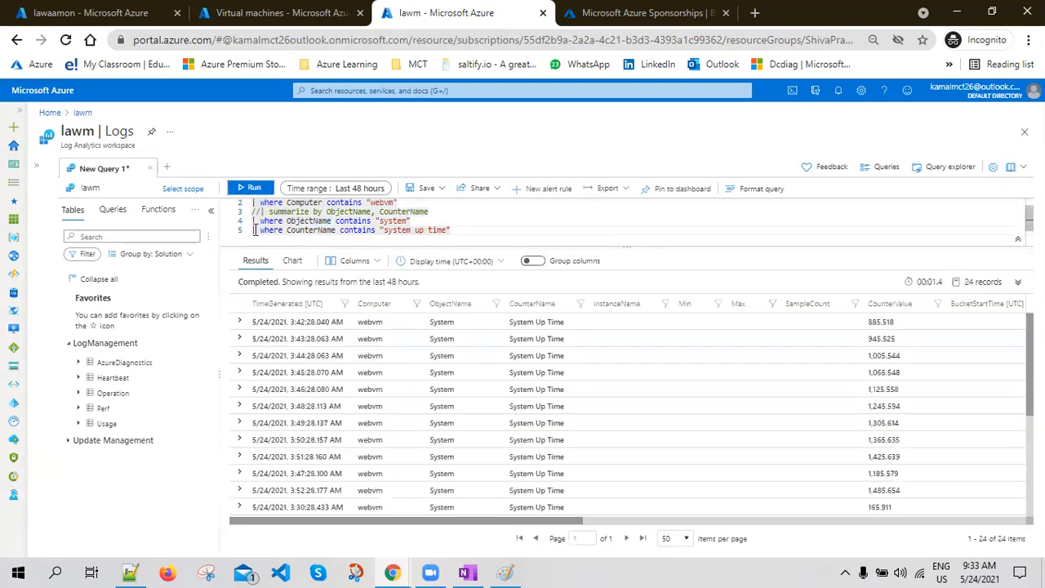
# Review the 24 System Up Time rows, sort them oldest first, and begin switching to local time.
pyautogui.doubleClick(540, 338)
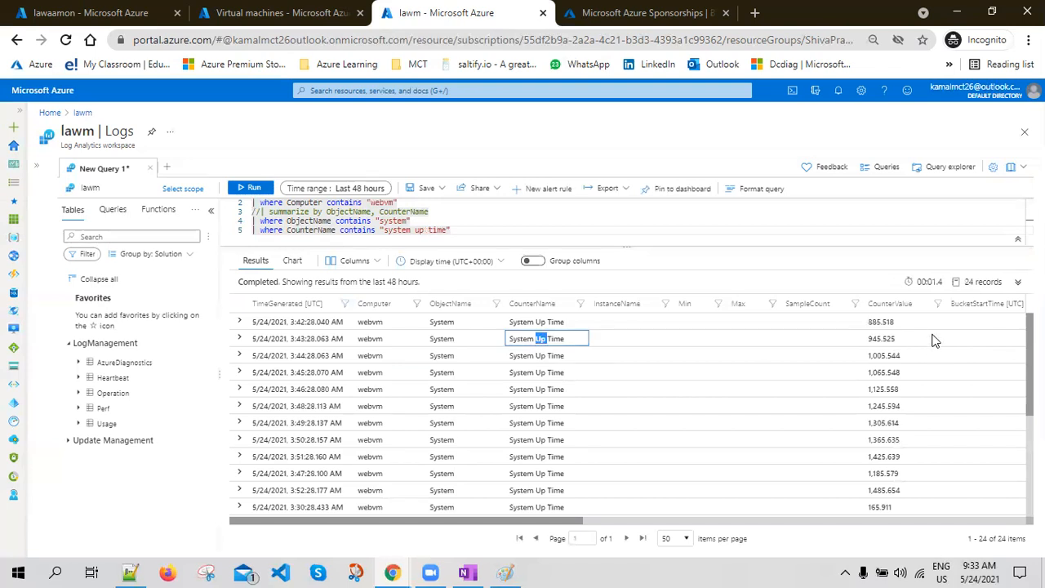
pyautogui.doubleClick(881, 321)
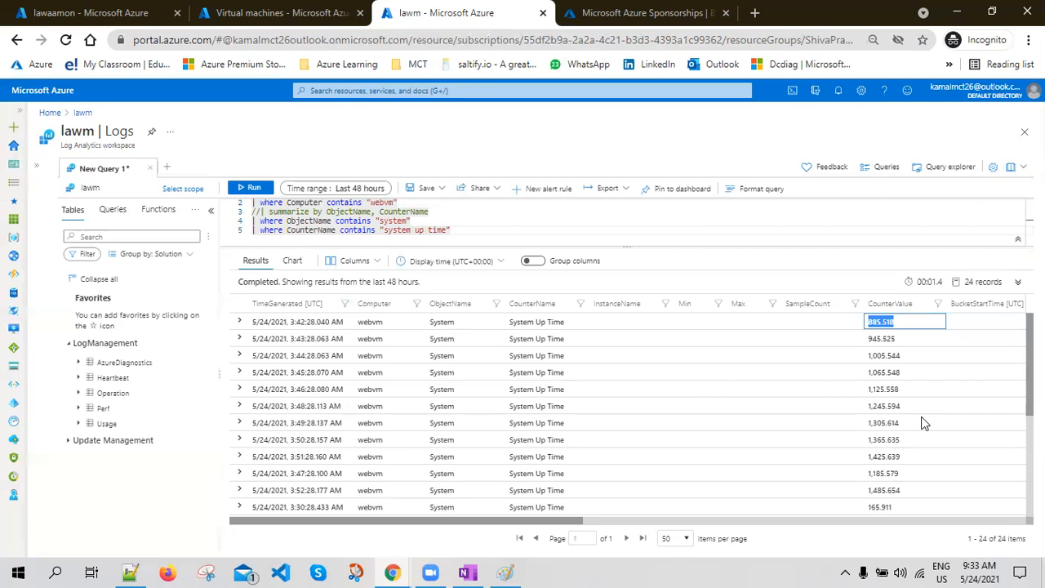
pyautogui.scroll(-3, 872, 435)
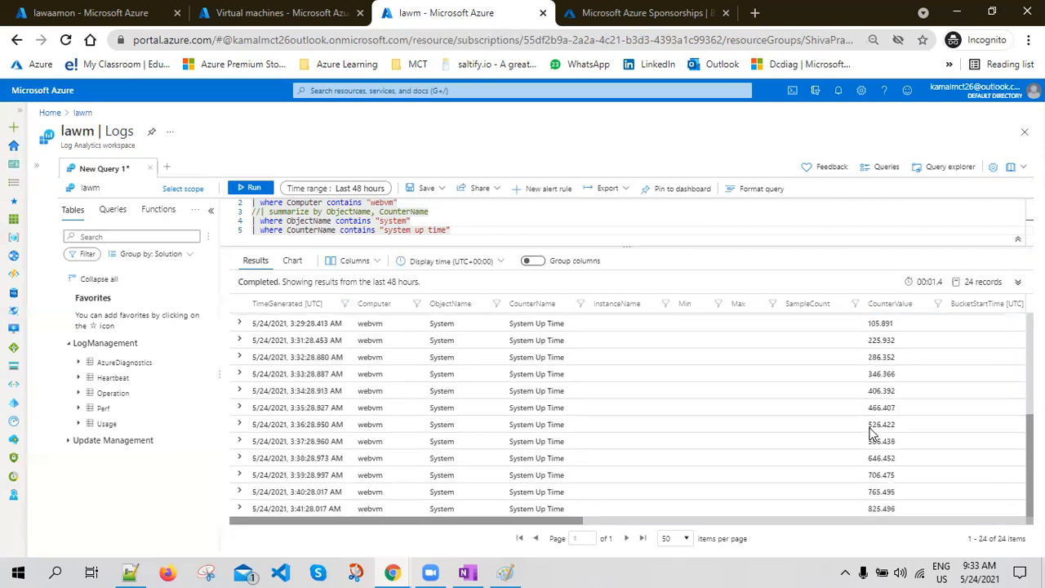
pyautogui.scroll(3, 873, 434)
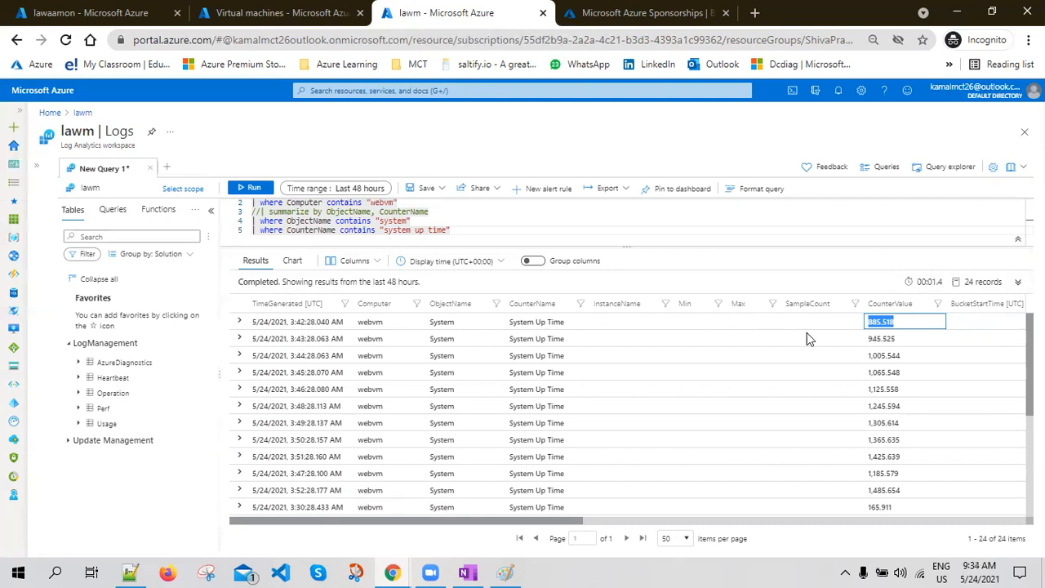
pyautogui.click(879, 329)
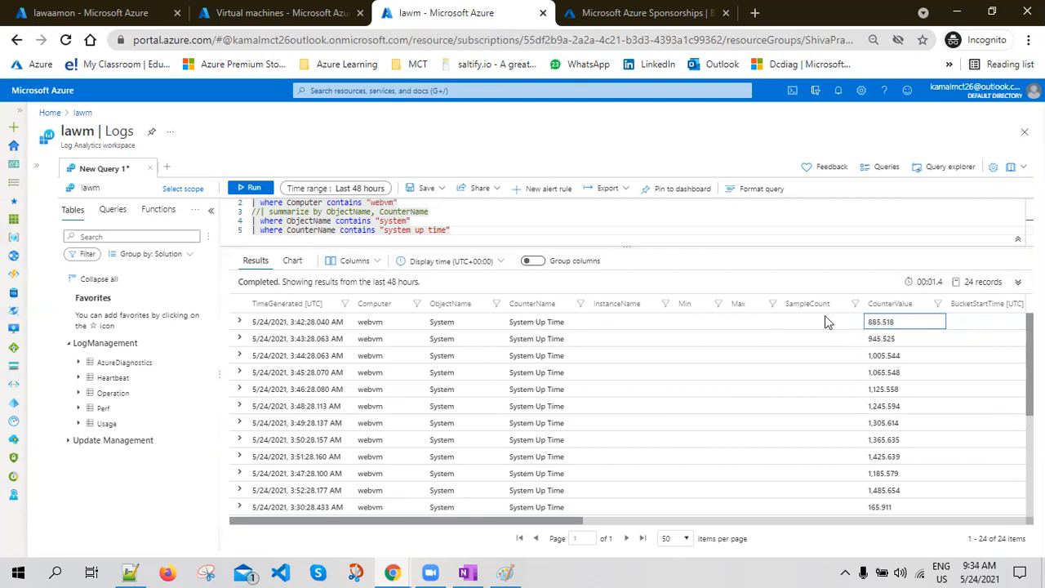
pyautogui.click(318, 232)
pyautogui.click(296, 304)
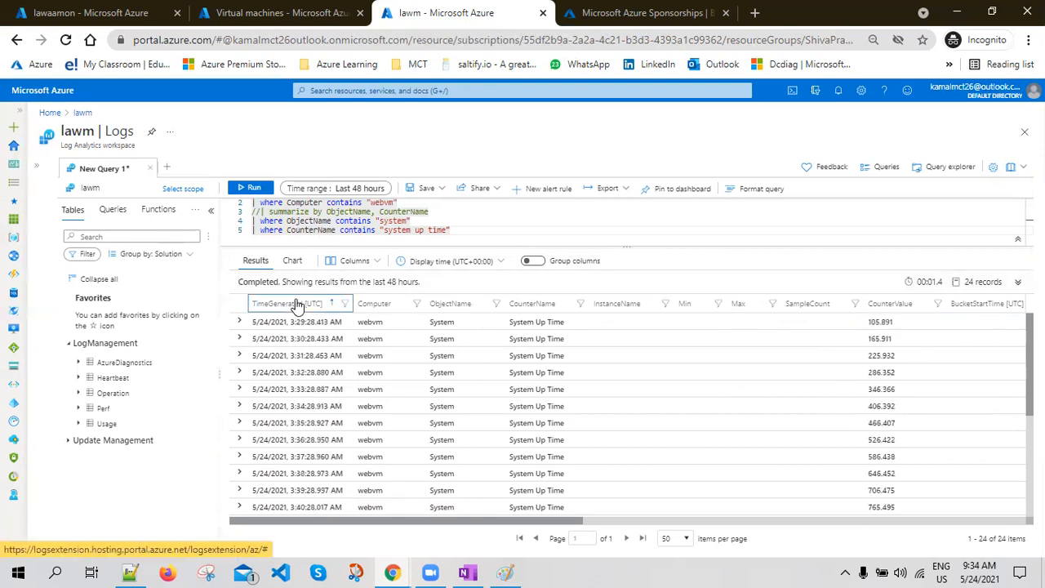
pyautogui.click(463, 261)
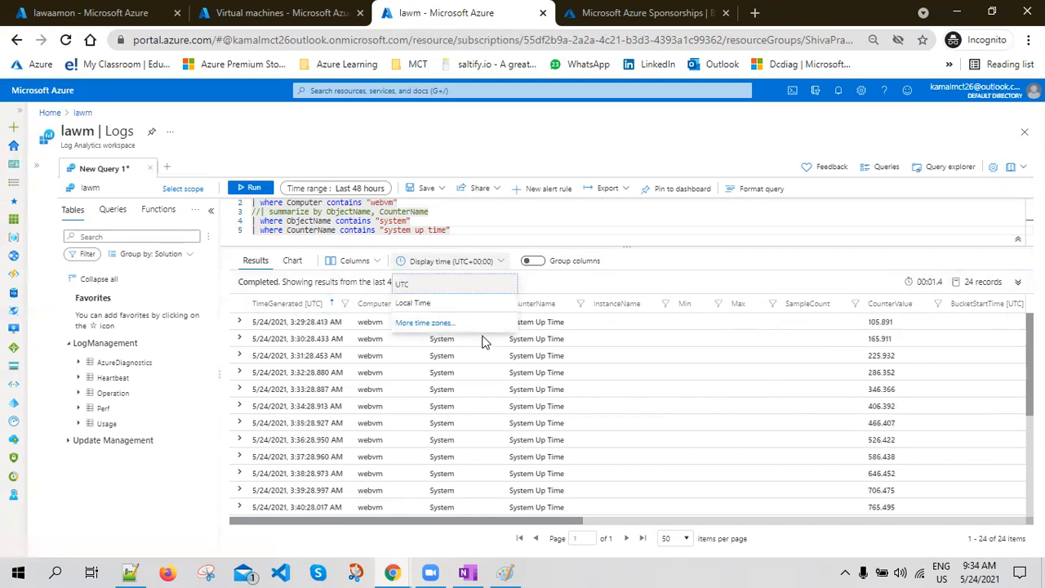
# Show result times in local time and toggle the TimeGenerated sort.
pyautogui.click(428, 305)
pyautogui.click(301, 346)
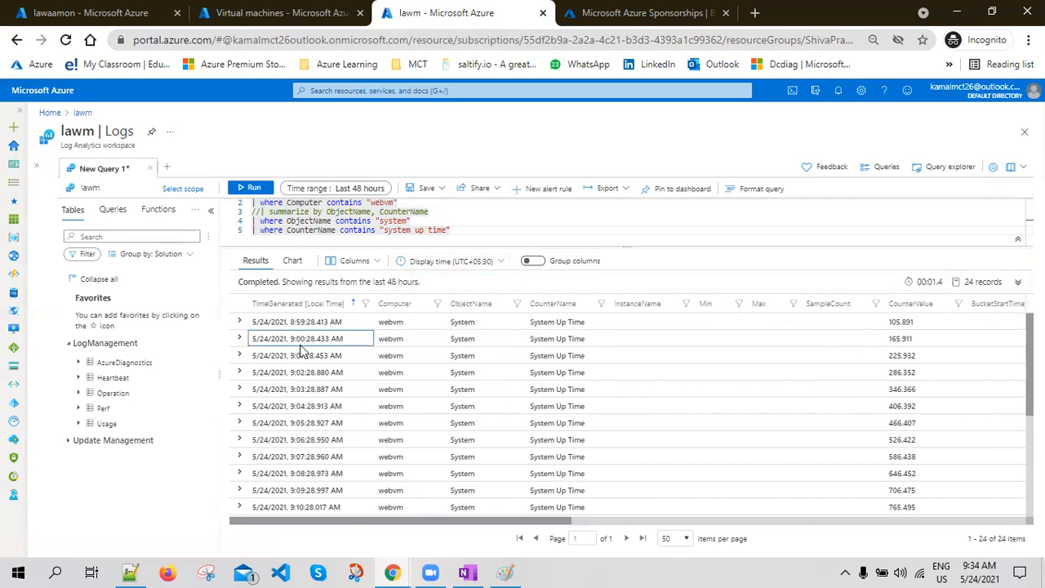
pyautogui.click(312, 304)
pyautogui.click(312, 304)
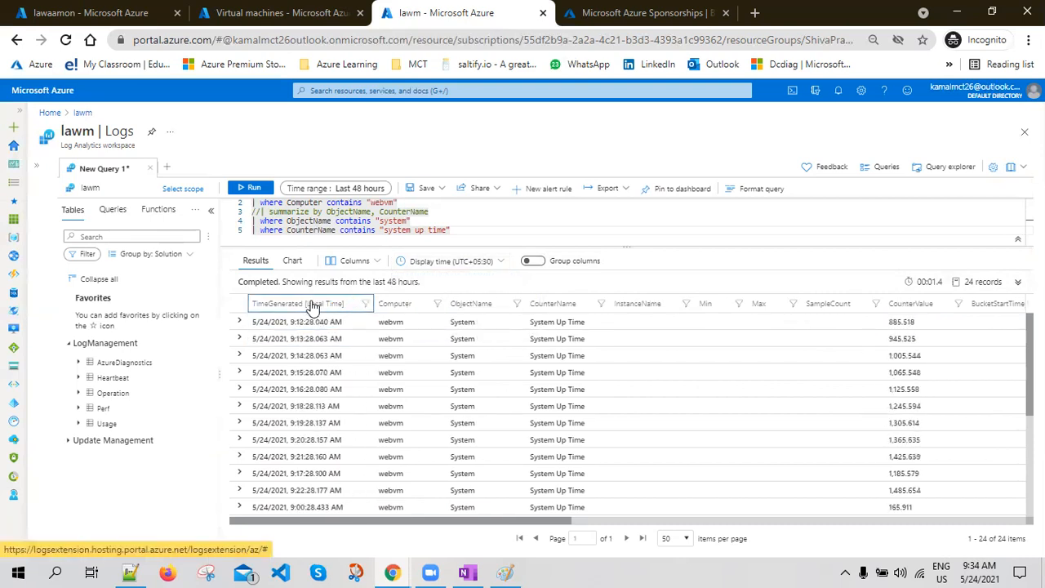
pyautogui.click(318, 317)
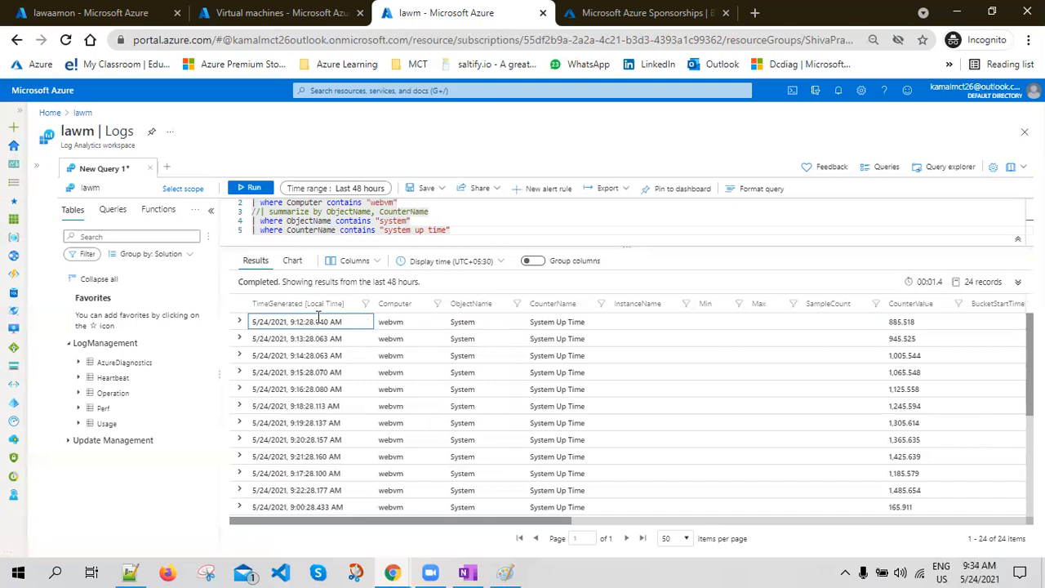
# Narrow the time range to the last 30 minutes and rerun the uptime query.
pyautogui.click(343, 188)
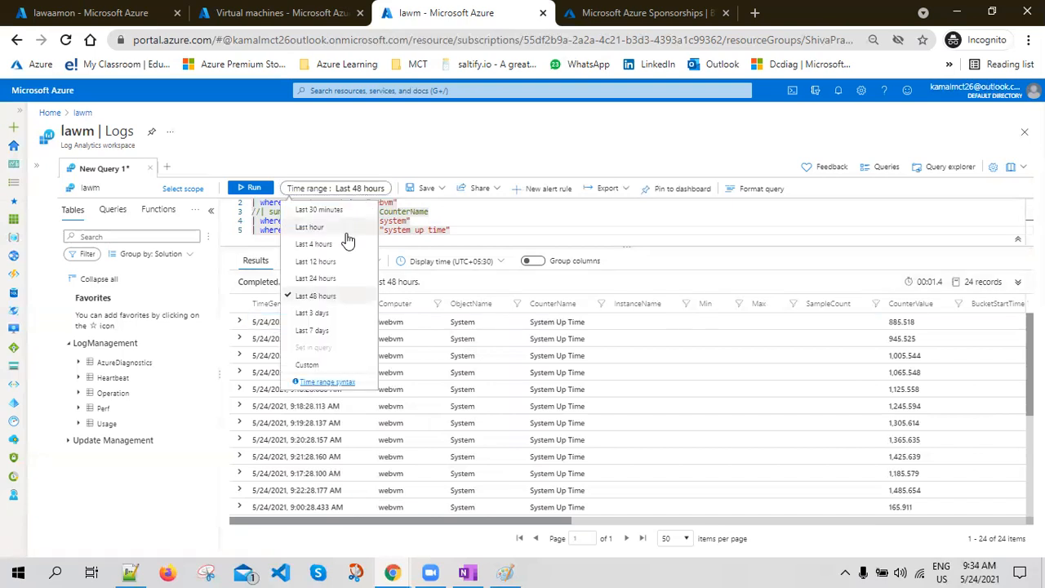
pyautogui.click(319, 210)
pyautogui.click(249, 189)
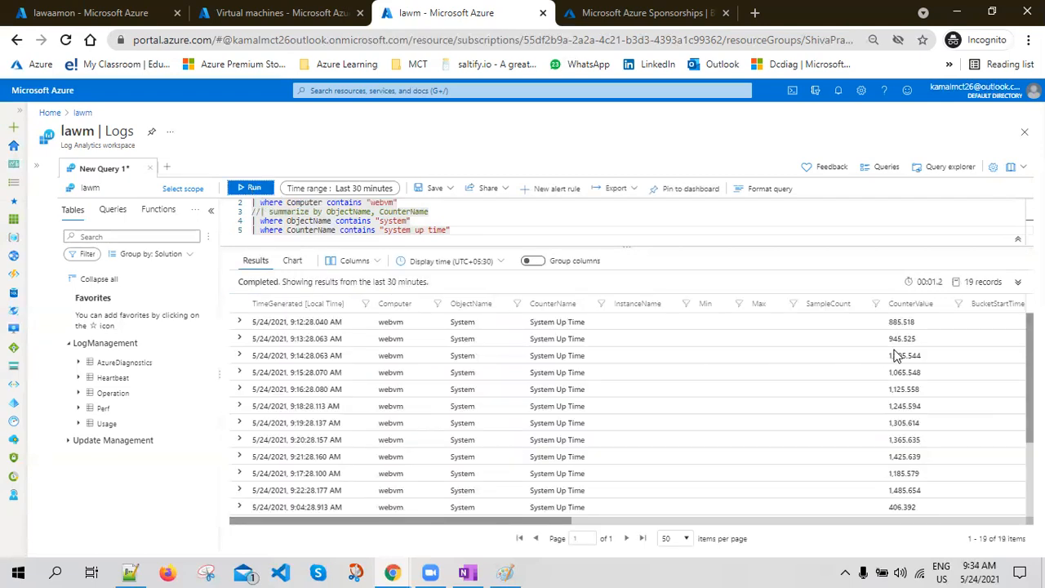
pyautogui.scroll(-3, 896, 441)
pyautogui.scroll(3, 431, 341)
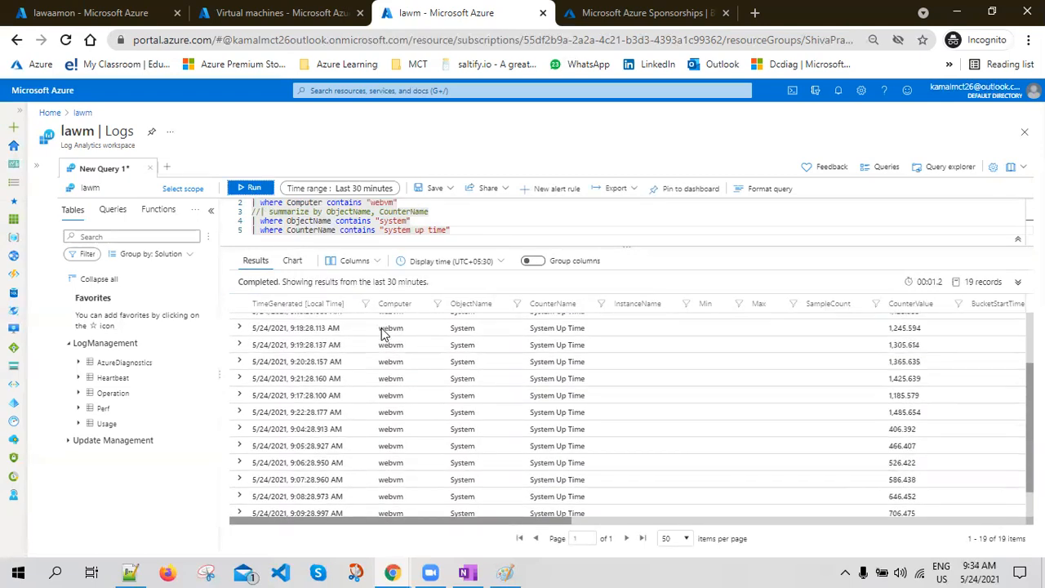
pyautogui.moveTo(263, 322); pyautogui.dragTo(375, 322)
pyautogui.moveTo(902, 322); pyautogui.dragTo(858, 326)
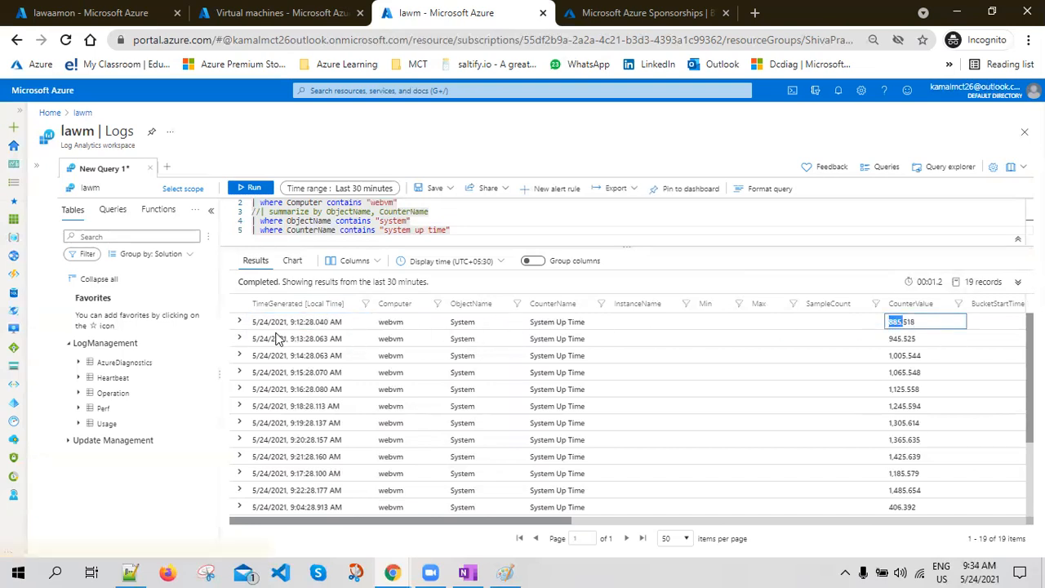
# Cycle the TimeGenerated sort between oldest and newest first.
pyautogui.click(319, 304)
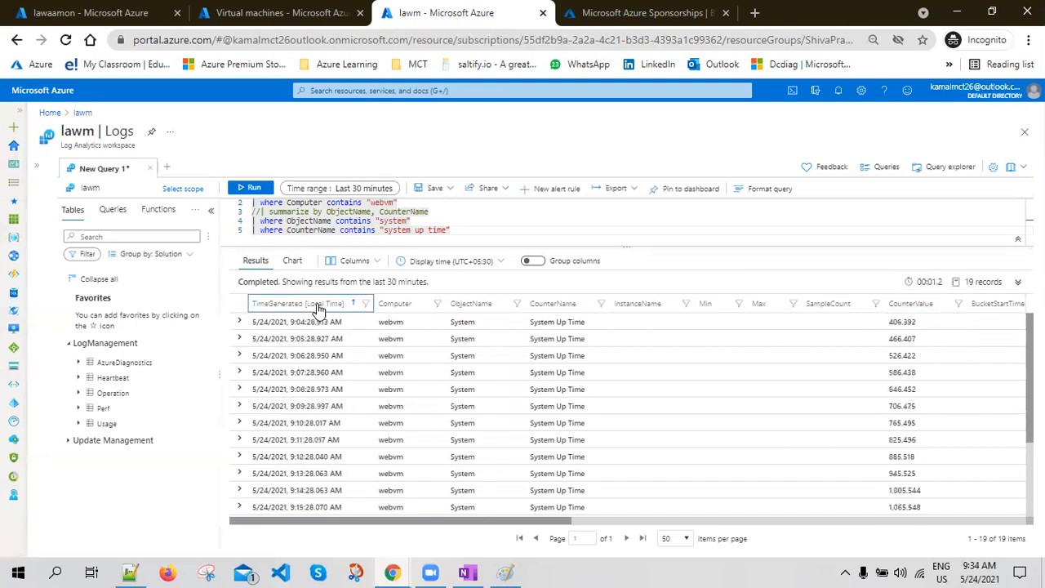
pyautogui.click(319, 305)
pyautogui.click(318, 307)
pyautogui.click(319, 307)
pyautogui.click(315, 307)
pyautogui.moveTo(269, 322); pyautogui.dragTo(308, 320)
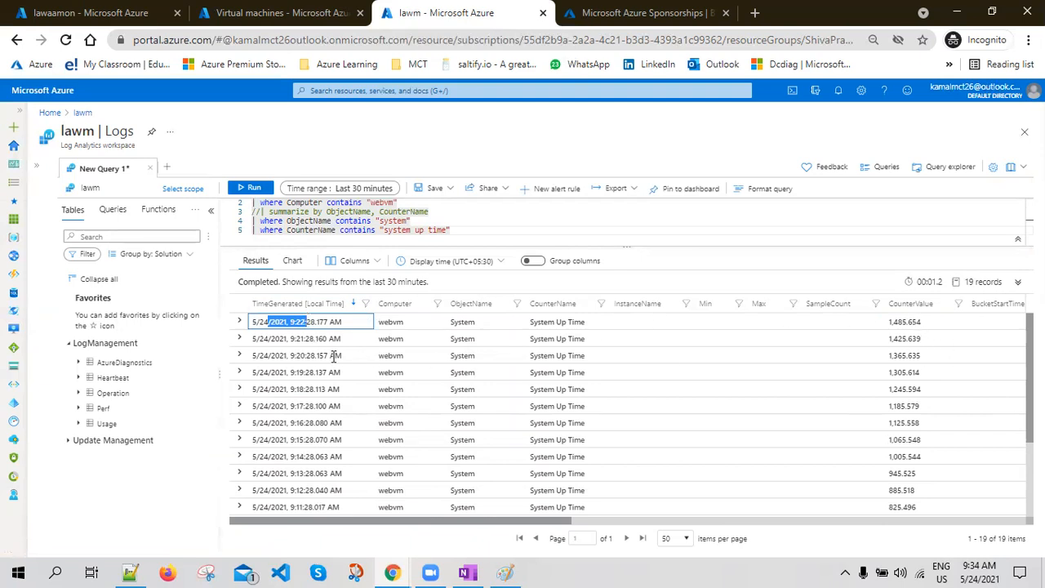
pyautogui.click(56, 6)
# Open webvm's activity log and widen the Time stamp column to reveal the 9:24 AM deallocation.
pyautogui.click(228, 11)
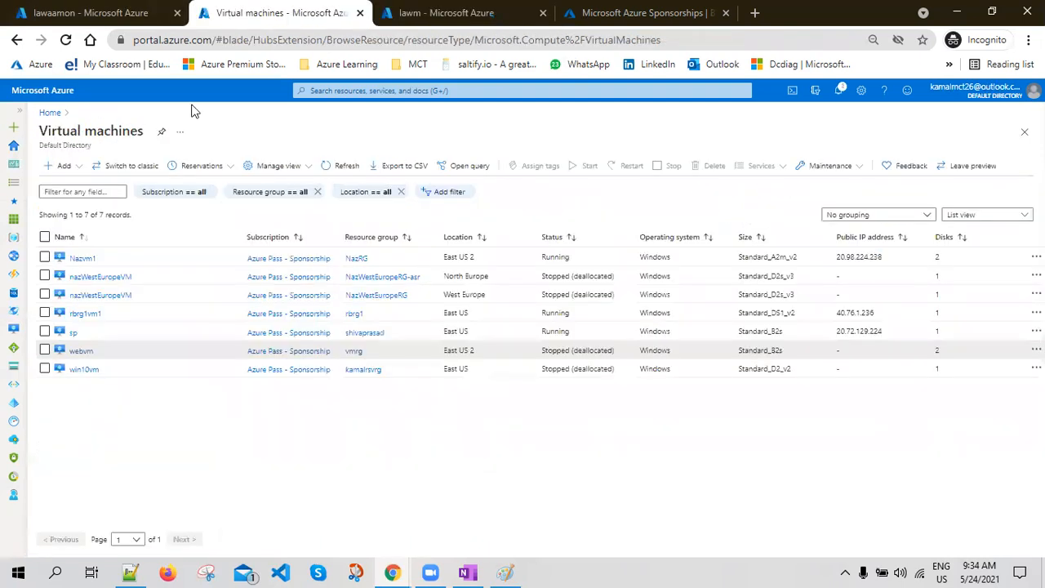
pyautogui.click(417, 11)
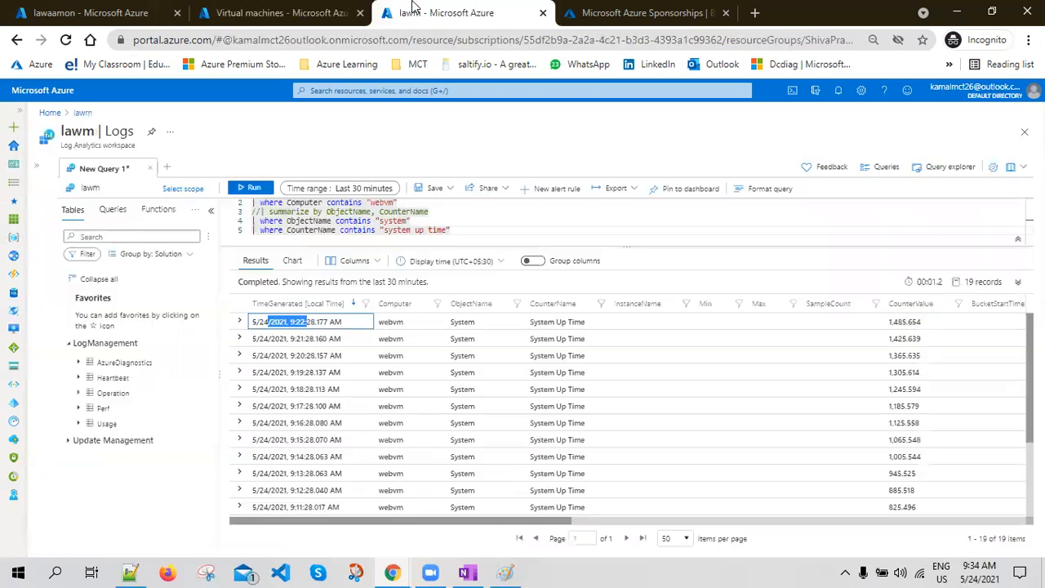
pyautogui.click(343, 11)
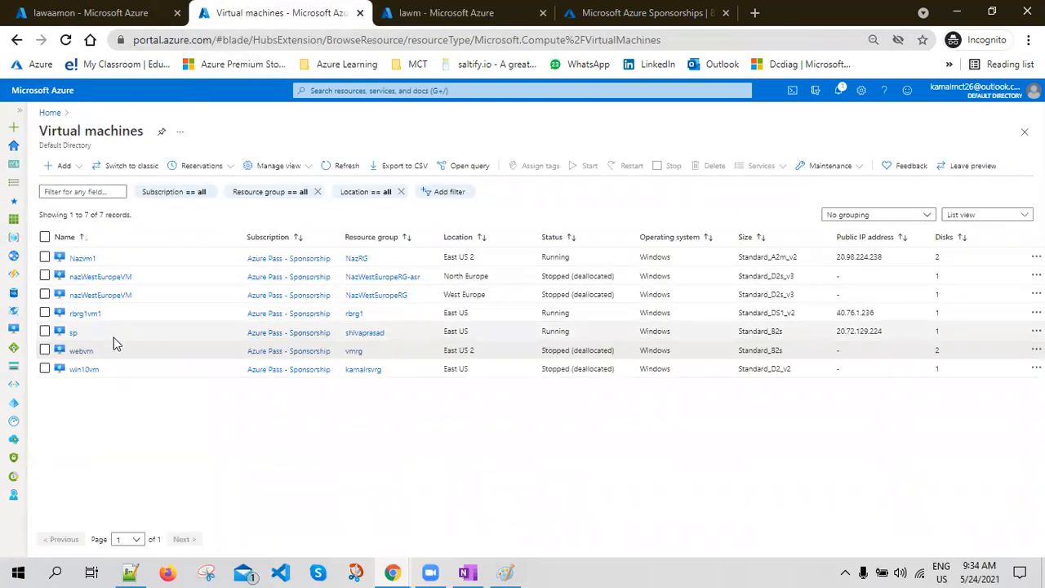
pyautogui.click(82, 352)
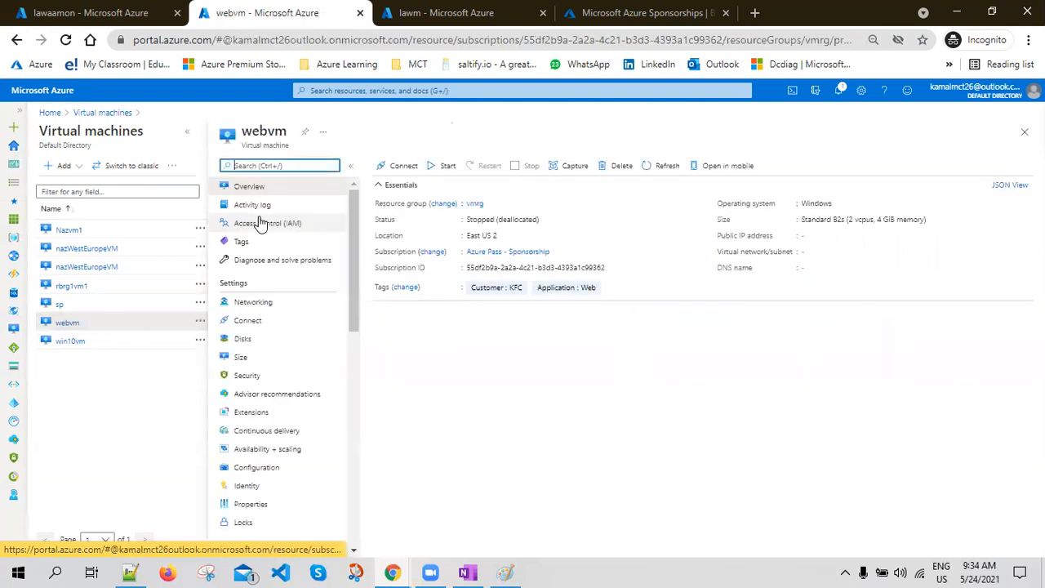
pyautogui.click(254, 205)
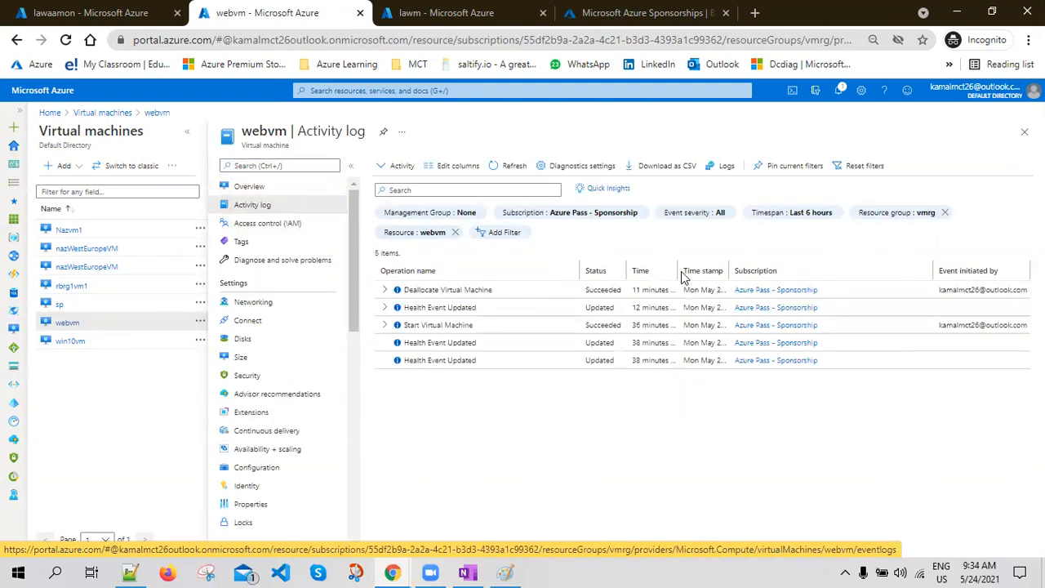
pyautogui.moveTo(730, 270); pyautogui.dragTo(842, 262)
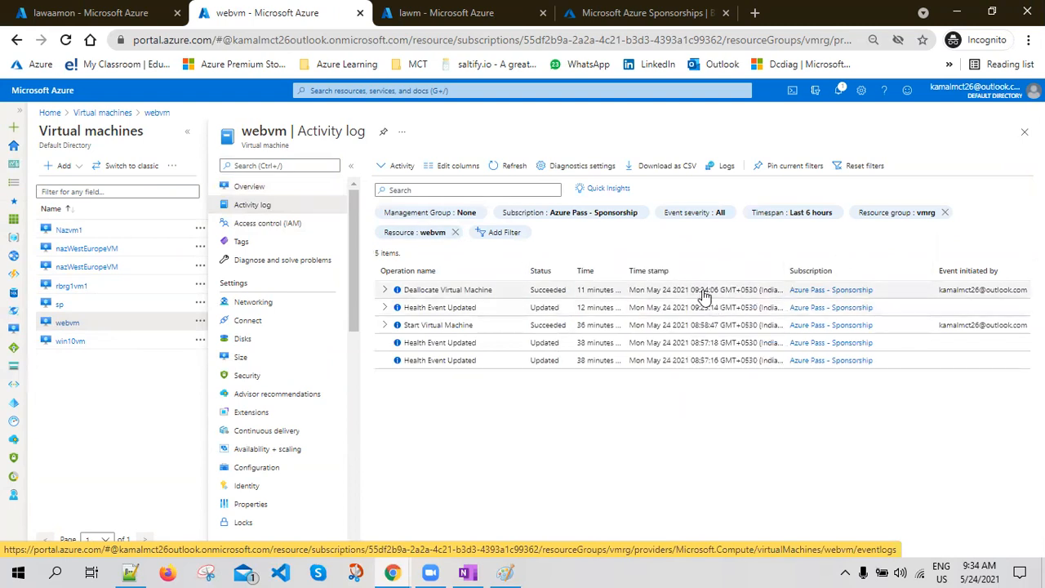
pyautogui.click(72, 8)
pyautogui.click(253, 13)
# Check the latest System Up Time value in the lawm query results, then switch to OneNote.
pyautogui.click(419, 13)
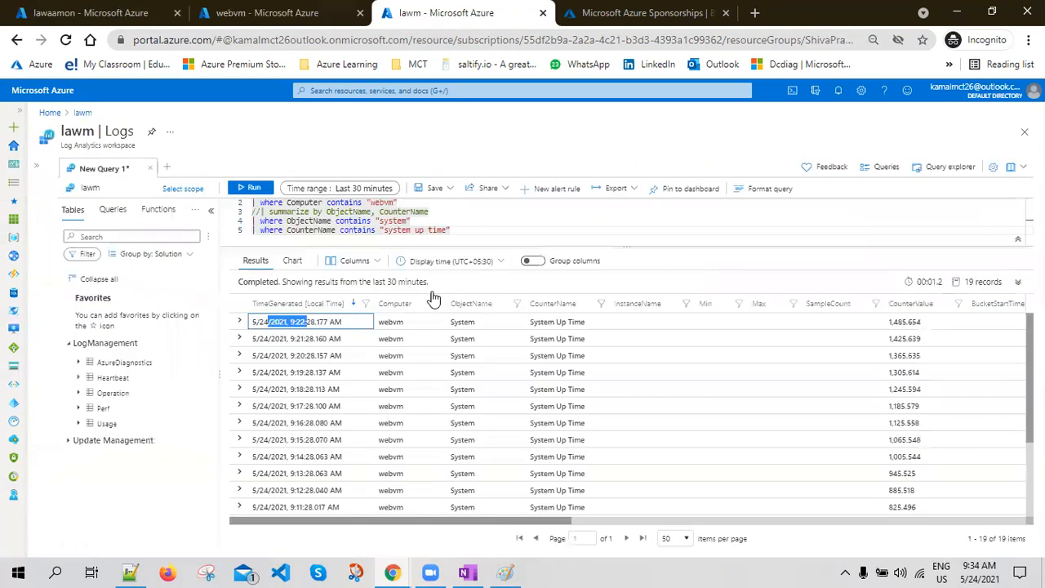
pyautogui.click(592, 338)
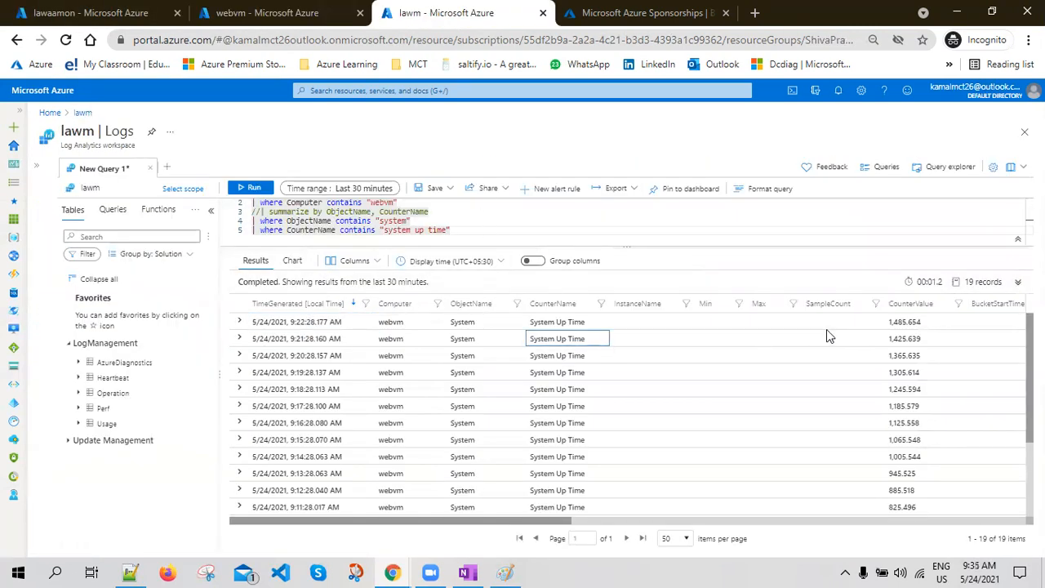
pyautogui.moveTo(908, 322); pyautogui.dragTo(888, 325)
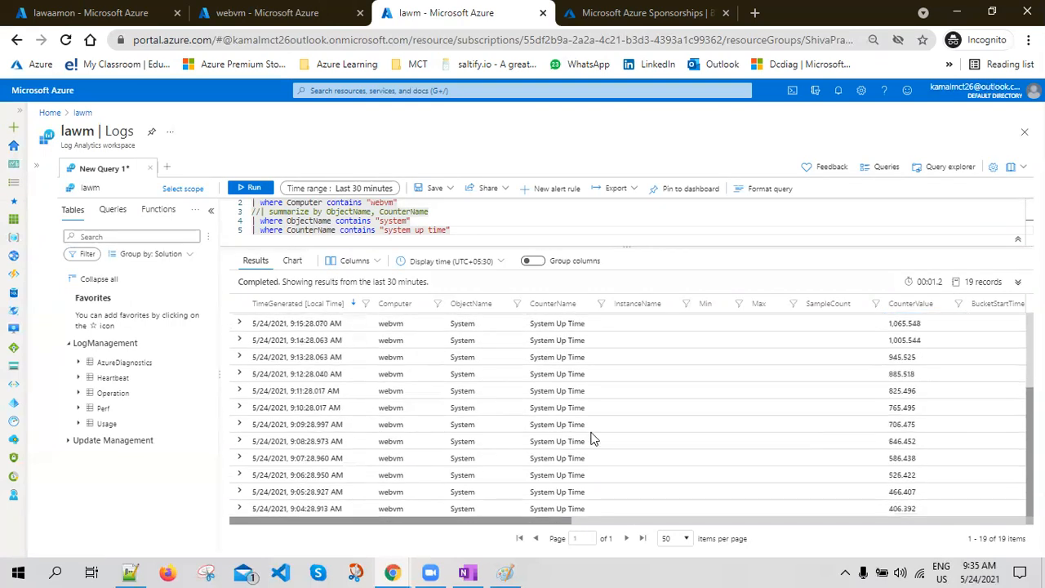
pyautogui.click(907, 328)
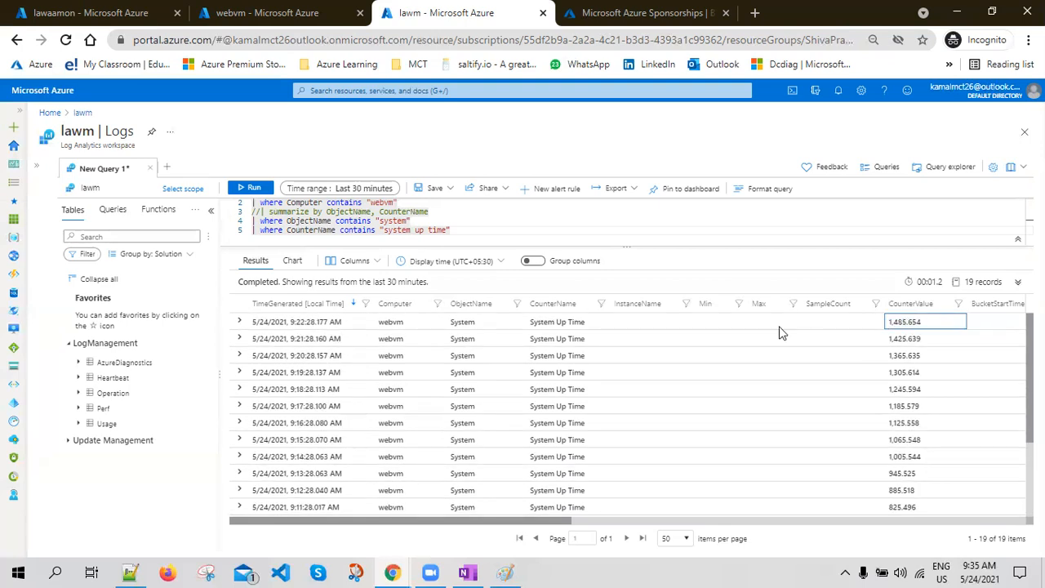
pyautogui.click(324, 222)
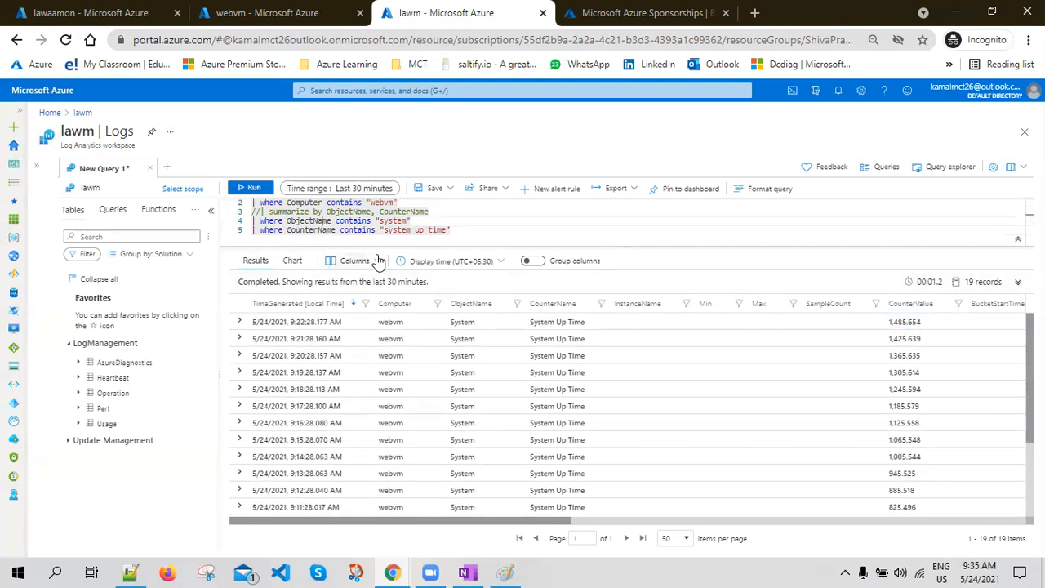
pyautogui.click(467, 572)
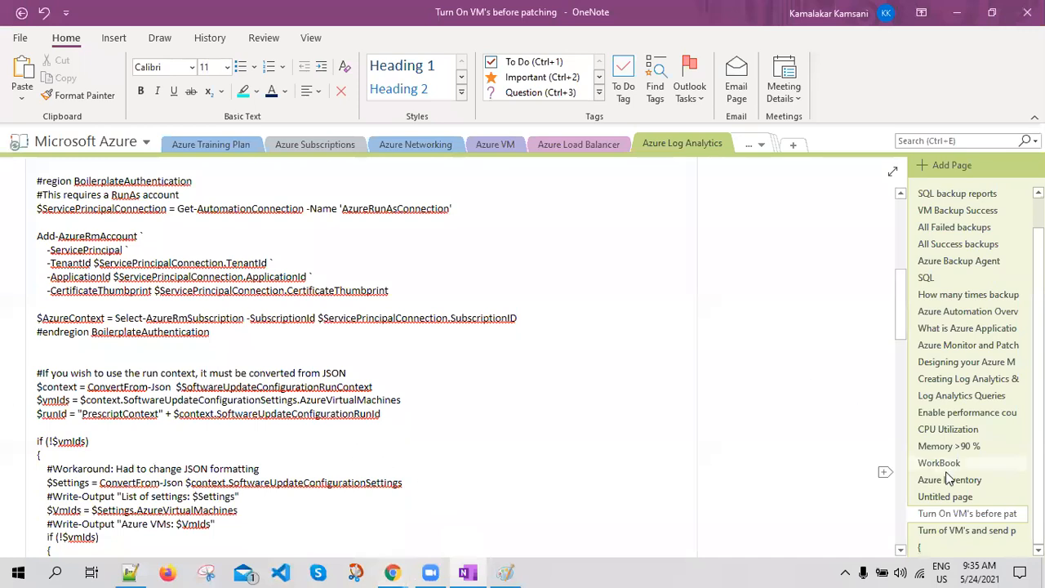
# Browse the Memory >90 %, CPU Utilization, performance counters and Log Analytics Queries pages.
pyautogui.click(944, 446)
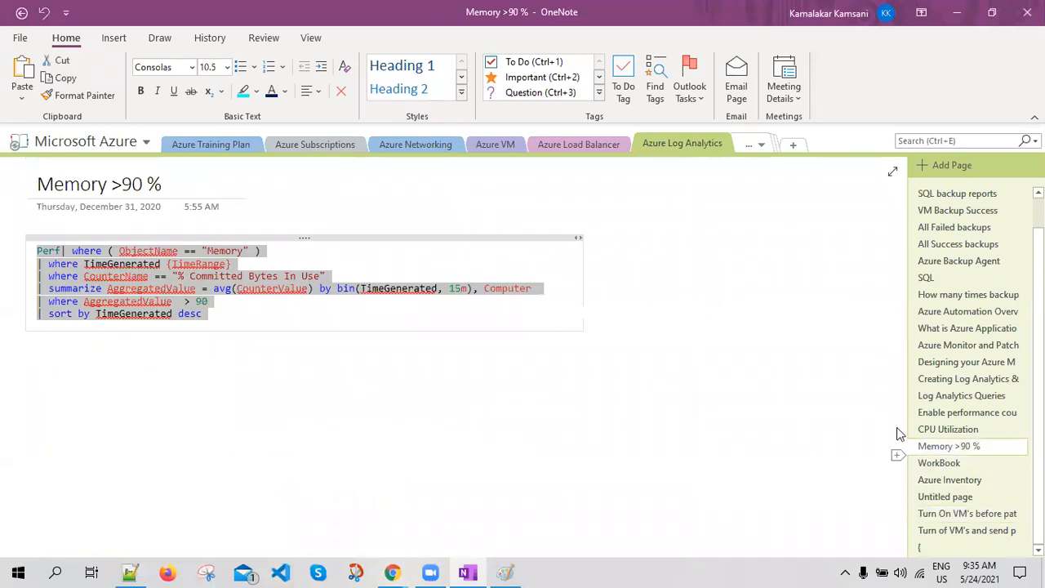
pyautogui.click(947, 429)
pyautogui.scroll(3, 607, 431)
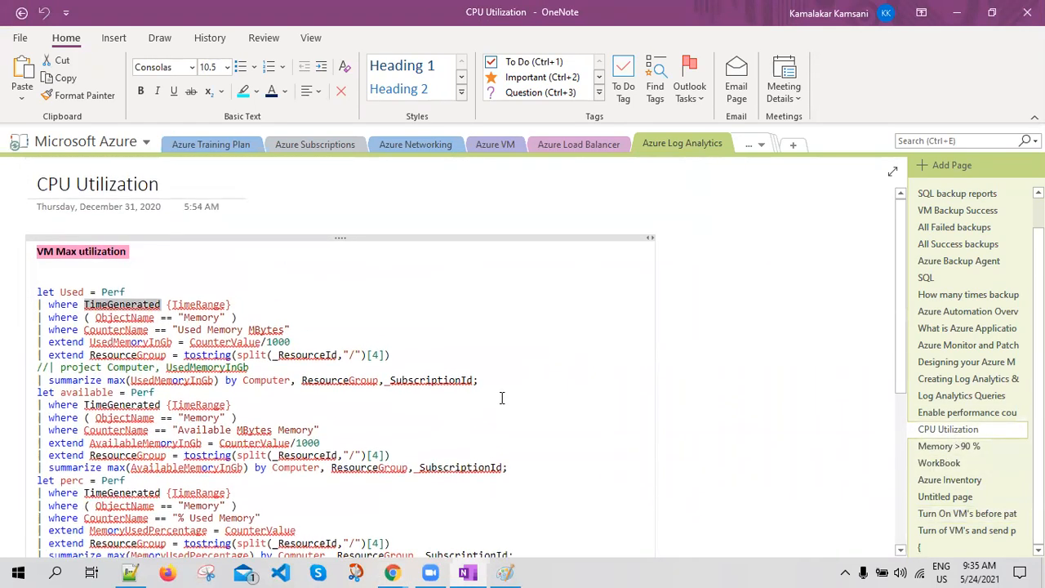
pyautogui.scroll(1, 955, 428)
pyautogui.click(957, 428)
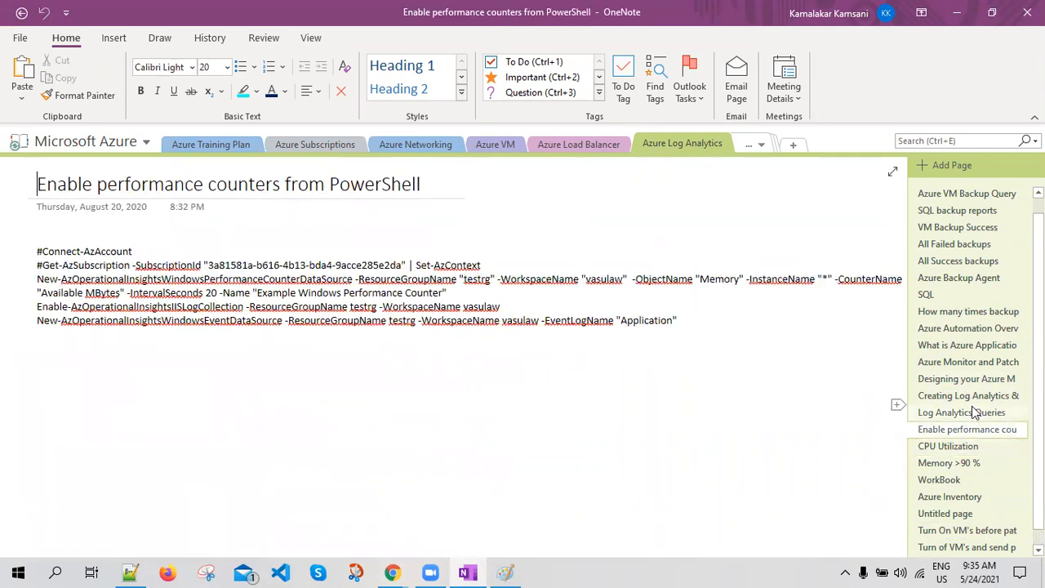
pyautogui.click(972, 410)
# Open the 'How many times backup failed' page with its AzureDiagnostics backup query.
pyautogui.scroll(15, 436, 373)
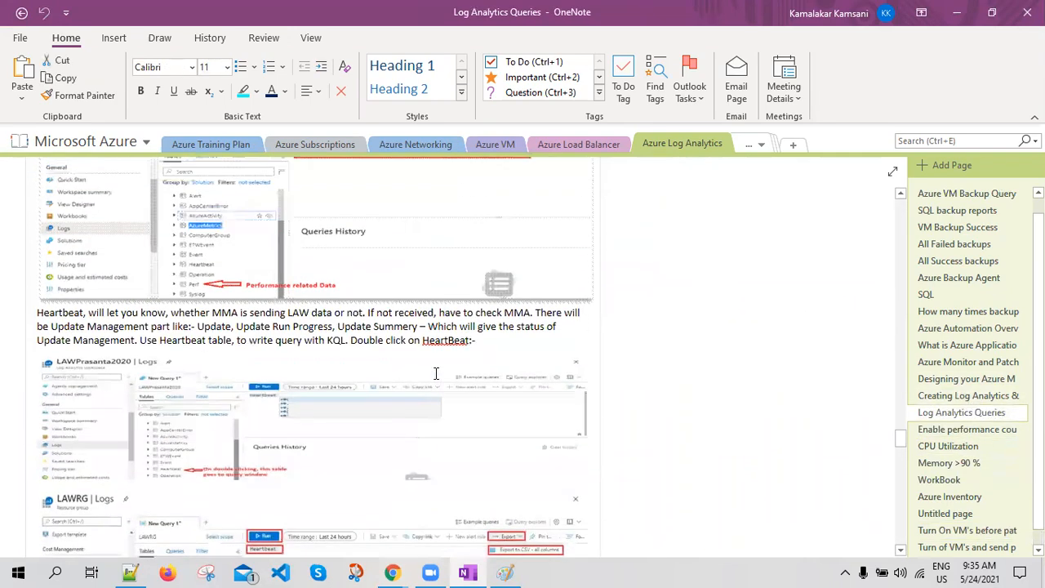
pyautogui.scroll(15, 435, 374)
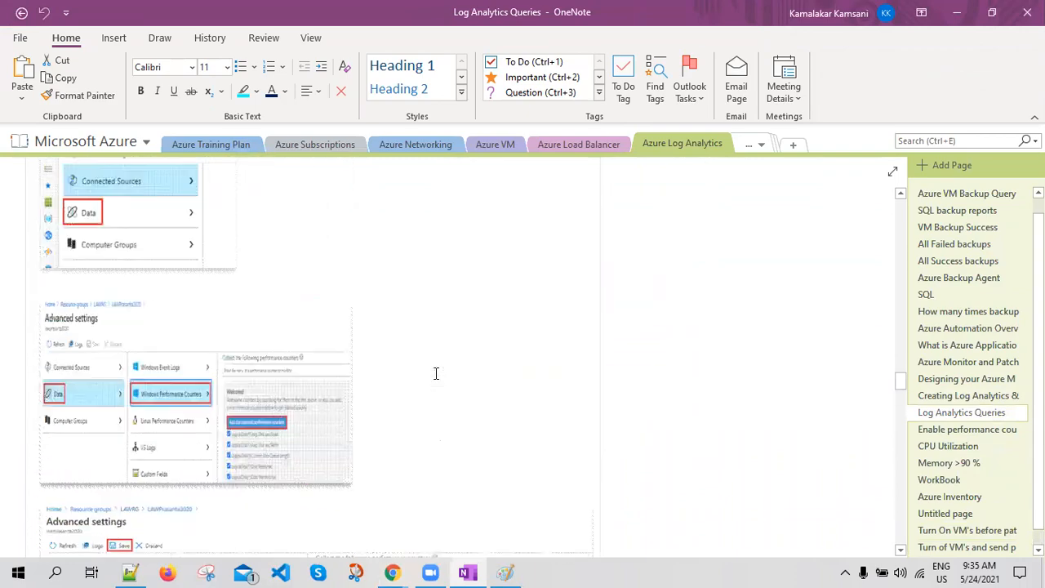
pyautogui.scroll(15, 433, 372)
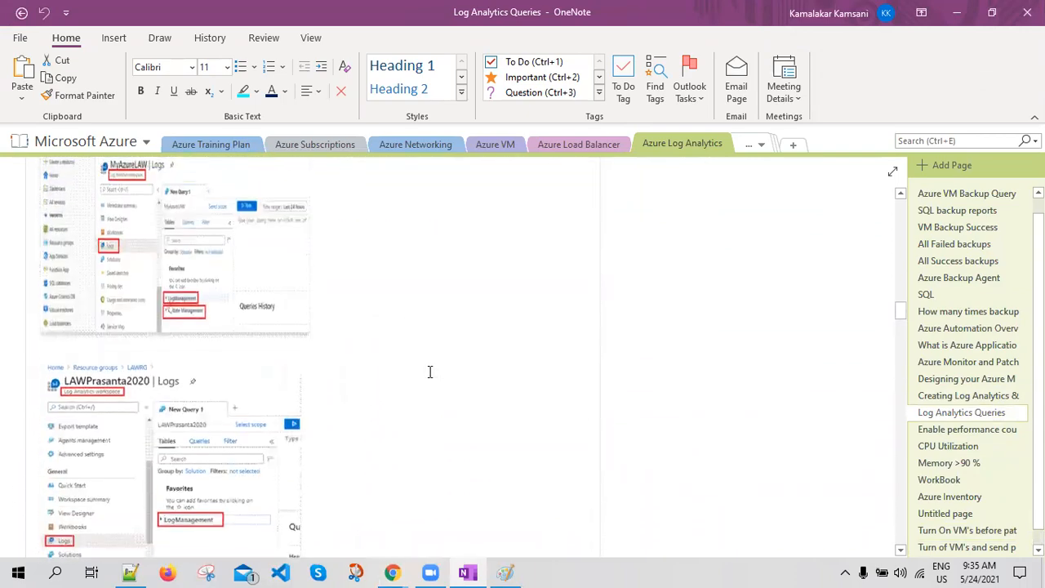
pyautogui.scroll(15, 427, 370)
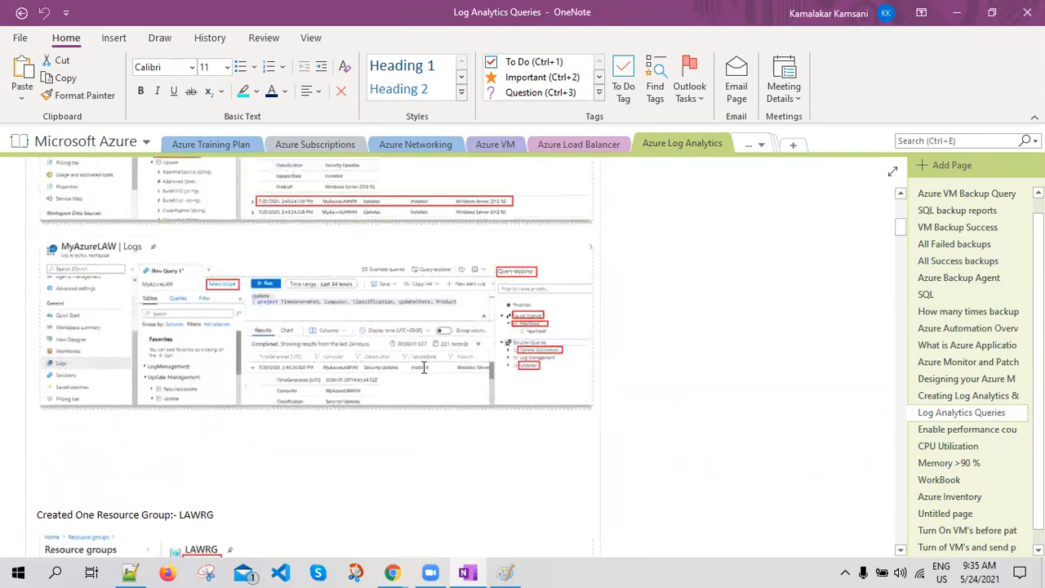
pyautogui.scroll(-5, 424, 367)
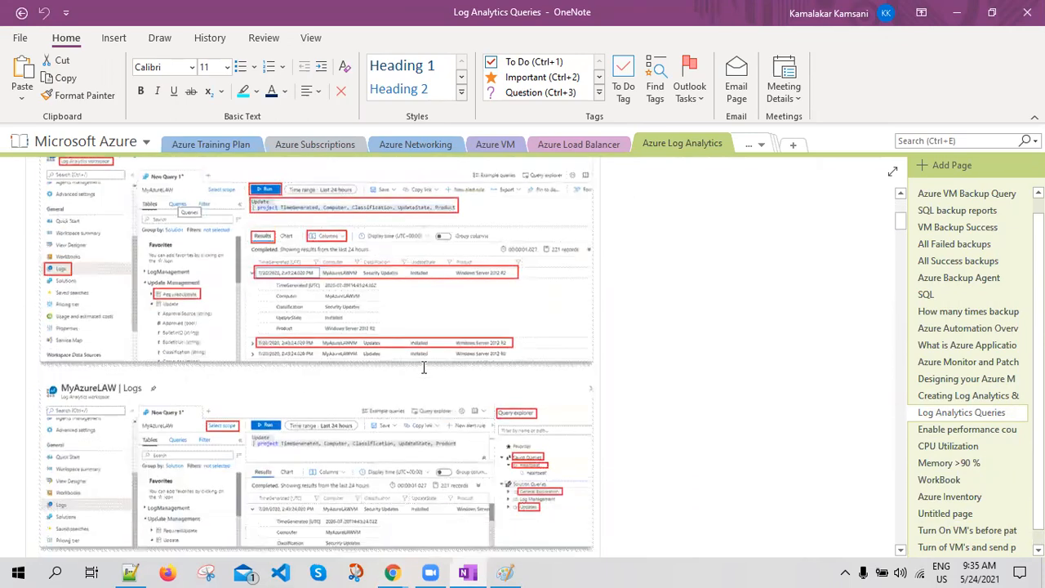
pyautogui.scroll(-15, 424, 367)
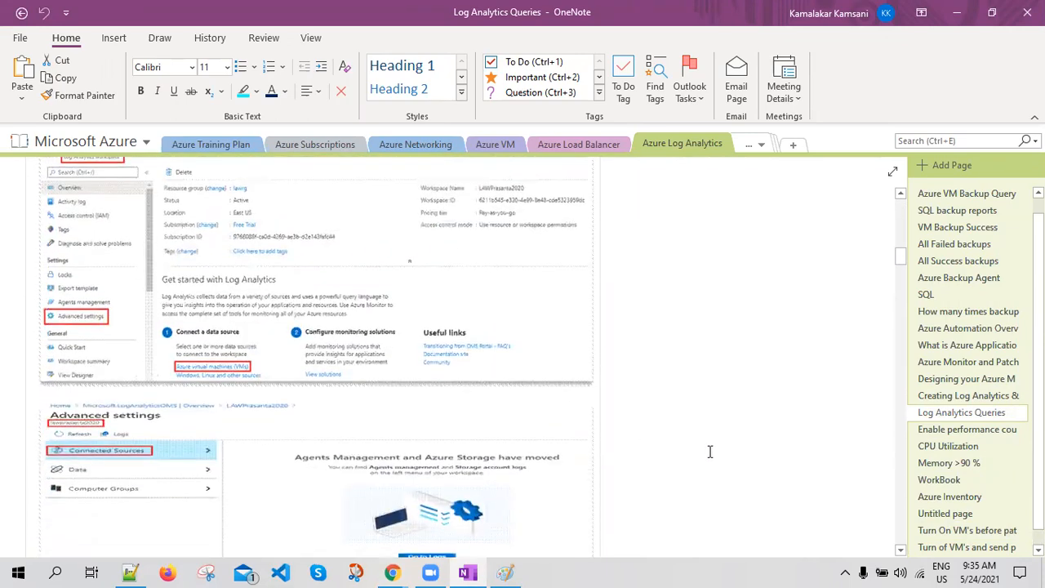
pyautogui.click(931, 430)
pyautogui.click(945, 380)
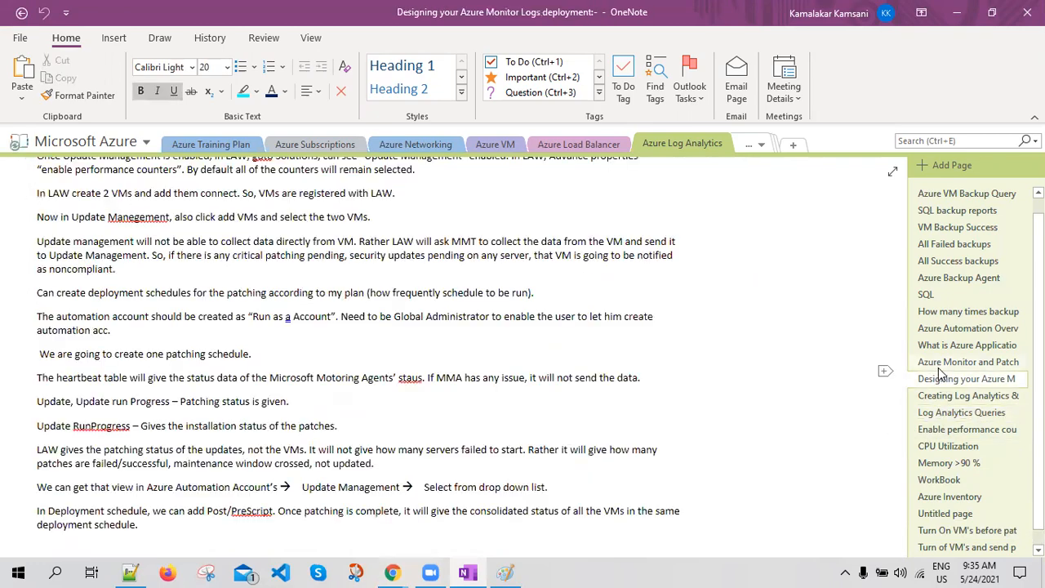
pyautogui.click(933, 312)
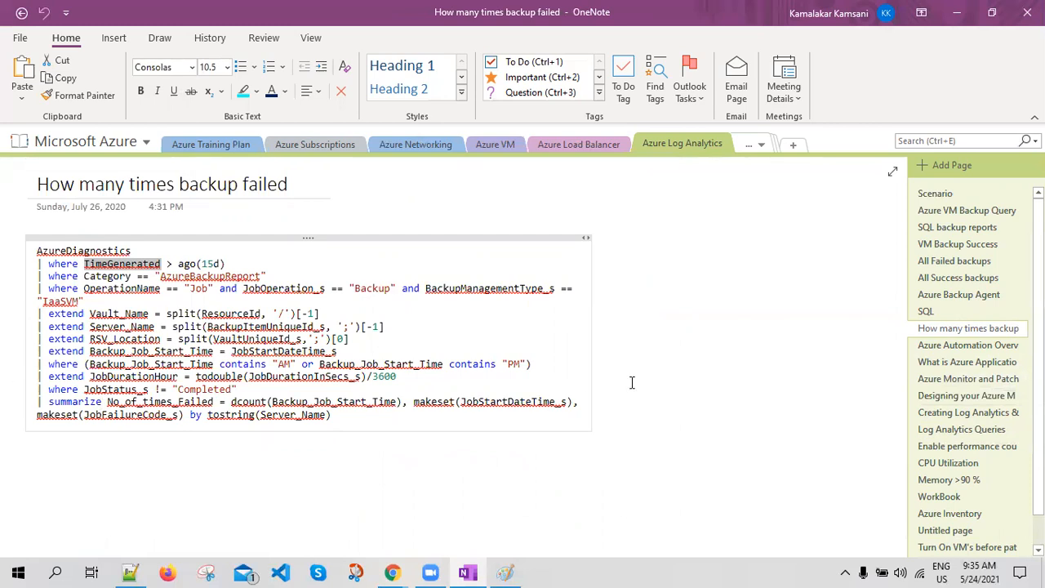
# Widen the backup-failure query box so each query line fits on one line.
pyautogui.moveTo(590, 343); pyautogui.dragTo(674, 343)
pyautogui.moveTo(538, 411); pyautogui.dragTo(18, 249)
pyautogui.click(261, 381)
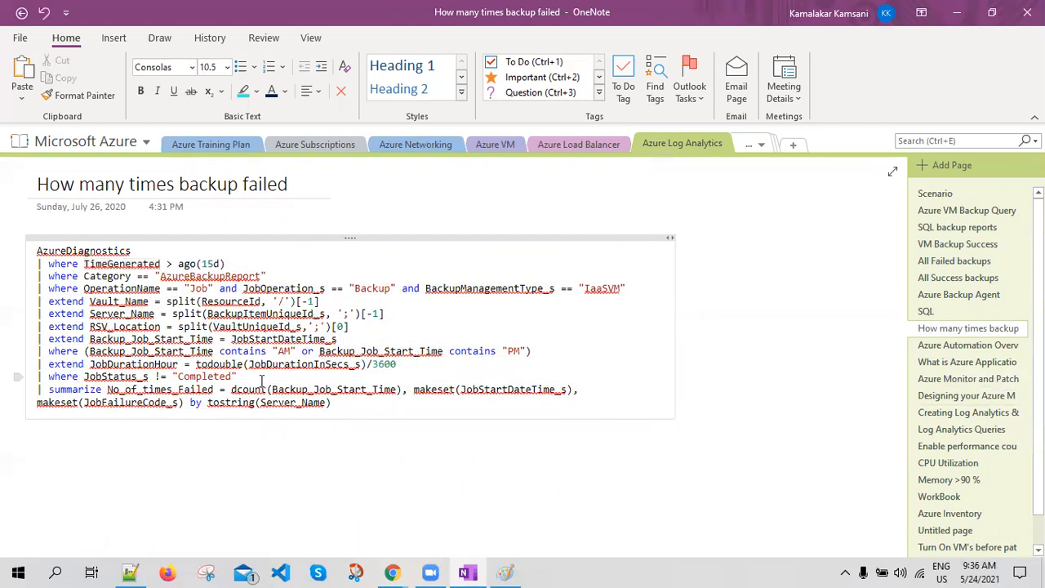
pyautogui.moveTo(331, 403)
pyautogui.mouseDown()
pyautogui.moveTo(21, 246)
pyautogui.moveTo(269, 291)
pyautogui.moveTo(349, 403)
pyautogui.mouseUp()
pyautogui.click(39, 257)
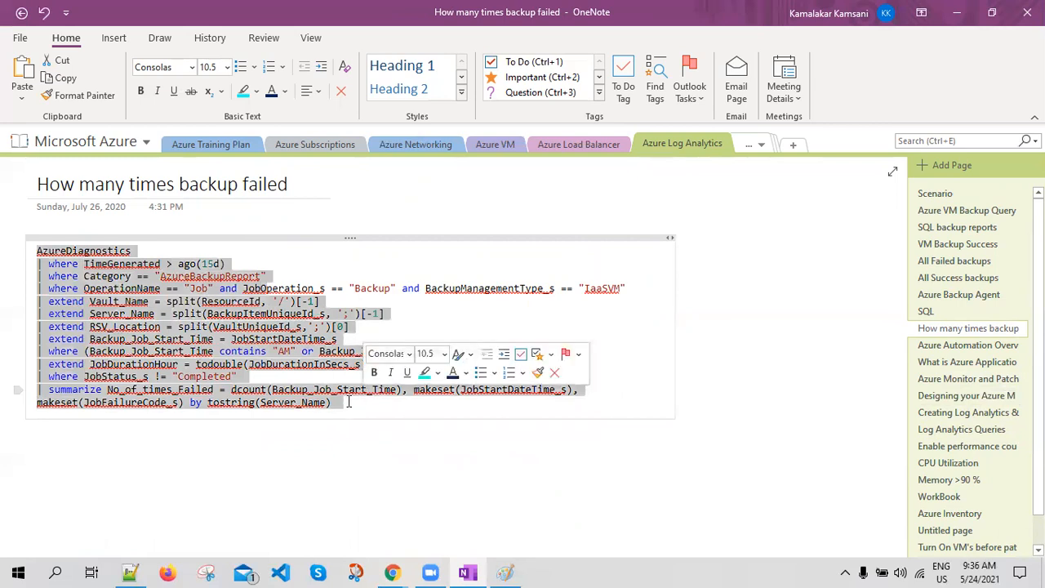
pyautogui.click(339, 403)
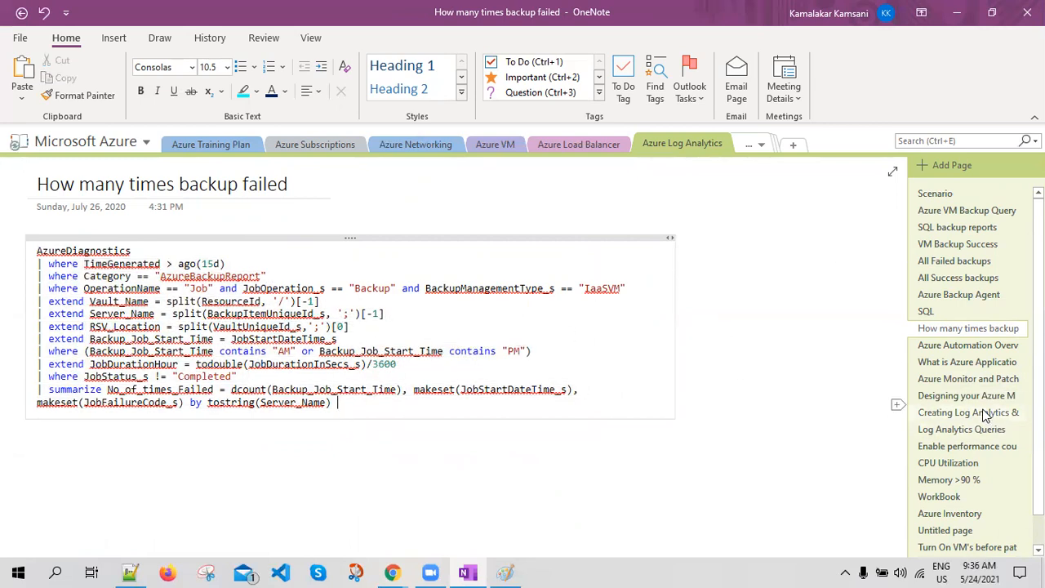
# Return to the lawaamon Update management page in the Azure portal.
pyautogui.moveTo(393, 571)
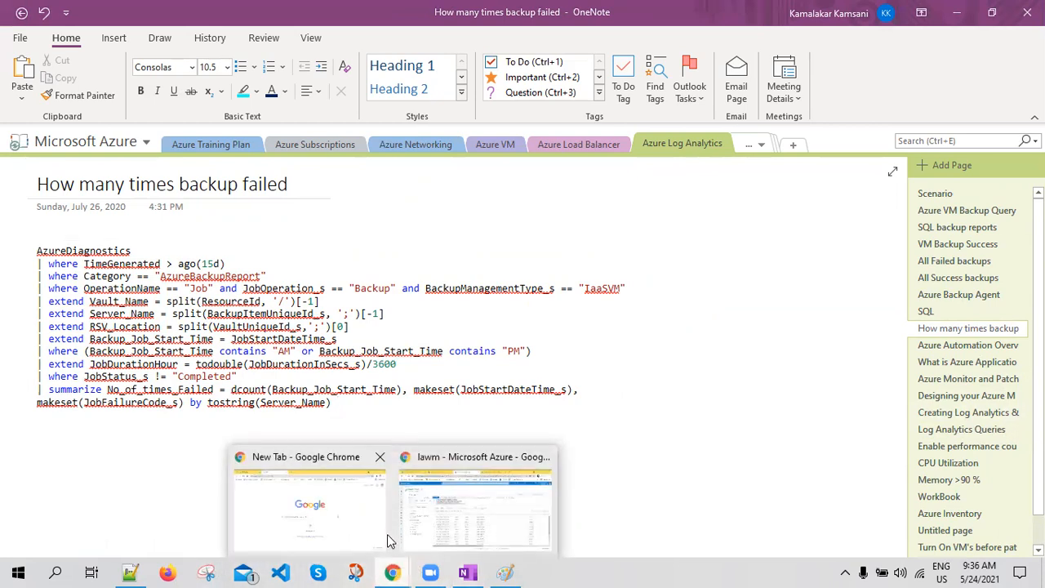
pyautogui.click(434, 510)
pyautogui.click(82, 13)
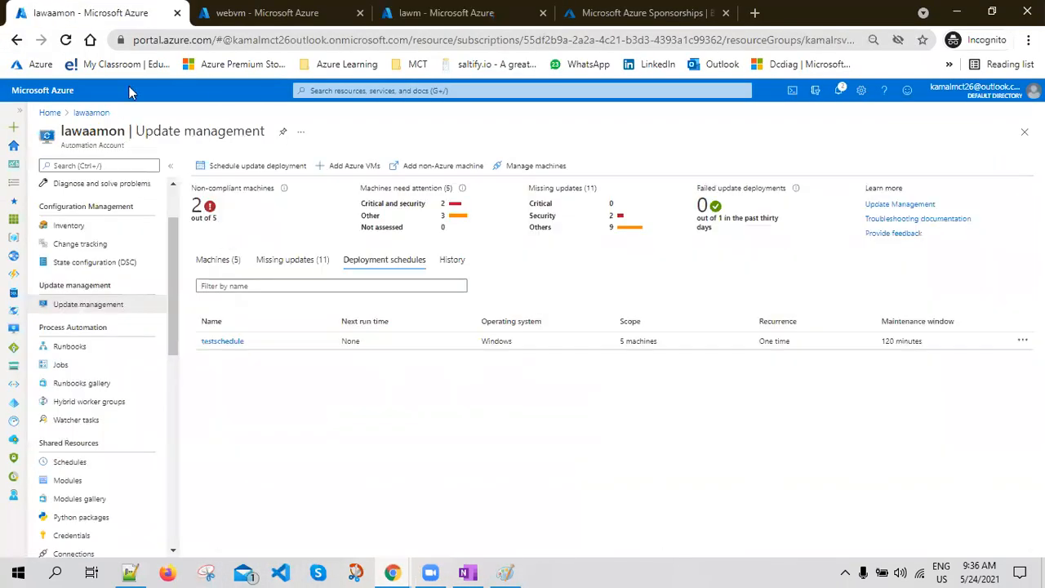
# Reload Update management and check the History tab showing testschedule's pre-script completed.
pyautogui.click(67, 40)
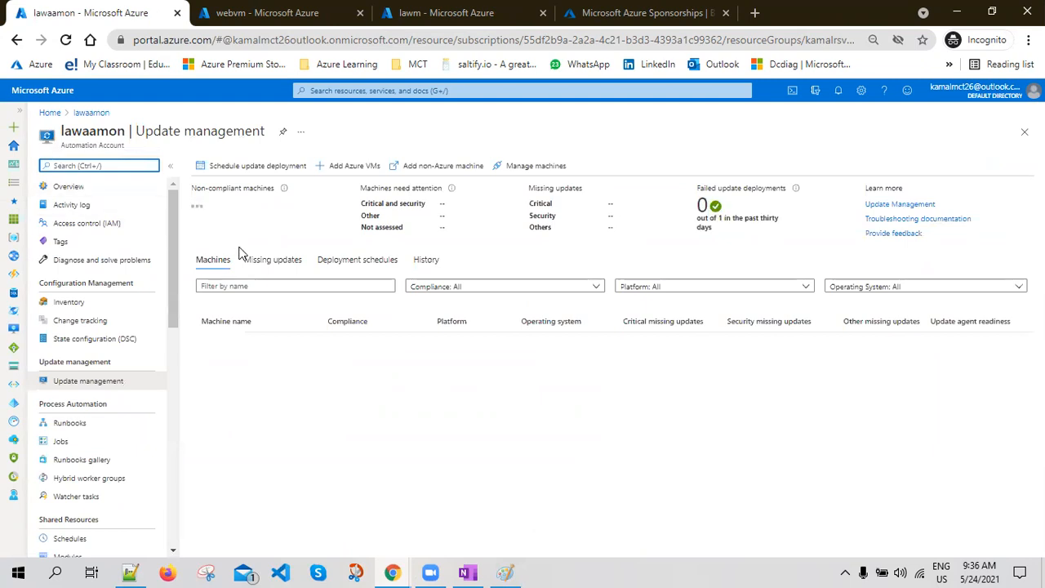
pyautogui.click(223, 264)
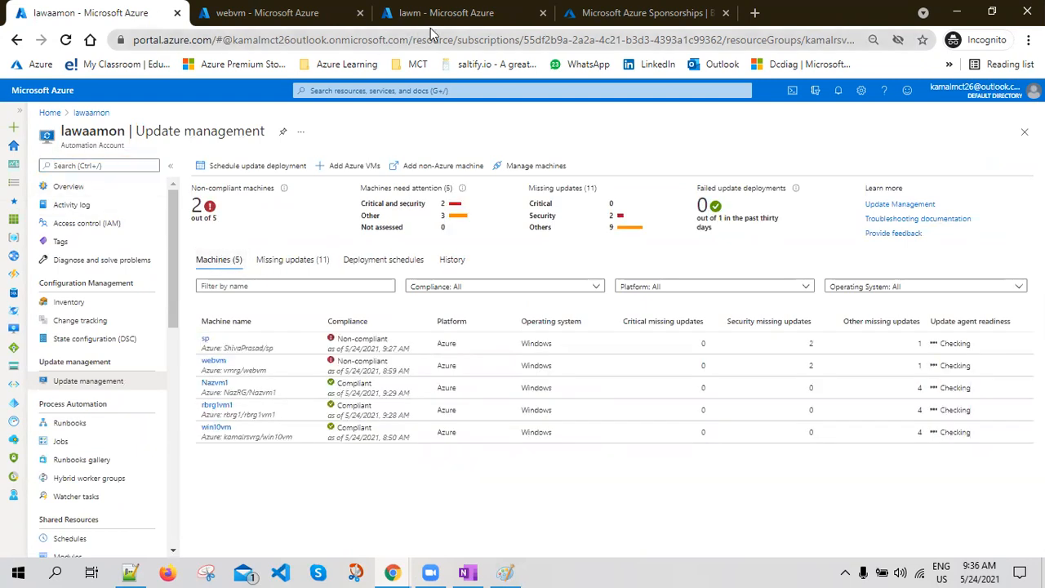
pyautogui.click(405, 261)
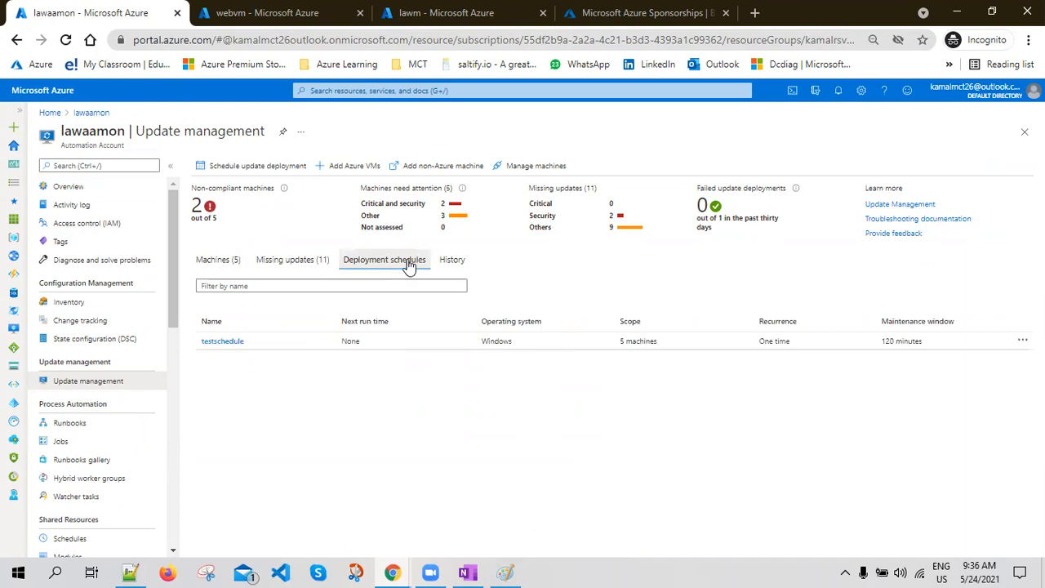
pyautogui.click(448, 261)
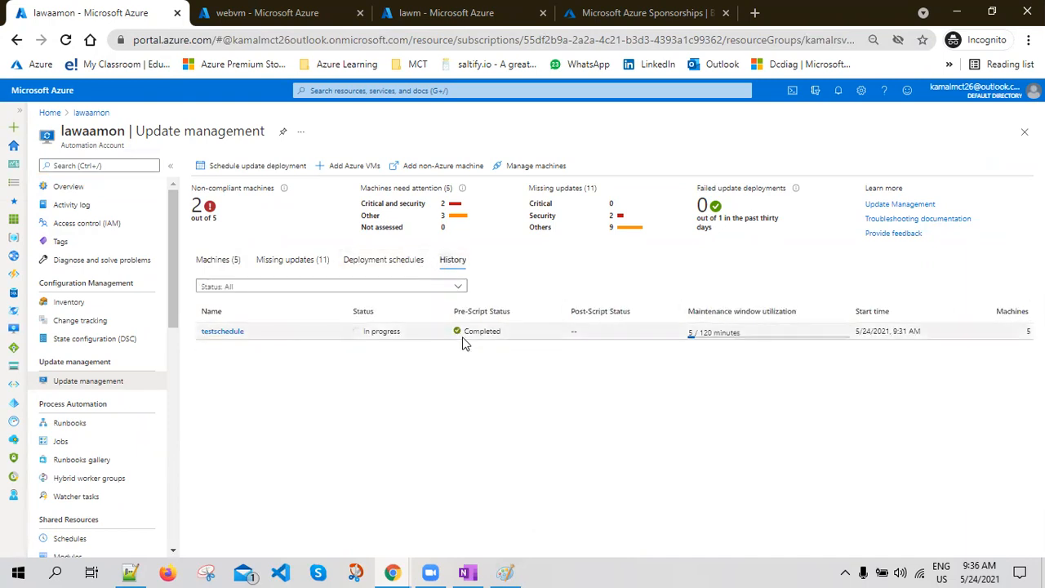
pyautogui.moveTo(466, 334); pyautogui.dragTo(508, 337)
pyautogui.click(493, 332)
# Refresh the Virtual machines list to check each VM's current state.
pyautogui.click(290, 15)
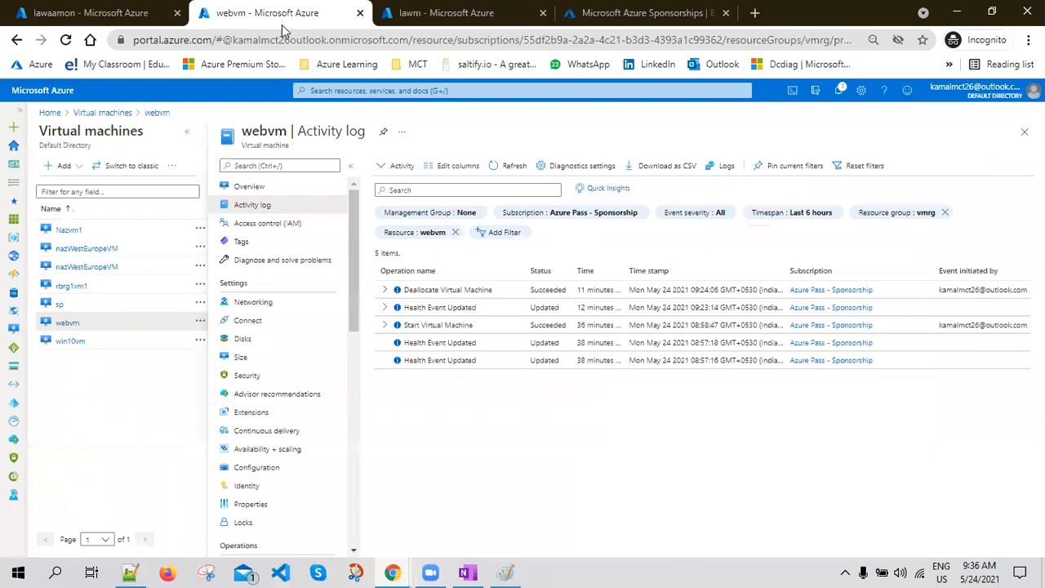
pyautogui.click(114, 114)
pyautogui.click(341, 166)
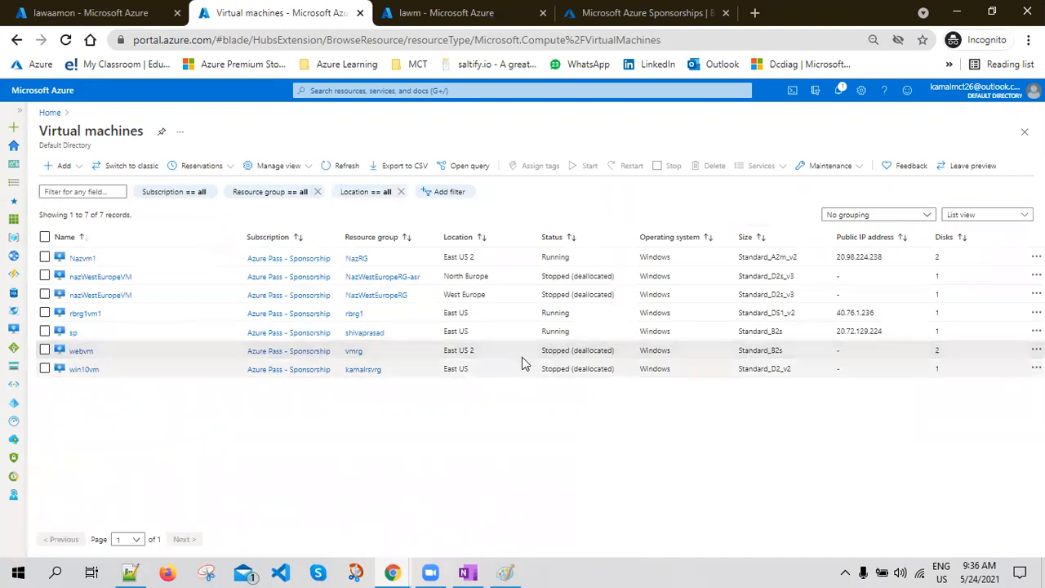
pyautogui.click(340, 166)
pyautogui.click(340, 166)
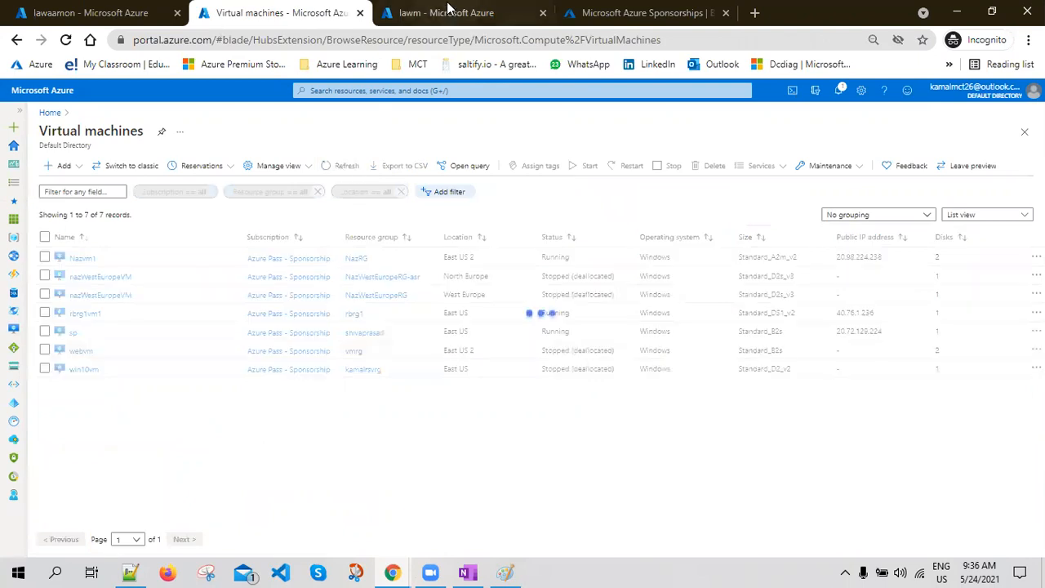
# Open the in-progress testschedule deployment run from lawaamon's Update management.
pyautogui.click(448, 13)
pyautogui.click(122, 8)
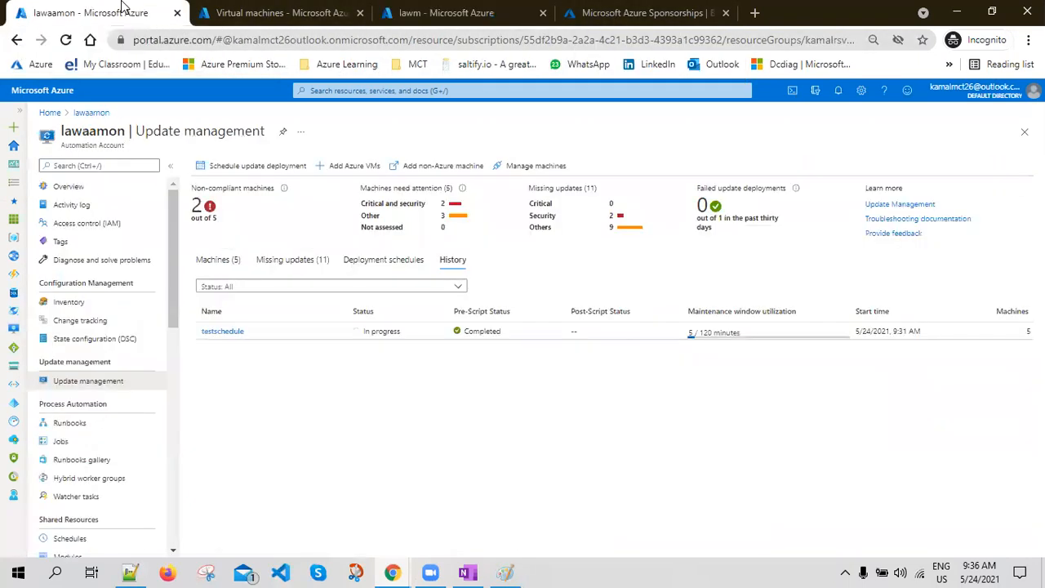
pyautogui.click(216, 331)
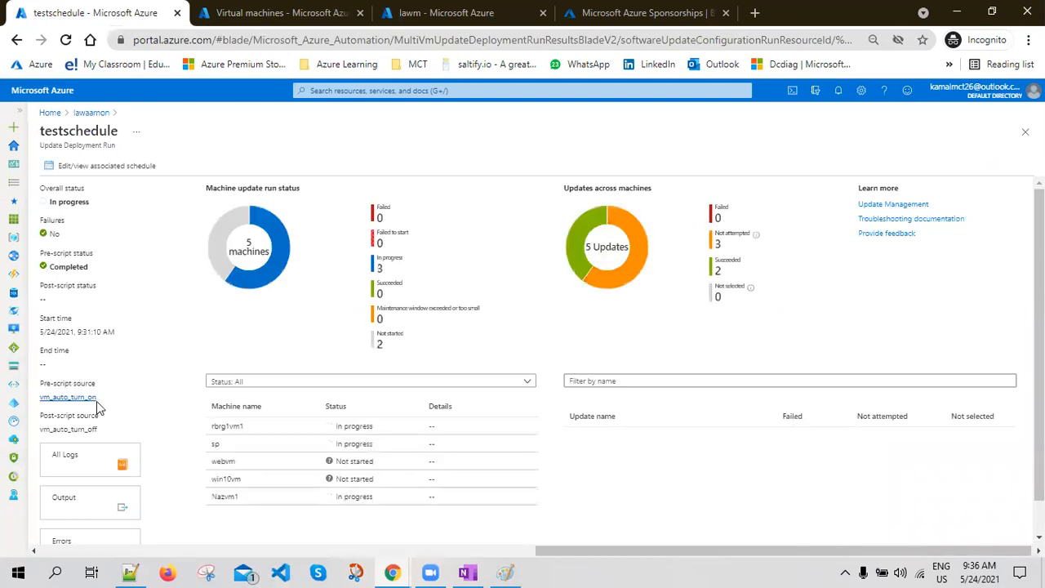
# Open the vm_auto_turn_on pre-script job, review its win10vm/NazRG input, and view its output.
pyautogui.click(72, 397)
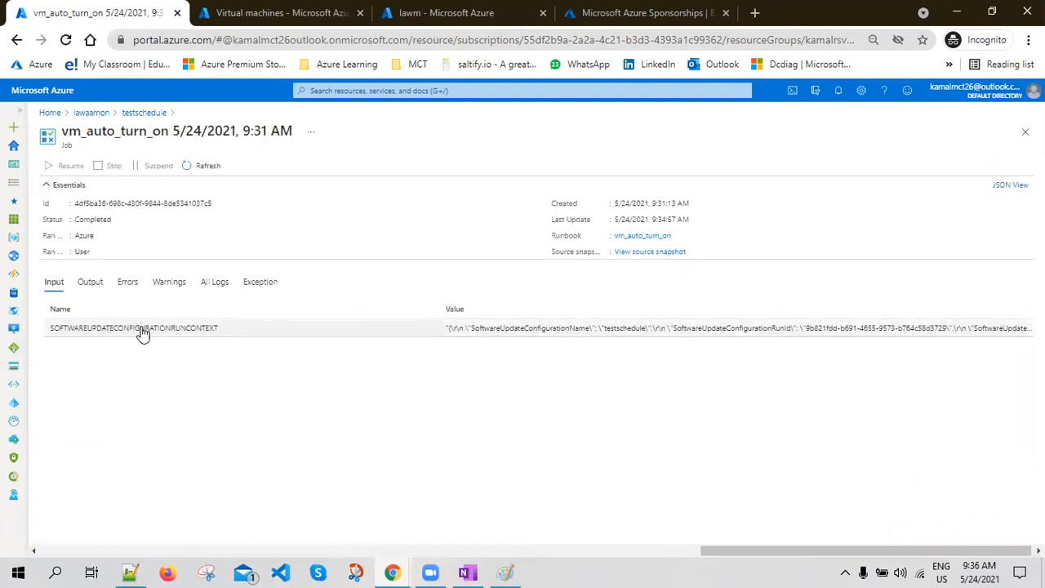
pyautogui.click(144, 331)
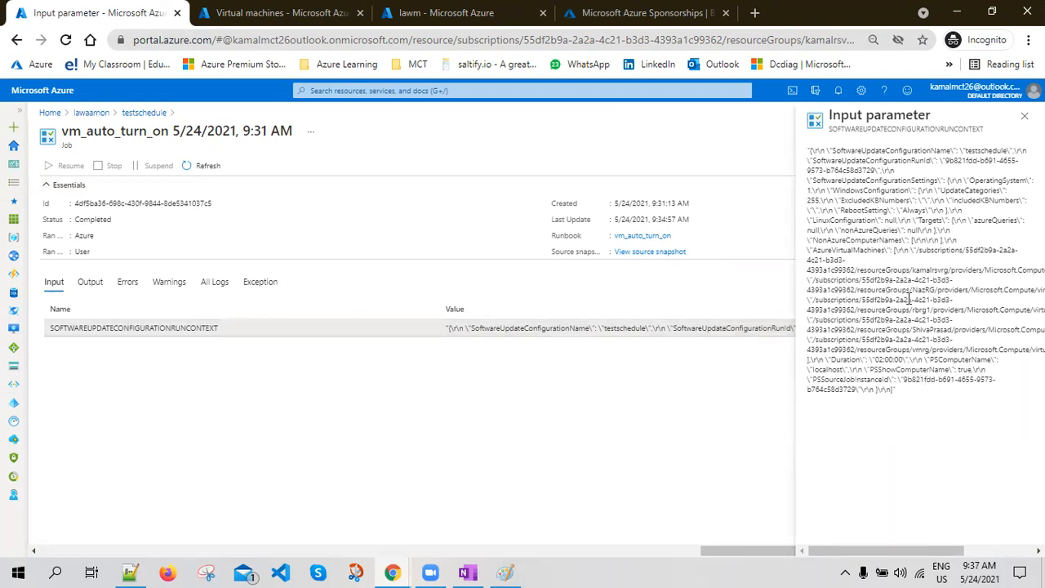
pyautogui.moveTo(918, 280); pyautogui.dragTo(974, 372)
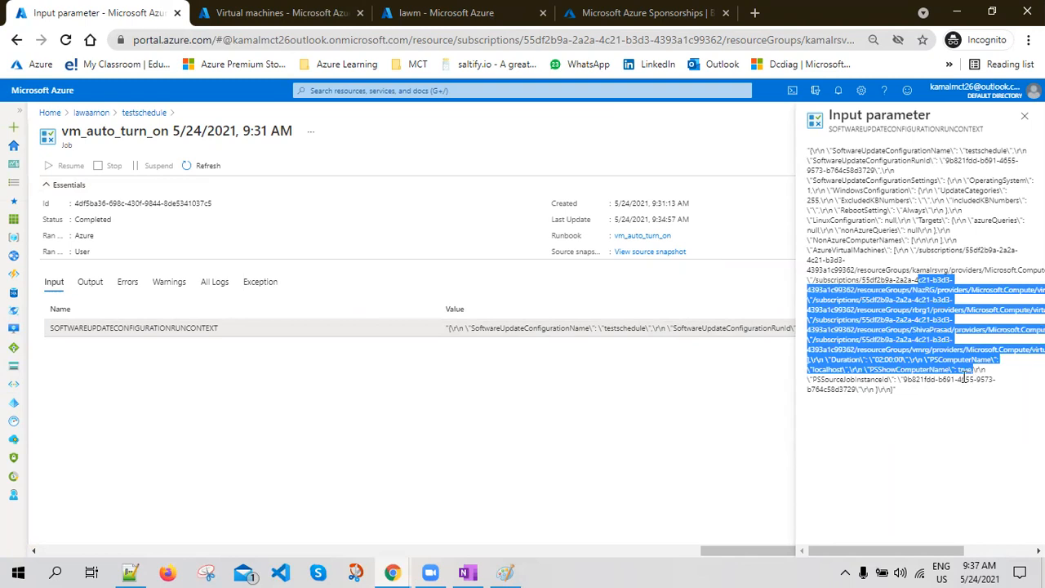
pyautogui.click(951, 376)
pyautogui.moveTo(838, 549); pyautogui.dragTo(905, 551)
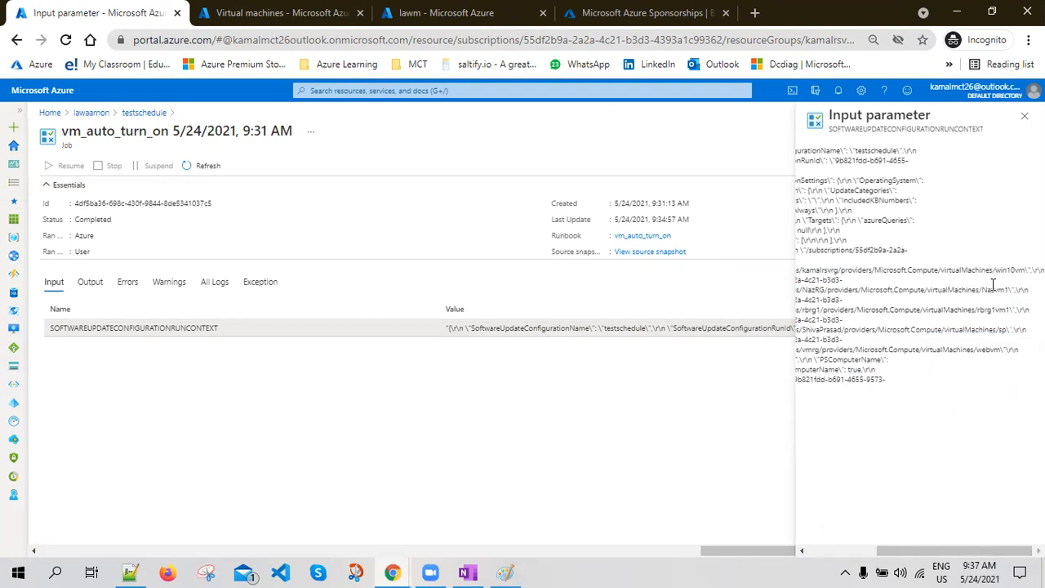
pyautogui.moveTo(991, 290); pyautogui.dragTo(1039, 271)
pyautogui.click(1025, 115)
pyautogui.click(91, 283)
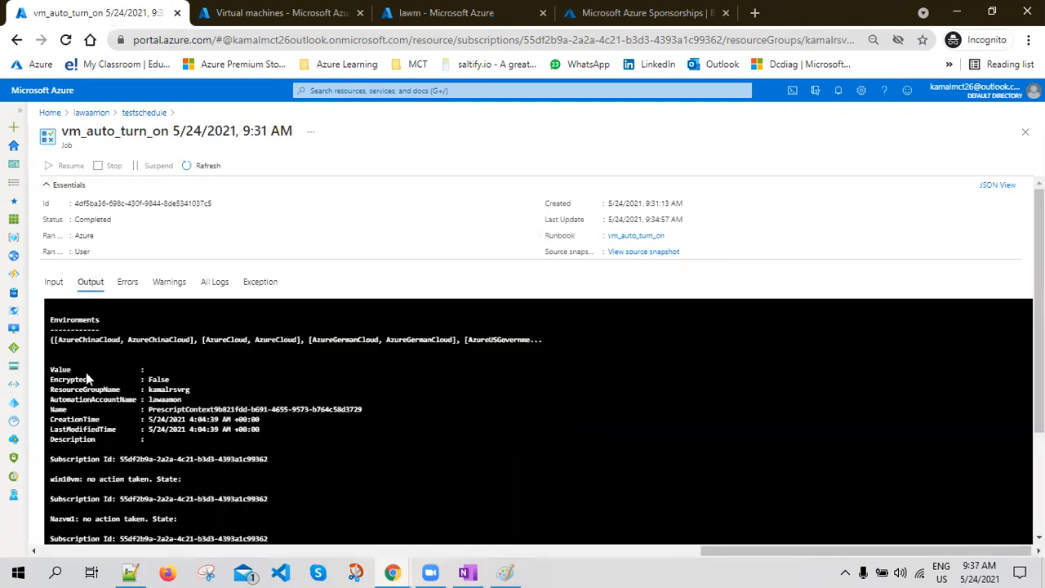
# Read the job output lines for webvm and rbrg1vm1 ('no action taken').
pyautogui.scroll(-1, 215, 463)
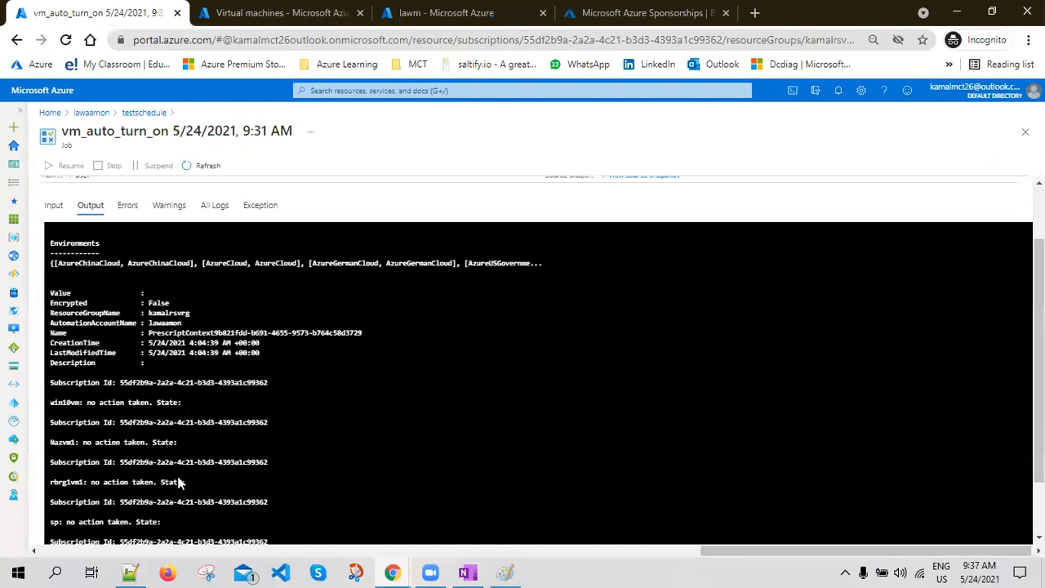
pyautogui.scroll(-1, 111, 476)
pyautogui.moveTo(97, 489); pyautogui.dragTo(244, 512)
pyautogui.click(86, 419)
pyautogui.moveTo(68, 407); pyautogui.dragTo(183, 417)
pyautogui.click(125, 380)
pyautogui.scroll(2, 126, 409)
# Open the Errors tab and read the first error about unrecognized 'Get-azVM'.
pyautogui.click(128, 282)
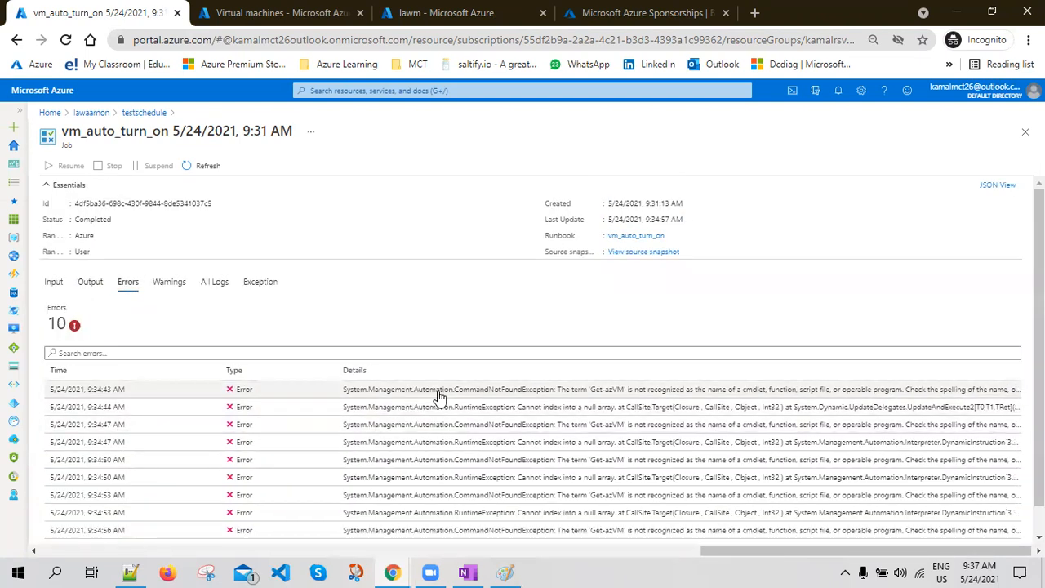
pyautogui.click(440, 391)
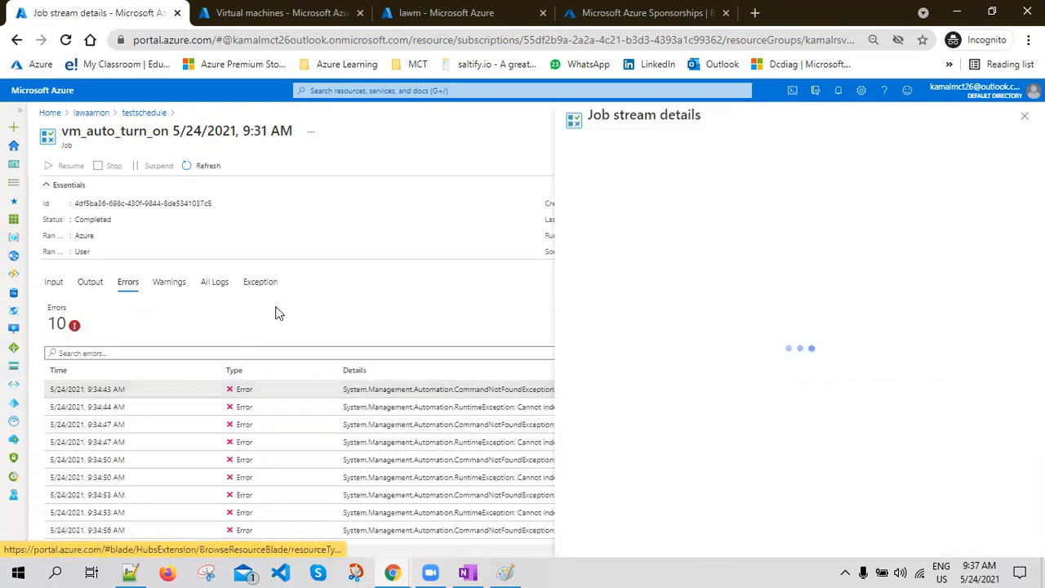
pyautogui.moveTo(567, 157); pyautogui.dragTo(770, 151)
pyautogui.click(629, 158)
pyautogui.moveTo(638, 150); pyautogui.dragTo(668, 151)
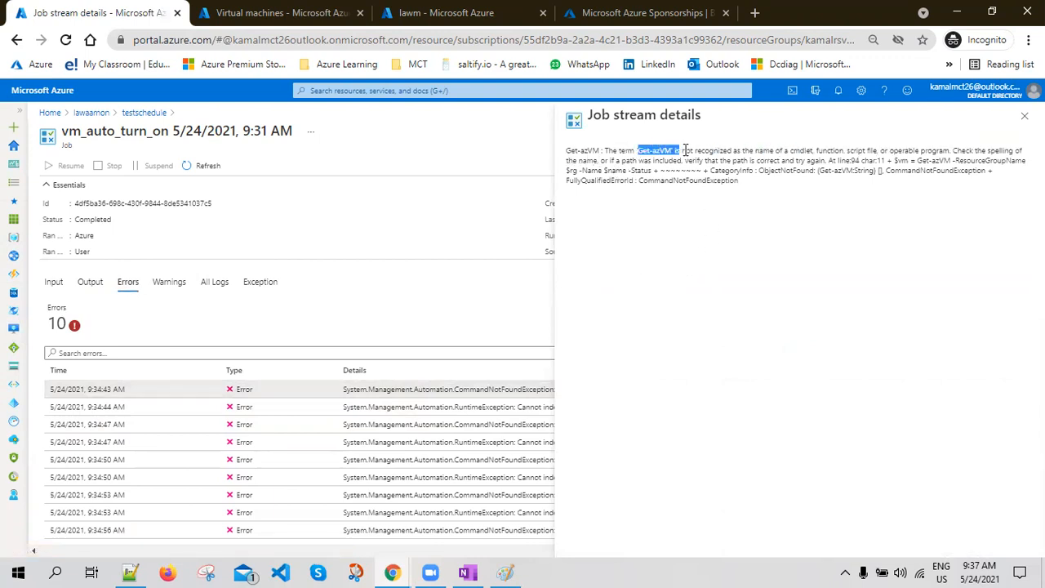
pyautogui.moveTo(744, 151); pyautogui.dragTo(739, 181)
pyautogui.click(1025, 115)
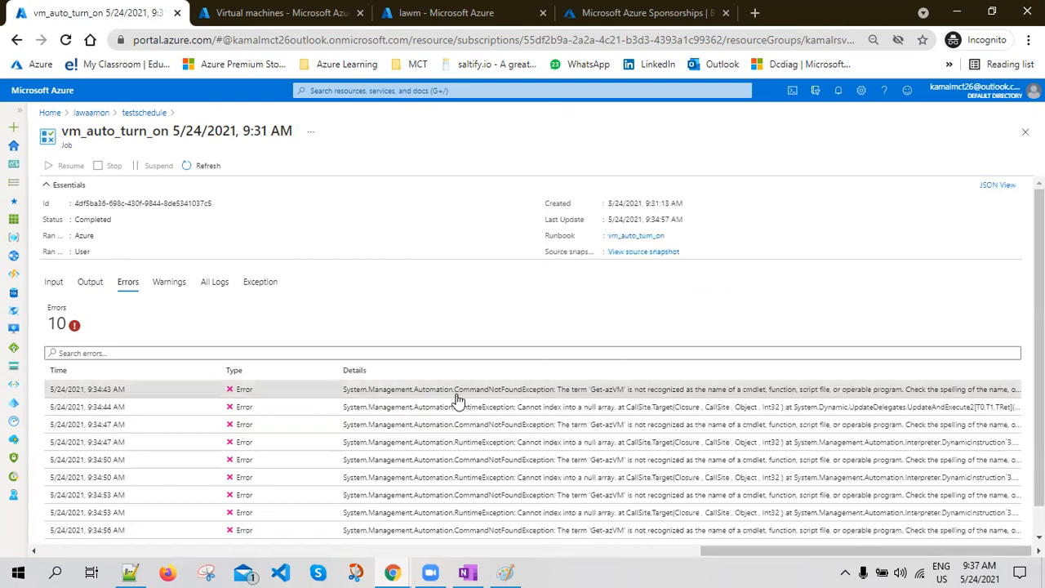
# Read the 9:34:44 and 9:34:47 AM Get-azVM errors, then return to the testschedule run.
pyautogui.click(444, 406)
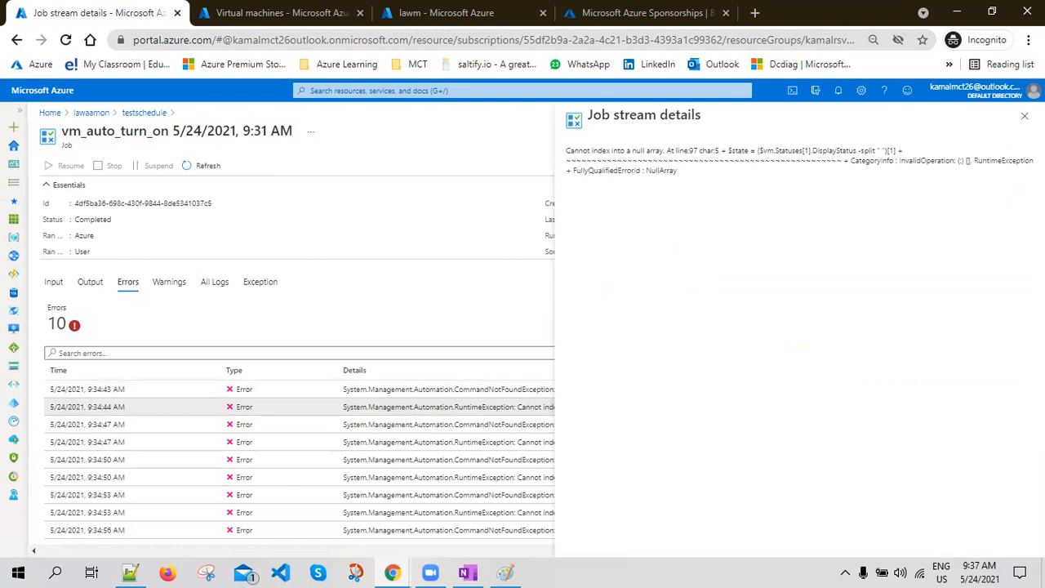
pyautogui.click(1025, 115)
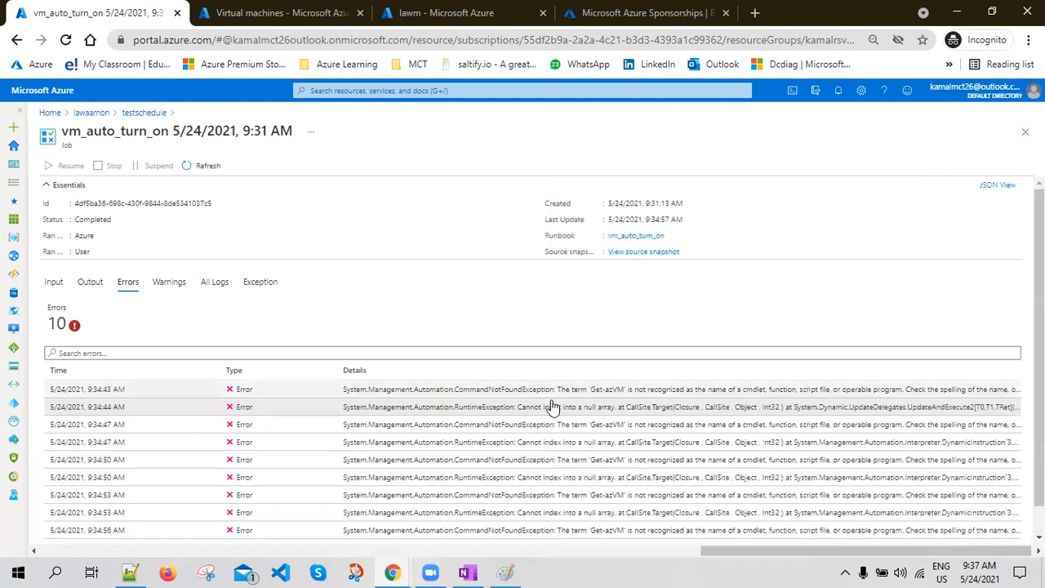
pyautogui.click(463, 430)
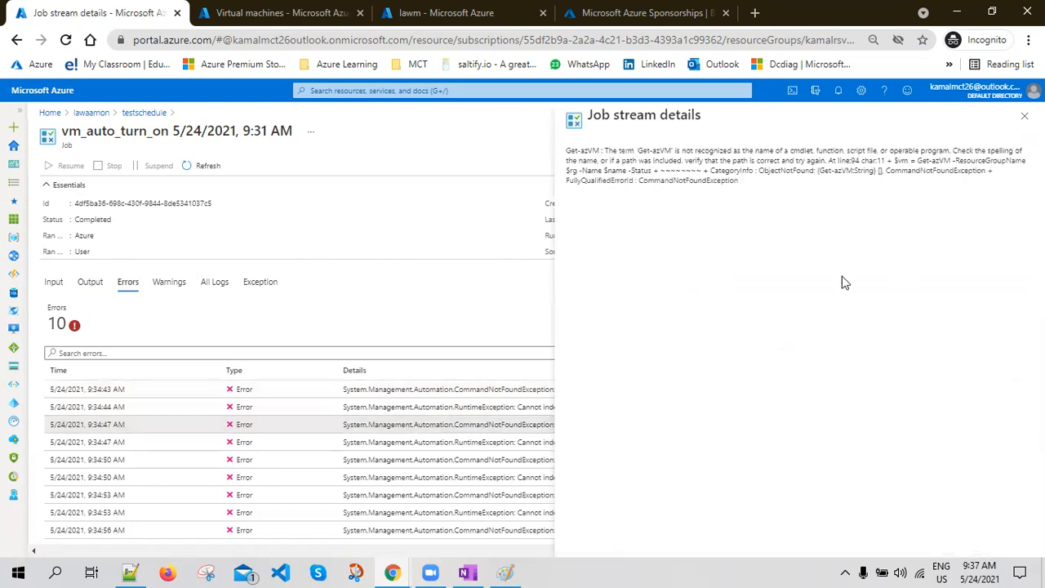
pyautogui.moveTo(586, 149); pyautogui.dragTo(870, 206)
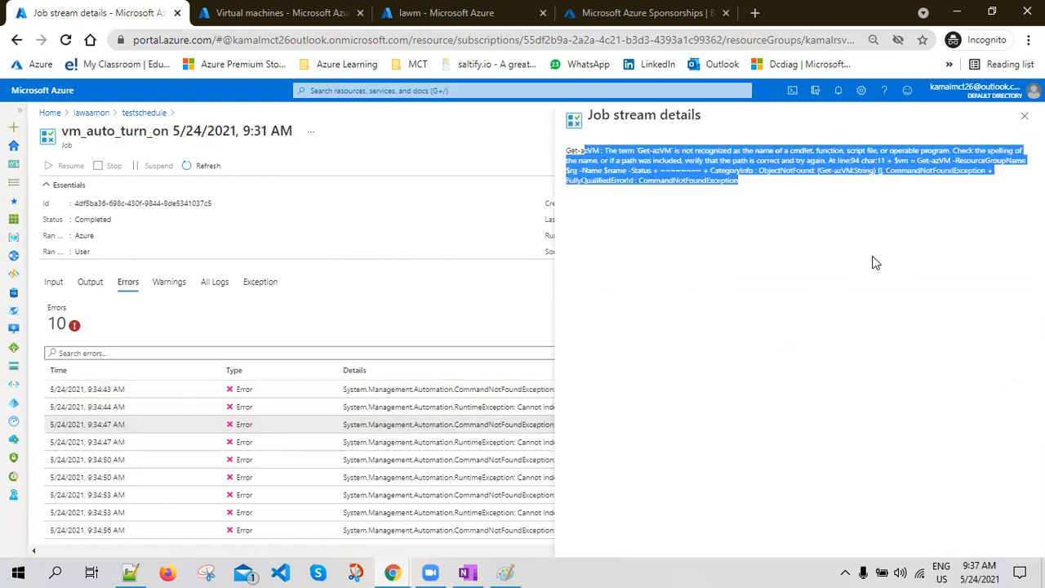
pyautogui.click(942, 149)
pyautogui.click(1024, 119)
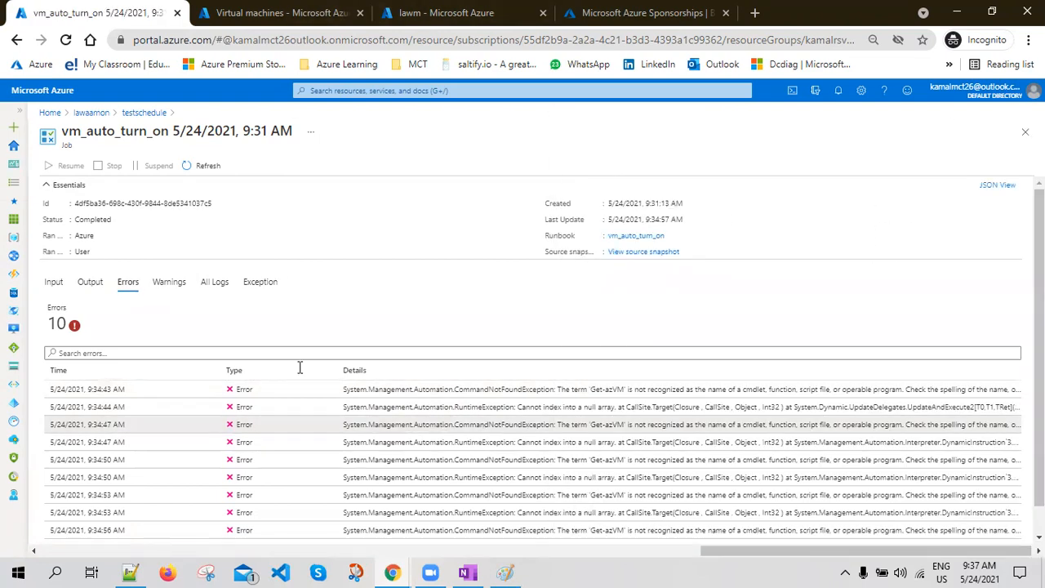
pyautogui.click(144, 112)
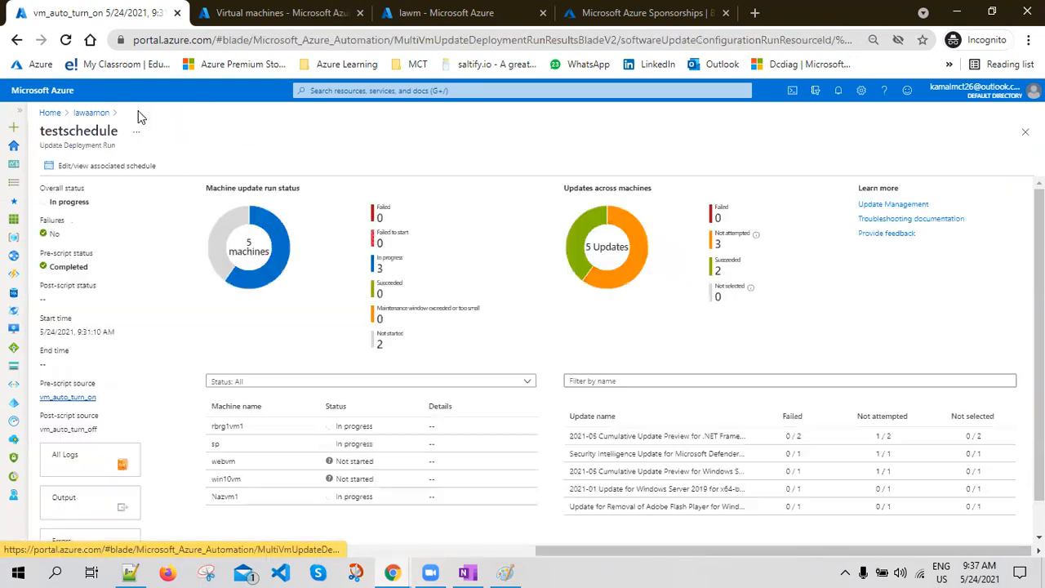
# Open the vm_auto_turn_on runbook from lawaamon's Runbooks list in the script editor.
pyautogui.click(90, 114)
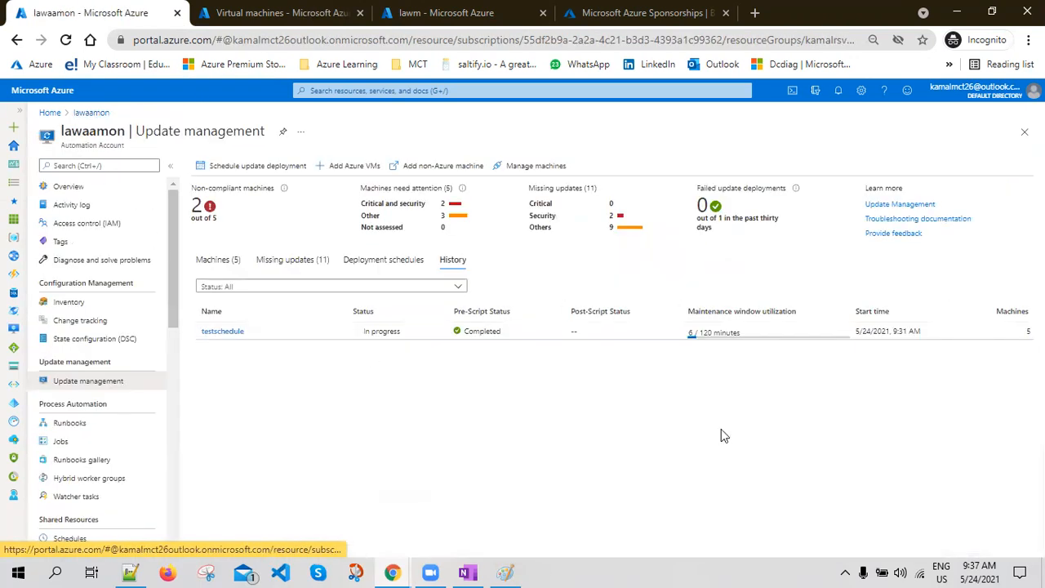
pyautogui.click(86, 424)
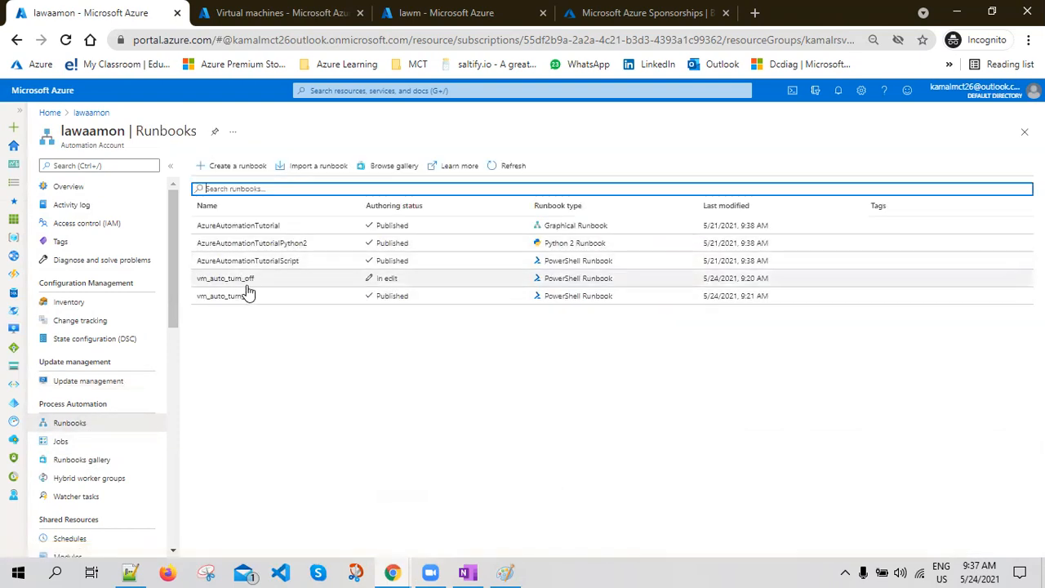
pyautogui.click(255, 296)
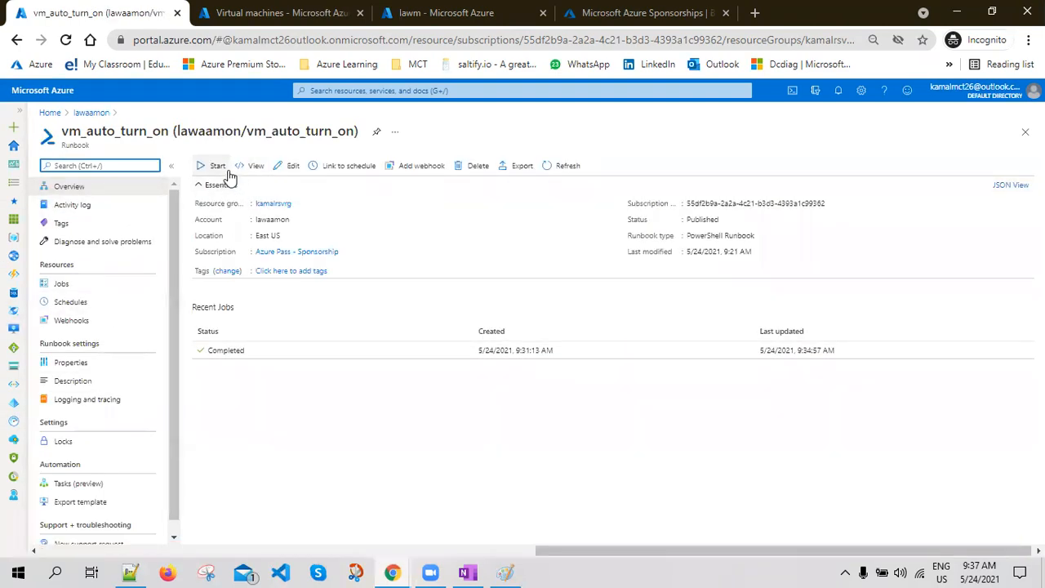
pyautogui.click(283, 168)
# Locate the Get-azVM line in the script, then go back to the Runbooks list.
pyautogui.scroll(-10, 362, 424)
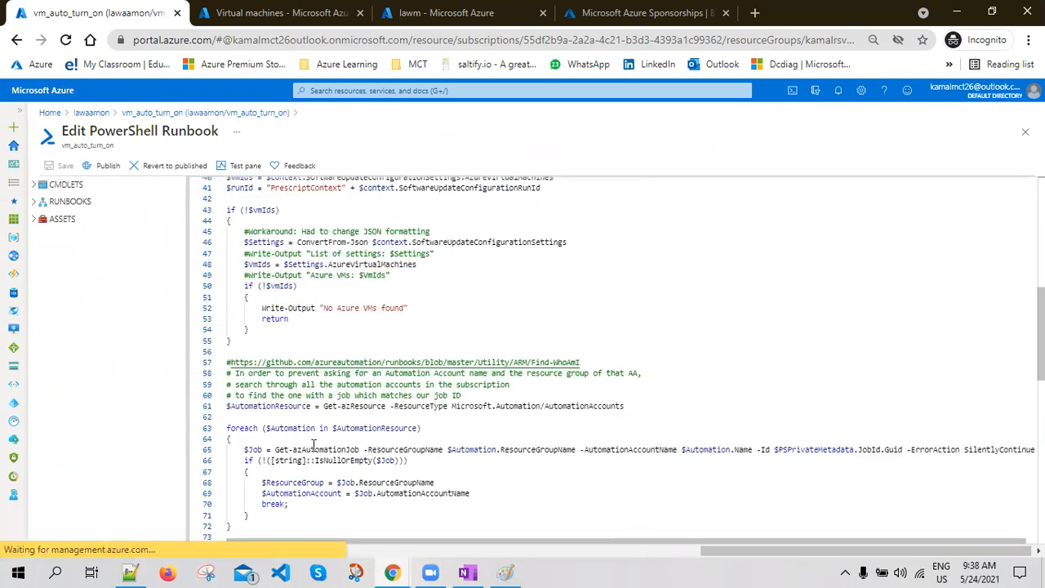
pyautogui.moveTo(274, 449); pyautogui.dragTo(417, 453)
pyautogui.scroll(-6, 416, 457)
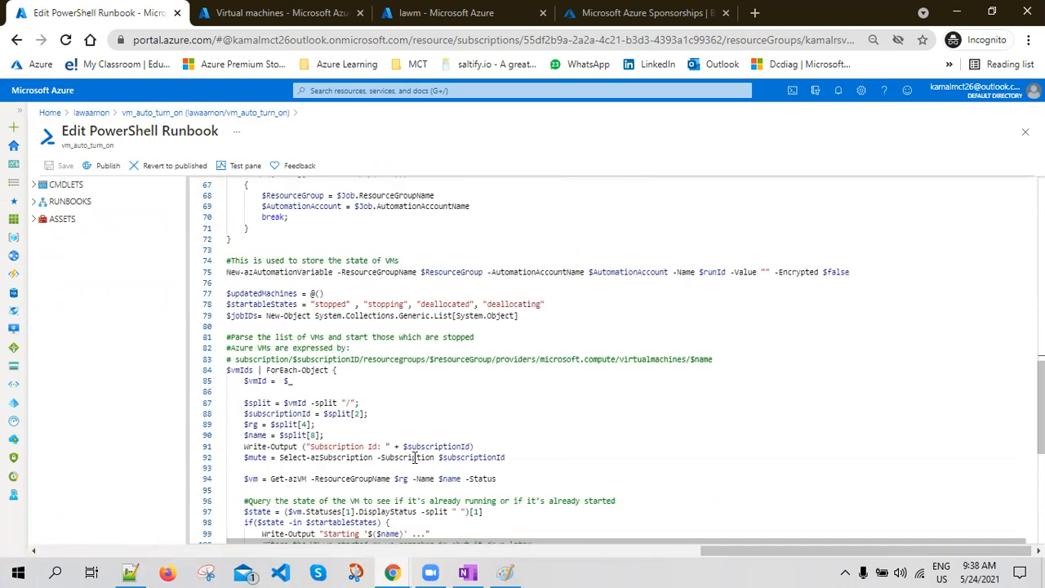
pyautogui.scroll(-2, 416, 458)
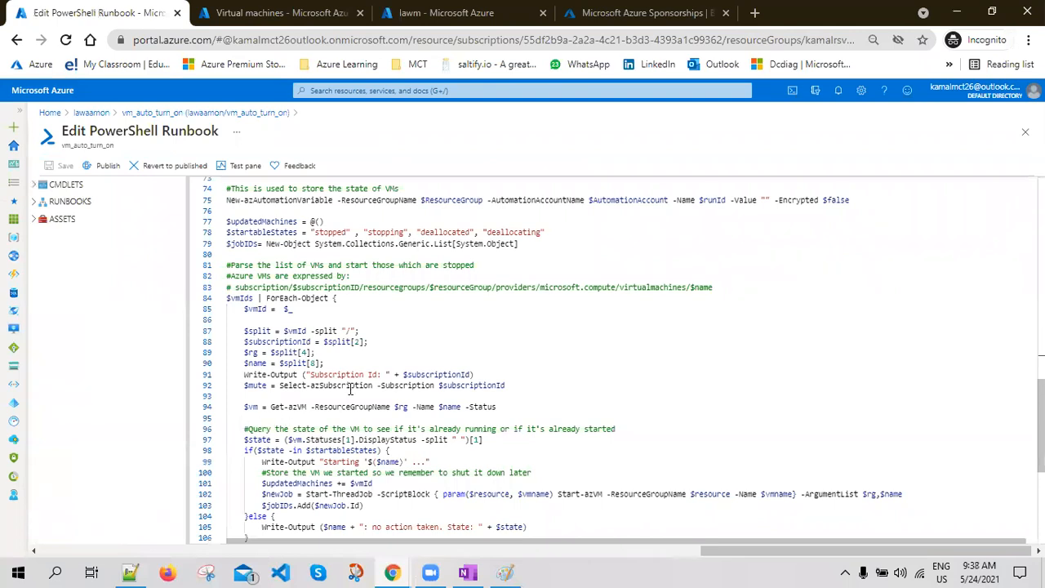
pyautogui.scroll(-2, 377, 384)
pyautogui.moveTo(277, 335); pyautogui.dragTo(515, 343)
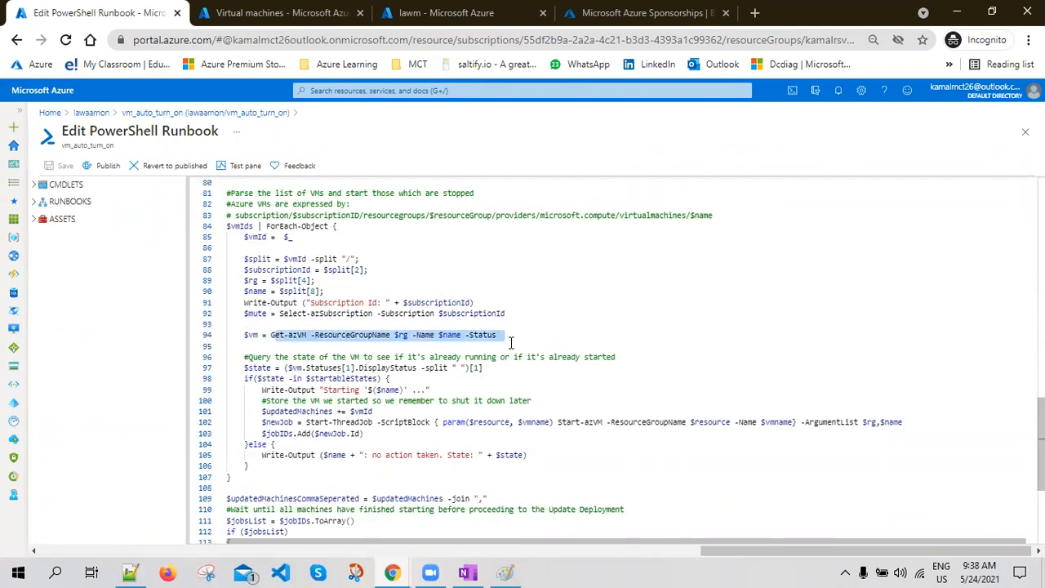
pyautogui.click(501, 340)
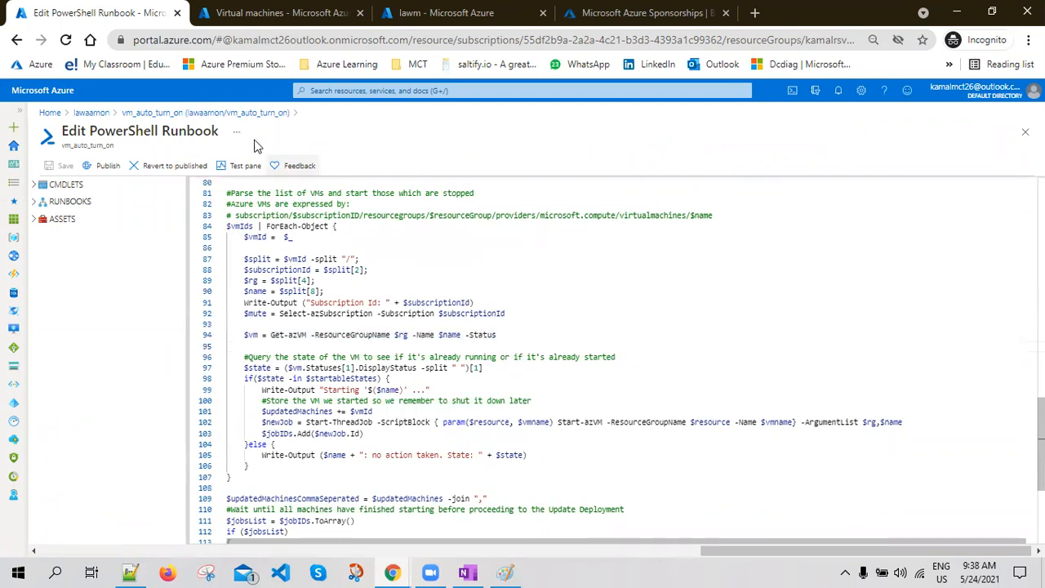
pyautogui.click(208, 113)
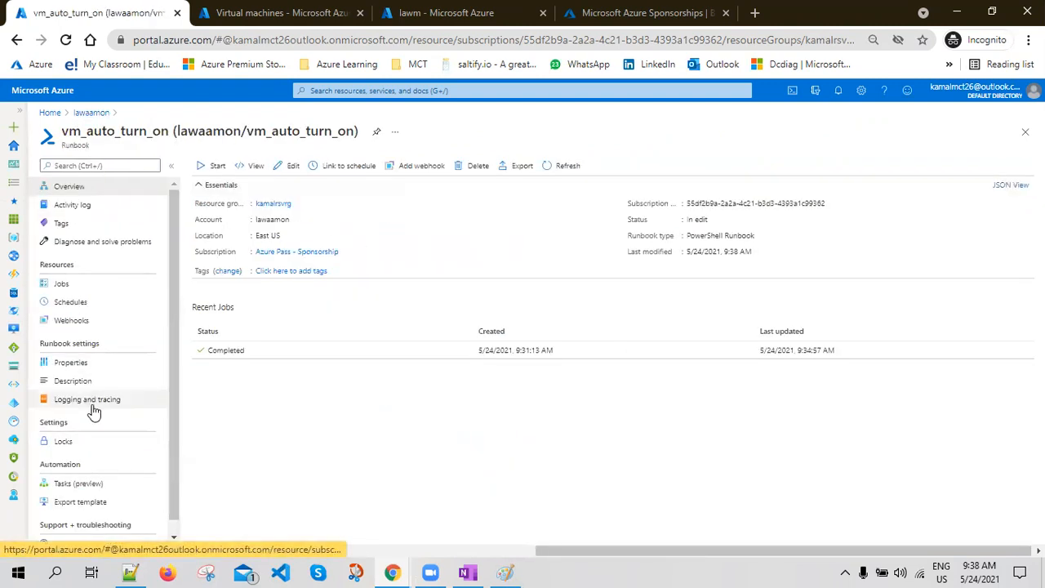
pyautogui.click(91, 112)
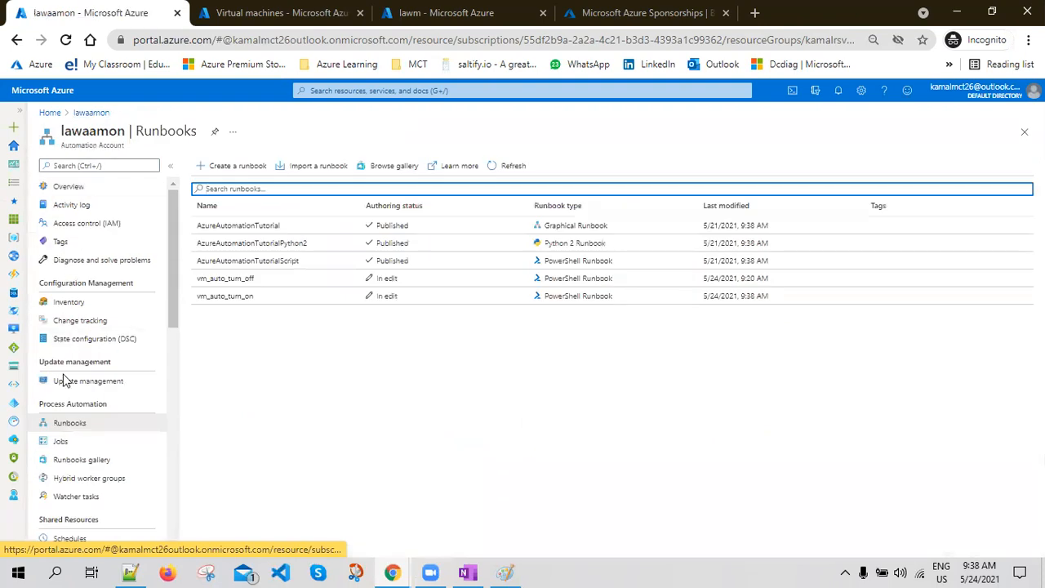
# Search the Modules gallery for az.compute and import the Az.Compute module into lawaamon.
pyautogui.scroll(-2, 86, 482)
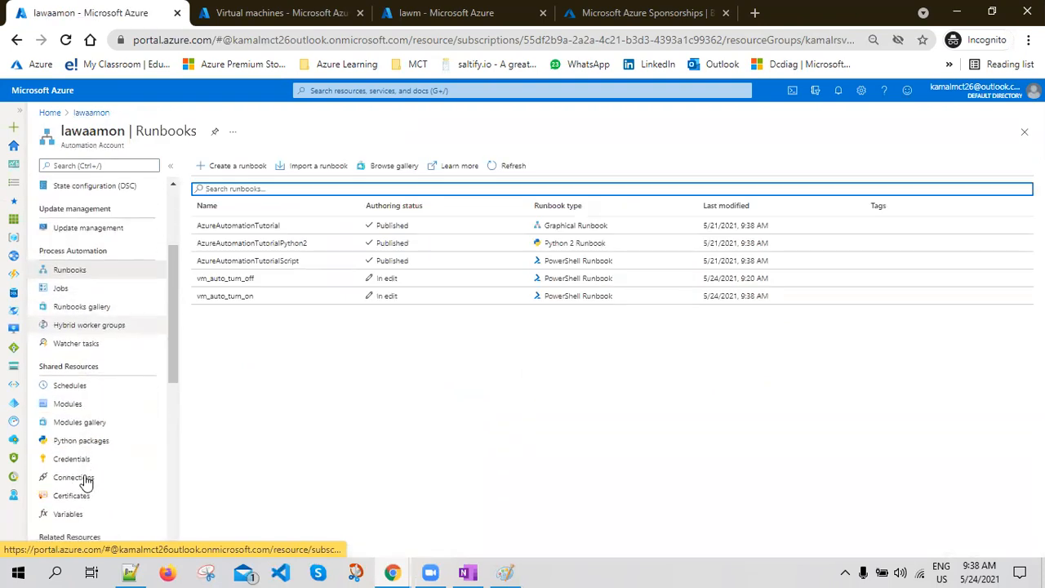
pyautogui.click(72, 403)
pyautogui.click(112, 424)
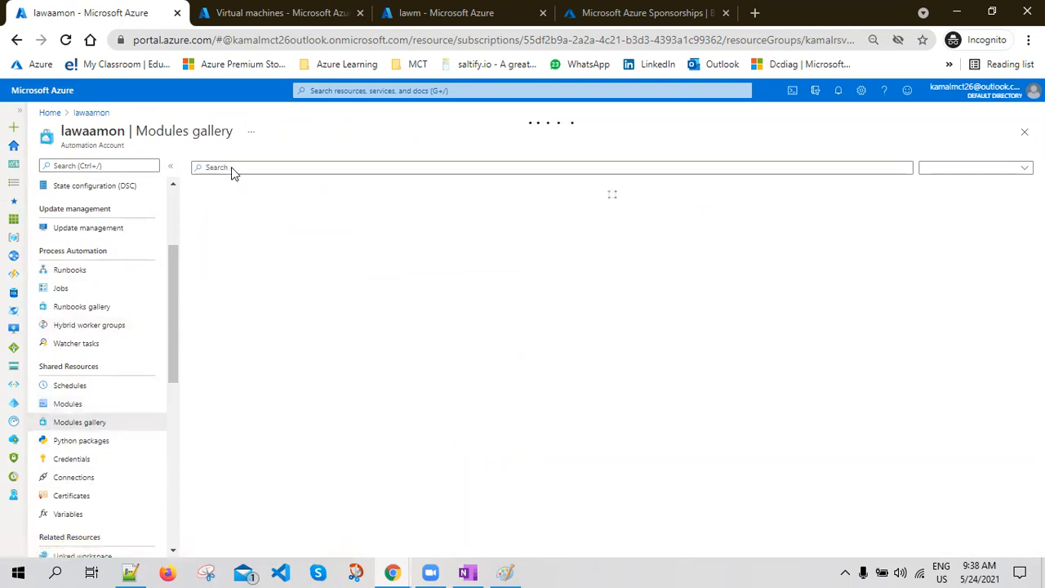
pyautogui.click(232, 167)
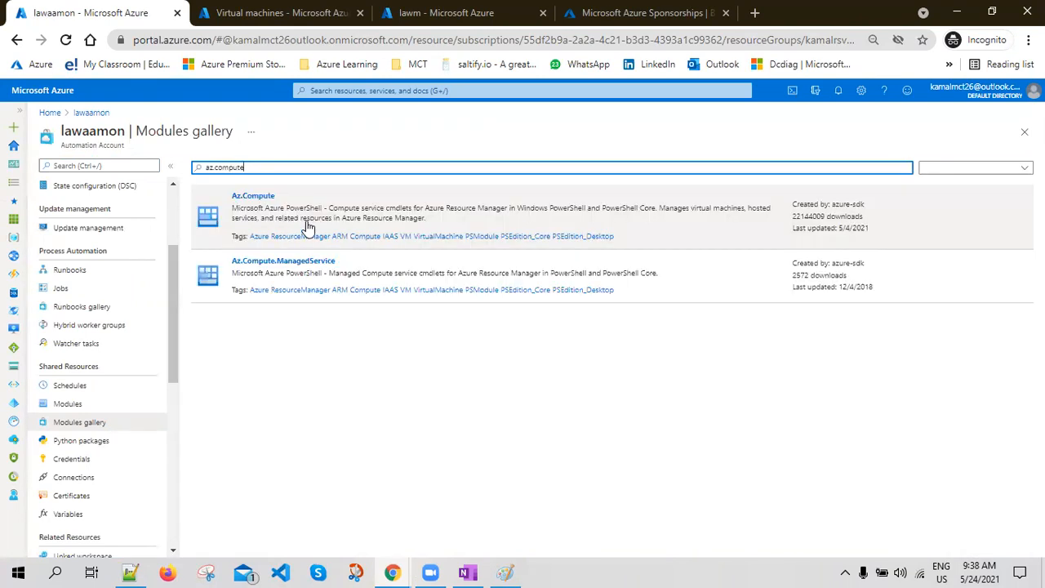
pyautogui.click(303, 221)
pyautogui.click(51, 167)
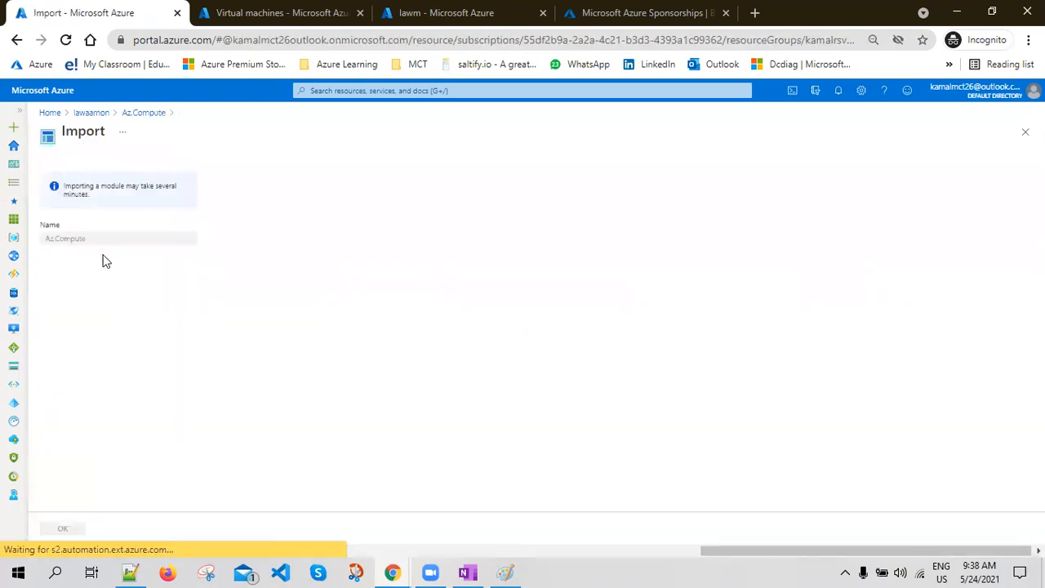
pyautogui.click(62, 529)
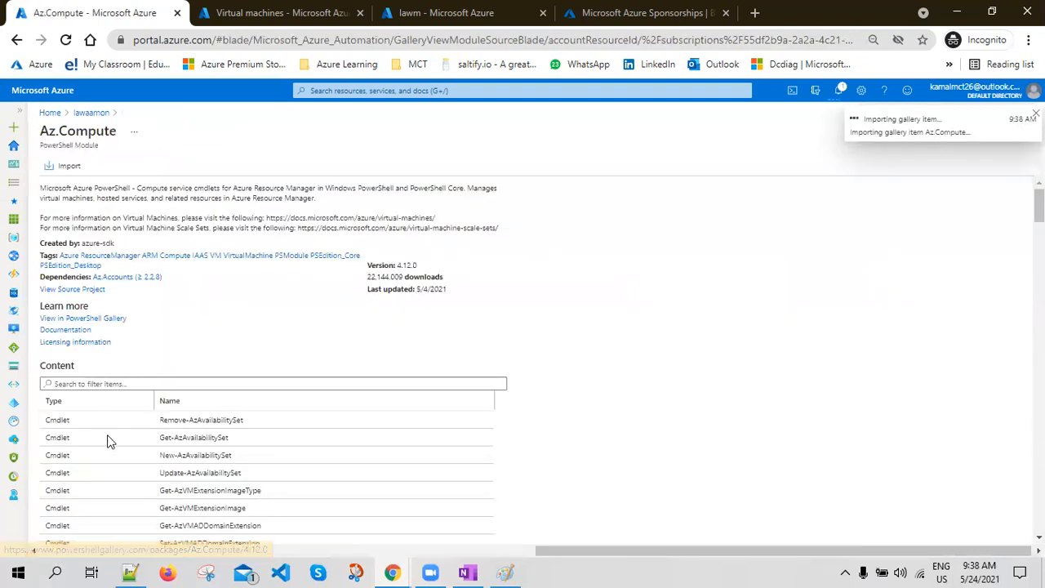
pyautogui.scroll(-1, 142, 423)
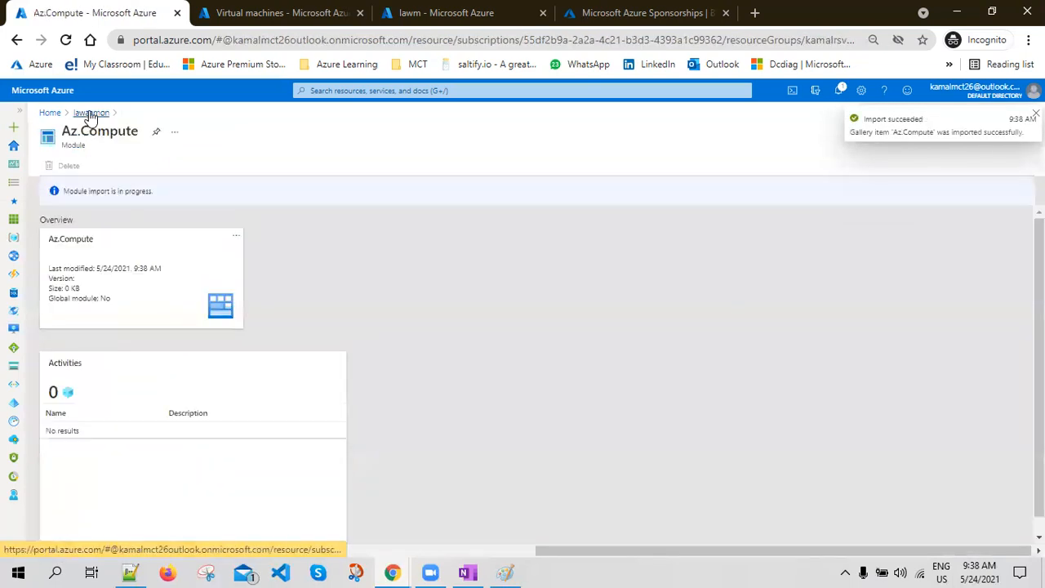
pyautogui.click(88, 112)
# Reopen the Az.Compute gallery page and scroll through its Content cmdlet list.
pyautogui.click(257, 207)
pyautogui.scroll(-2, 187, 473)
pyautogui.scroll(-2, 192, 477)
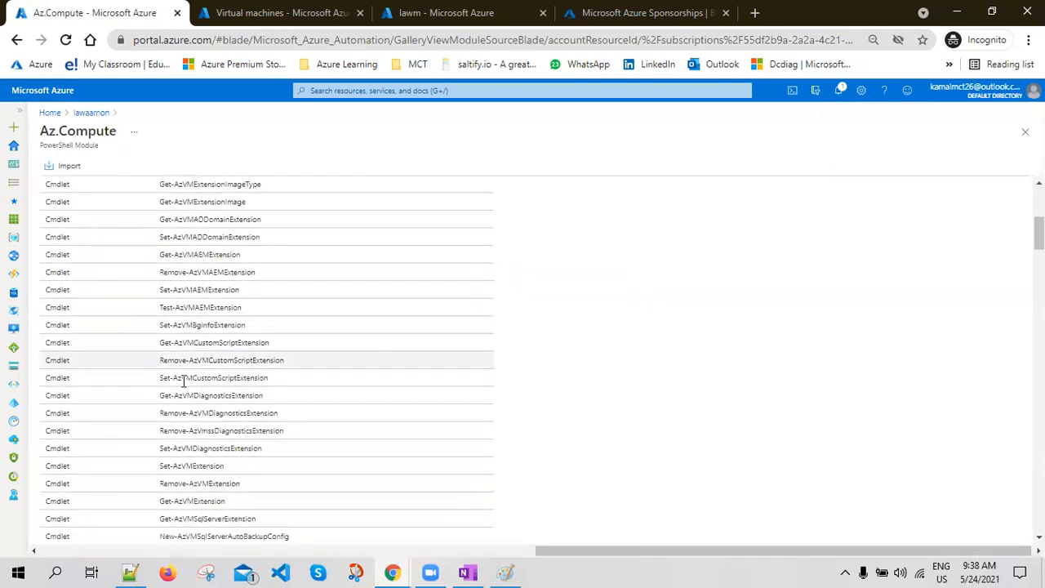
pyautogui.scroll(-4, 196, 380)
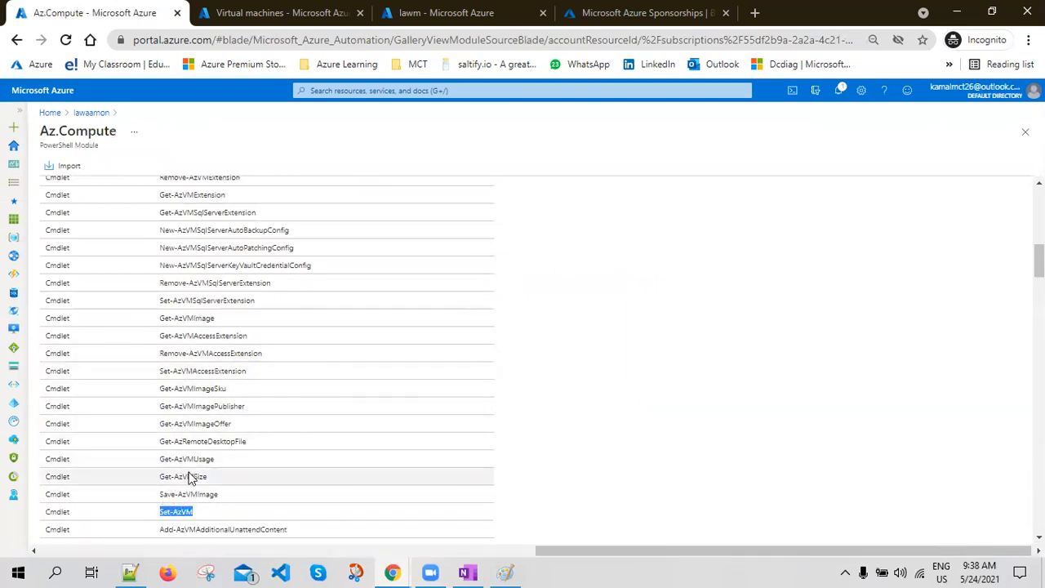
pyautogui.scroll(-5, 189, 462)
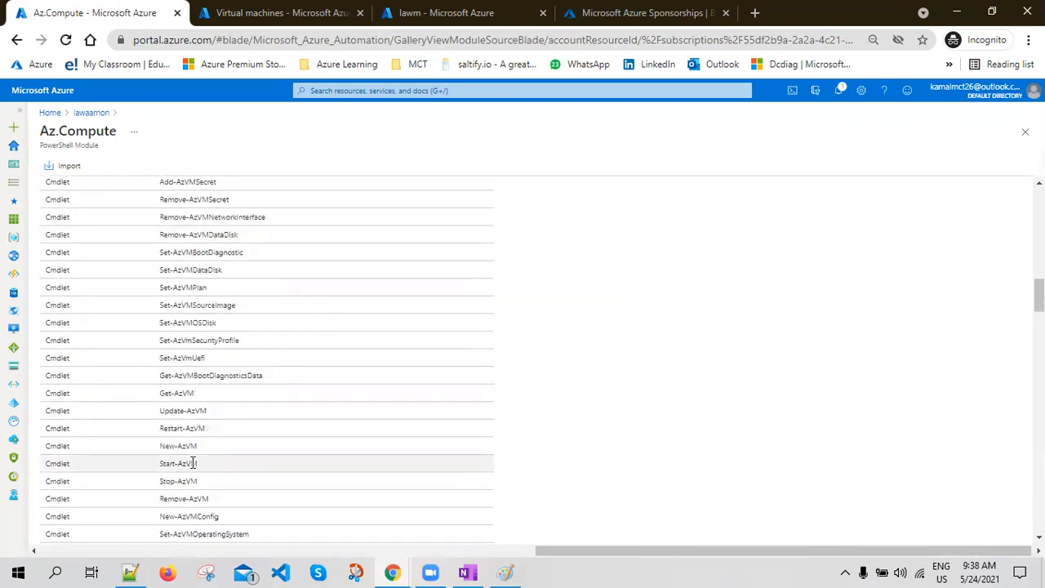
pyautogui.scroll(-3, 194, 463)
# Search the page for 'get-azvm' until the Get-AzVM cmdlet itself is found.
pyautogui.hotkey('ctrl', 'f')
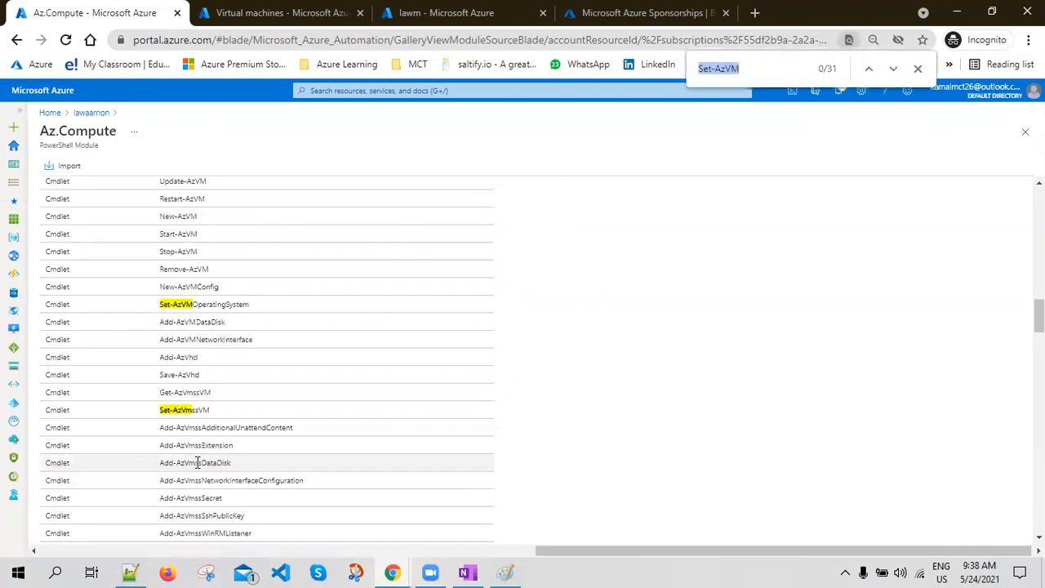
pyautogui.write('get')
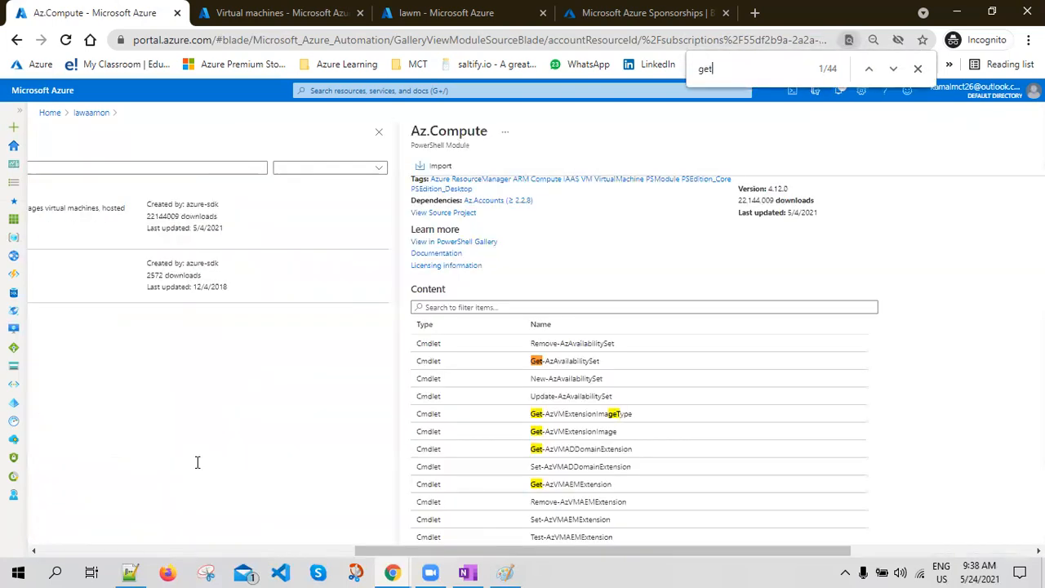
pyautogui.write('-azvm')
pyautogui.press('Return')
pyautogui.press('Return')
pyautogui.press('Return')
pyautogui.press('Return')
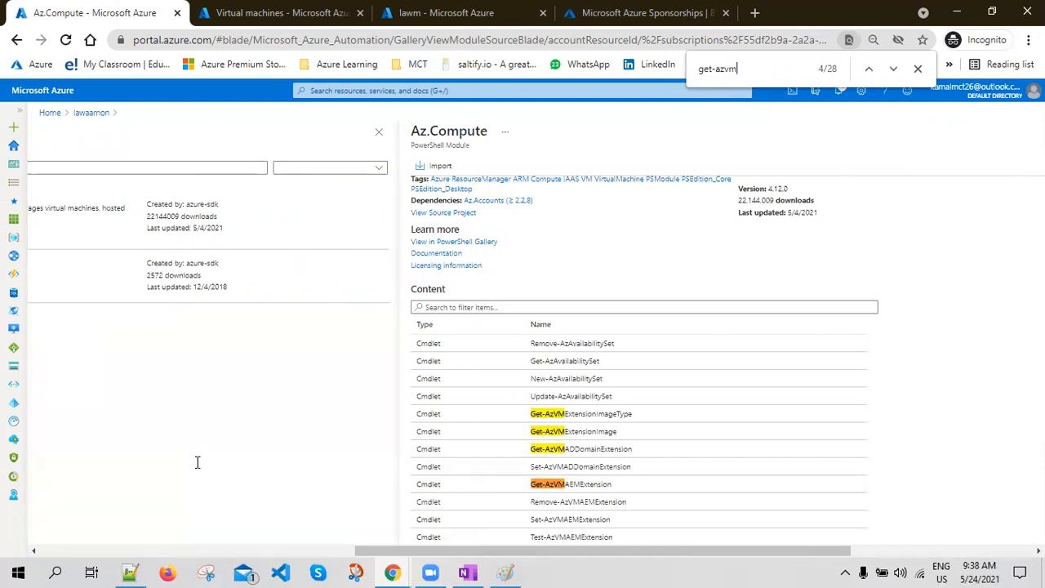
pyautogui.press('Return')
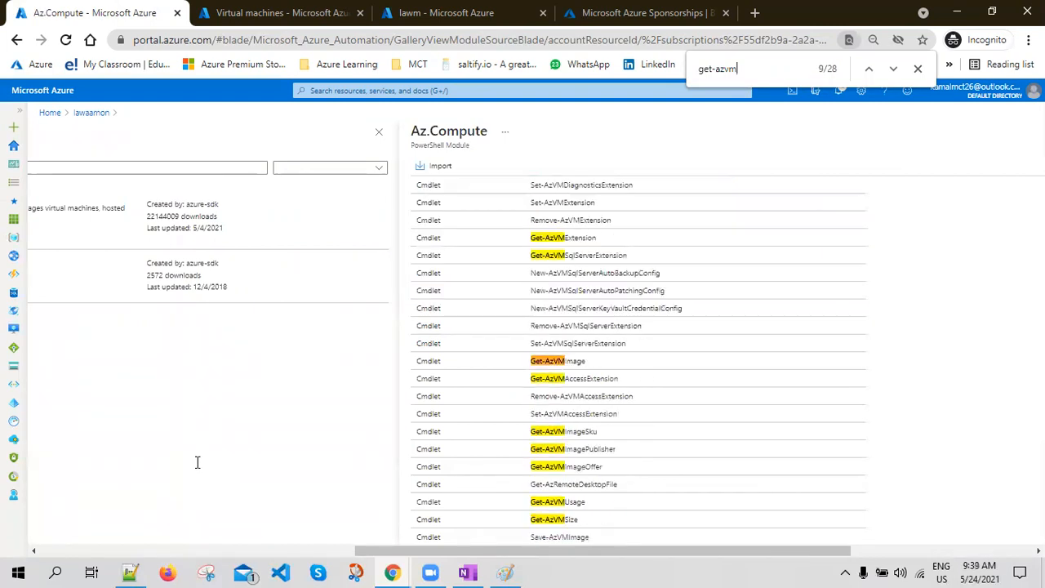
pyautogui.press('Return')
pyautogui.press('Return')
pyautogui.press('Return')
pyautogui.press('Return')
pyautogui.press('Return')
pyautogui.press('Return')
pyautogui.press('Return')
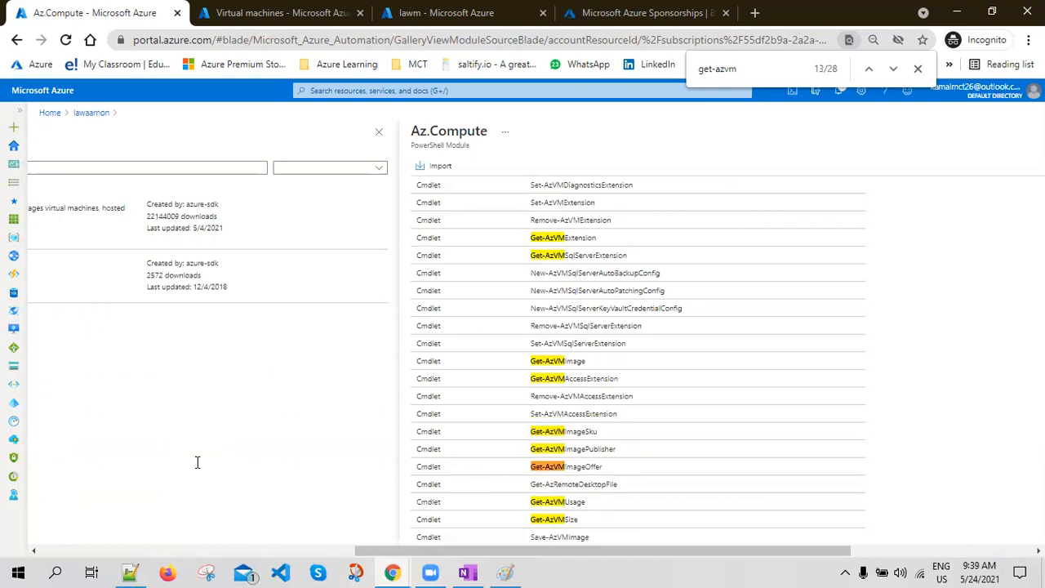
pyautogui.press('Return')
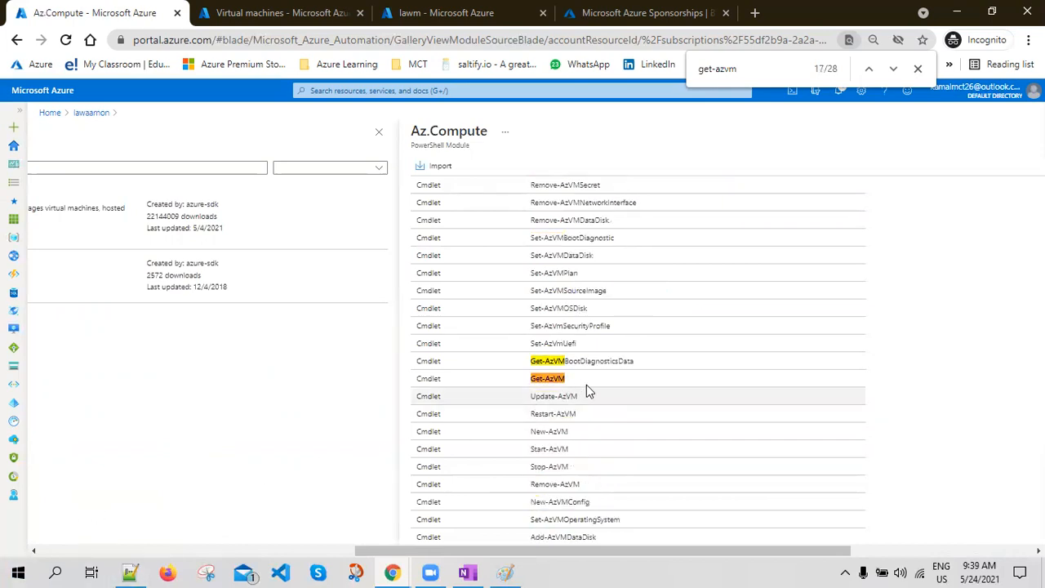
pyautogui.moveTo(583, 380); pyautogui.dragTo(529, 387)
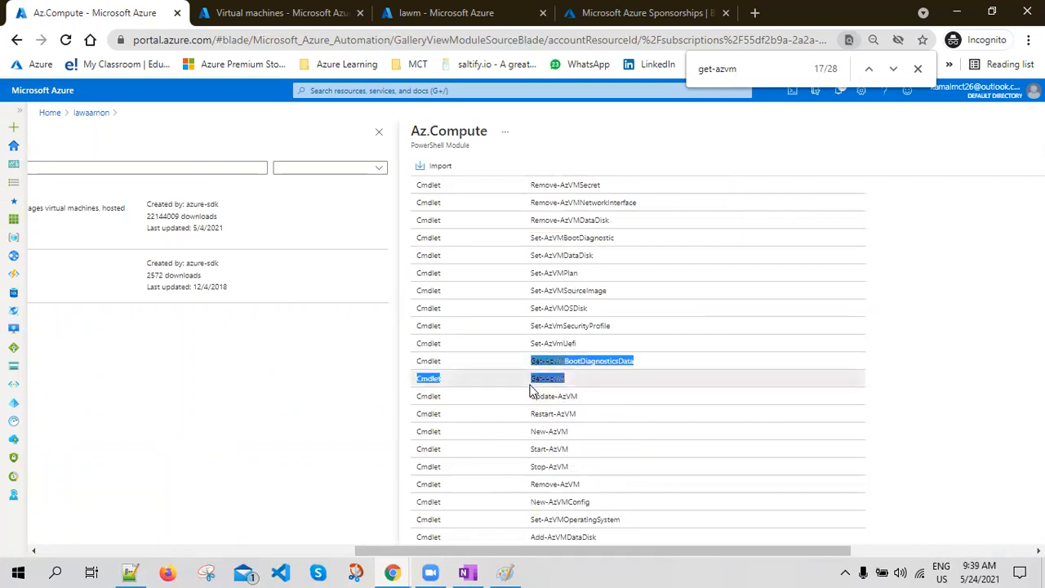
pyautogui.click(511, 394)
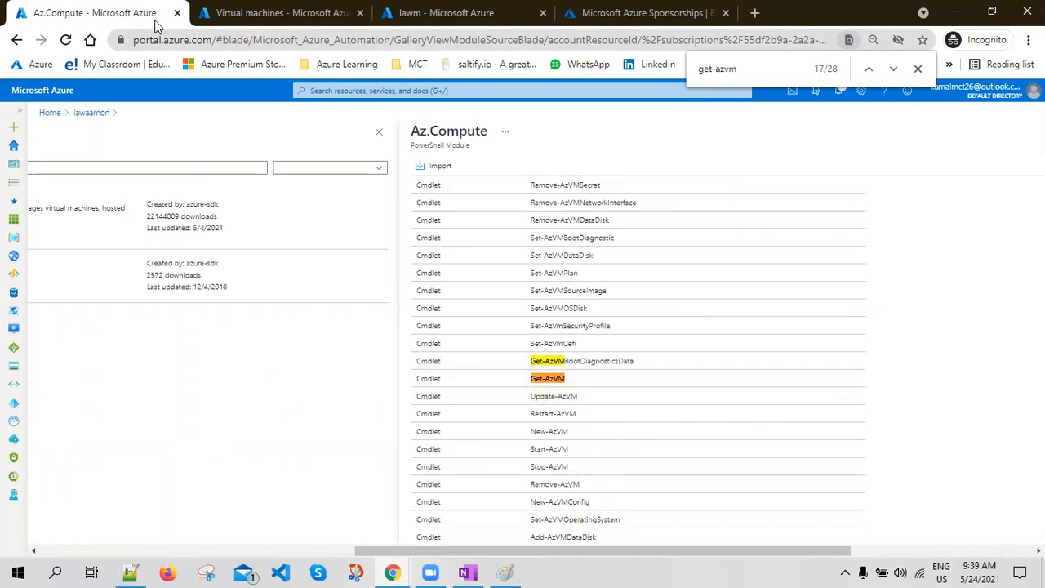
# Check the other browser tabs, refreshing the virtual machines list and viewing the lawm query results.
pyautogui.click(272, 8)
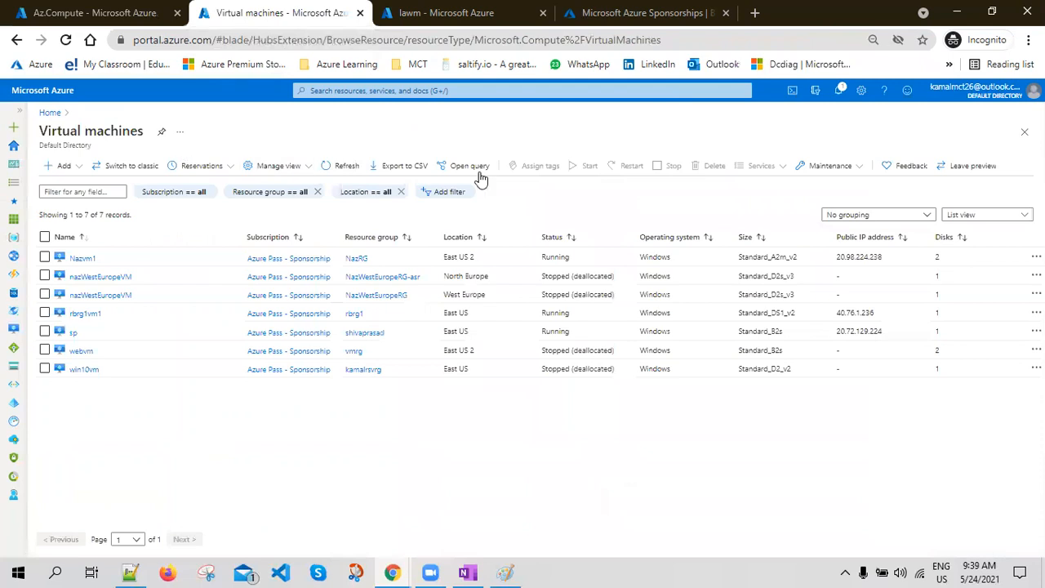
pyautogui.click(341, 165)
pyautogui.click(81, 11)
pyautogui.click(409, 10)
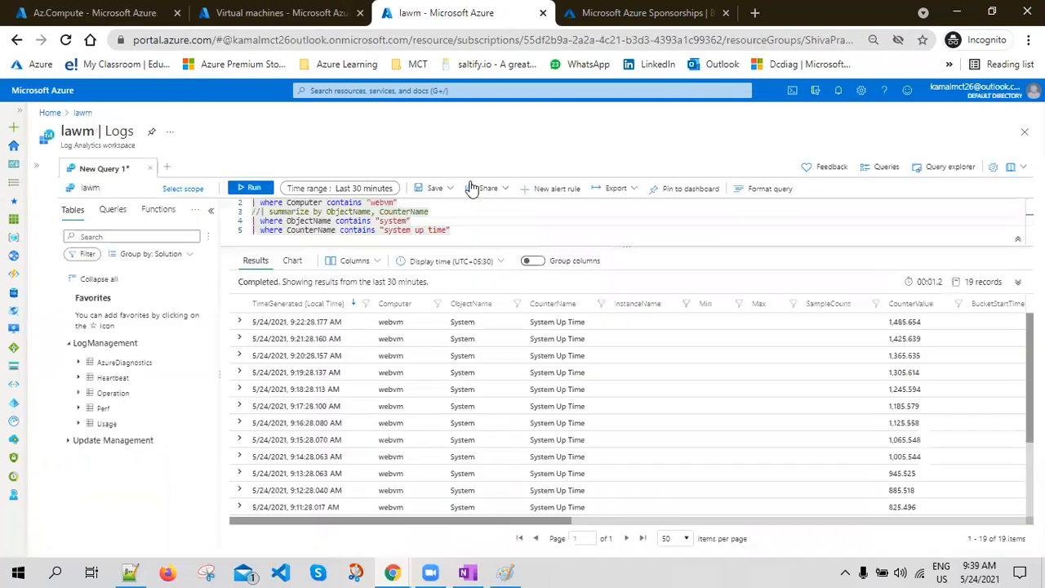
pyautogui.click(151, 12)
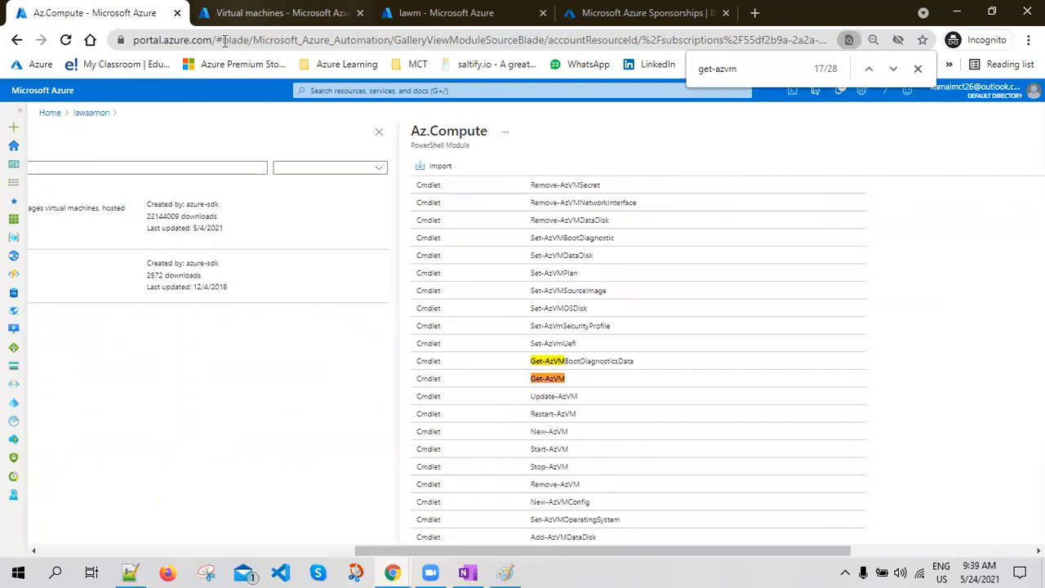
# Open lawaamon's Update management history and the testschedule deployment run details.
pyautogui.click(94, 112)
pyautogui.click(88, 381)
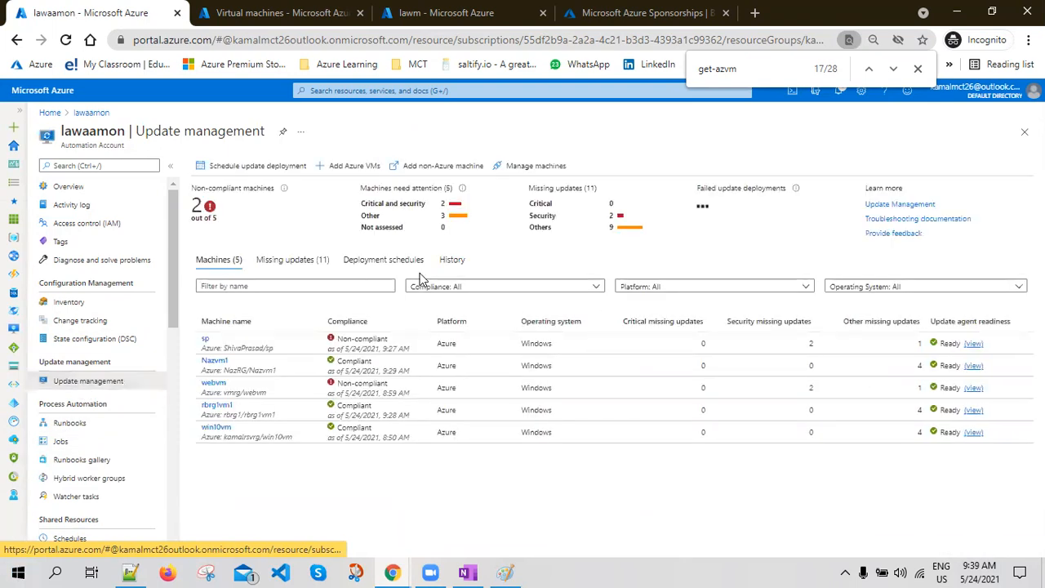
pyautogui.click(453, 262)
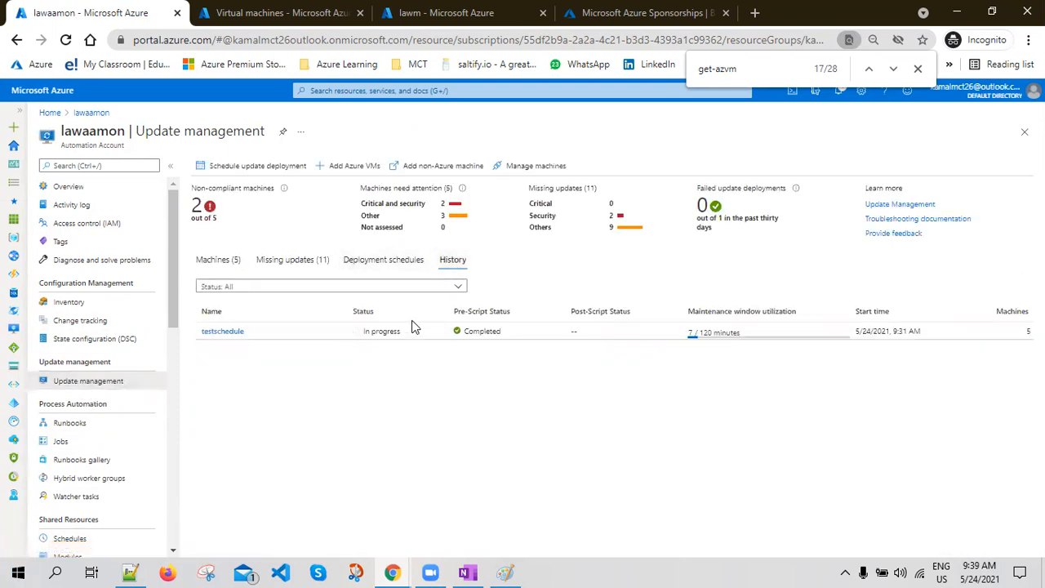
pyautogui.click(222, 331)
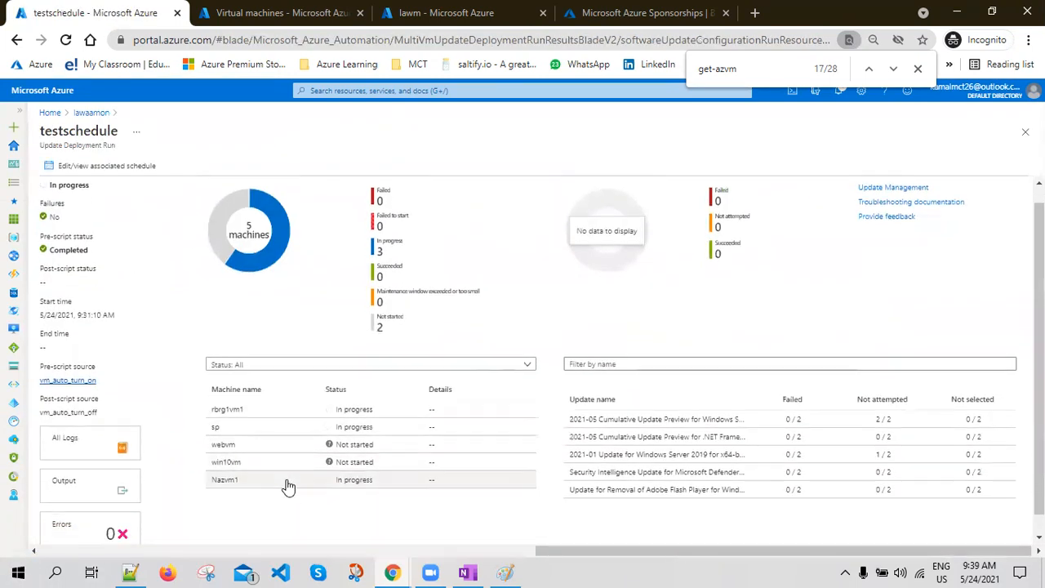
pyautogui.scroll(-1, 287, 482)
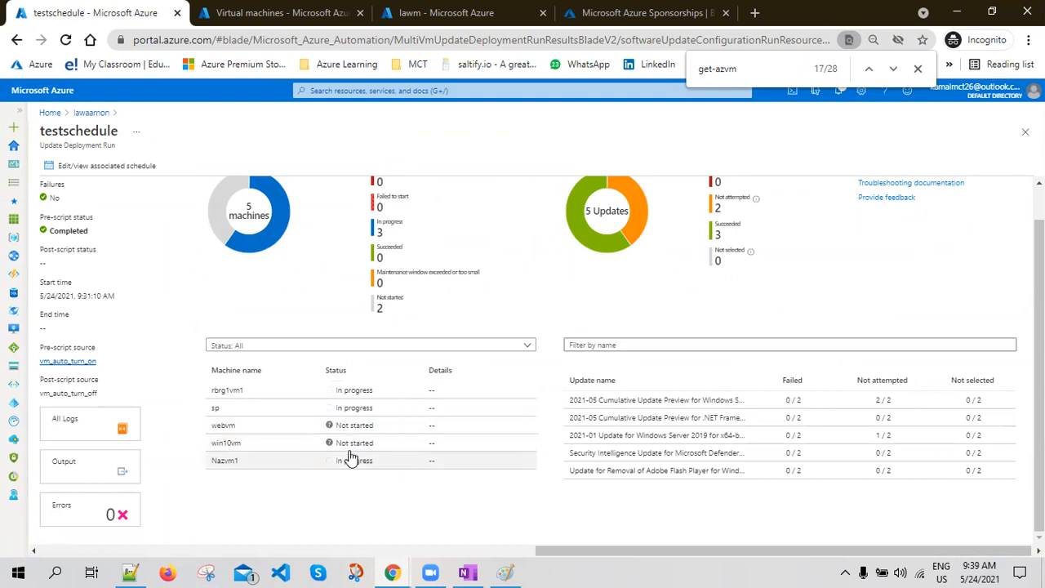
pyautogui.click(276, 393)
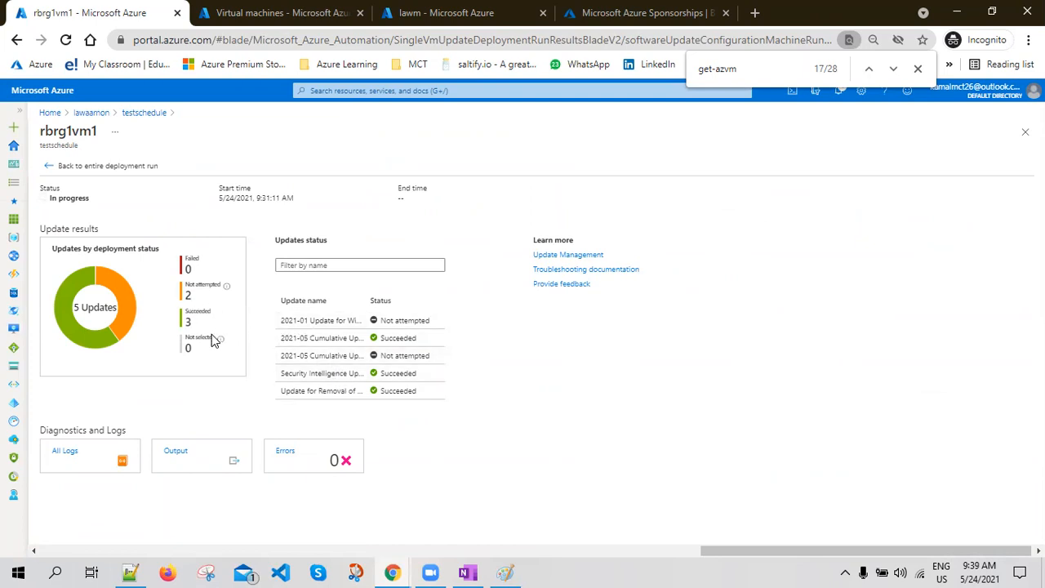
pyautogui.click(147, 113)
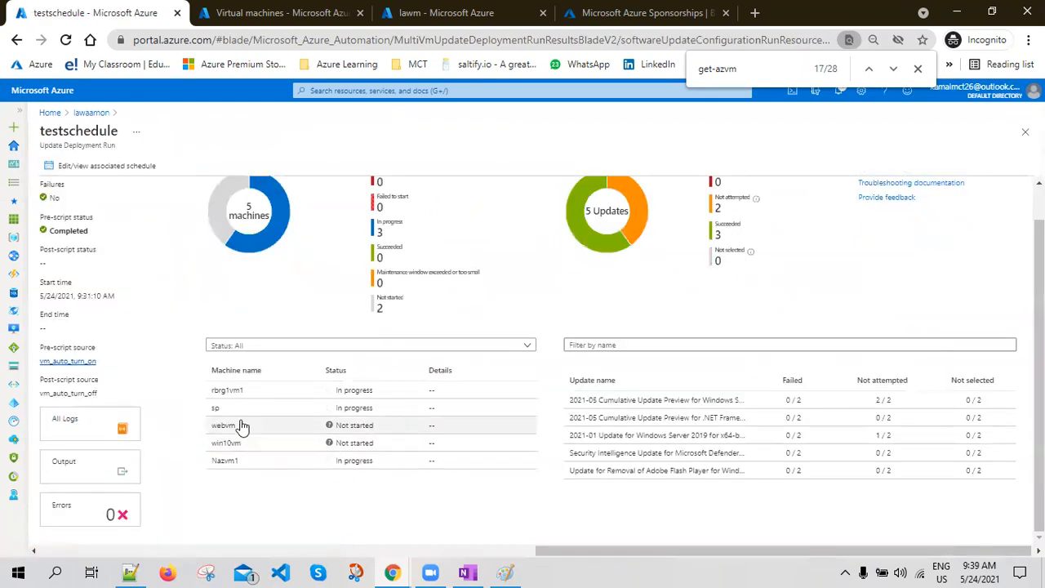
pyautogui.click(217, 408)
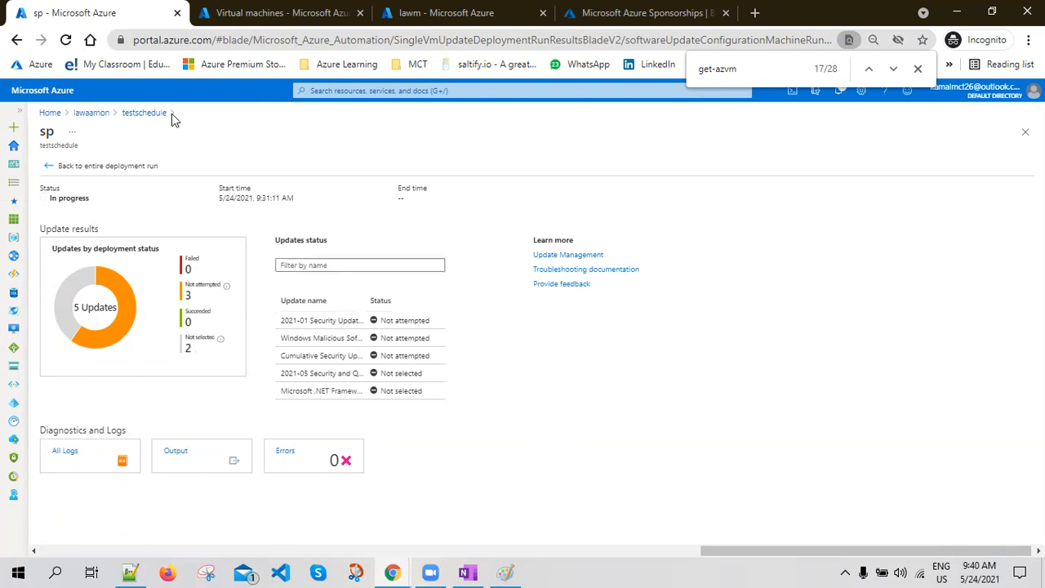
pyautogui.click(147, 112)
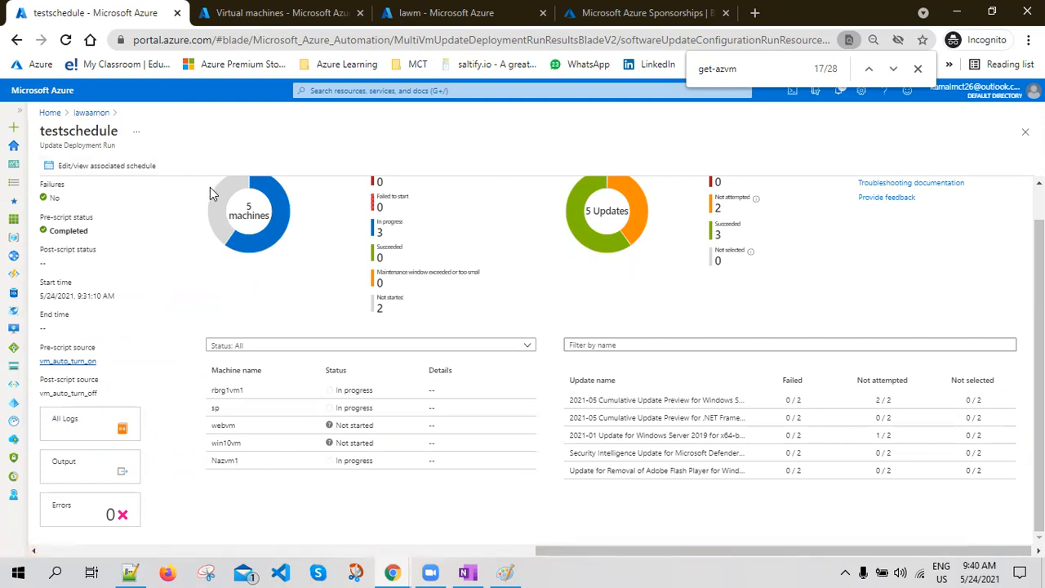
pyautogui.moveTo(219, 196)
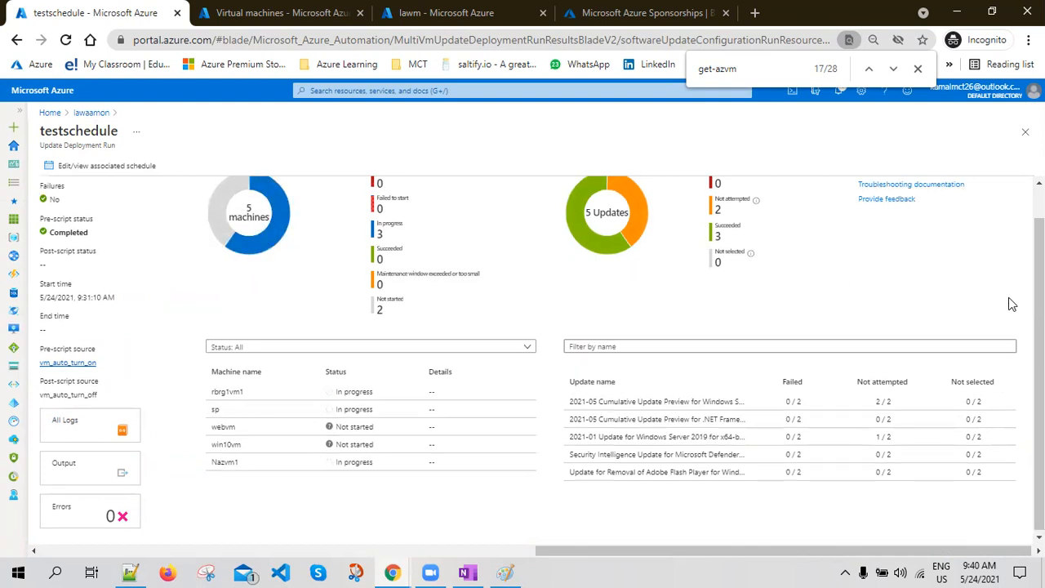
pyautogui.scroll(1, 1008, 303)
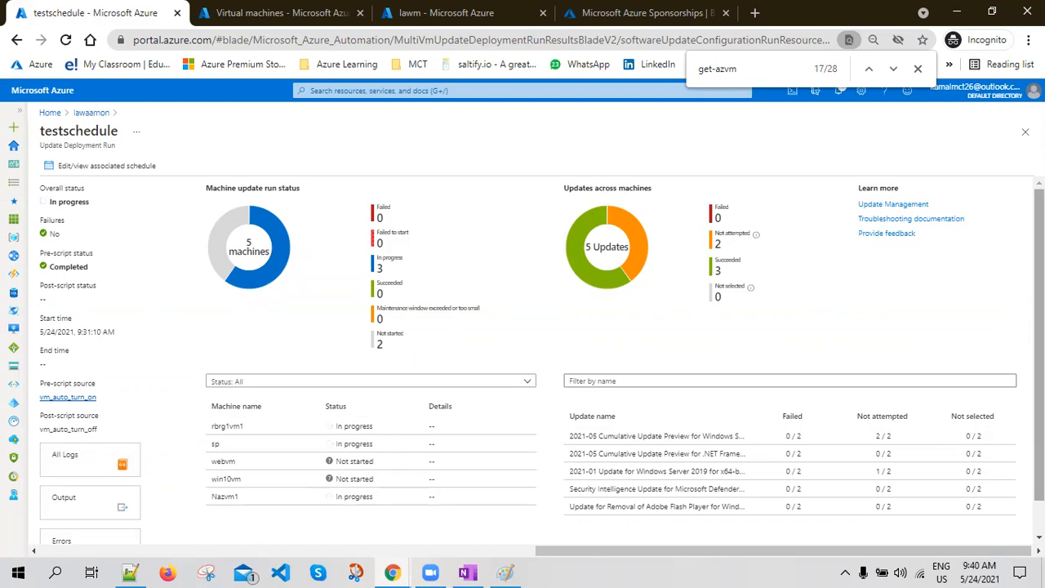
pyautogui.click(612, 382)
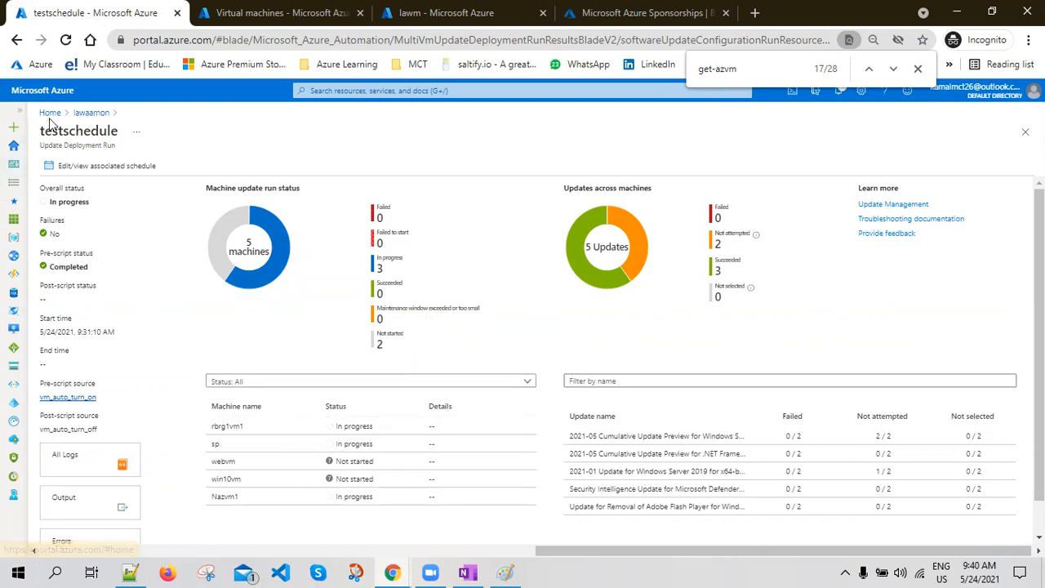
# Return to lawaamon's Update management and open testschedule from the deployment schedules list.
pyautogui.click(78, 115)
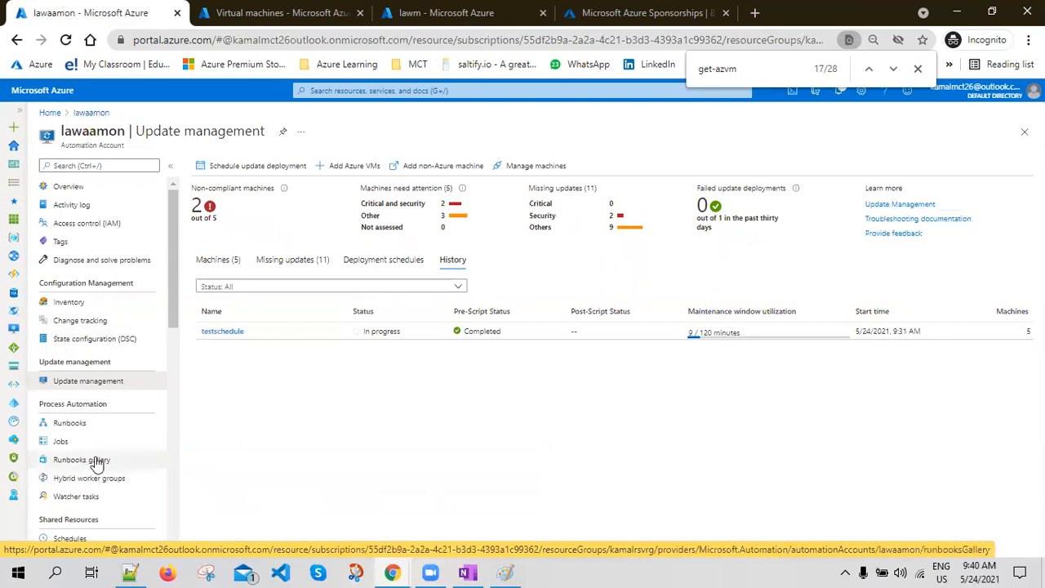
pyautogui.scroll(-1, 83, 464)
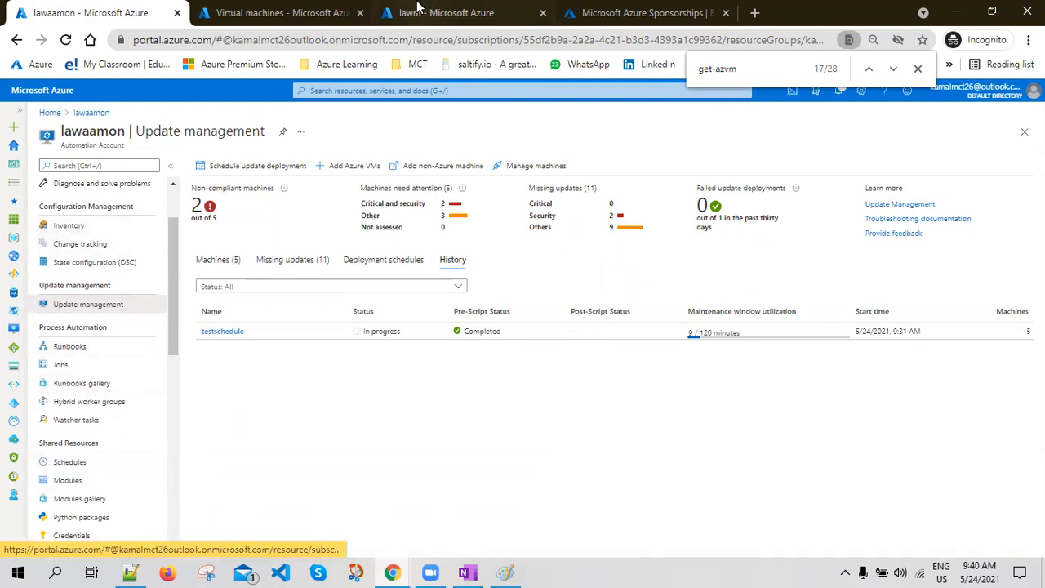
pyautogui.click(288, 12)
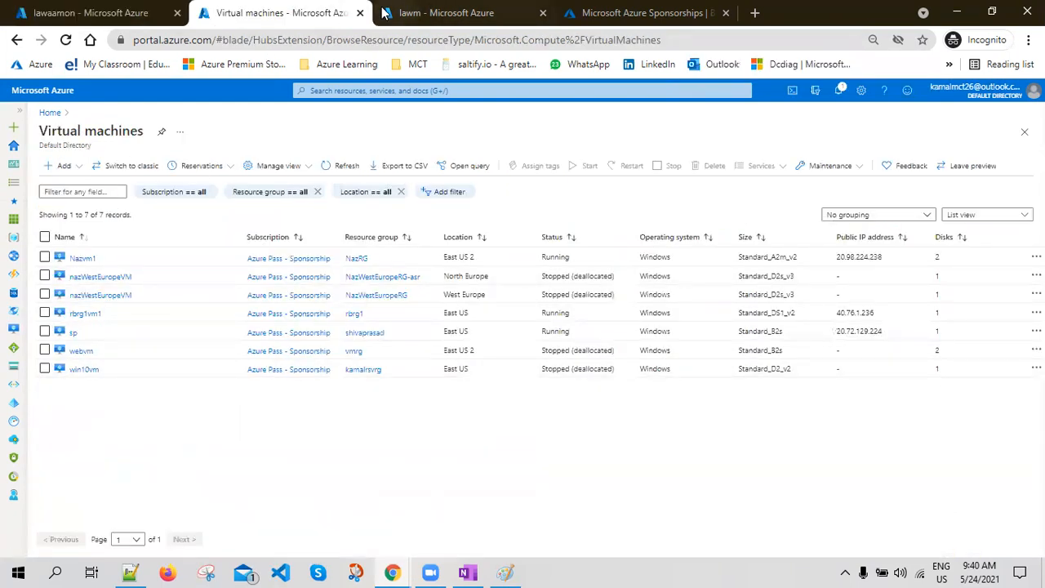
pyautogui.click(90, 12)
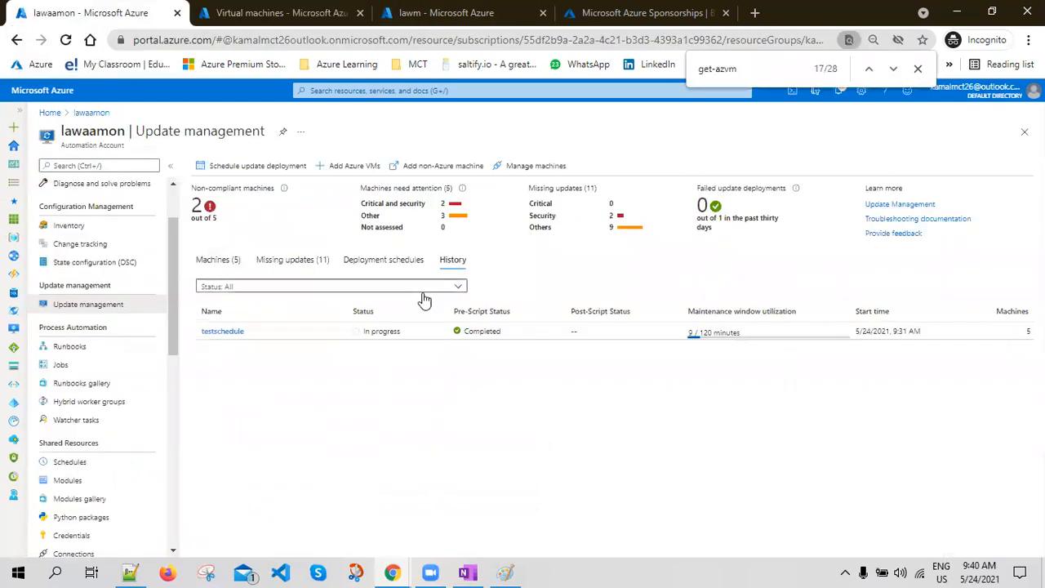
pyautogui.click(380, 260)
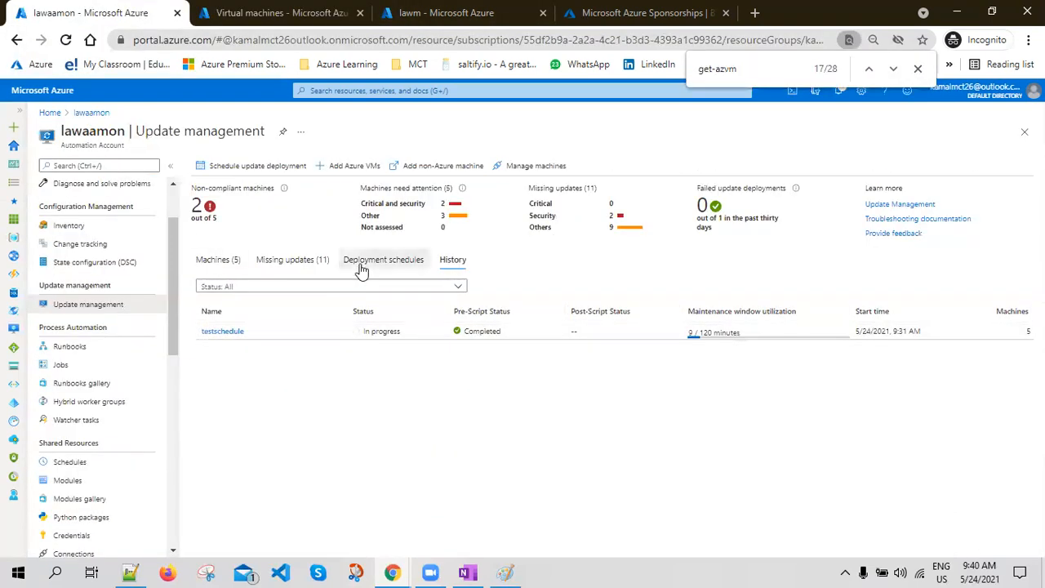
pyautogui.click(232, 343)
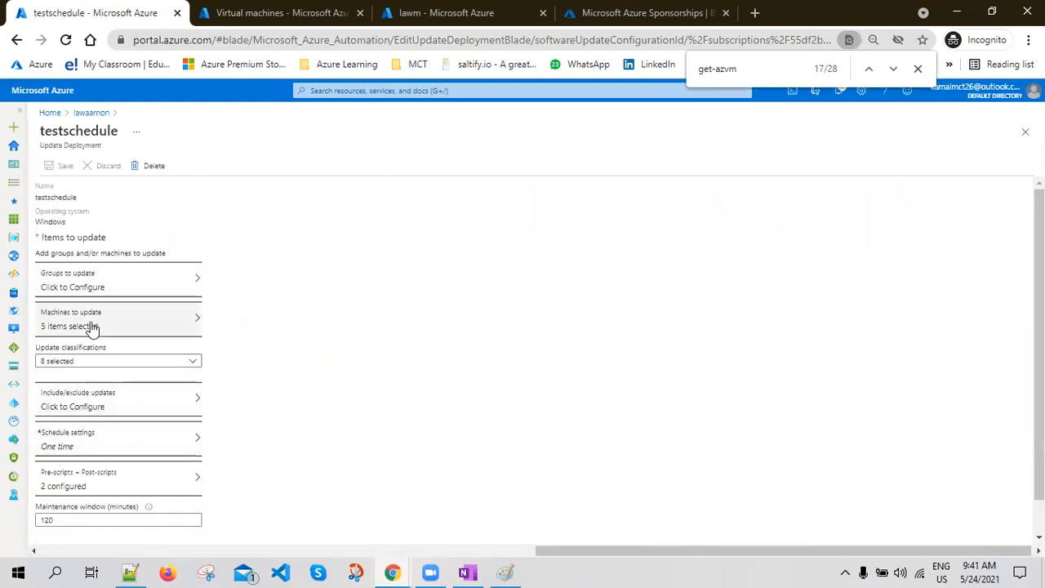
# Edit testschedule's start time, save the deployment, and check the run history's completed pre-script status.
pyautogui.click(103, 439)
pyautogui.click(135, 179)
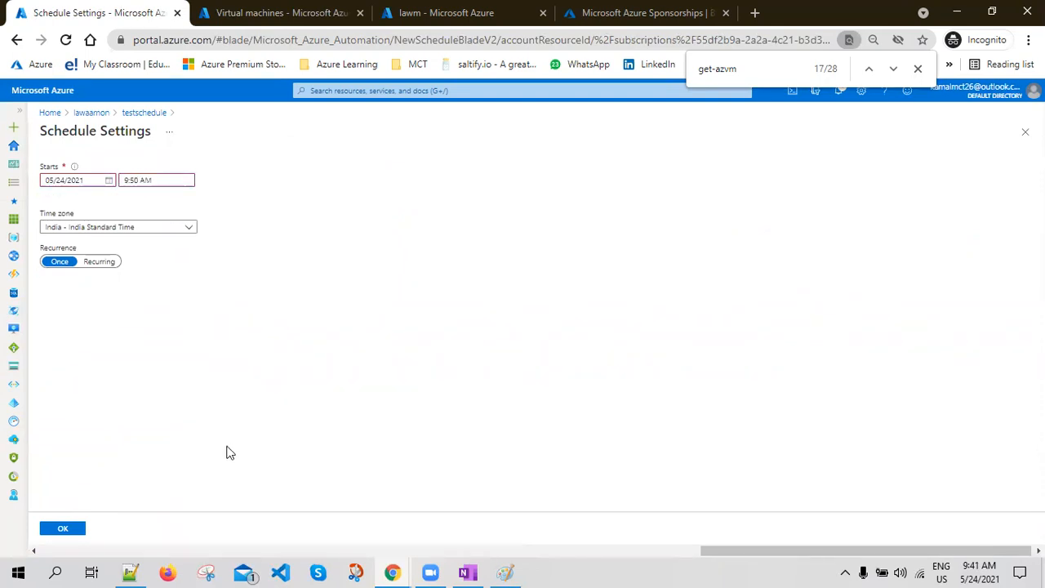
pyautogui.click(62, 530)
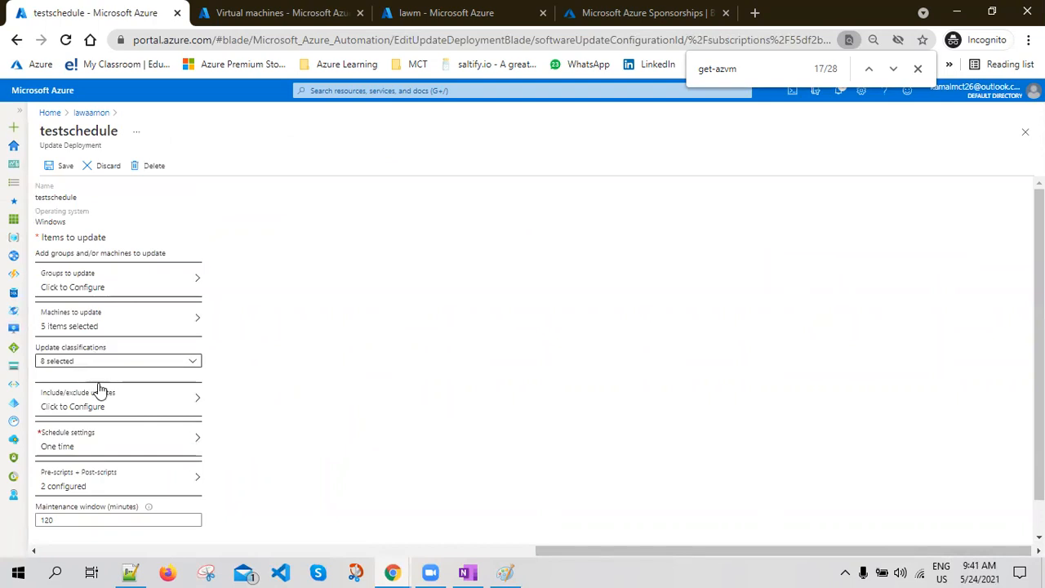
pyautogui.click(124, 448)
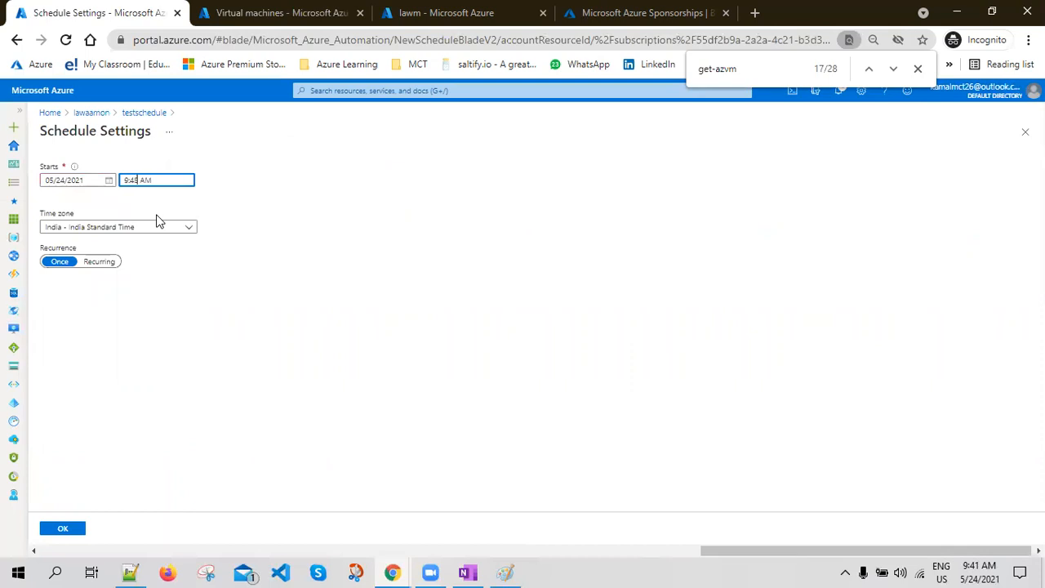
pyautogui.click(57, 529)
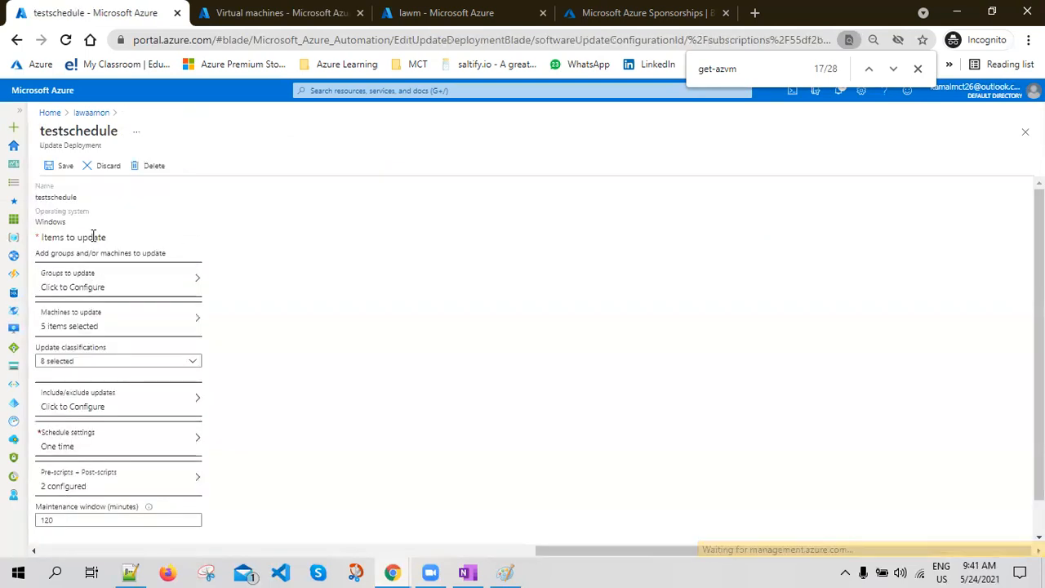
pyautogui.click(62, 167)
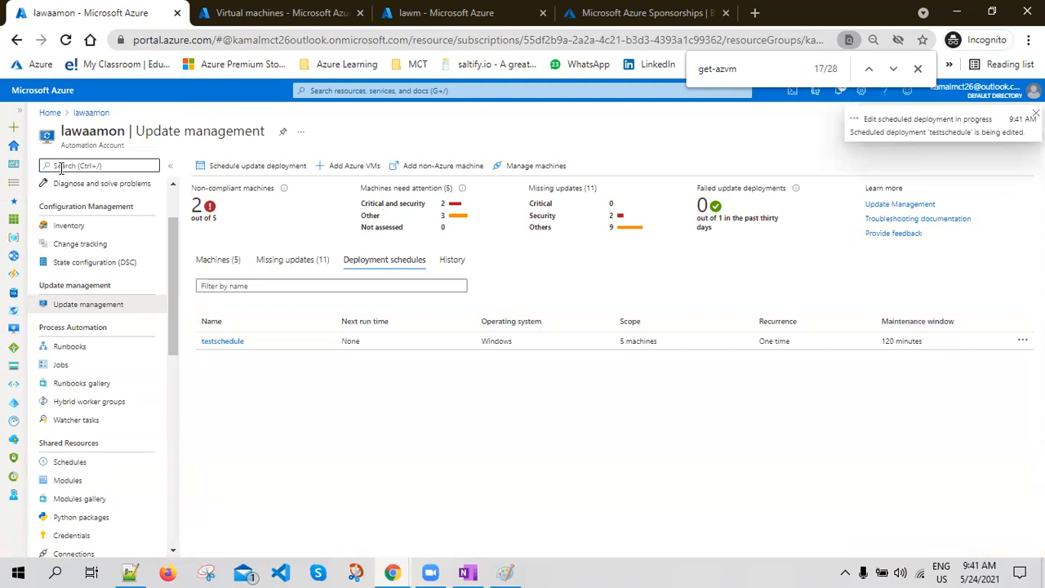
pyautogui.click(441, 263)
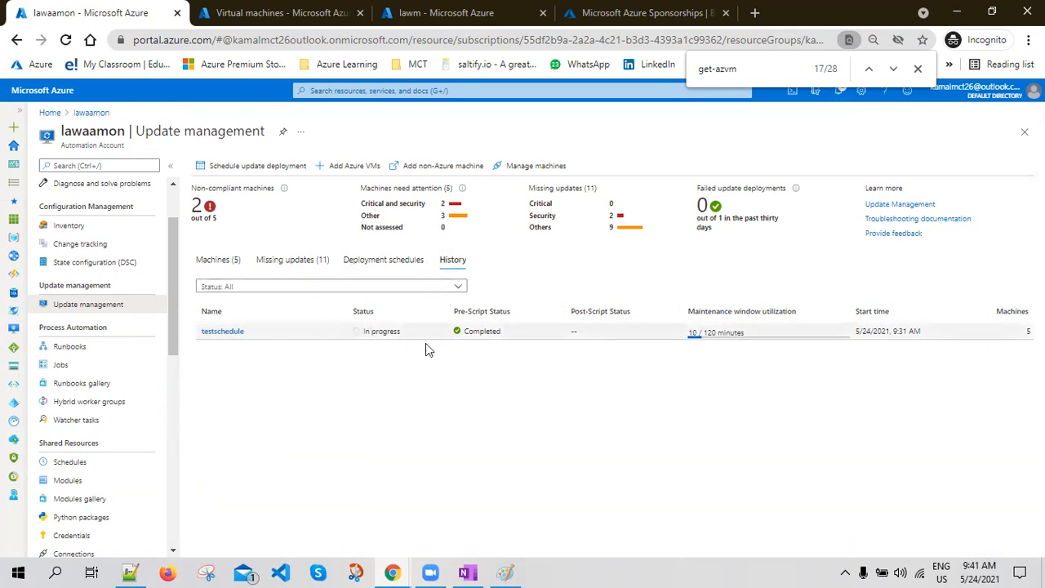
pyautogui.moveTo(503, 330); pyautogui.dragTo(464, 331)
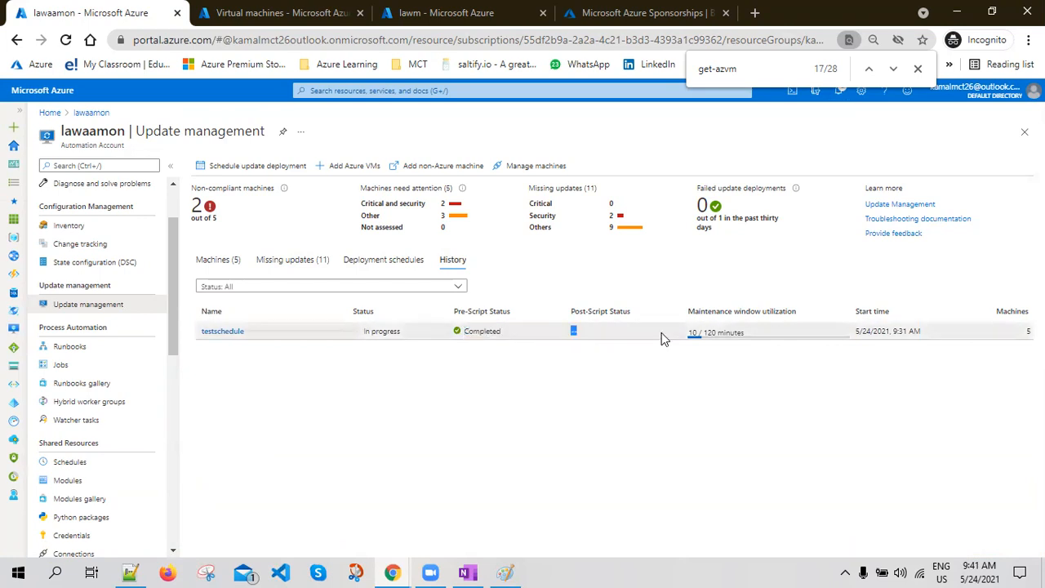
# Commit the 'modules - imported', 'az modules', 'thread jobs' note in Paint, select the Pencil, and minimize Paint.
pyautogui.click(508, 572)
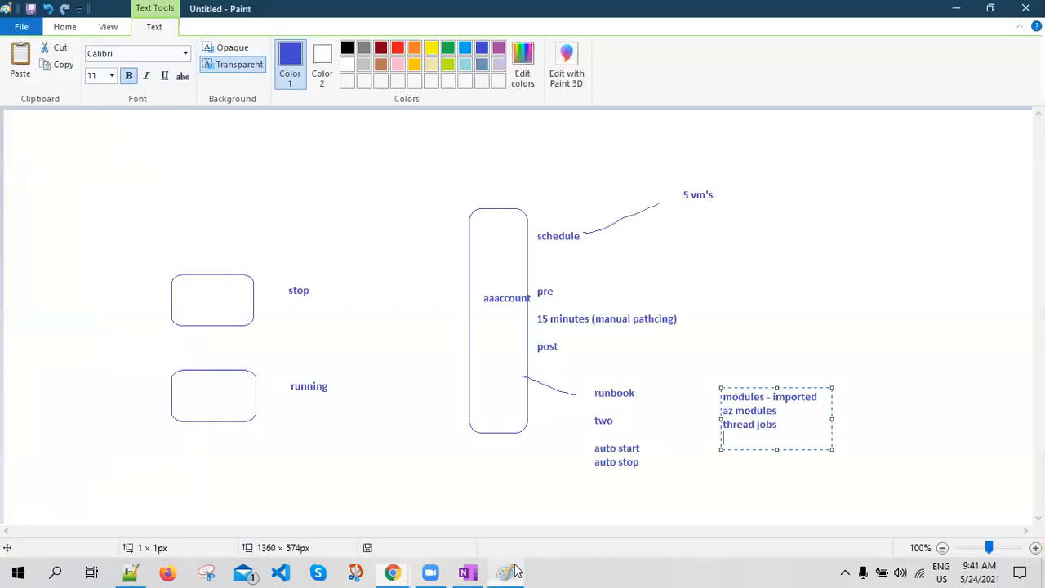
pyautogui.click(107, 29)
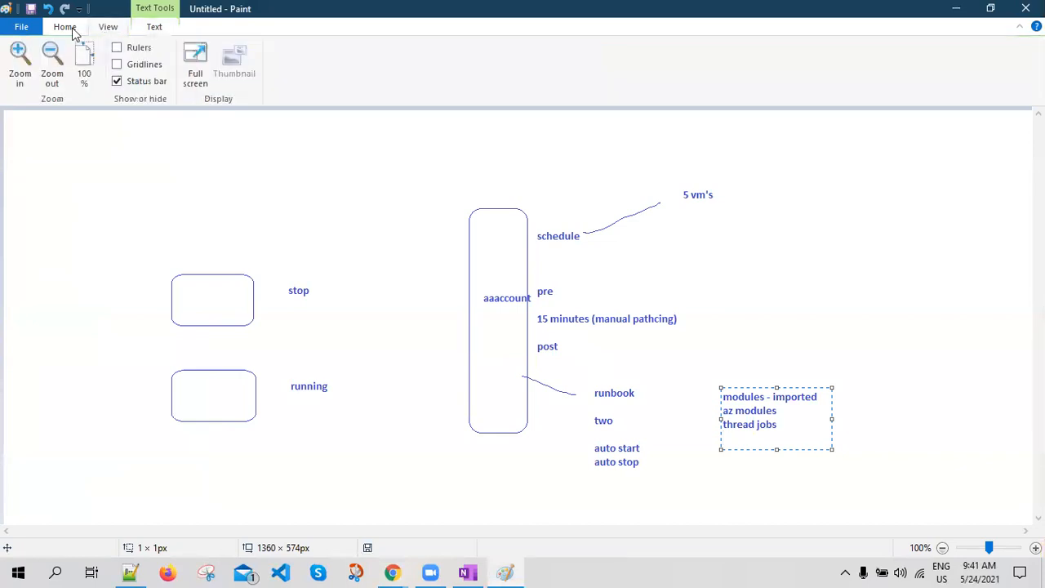
pyautogui.click(65, 27)
pyautogui.click(186, 54)
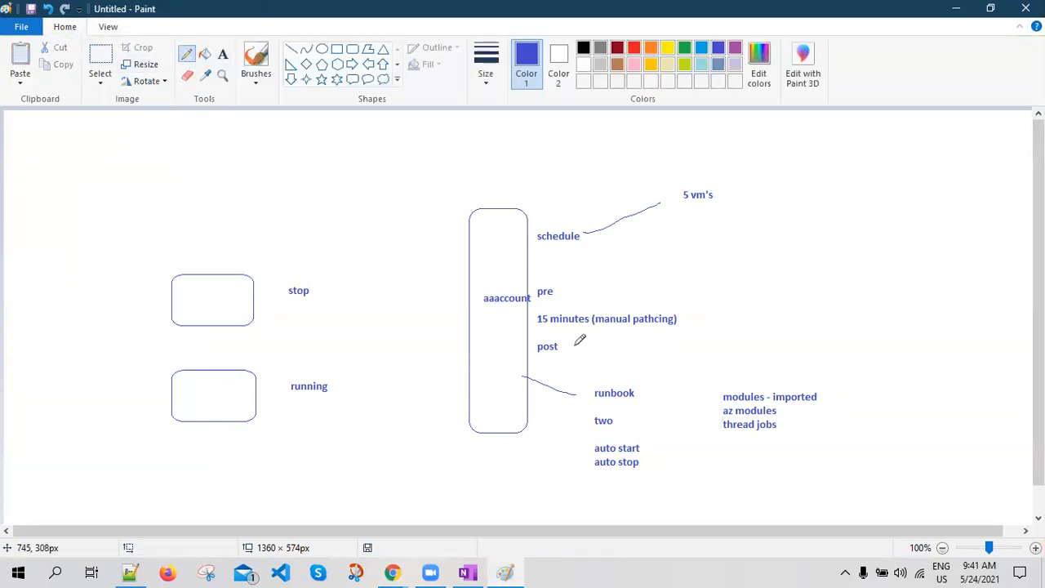
pyautogui.click(956, 9)
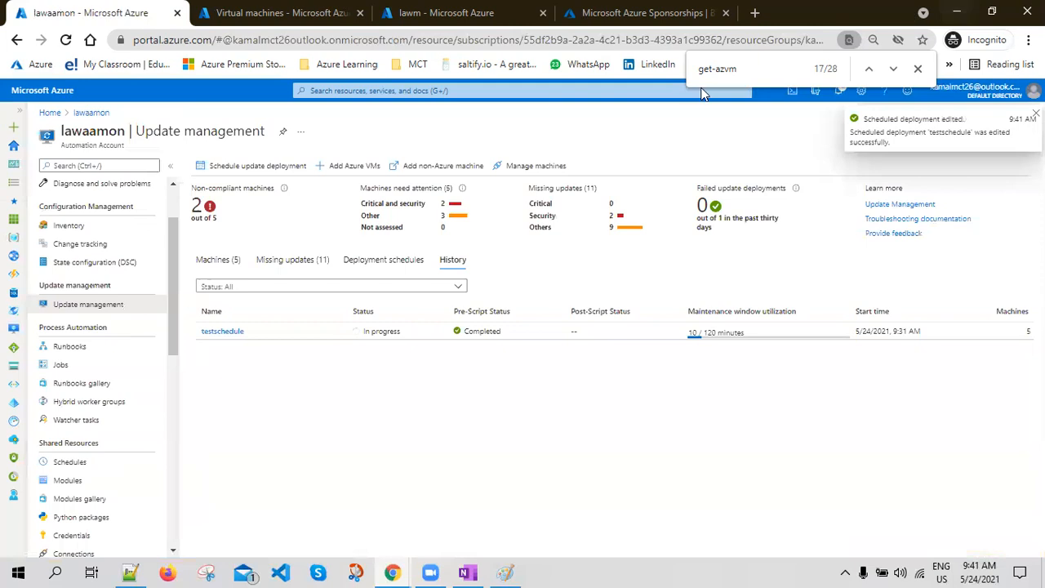
# Compare the run history with deployment schedules, confirming testschedule's next run at 5/24/2021, 9:48 AM.
pyautogui.click(380, 262)
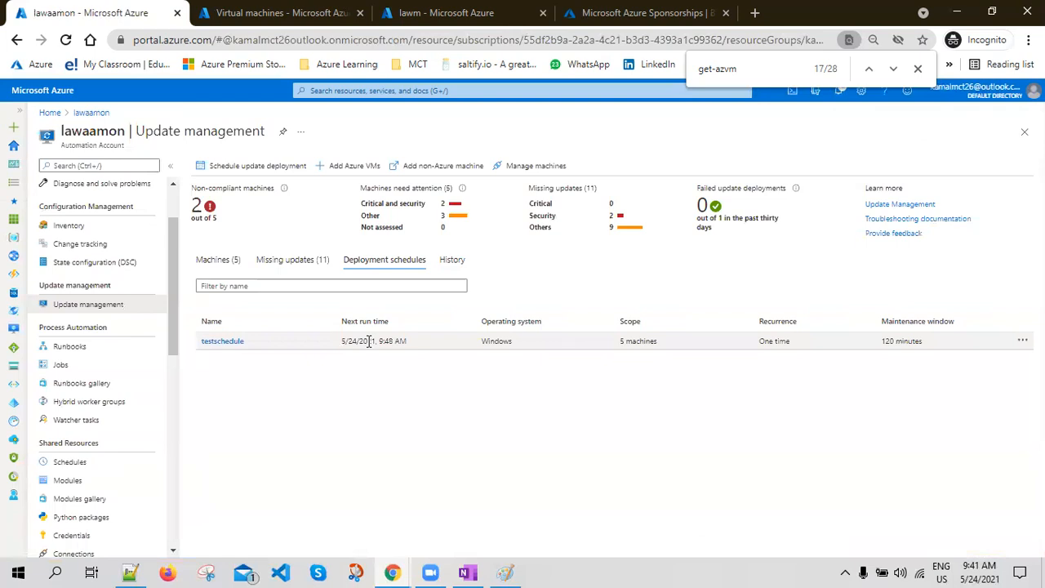
pyautogui.click(446, 261)
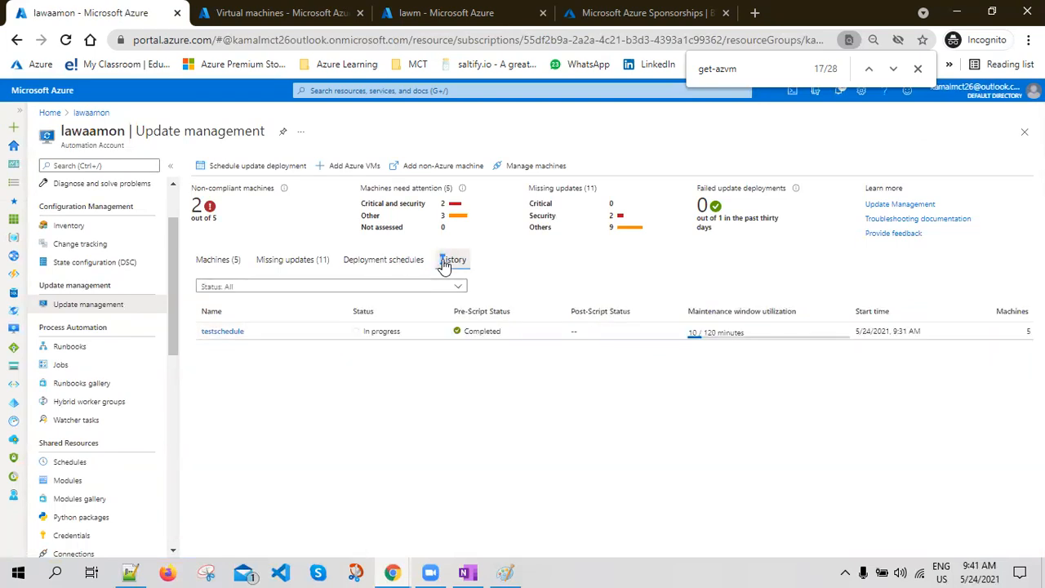
pyautogui.click(407, 261)
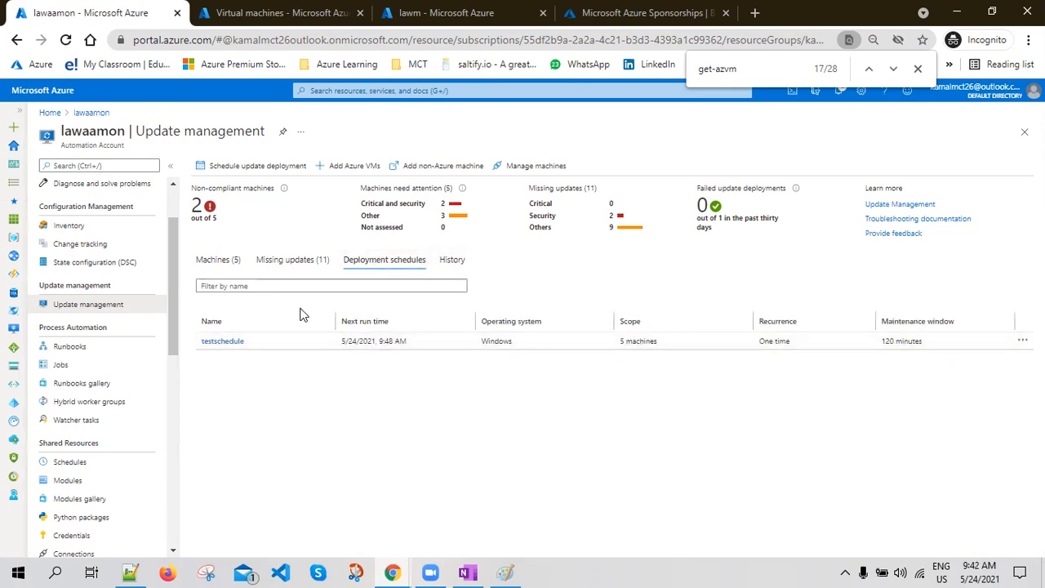
pyautogui.click(454, 260)
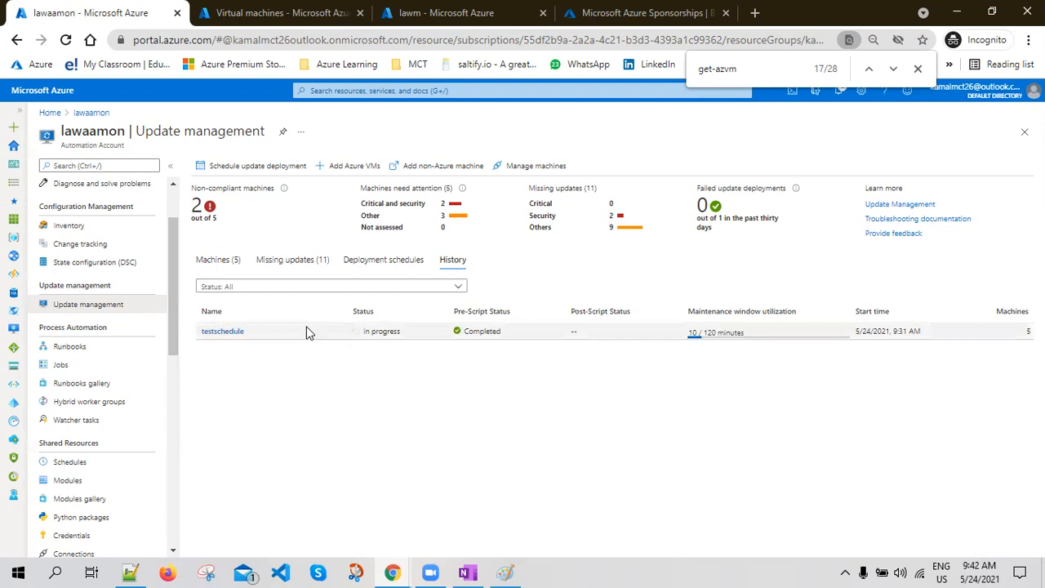
pyautogui.click(353, 261)
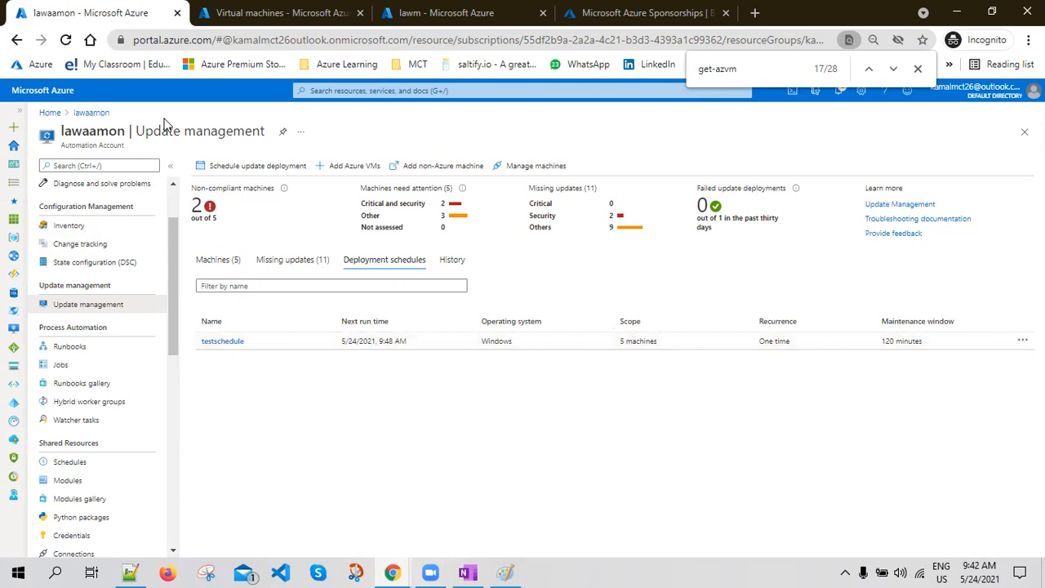
# Open testschedule's settings, return via the lawaamon breadcrumb, and end on the Deployment schedules list.
pyautogui.moveTo(137, 130); pyautogui.dragTo(265, 132)
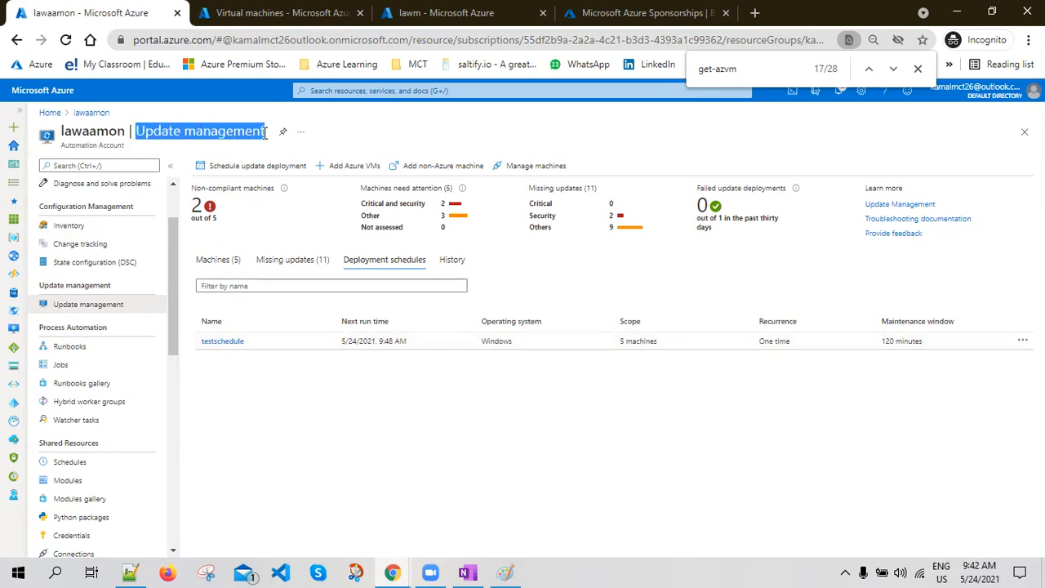
pyautogui.moveTo(265, 132); pyautogui.dragTo(144, 124)
pyautogui.click(135, 128)
pyautogui.click(143, 126)
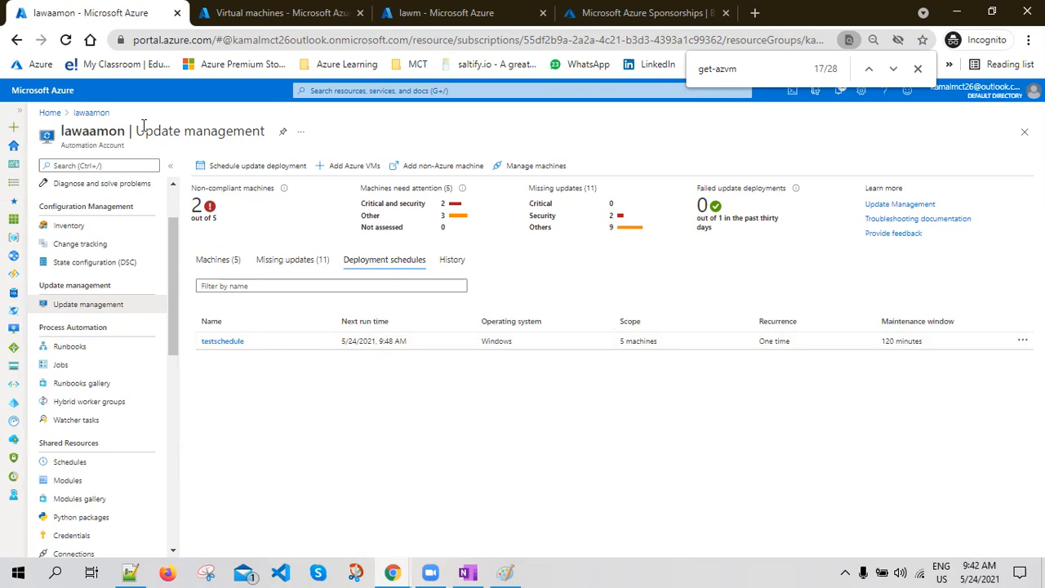
pyautogui.click(238, 346)
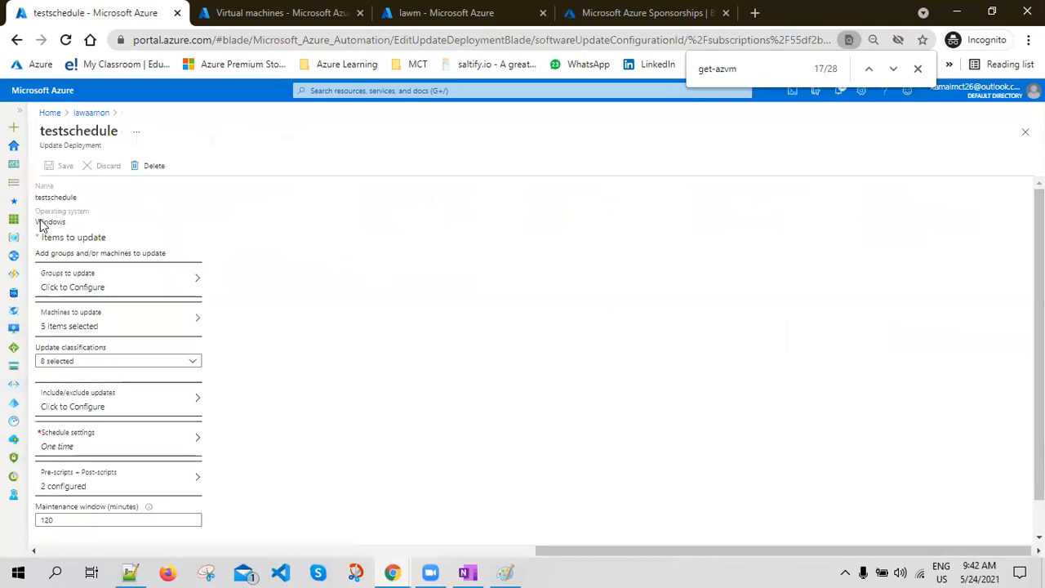
pyautogui.click(91, 114)
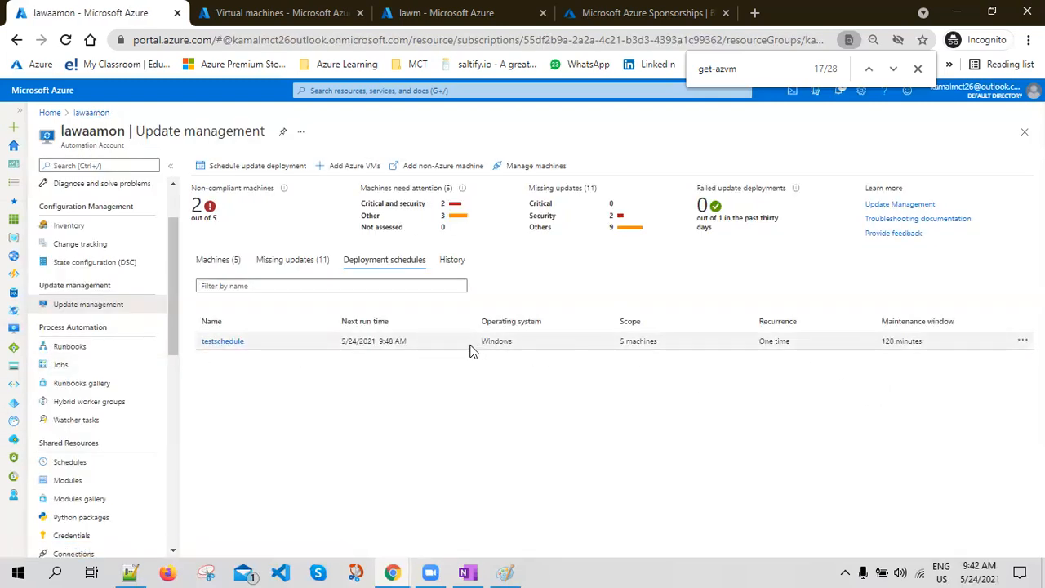
pyautogui.click(451, 262)
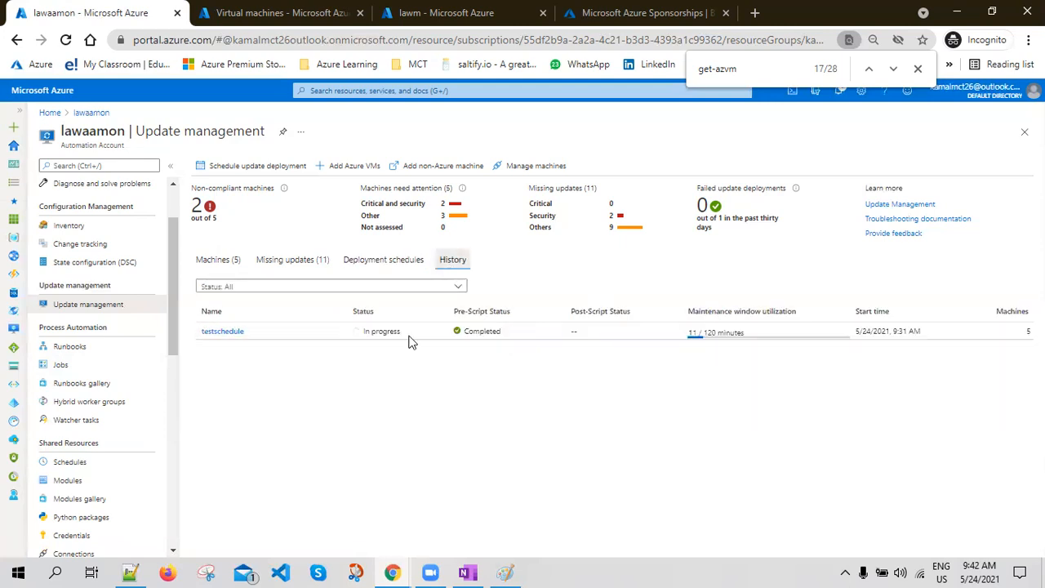
pyautogui.click(388, 261)
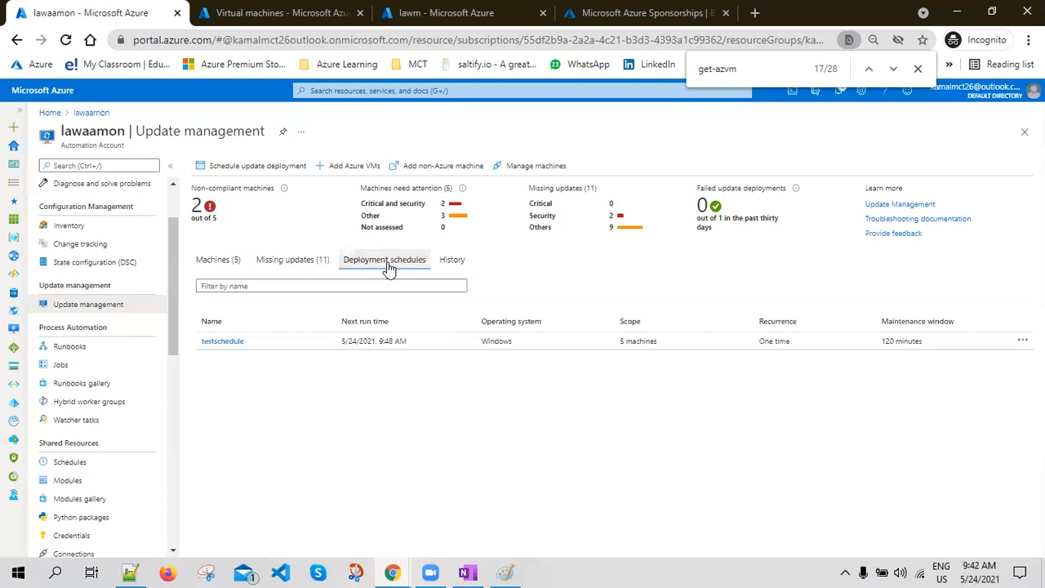
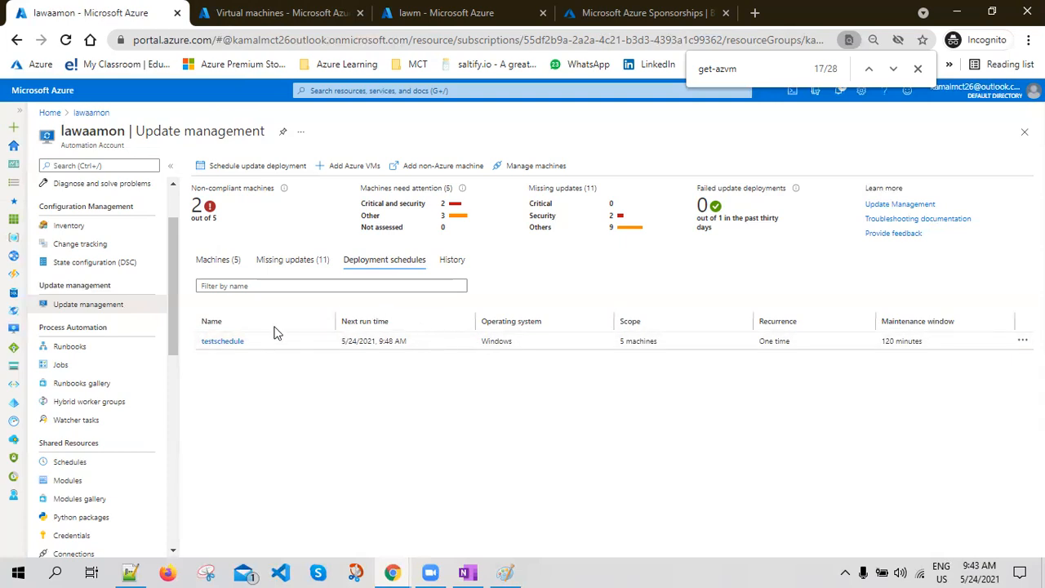
# Check the in-progress testschedule run from the History tab, then return to lawaamon Update management.
pyautogui.click(453, 260)
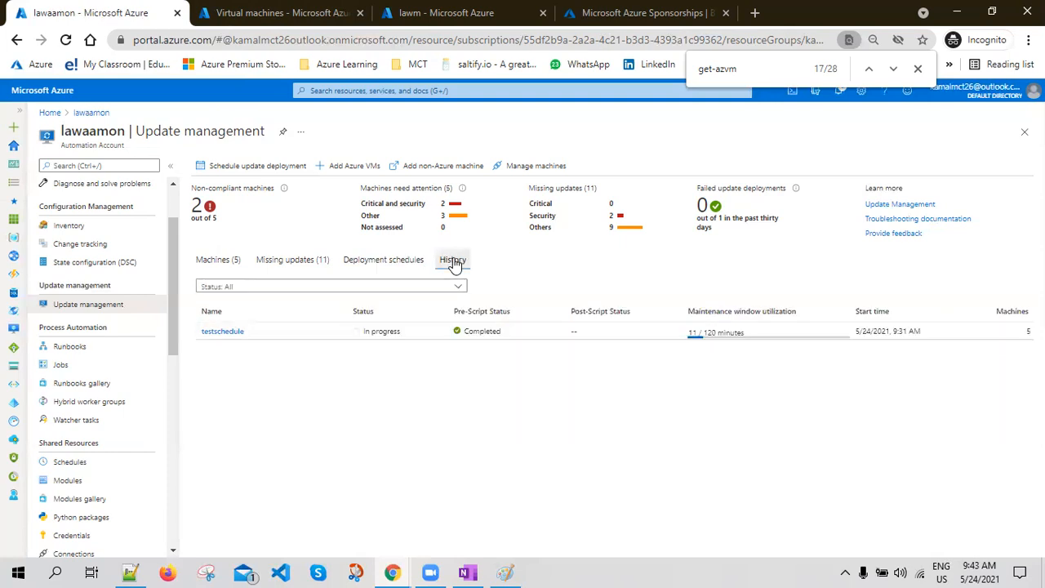
pyautogui.click(225, 333)
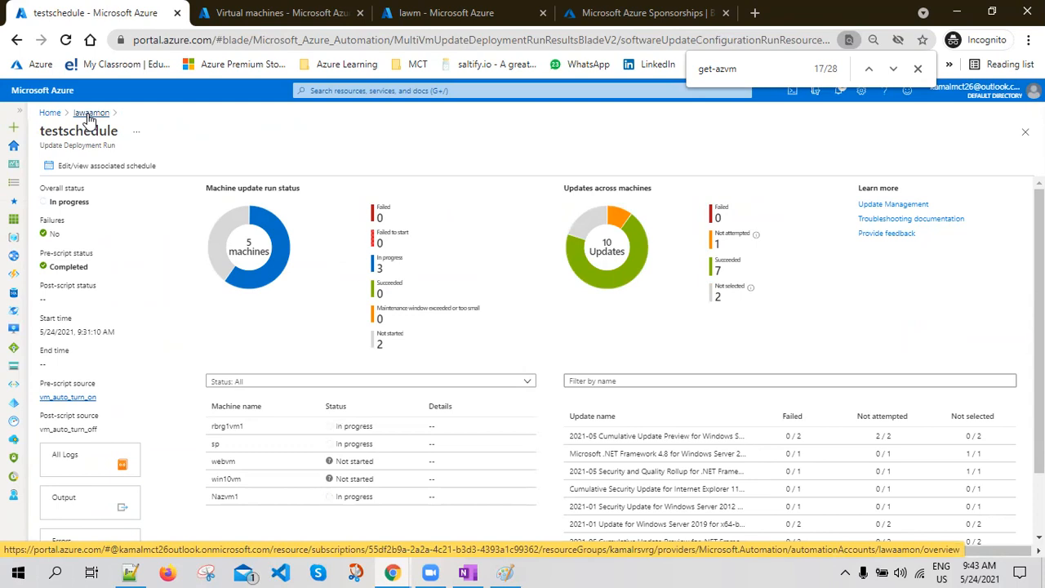
pyautogui.click(90, 113)
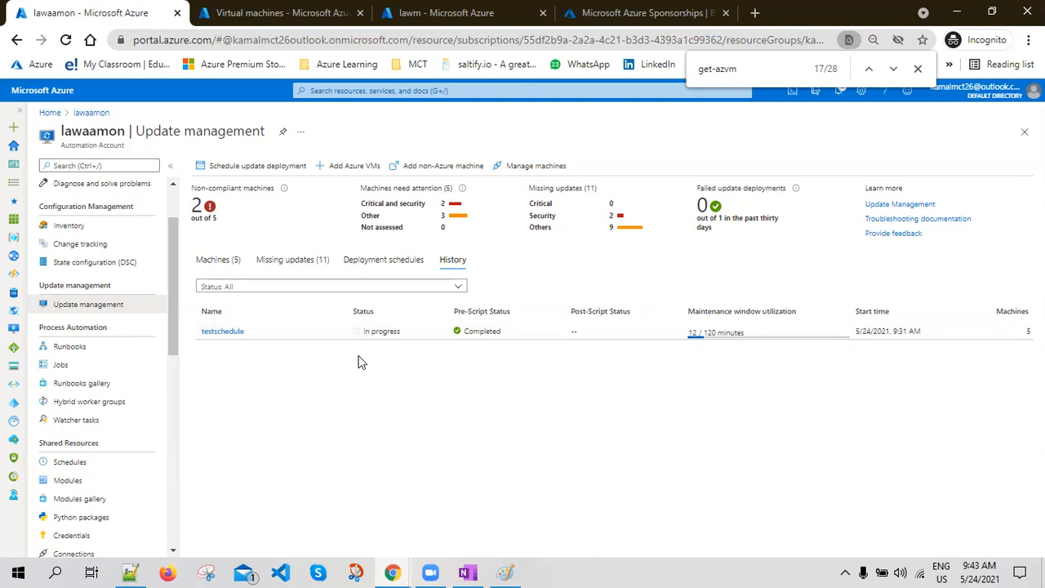
# Close Chrome's find bar searching for get-azvm.
pyautogui.click(918, 69)
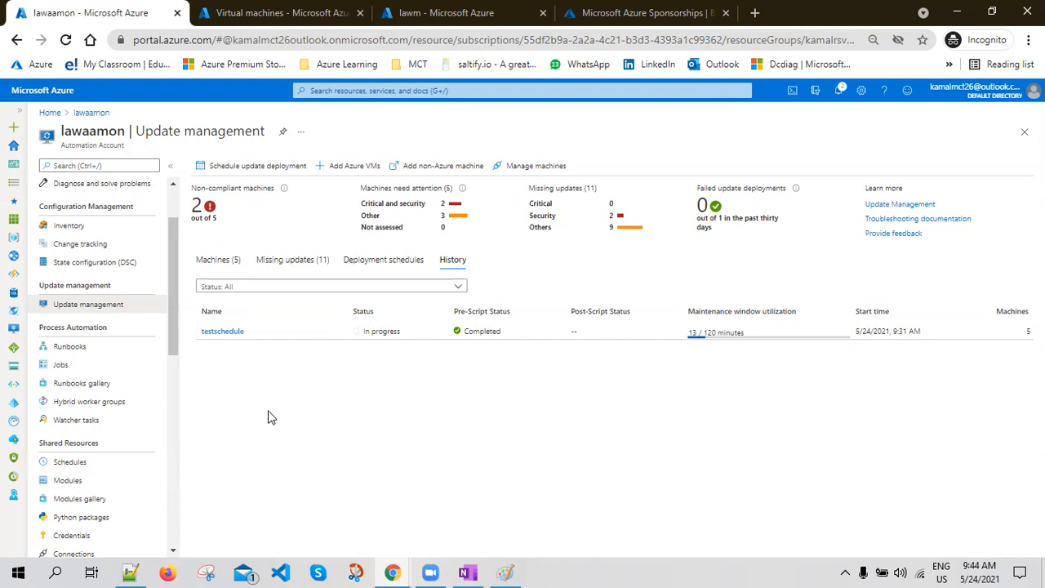
# Review the start-VMs script on OneNote's 'Turn On VM's before patching' page, then return to Azure.
pyautogui.click(467, 573)
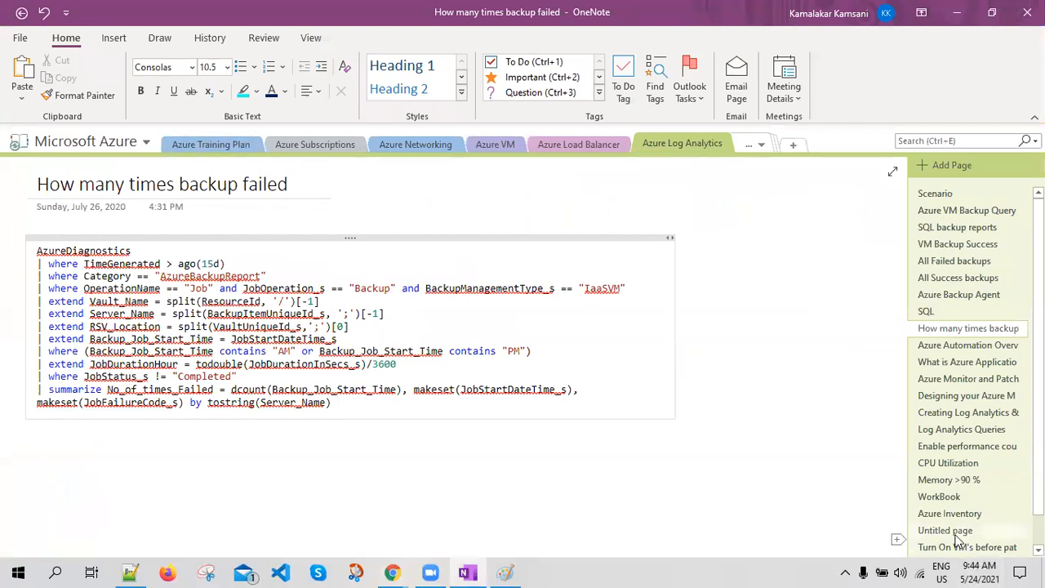
pyautogui.scroll(-1, 965, 519)
pyautogui.click(964, 509)
pyautogui.scroll(-2, 281, 419)
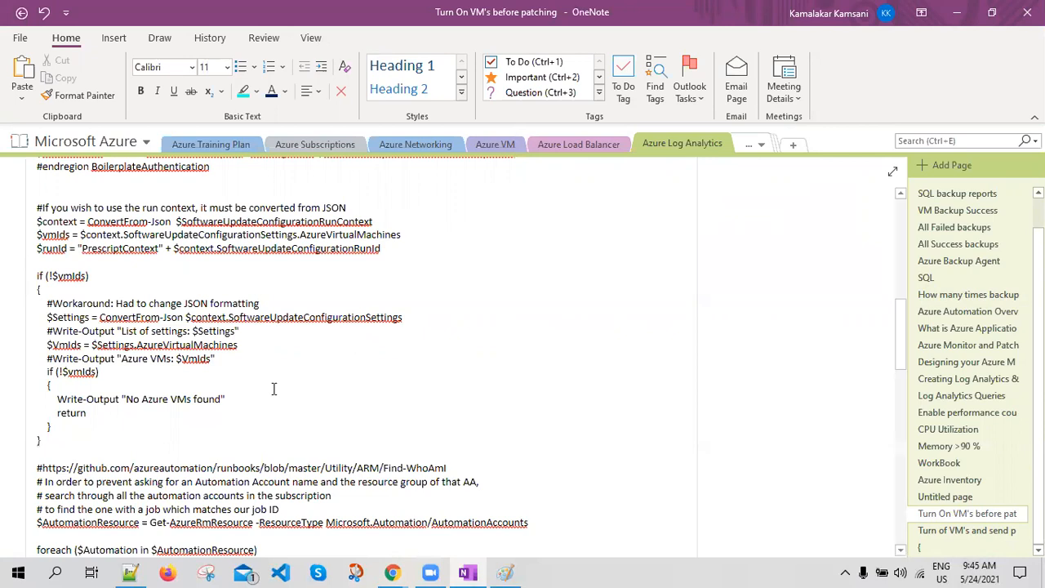
pyautogui.moveTo(392, 572)
pyautogui.click(447, 503)
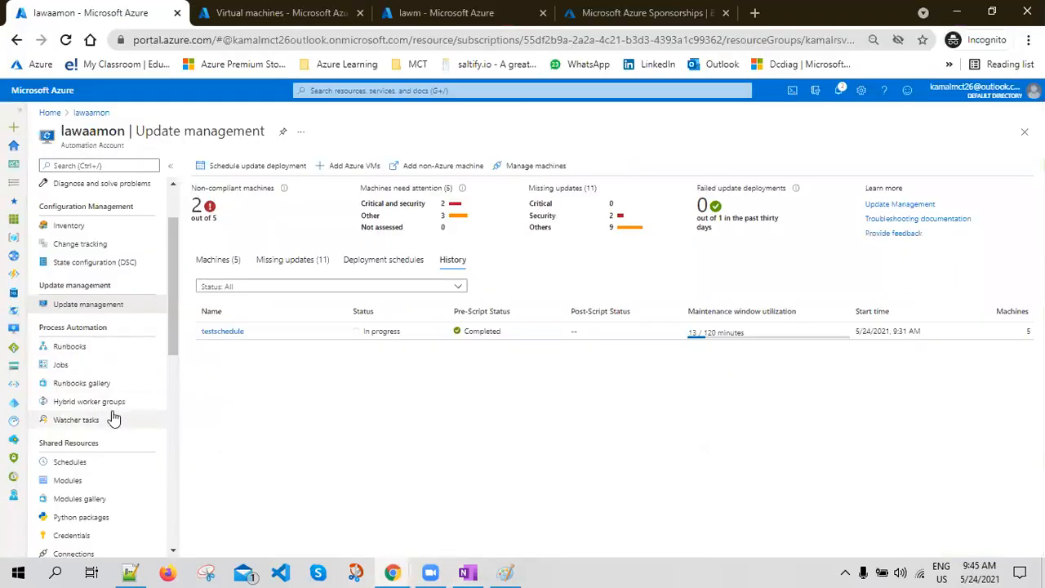
# Read the vm_auto_turn_on runbook's published source, then go back to the lawaamon account.
pyautogui.click(72, 346)
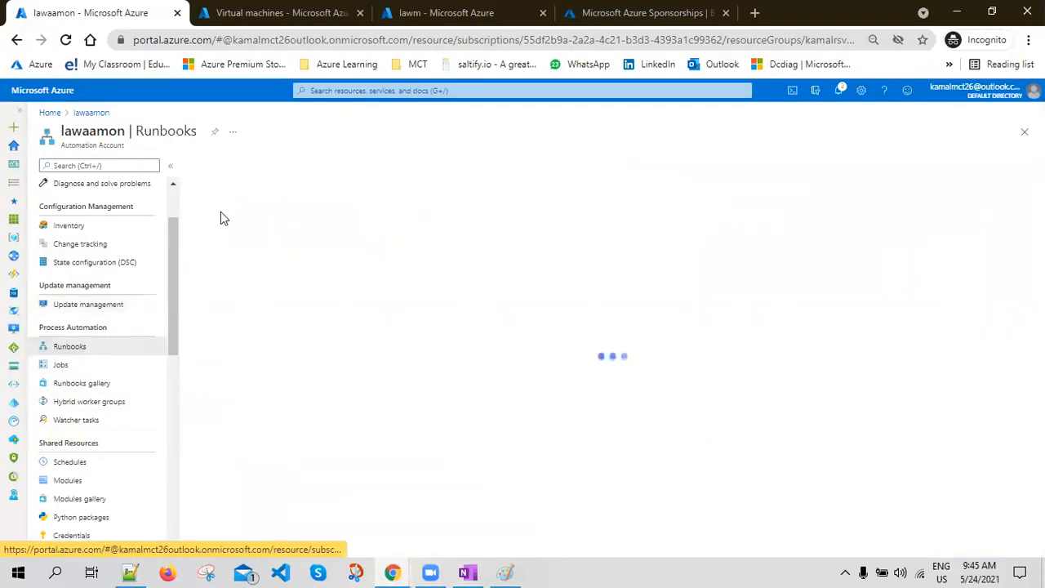
pyautogui.click(286, 297)
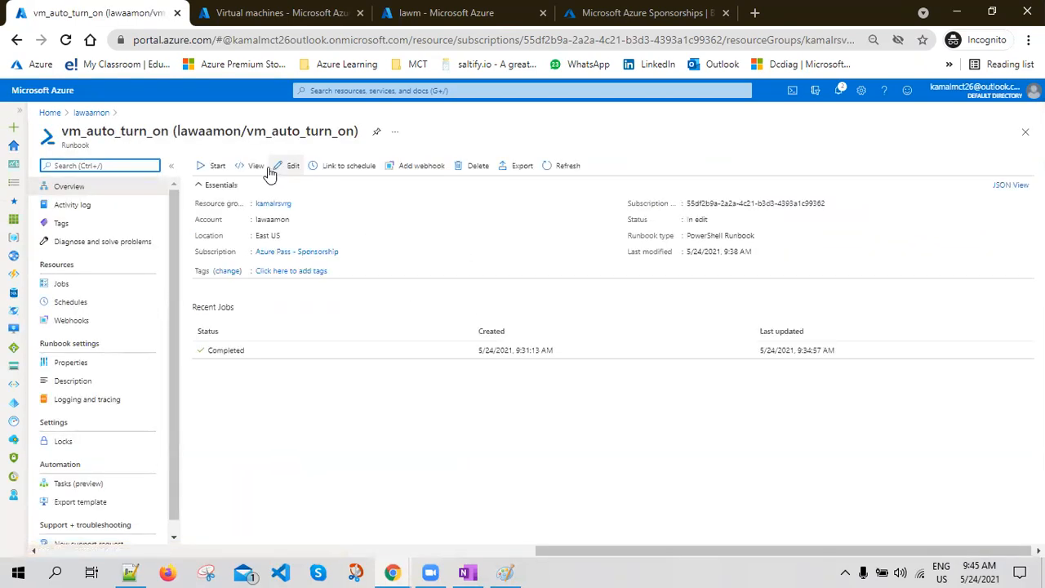
pyautogui.click(253, 166)
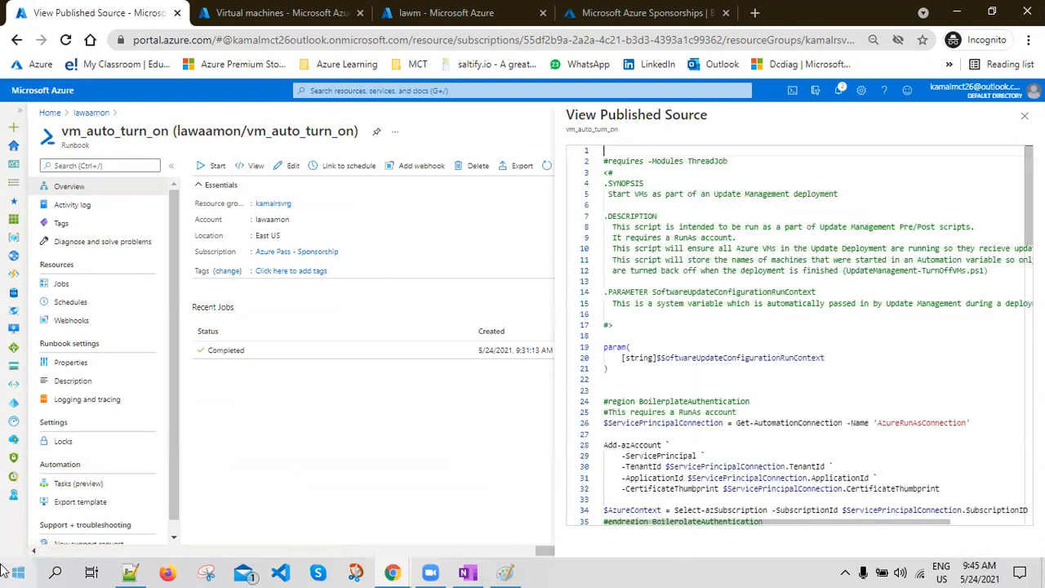
pyautogui.scroll(-5, 824, 406)
pyautogui.scroll(-6, 805, 426)
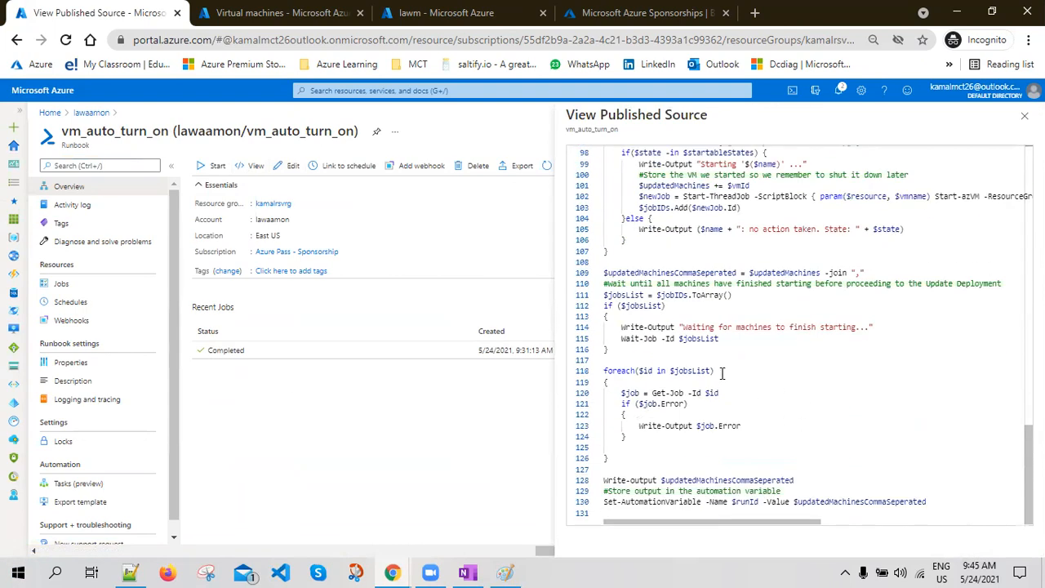
pyautogui.click(1024, 115)
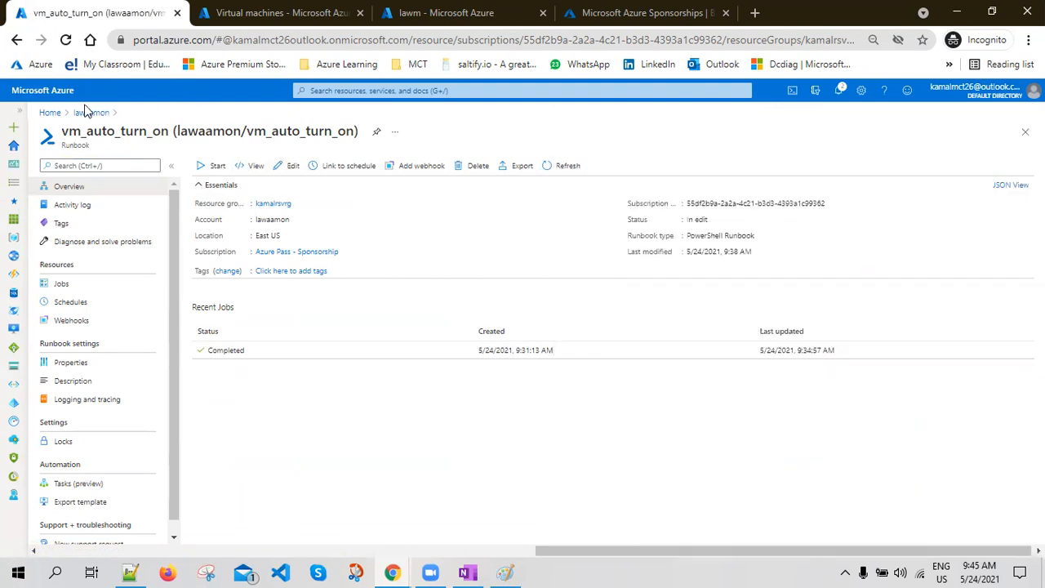
pyautogui.click(89, 112)
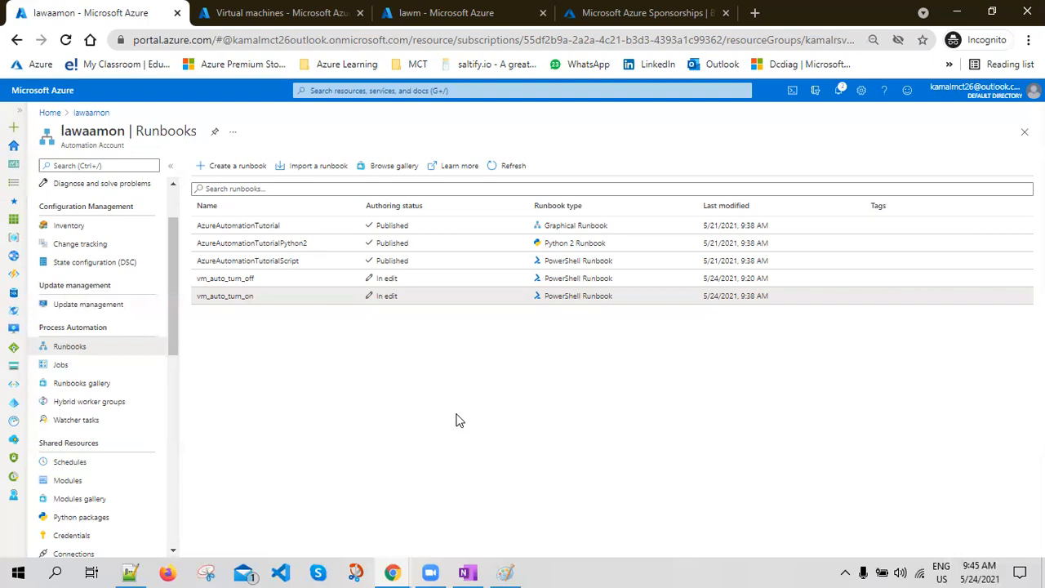
# Open the testschedule run from Update management's History.
pyautogui.click(82, 309)
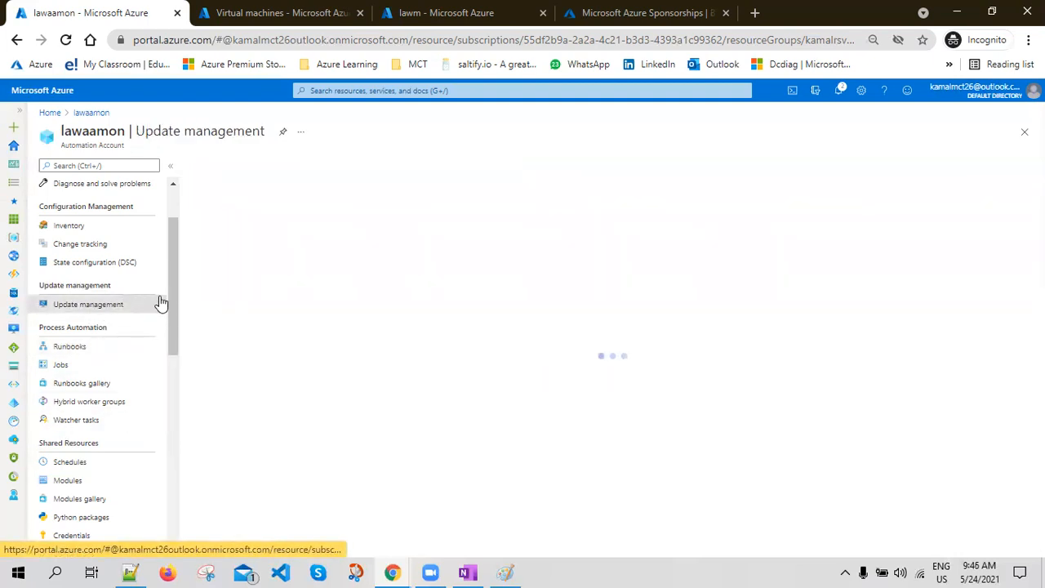
pyautogui.click(453, 258)
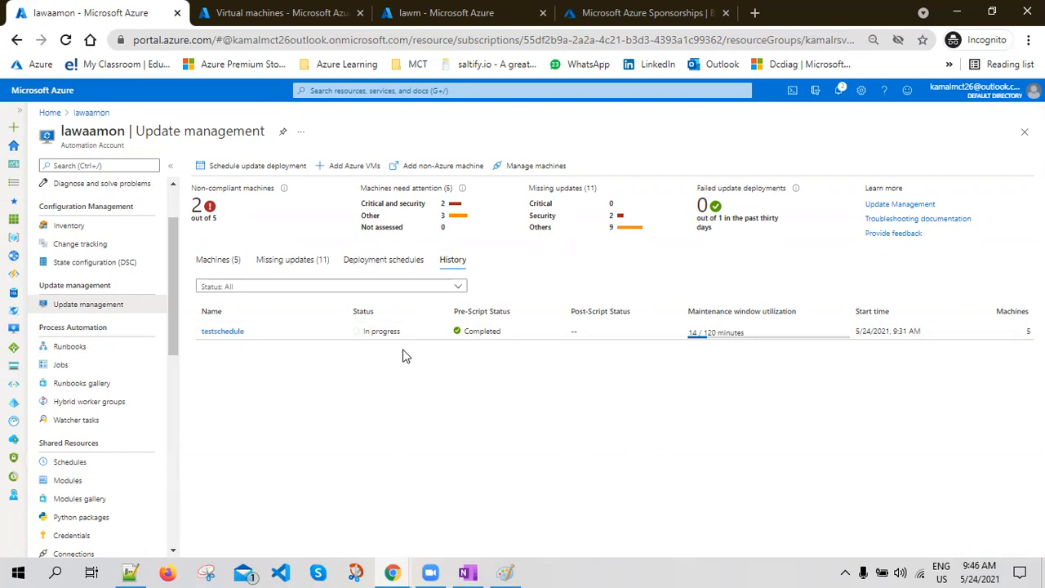
pyautogui.click(236, 334)
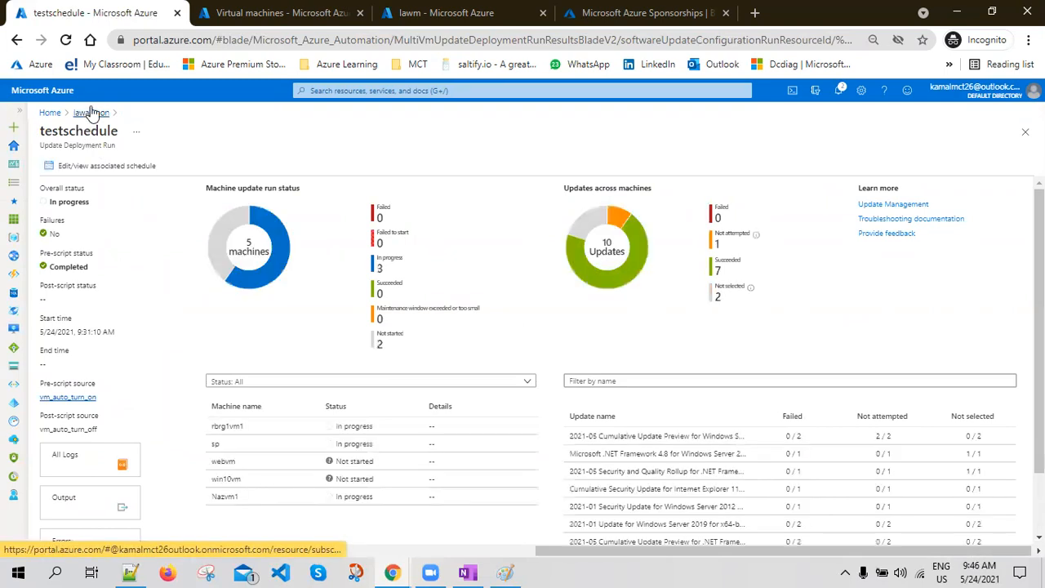
# Check update results for machines sp and rbrg1vm1, then return to the deployment history.
pyautogui.click(240, 443)
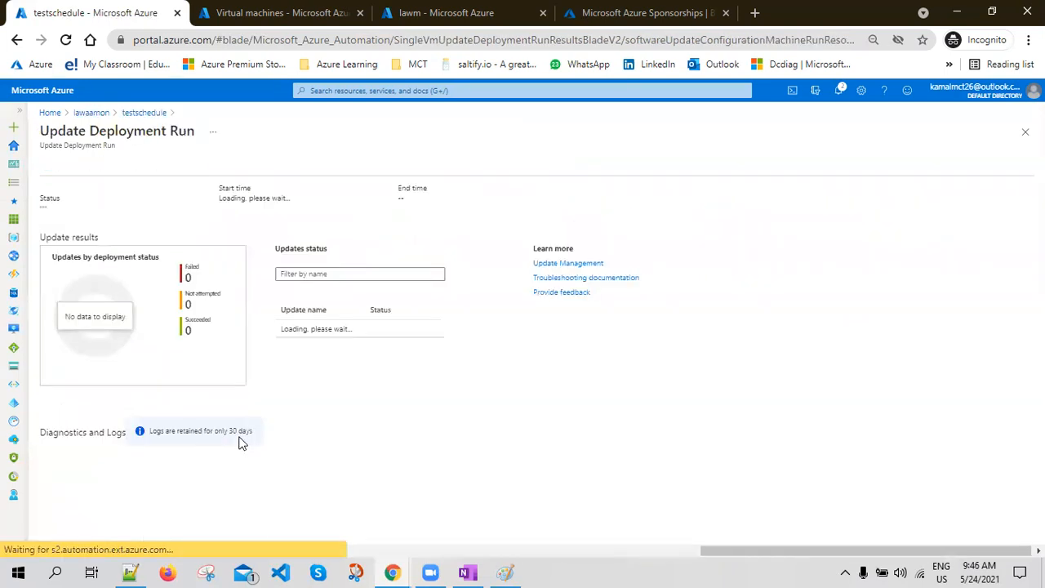
pyautogui.click(151, 114)
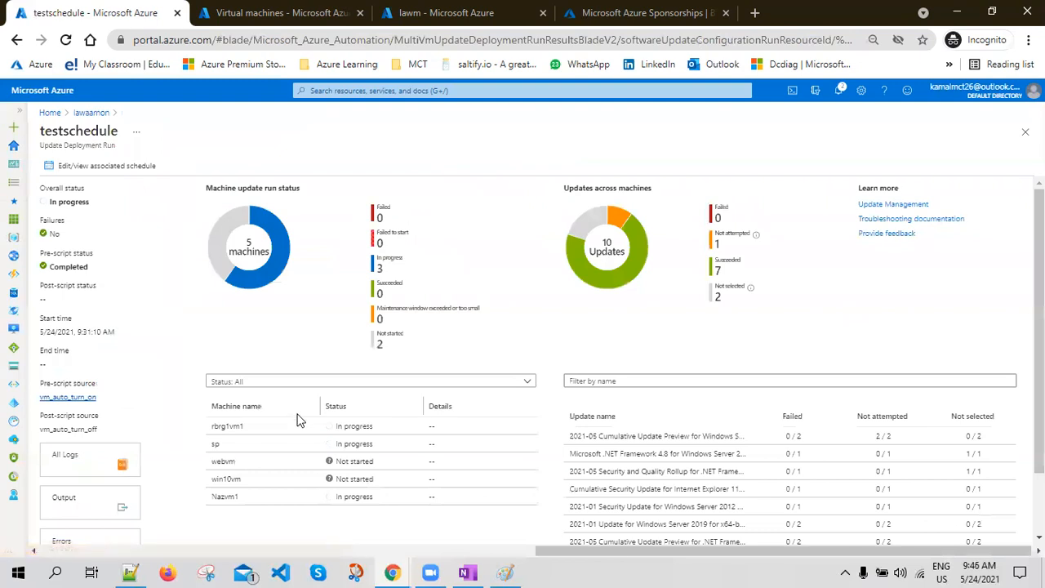
pyautogui.click(267, 427)
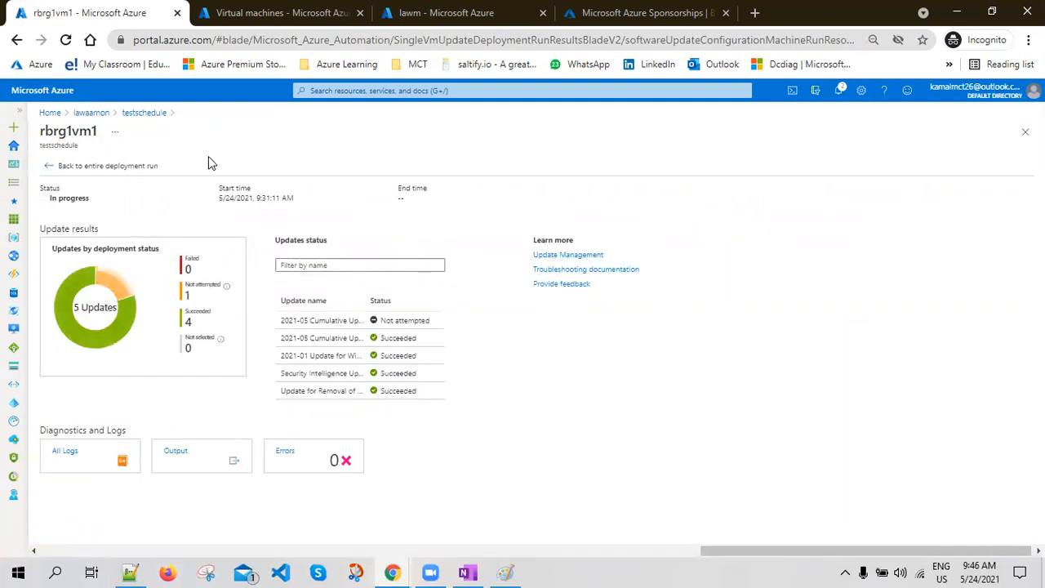
pyautogui.click(155, 114)
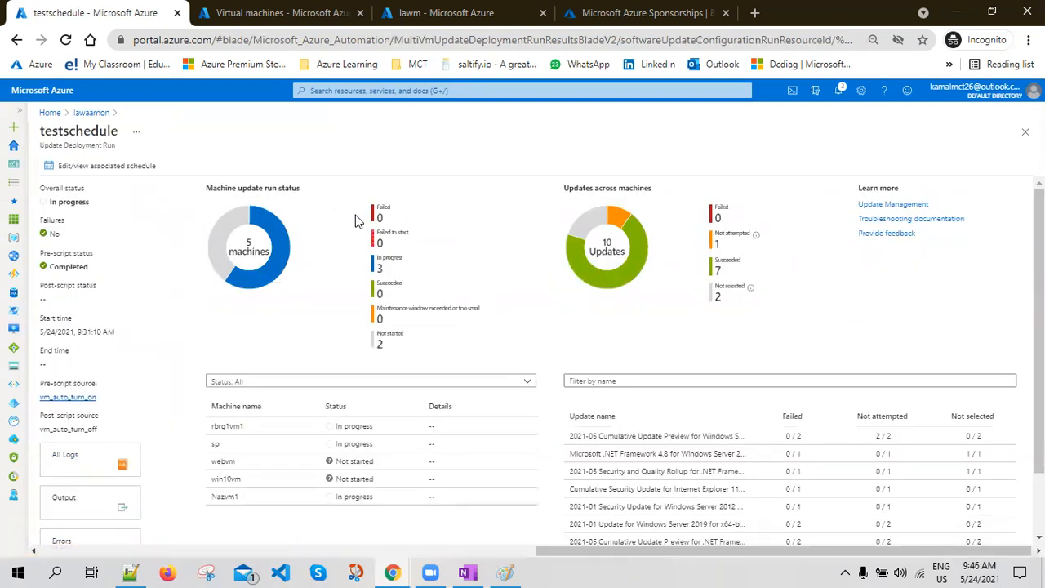
pyautogui.click(105, 116)
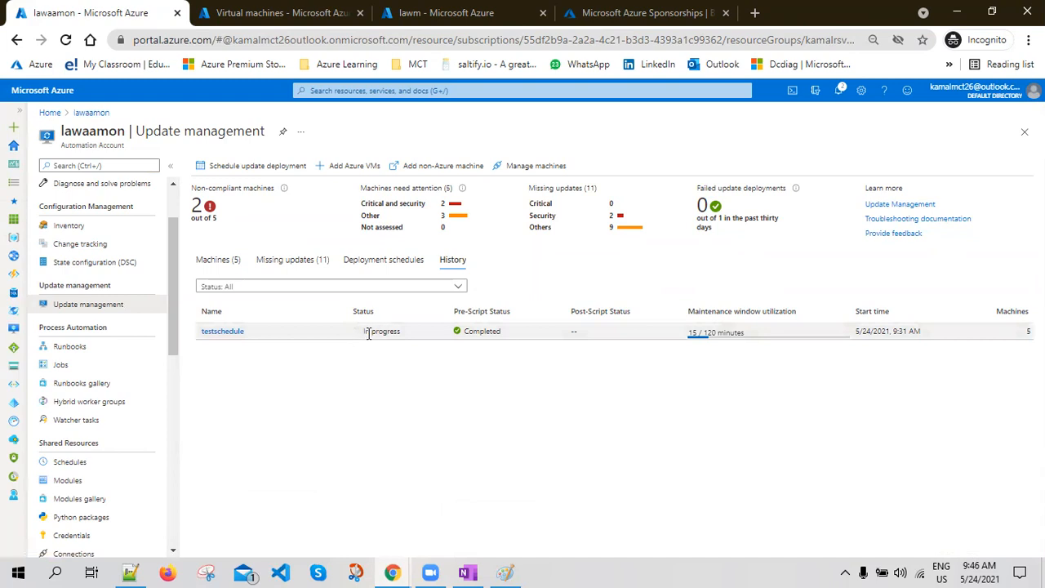
pyautogui.moveTo(363, 339); pyautogui.dragTo(398, 343)
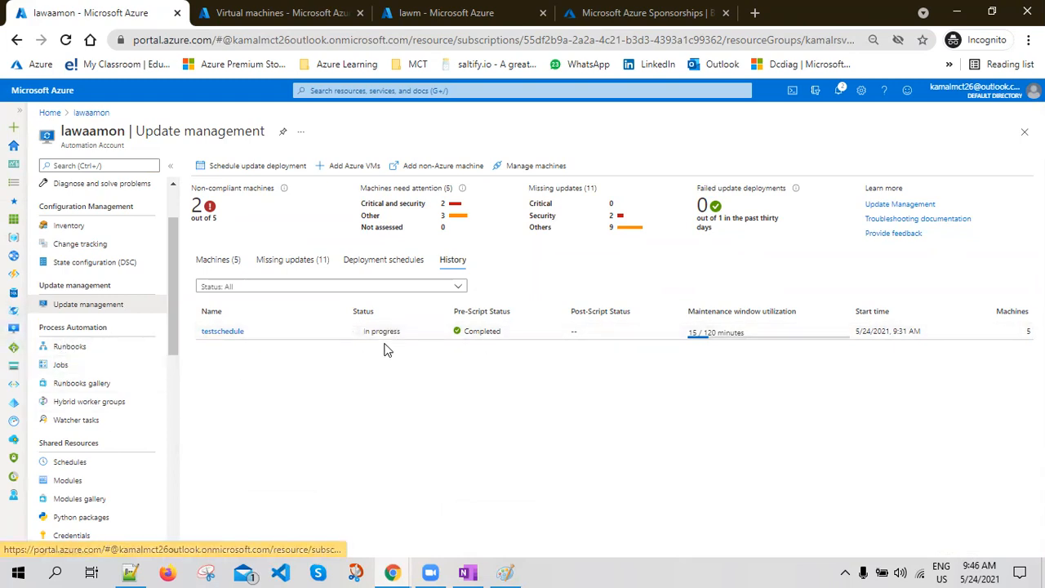
pyautogui.click(64, 365)
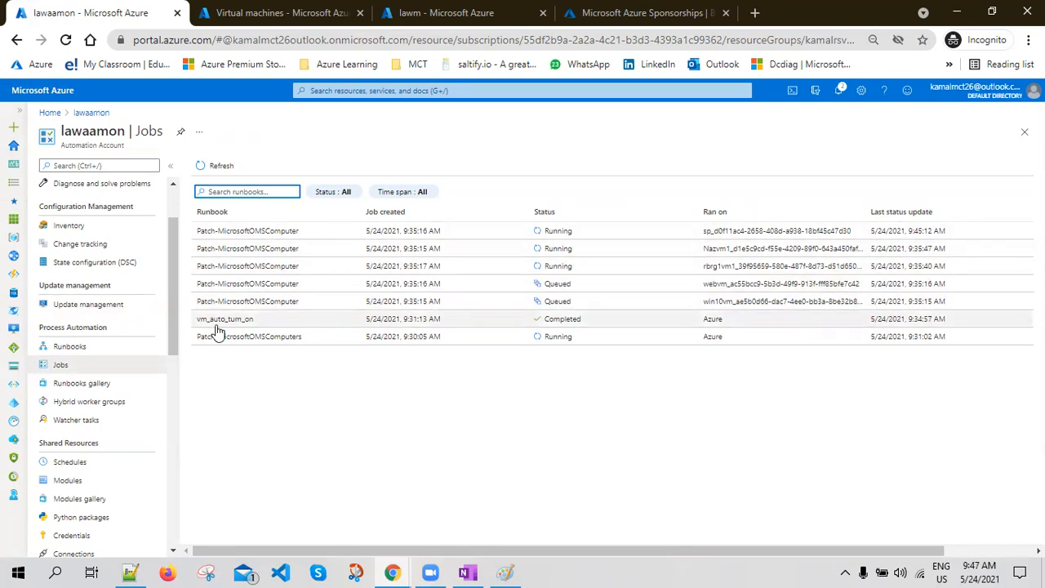
pyautogui.click(88, 304)
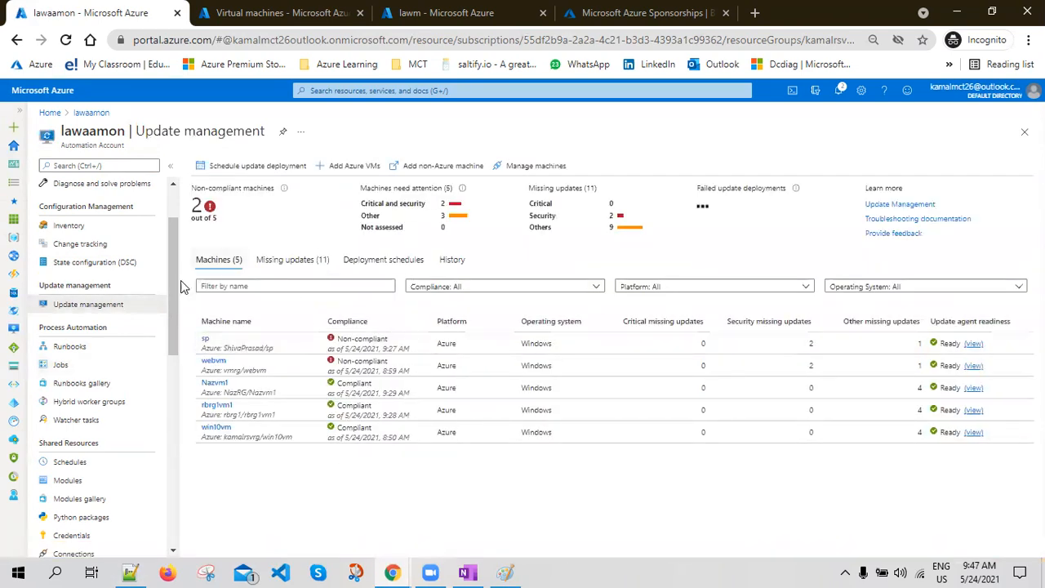
pyautogui.click(453, 260)
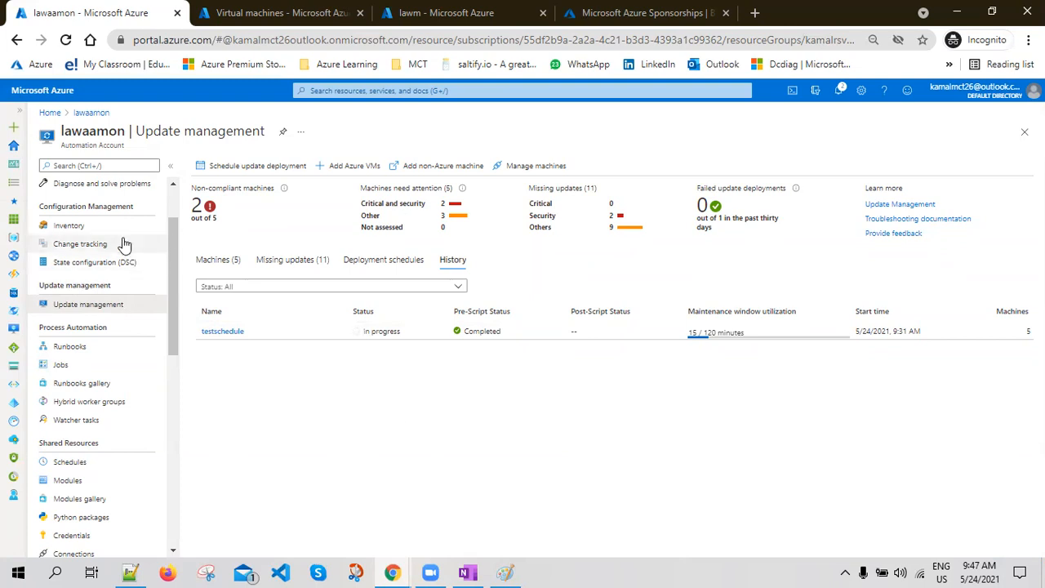
# Compare testschedule's next run time in Deployment schedules with History, then open the in-progress run.
pyautogui.click(388, 260)
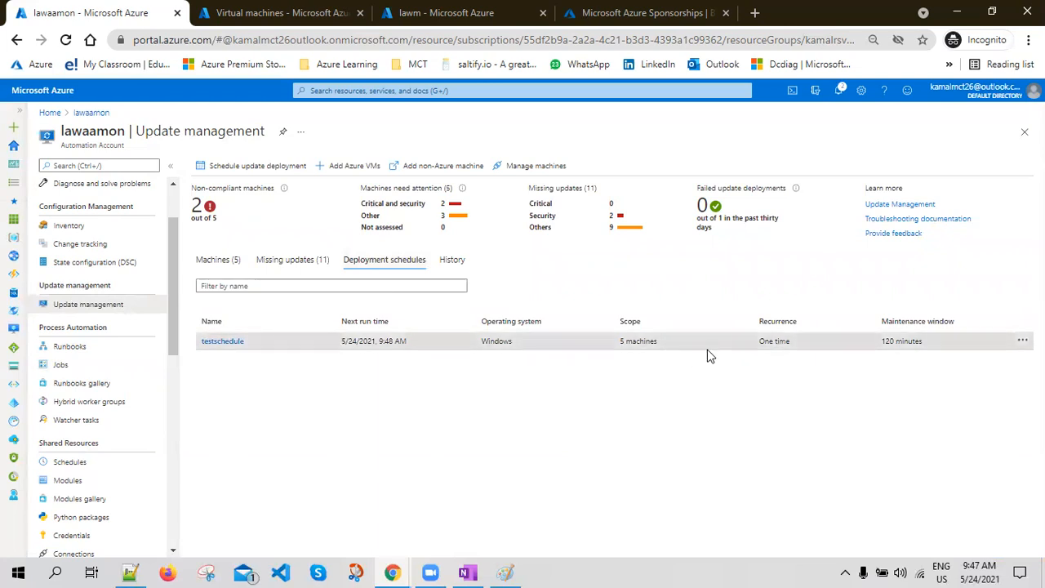
pyautogui.moveTo(413, 343); pyautogui.dragTo(350, 344)
pyautogui.click(344, 344)
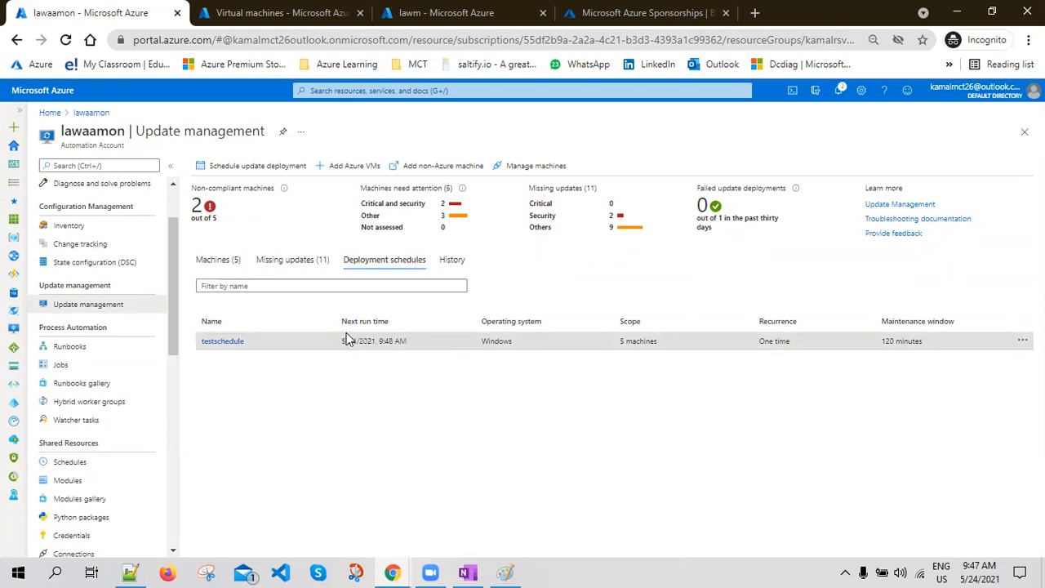
pyautogui.click(454, 259)
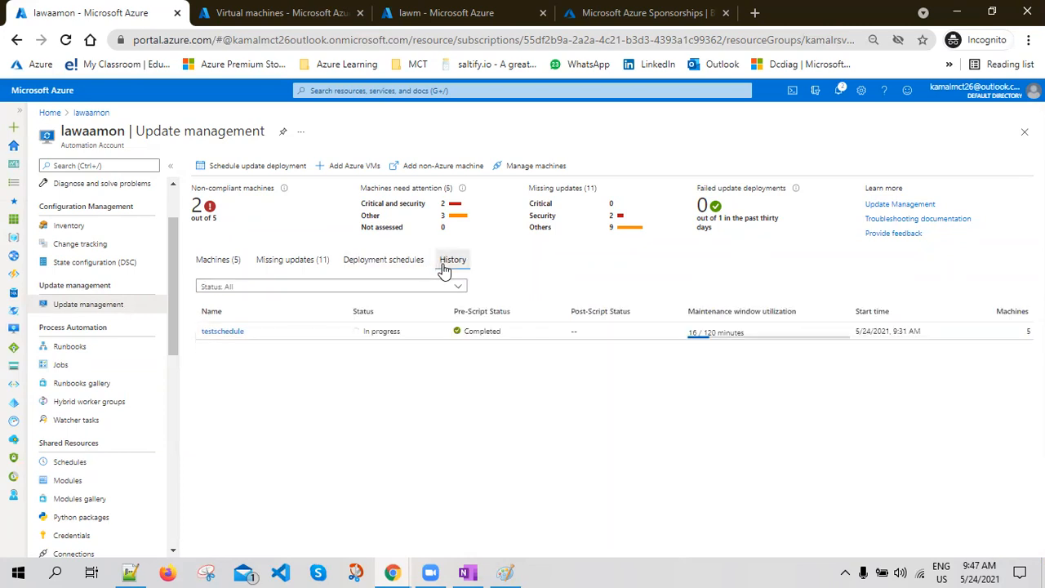
pyautogui.click(380, 261)
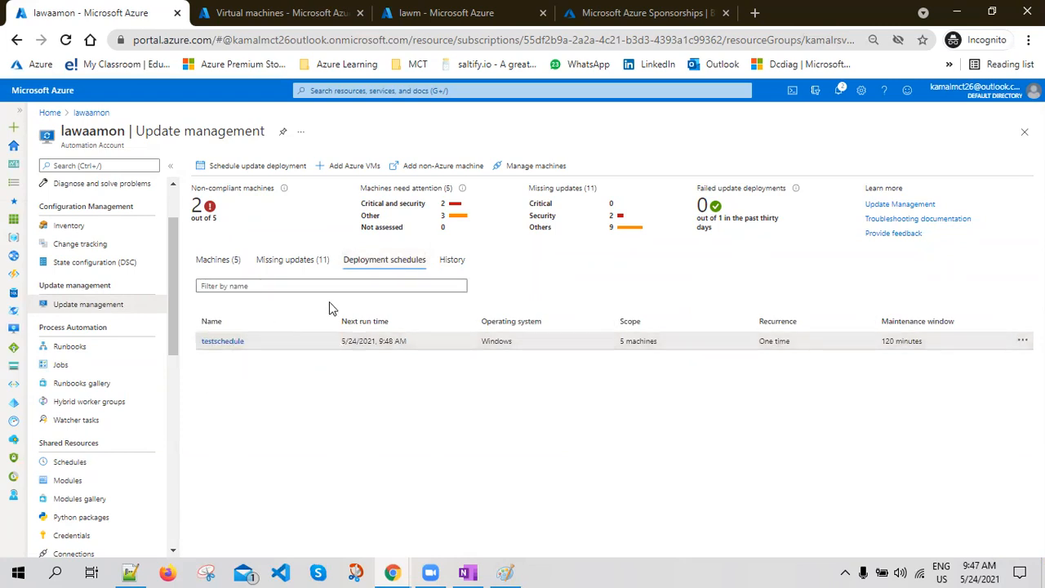
pyautogui.click(452, 262)
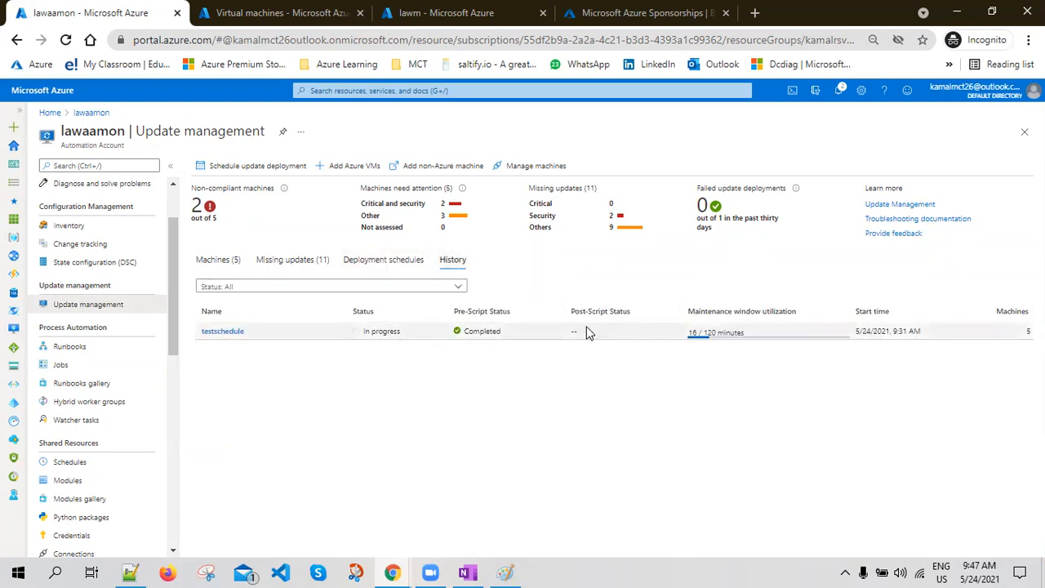
pyautogui.click(227, 332)
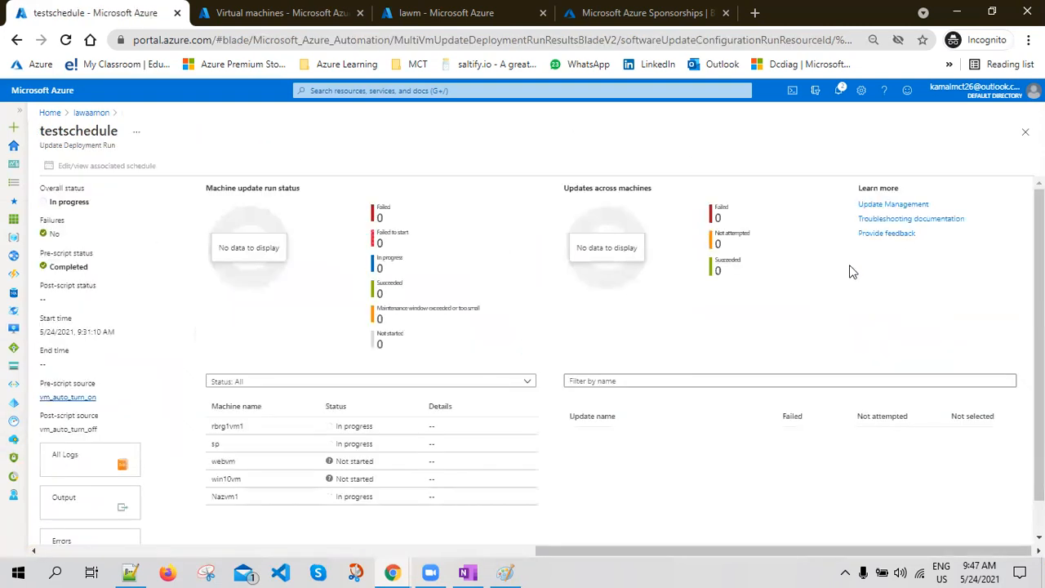
# Check the per-machine update results for rbrg1vm1 and sp, ending on Nazvm1.
pyautogui.click(252, 426)
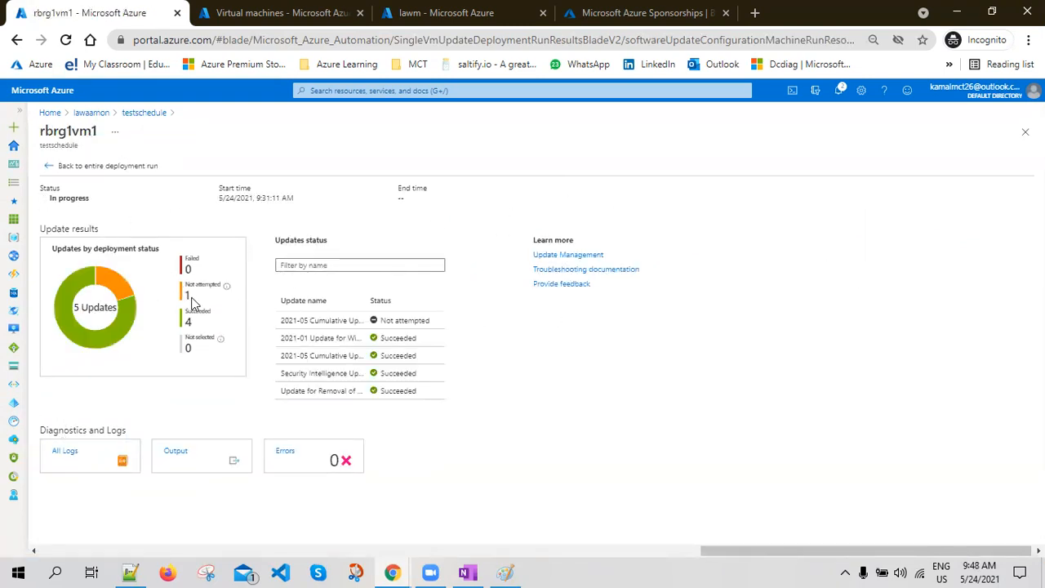
pyautogui.click(154, 114)
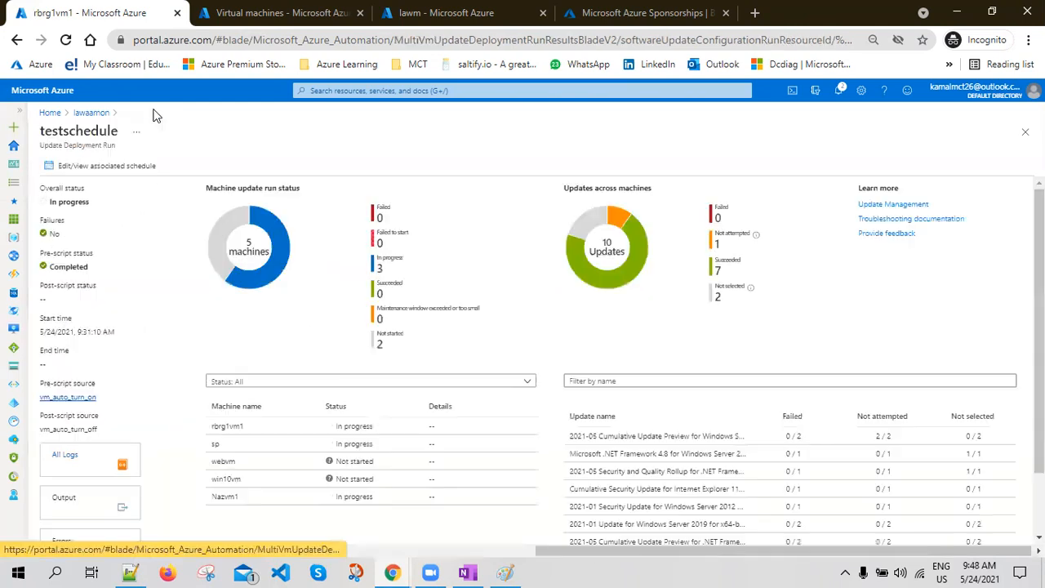
pyautogui.click(236, 458)
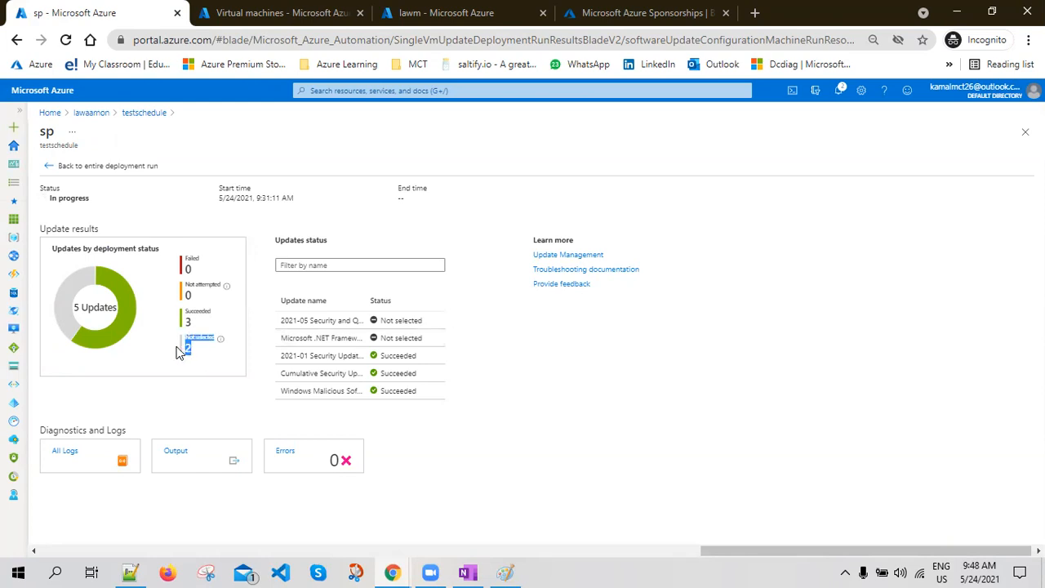
pyautogui.click(140, 114)
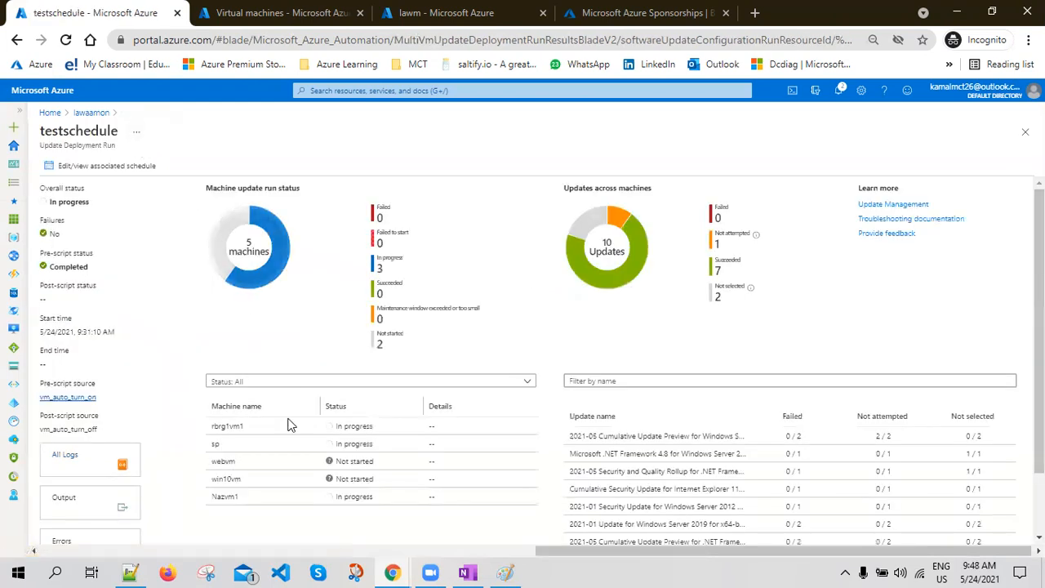
pyautogui.click(236, 500)
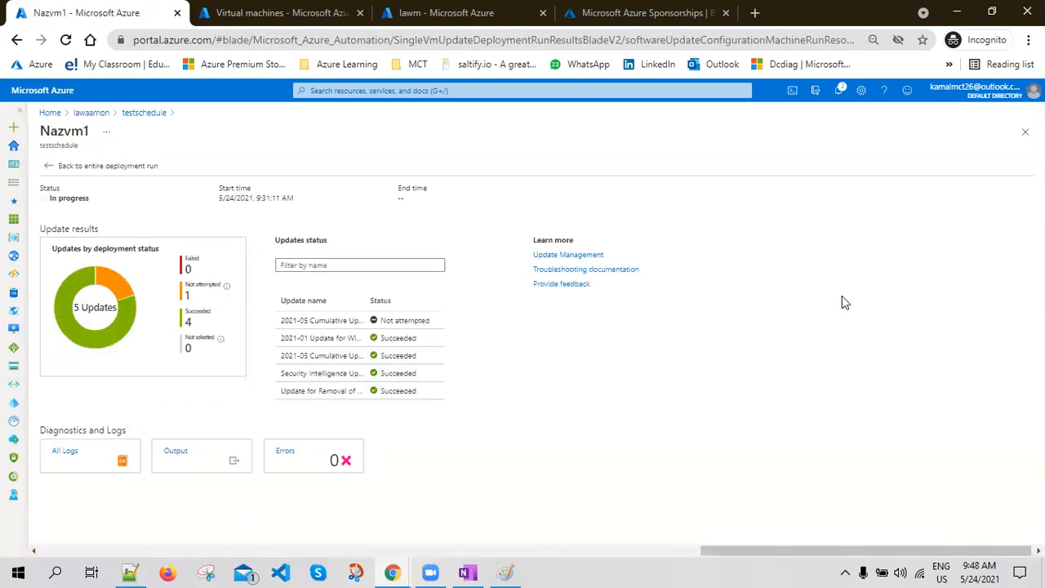
# Open Nazvm1's latest installing log entry and highlight the KB5003217 update number.
pyautogui.click(70, 460)
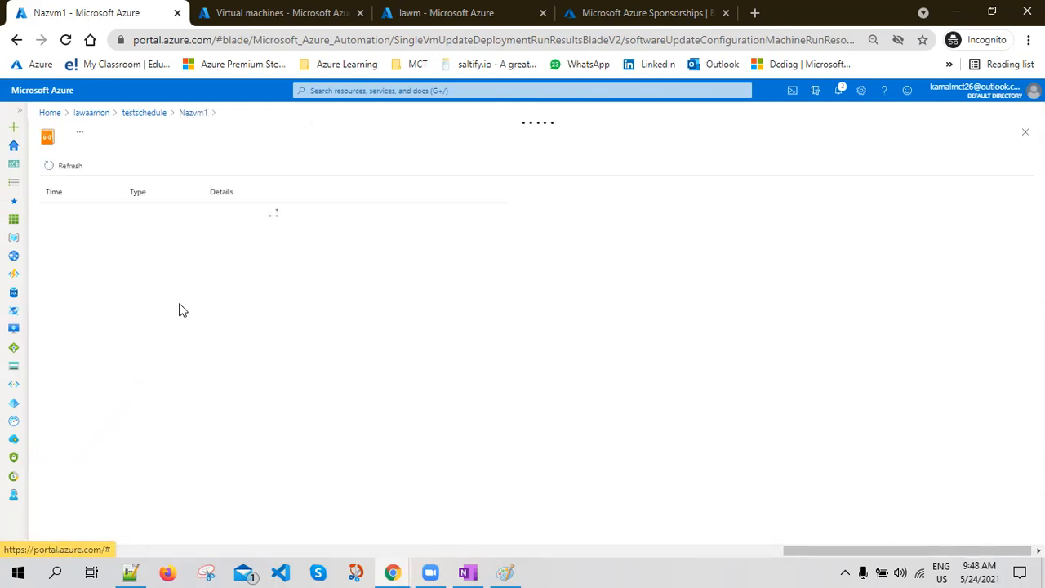
pyautogui.scroll(-5, 196, 506)
pyautogui.scroll(-10, 196, 506)
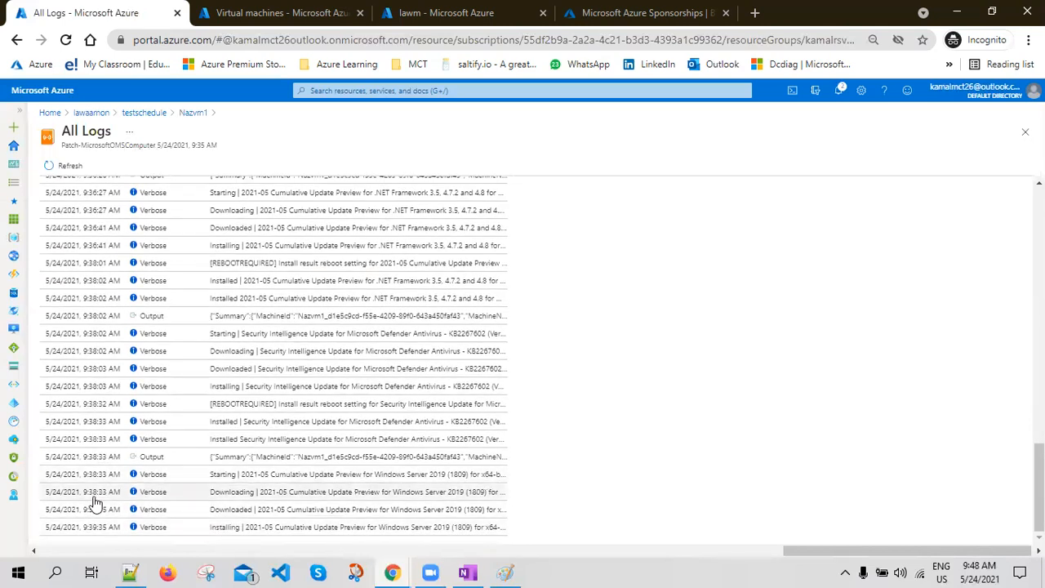
pyautogui.click(219, 529)
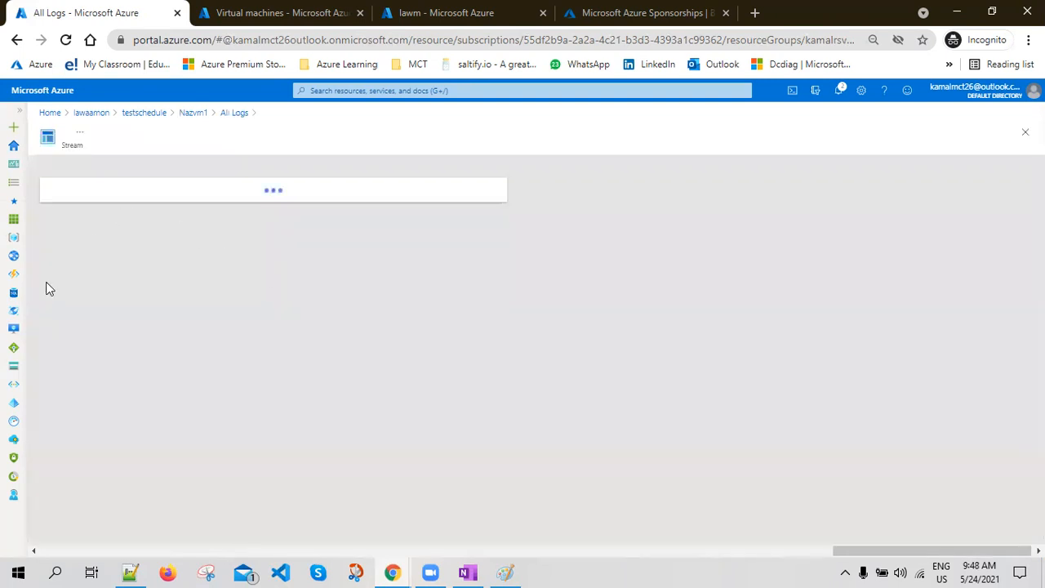
pyautogui.moveTo(106, 200); pyautogui.dragTo(481, 201)
pyautogui.doubleClick(481, 199)
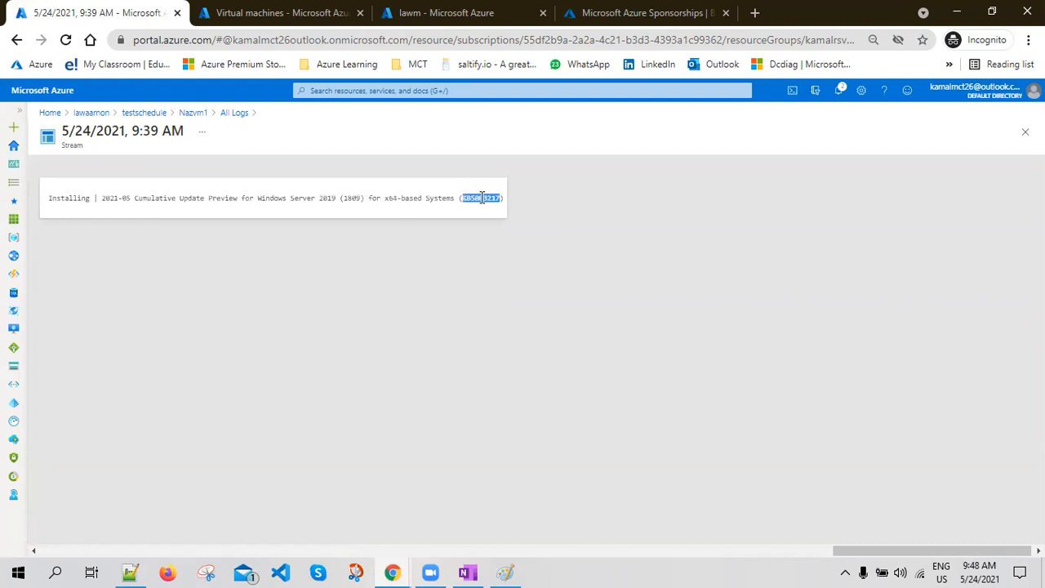
# Navigate back through the breadcrumbs to the lawaamon Update management page.
pyautogui.click(236, 113)
pyautogui.click(196, 112)
pyautogui.click(151, 112)
pyautogui.click(88, 112)
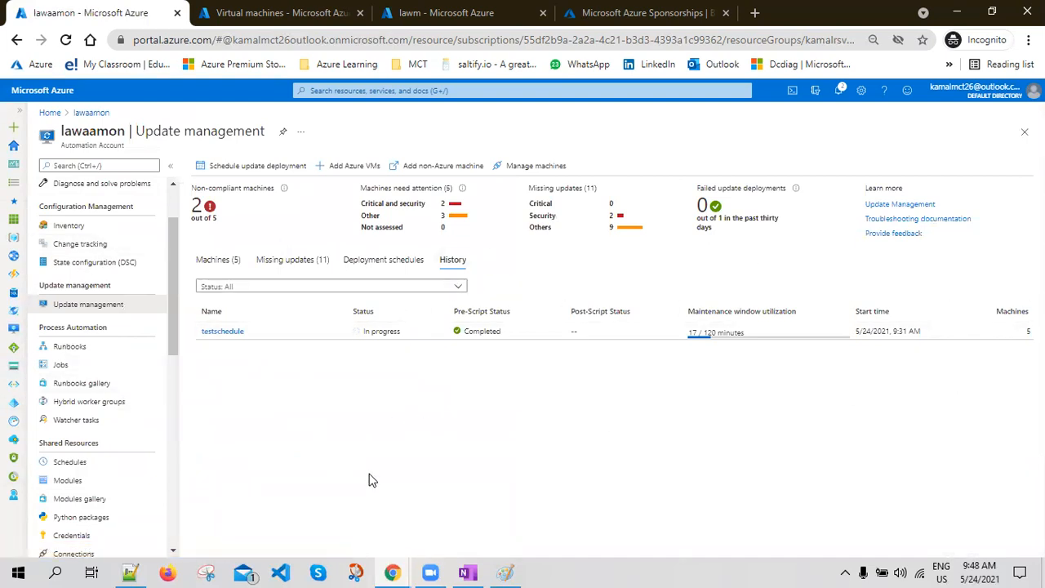
# Reload the portal and reopen the deployment History to see the new testschedule run.
pyautogui.moveTo(405, 570)
pyautogui.click(345, 269)
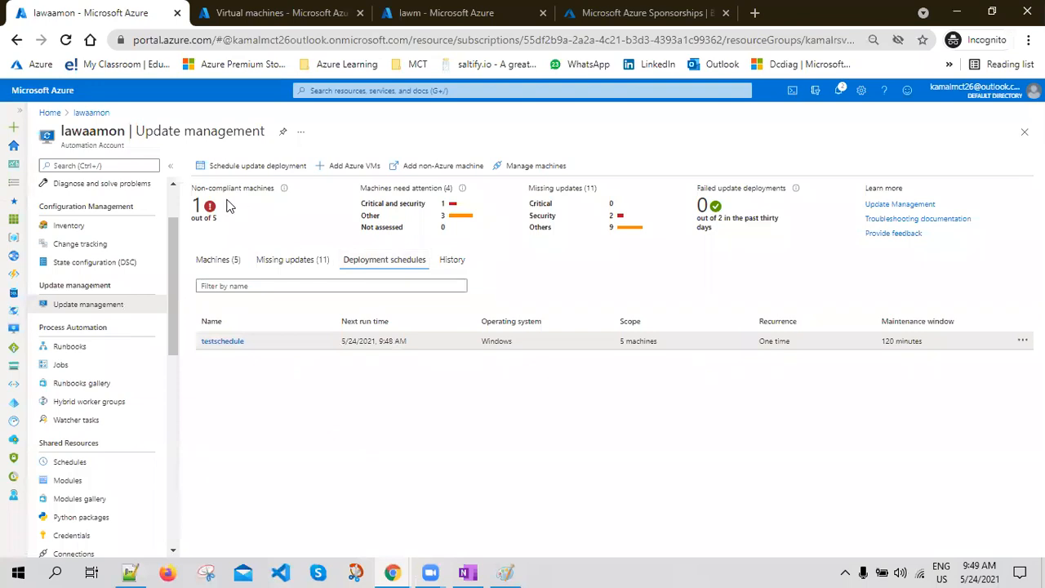
pyautogui.click(65, 40)
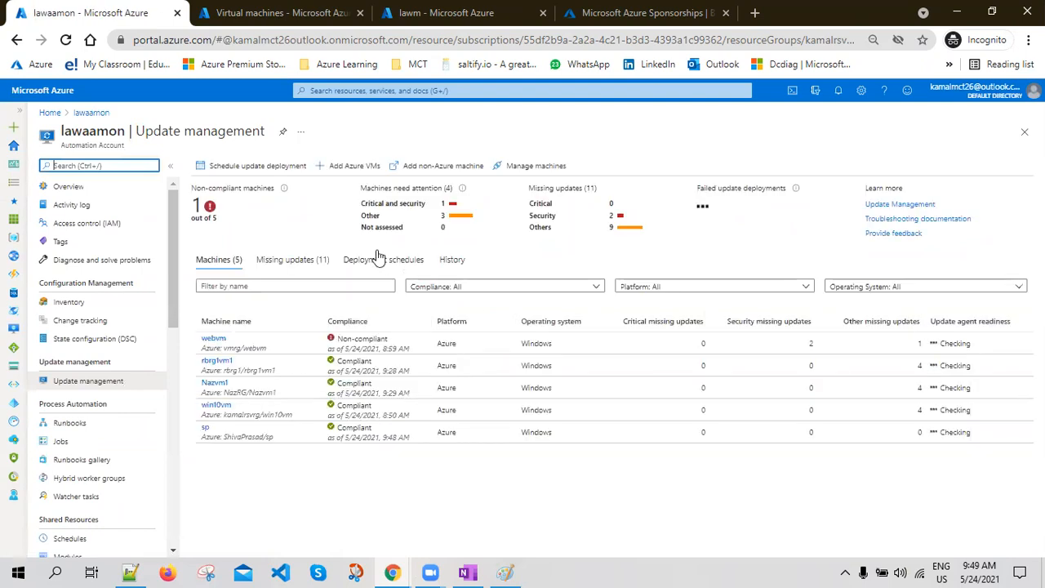
pyautogui.click(372, 256)
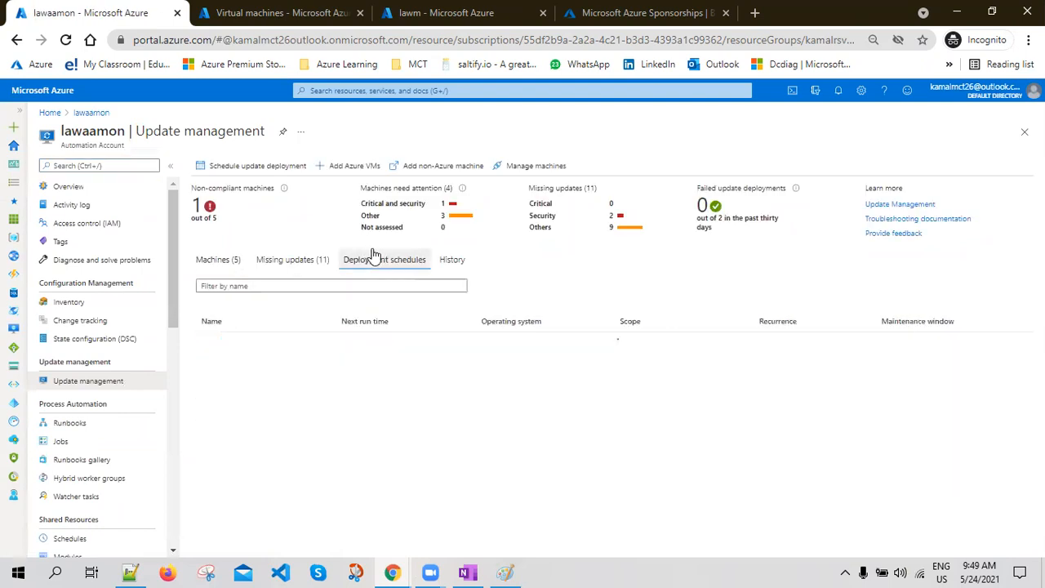
pyautogui.click(449, 270)
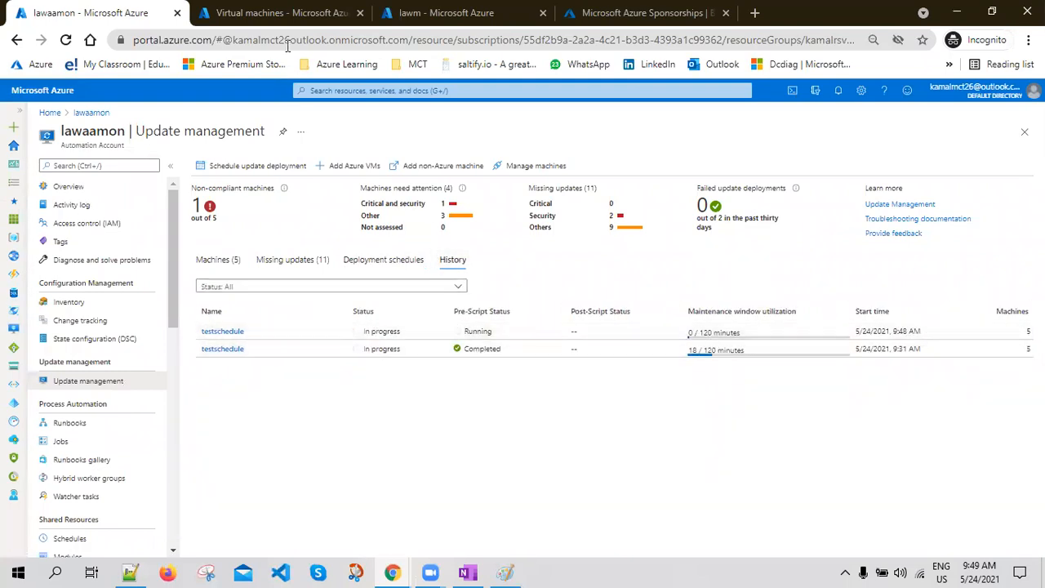
# Highlight the new run's Running pre-script status, then switch to the Virtual machines tab.
pyautogui.doubleClick(474, 331)
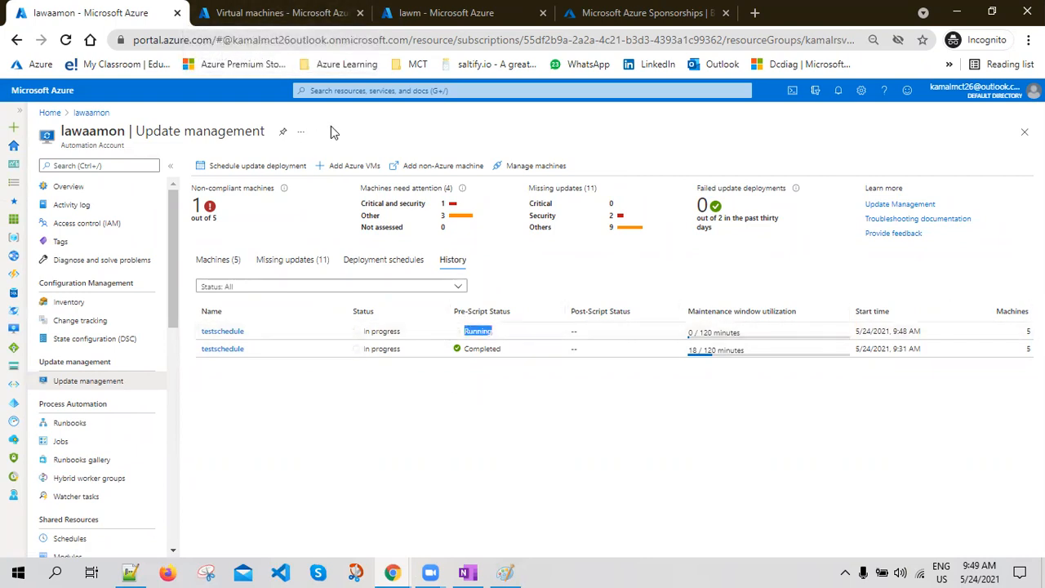
pyautogui.click(472, 394)
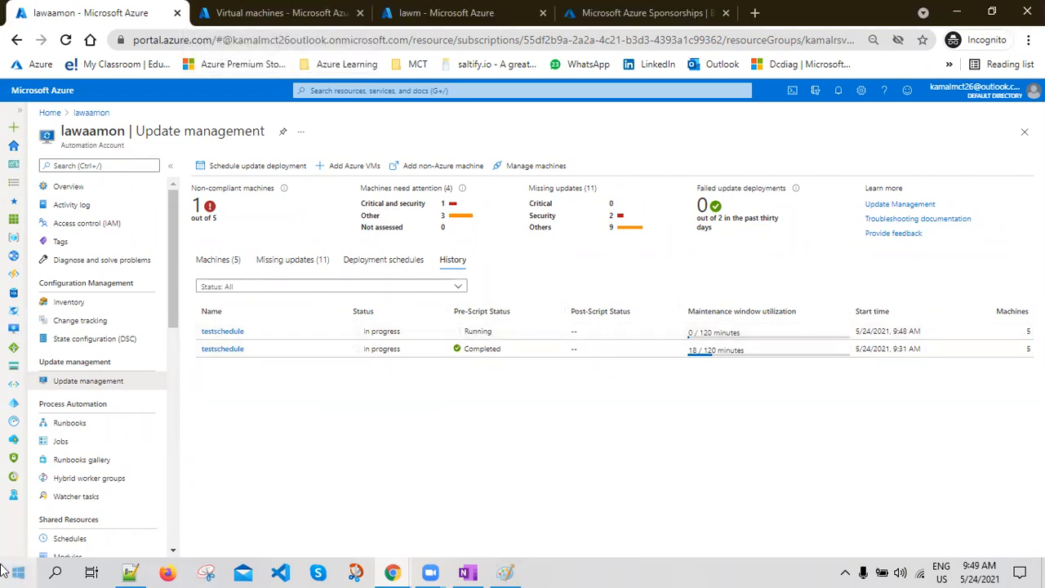
pyautogui.doubleClick(478, 331)
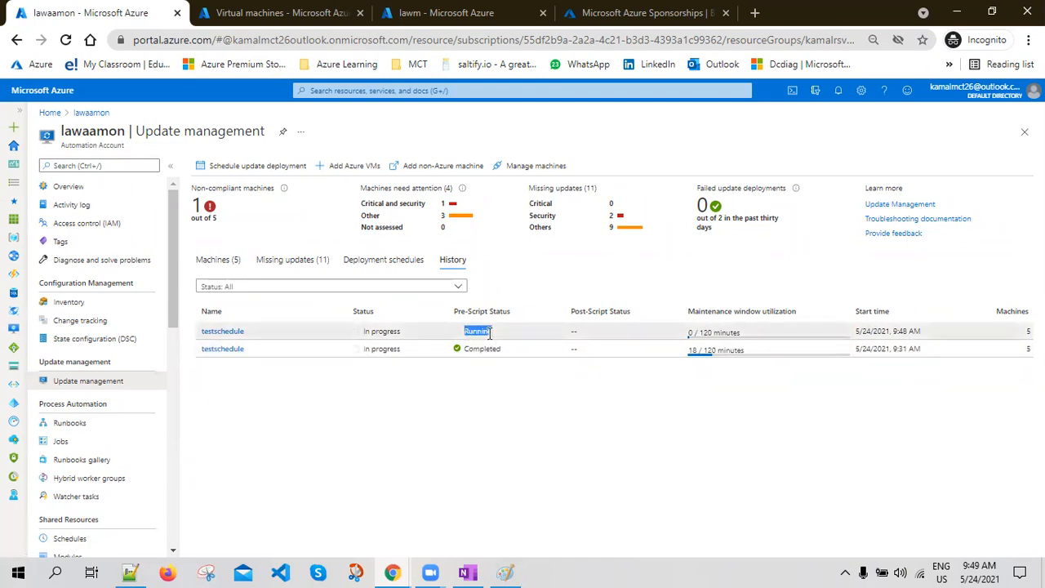
pyautogui.click(244, 12)
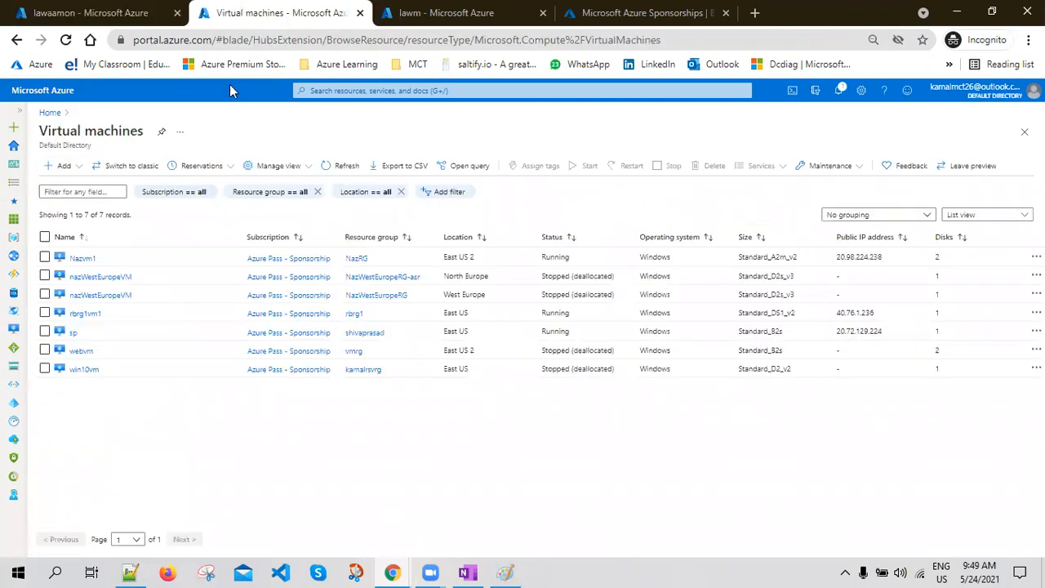
# Refresh the Virtual machines list and note win10vm's Unknown status.
pyautogui.click(330, 169)
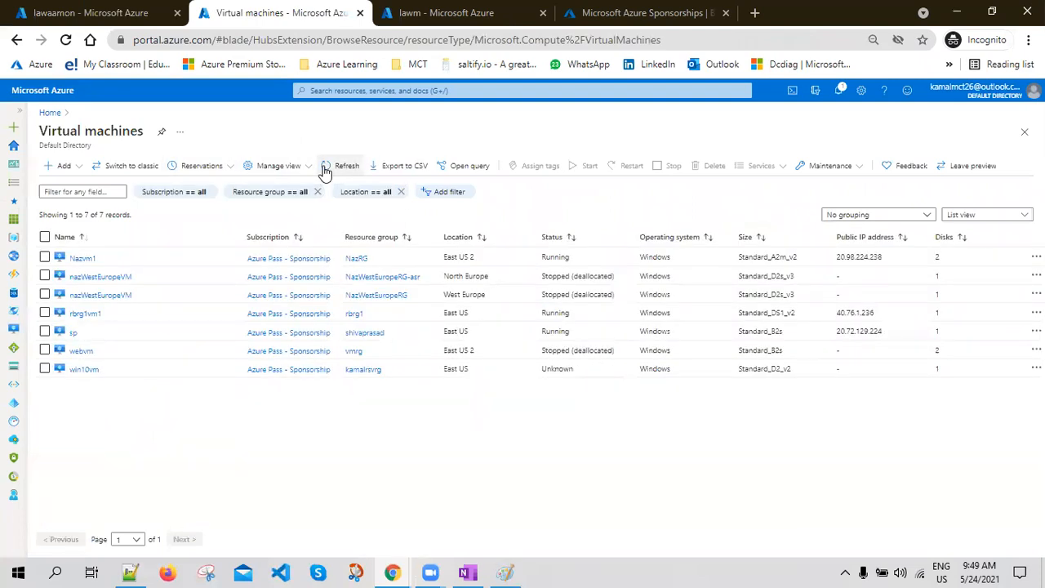
pyautogui.moveTo(576, 371); pyautogui.dragTo(536, 374)
pyautogui.click(537, 374)
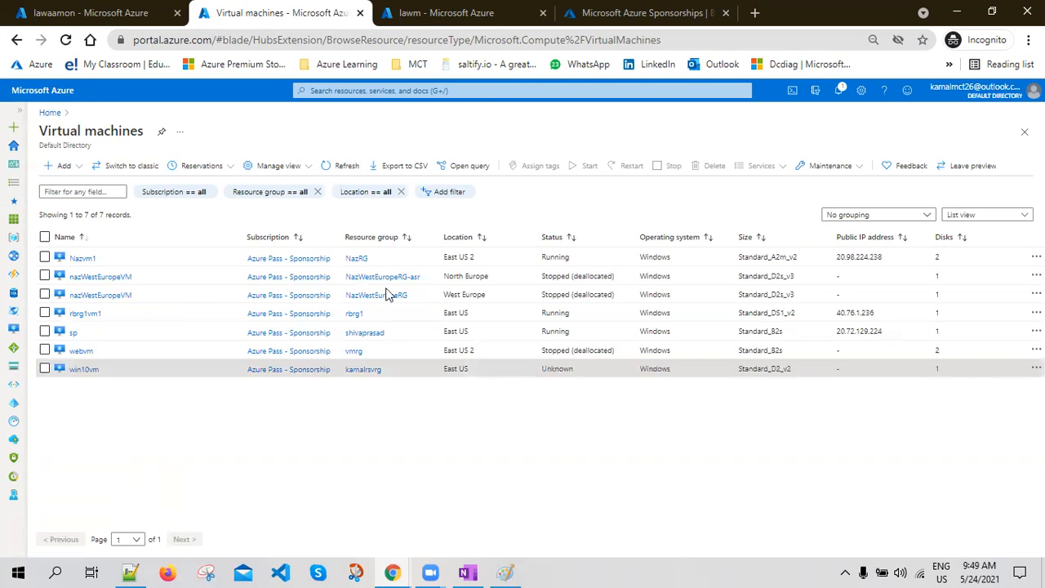
# Open the new 9:48 testschedule run and its vm_auto_turn_on pre-script job.
pyautogui.click(66, 15)
pyautogui.click(206, 332)
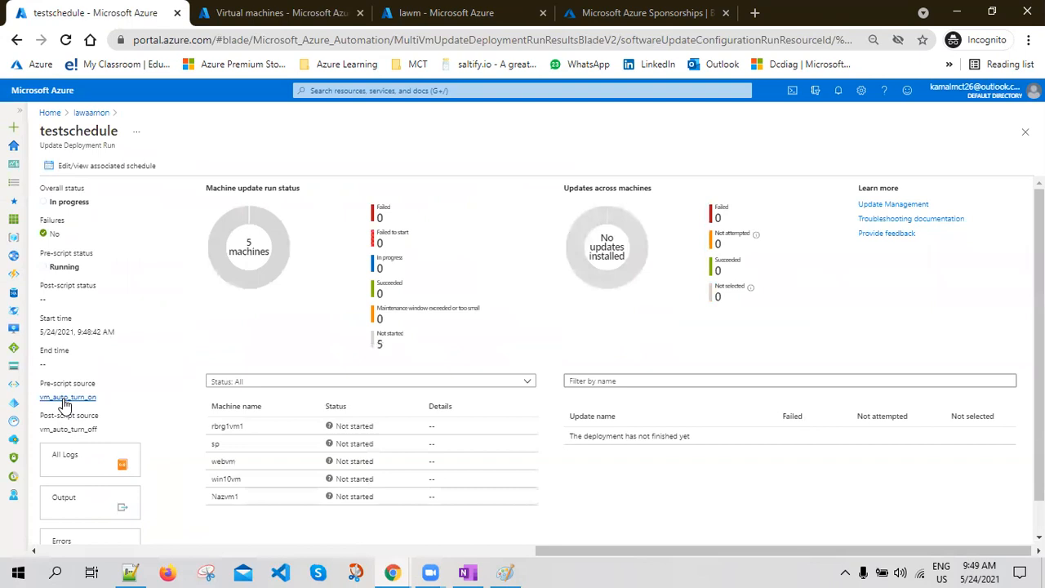
pyautogui.click(66, 400)
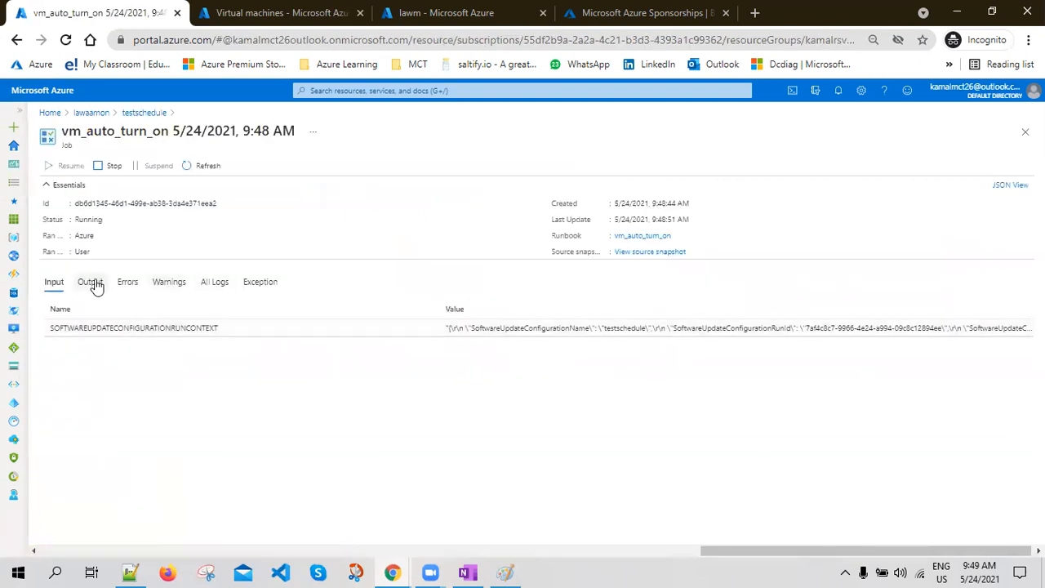
# Read the pre-script job output about running machines, the webvm start and waiting lines.
pyautogui.click(91, 283)
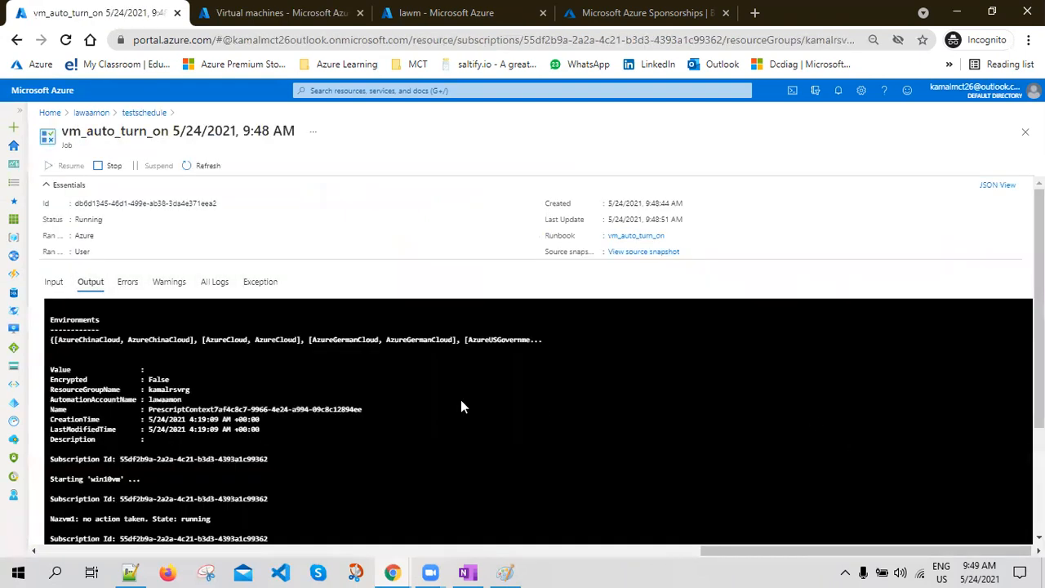
pyautogui.scroll(-3, 216, 473)
pyautogui.moveTo(141, 367); pyautogui.dragTo(231, 473)
pyautogui.click(176, 287)
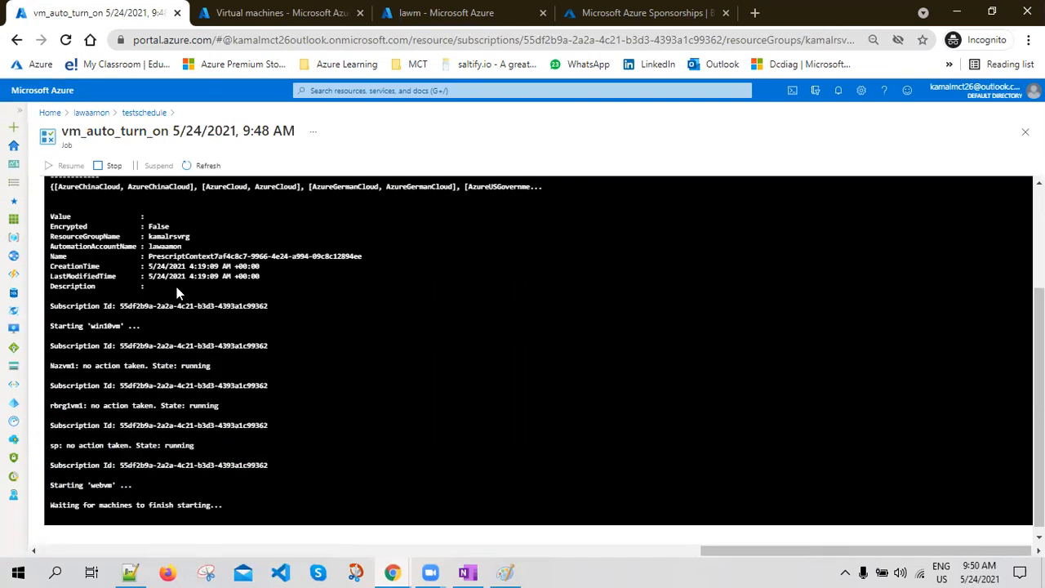
pyautogui.moveTo(50, 485); pyautogui.dragTo(120, 485)
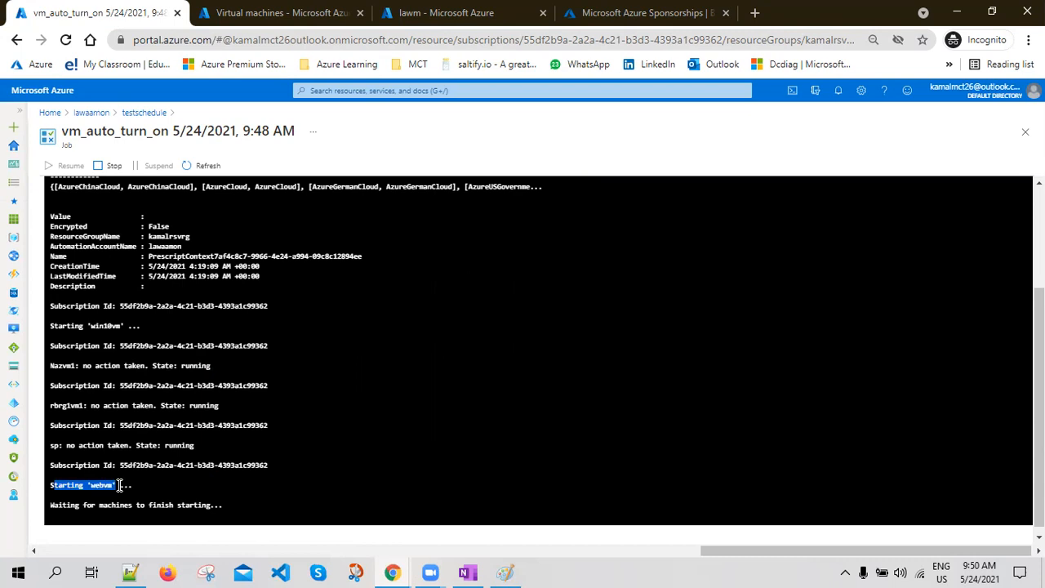
pyautogui.click(64, 498)
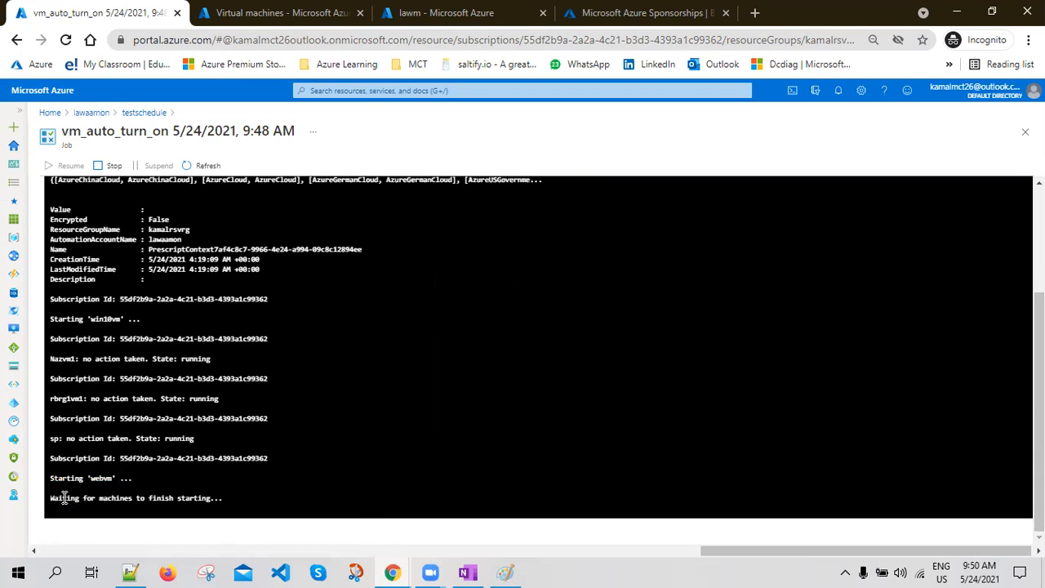
pyautogui.moveTo(59, 499); pyautogui.dragTo(234, 500)
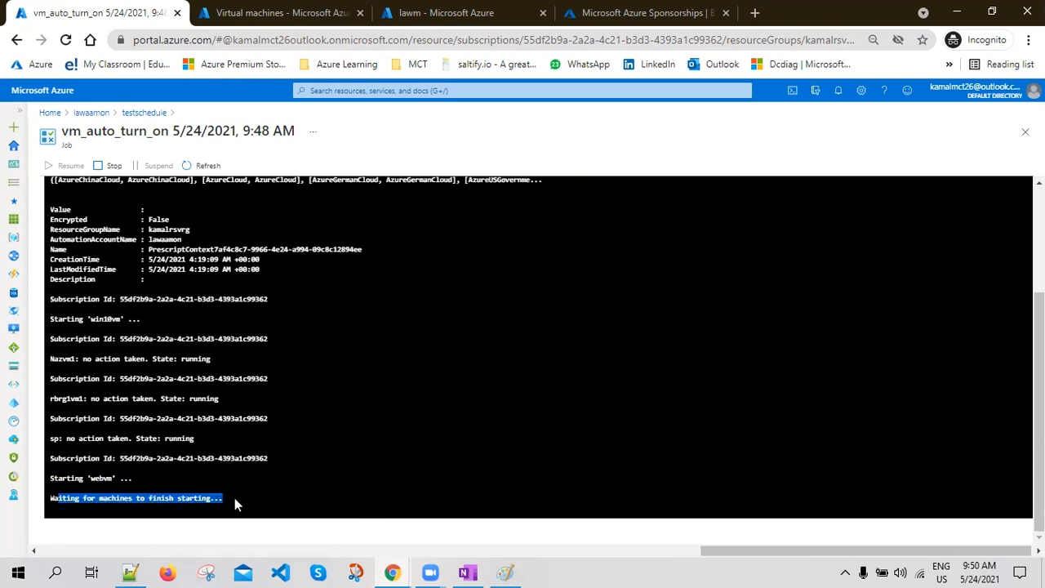
pyautogui.moveTo(52, 478); pyautogui.dragTo(241, 506)
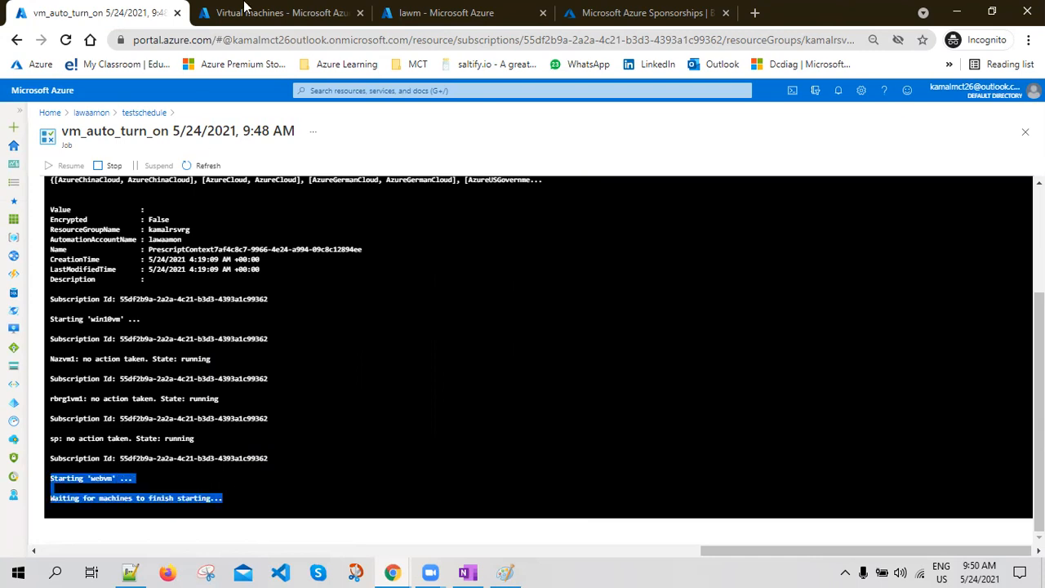
# Refresh the Virtual machines list to check the machines' statuses.
pyautogui.click(253, 12)
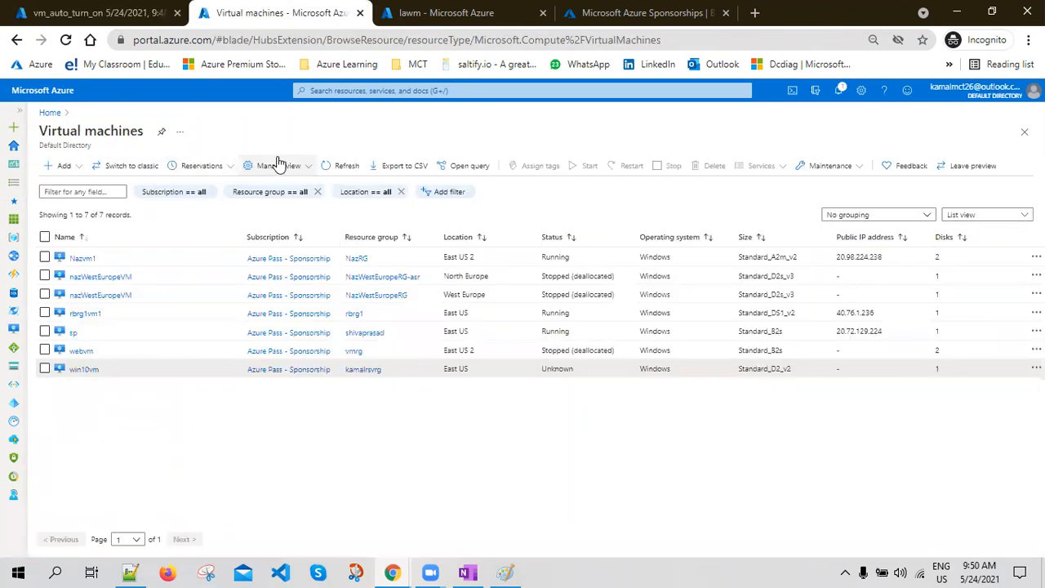
pyautogui.click(335, 167)
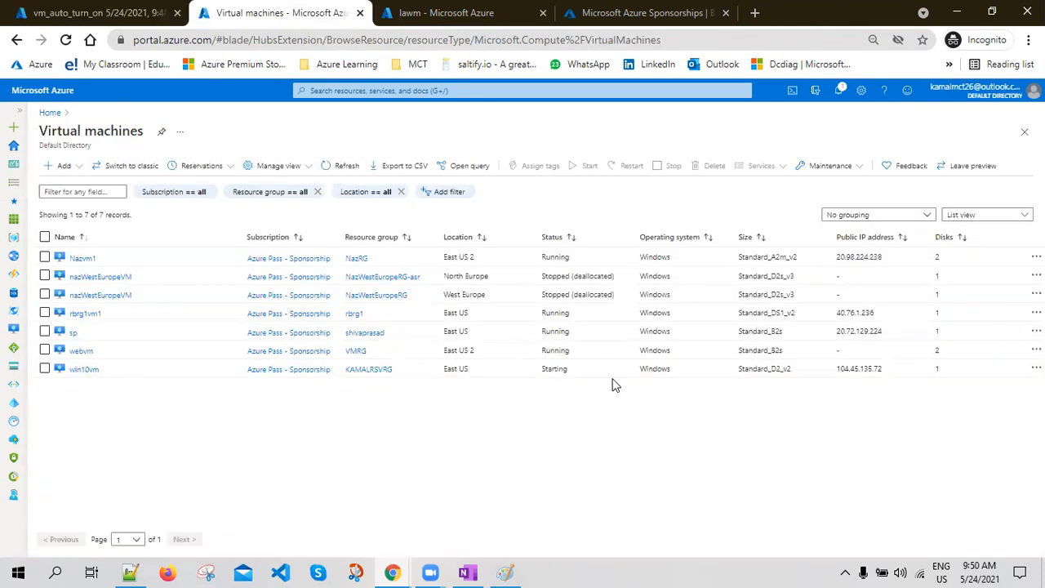
pyautogui.doubleClick(544, 350)
pyautogui.click(532, 356)
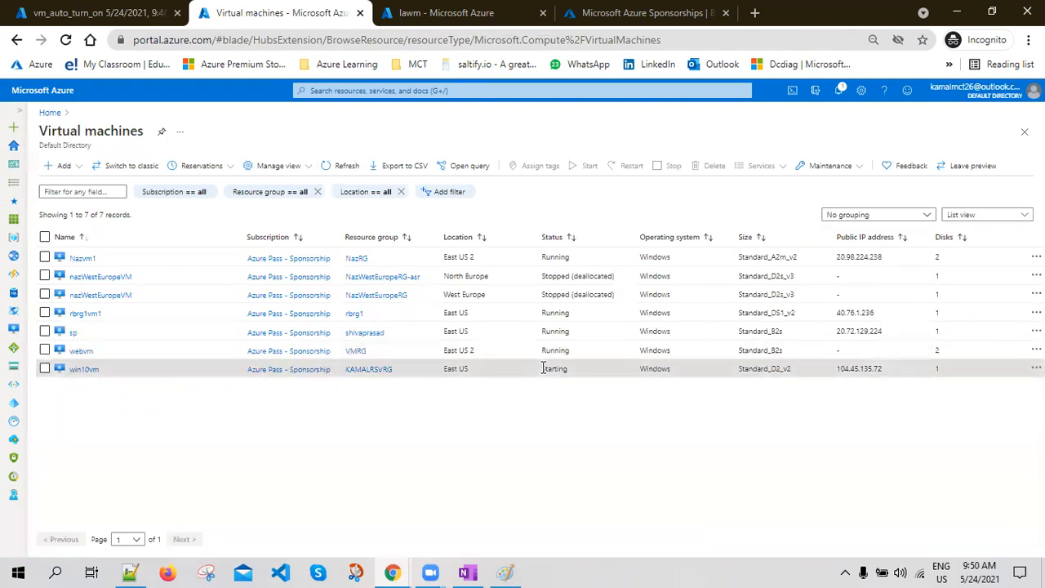
# Reopen the pre-script output to recheck the win10vm and webvm start lines, then return to Virtual machines.
pyautogui.click(436, 13)
pyautogui.click(106, 12)
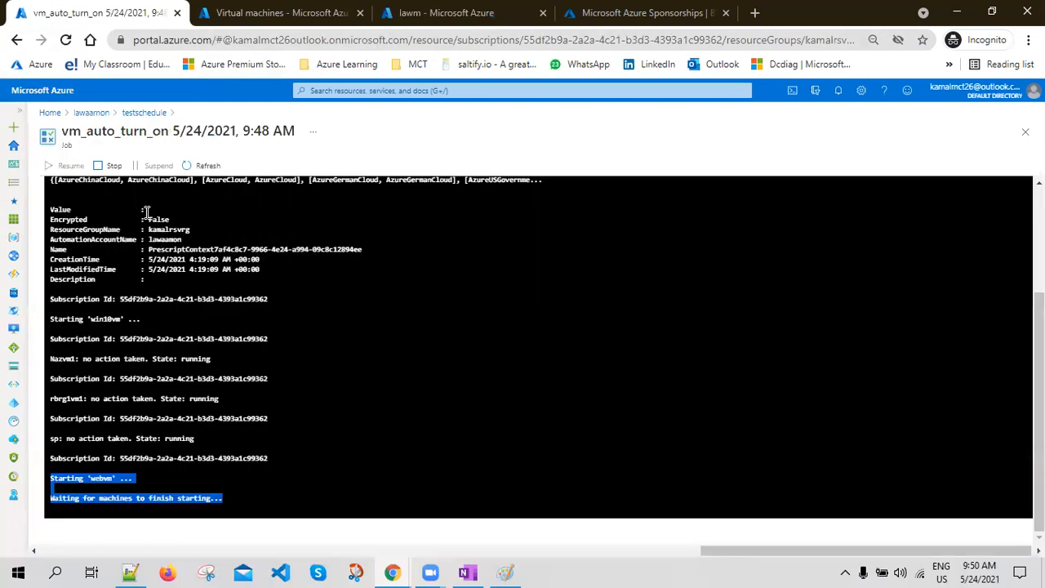
pyautogui.click(160, 112)
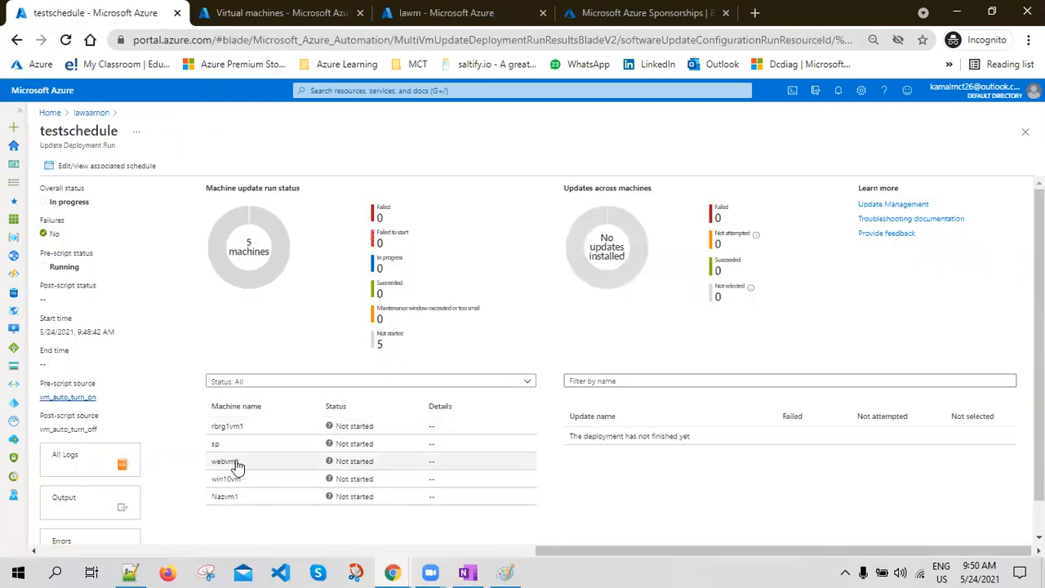
pyautogui.click(80, 397)
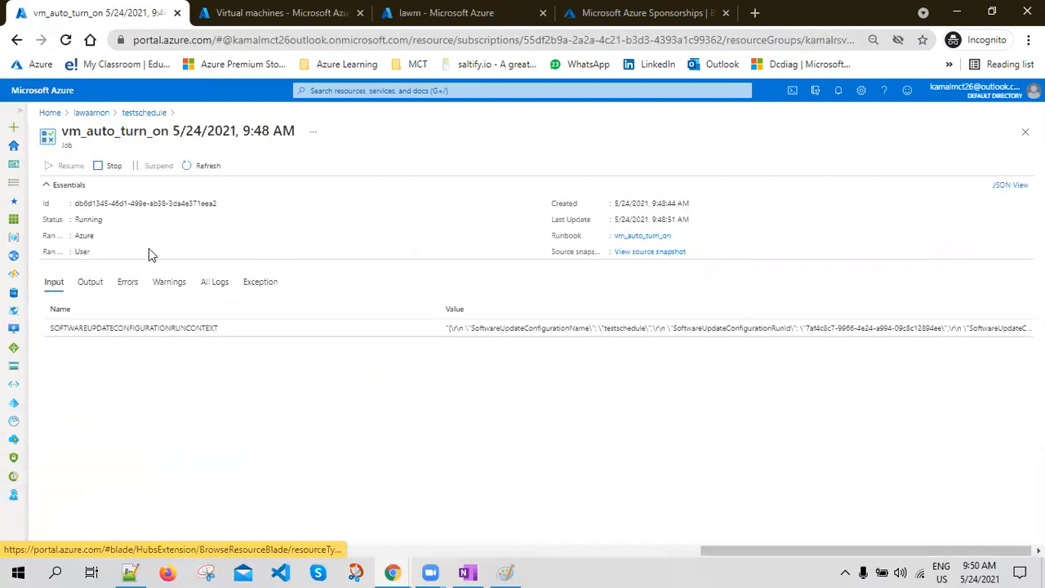
pyautogui.click(91, 282)
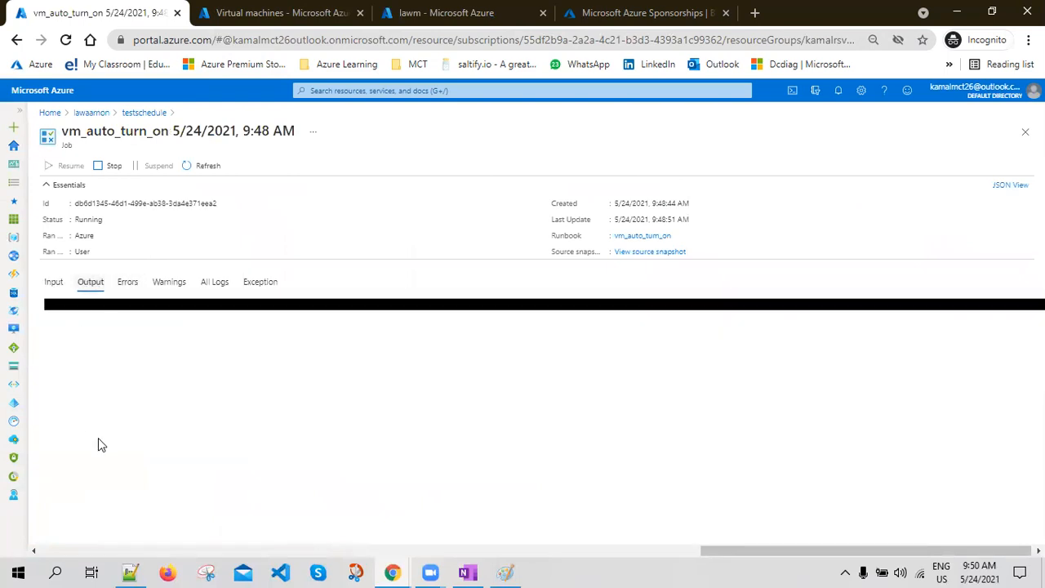
pyautogui.scroll(-2, 98, 446)
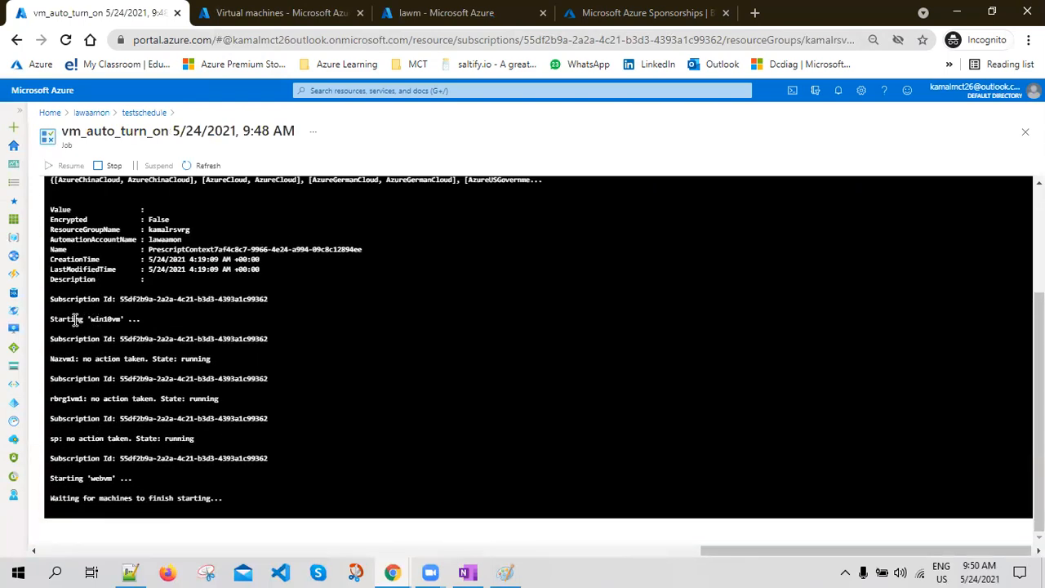
pyautogui.moveTo(62, 319); pyautogui.dragTo(163, 331)
pyautogui.moveTo(64, 479); pyautogui.dragTo(153, 485)
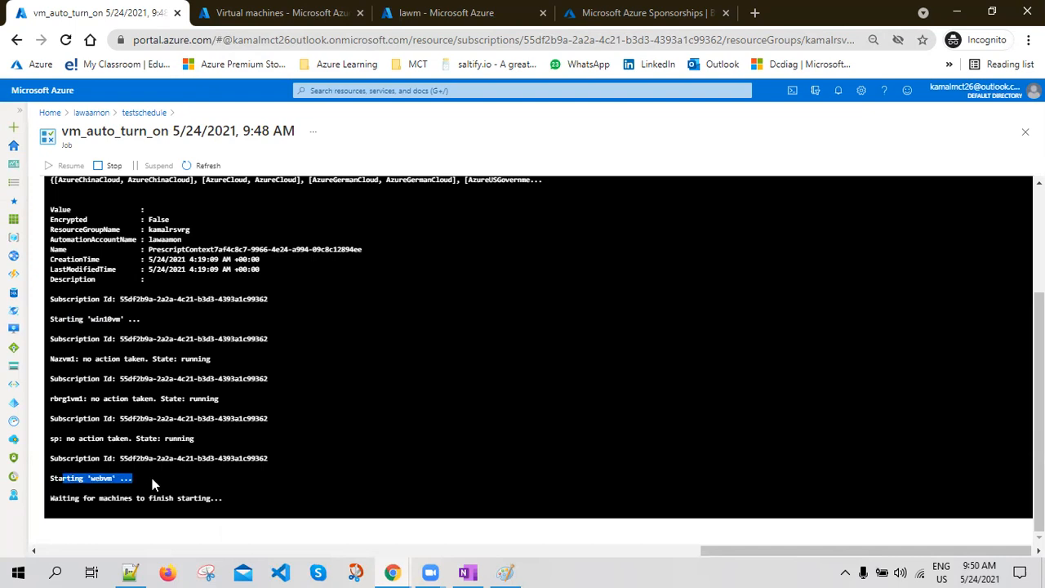
pyautogui.click(96, 493)
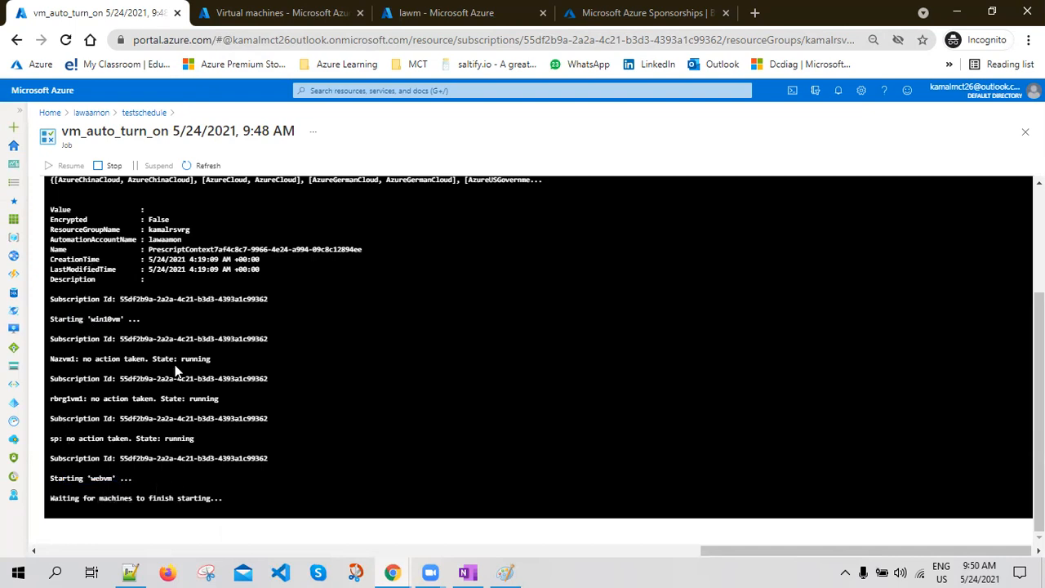
pyautogui.scroll(2, 174, 368)
pyautogui.click(233, 12)
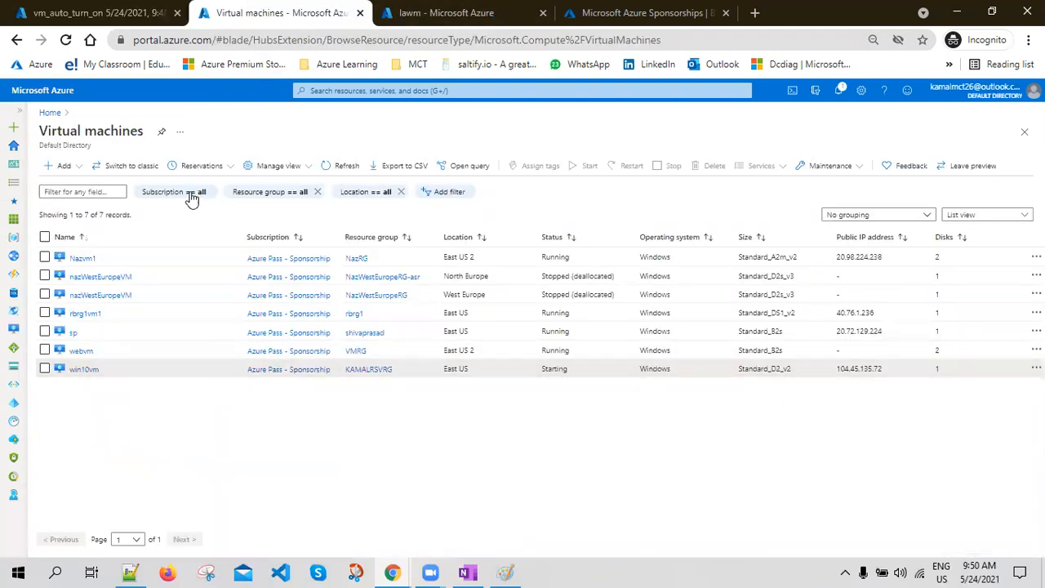
# Refresh the Virtual machines list and confirm win10vm and webvm are now running.
pyautogui.click(337, 166)
pyautogui.moveTo(589, 376); pyautogui.dragTo(537, 361)
pyautogui.click(540, 360)
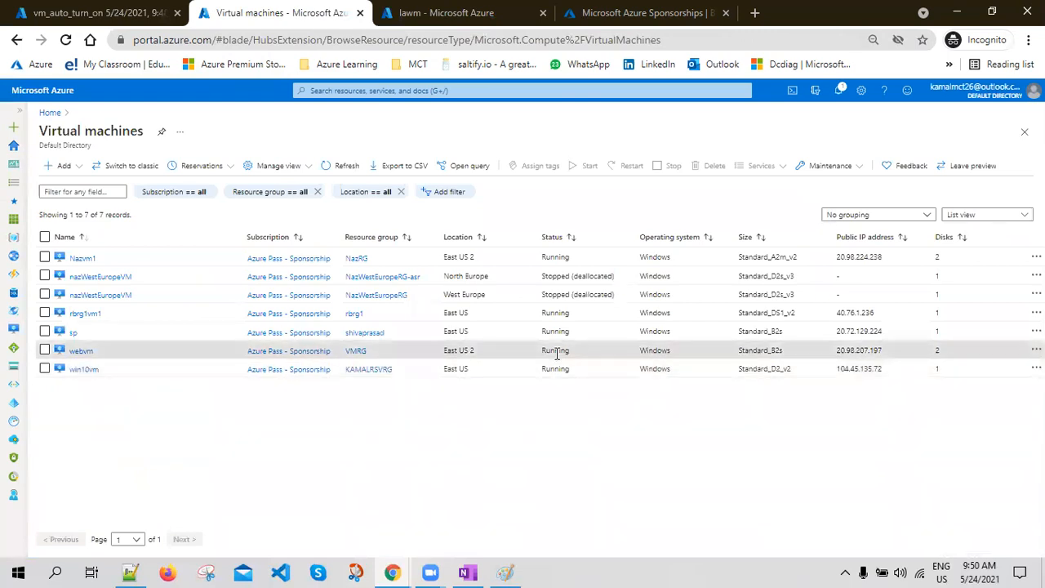
# Go up through testschedule to lawaamon Update management and view the History, showing the new run's pre-script Running.
pyautogui.click(94, 11)
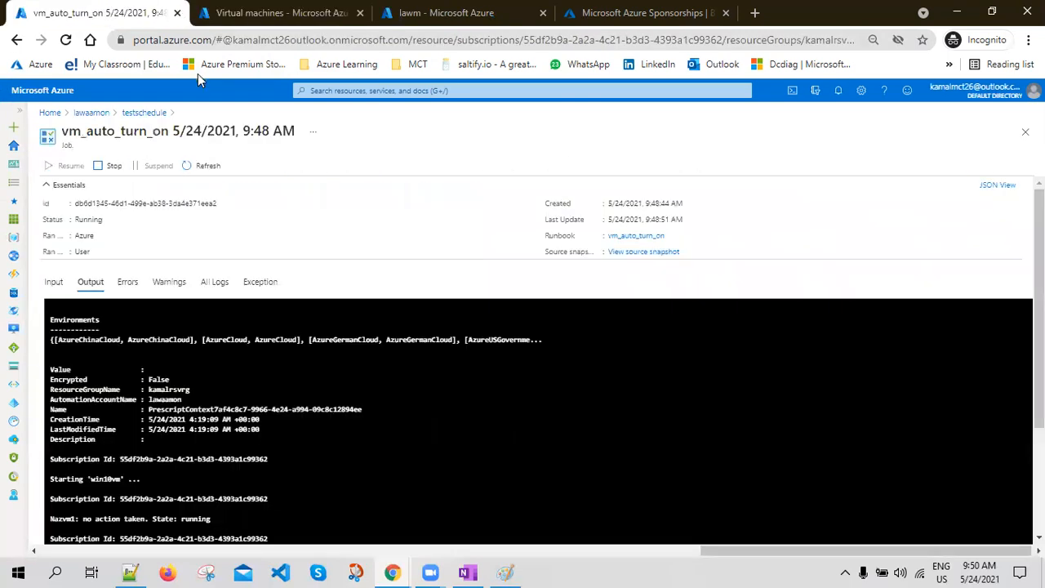
pyautogui.click(140, 117)
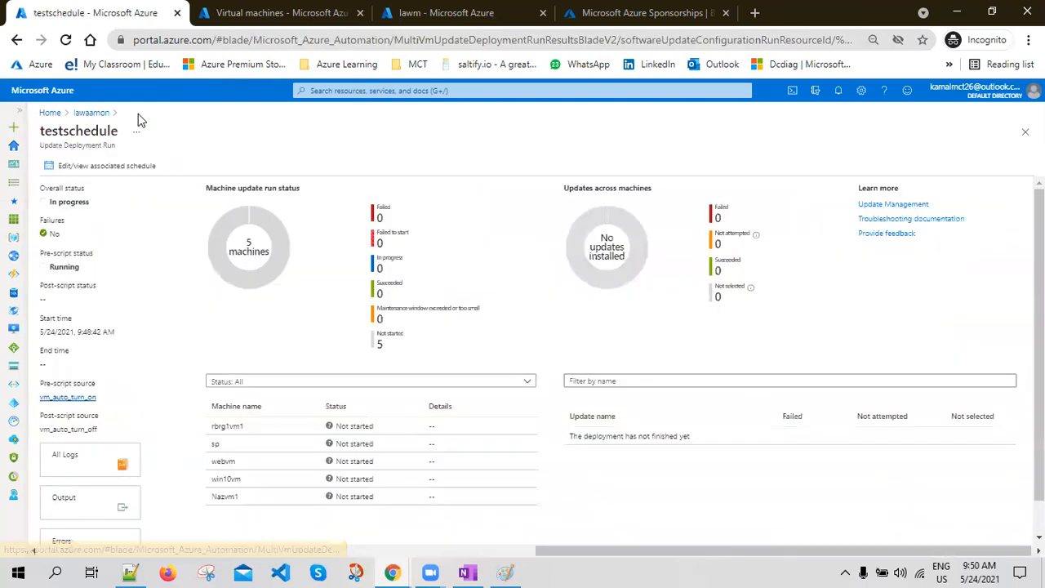
pyautogui.click(89, 113)
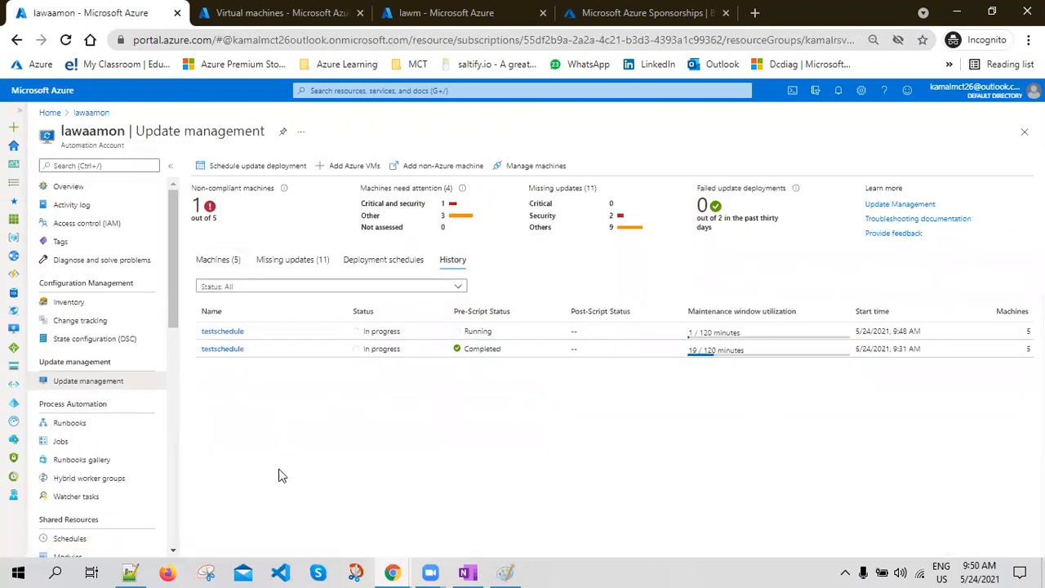
pyautogui.click(66, 40)
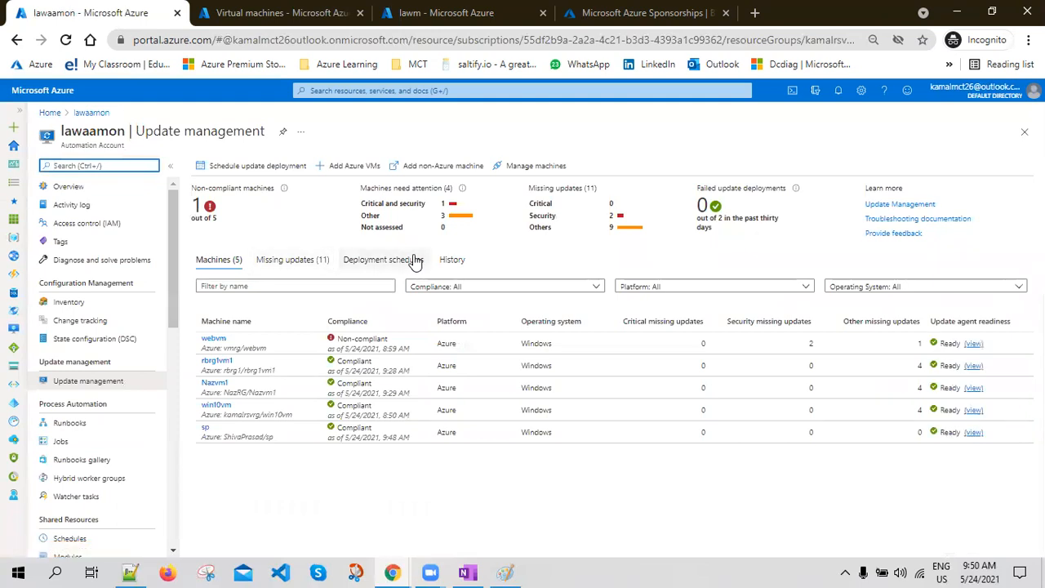
pyautogui.click(453, 260)
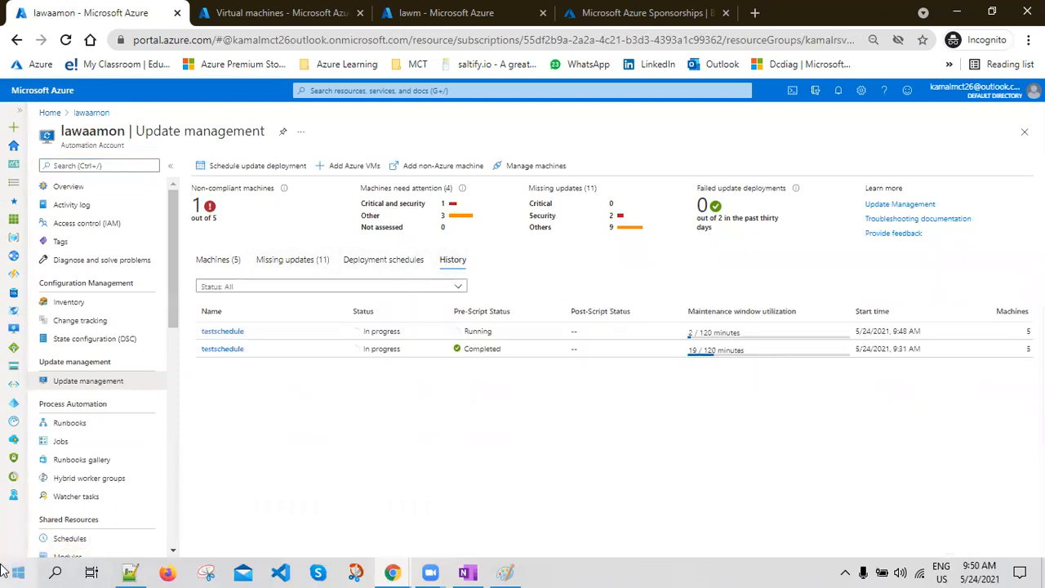
pyautogui.moveTo(467, 335); pyautogui.dragTo(506, 336)
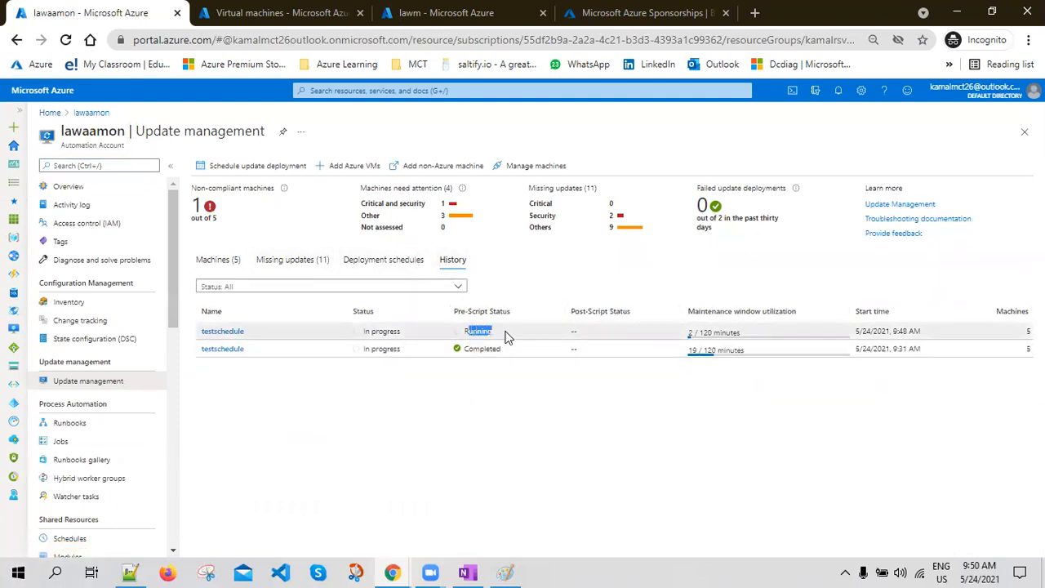
pyautogui.click(501, 332)
# Add Az.compute and Az.automation lines above the start-VMs script in the OneNote notes.
pyautogui.click(466, 572)
pyautogui.scroll(10, 490, 389)
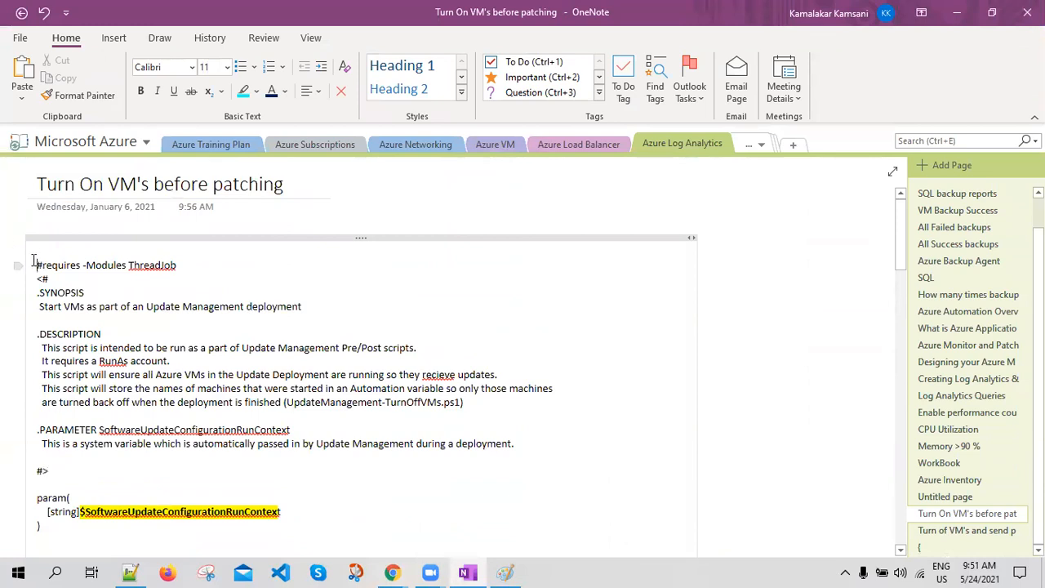
pyautogui.press('Return')
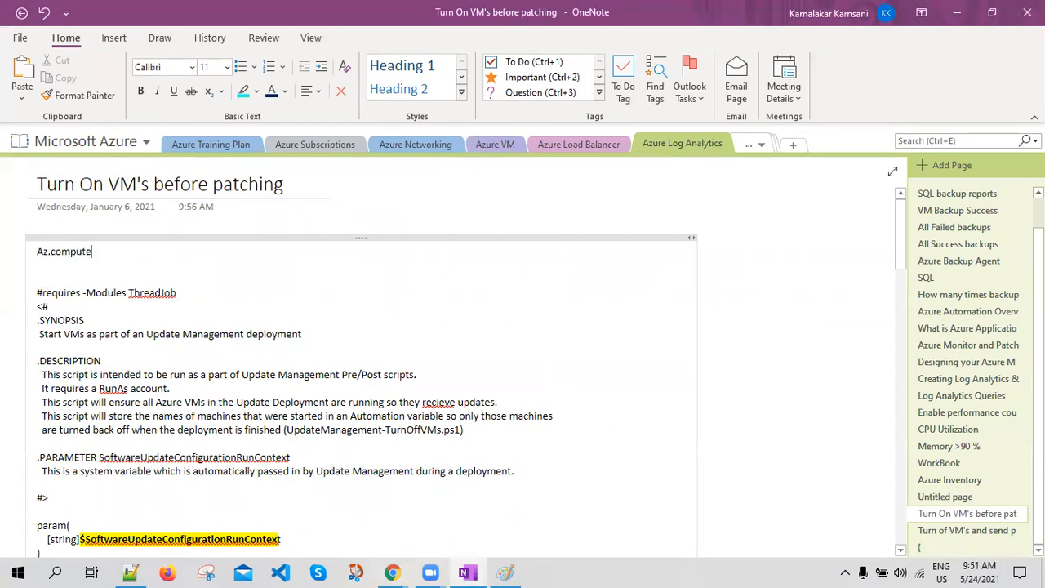
pyautogui.write('compute')
pyautogui.press('Return')
pyautogui.write('az.a')
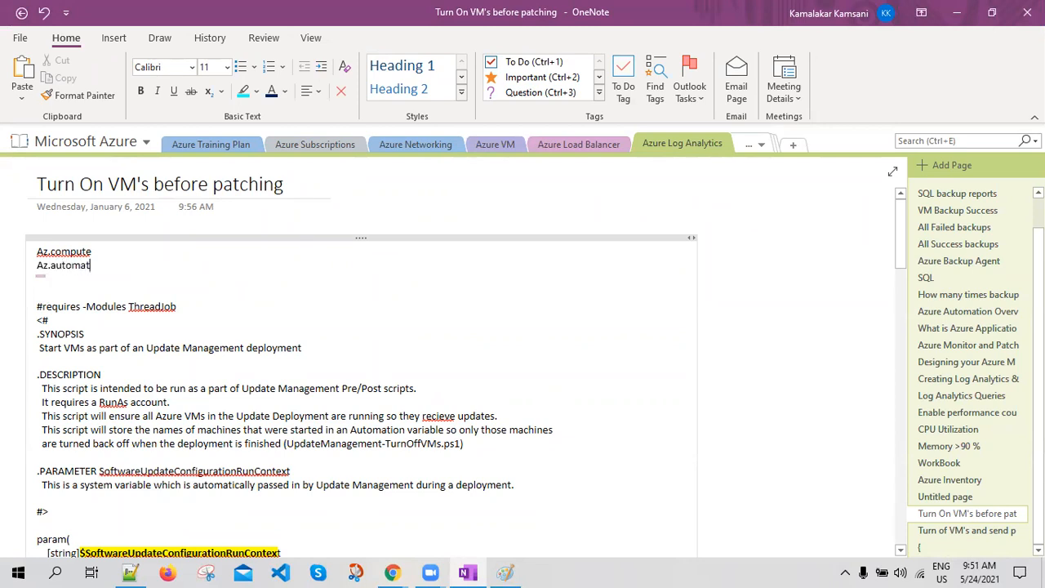
pyautogui.write('utomation')
pyautogui.press('Return')
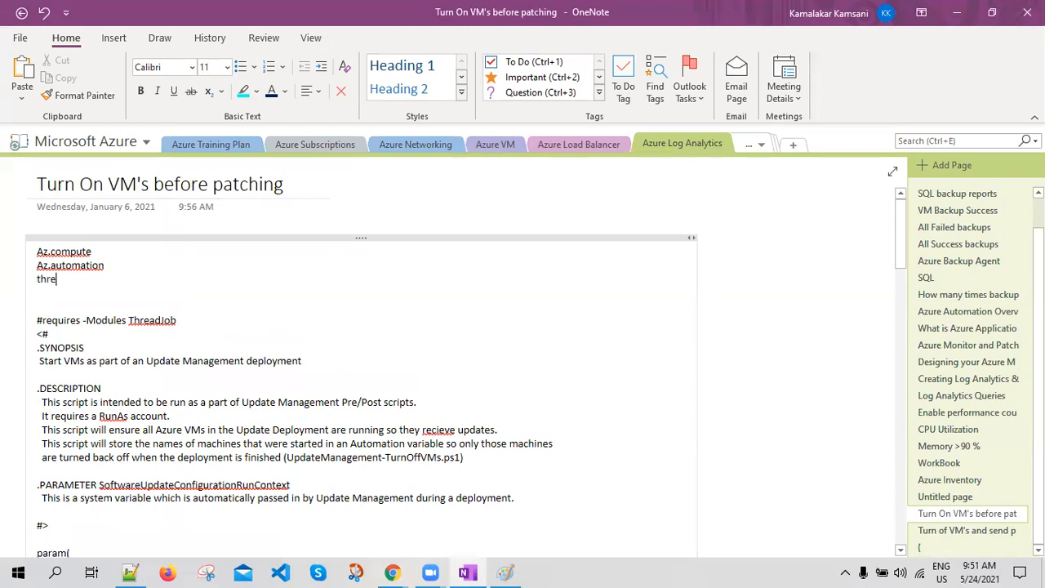
# Finish the module list with Az.accounts and Az.resources, undoing the accidentally created table.
pyautogui.write('az.a')
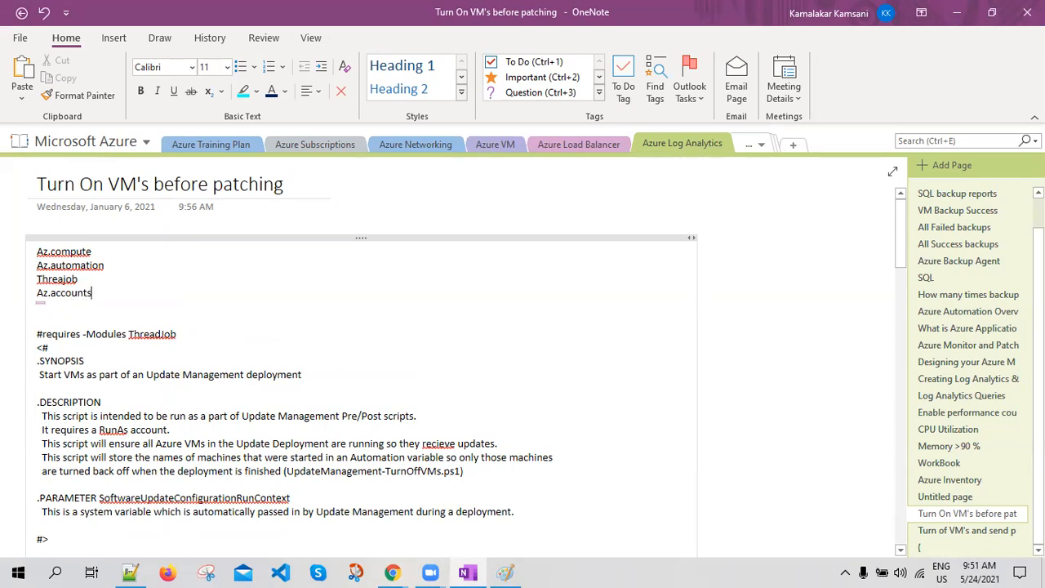
pyautogui.press('Return')
pyautogui.write('Az.resources')
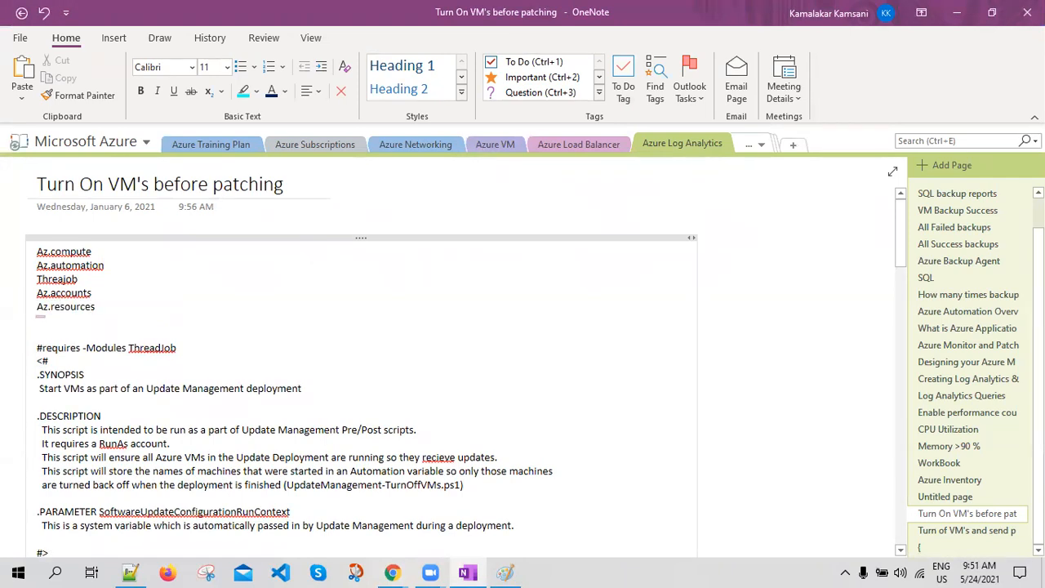
pyautogui.press('Tab')
pyautogui.hotkey('ctrl', 'z')
pyautogui.moveTo(94, 308); pyautogui.dragTo(35, 251)
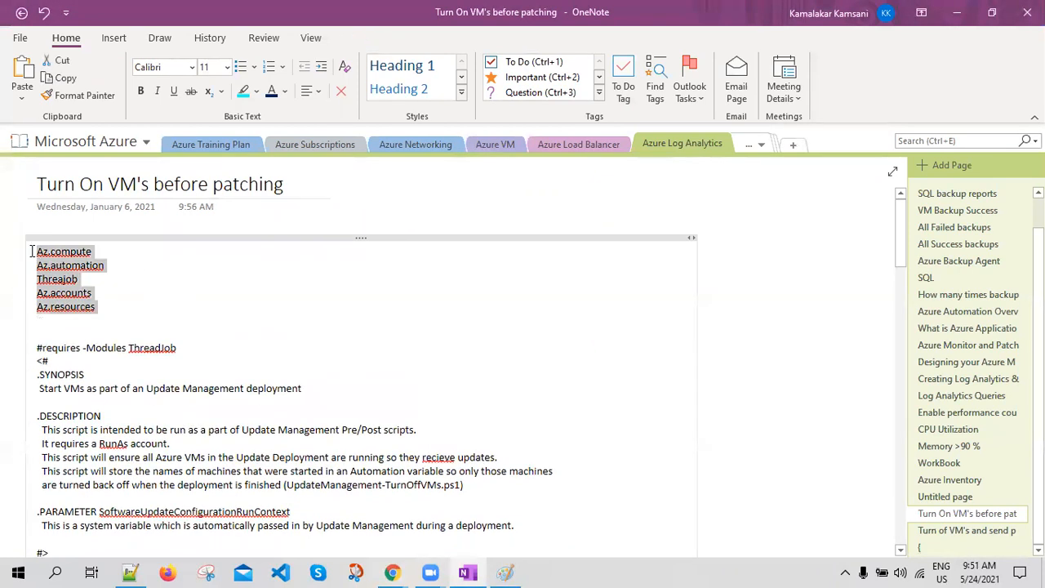
pyautogui.click(72, 300)
pyautogui.hotkey('alt', 'Tab')
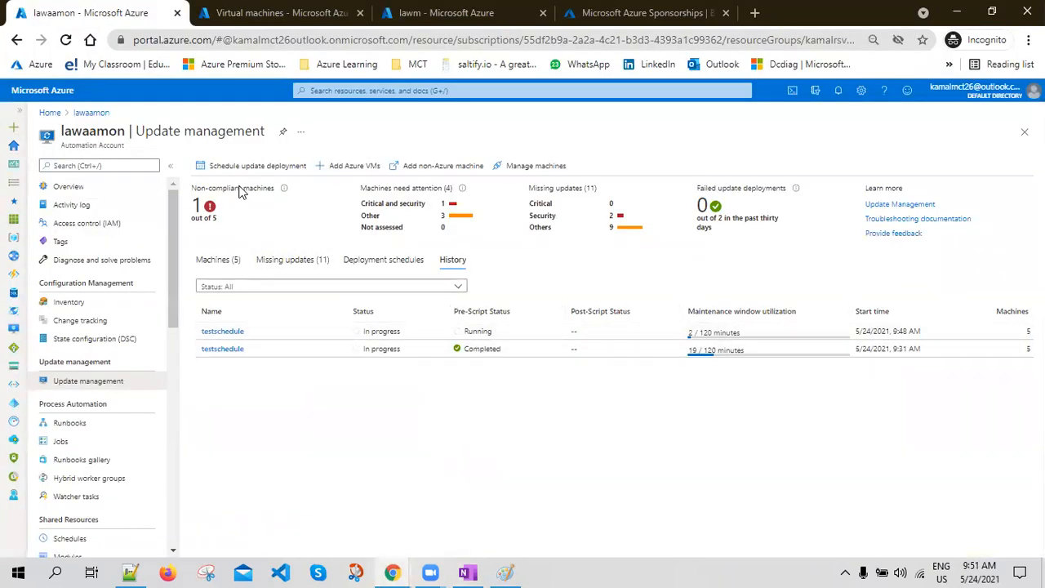
pyautogui.click(223, 331)
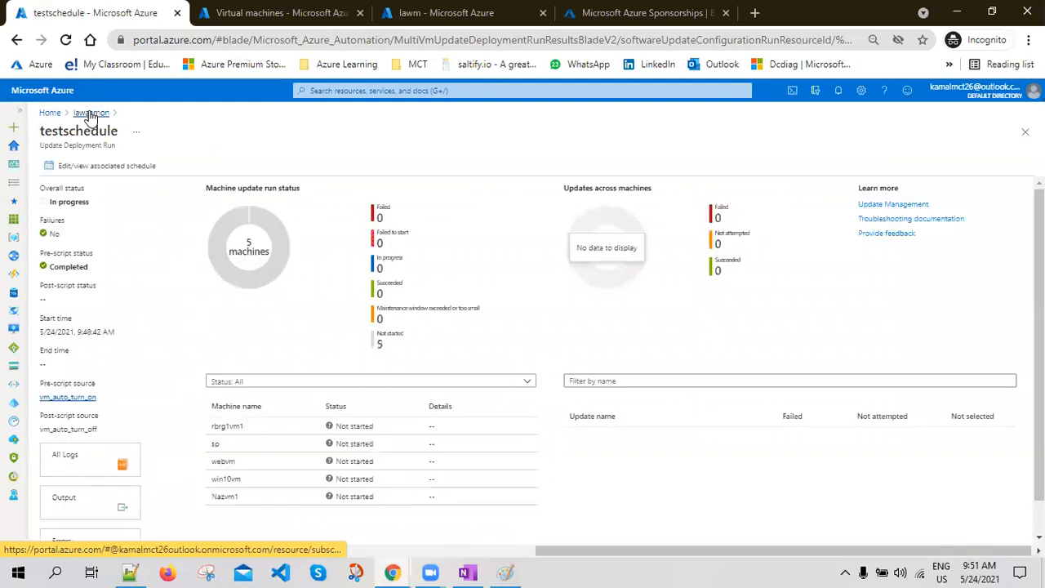
pyautogui.click(91, 113)
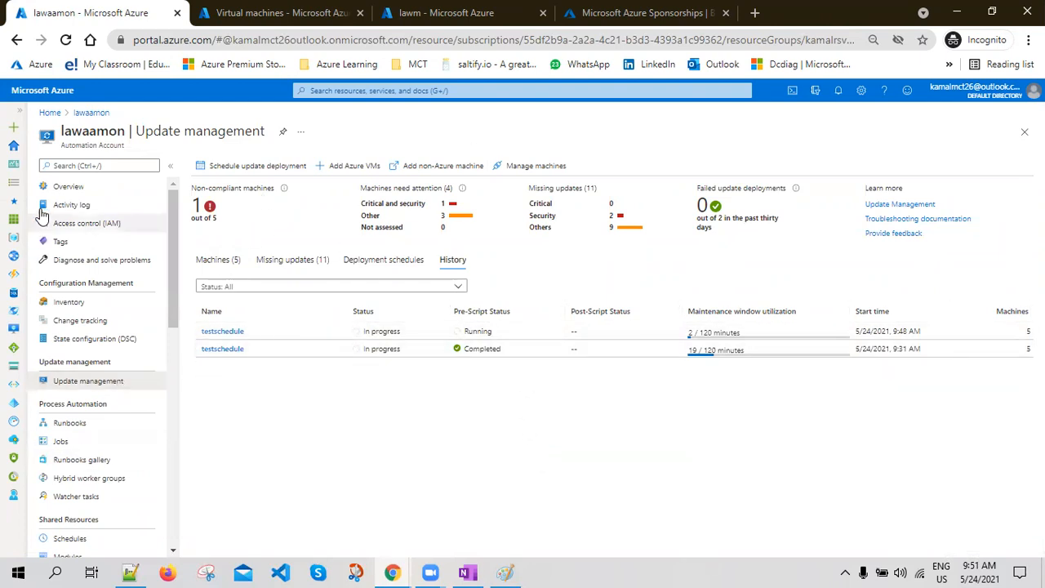
pyautogui.click(433, 13)
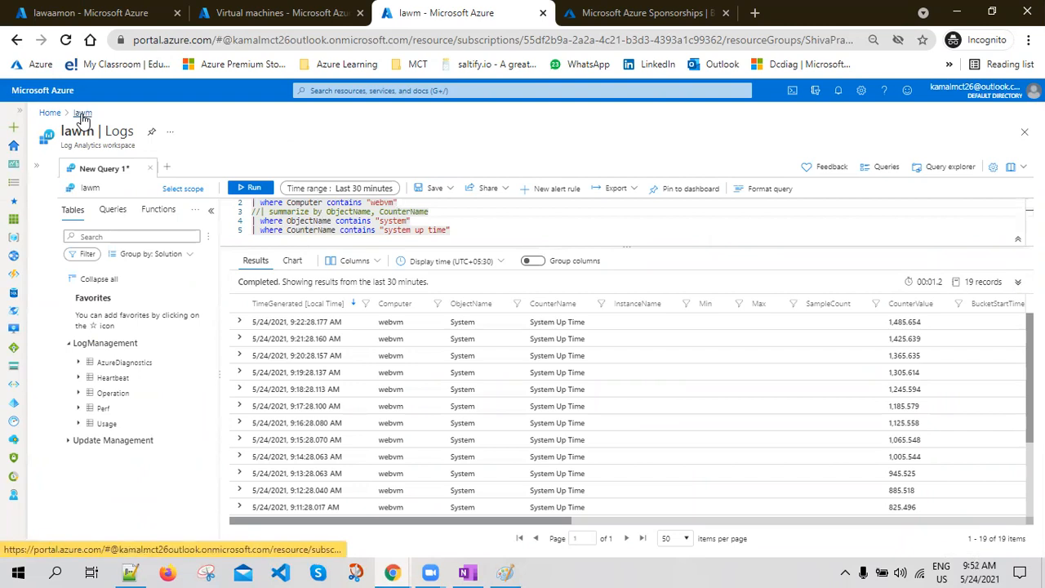
# Open the lawm workspace's Workbooks, discarding unsaved query edits, and filter to Public Templates.
pyautogui.click(35, 171)
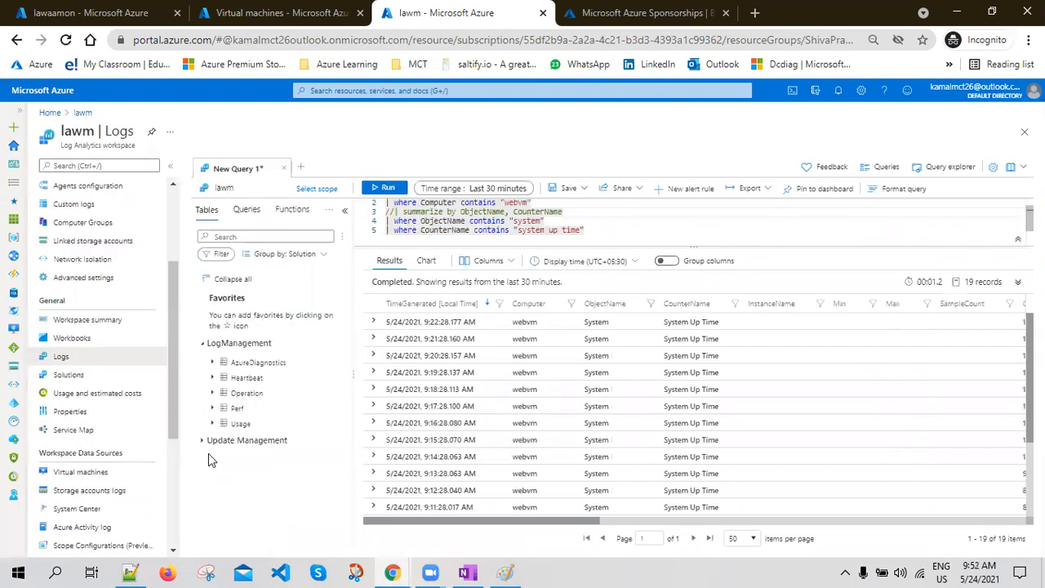
pyautogui.click(106, 338)
pyautogui.click(601, 128)
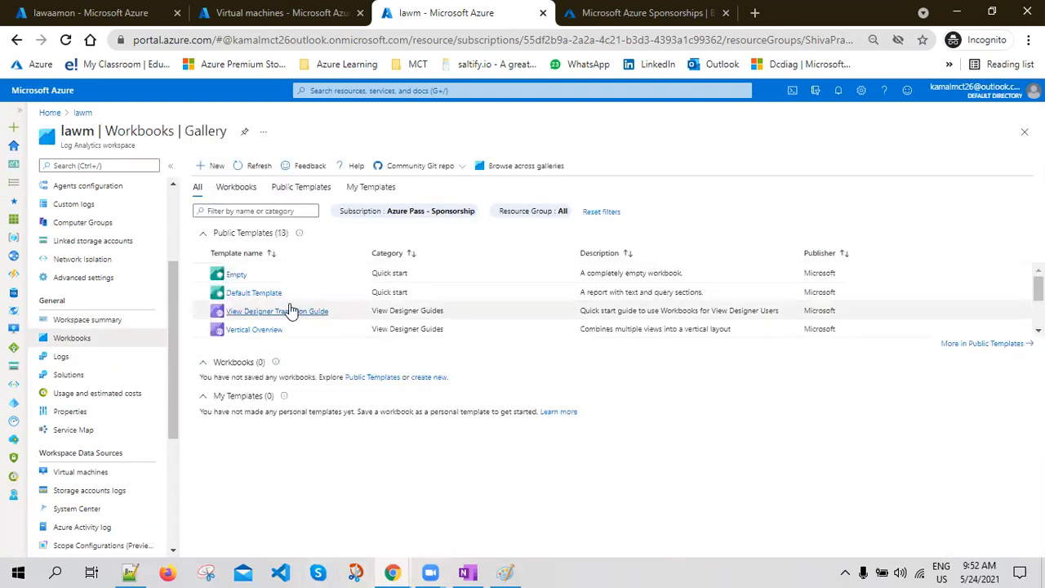
pyautogui.click(1016, 343)
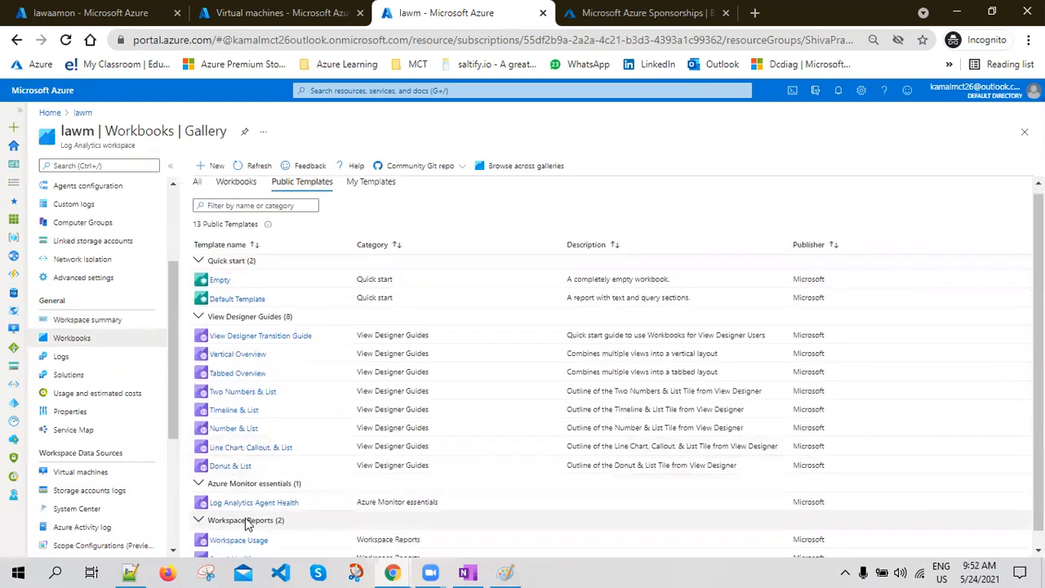
pyautogui.scroll(-1, 245, 498)
pyautogui.scroll(1, 229, 433)
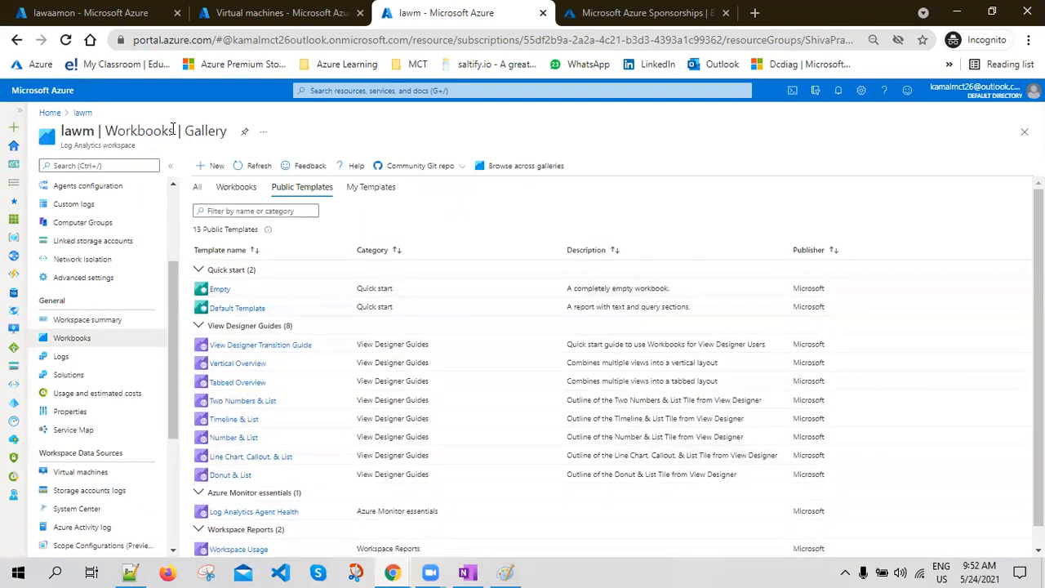
# Return to the lawm overview, check the Virtual machines list, then go back to lawaamon Update management.
pyautogui.click(82, 115)
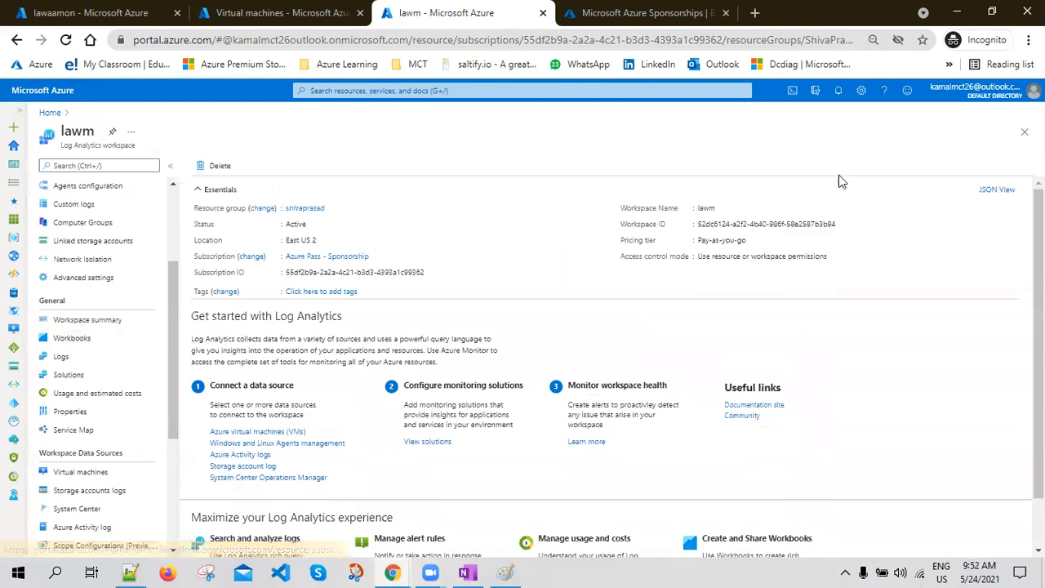
pyautogui.click(57, 13)
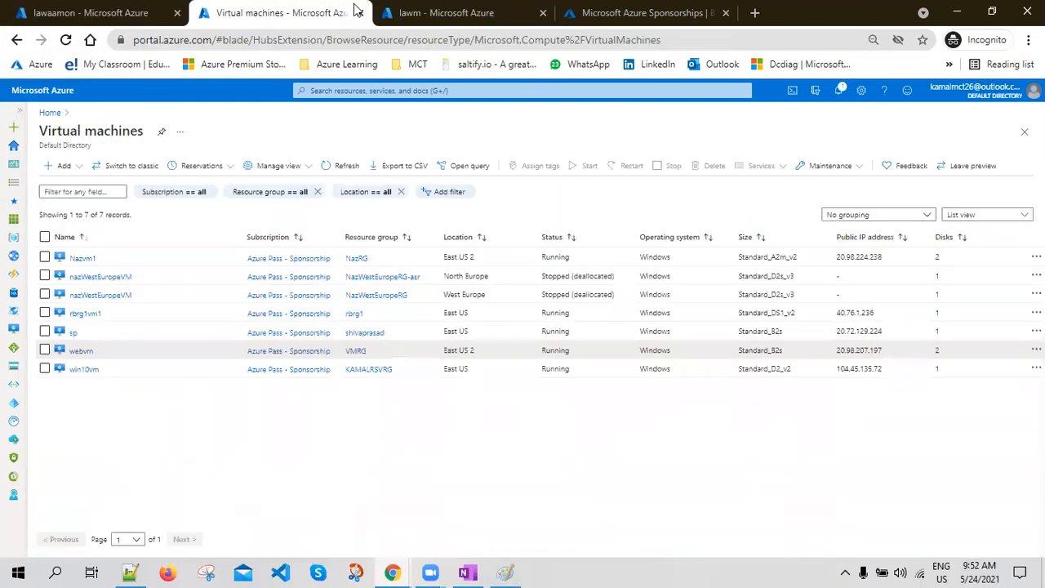
pyautogui.click(426, 12)
pyautogui.scroll(-3, 98, 433)
pyautogui.scroll(4, 98, 432)
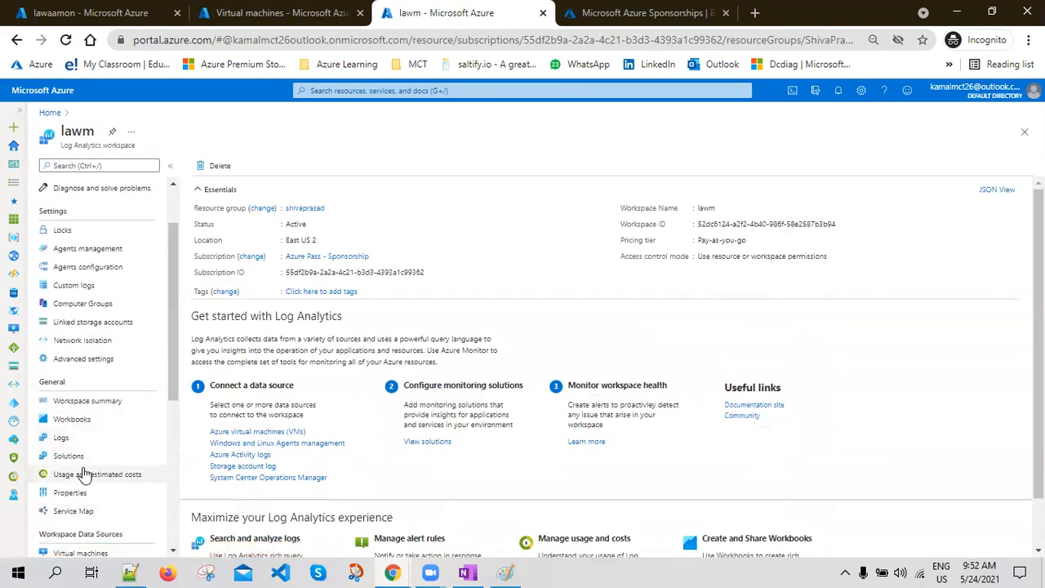
pyautogui.scroll(2, 87, 457)
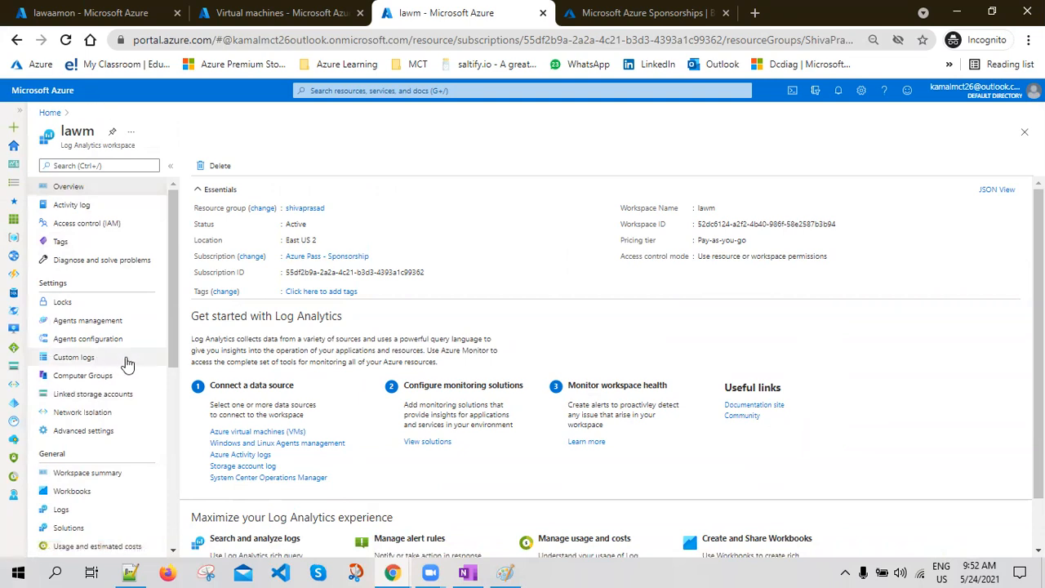
pyautogui.click(102, 7)
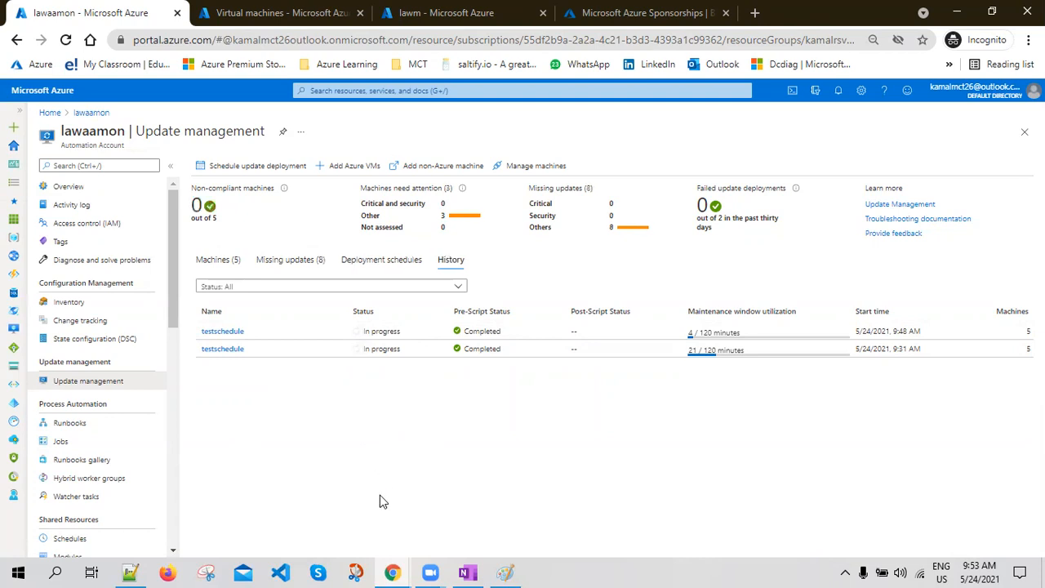
pyautogui.click(466, 571)
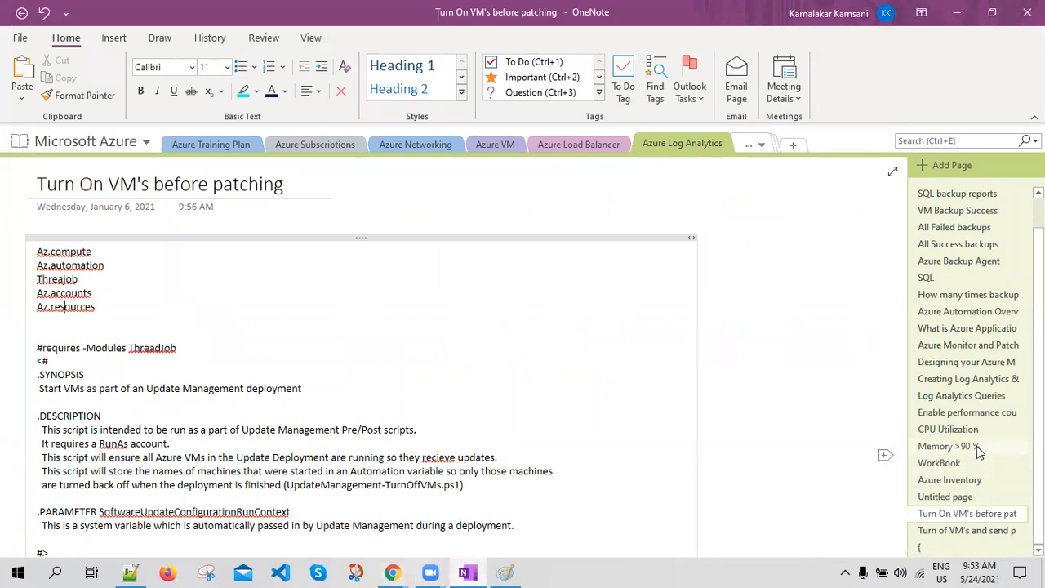
pyautogui.click(940, 430)
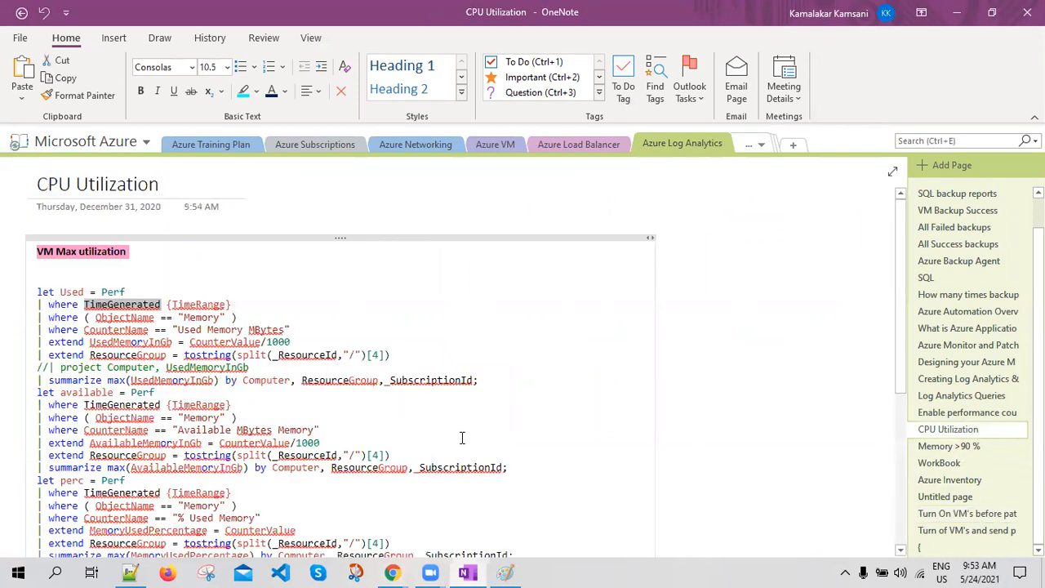
pyautogui.scroll(-10, 463, 436)
pyautogui.scroll(10, 462, 438)
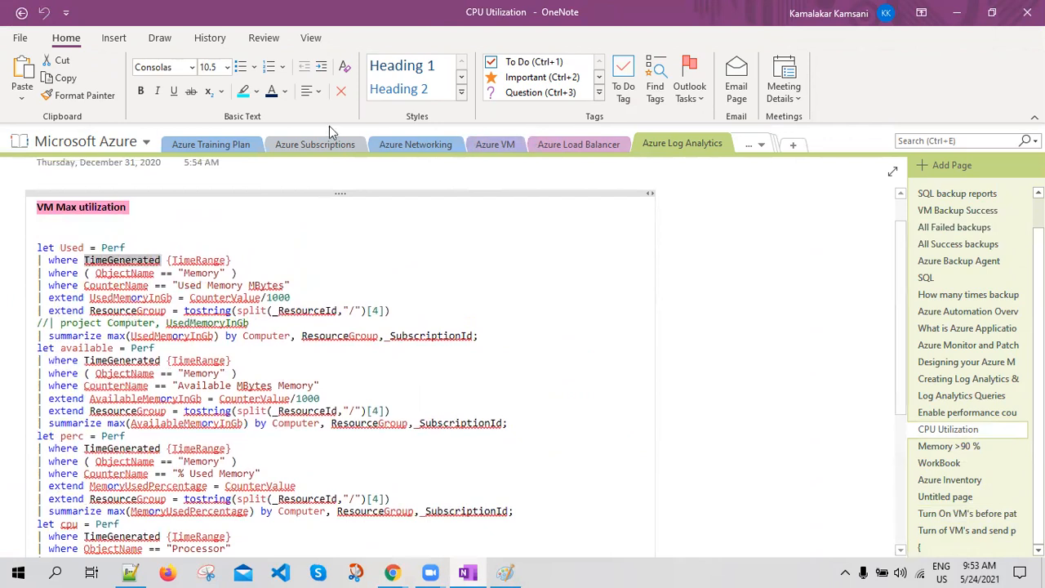
pyautogui.click(960, 15)
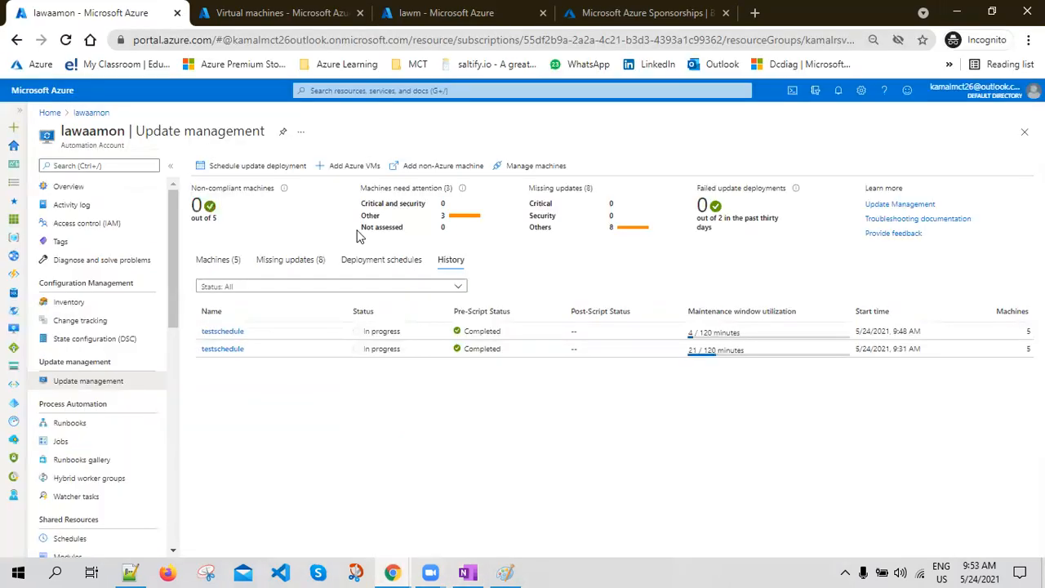